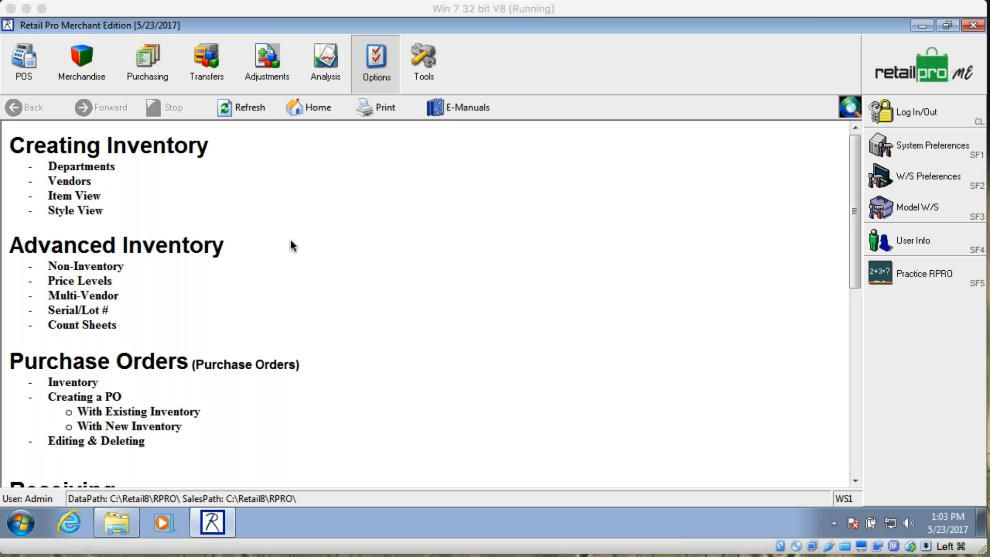
pyautogui.scroll(-6, 295, 239)
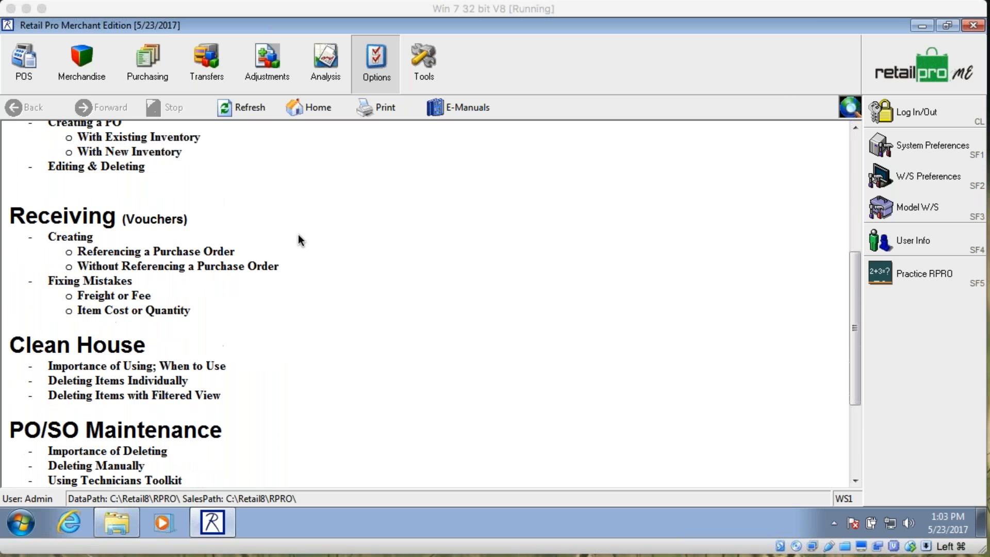
pyautogui.scroll(-3, 300, 240)
pyautogui.scroll(9, 299, 240)
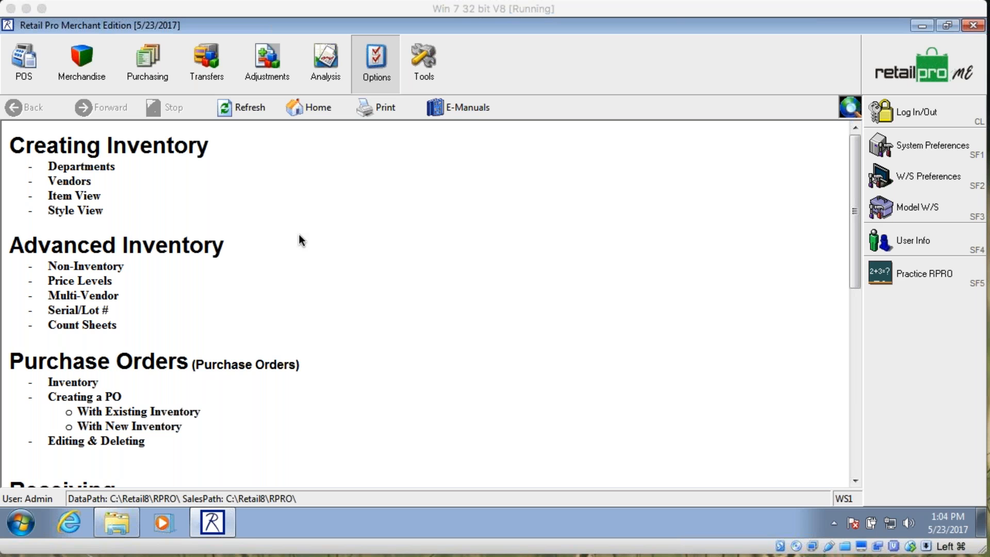
# Step: Open the merchandise departments and start a new department record
pyautogui.click(84, 71)
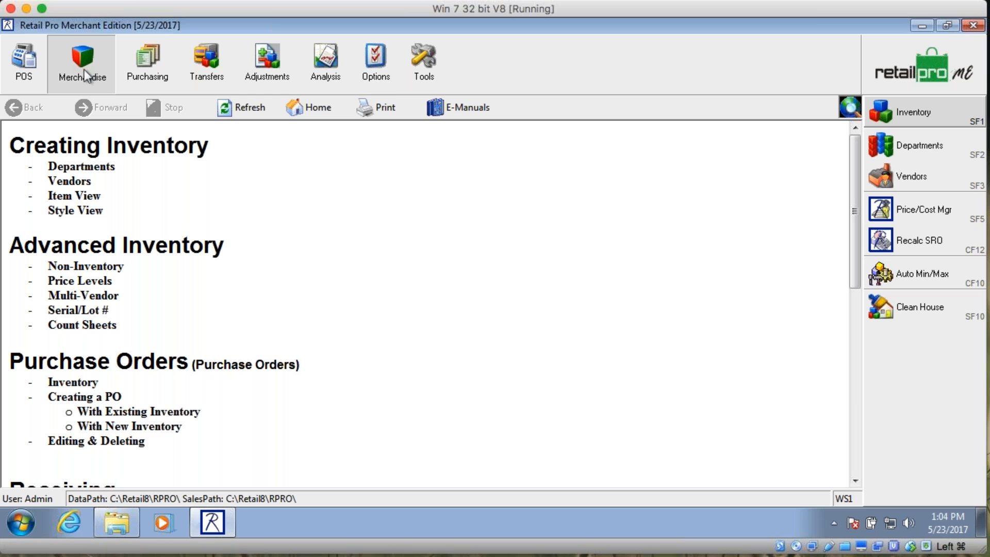
pyautogui.click(957, 146)
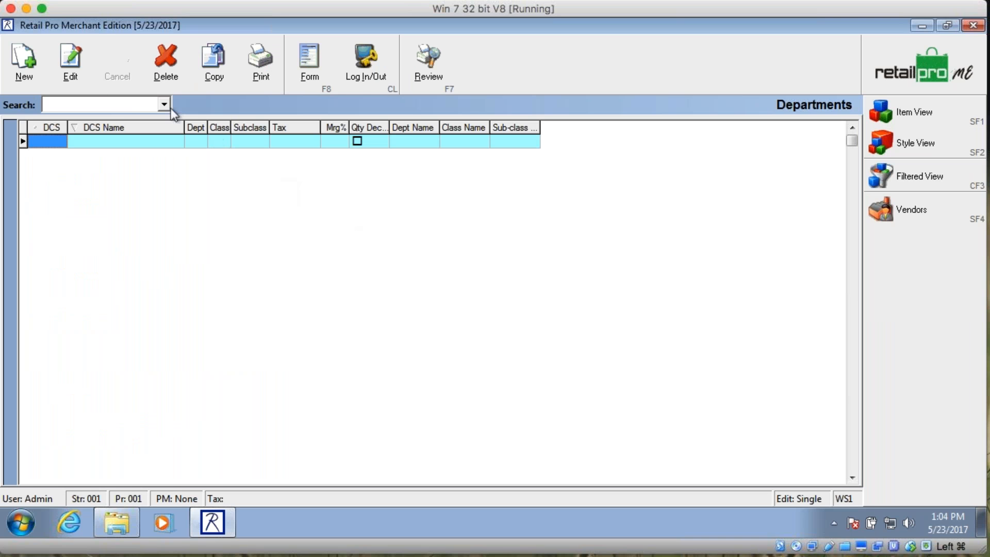
pyautogui.click(23, 64)
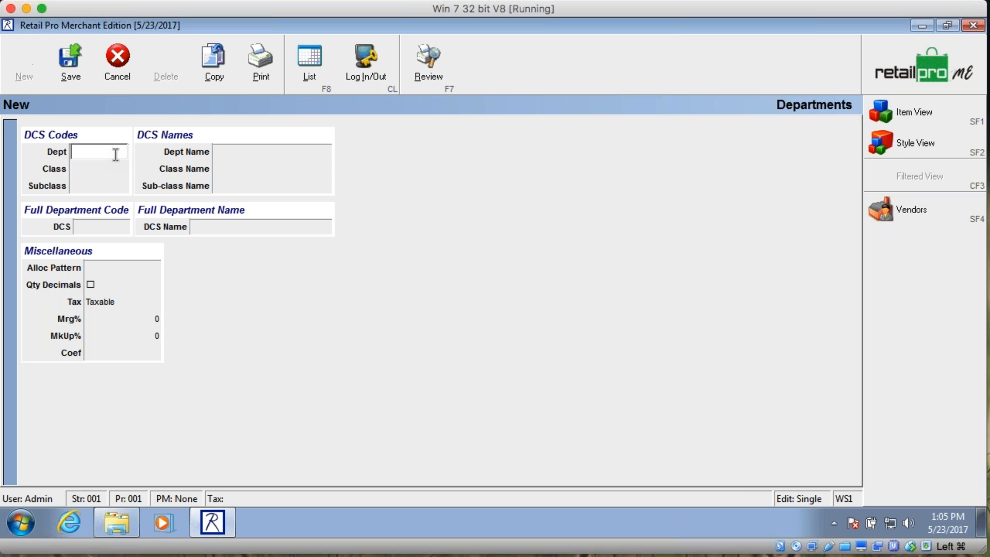
# Step: Enter the DCS codes APP for department, MEN for class and TOP for subclass
pyautogui.write('App')
pyautogui.press('Tab')
pyautogui.write('Men')
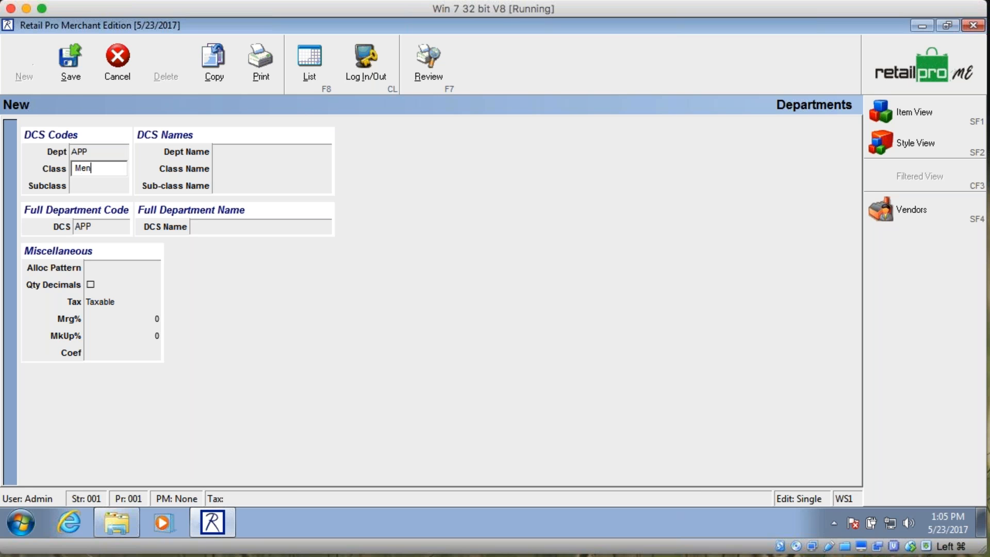
pyautogui.press('Tab')
pyautogui.write('Top')
pyautogui.press('Tab')
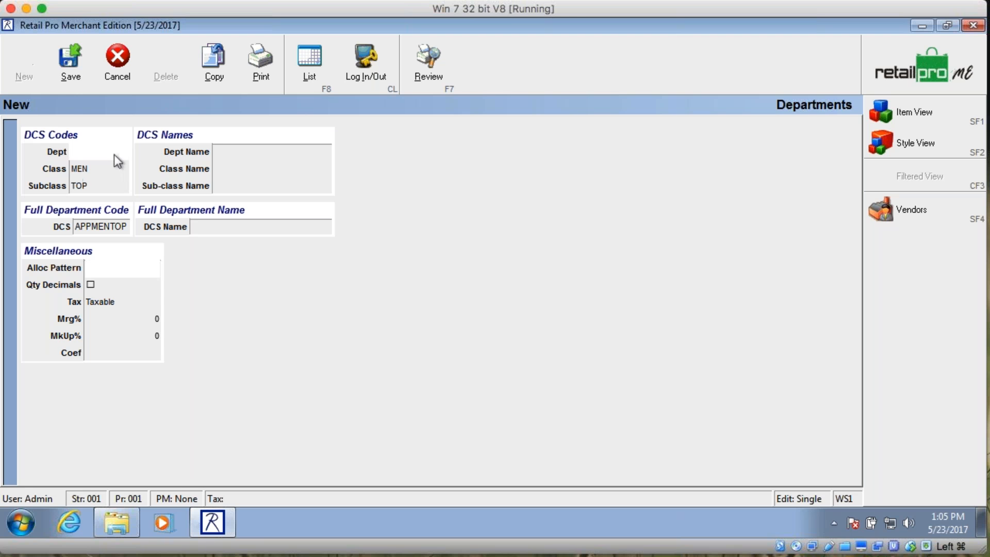
# Step: Change the DCS codes to MEN for department, TOP for class and TEE for subclass
pyautogui.click(113, 153)
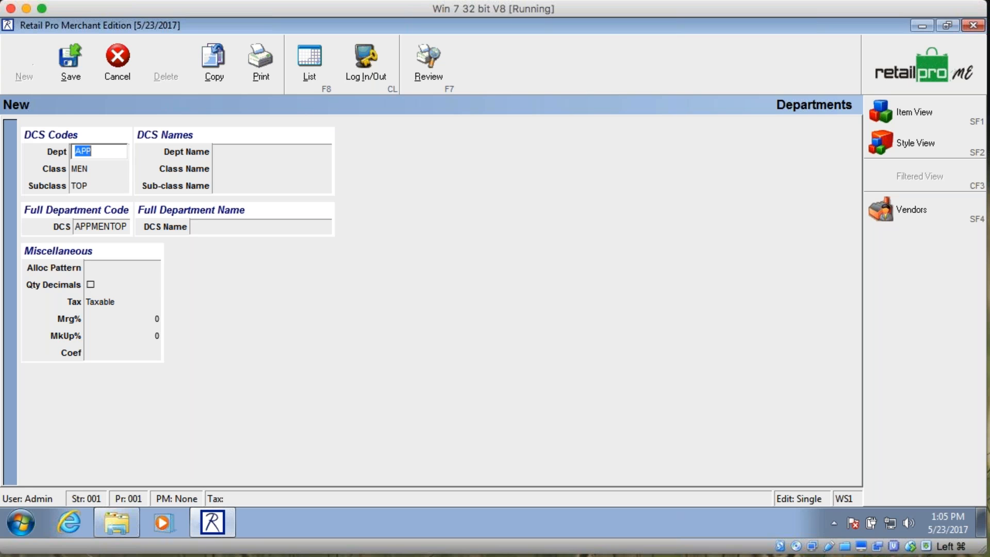
pyautogui.write('MEN')
pyautogui.click(116, 164)
pyautogui.write('Top')
pyautogui.press('Tab')
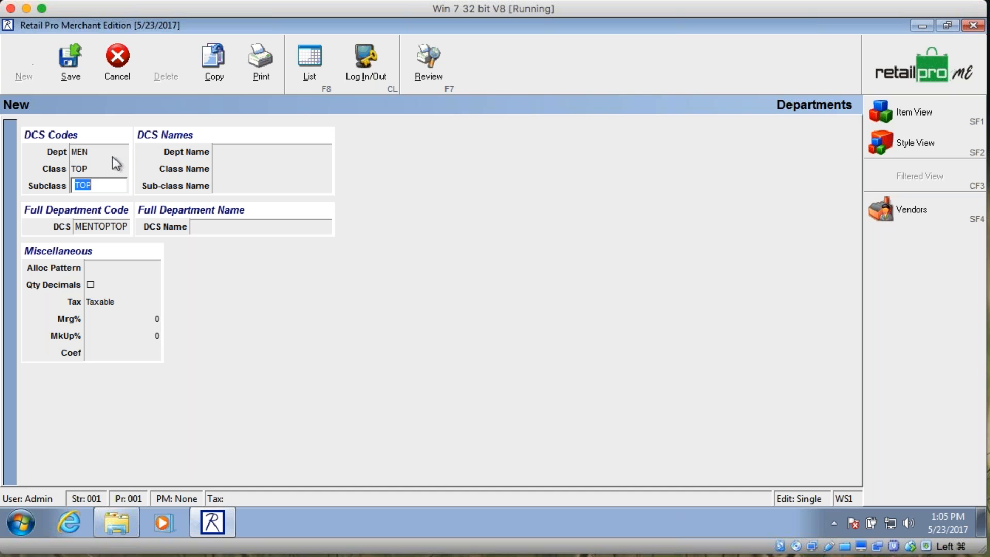
pyautogui.write('Tee')
pyautogui.press('Tab')
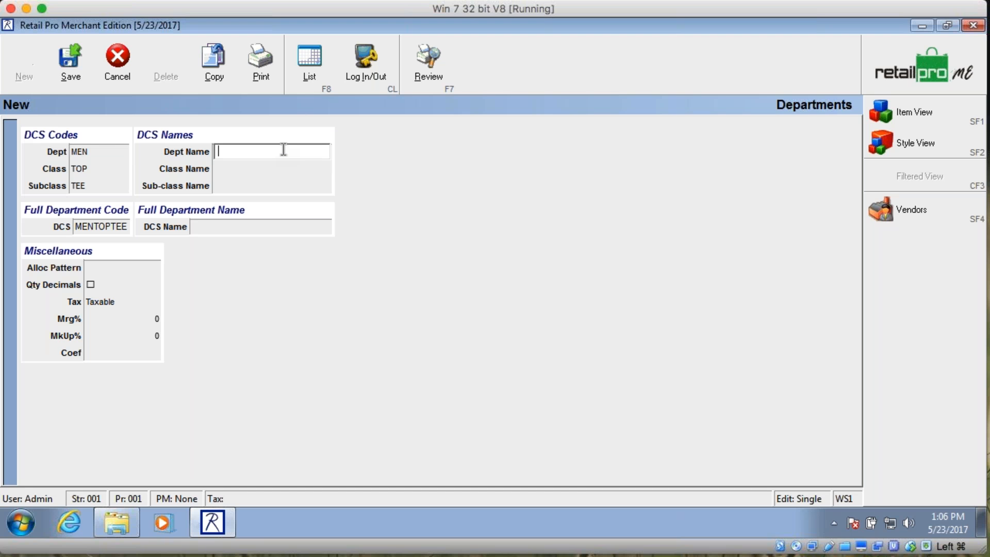
# Step: Enter the DCS names Men's for department, Tops for class and T-Shirts for sub-class
pyautogui.write("Men's")
pyautogui.press('Tab')
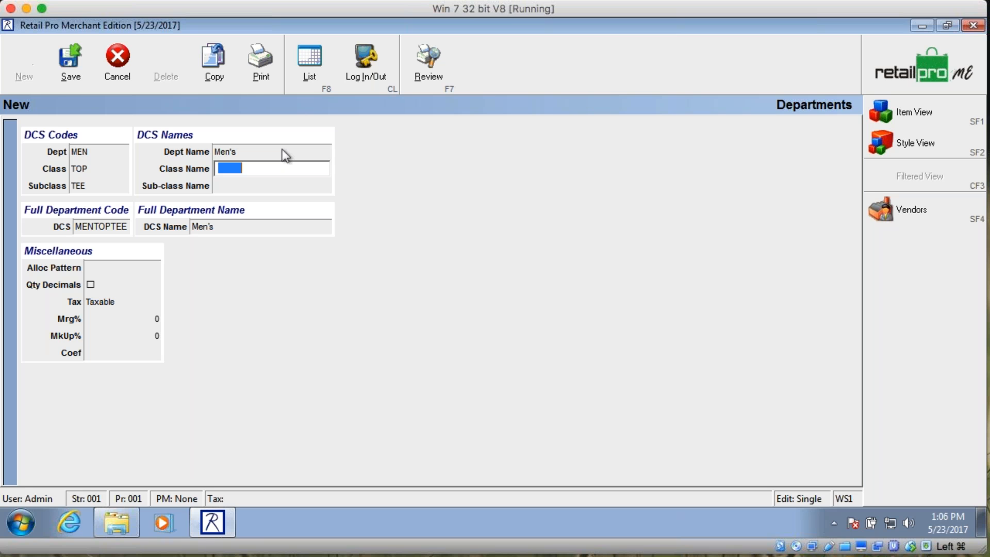
pyautogui.write('Tops')
pyautogui.press('Tab')
pyautogui.write('T-Shirts')
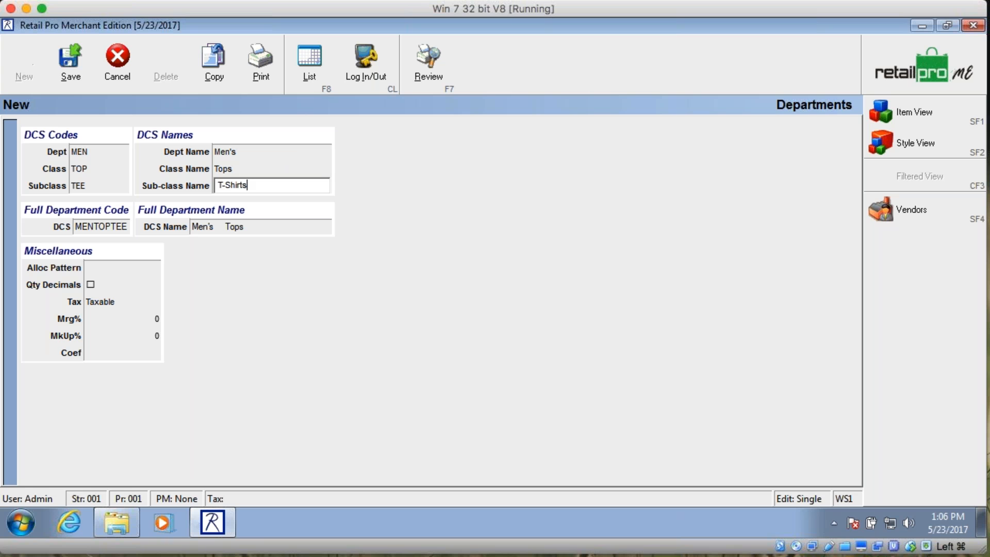
# Step: Set the department's margin to 55 percent and save the new record
pyautogui.click(117, 317)
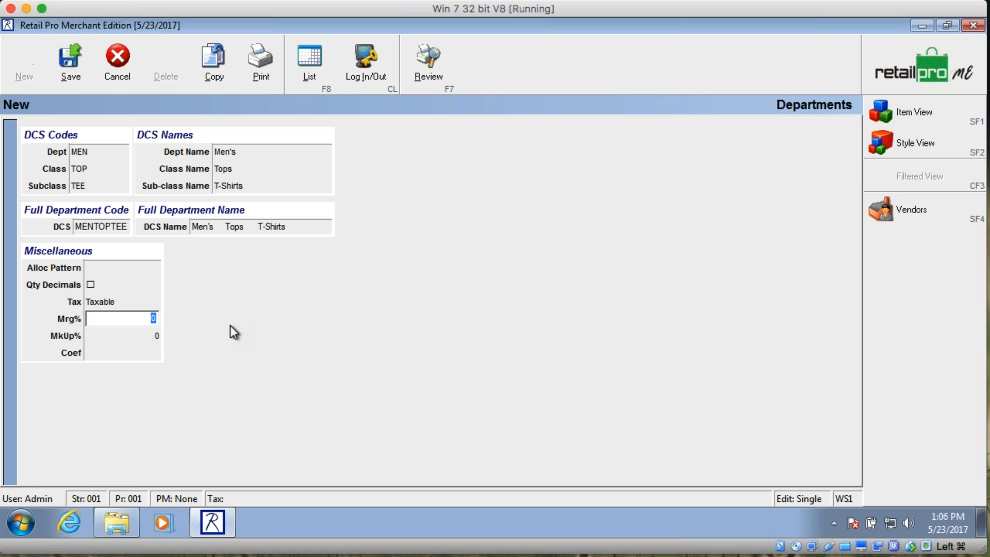
pyautogui.write('55')
pyautogui.press('Tab')
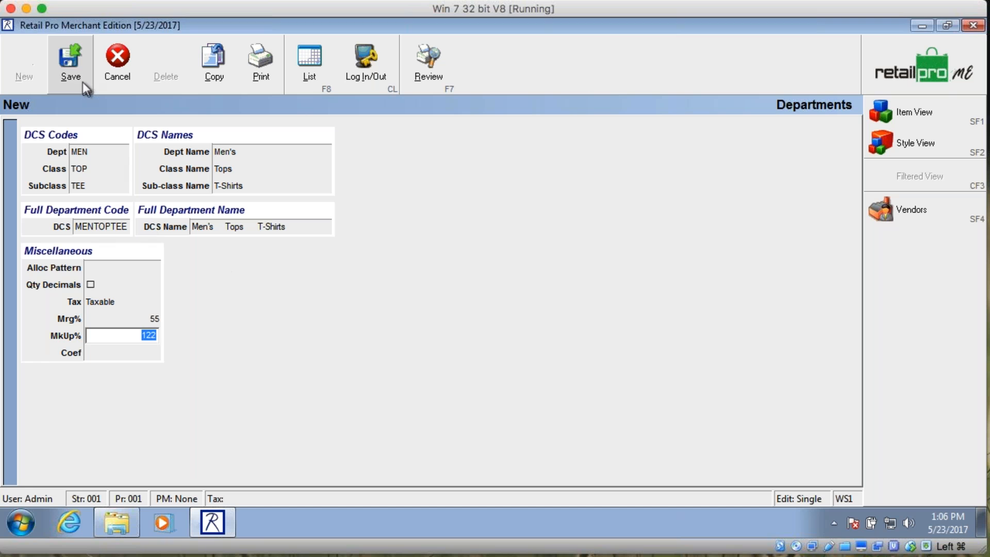
pyautogui.click(69, 63)
pyautogui.click(428, 308)
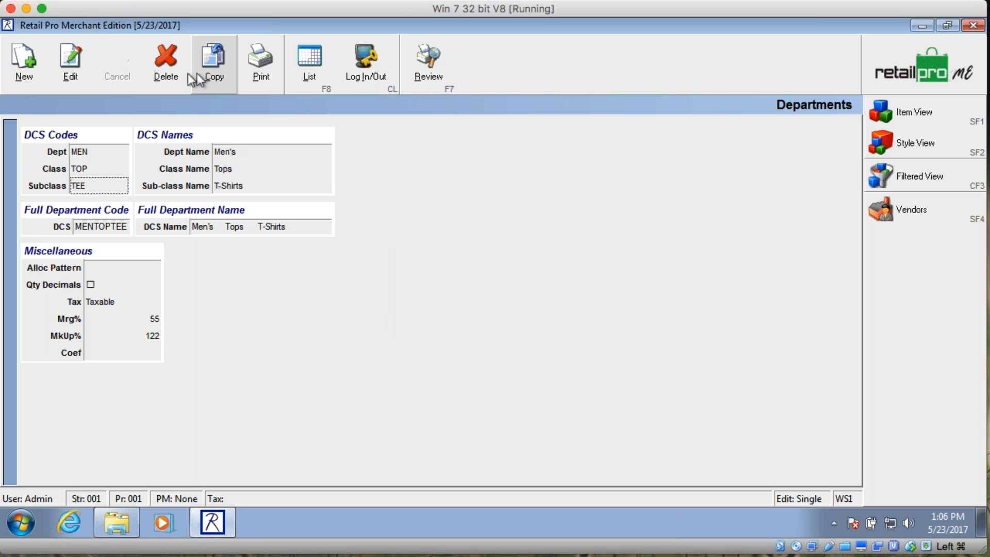
# Step: Create and save a copy of the men's T-Shirts record with subclass code POL and sub-class name Polo
pyautogui.click(28, 78)
pyautogui.click(227, 76)
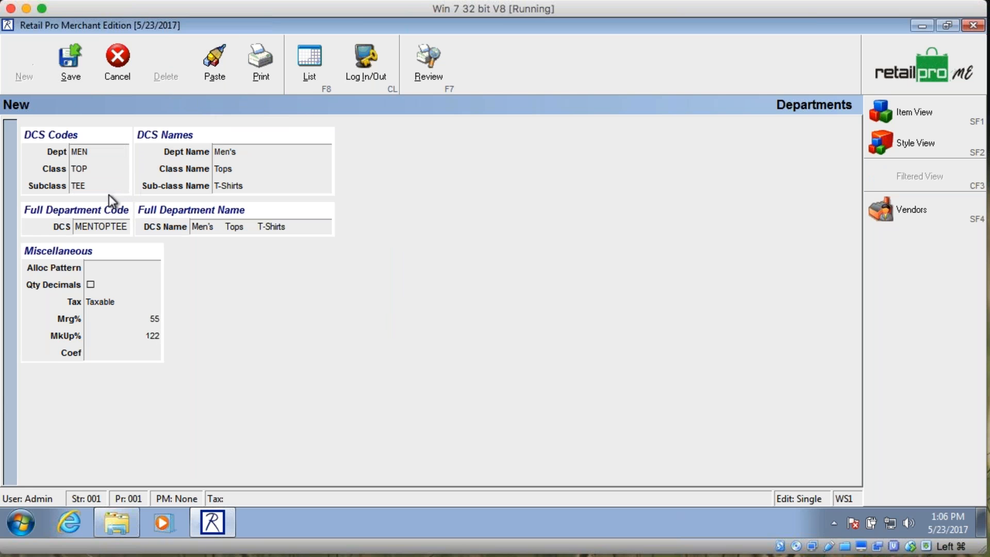
pyautogui.click(100, 187)
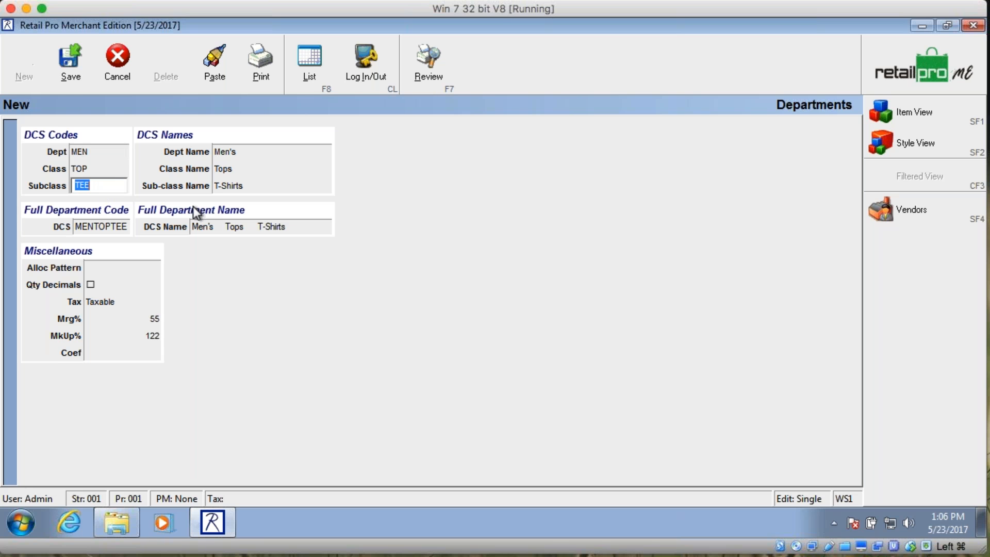
pyautogui.write('Pol')
pyautogui.press('Tab')
pyautogui.write('Polo')
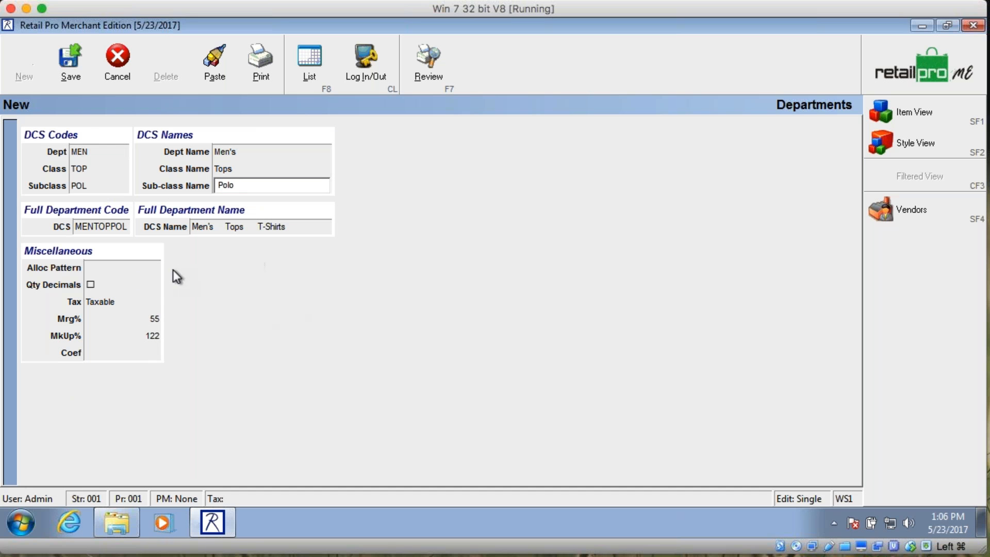
pyautogui.click(74, 65)
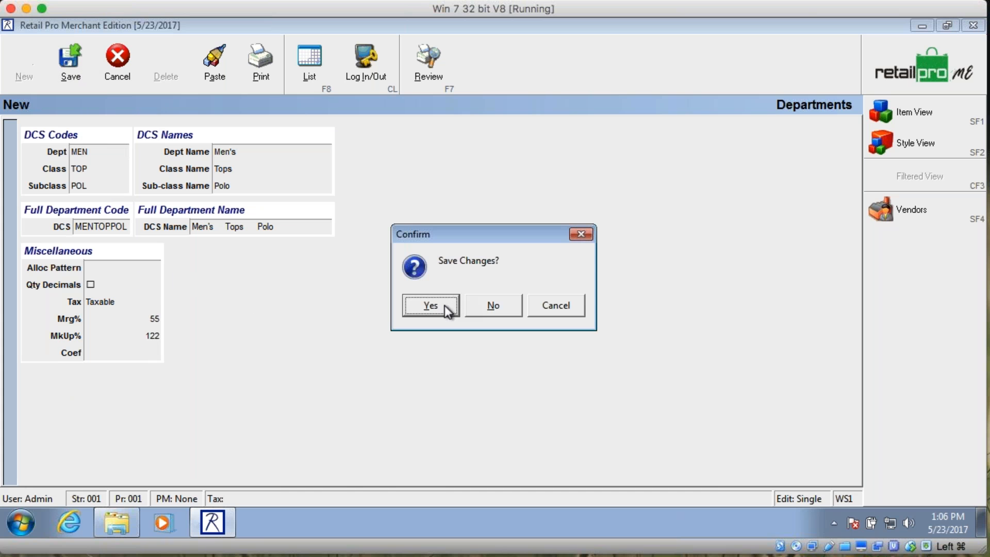
pyautogui.click(430, 306)
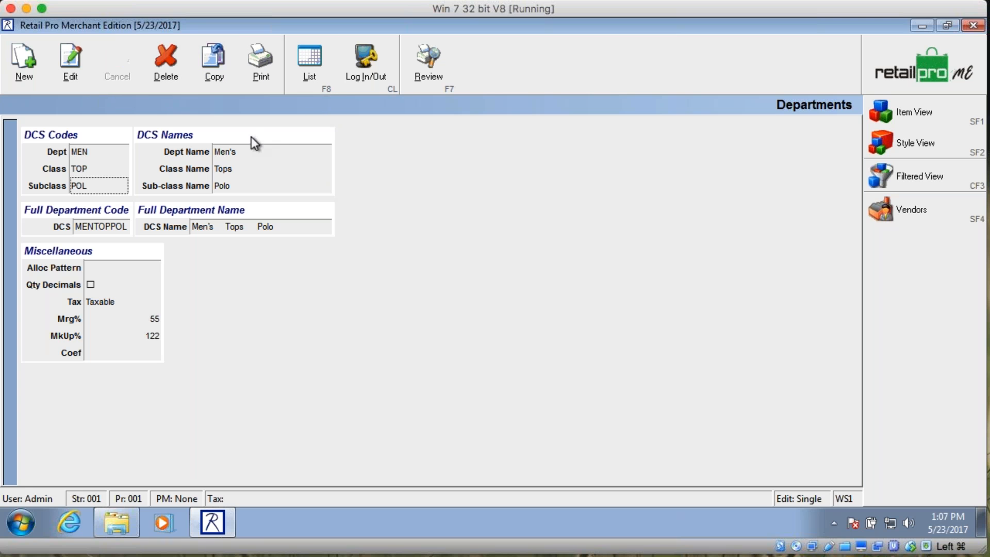
# Step: Duplicate the men's Polo record into a new department with class code BOT and subclass code PNT
pyautogui.click(23, 64)
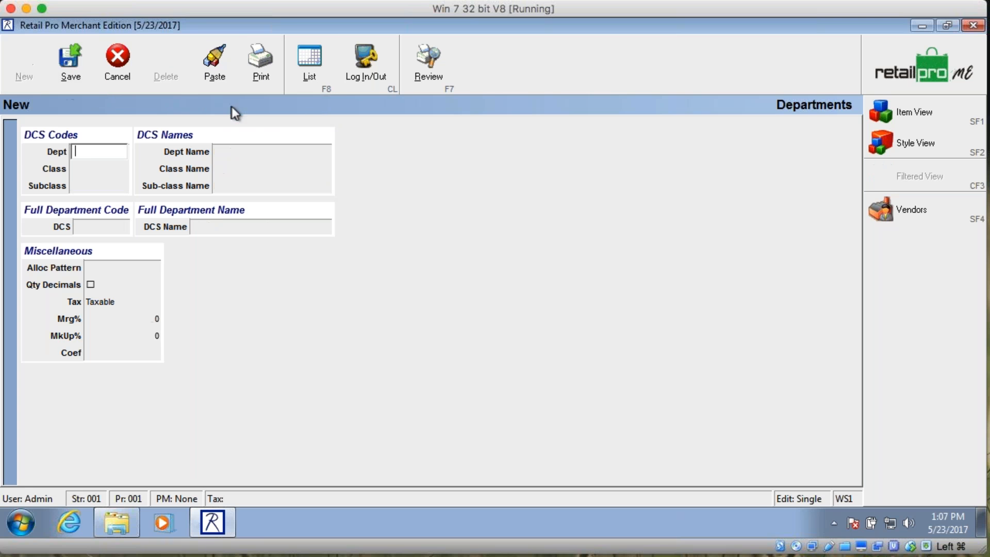
pyautogui.click(216, 67)
pyautogui.click(89, 185)
pyautogui.click(103, 169)
pyautogui.write('BOT')
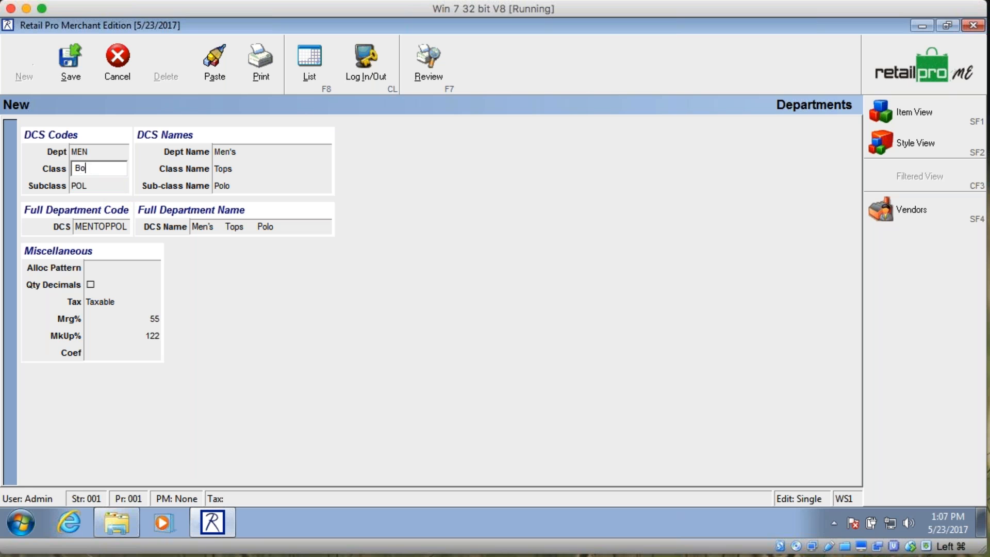
pyautogui.press('Tab')
pyautogui.write('Pnt')
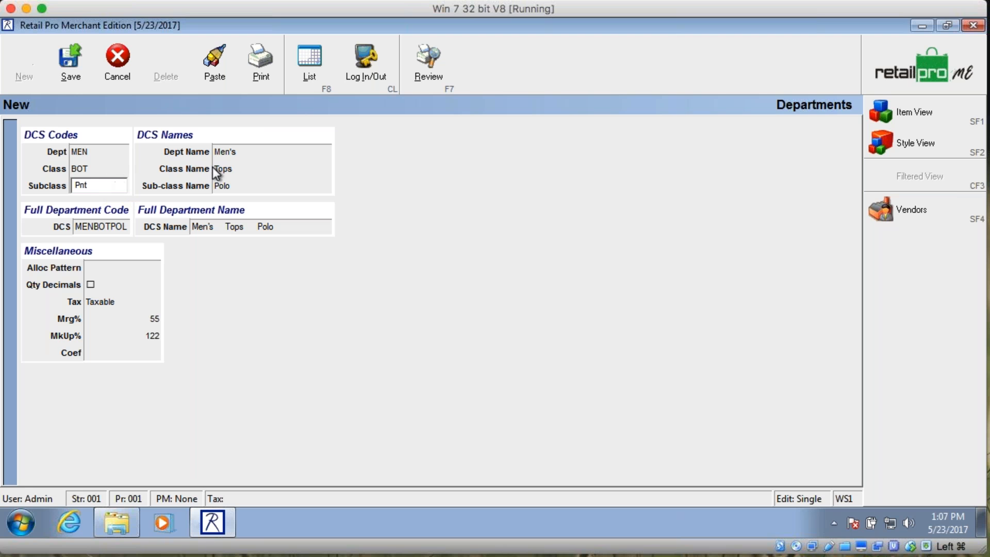
# Step: Set the class name to Bottom's and the sub-class name to Pants, and save the record
pyautogui.press('Tab')
pyautogui.press('Tab')
pyautogui.write('Bo')
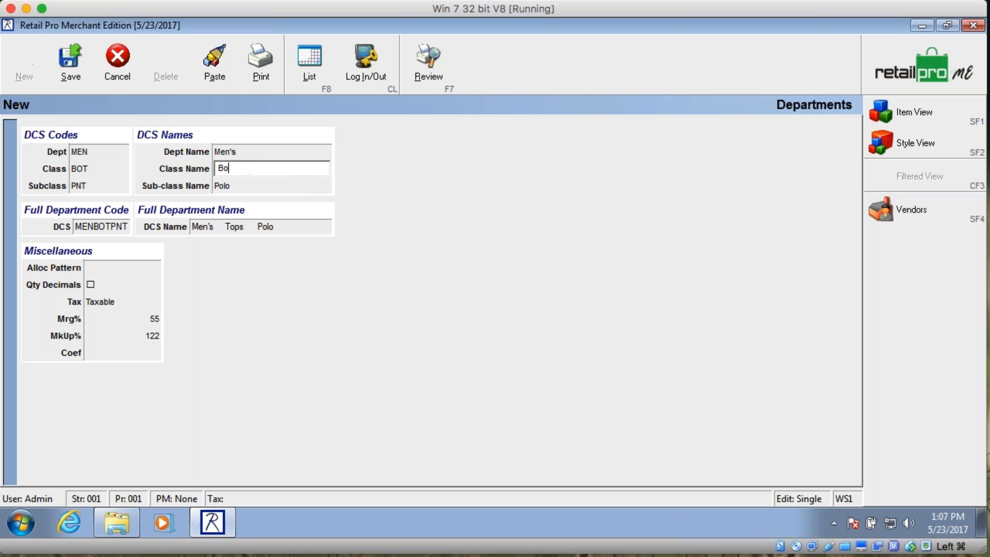
pyautogui.write("ttom's")
pyautogui.press('Tab')
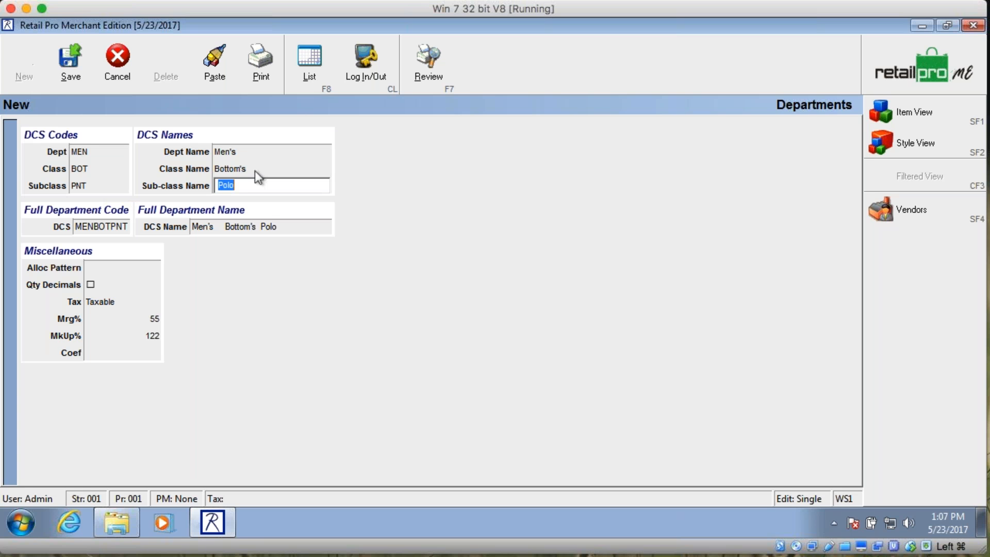
pyautogui.write('Pants')
pyautogui.press('Tab')
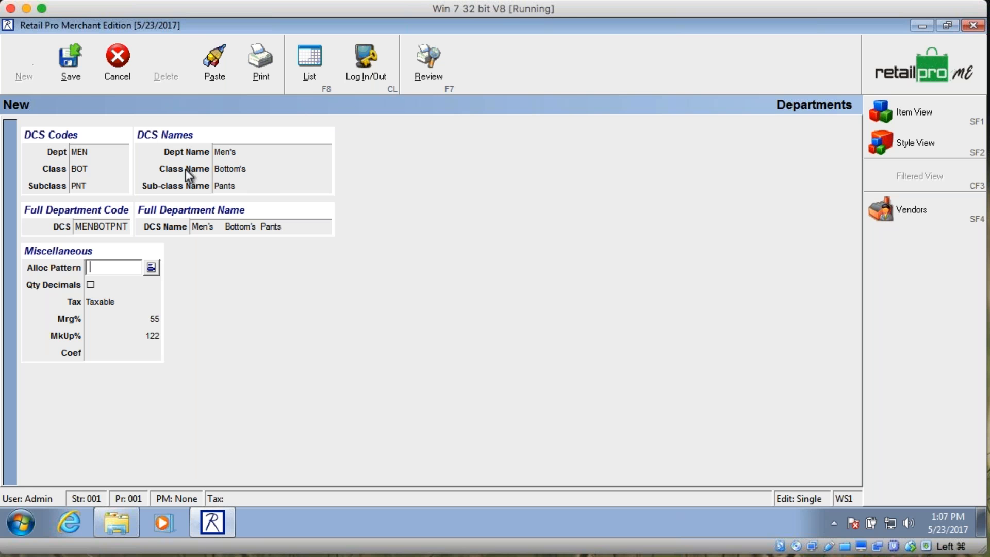
pyautogui.click(71, 64)
pyautogui.click(432, 308)
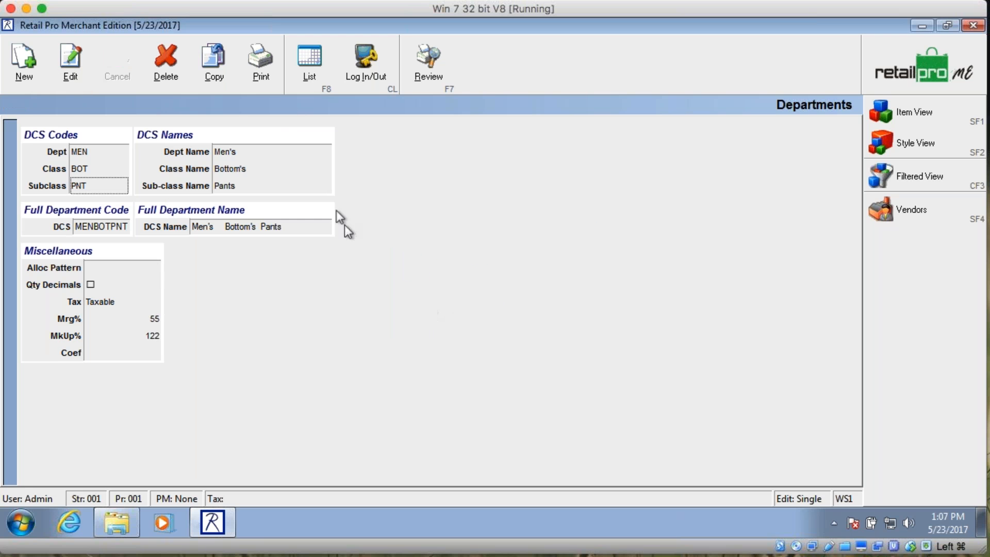
# Step: Duplicate the Men's Tops T-Shirts entry from the departments list into a new record
pyautogui.click(306, 72)
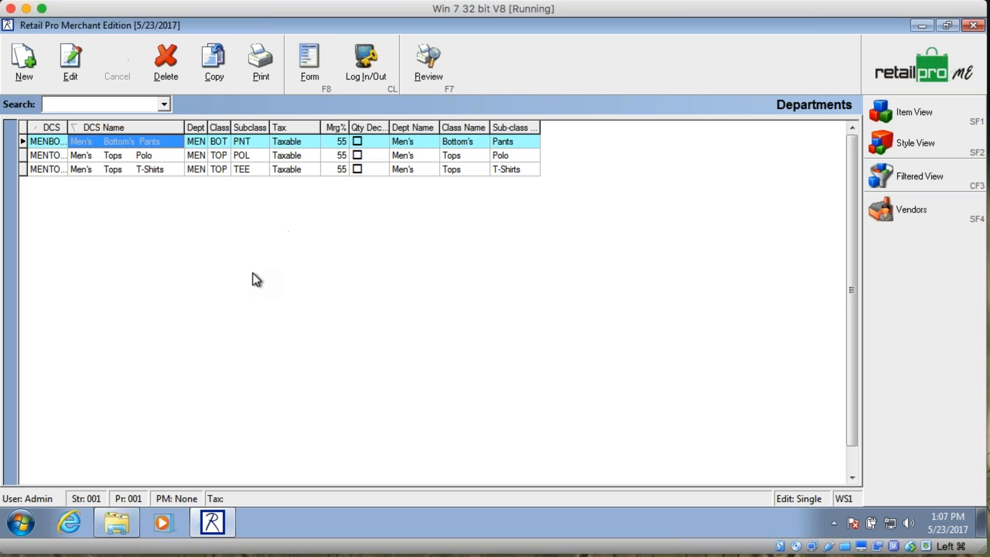
pyautogui.click(314, 70)
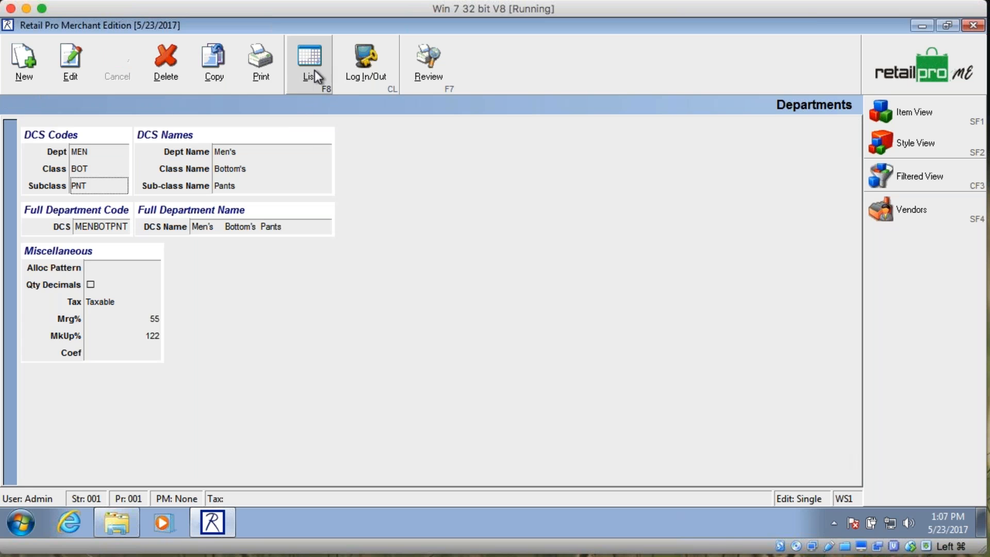
pyautogui.click(315, 70)
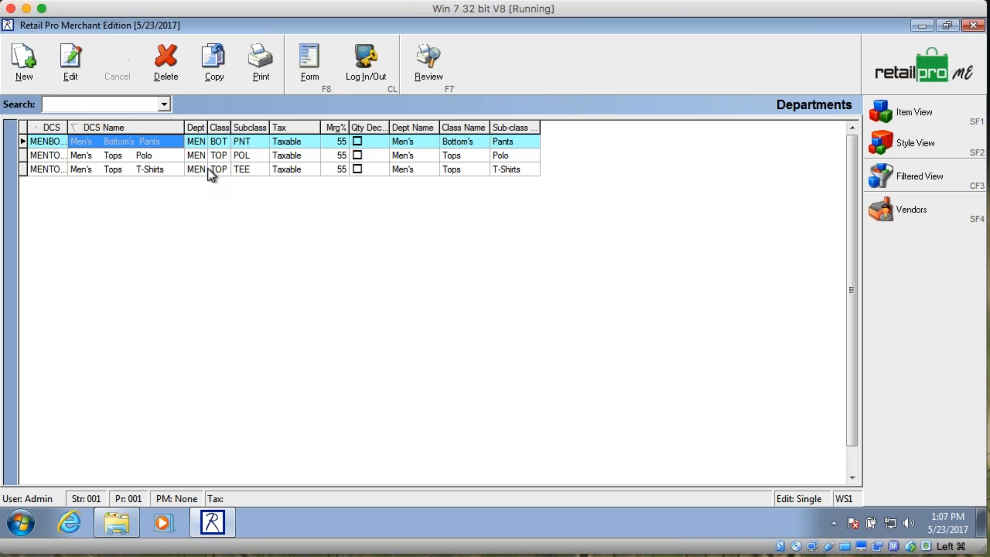
pyautogui.click(134, 170)
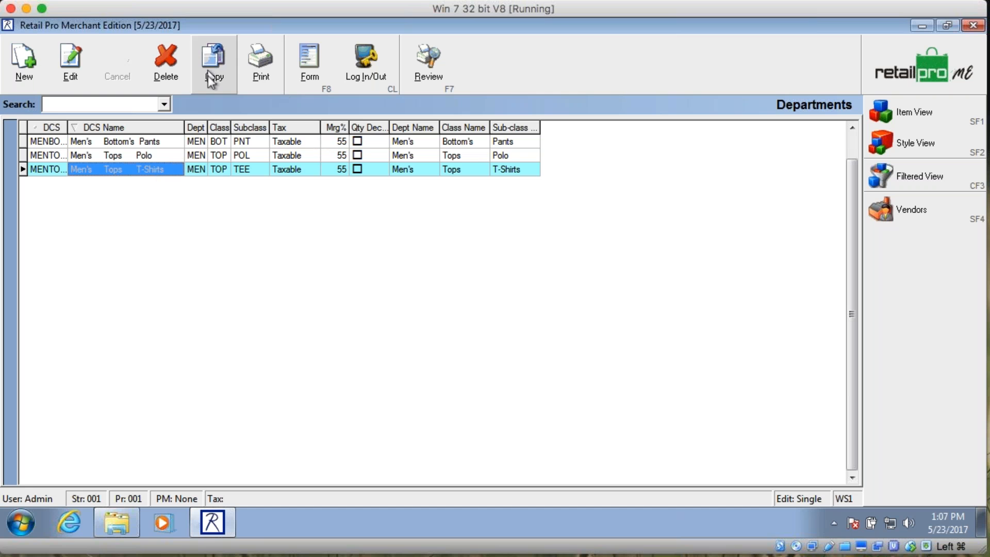
pyautogui.click(23, 61)
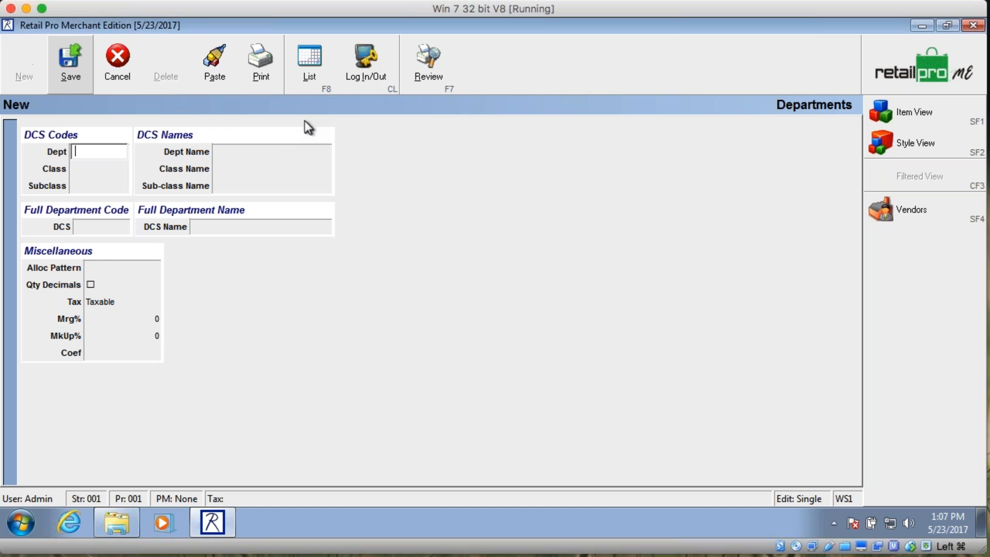
pyautogui.click(218, 78)
# Step: Change the copied record's department code to WMN and department name to Women's, and save the record
pyautogui.click(97, 151)
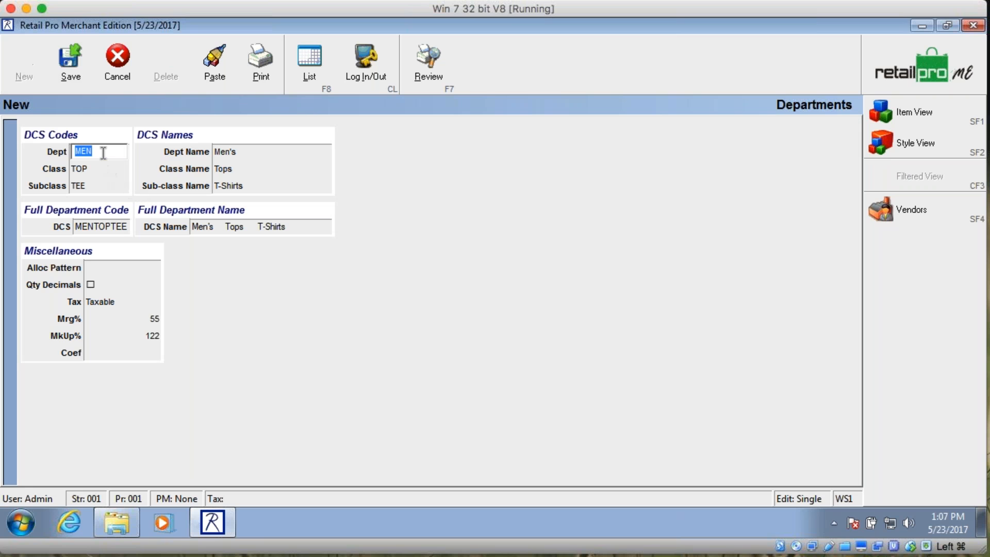
pyautogui.write('WMN')
pyautogui.press('Tab')
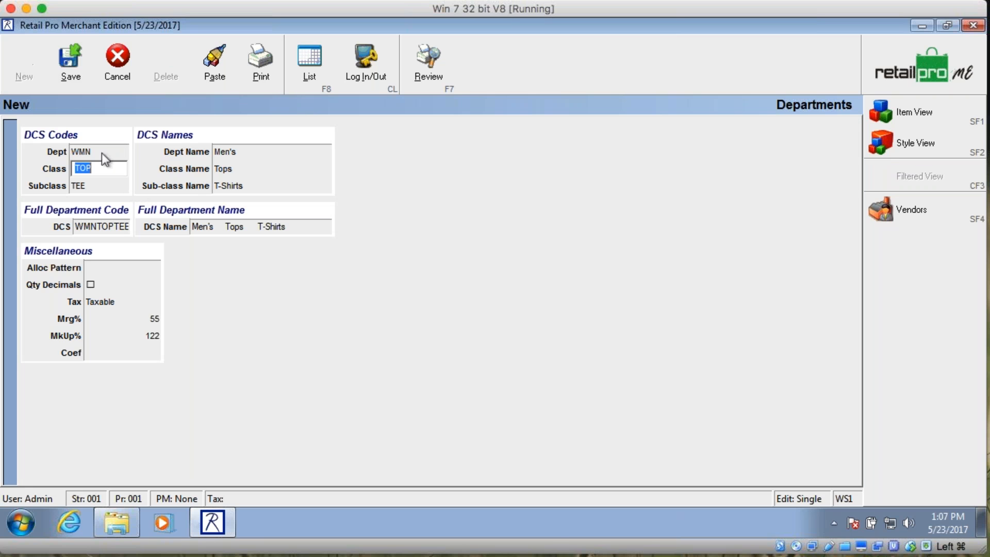
pyautogui.click(227, 154)
pyautogui.write('W')
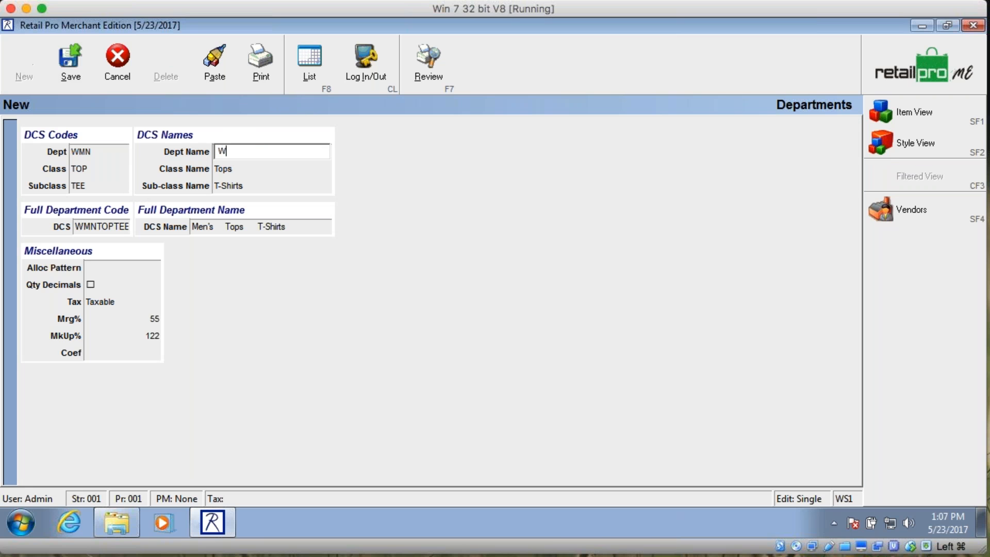
pyautogui.write("omen's")
pyautogui.press('Tab')
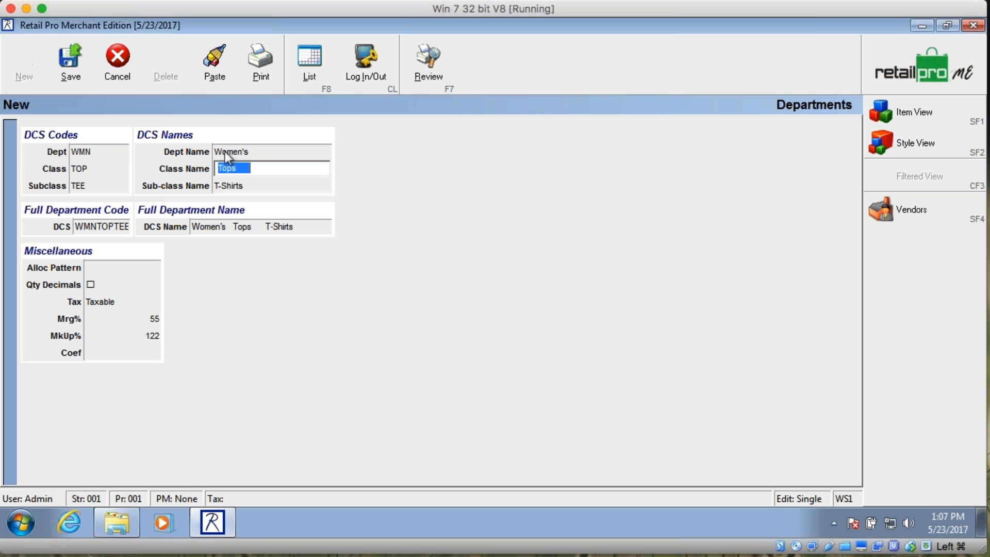
pyautogui.click(73, 60)
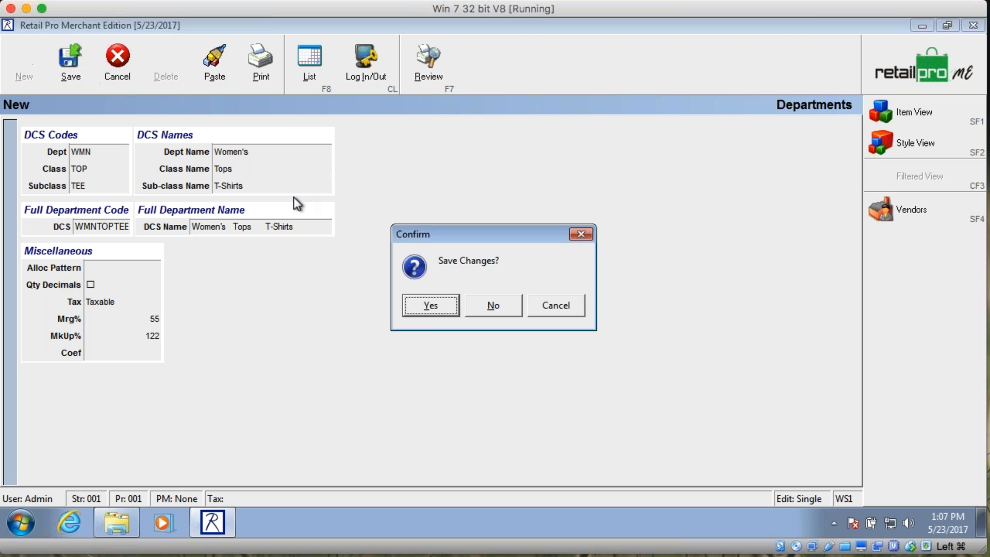
pyautogui.click(422, 313)
# Step: Show the departments as a list and widen the Dept column
pyautogui.click(311, 67)
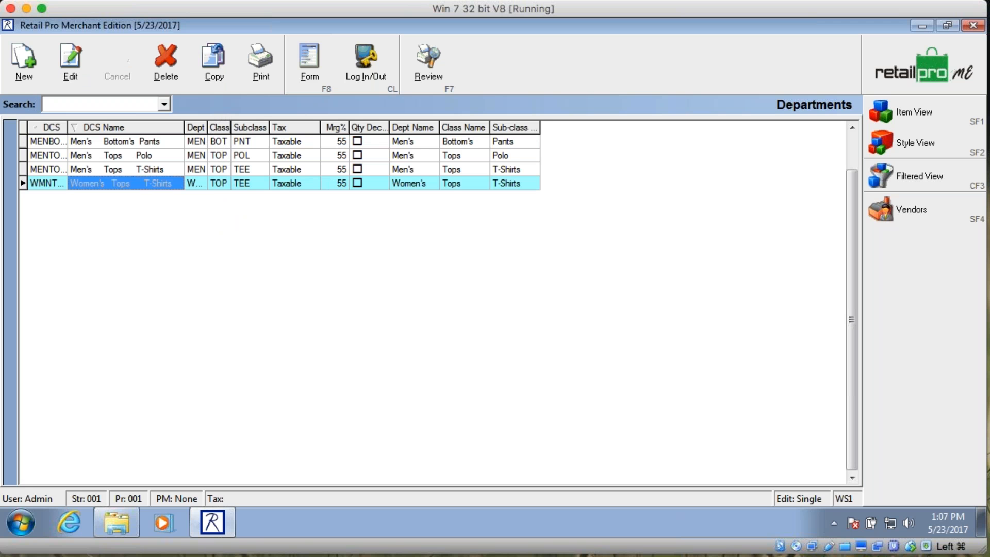
pyautogui.moveTo(208, 127); pyautogui.dragTo(215, 128)
# Step: Compare the subclass codes of the men's and women's T-Shirts records in the departments list
pyautogui.click(260, 169)
pyautogui.click(255, 186)
pyautogui.click(256, 172)
pyautogui.click(256, 182)
pyautogui.click(257, 169)
pyautogui.click(253, 184)
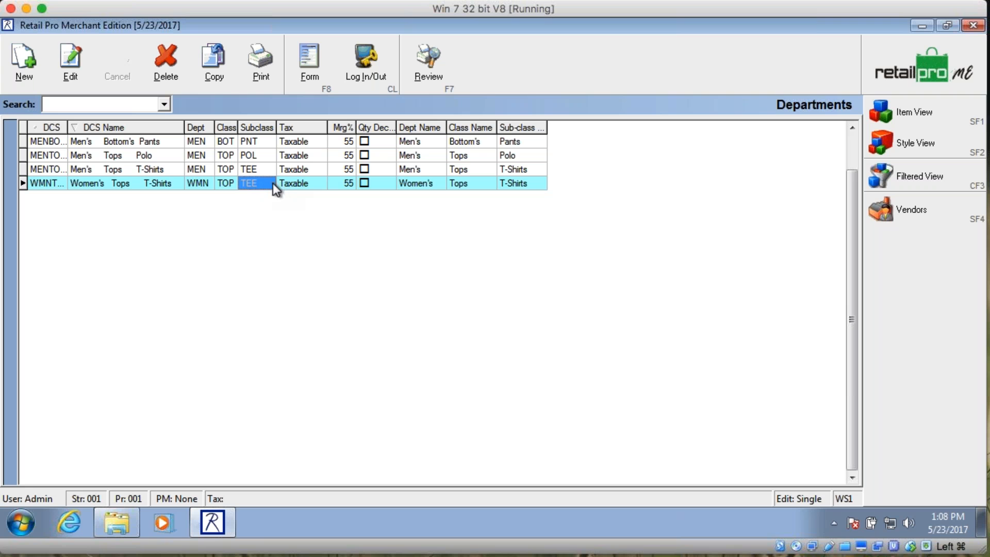
pyautogui.click(92, 169)
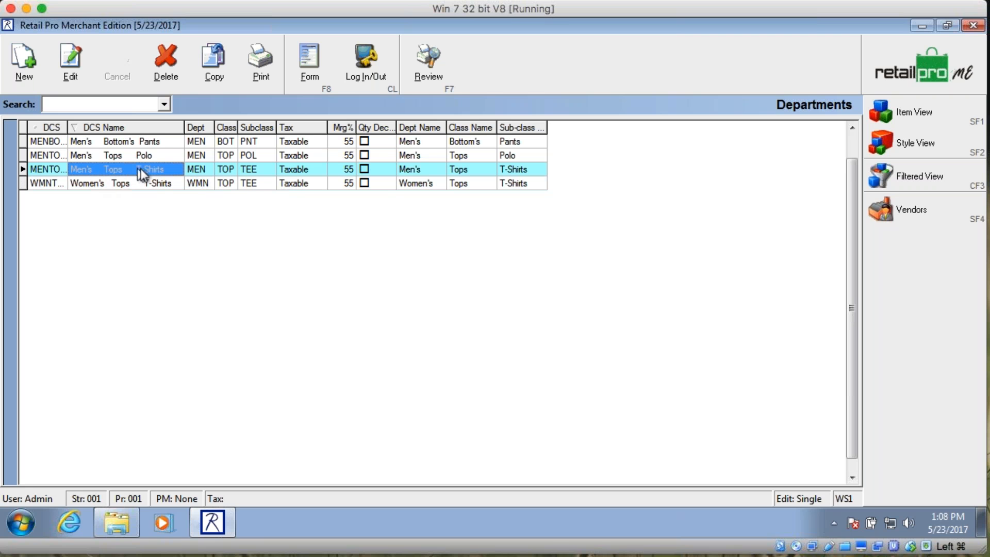
# Step: Leave the departments and start a new vendor record
pyautogui.click(910, 70)
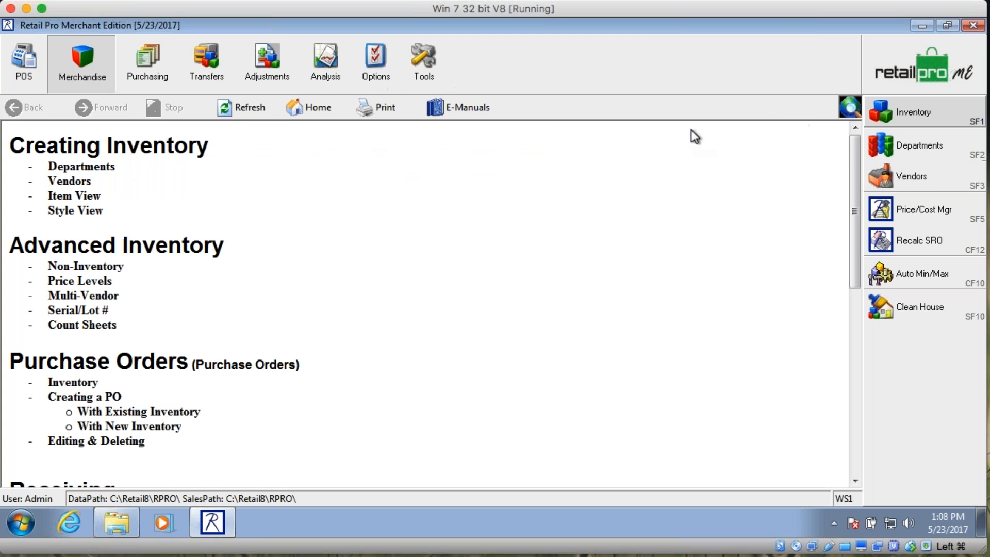
pyautogui.doubleClick(66, 180)
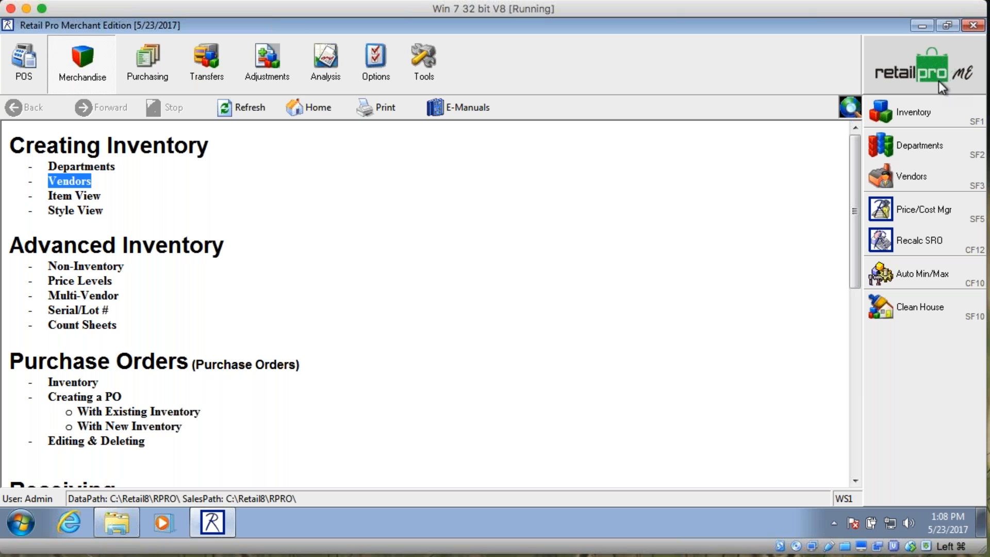
pyautogui.click(903, 169)
pyautogui.click(31, 61)
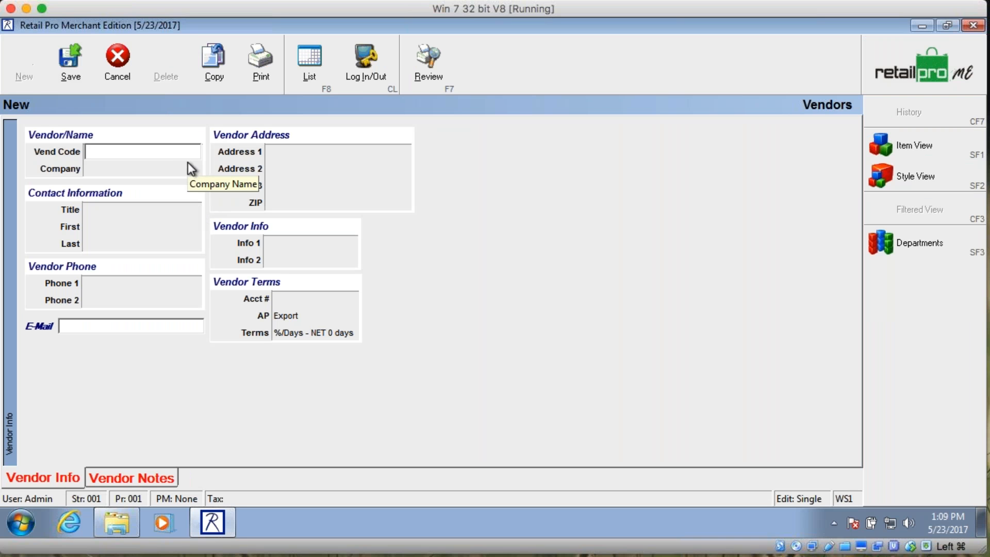
# Step: Set the new vendor's code to PM
pyautogui.write('Pra')
pyautogui.press('BackSpace')
pyautogui.write('a')
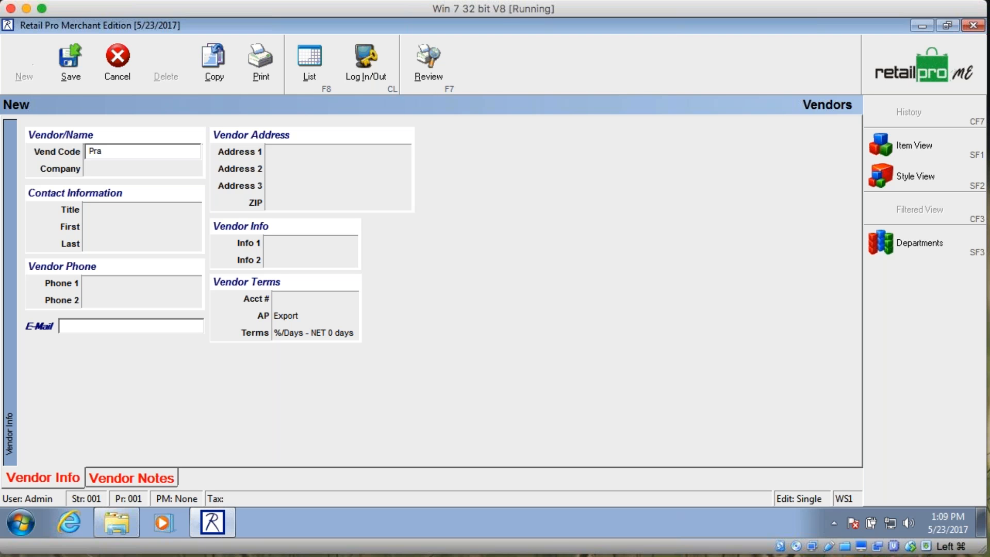
pyautogui.press('BackSpace')
pyautogui.press('BackSpace')
pyautogui.write('R')
pyautogui.press('Tab')
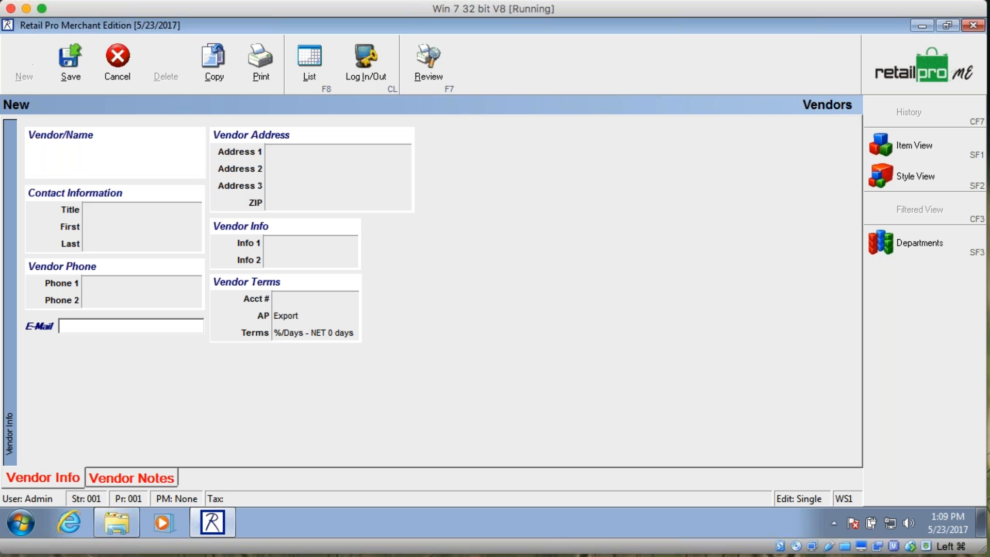
# Step: Enter Ptatie Mountain as the vendor's company name
pyautogui.write('Par')
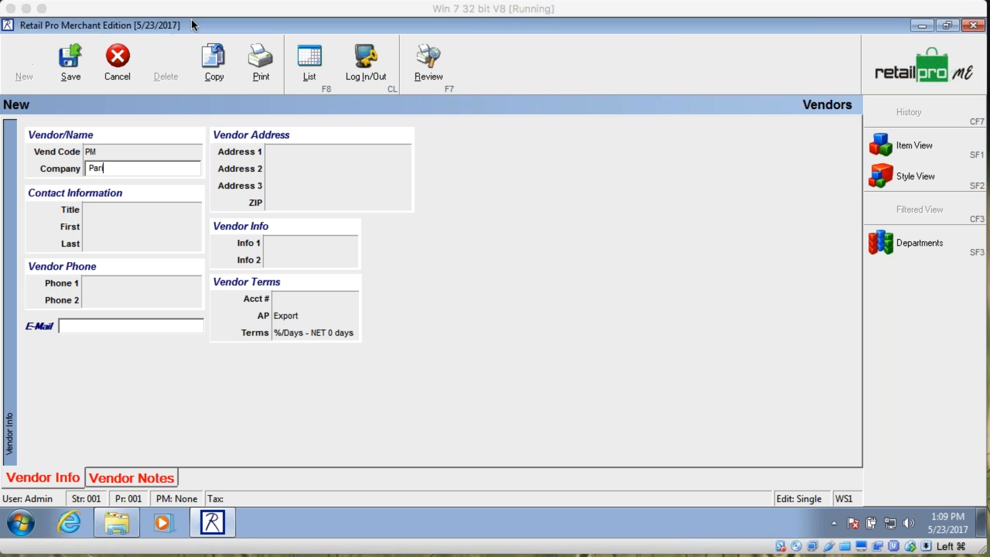
pyautogui.click(120, 152)
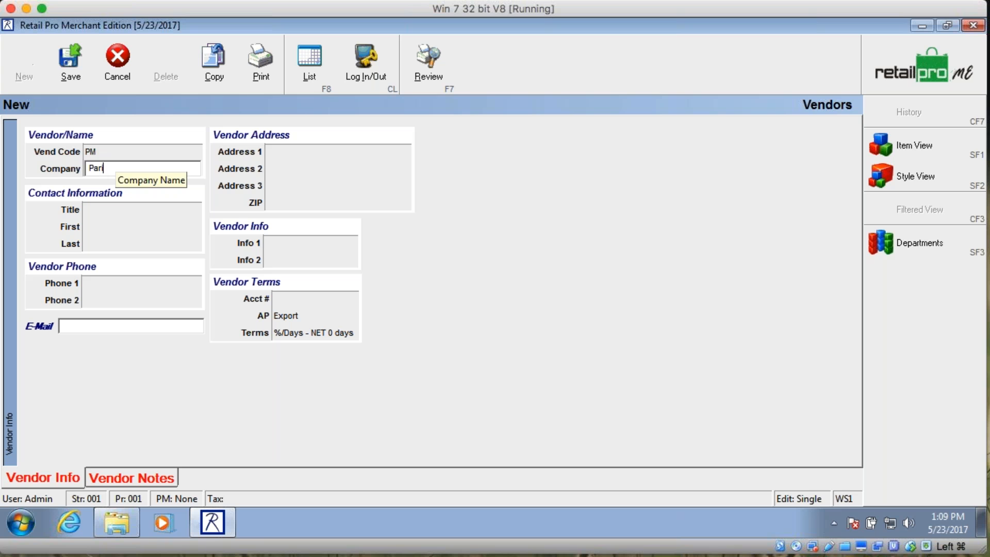
pyautogui.press('BackSpace')
pyautogui.press('BackSpace')
pyautogui.press('BackSpace')
pyautogui.write('tatie Mountain')
pyautogui.press('Tab')
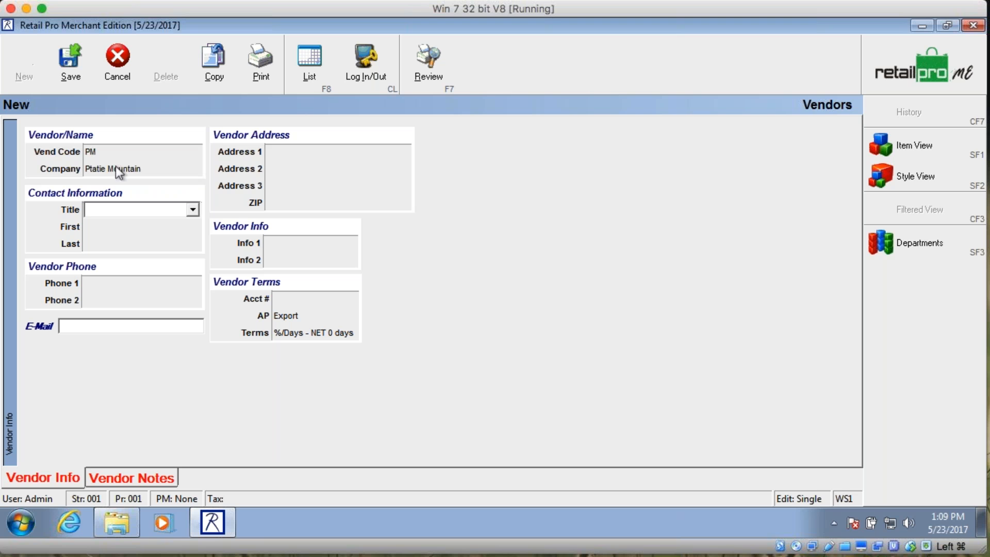
# Step: Correct the vendor's company name to Prarie Mountain
pyautogui.click(110, 169)
pyautogui.click(97, 169)
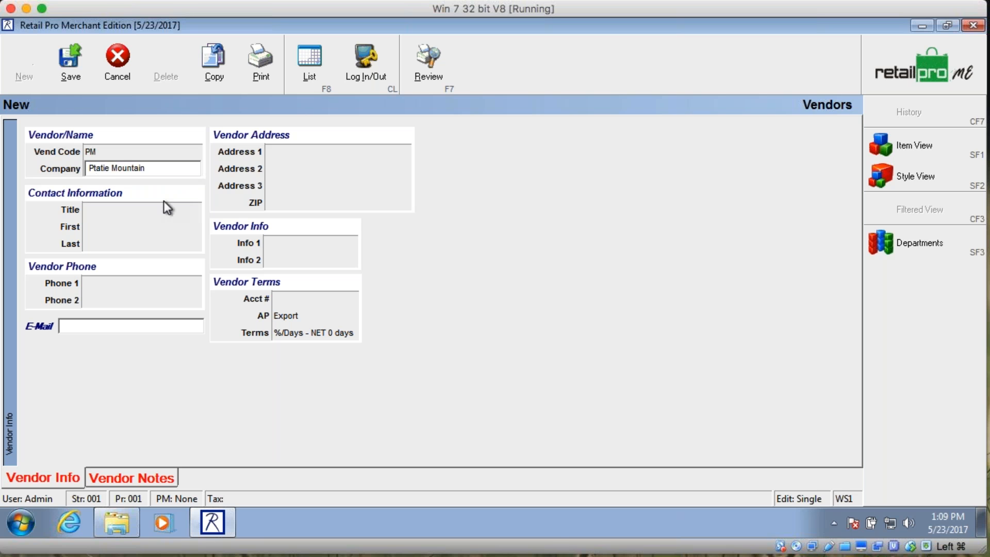
pyautogui.press('BackSpace')
pyautogui.write('r')
pyautogui.press('Delete')
pyautogui.write('r')
pyautogui.press('Tab')
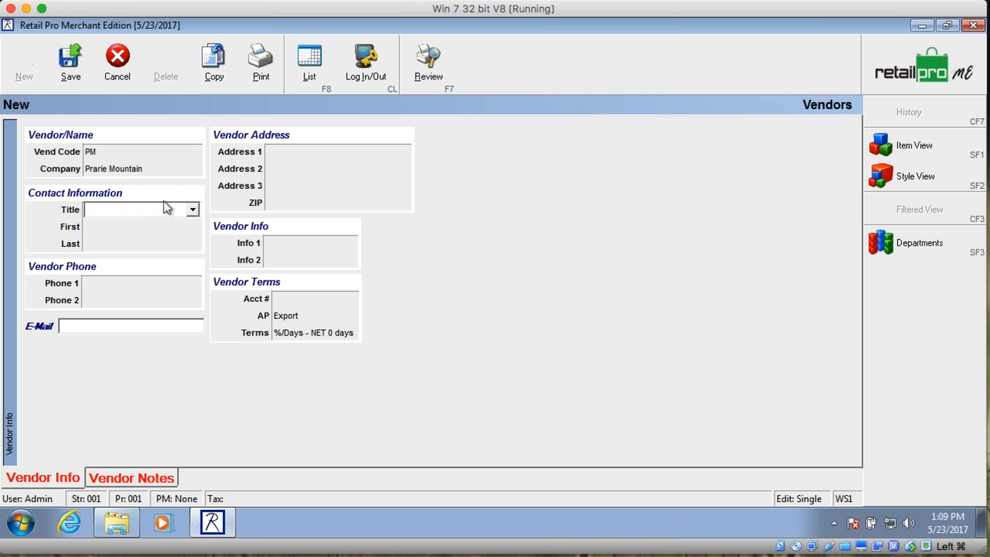
pyautogui.click(110, 168)
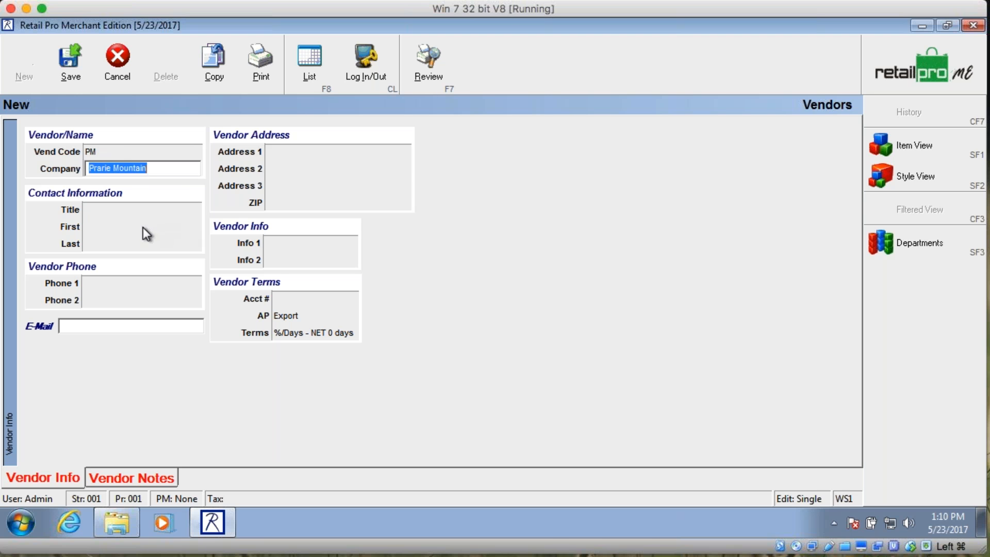
# Step: Enter the vendor contact's first name, last name and primary phone number
pyautogui.press('Tab')
pyautogui.press('Tab')
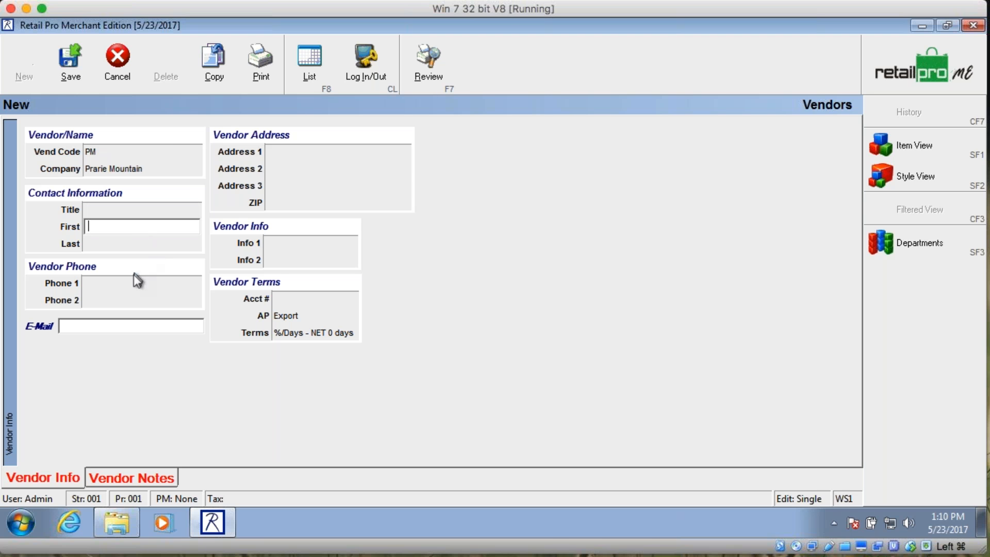
pyautogui.write('John')
pyautogui.press('Tab')
pyautogui.write('Smith')
pyautogui.press('Tab')
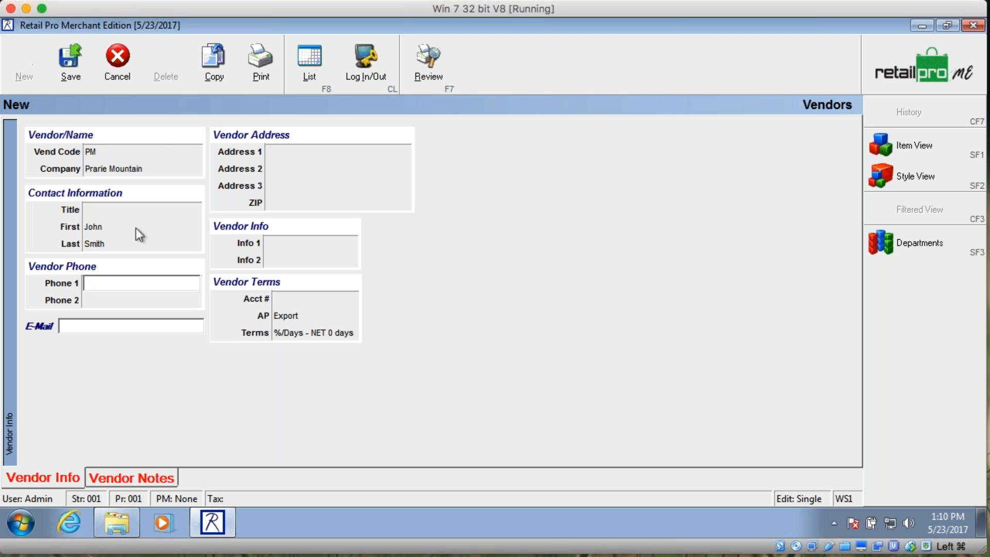
pyautogui.write('123-456*-7890')
pyautogui.press('Left')
pyautogui.press('Left')
pyautogui.press('Left')
pyautogui.press('BackSpace')
# Step: Leave the vendor's address fields empty and enter the vendor's account number
pyautogui.click(324, 152)
pyautogui.click(315, 185)
pyautogui.click(350, 203)
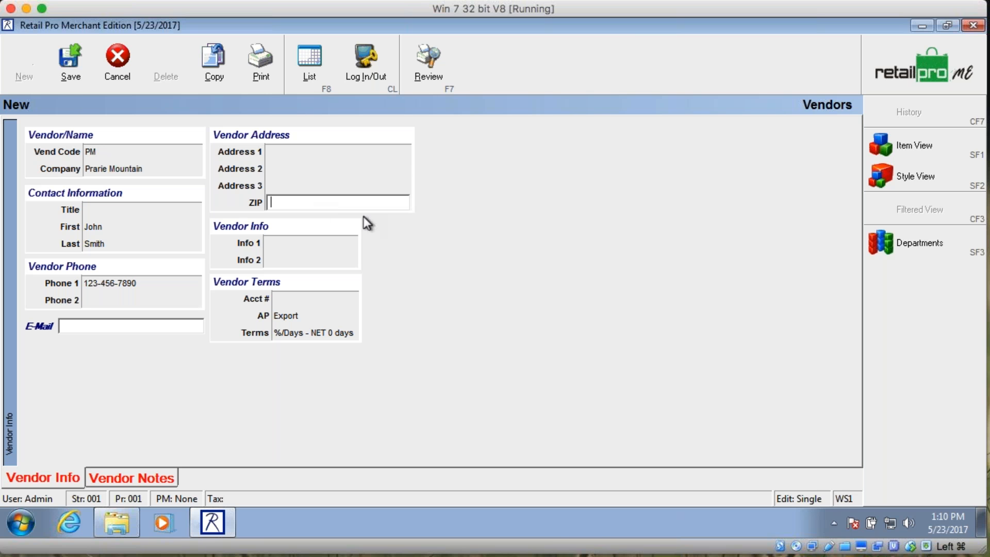
pyautogui.click(300, 301)
pyautogui.write('123456')
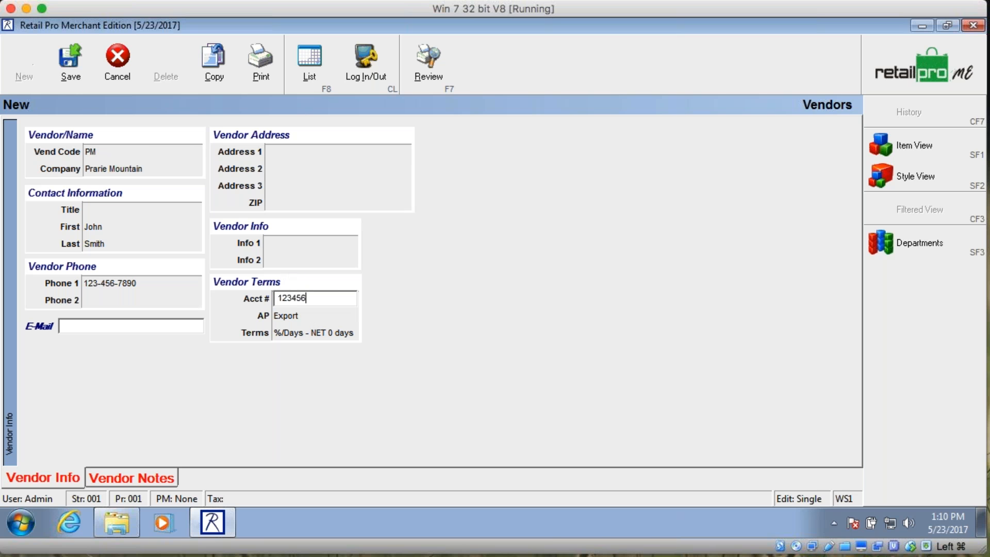
pyautogui.moveTo(333, 297); pyautogui.dragTo(277, 299)
# Step: Open the vendor's payment terms and enter NET and 30 days in the first % Days row
pyautogui.click(281, 335)
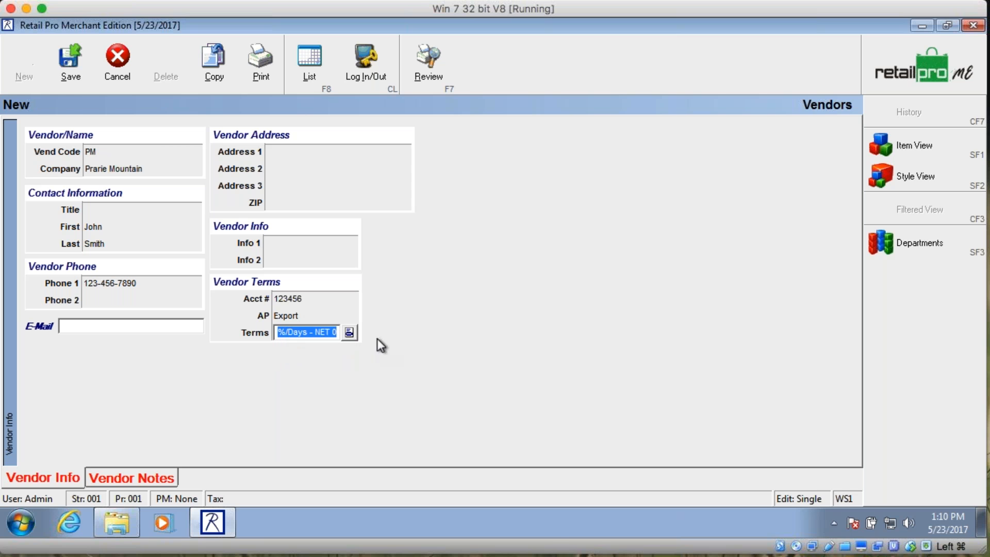
pyautogui.click(349, 332)
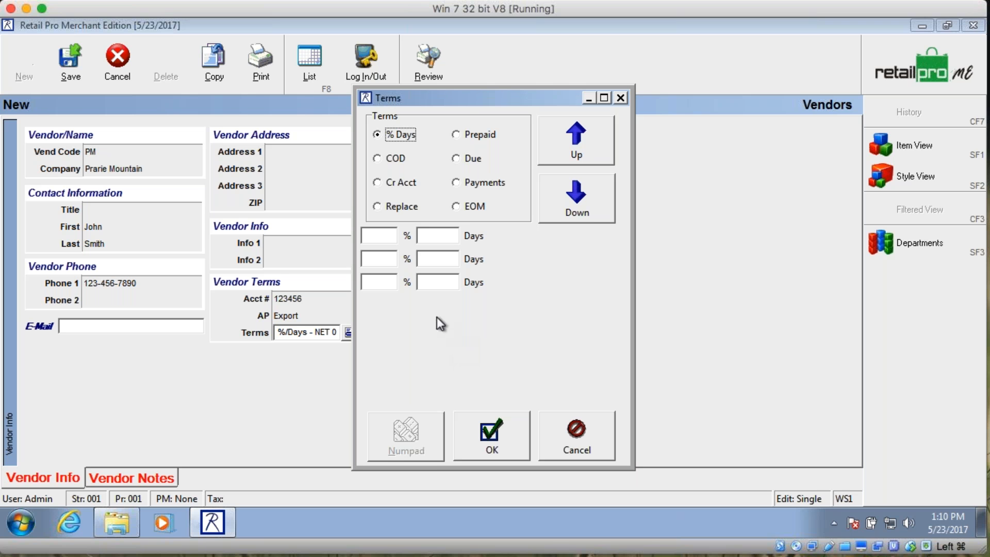
pyautogui.click(386, 236)
pyautogui.write('NET')
pyautogui.press('Tab')
pyautogui.write('30')
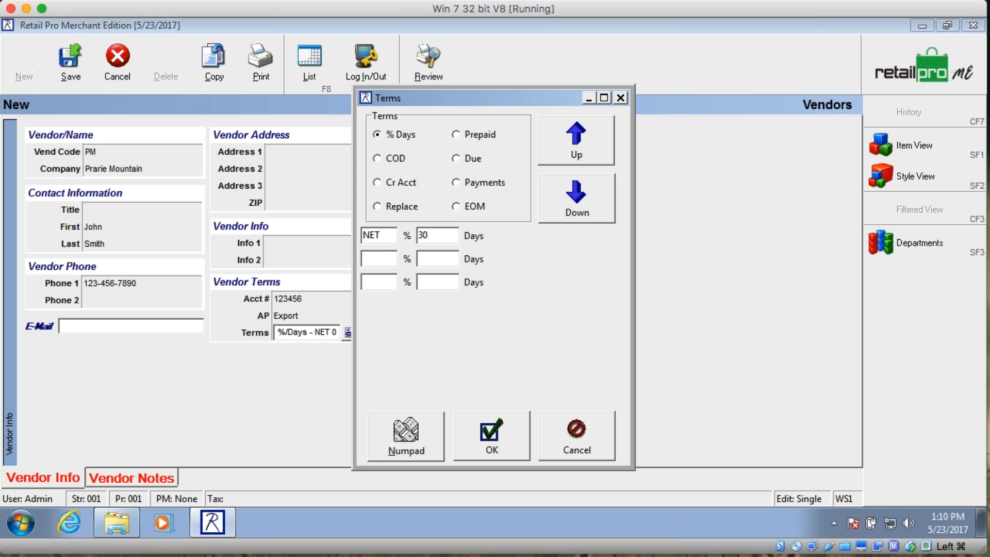
# Step: Try payment terms of 2% and 10 days in the first % Days row
pyautogui.moveTo(391, 235); pyautogui.dragTo(355, 236)
pyautogui.write('2')
pyautogui.press('Tab')
pyautogui.write('10')
# Step: Set the payment terms to 0% and 30 days, confirm them, and save the vendor record
pyautogui.moveTo(385, 235); pyautogui.dragTo(320, 235)
pyautogui.write('0')
pyautogui.moveTo(440, 235); pyautogui.dragTo(382, 236)
pyautogui.write('30')
pyautogui.click(510, 456)
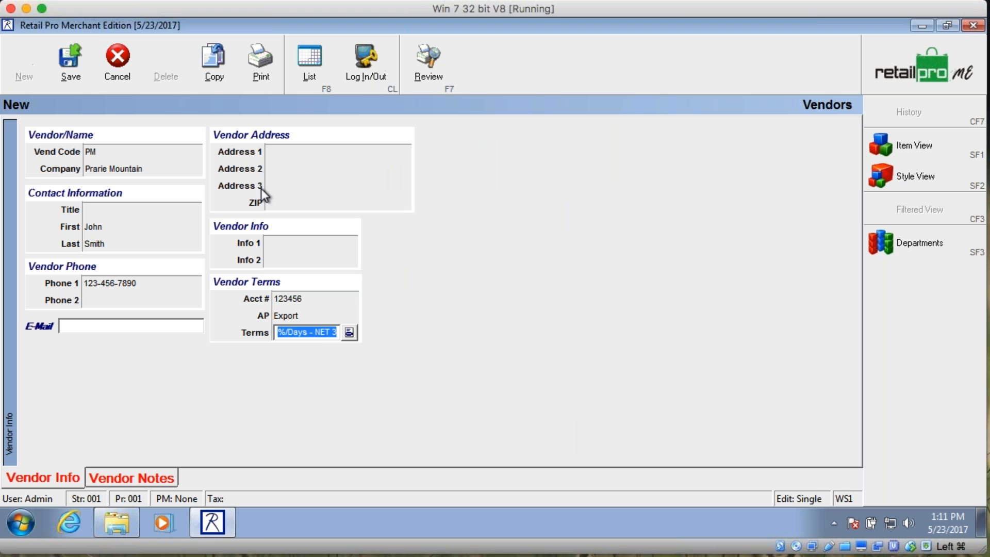
pyautogui.click(80, 73)
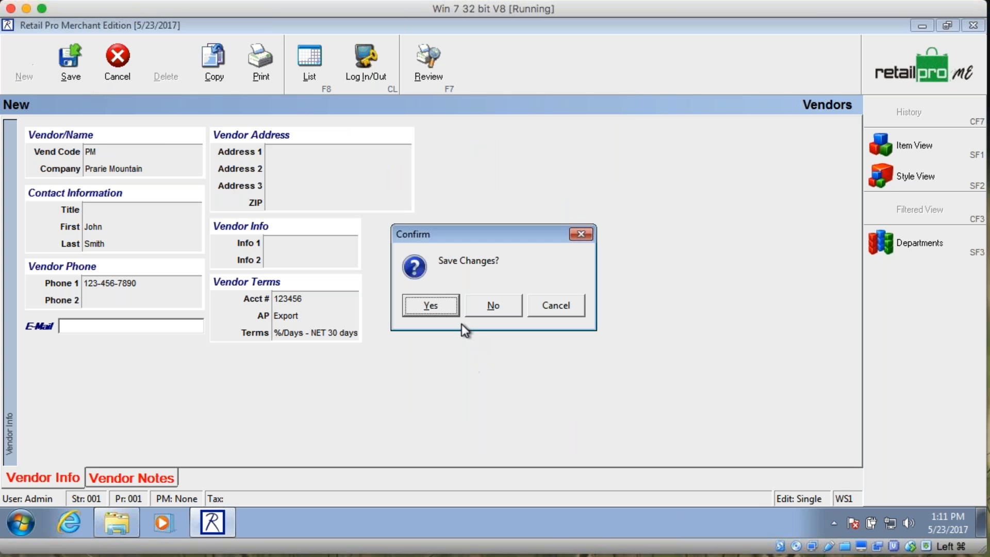
pyautogui.click(441, 307)
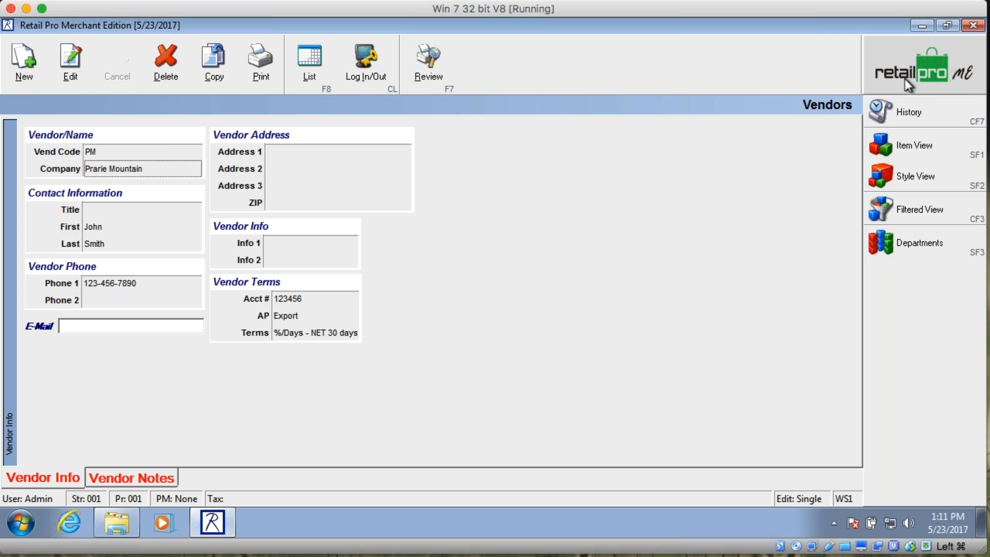
# Step: View the vendors as a list and return to the home screen
pyautogui.press('F8')
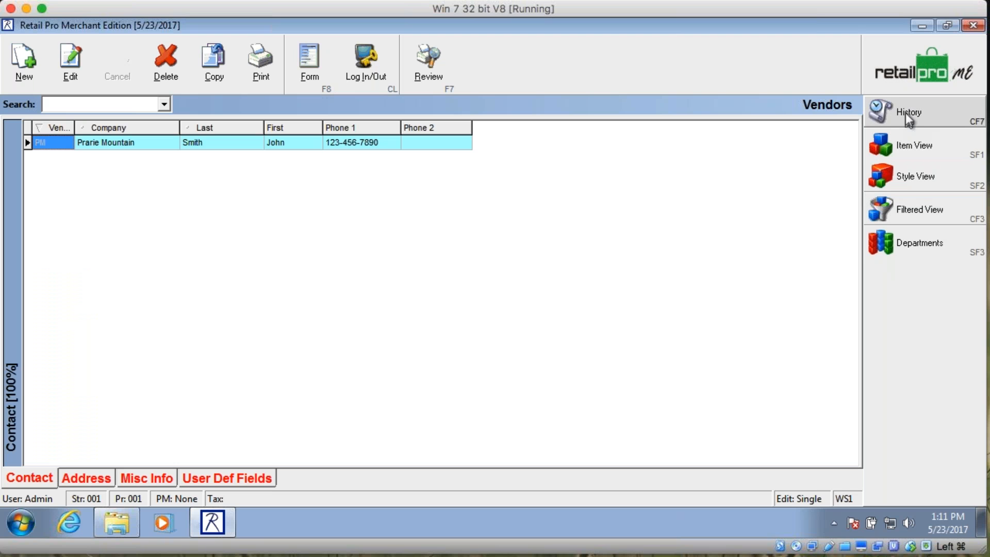
pyautogui.click(886, 76)
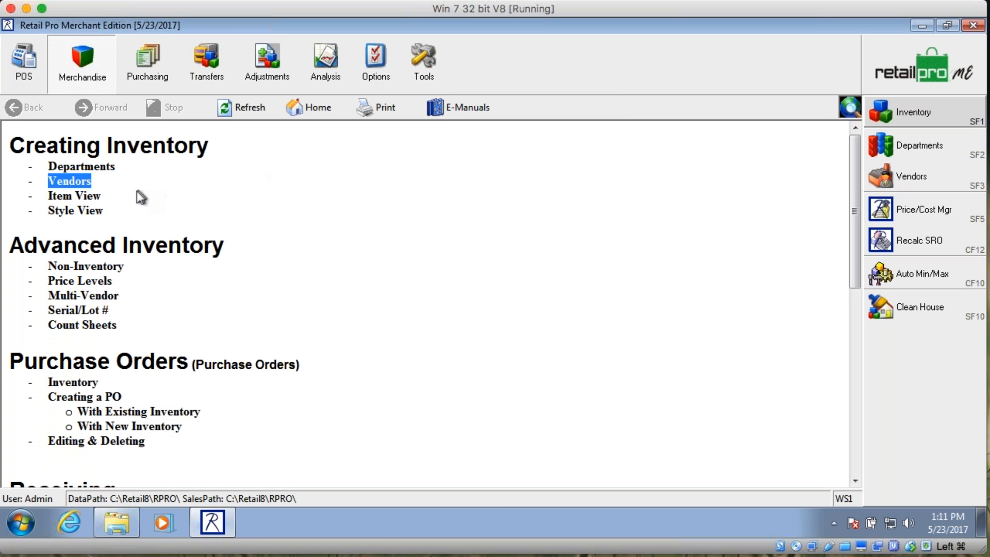
pyautogui.click(108, 195)
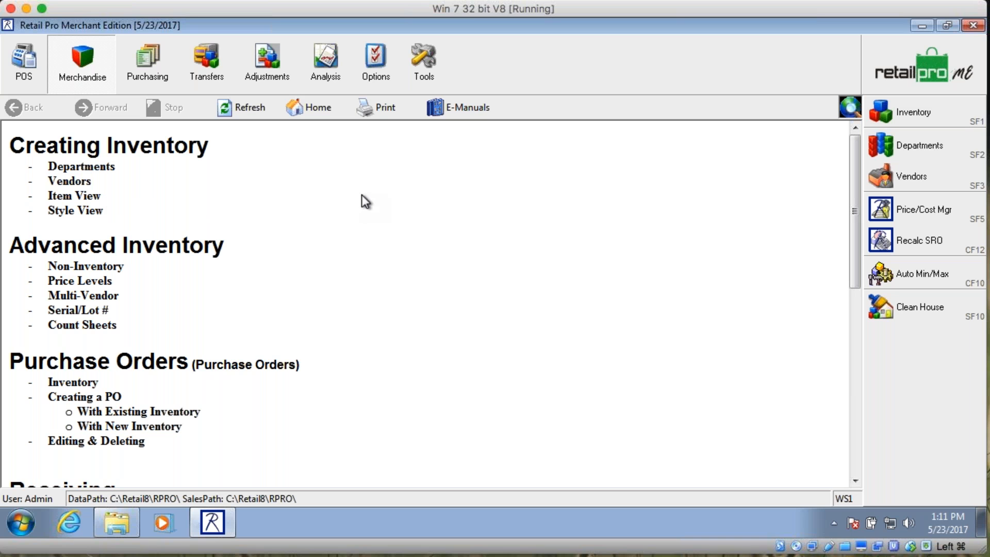
# Step: Open the merchandise inventory in item view and select item 657
pyautogui.click(85, 74)
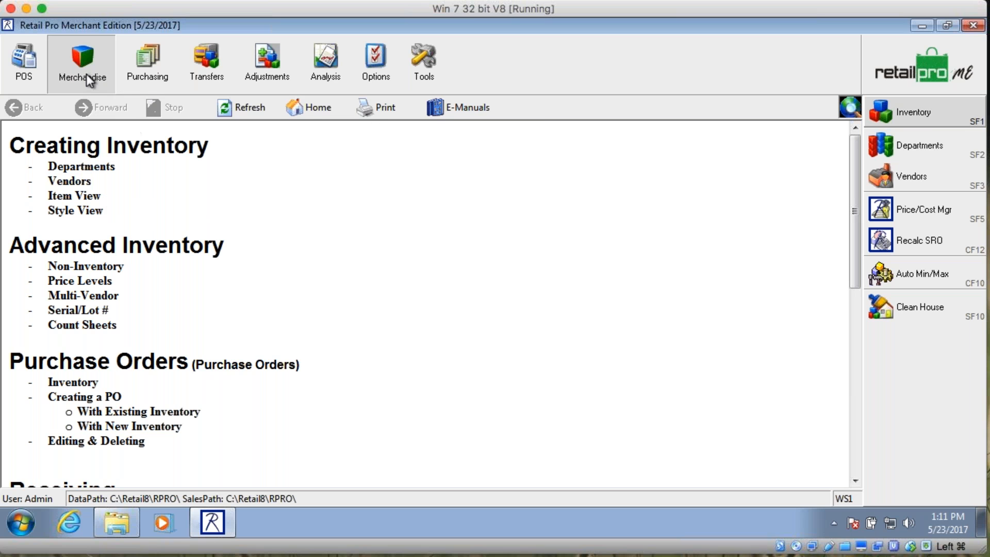
pyautogui.click(920, 116)
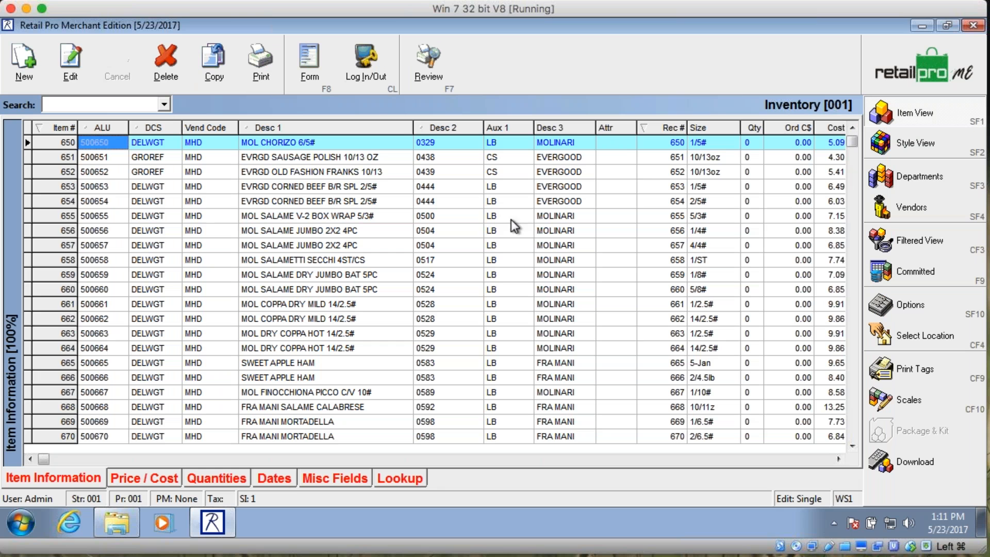
pyautogui.click(263, 247)
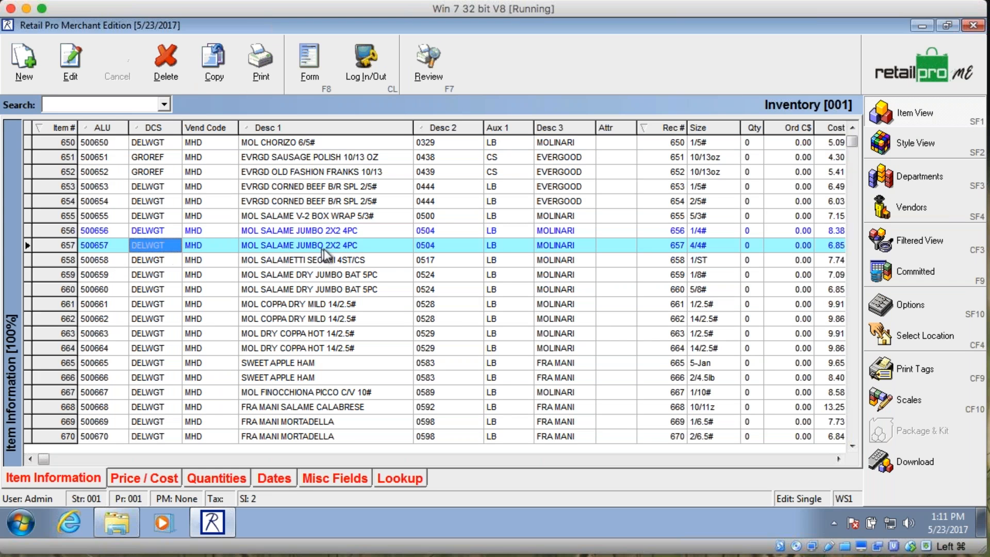
# Step: Browse the merchandise items listed below item 657 in item view, reviewing their descriptions, vendors, sizes and costs
pyautogui.click(315, 261)
pyautogui.press('Down')
pyautogui.press('Down')
pyautogui.press('Down')
pyautogui.press('Down')
pyautogui.press('Down')
pyautogui.press('Down')
pyautogui.press('Down')
pyautogui.press('Down')
pyautogui.press('Down')
pyautogui.press('Down')
pyautogui.press('Down')
pyautogui.press('Down')
pyautogui.press('Down')
pyautogui.press('Down')
pyautogui.press('Down')
pyautogui.press('Down')
pyautogui.press('Down')
pyautogui.press('Down')
pyautogui.press('Down')
pyautogui.press('Down')
pyautogui.press('Down')
pyautogui.press('Down')
pyautogui.press('Down')
pyautogui.press('Down')
pyautogui.press('Down')
pyautogui.press('Down')
pyautogui.press('Down')
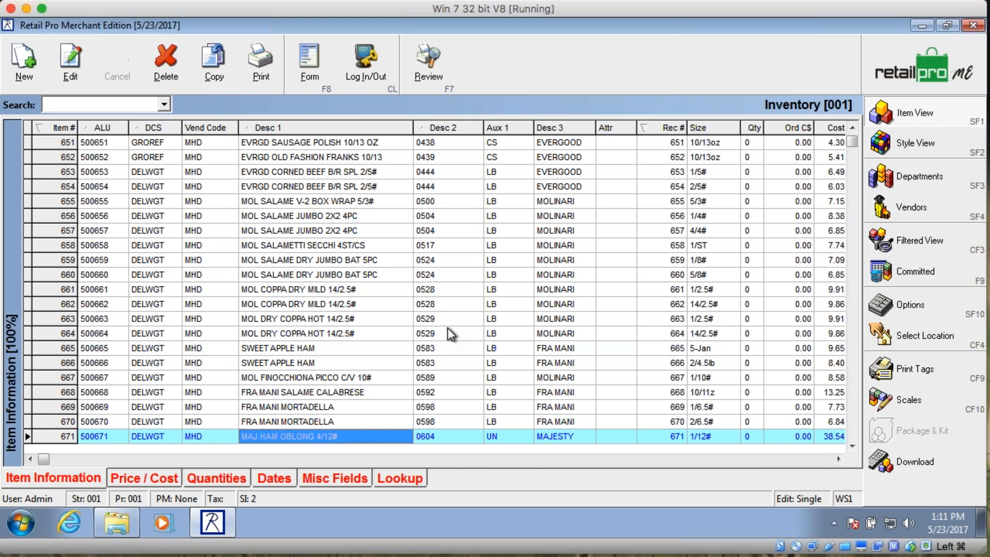
pyautogui.press('Down')
pyautogui.press('Down')
pyautogui.press('Down')
pyautogui.press('Down')
pyautogui.press('Down')
pyautogui.press('Down')
pyautogui.press('Down')
pyautogui.press('Down')
pyautogui.press('Down')
pyautogui.press('Down')
pyautogui.press('Down')
pyautogui.press('Down')
pyautogui.press('Down')
pyautogui.press('Down')
pyautogui.press('Down')
pyautogui.press('Down')
pyautogui.press('Down')
pyautogui.press('Down')
pyautogui.press('Down')
pyautogui.press('Down')
pyautogui.scroll(-2, 320, 278)
pyautogui.press('Up')
pyautogui.press('Up')
pyautogui.press('Up')
pyautogui.press('Up')
pyautogui.press('Up')
pyautogui.press('Up')
pyautogui.press('Up')
pyautogui.press('Up')
pyautogui.press('Up')
pyautogui.press('Up')
pyautogui.press('Up')
pyautogui.press('Up')
pyautogui.press('Up')
pyautogui.press('Up')
pyautogui.press('Up')
pyautogui.press('Up')
pyautogui.press('Up')
pyautogui.press('Up')
pyautogui.press('Up')
pyautogui.press('Up')
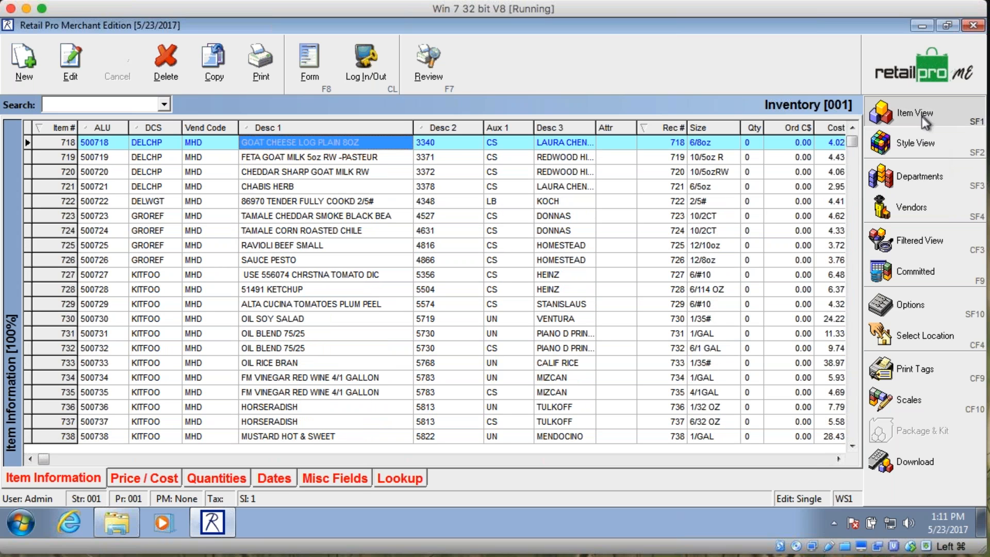
# Step: Start a new style in the style view's form layout and assign it the Men's Tops T-Shirts department record
pyautogui.click(913, 140)
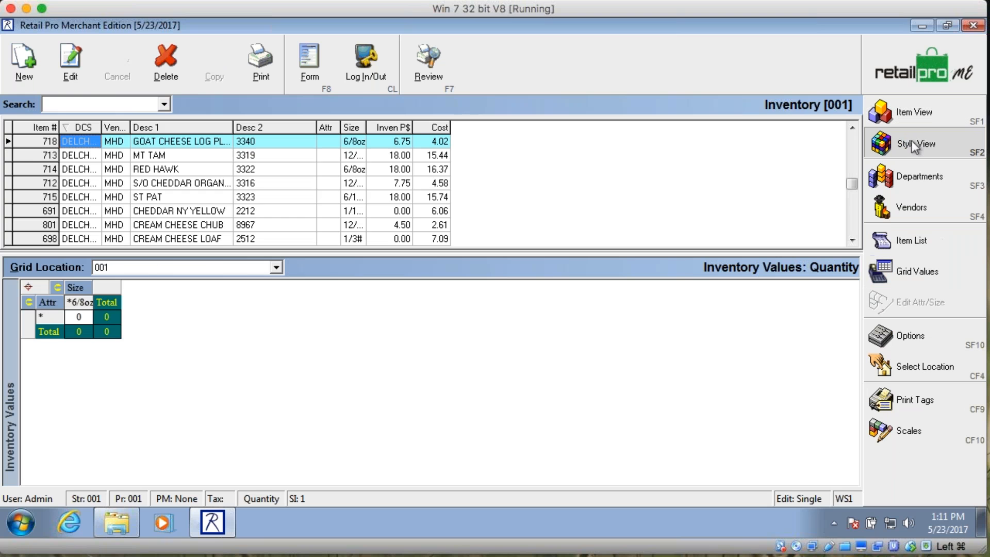
pyautogui.click(323, 76)
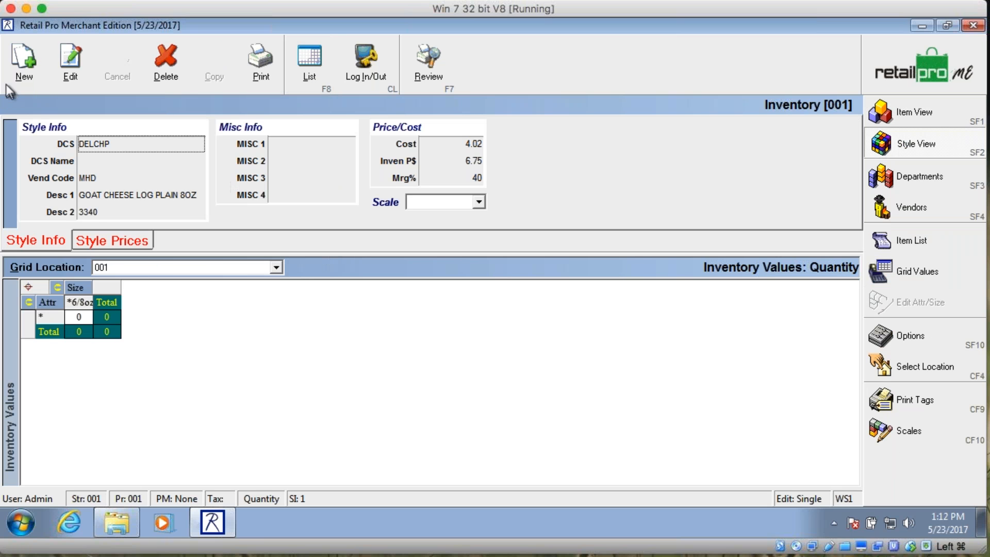
pyautogui.click(23, 72)
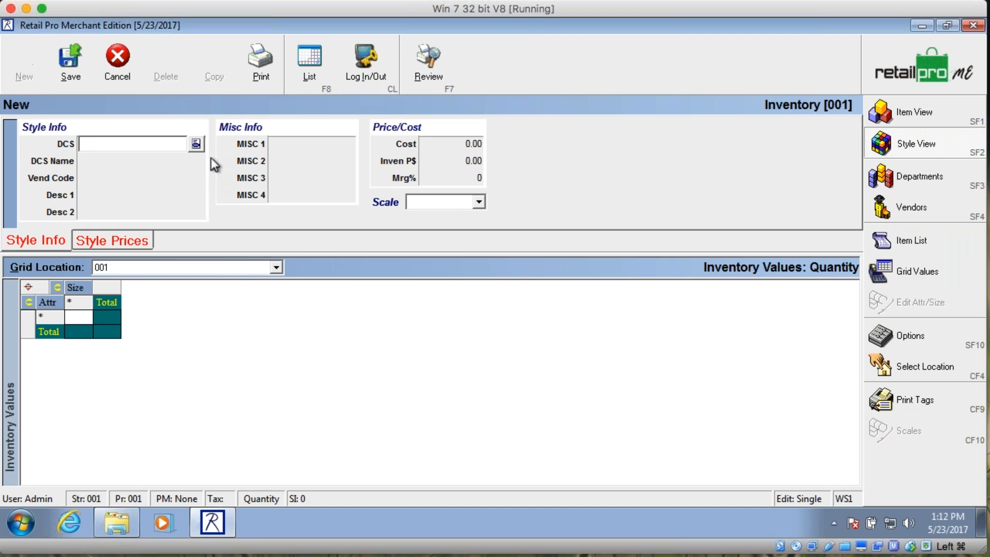
pyautogui.click(197, 145)
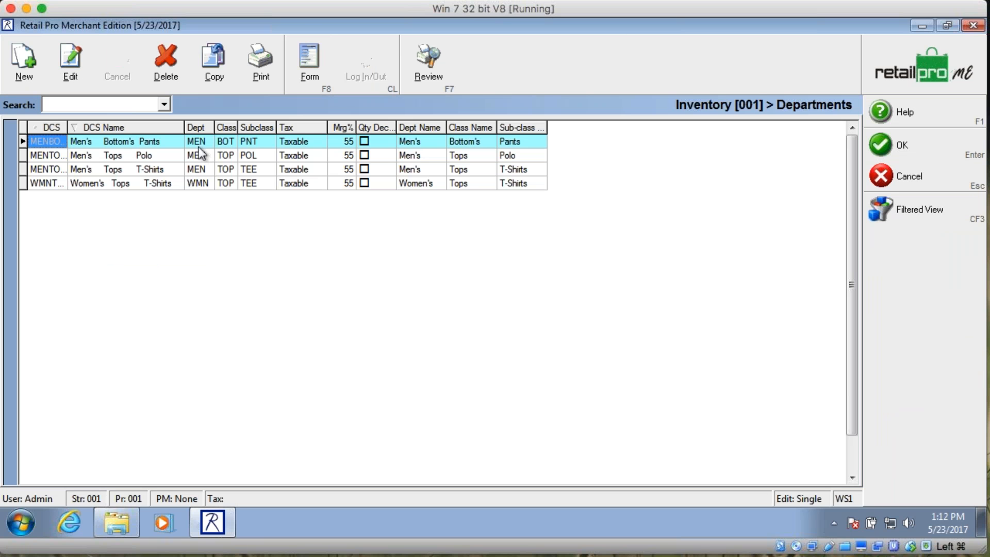
pyautogui.click(126, 169)
pyautogui.click(903, 142)
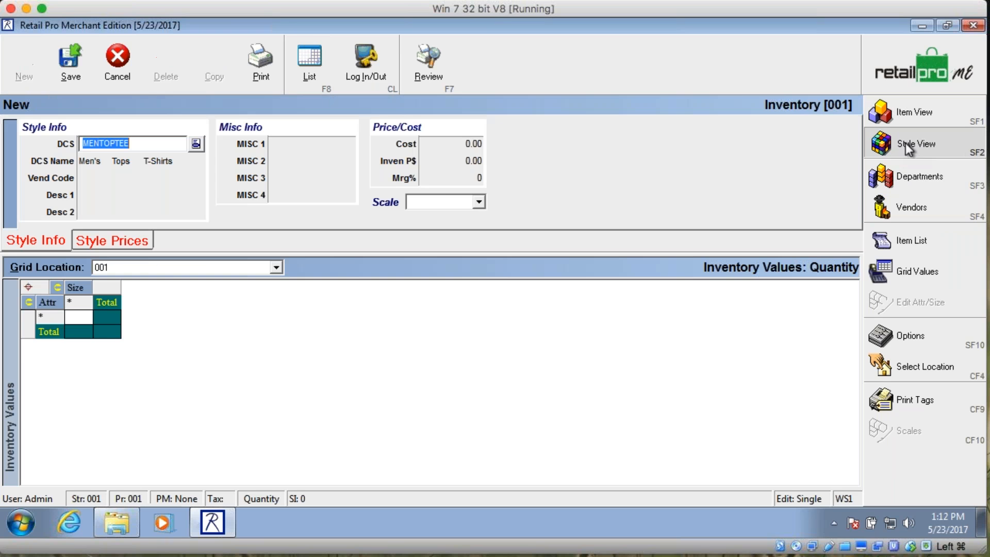
# Step: Set the new style's vendor code to PM
pyautogui.click(147, 178)
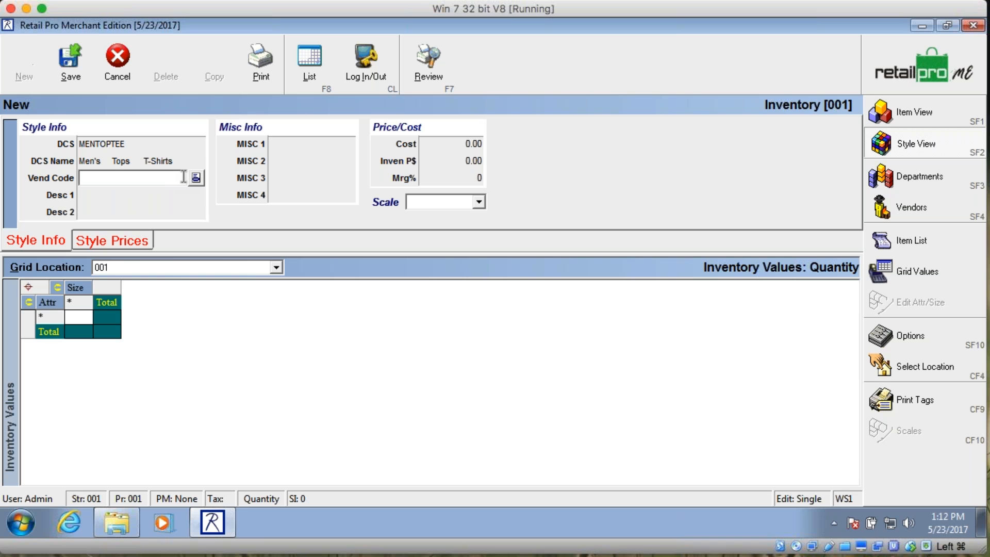
pyautogui.write('PM')
pyautogui.press('Tab')
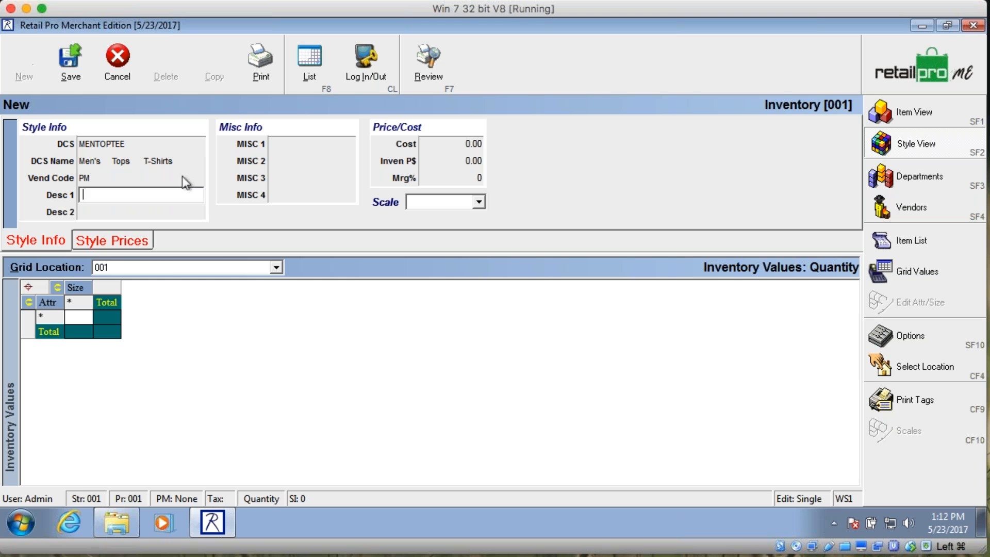
# Step: Try vendor code xx, and pick the PM vendor from the vendor lookup list
pyautogui.hotkey('shift', 'Tab')
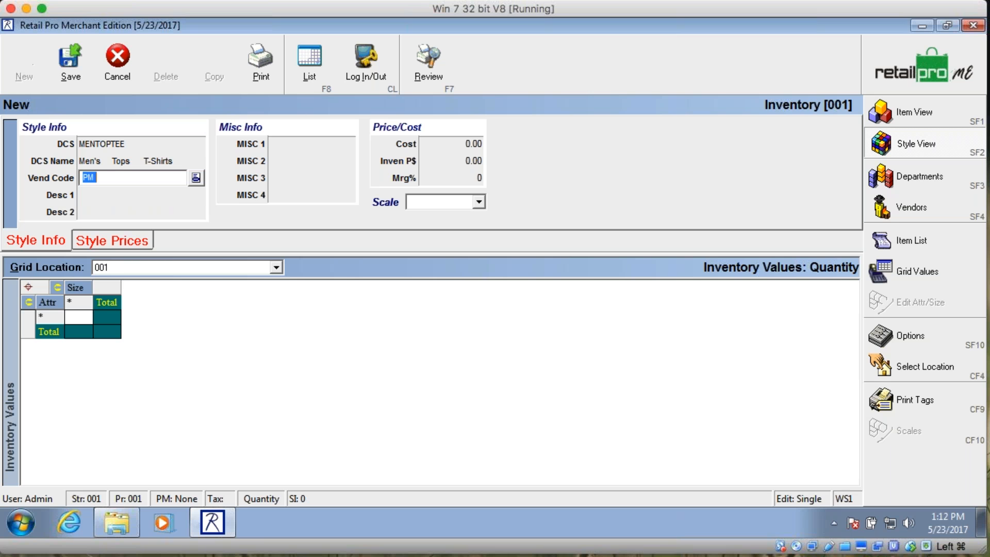
pyautogui.write('xx')
pyautogui.press('Tab')
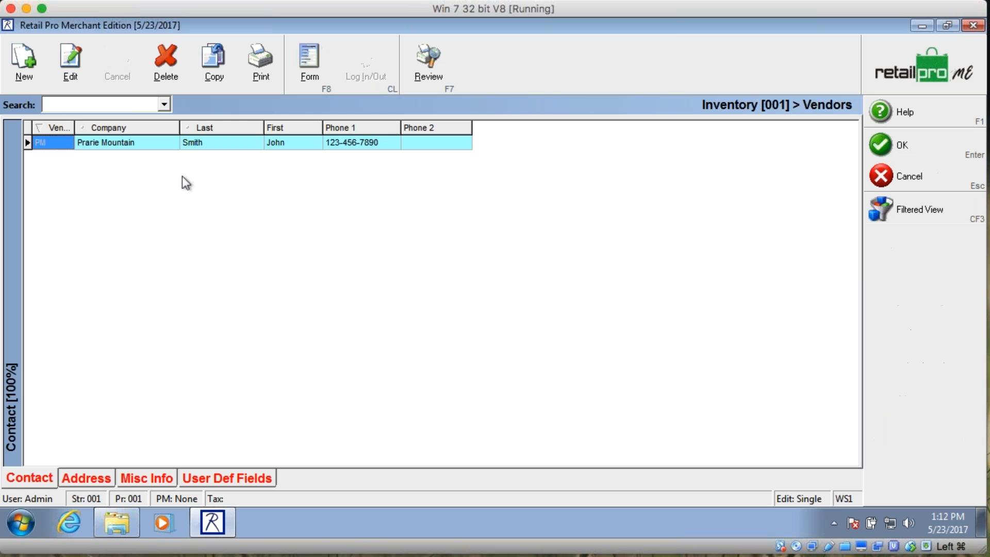
pyautogui.press('Return')
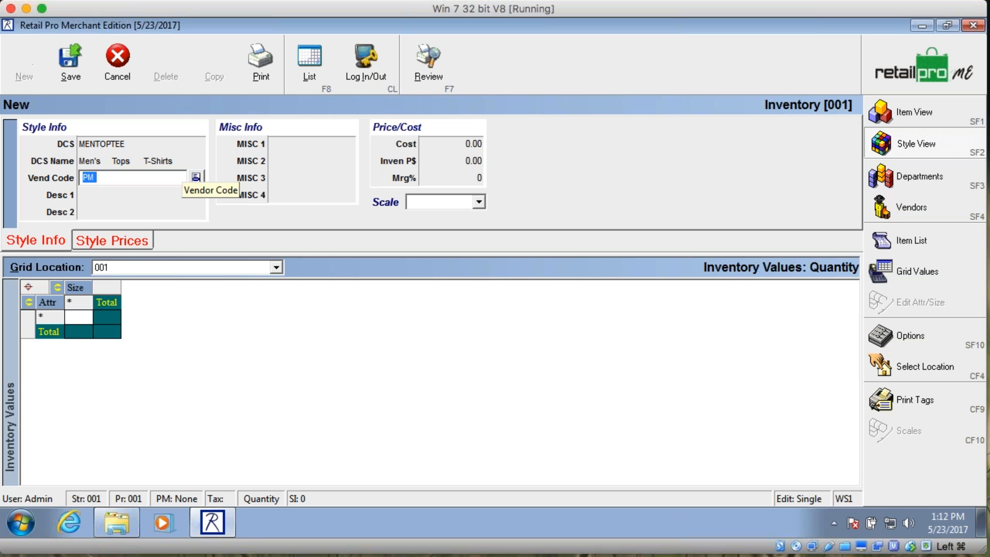
# Step: Enter 123-abc as the style's first description and Logo T-shirt as its second description
pyautogui.click(139, 193)
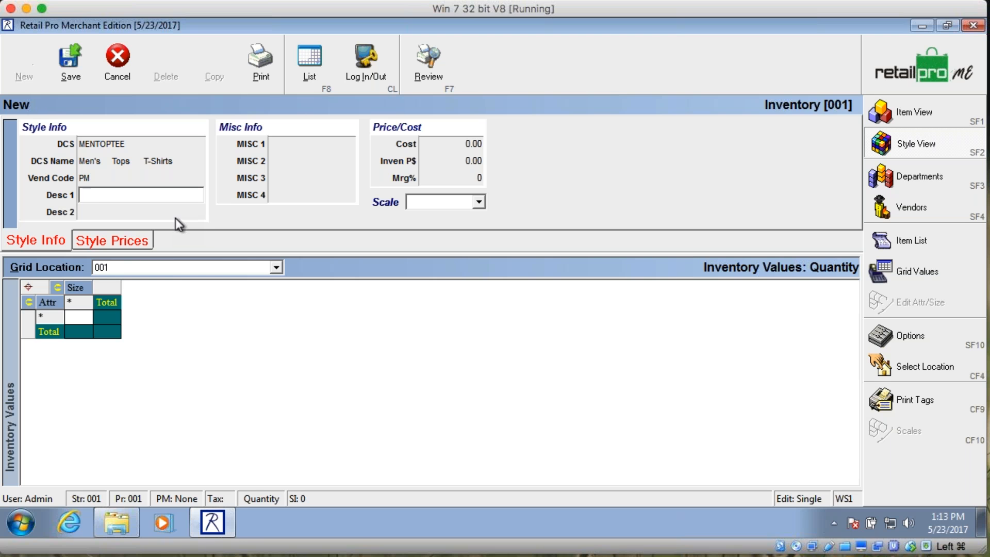
pyautogui.write('123-abc')
pyautogui.press('Tab')
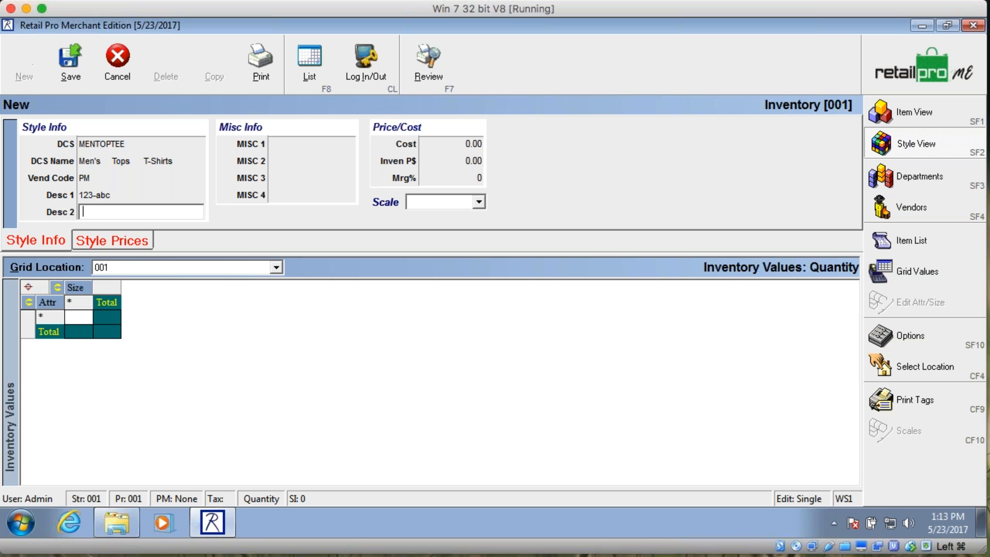
pyautogui.write('Logo T-shirt')
pyautogui.hotkey('shift', 'Tab')
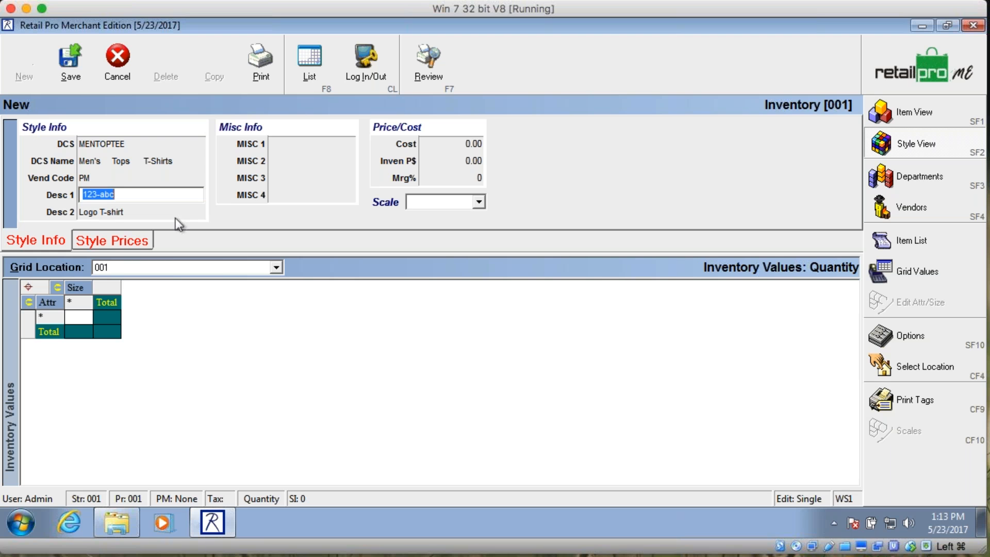
pyautogui.press('Tab')
pyautogui.hotkey('shift', 'Tab')
pyautogui.press('Tab')
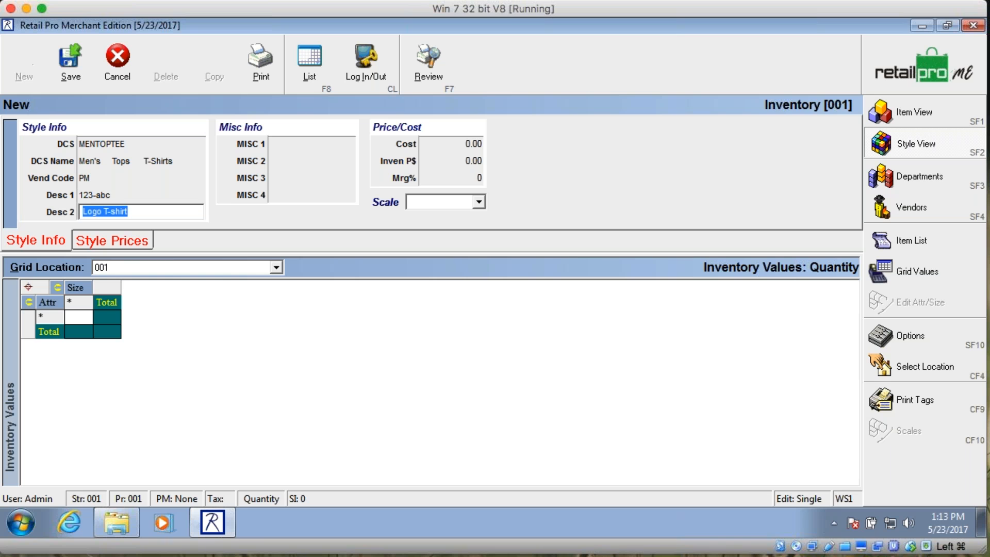
pyautogui.hotkey('shift', 'Tab')
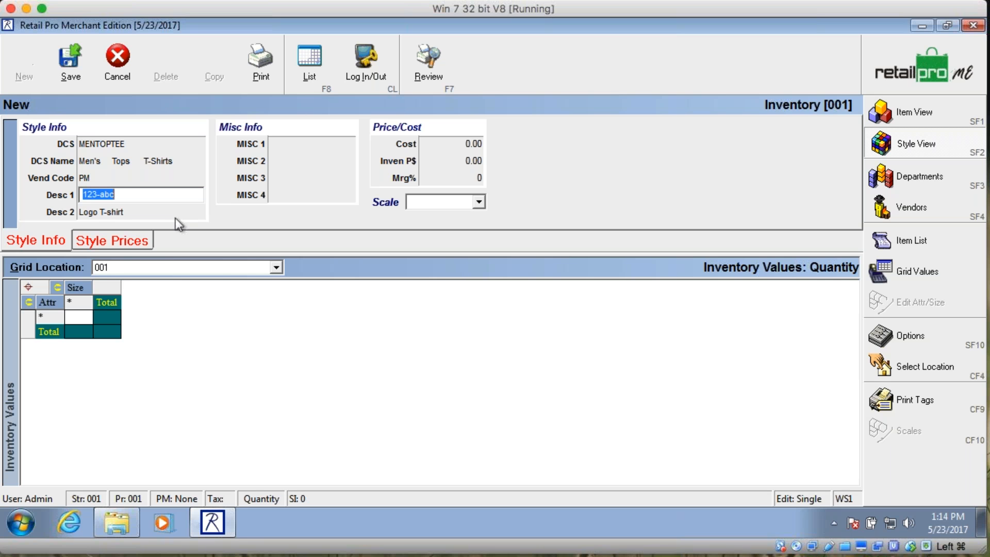
pyautogui.click(147, 214)
pyautogui.click(147, 196)
pyautogui.click(148, 213)
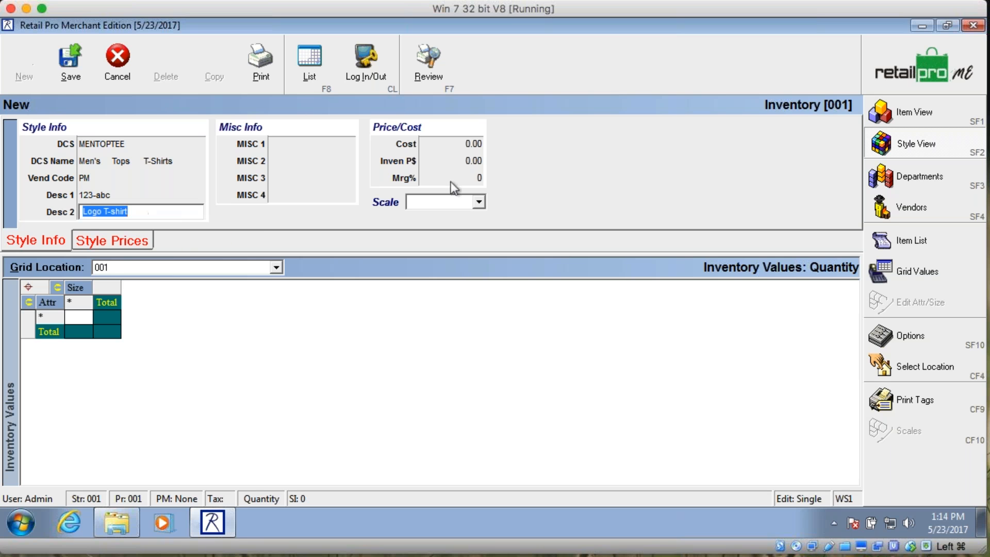
# Step: Set the style's cost to 7.50 and its inventory price to 21.99
pyautogui.click(478, 139)
pyautogui.write('7.50')
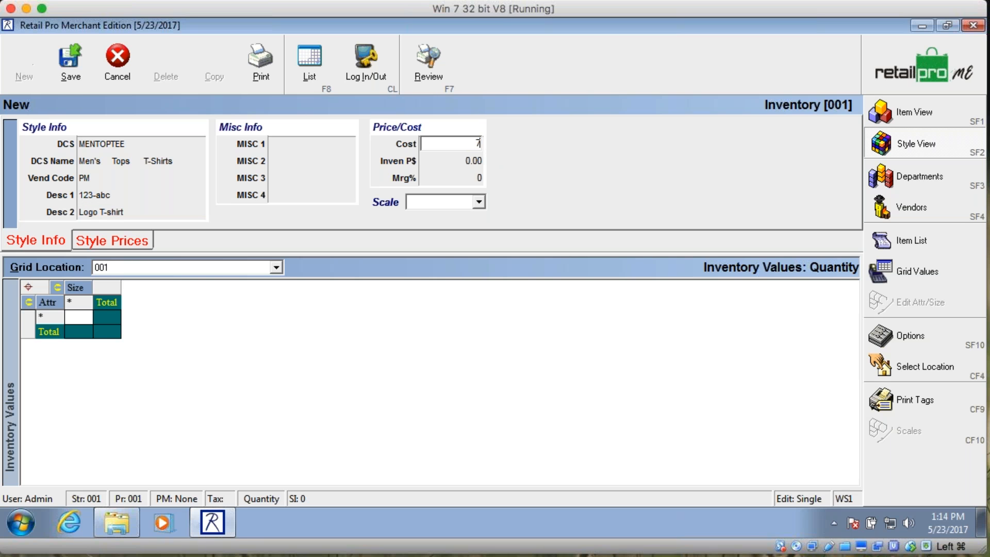
pyautogui.press('Tab')
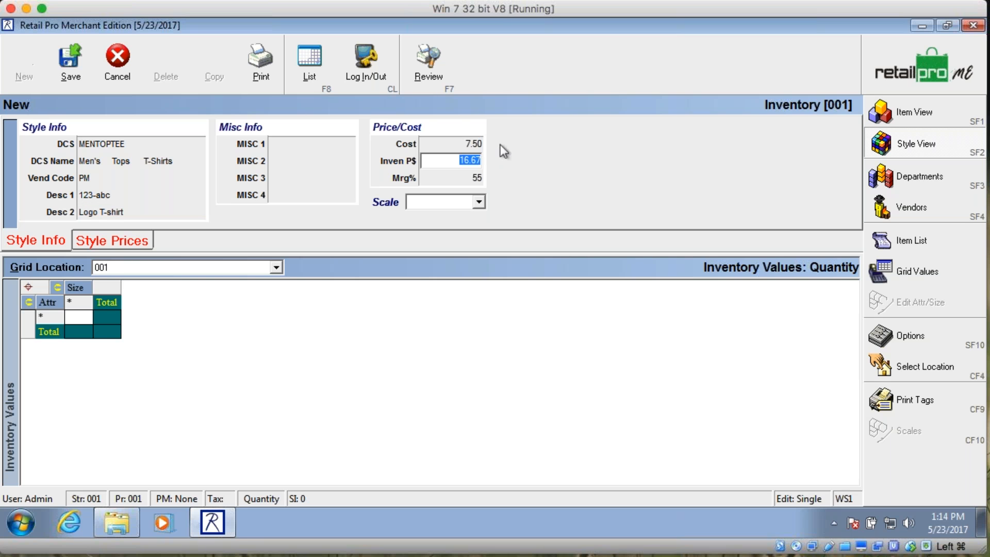
pyautogui.write('21.99')
pyautogui.press('Tab')
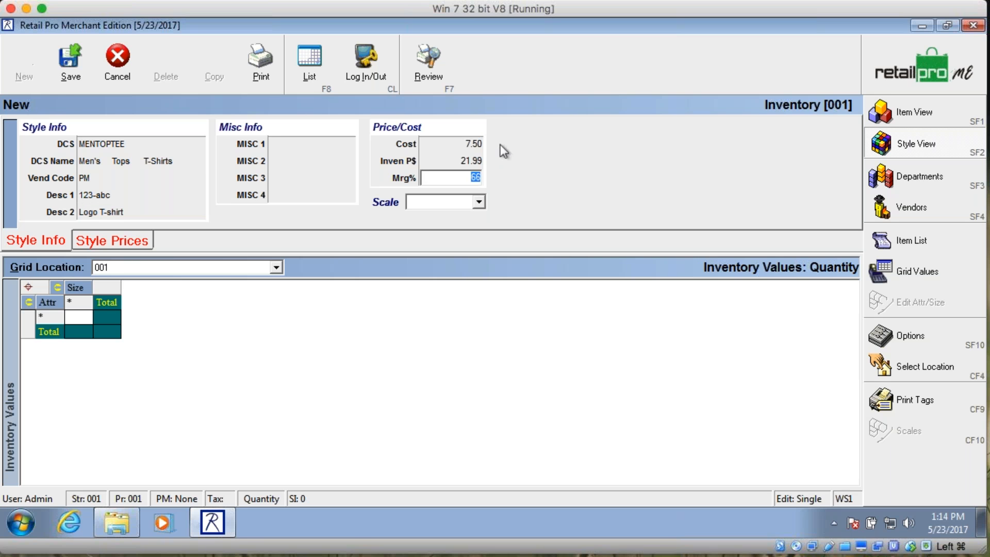
pyautogui.click(480, 202)
pyautogui.click(482, 203)
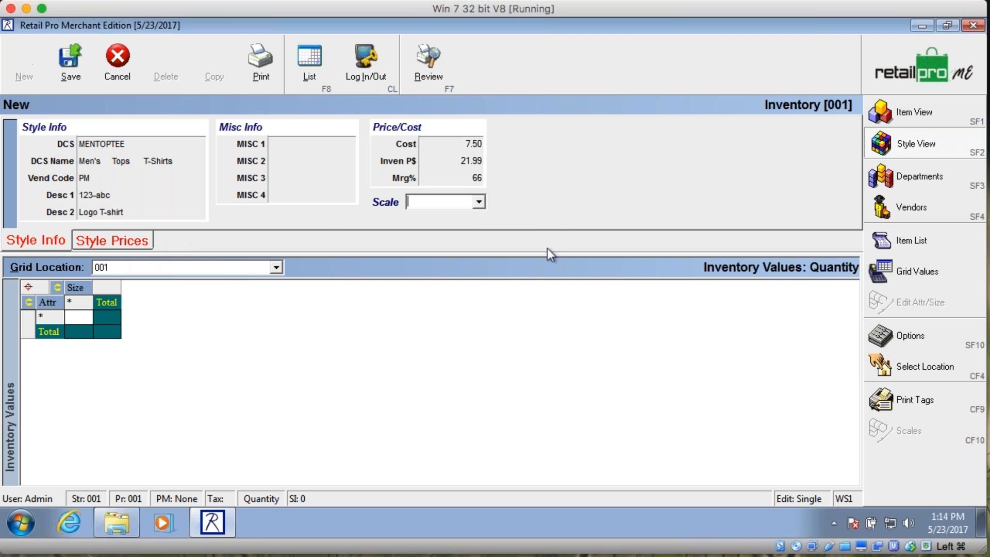
pyautogui.click(482, 203)
pyautogui.click(482, 203)
pyautogui.click(479, 202)
pyautogui.click(479, 202)
pyautogui.click(80, 317)
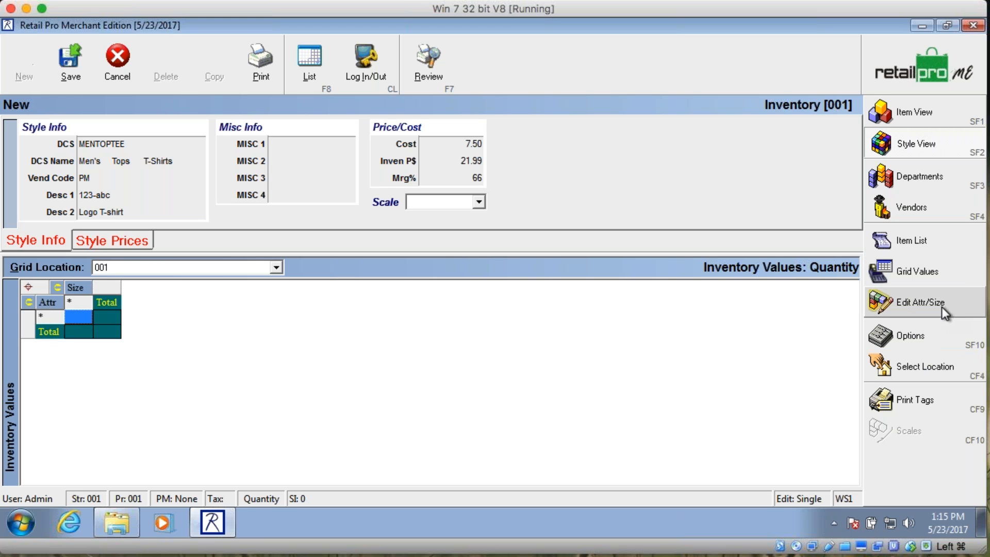
pyautogui.click(438, 202)
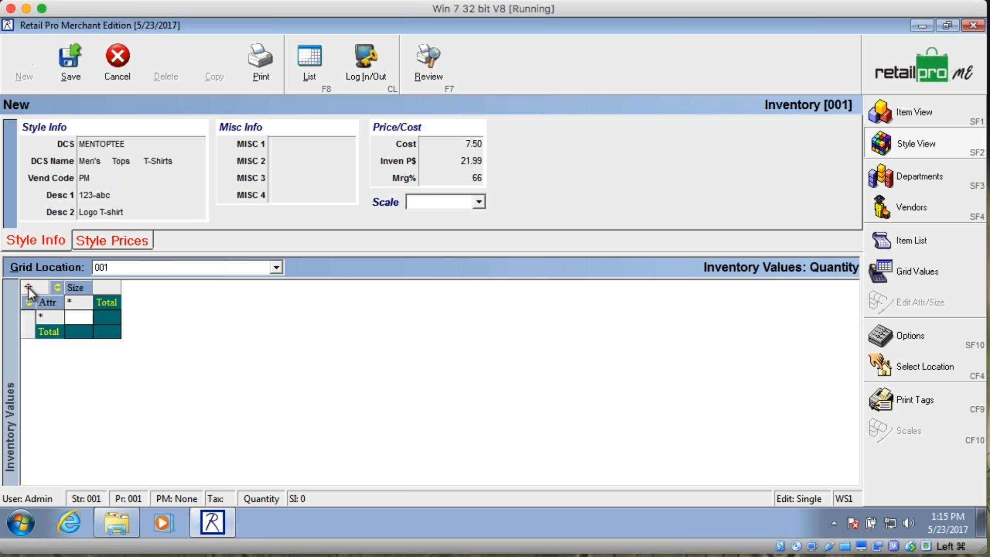
# Step: Open the style's attribute and size editor and enter the sizes S, M, L, XL and 2XL
pyautogui.press('Tab')
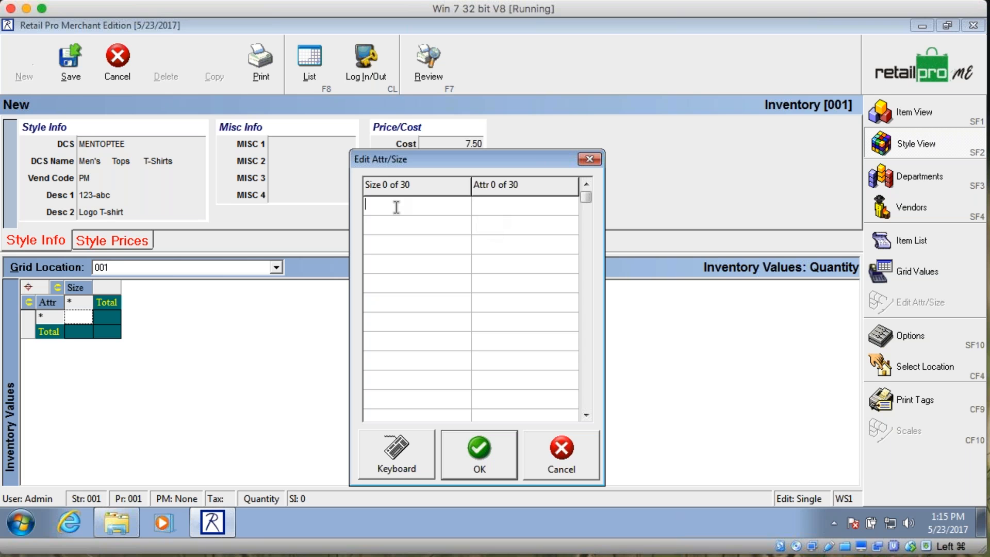
pyautogui.write('S')
pyautogui.press('Return')
pyautogui.write('M')
pyautogui.press('Return')
pyautogui.write('L')
pyautogui.press('Return')
pyautogui.write('XL')
pyautogui.press('Return')
pyautogui.write('2XL')
# Step: Enter the attributes Red, Wht and Blu, and confirm the attribute and size lists
pyautogui.click(502, 210)
pyautogui.write('Red ')
pyautogui.write('Wht ')
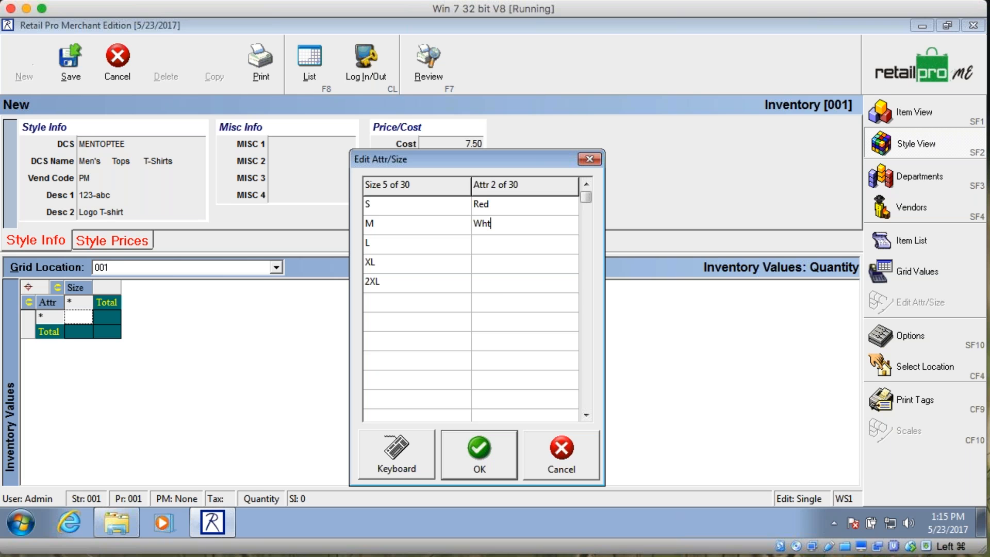
pyautogui.write('Blu')
pyautogui.click(526, 264)
pyautogui.click(512, 284)
pyautogui.click(513, 299)
pyautogui.click(514, 319)
pyautogui.click(517, 284)
pyautogui.click(520, 270)
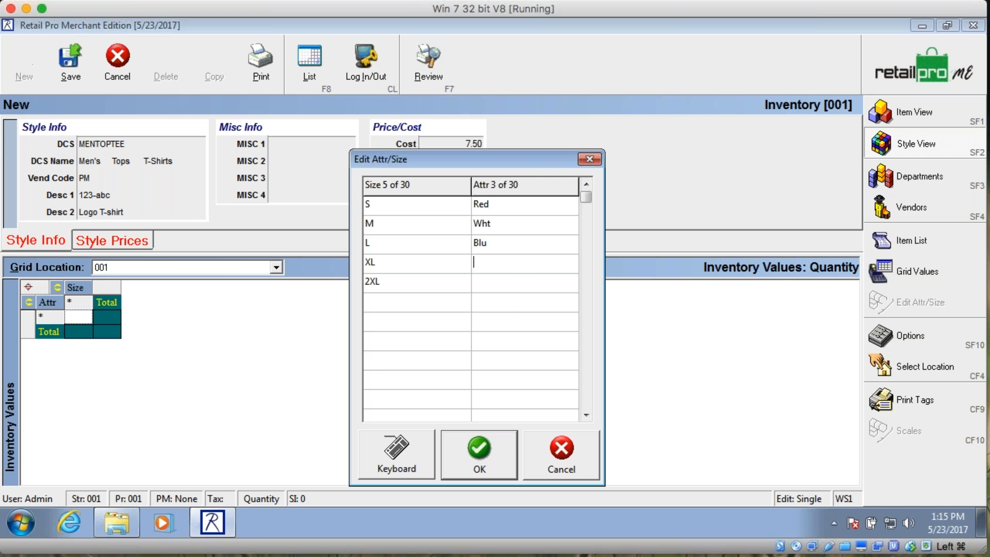
pyautogui.click(487, 447)
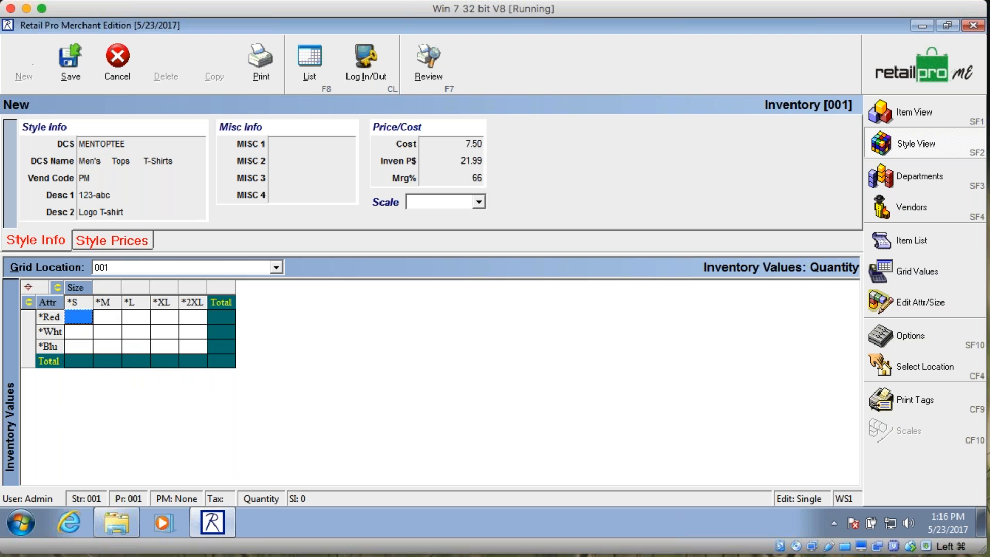
# Step: Widen the size grid's columns and enter a quantity of 0 for every size in the Red row
pyautogui.moveTo(93, 286); pyautogui.dragTo(104, 286)
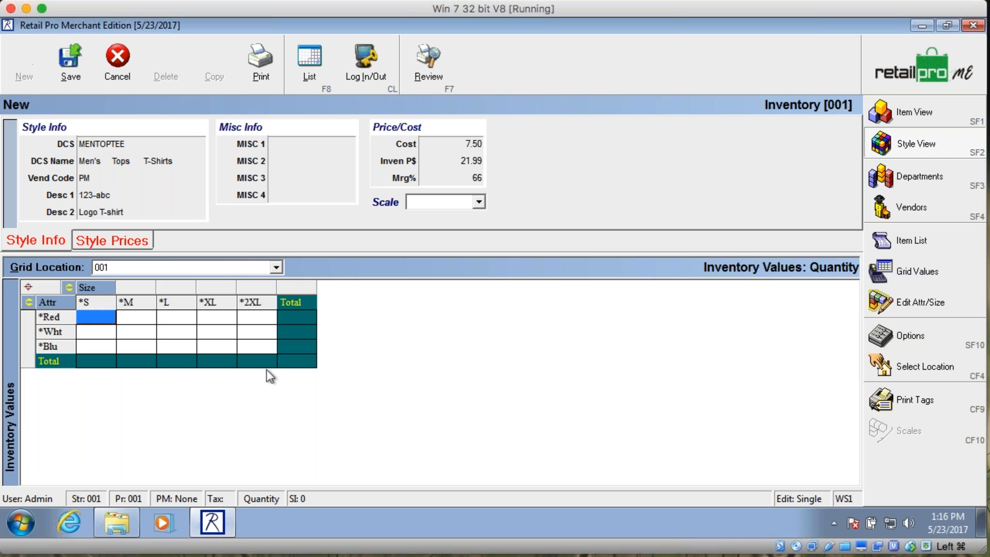
pyautogui.write('0')
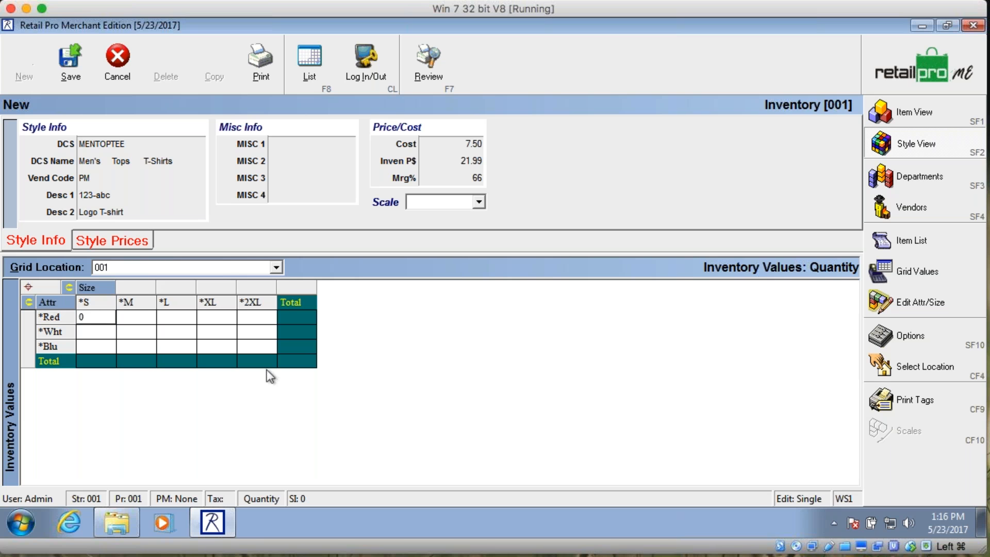
pyautogui.press('Tab')
pyautogui.write('0')
pyautogui.press('Tab')
pyautogui.write('0')
pyautogui.press('Tab')
pyautogui.write('0')
pyautogui.press('Tab')
pyautogui.write('0')
pyautogui.press('Return')
# Step: Enter a quantity of 0 for every size in the Wht row
pyautogui.press('Left')
pyautogui.press('Left')
pyautogui.press('Left')
pyautogui.press('Left')
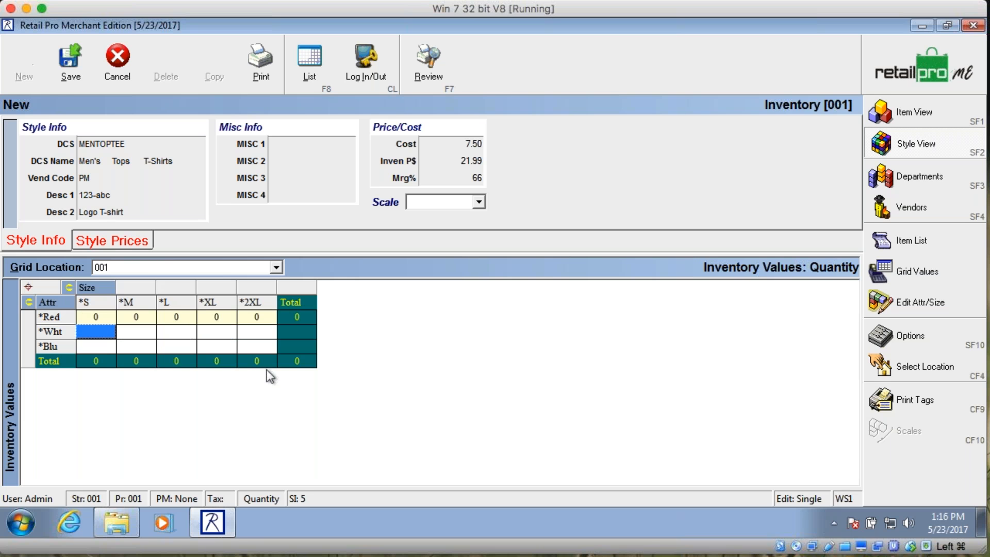
pyautogui.write('0')
pyautogui.press('Tab')
pyautogui.write('0')
pyautogui.press('Tab')
pyautogui.write('0')
pyautogui.press('Tab')
pyautogui.write('0')
pyautogui.press('Tab')
pyautogui.write('0')
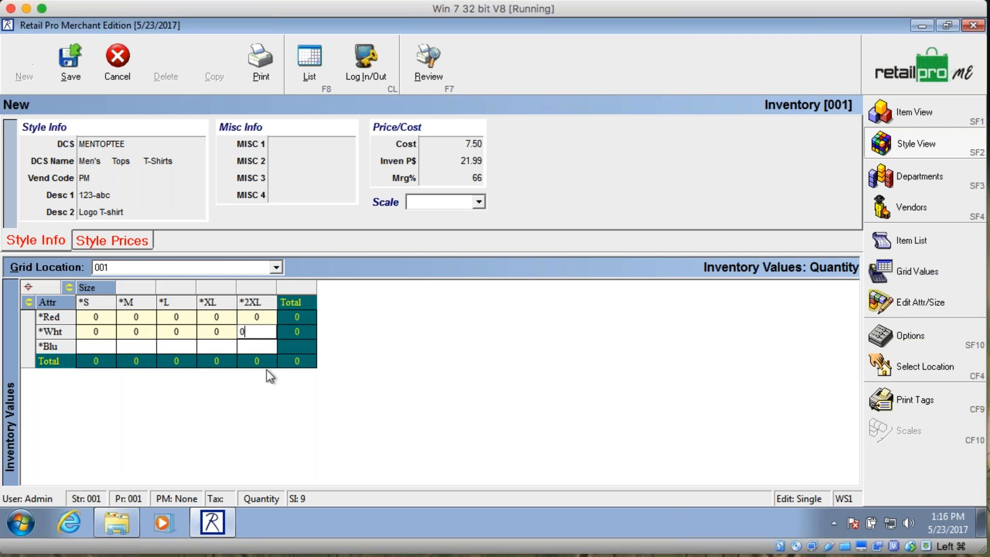
# Step: Enter a quantity of 0 for every size in the Blu row and save the new style
pyautogui.press('Return')
pyautogui.press('Left')
pyautogui.press('Left')
pyautogui.press('Left')
pyautogui.press('Left')
pyautogui.write('0')
pyautogui.press('Tab')
pyautogui.write('0')
pyautogui.press('Tab')
pyautogui.write('0')
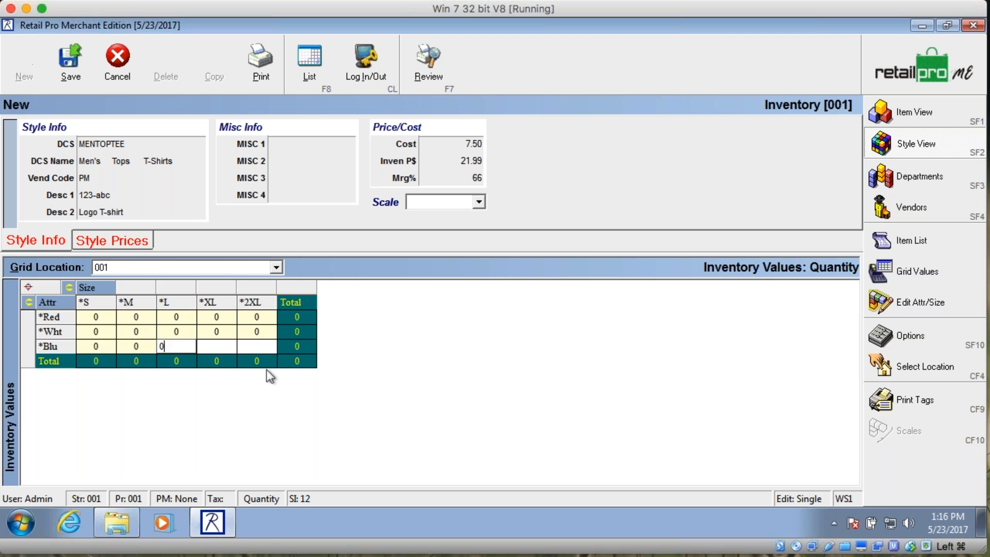
pyautogui.press('Tab')
pyautogui.write('0')
pyautogui.press('Tab')
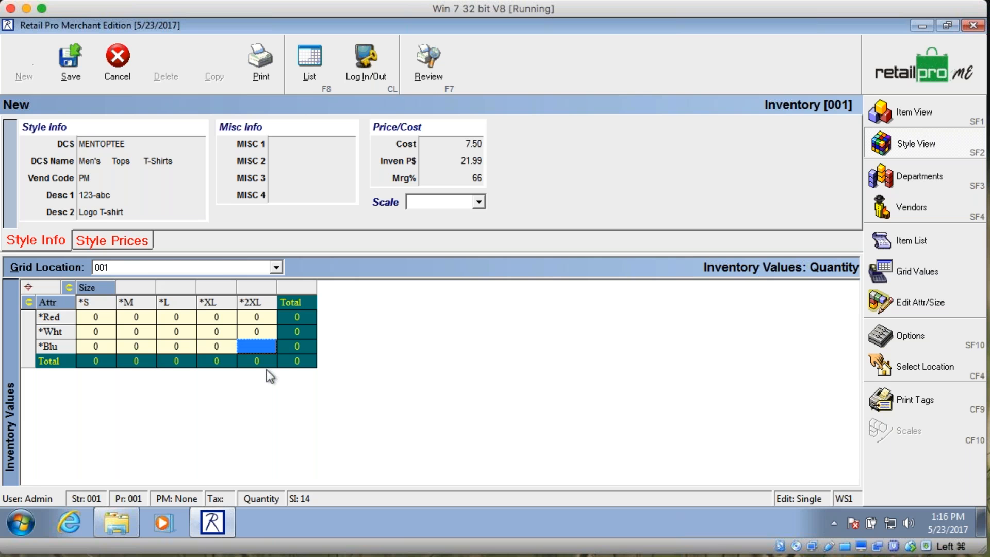
pyautogui.write('0')
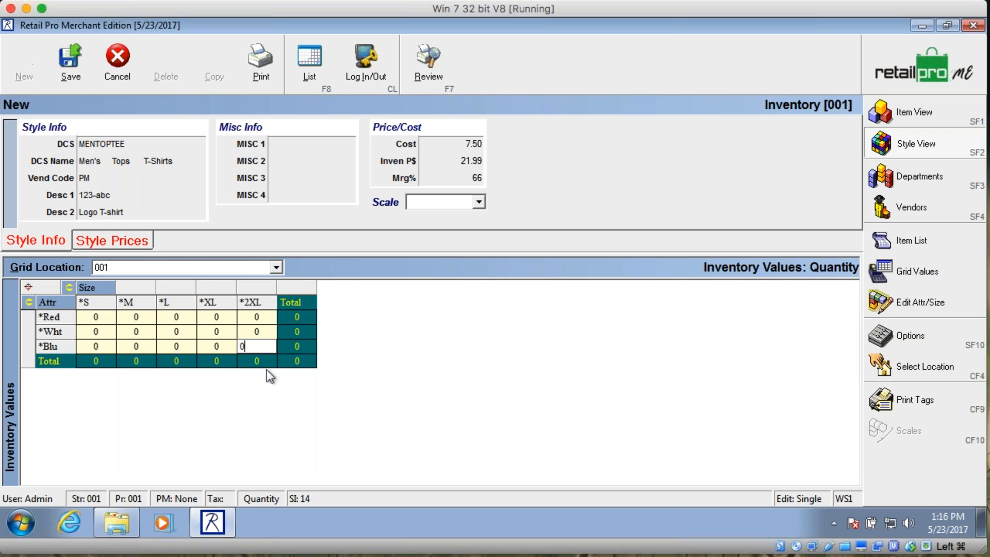
pyautogui.press('Return')
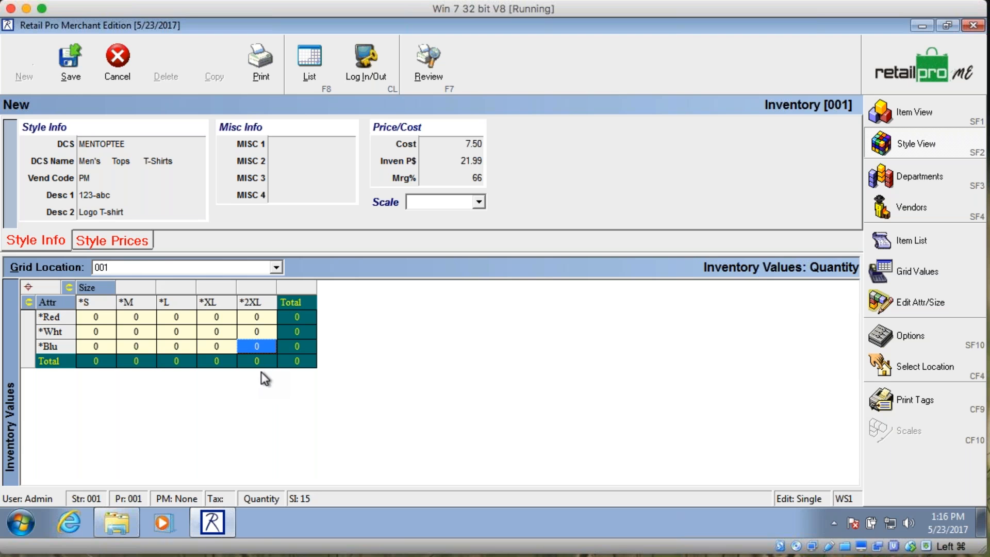
pyautogui.click(69, 64)
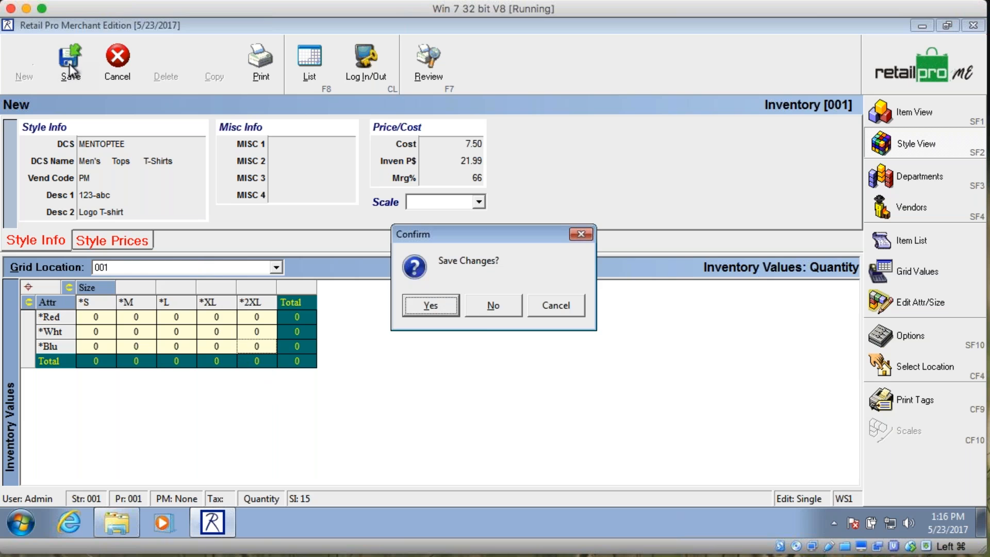
pyautogui.click(430, 305)
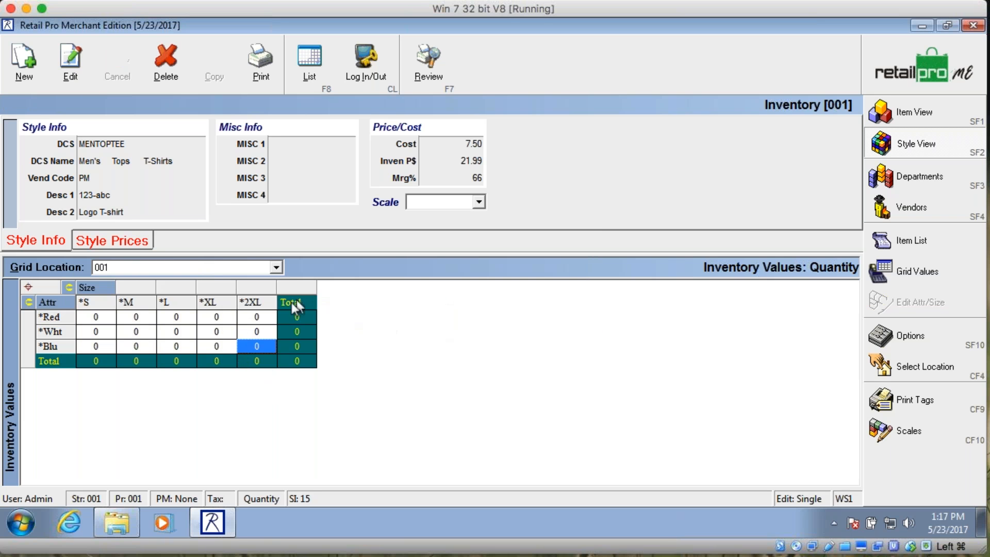
# Step: Review cells of the saved size grid, and examine the style's individual items by color and size in its item list
pyautogui.click(100, 322)
pyautogui.click(143, 319)
pyautogui.click(182, 319)
pyautogui.click(175, 348)
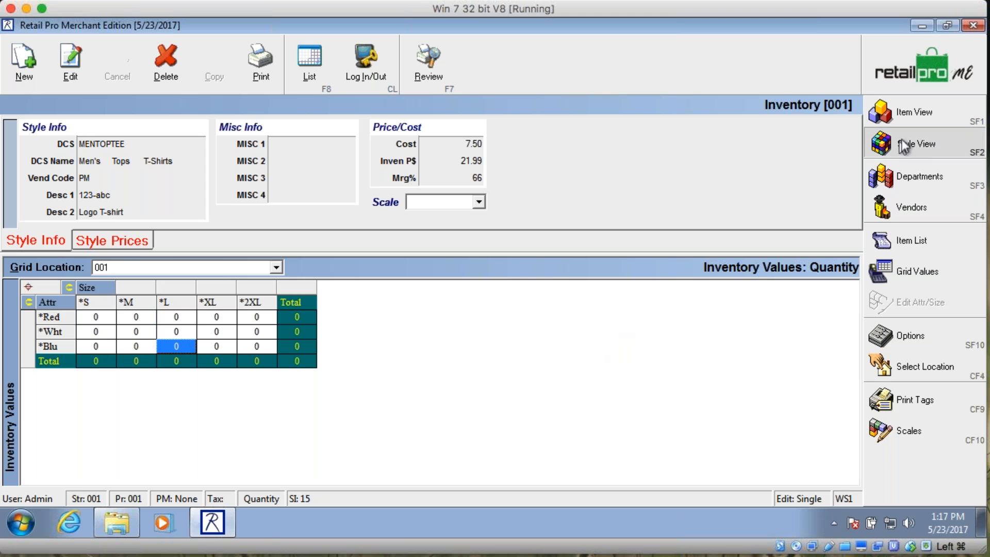
pyautogui.click(912, 234)
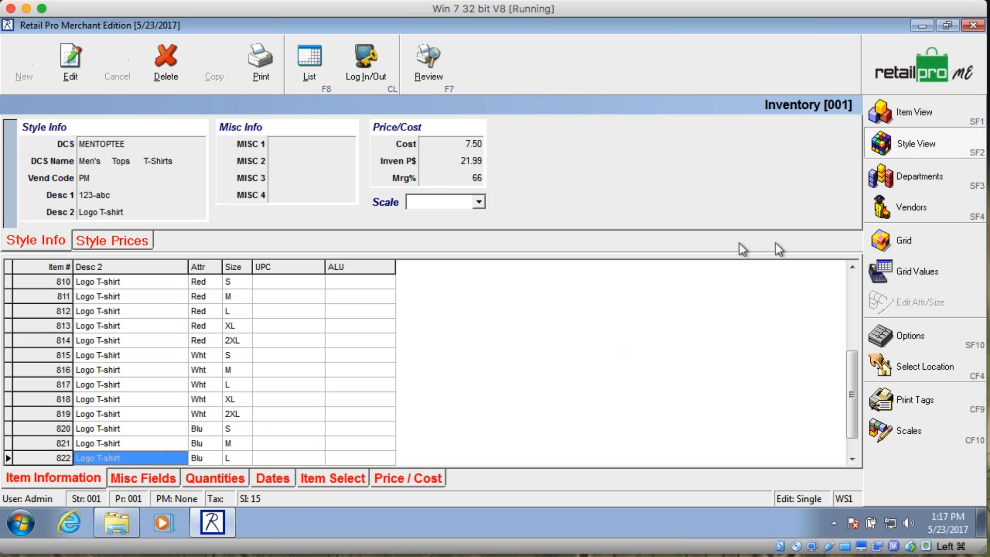
pyautogui.click(228, 283)
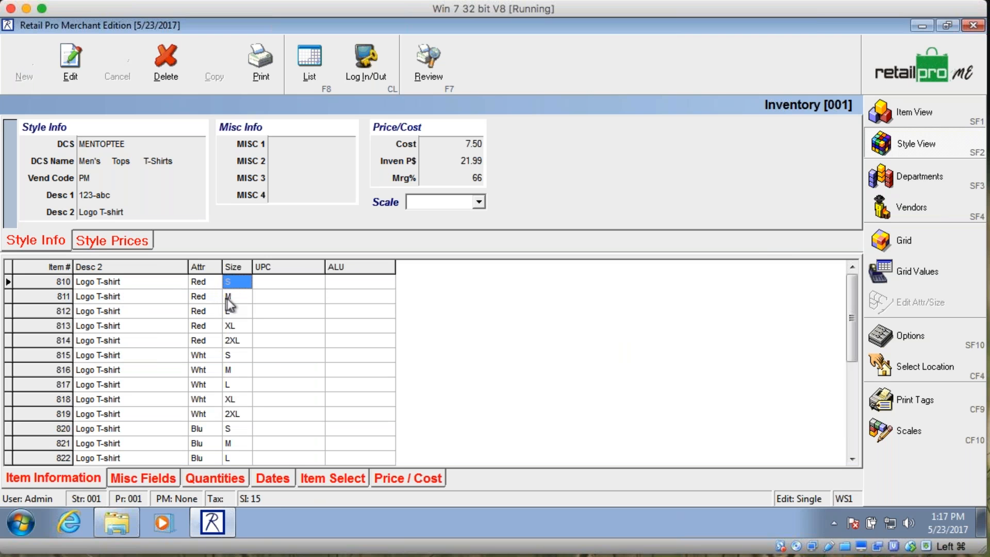
pyautogui.click(228, 298)
pyautogui.click(229, 312)
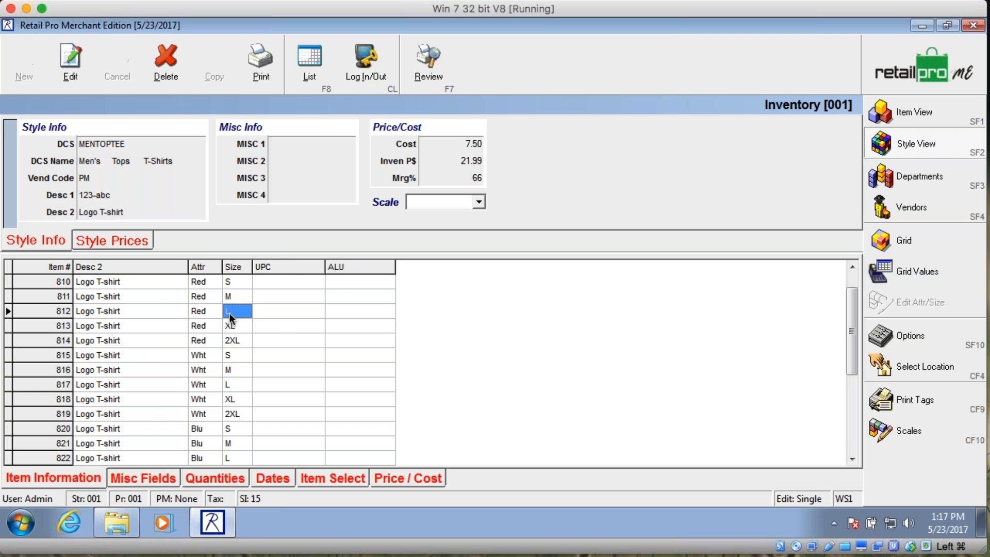
pyautogui.click(237, 327)
pyautogui.click(237, 342)
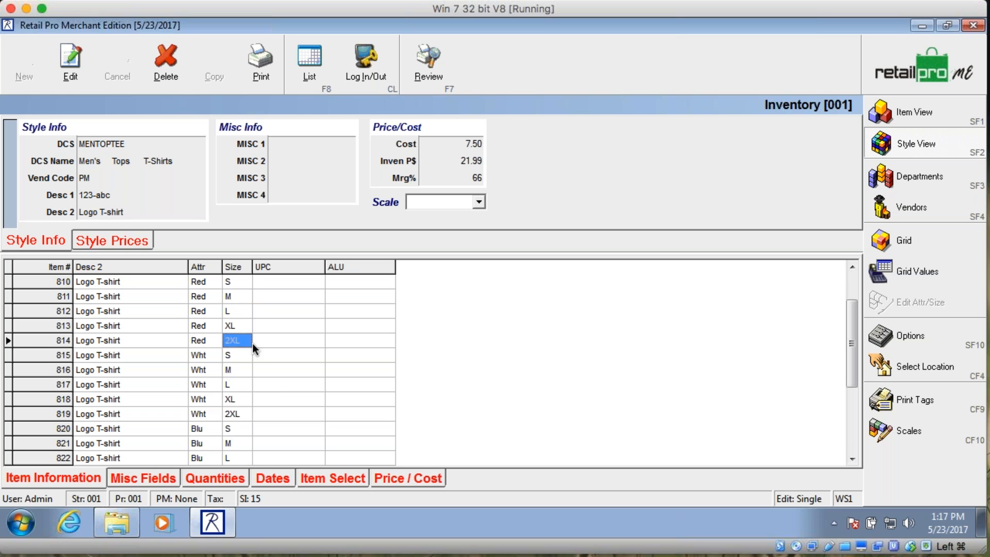
pyautogui.click(147, 296)
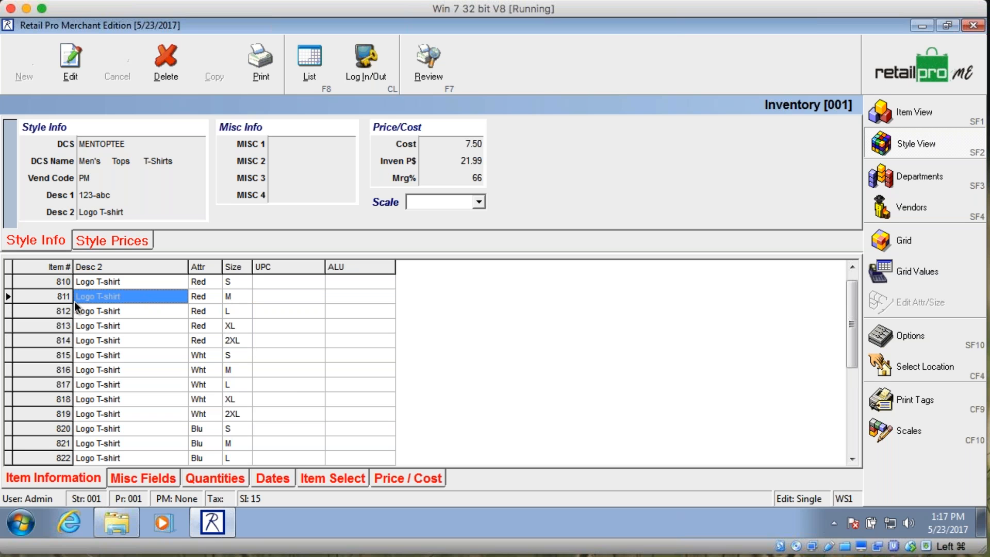
pyautogui.click(104, 310)
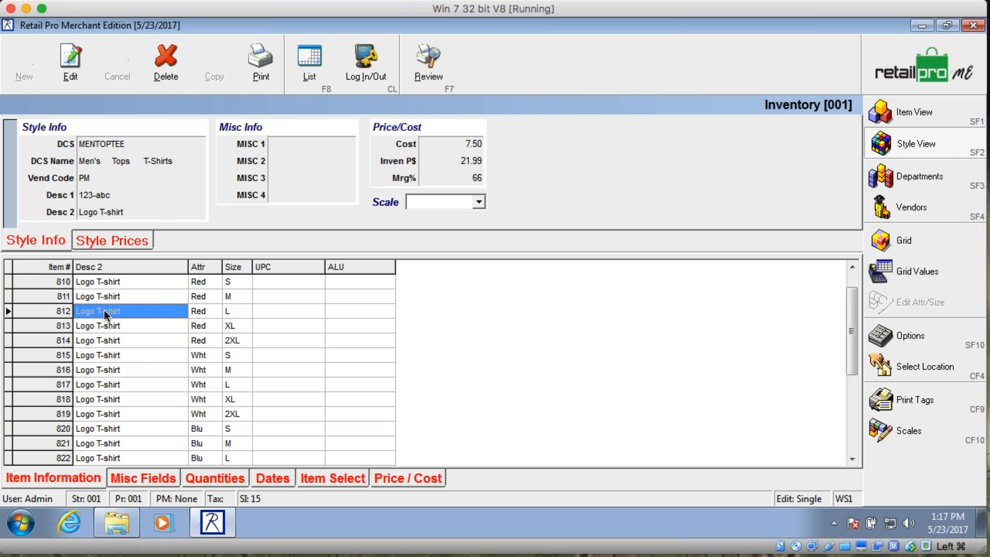
# Step: Compare the style's size grid with its individual item records in the inventory's item view
pyautogui.click(892, 235)
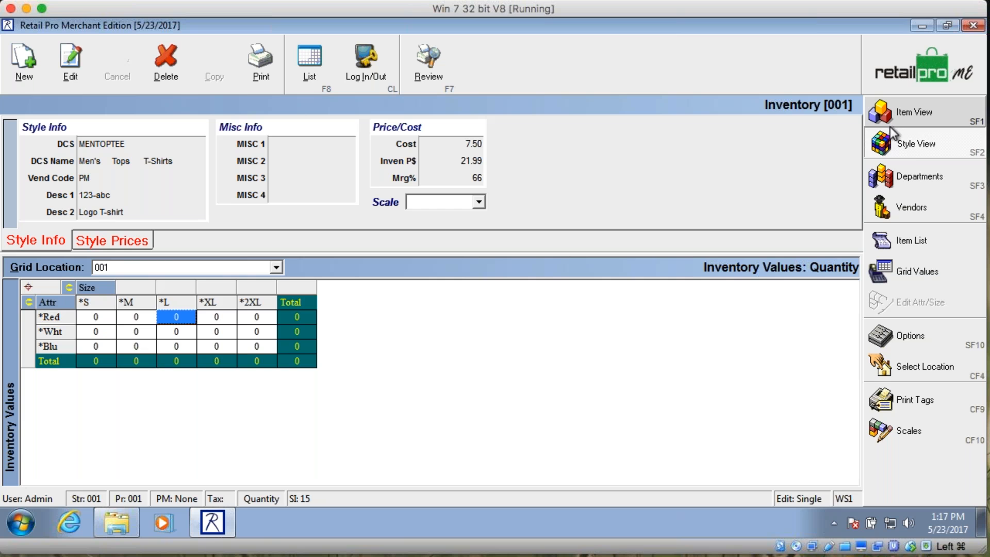
pyautogui.click(925, 114)
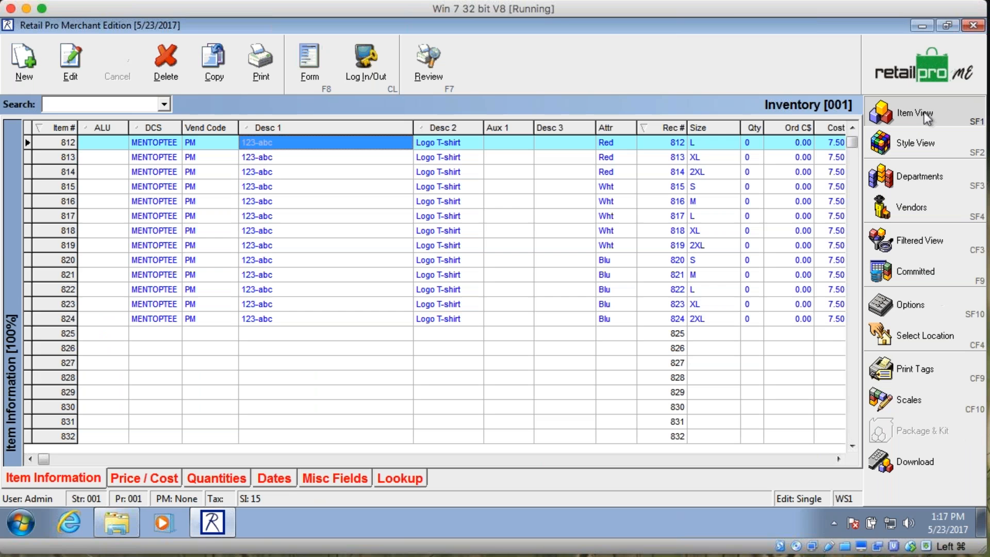
pyautogui.click(930, 149)
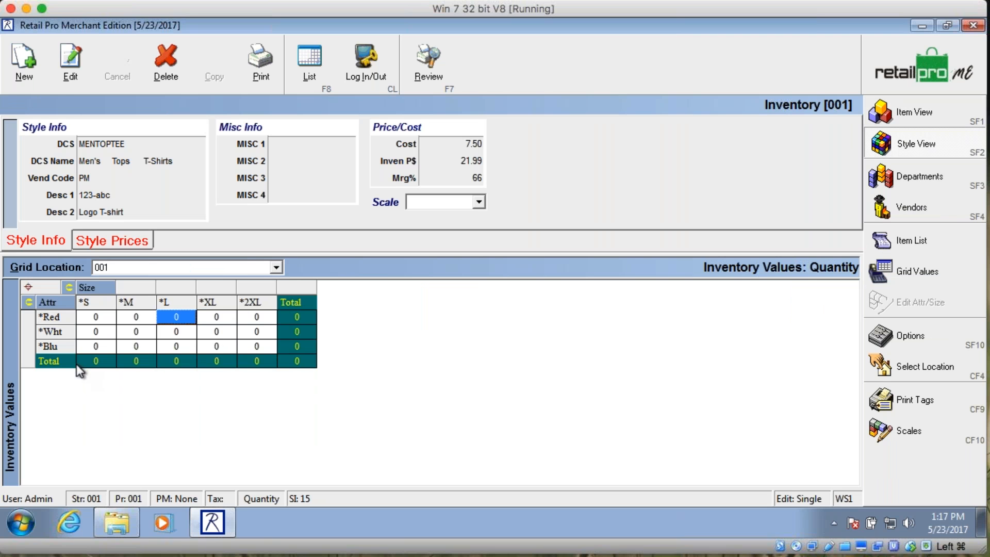
pyautogui.click(96, 321)
pyautogui.click(128, 320)
pyautogui.click(177, 319)
pyautogui.click(912, 115)
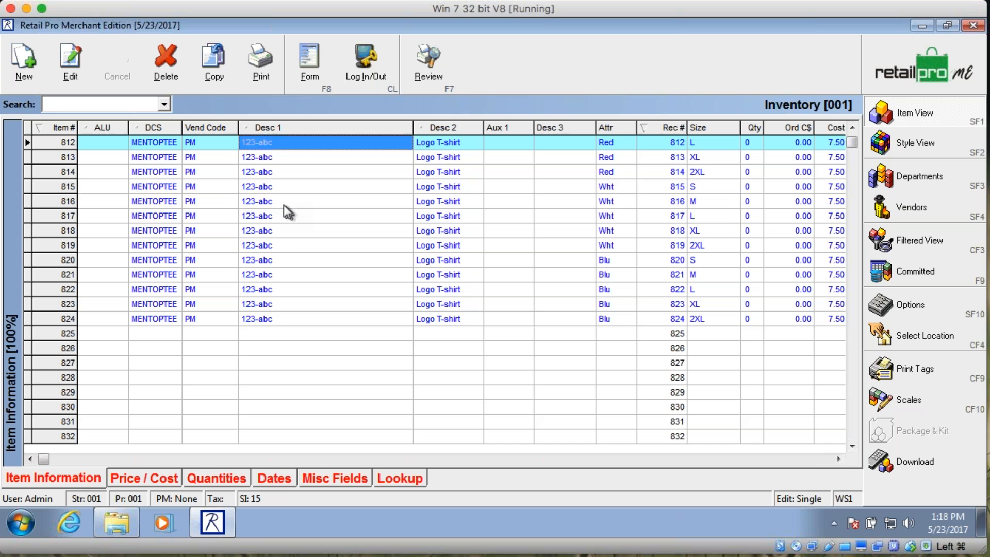
pyautogui.click(264, 171)
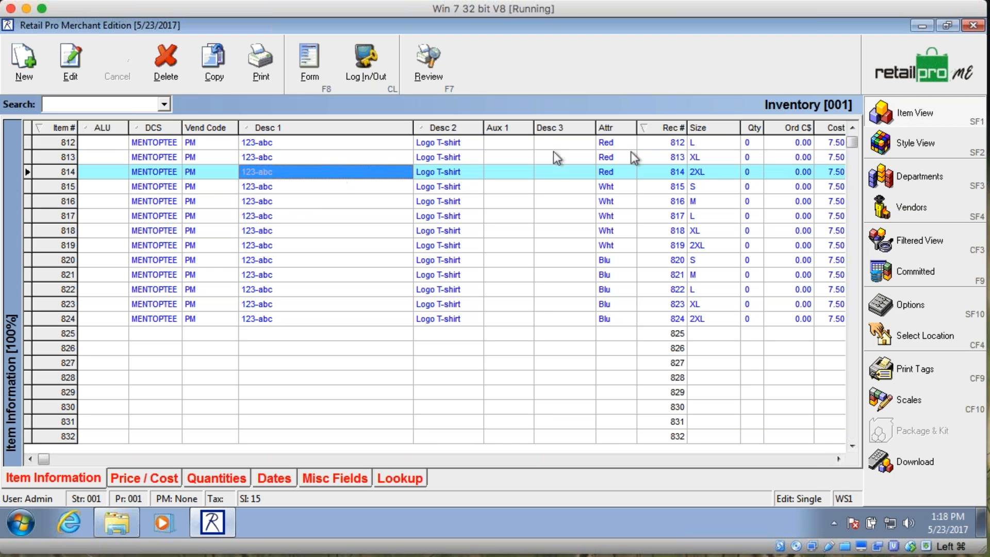
# Step: Open the item filter, clear all its criteria and set the Desc 1 criterion to 123-abc
pyautogui.click(919, 242)
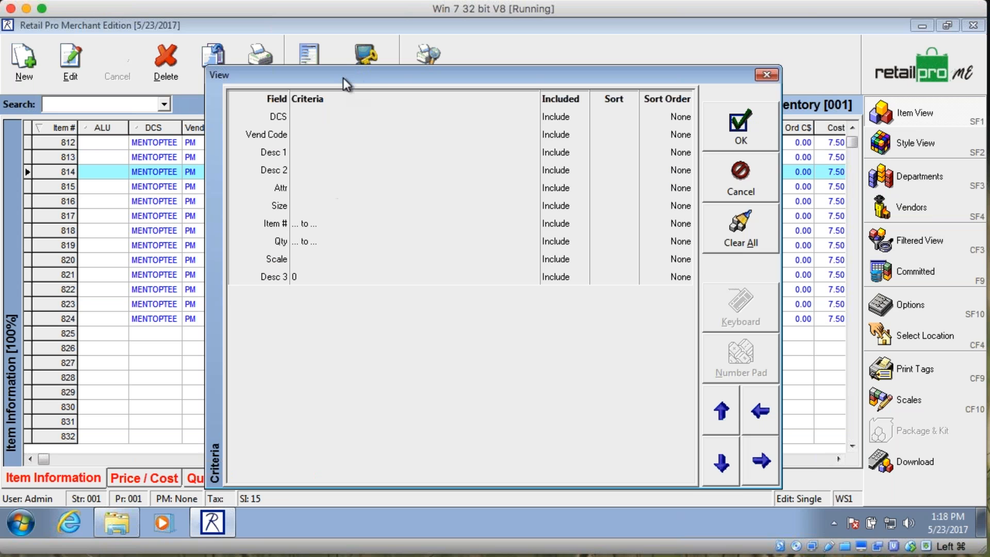
pyautogui.moveTo(344, 78); pyautogui.dragTo(474, 67)
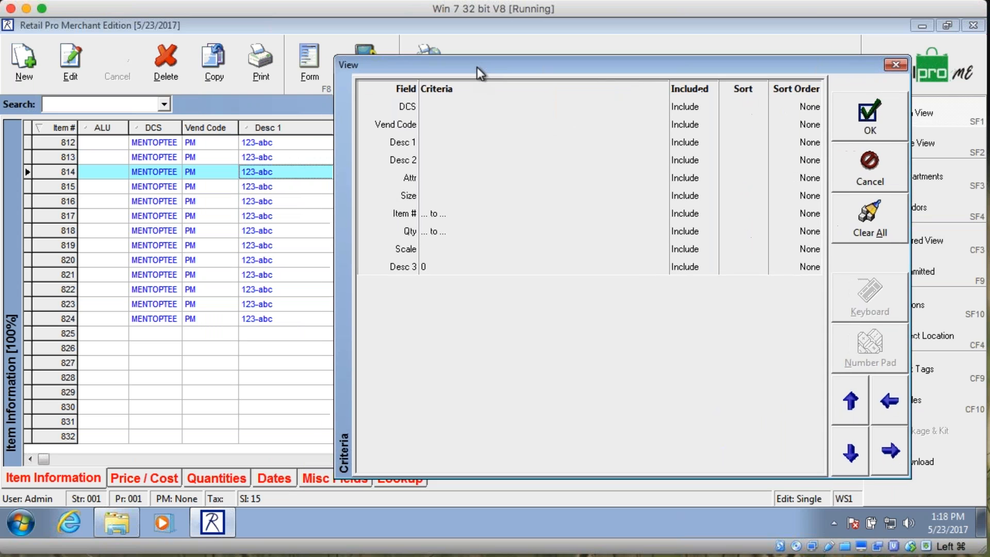
pyautogui.click(474, 143)
pyautogui.click(877, 220)
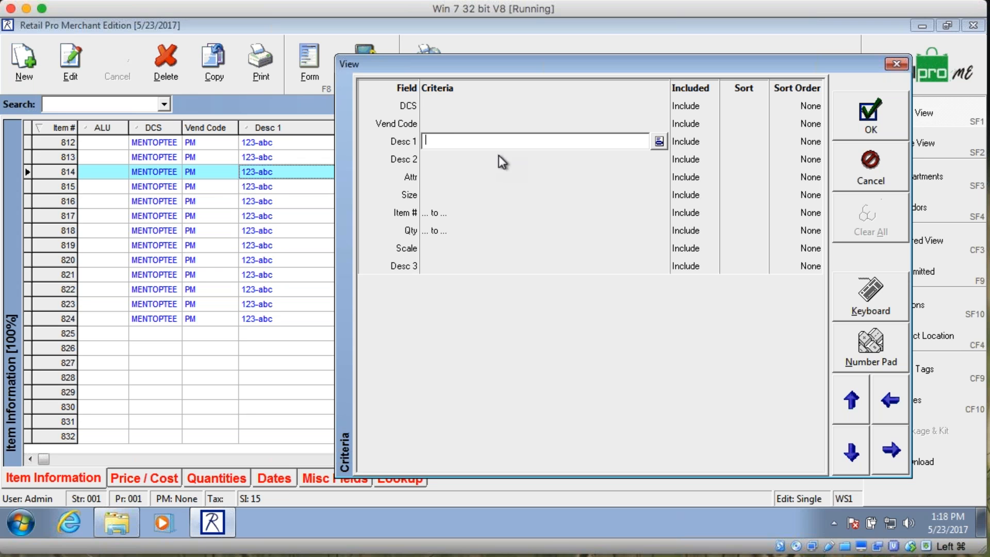
pyautogui.write('123-abc')
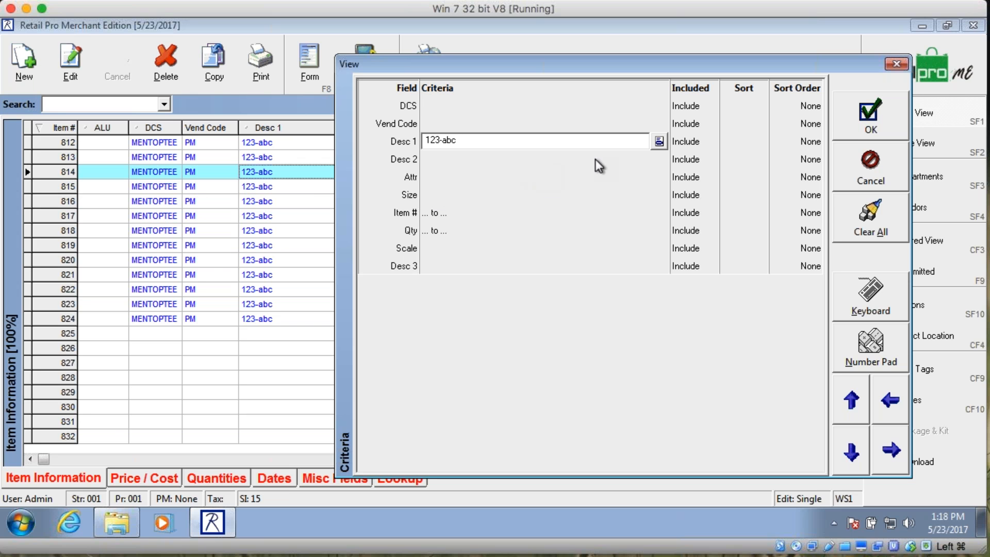
# Step: Try to apply the item filter with Attr as sort order 1 and Size as sort order 2
pyautogui.click(639, 176)
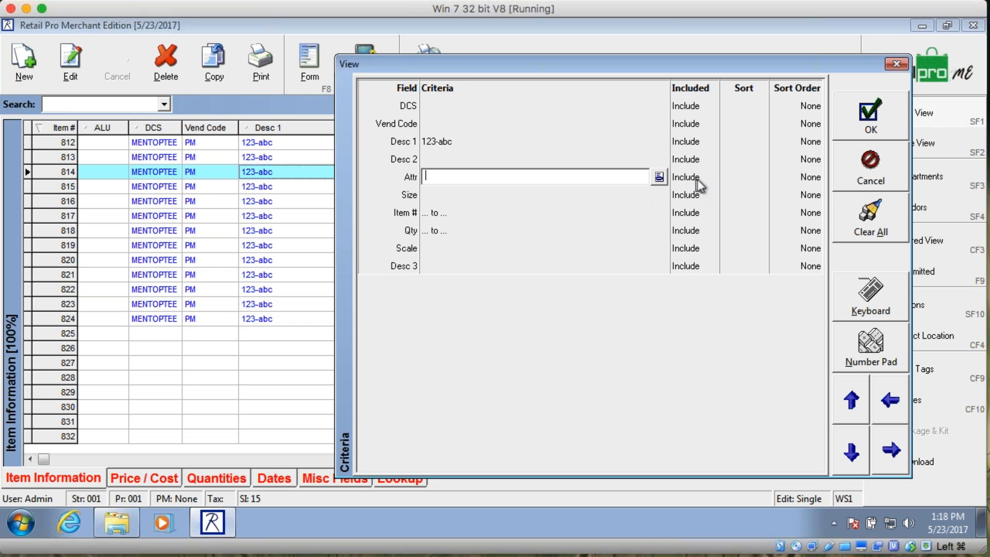
pyautogui.click(810, 178)
pyautogui.click(814, 178)
pyautogui.click(801, 203)
pyautogui.click(559, 198)
pyautogui.click(811, 195)
pyautogui.click(814, 195)
pyautogui.click(795, 230)
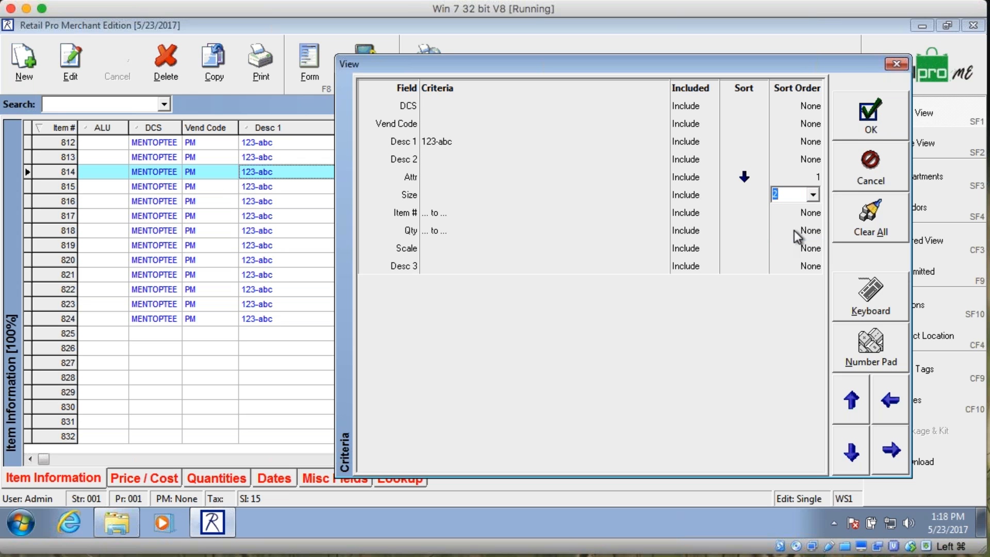
pyautogui.click(888, 131)
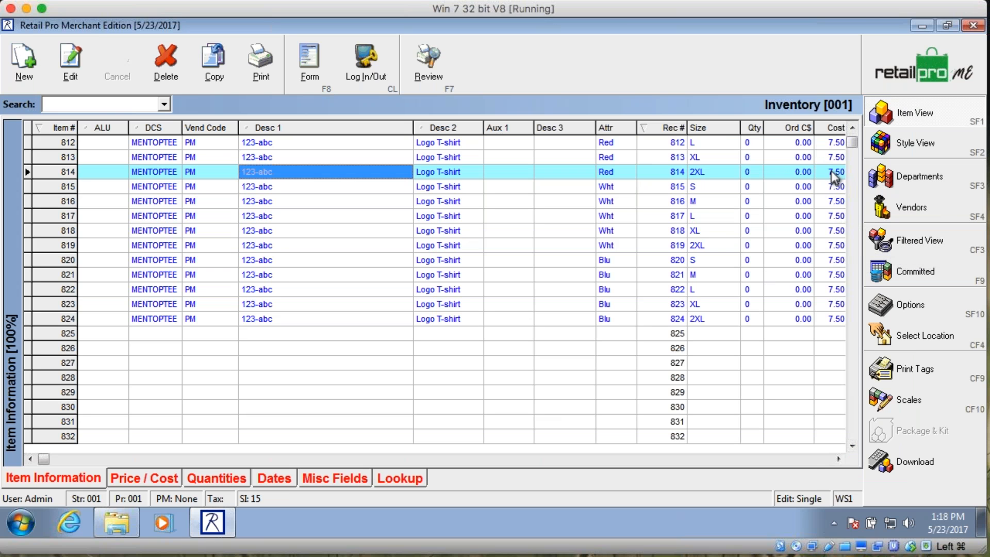
# Step: Examine the Logo T-shirt styles's related items against neighboring Caper Surfine items in the inventory list
pyautogui.click(853, 128)
pyautogui.click(853, 128)
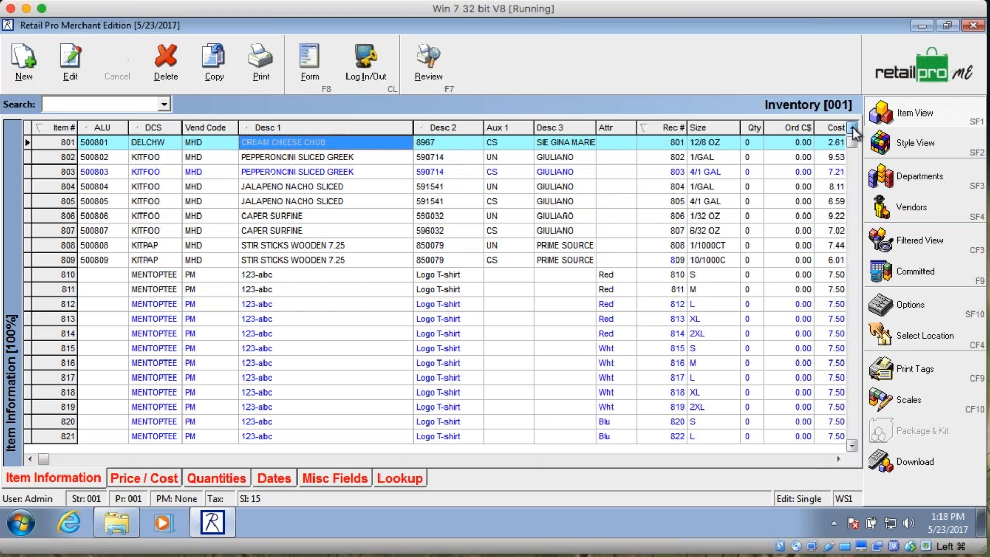
pyautogui.click(307, 216)
pyautogui.click(284, 295)
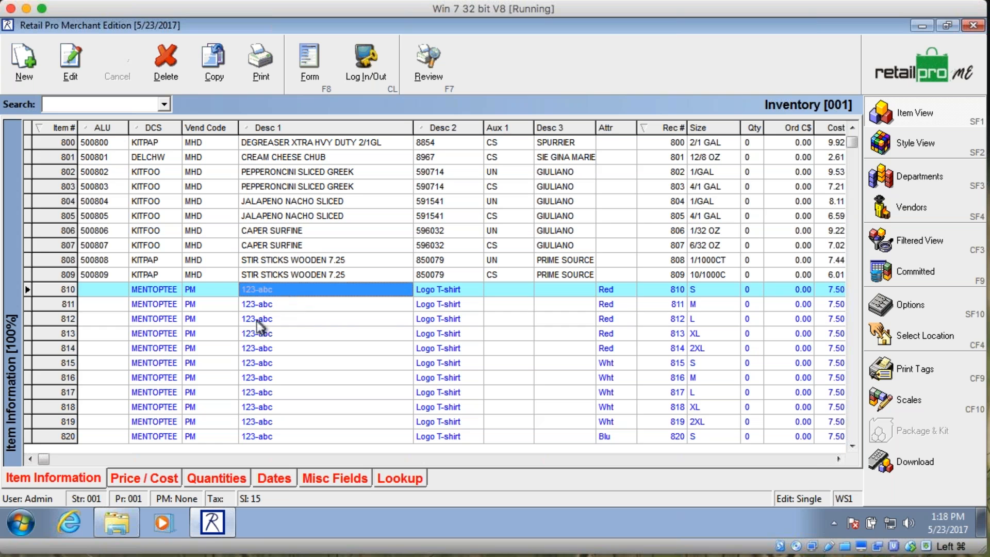
pyautogui.click(256, 321)
pyautogui.click(292, 234)
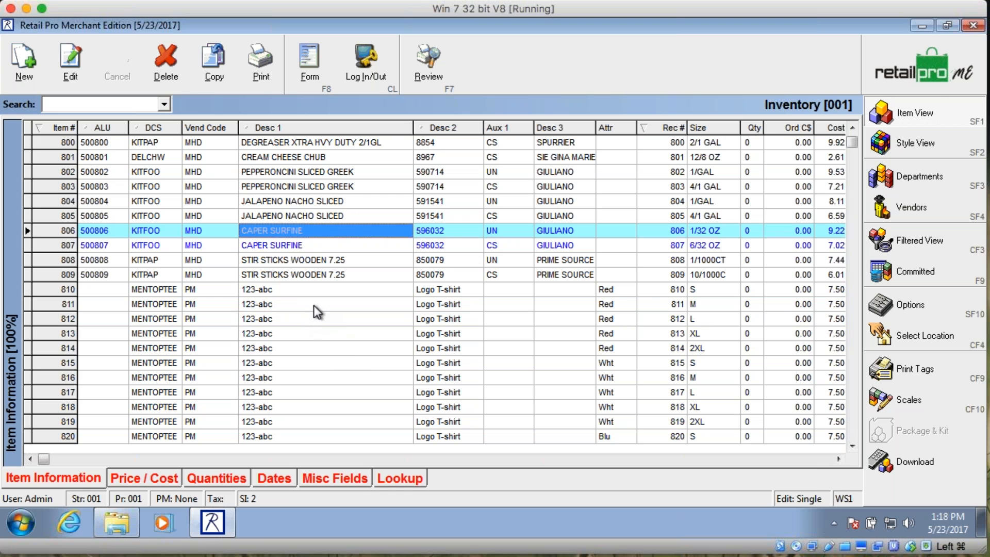
# Step: Reopen the item filter, clear all its criteria and enter 123-abc as the Desc 1 criterion
pyautogui.click(912, 241)
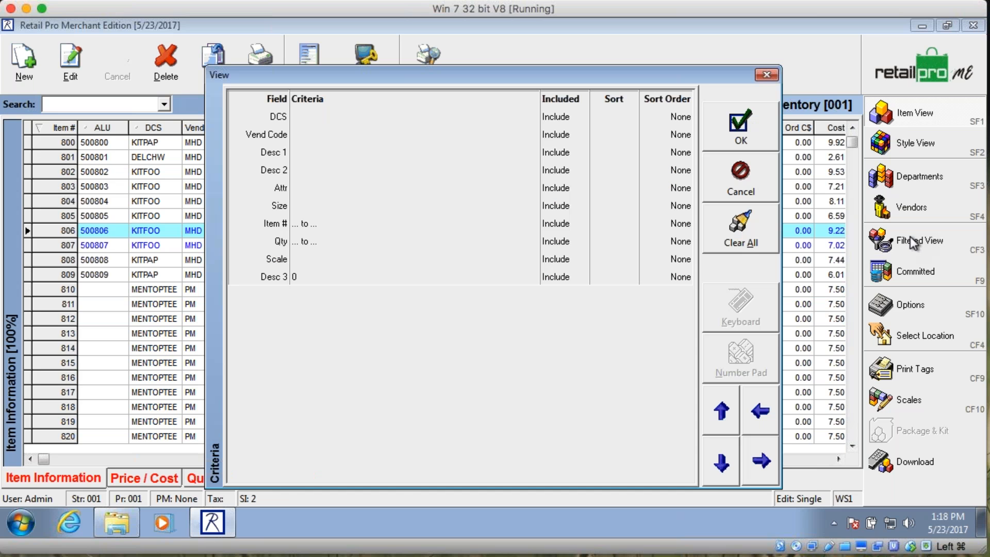
pyautogui.click(737, 241)
pyautogui.click(319, 153)
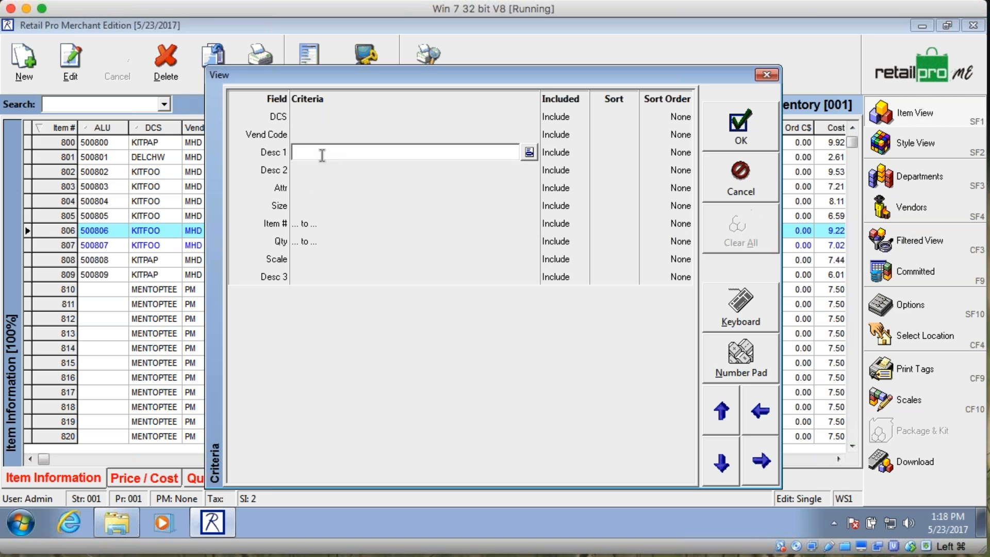
pyautogui.write('123-abc')
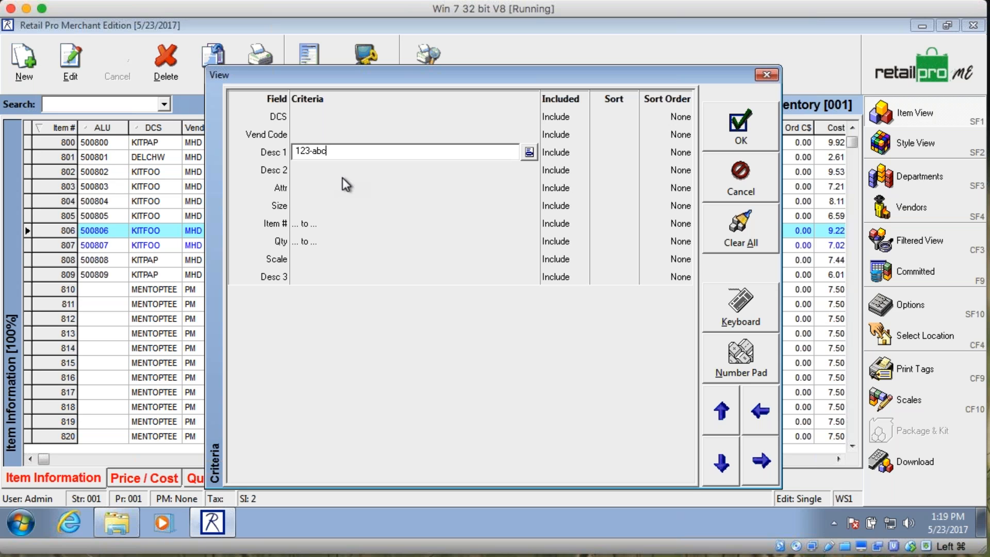
# Step: Set the sort order to 1 for Attr and 2 for Size, and apply the filter to the inventory list
pyautogui.click(341, 182)
pyautogui.click(688, 185)
pyautogui.click(688, 186)
pyautogui.click(681, 206)
pyautogui.click(683, 205)
pyautogui.click(656, 241)
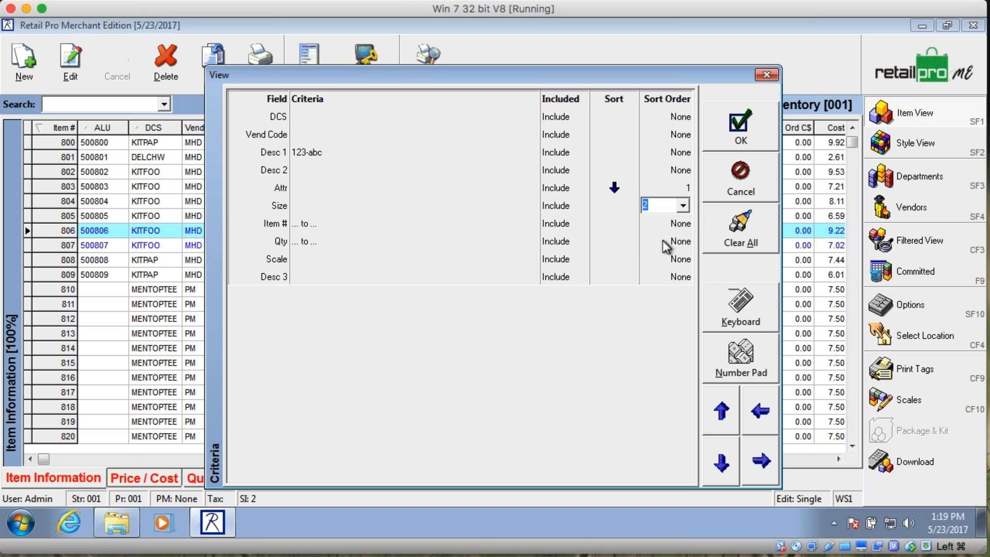
pyautogui.click(661, 222)
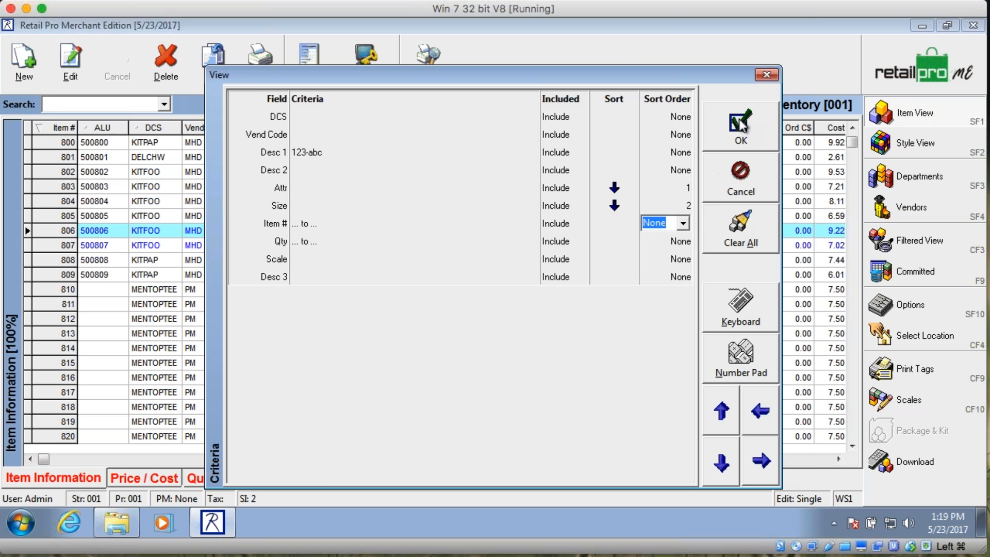
pyautogui.click(733, 146)
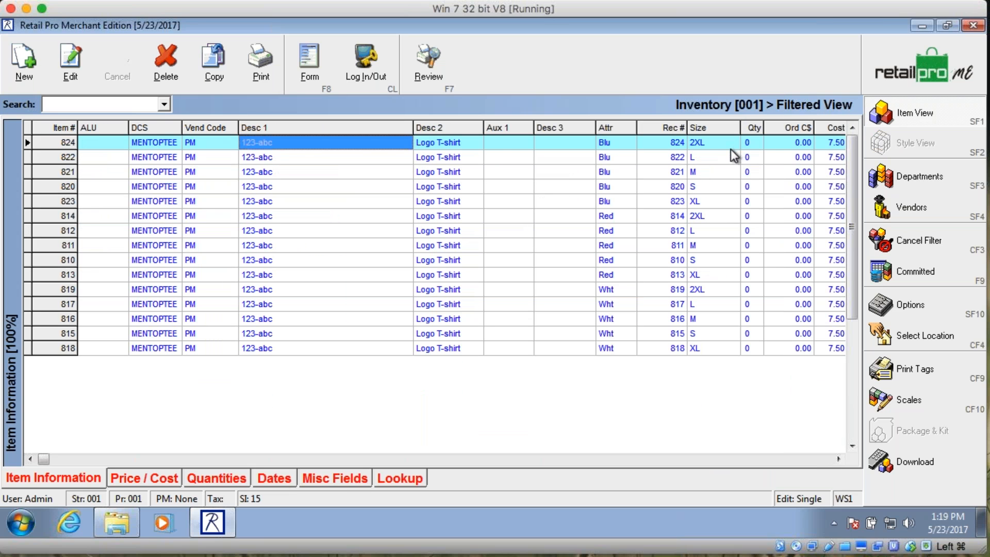
pyautogui.click(701, 143)
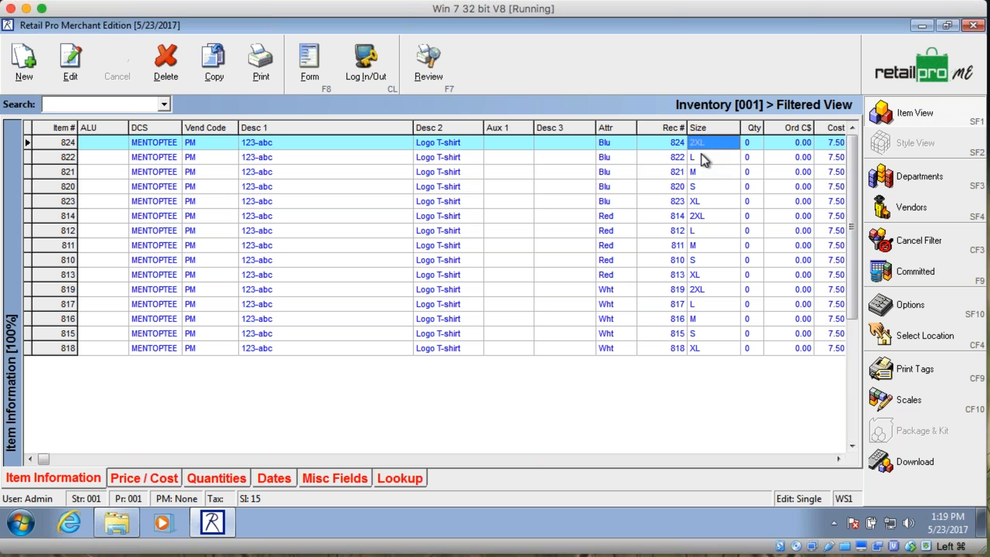
# Step: Examine the order of the sizes within the Blu Logo T-shirt items in the filtered list
pyautogui.click(702, 160)
pyautogui.click(702, 170)
pyautogui.click(702, 181)
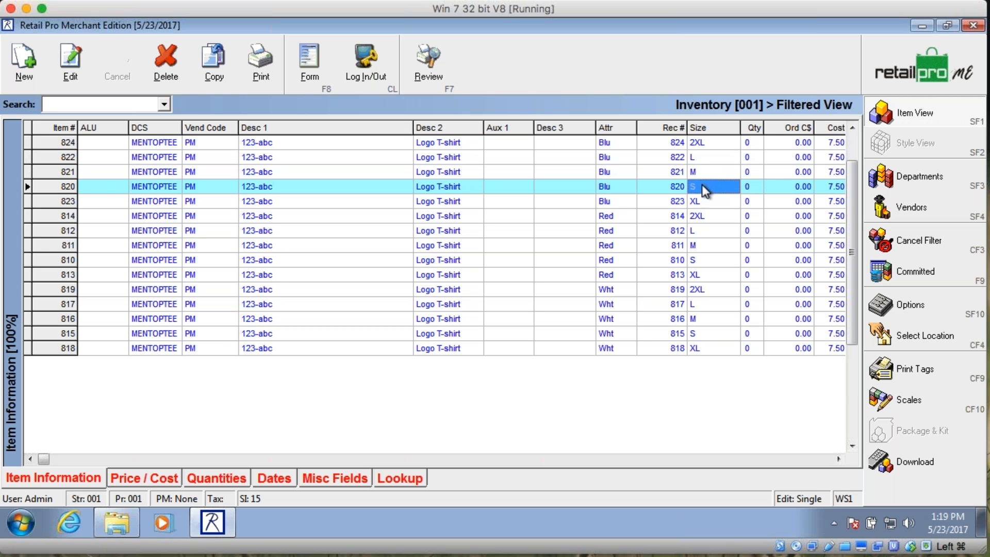
pyautogui.click(702, 197)
pyautogui.moveTo(605, 144)
pyautogui.mouseDown()
pyautogui.moveTo(609, 197)
pyautogui.moveTo(612, 147)
pyautogui.mouseUp()
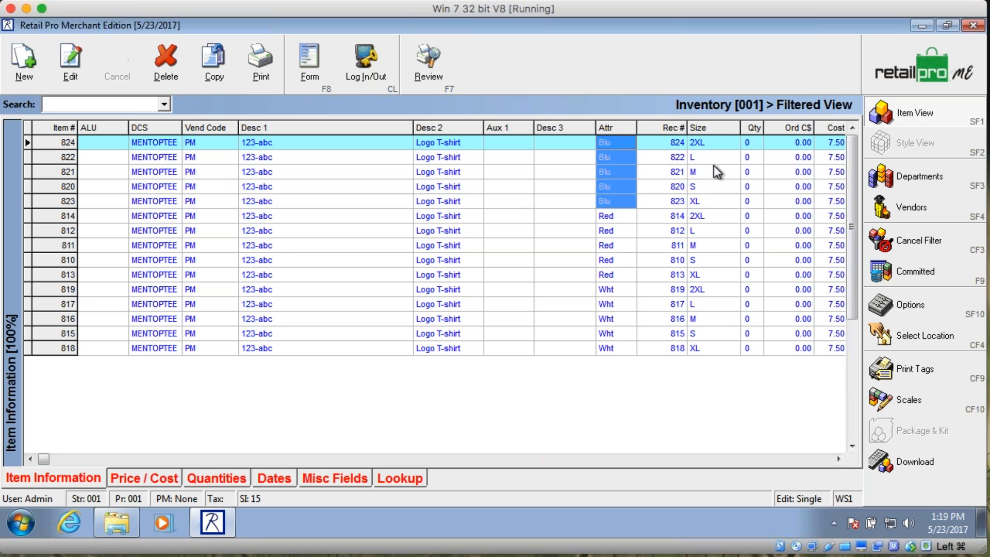
pyautogui.click(709, 147)
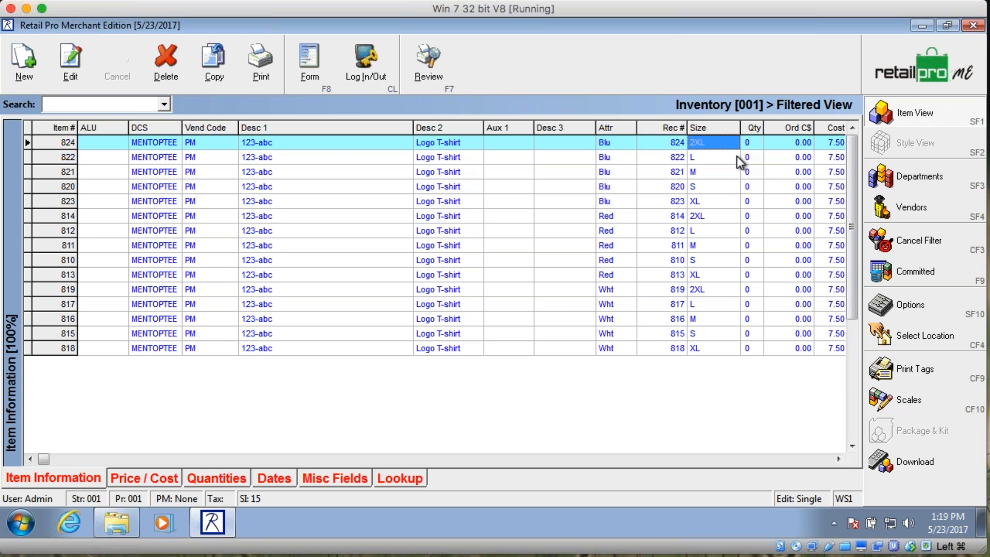
pyautogui.hotkey('shift', 'Down')
pyautogui.hotkey('shift', 'Down')
pyautogui.hotkey('shift', 'Down')
pyautogui.hotkey('shift', 'Down')
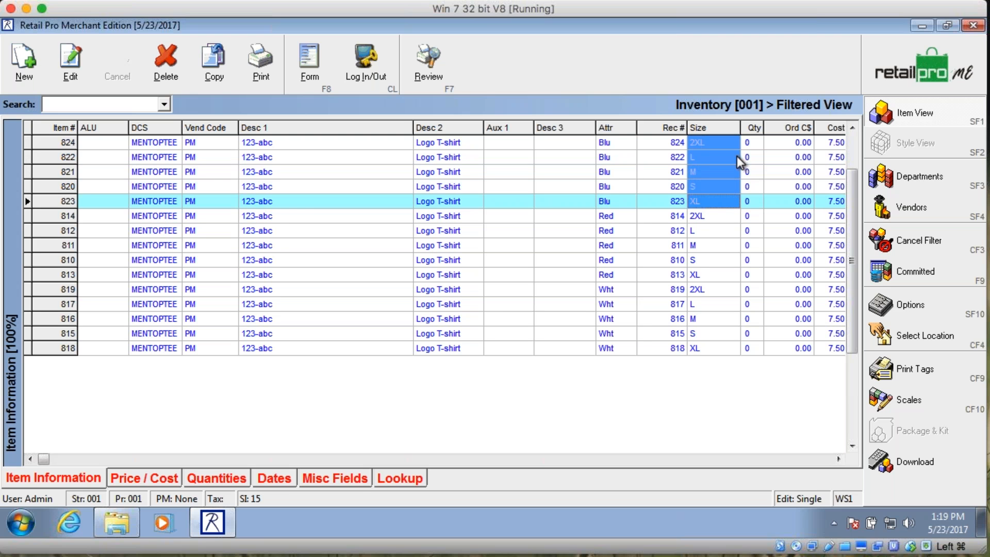
# Step: Cancel the current filter, reopen its criteria, set the sort order to 2 for Item # and 3 for Size, and apply it
pyautogui.click(935, 245)
pyautogui.click(934, 245)
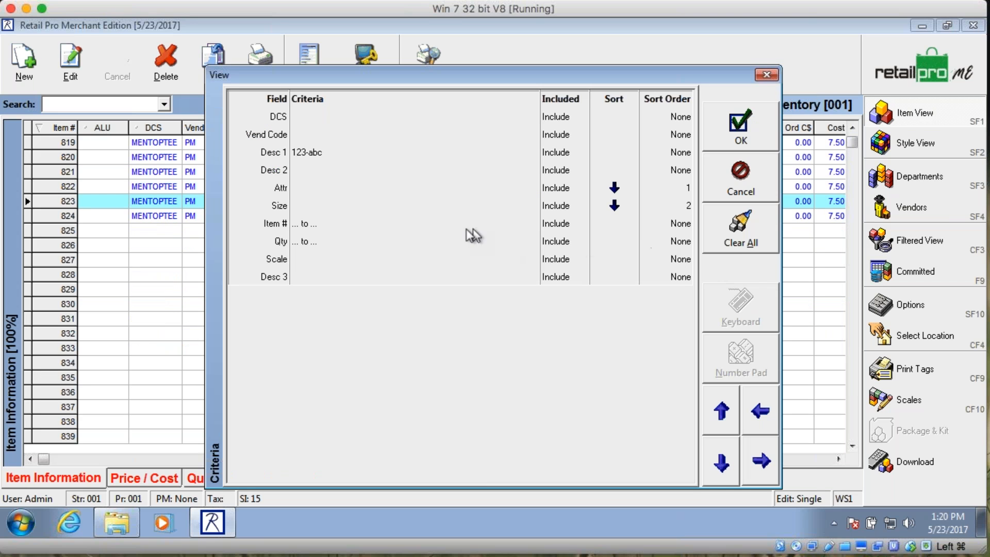
pyautogui.click(354, 223)
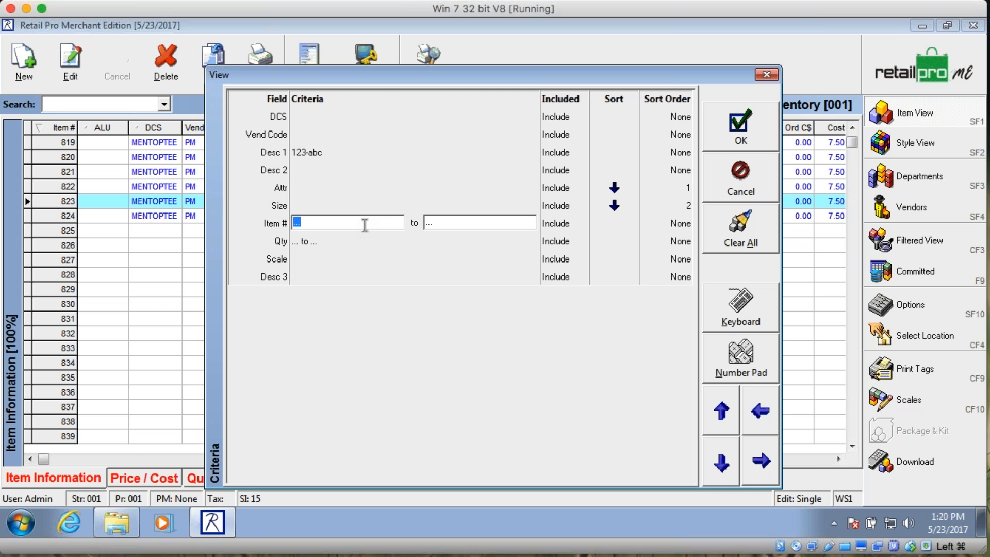
pyautogui.click(682, 223)
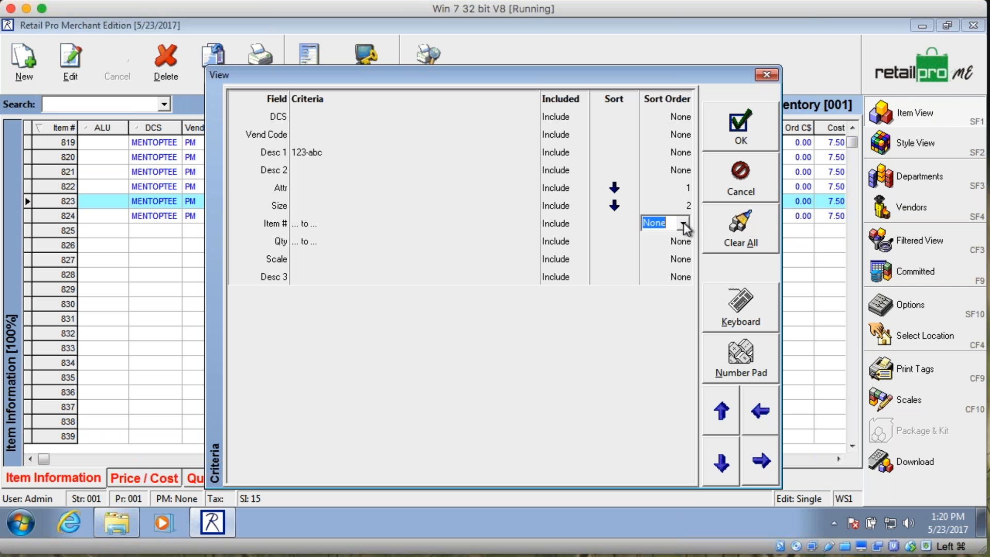
pyautogui.click(683, 222)
pyautogui.click(659, 261)
pyautogui.click(673, 242)
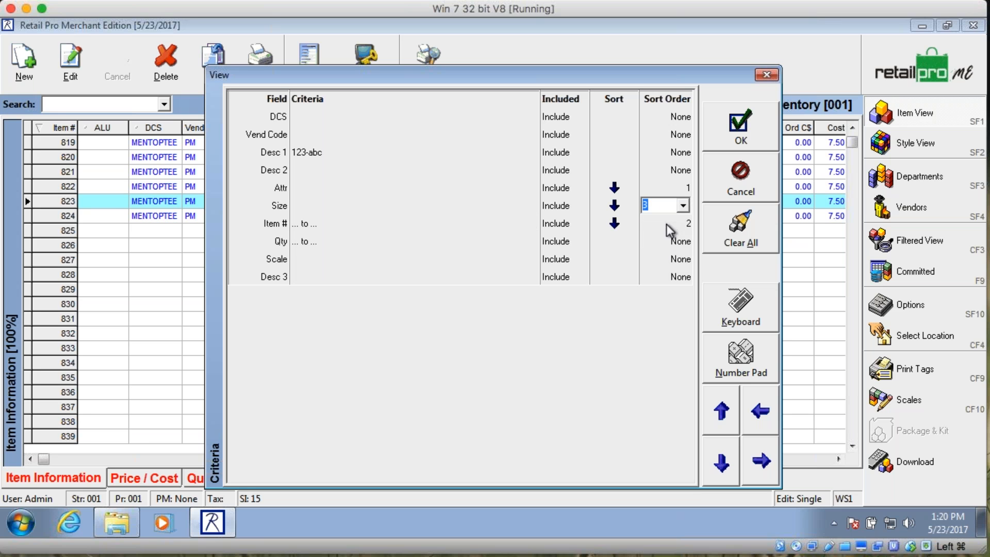
pyautogui.click(313, 225)
pyautogui.click(749, 133)
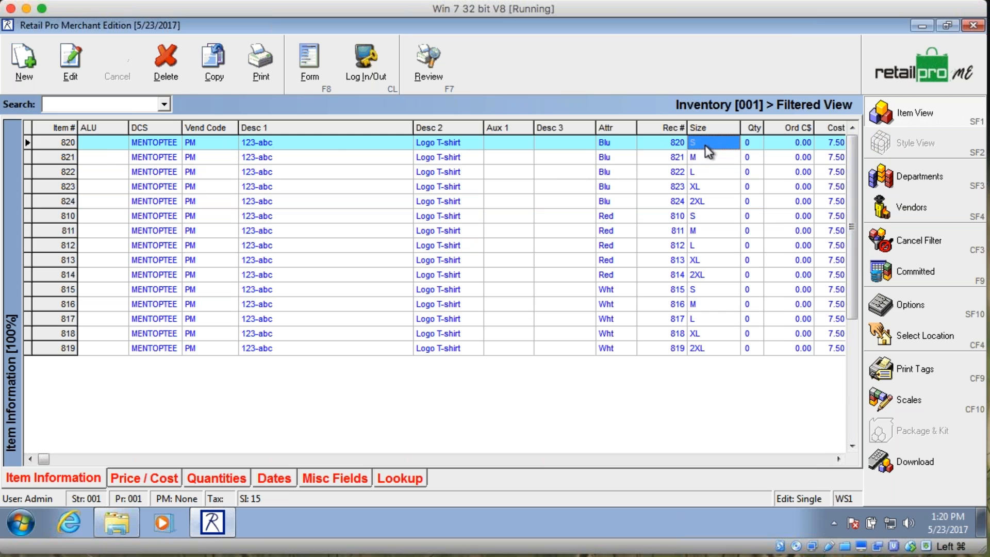
# Step: Examine the item number and size sequence across the Blu Logo T-shirt rows
pyautogui.click(81, 149)
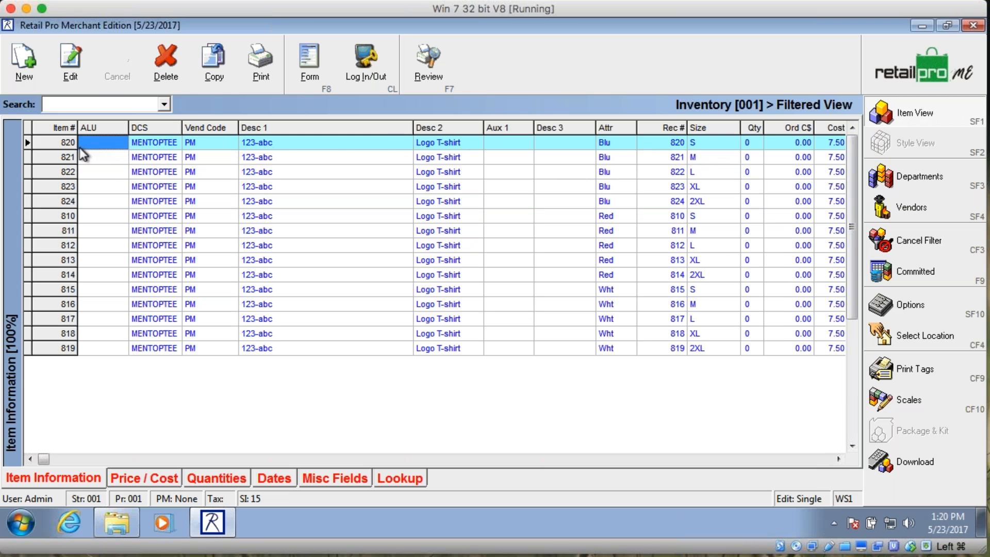
pyautogui.click(86, 158)
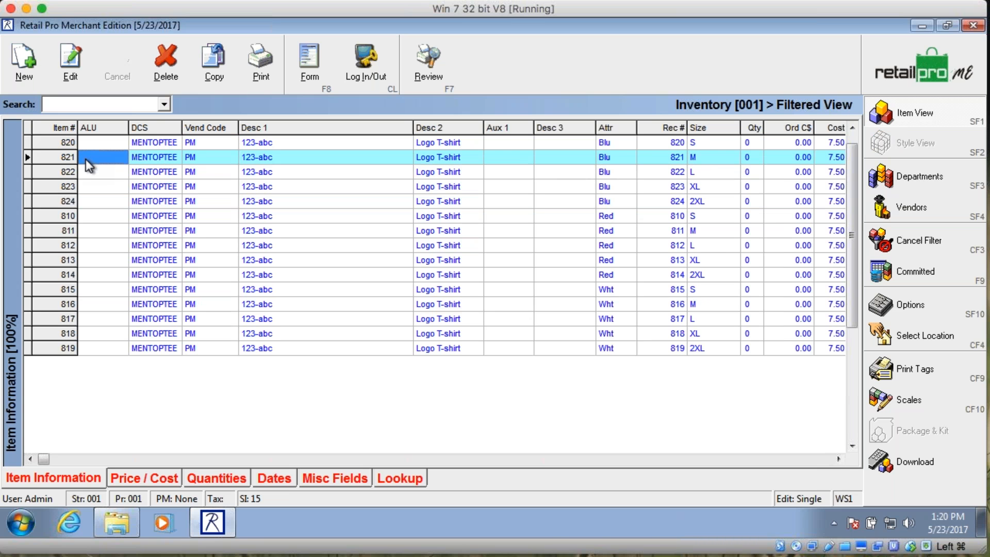
pyautogui.click(89, 172)
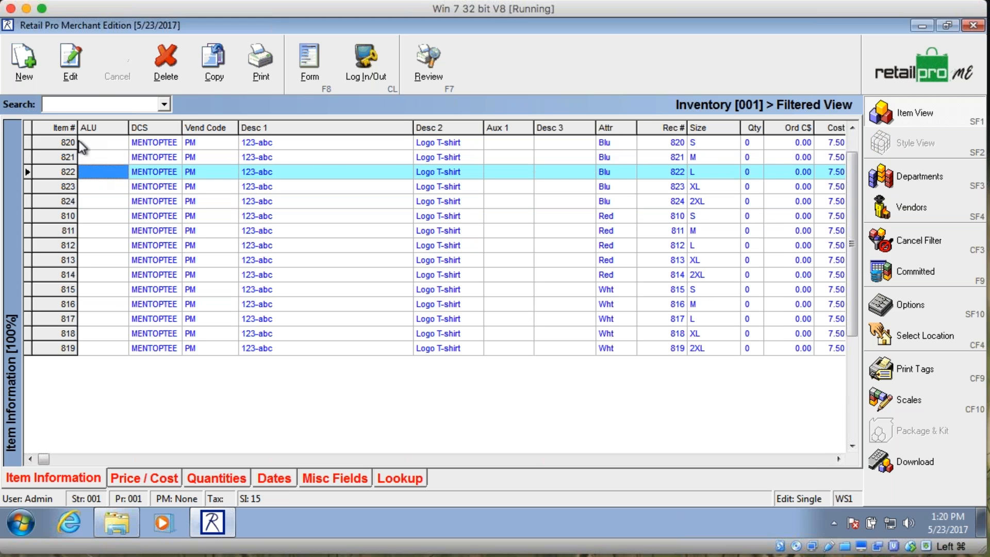
pyautogui.click(79, 139)
pyautogui.click(79, 155)
pyautogui.click(85, 173)
pyautogui.click(90, 187)
pyautogui.click(91, 201)
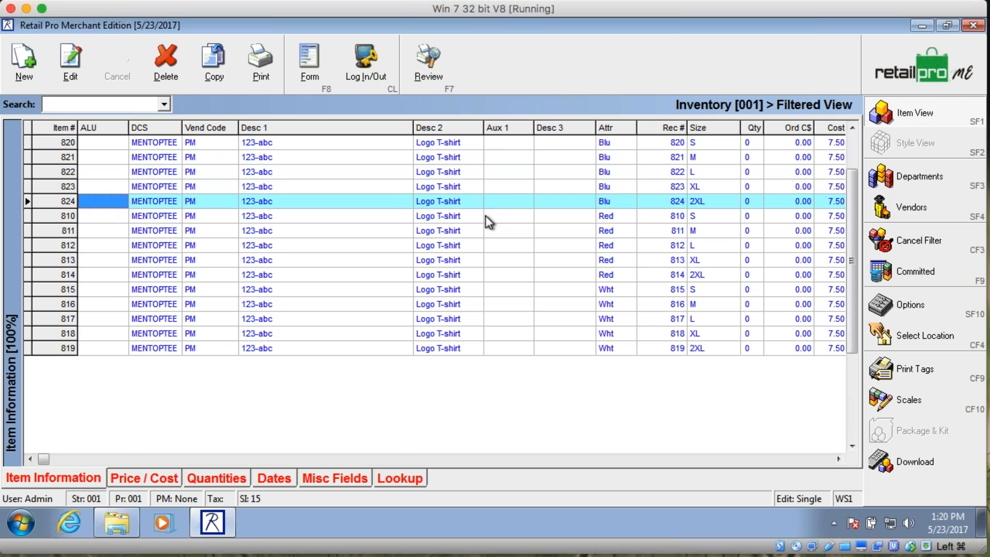
# Step: Examine the item sequence across the Red Logo T-shirt rows and review the ALU and Qty cells of the Blu rows
pyautogui.click(610, 219)
pyautogui.click(89, 216)
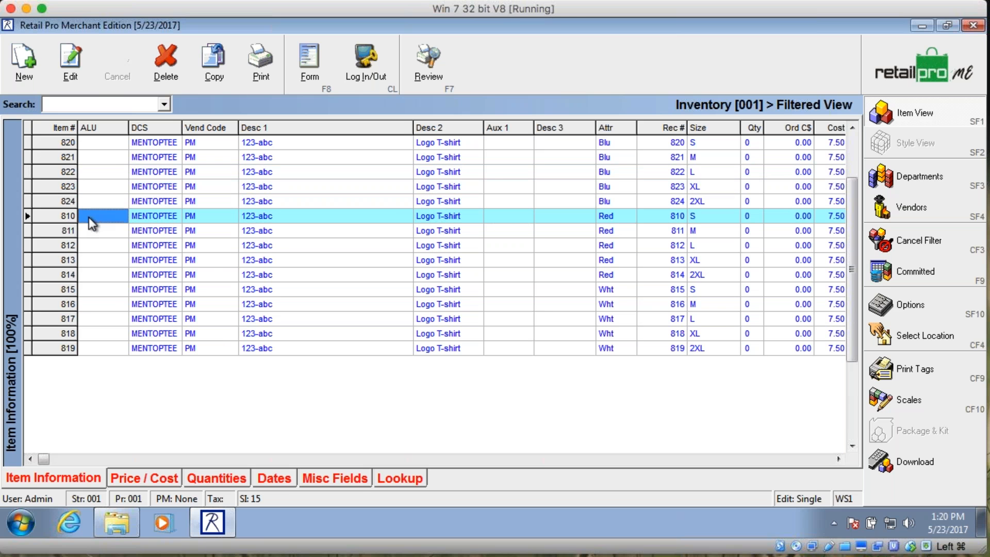
pyautogui.click(85, 231)
pyautogui.click(83, 245)
pyautogui.click(83, 260)
pyautogui.click(87, 274)
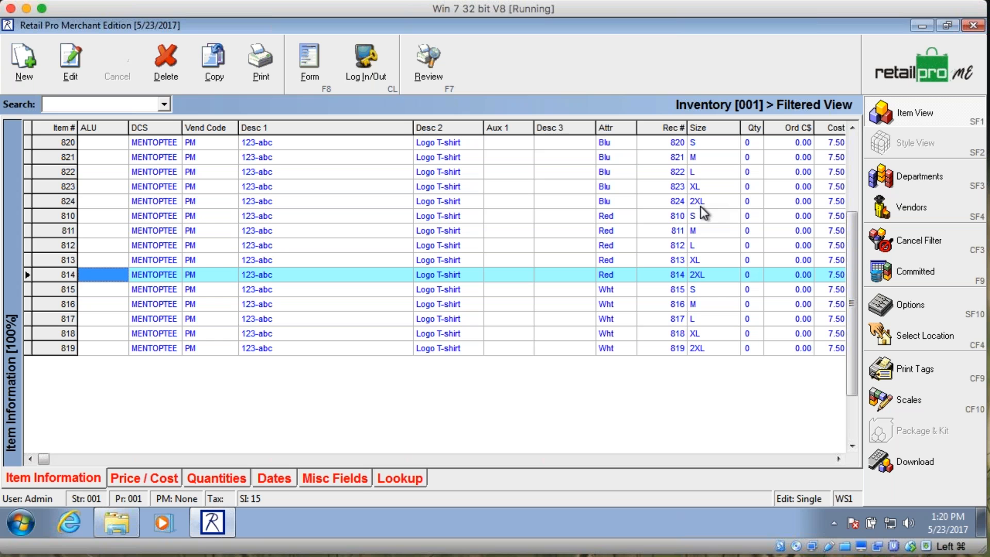
pyautogui.moveTo(89, 141); pyautogui.dragTo(91, 204)
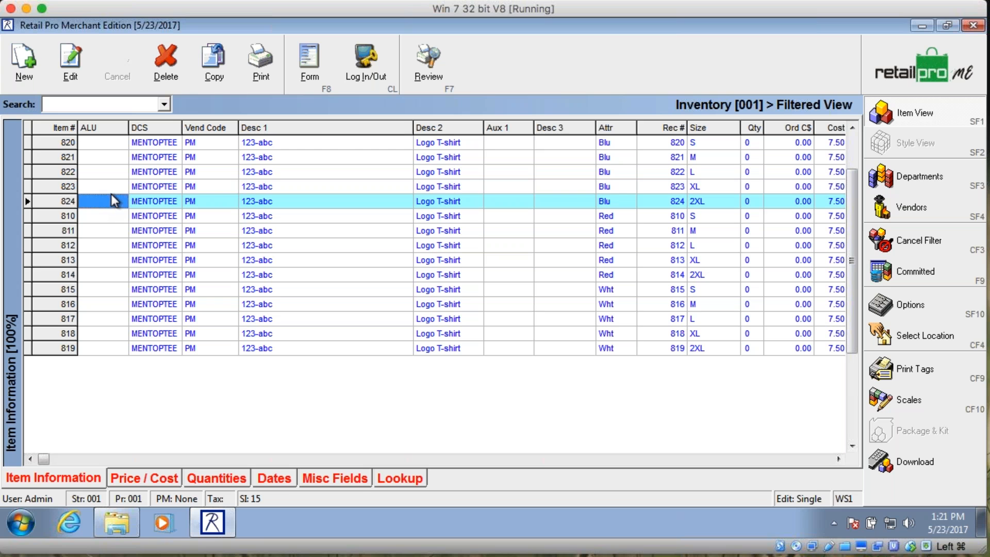
pyautogui.click(749, 146)
pyautogui.moveTo(748, 153); pyautogui.dragTo(750, 202)
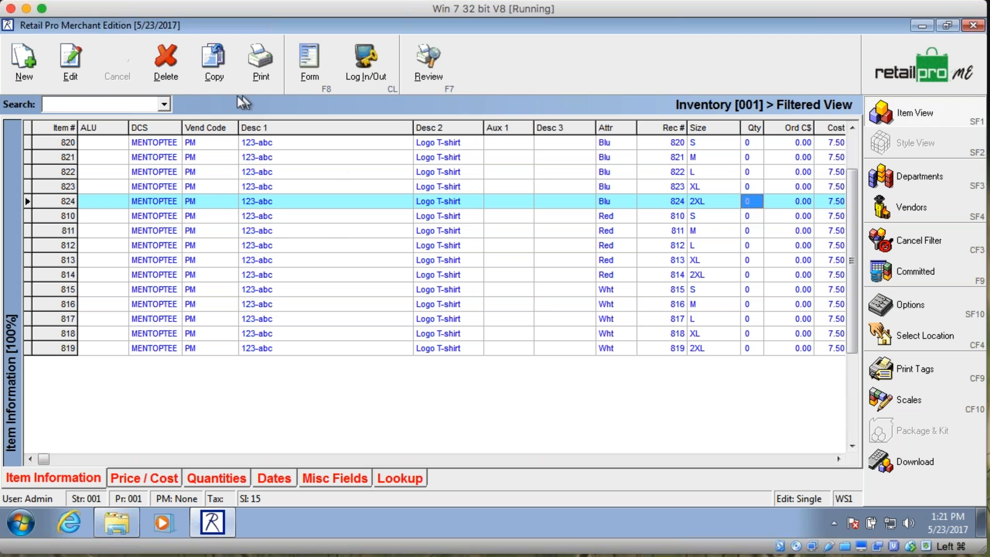
# Step: Start a new inventory item in form view with DCS WMNTOPTEE and vendor code PM
pyautogui.click(26, 62)
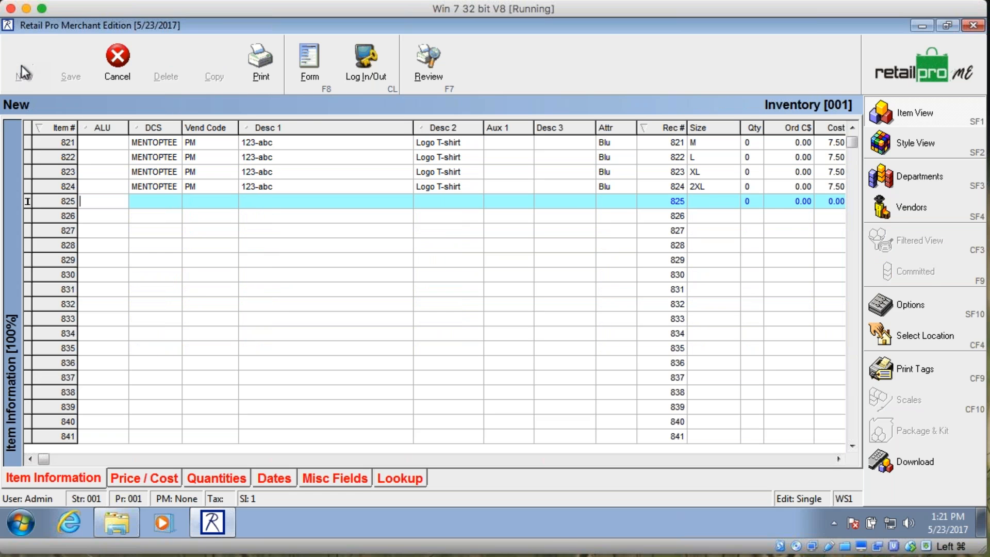
pyautogui.click(297, 80)
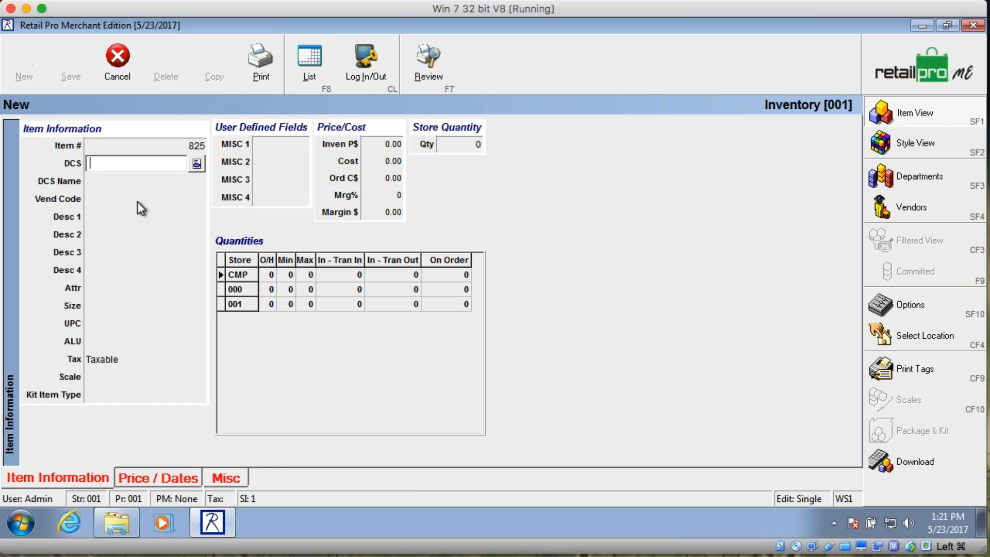
pyautogui.write('wmntoptee')
pyautogui.press('Tab')
pyautogui.write('pm')
pyautogui.press('Tab')
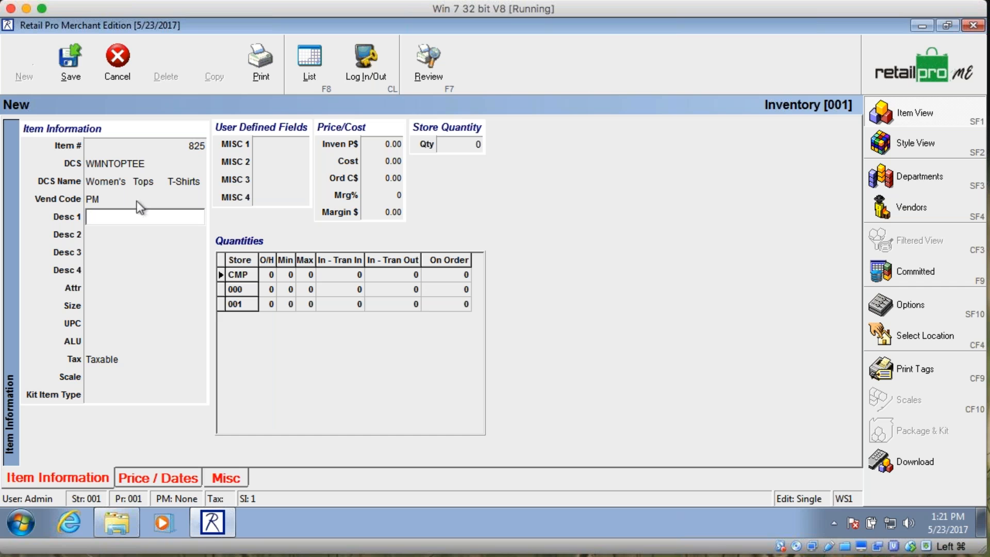
# Step: Fill in the new item's Desc 1 as 789-qwe, Desc 2 as T-shirt and Attr as Blk
pyautogui.write('789-qwe')
pyautogui.press('Return')
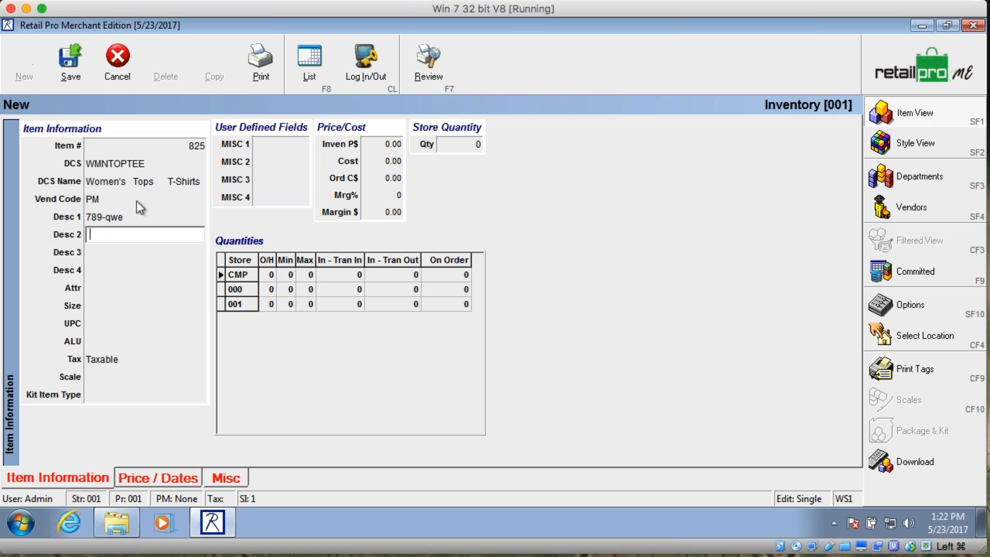
pyautogui.write('T-shirt')
pyautogui.press('Return')
pyautogui.press('Return')
pyautogui.press('Return')
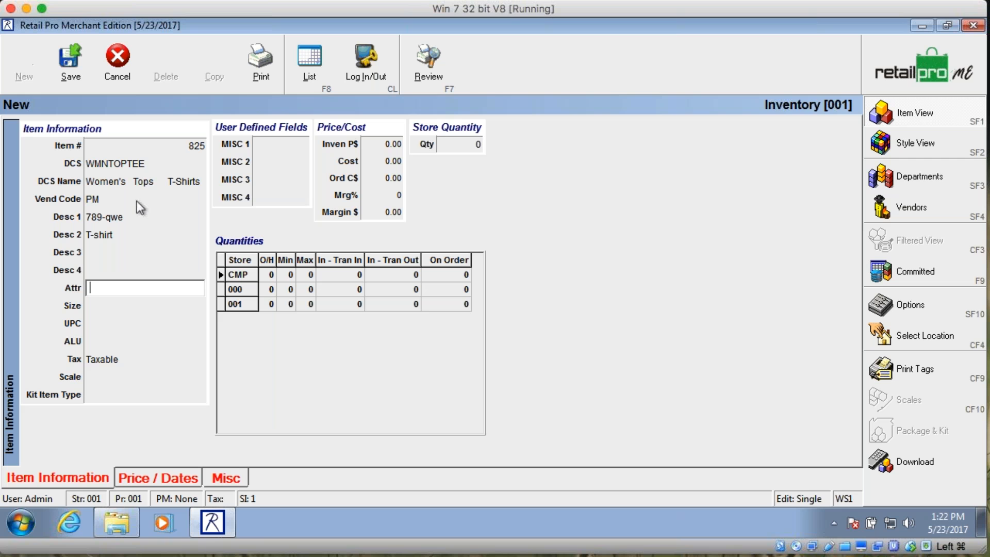
pyautogui.write('Blk')
pyautogui.press('Return')
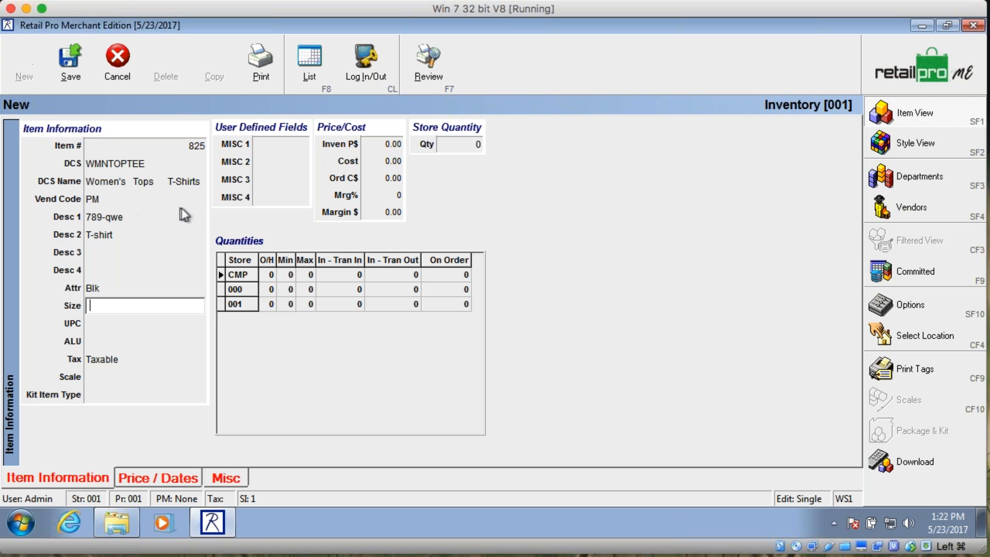
# Step: Save the new item on switching to its style view, check its item list and return to the size grid
pyautogui.click(923, 139)
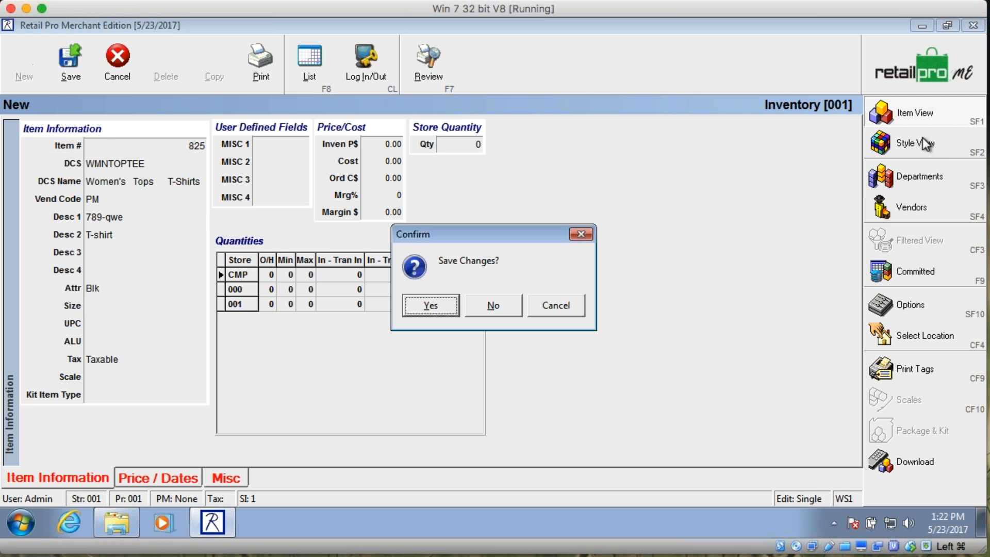
pyautogui.click(434, 306)
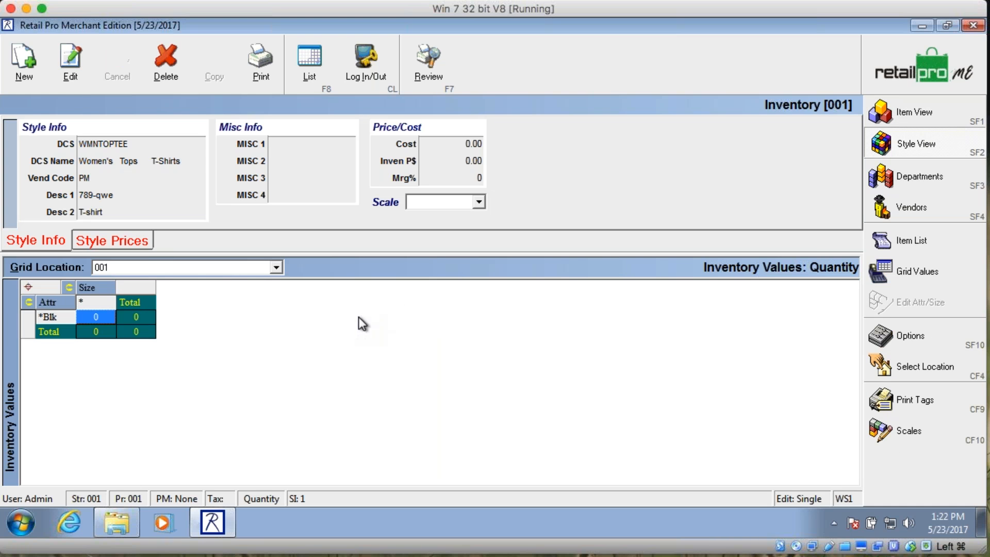
pyautogui.click(897, 238)
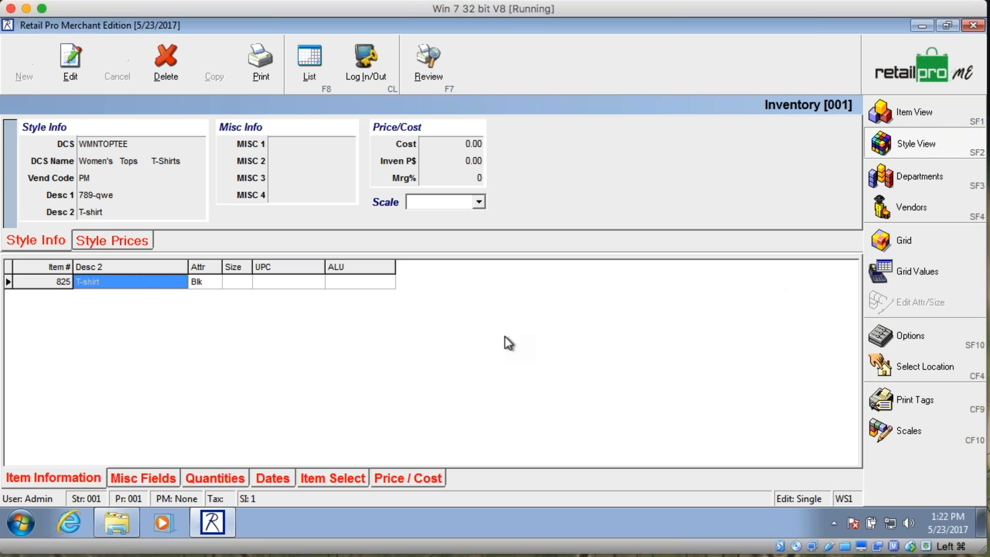
pyautogui.click(237, 282)
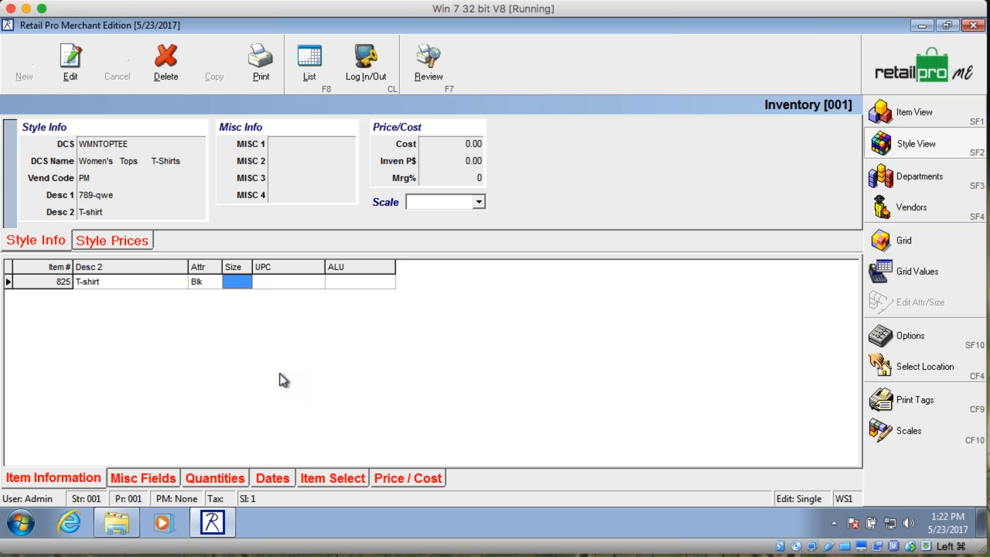
pyautogui.click(908, 238)
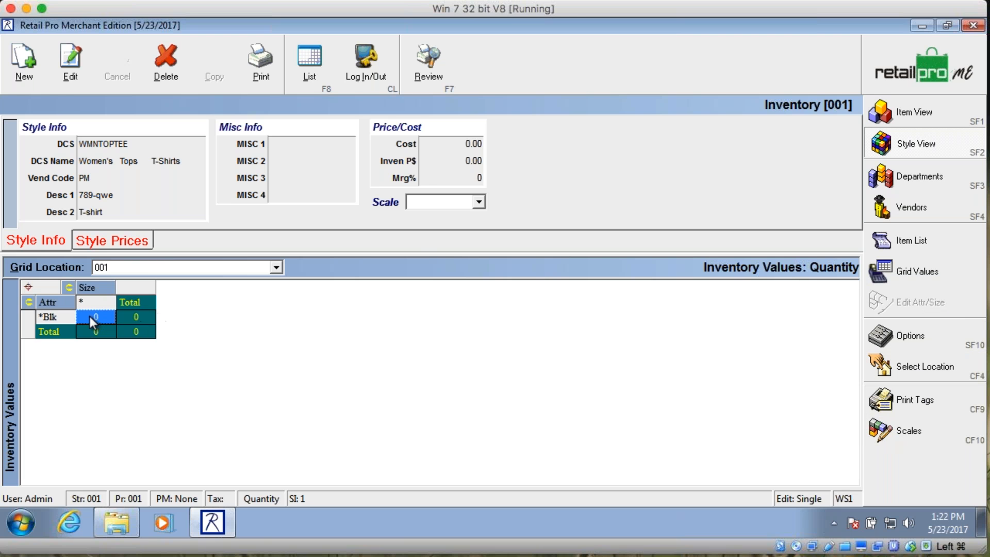
# Step: Add a new scale named S-2XL
pyautogui.click(890, 429)
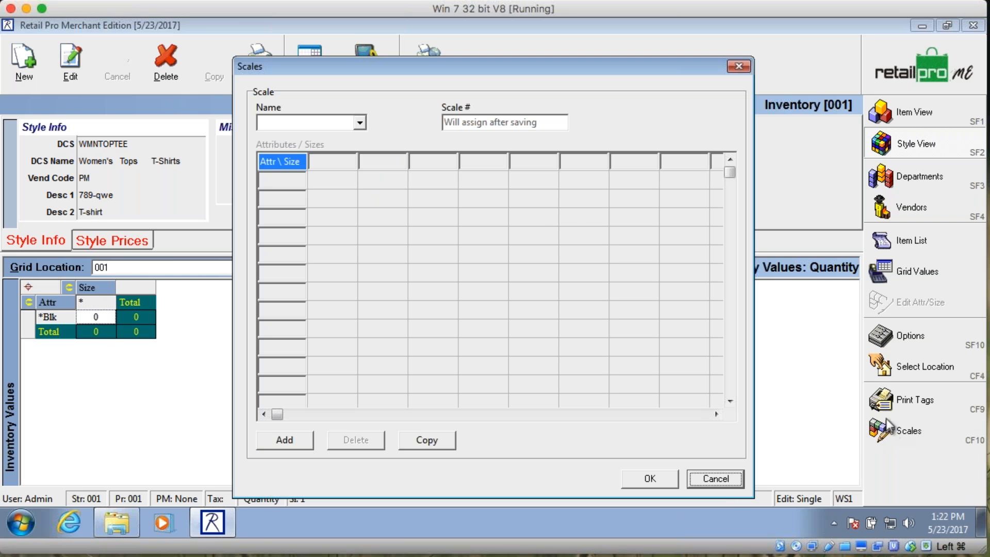
pyautogui.click(276, 441)
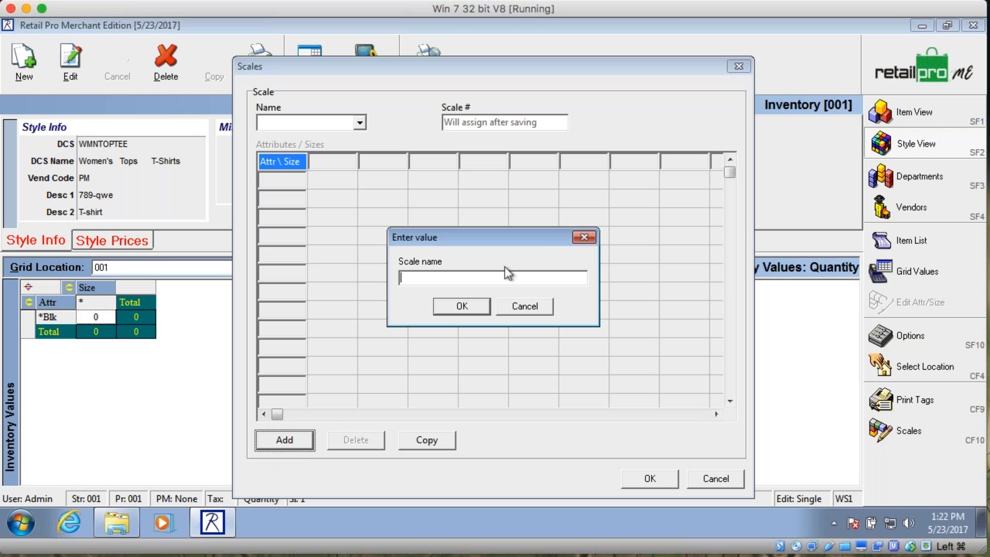
pyautogui.write('S-2XL')
pyautogui.click(463, 307)
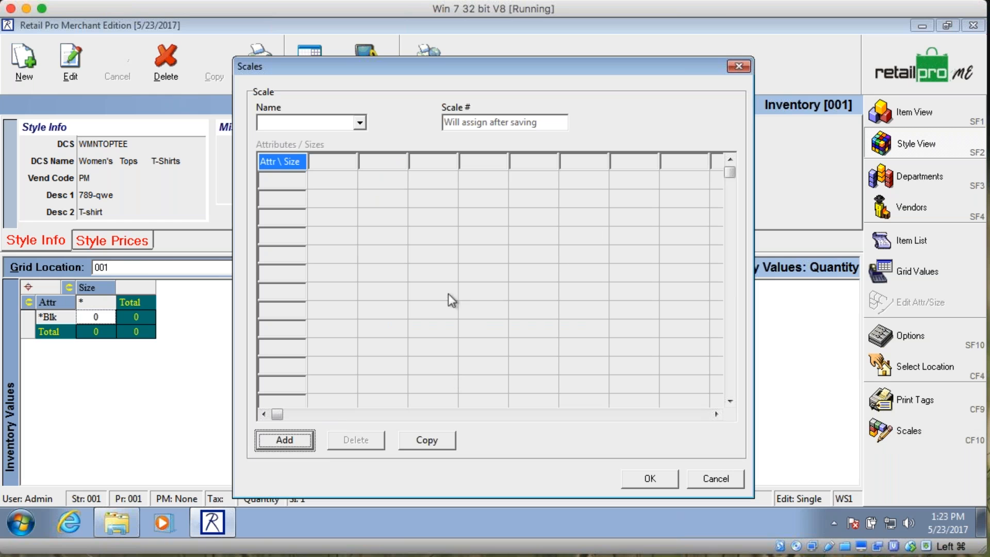
# Step: Enter the sizes S, M, L, XL and 2XL in the S-2XL scale and save it
pyautogui.click(326, 162)
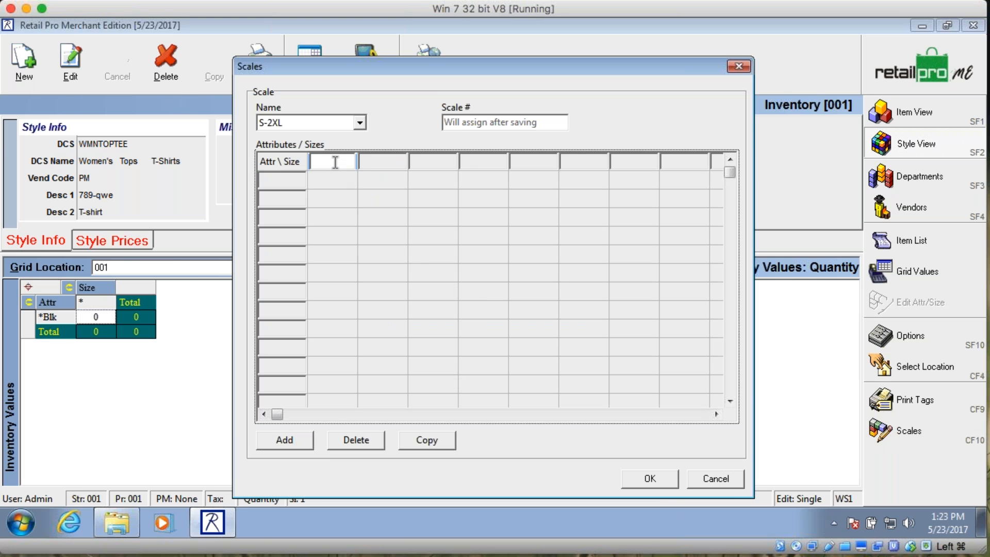
pyautogui.write('S')
pyautogui.press('Tab')
pyautogui.write('M')
pyautogui.press('Tab')
pyautogui.write('L')
pyautogui.press('Tab')
pyautogui.write('XXX')
pyautogui.press('BackSpace')
pyautogui.write('L')
pyautogui.press('BackSpace')
pyautogui.press('BackSpace')
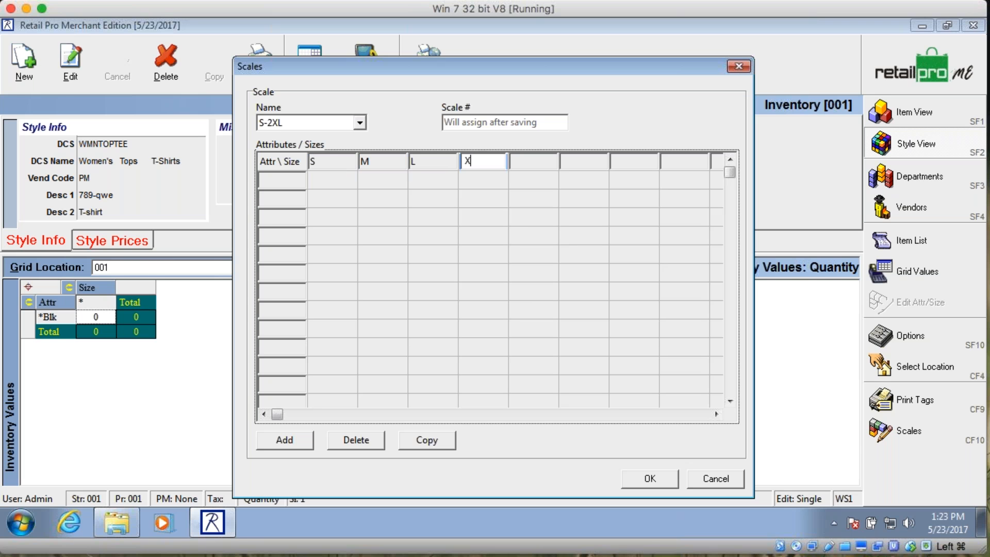
pyautogui.write('L')
pyautogui.press('Tab')
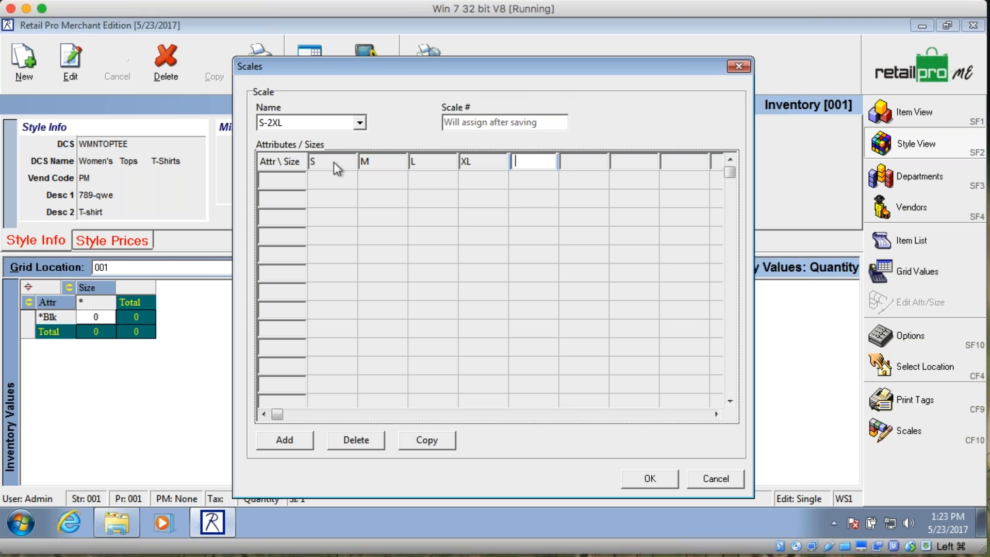
pyautogui.write('2XL')
pyautogui.click(642, 477)
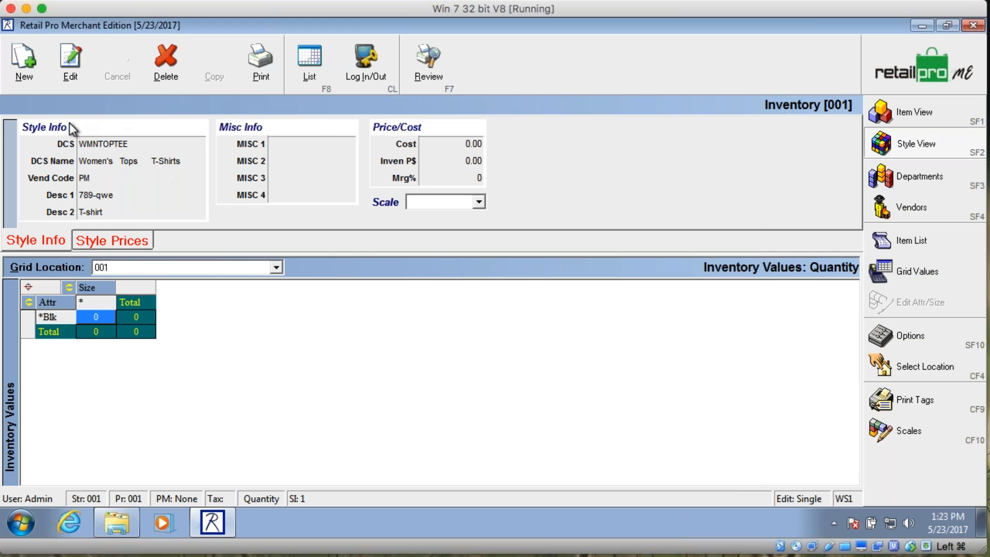
# Step: Open the 789-qwe T-shirt style for editing and assign it the S-2XL scale
pyautogui.click(71, 60)
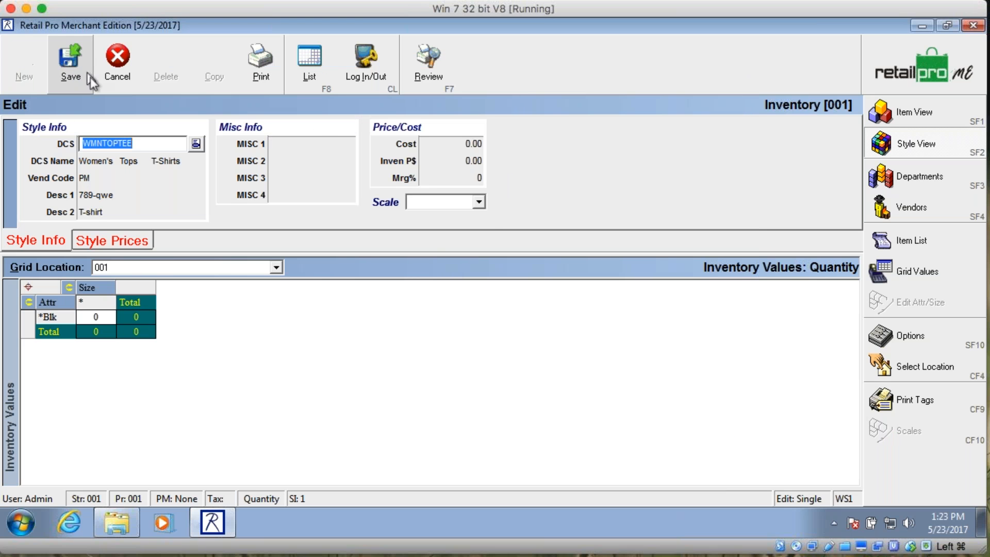
pyautogui.click(479, 202)
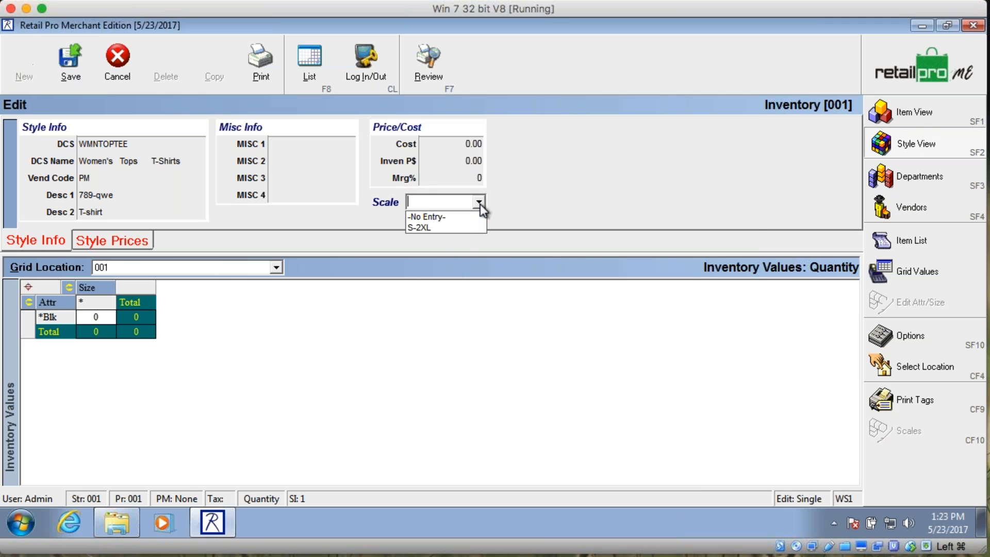
pyautogui.click(435, 228)
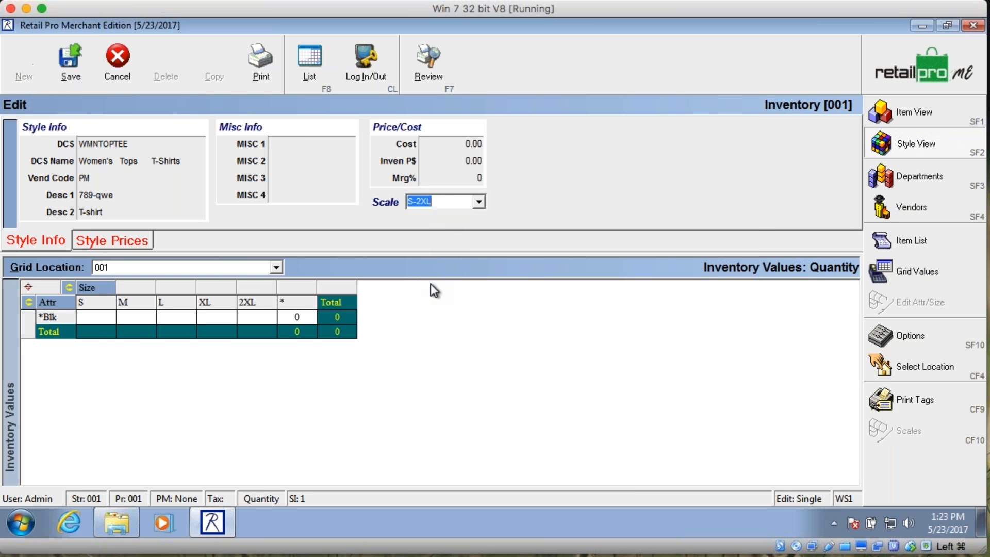
pyautogui.click(299, 318)
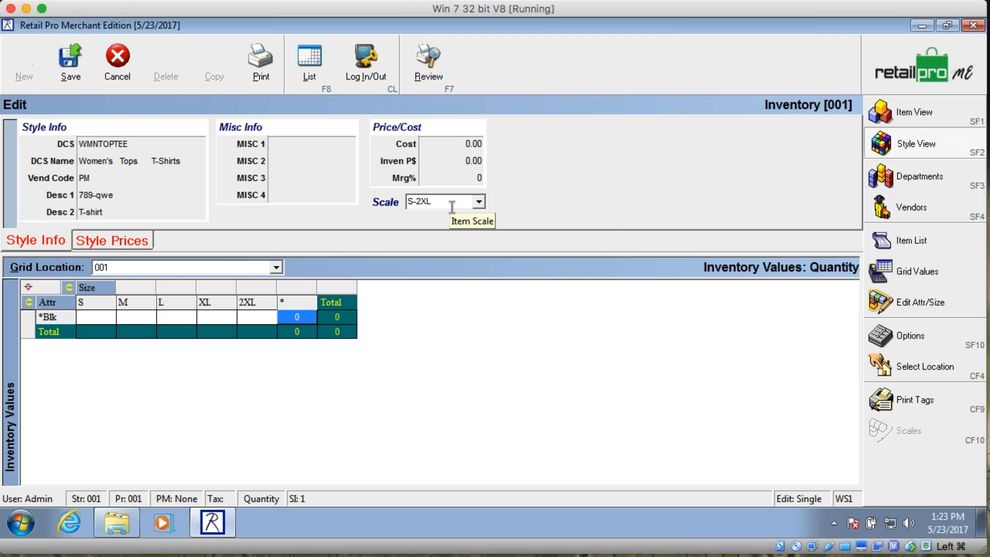
# Step: Set the style's cost to 8.21 and its inventory price to 25.99
pyautogui.click(462, 145)
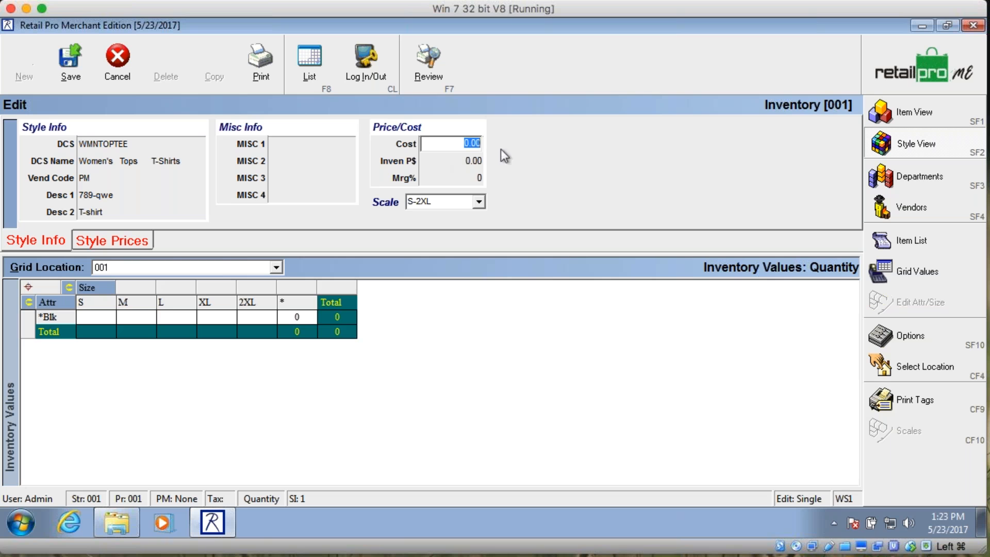
pyautogui.write('8.21')
pyautogui.press('Tab')
pyautogui.write('25.99')
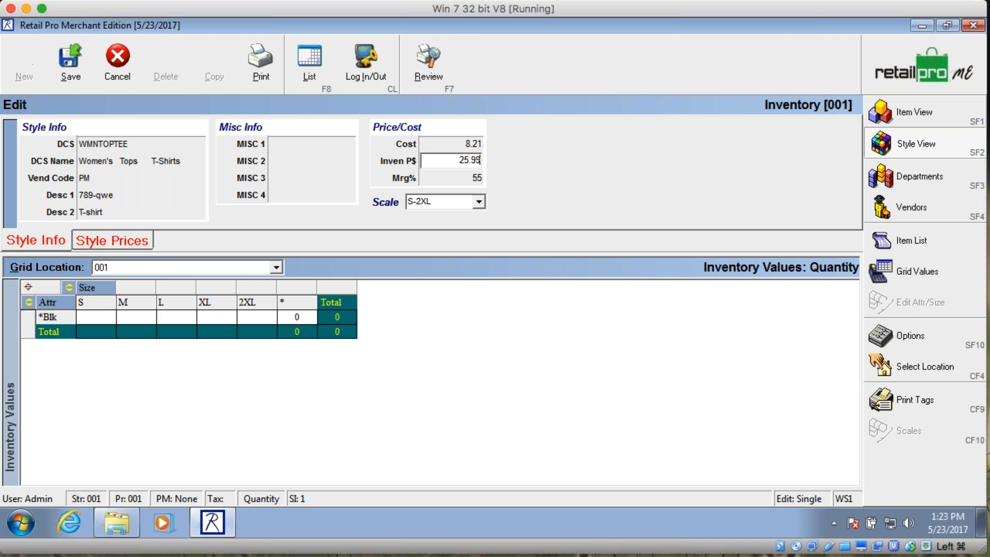
pyautogui.hotkey('shift', 'Tab')
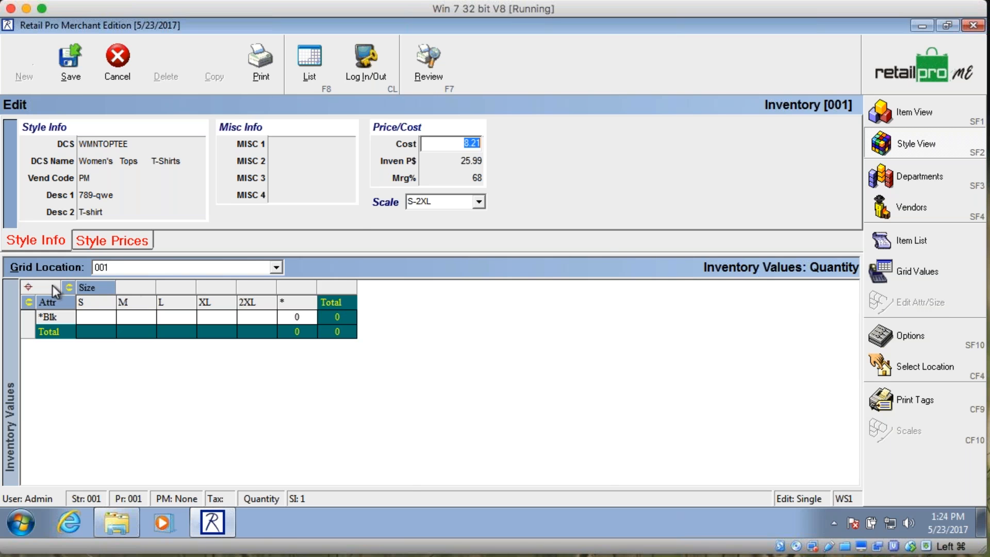
# Step: Add Wht as a second attribute of the style alongside Blk
pyautogui.click(32, 287)
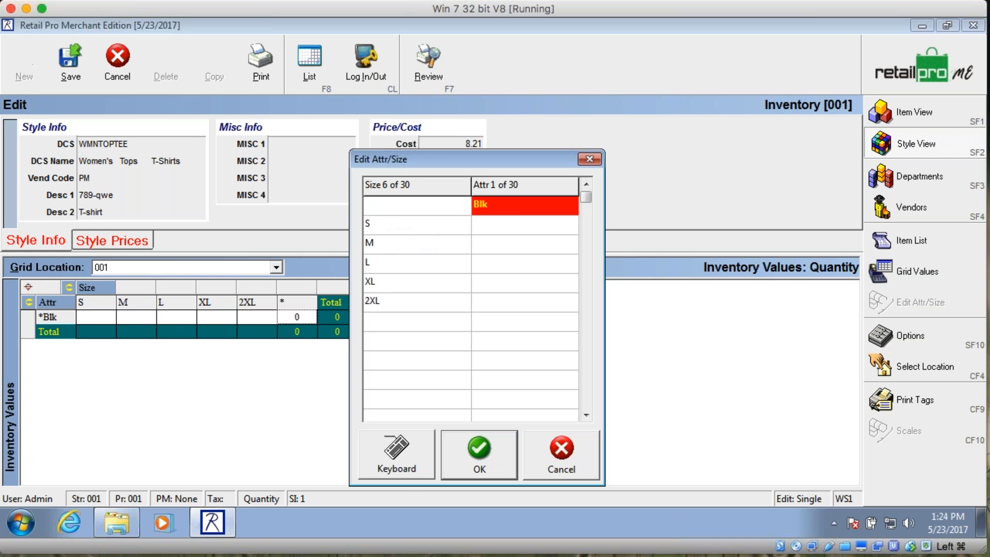
pyautogui.click(497, 225)
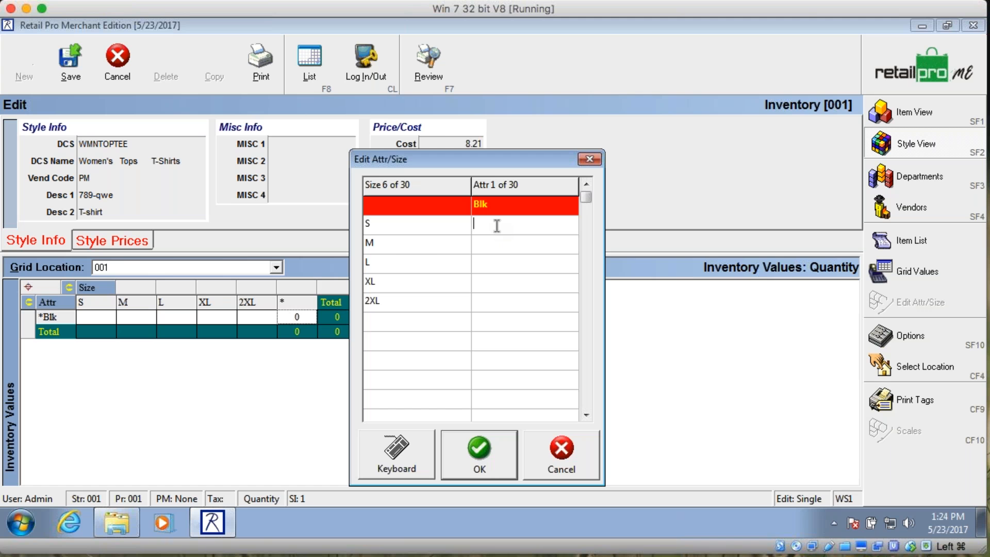
pyautogui.write('Wht')
pyautogui.click(485, 449)
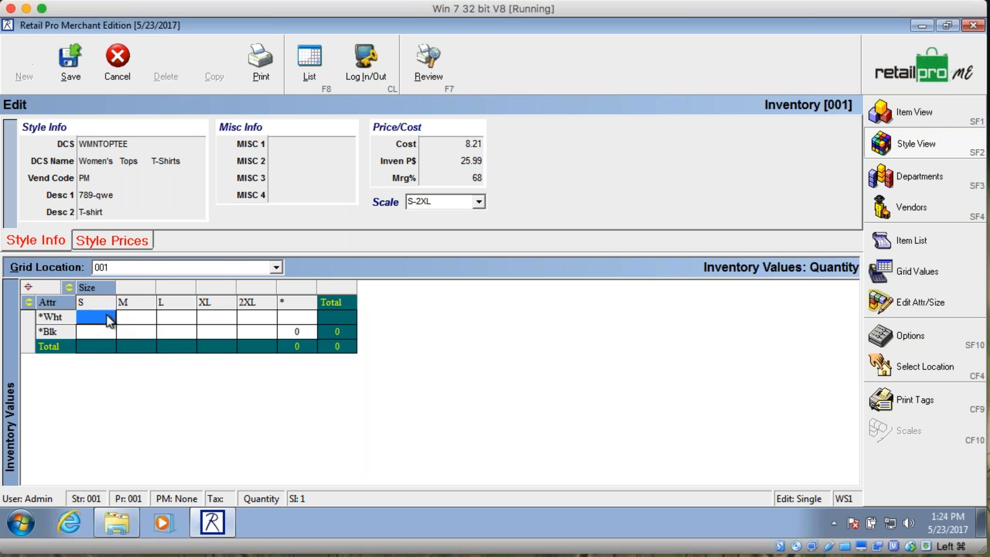
# Step: Enter a quantity of 0 for each size from S to 2XL in the Wht row
pyautogui.write('0')
pyautogui.press('Tab')
pyautogui.write('0')
pyautogui.press('Tab')
pyautogui.write('0')
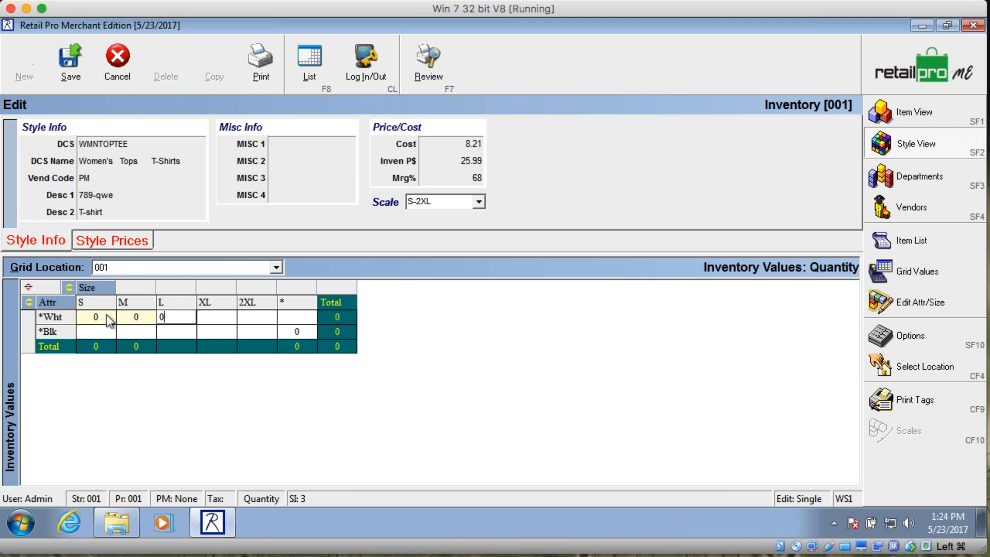
pyautogui.press('Tab')
pyautogui.write('0')
pyautogui.press('Tab')
pyautogui.write('0')
pyautogui.press('Tab')
# Step: Enter a quantity of 0 for each size from S to 2XL in the Blk row and save the style
pyautogui.write('0')
pyautogui.press('Tab')
pyautogui.write('0')
pyautogui.press('Tab')
pyautogui.write('0')
pyautogui.press('Tab')
pyautogui.write('0')
pyautogui.press('Tab')
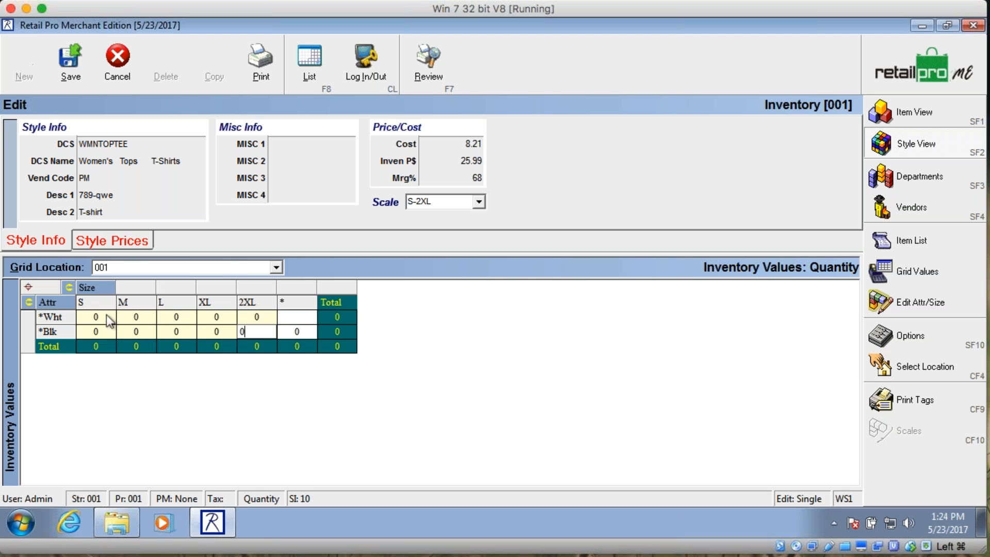
pyautogui.write('0')
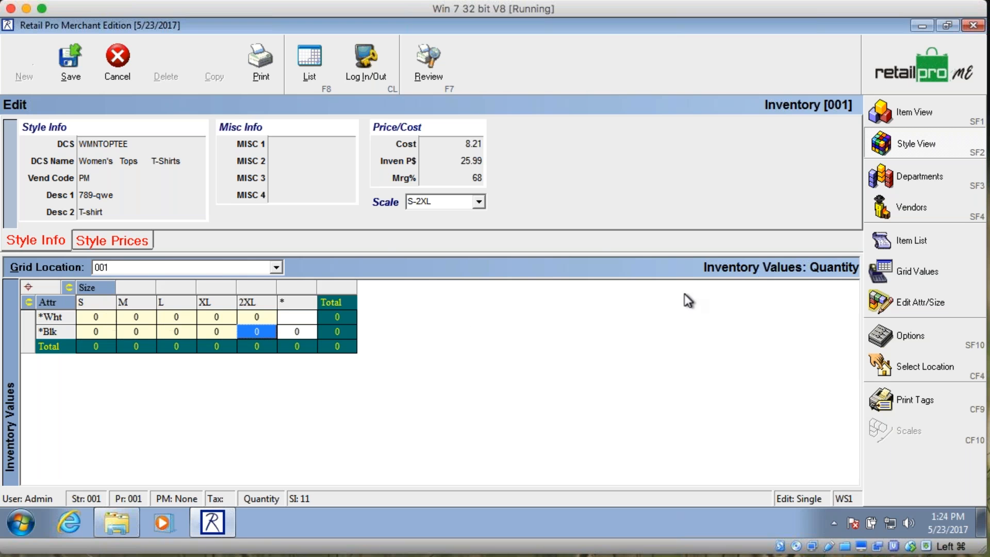
pyautogui.click(70, 60)
pyautogui.click(430, 306)
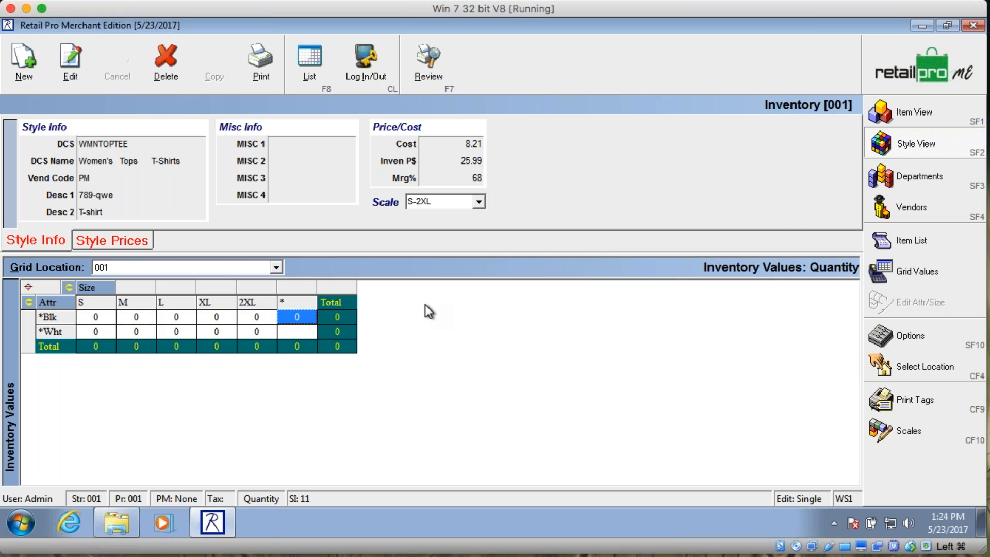
# Step: Show the individual items as a list and check the 789-qwe entries' attributes, sizes and descriptions
pyautogui.click(922, 118)
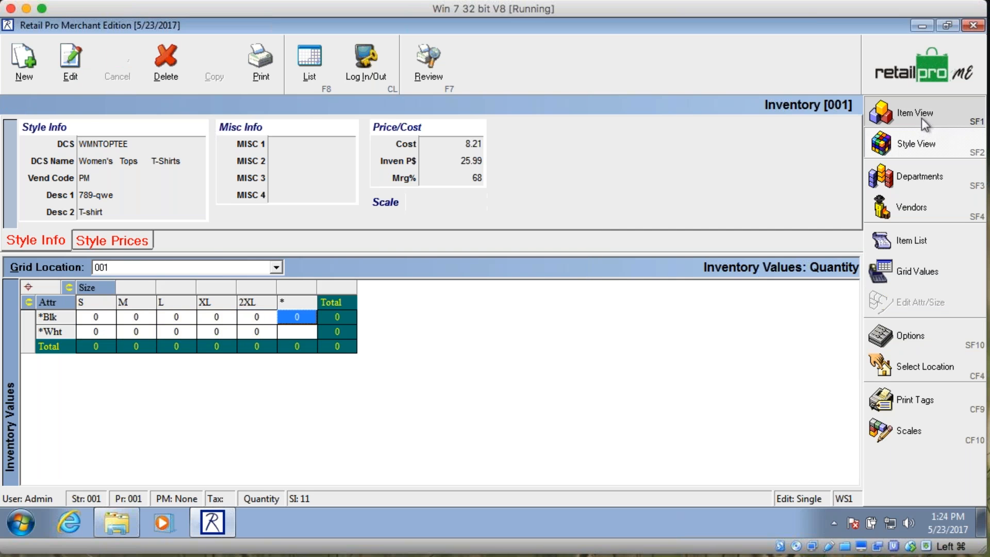
pyautogui.click(317, 82)
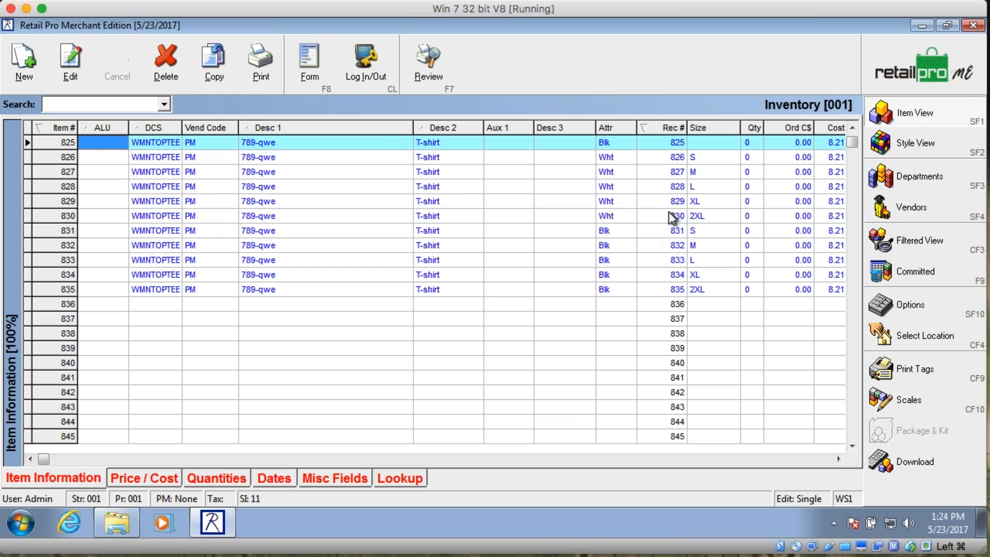
pyautogui.click(697, 159)
pyautogui.click(701, 216)
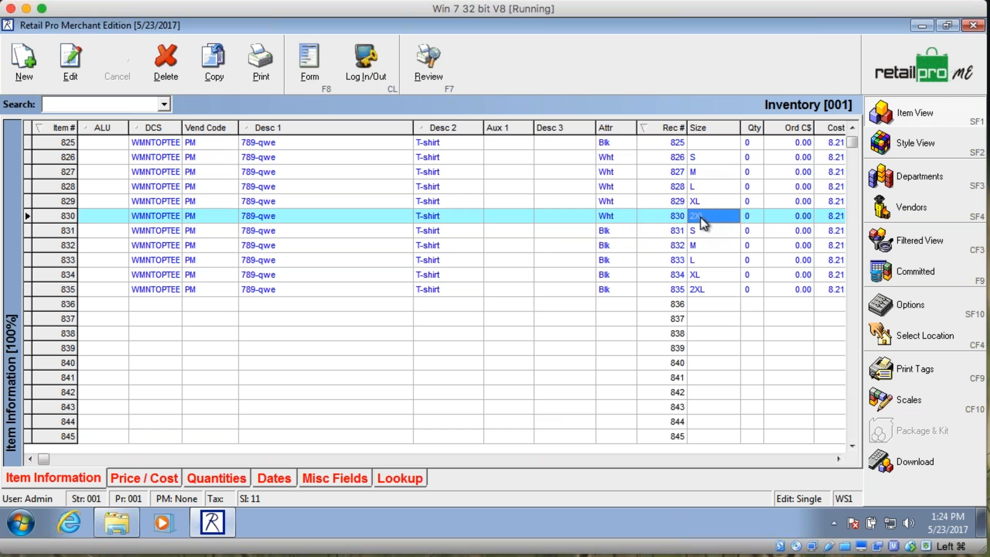
pyautogui.click(701, 233)
pyautogui.click(698, 288)
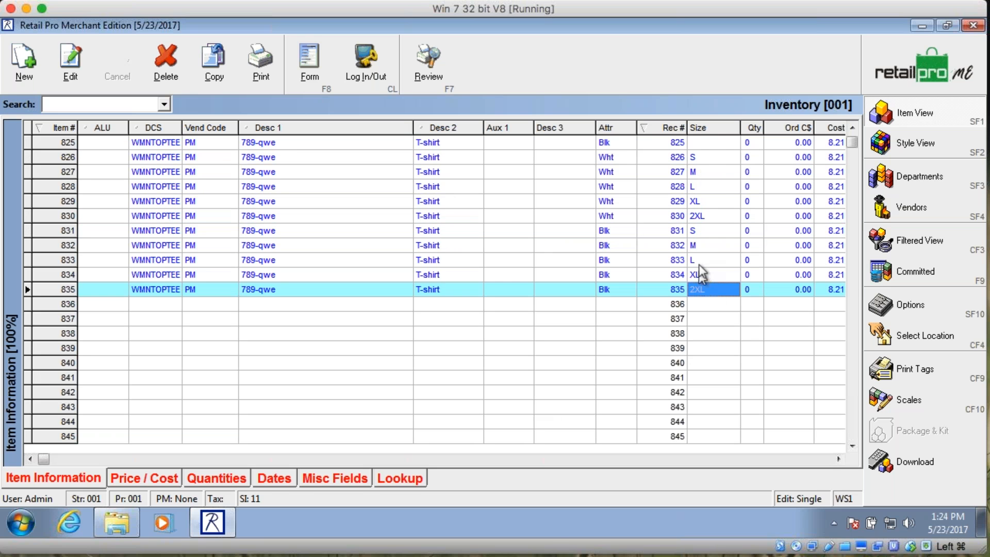
pyautogui.click(698, 143)
pyautogui.click(253, 144)
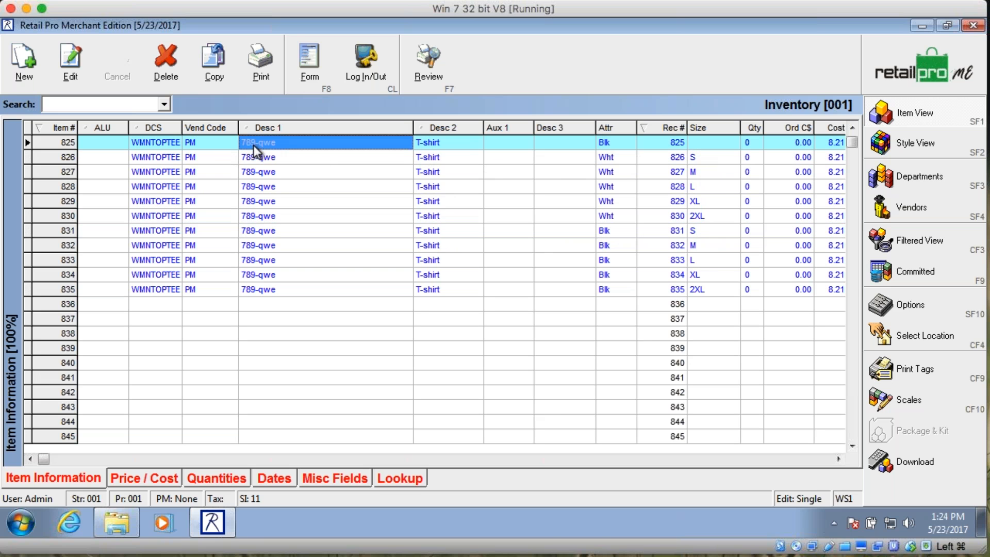
pyautogui.click(488, 146)
pyautogui.click(555, 145)
pyautogui.click(607, 144)
pyautogui.click(666, 143)
pyautogui.click(694, 142)
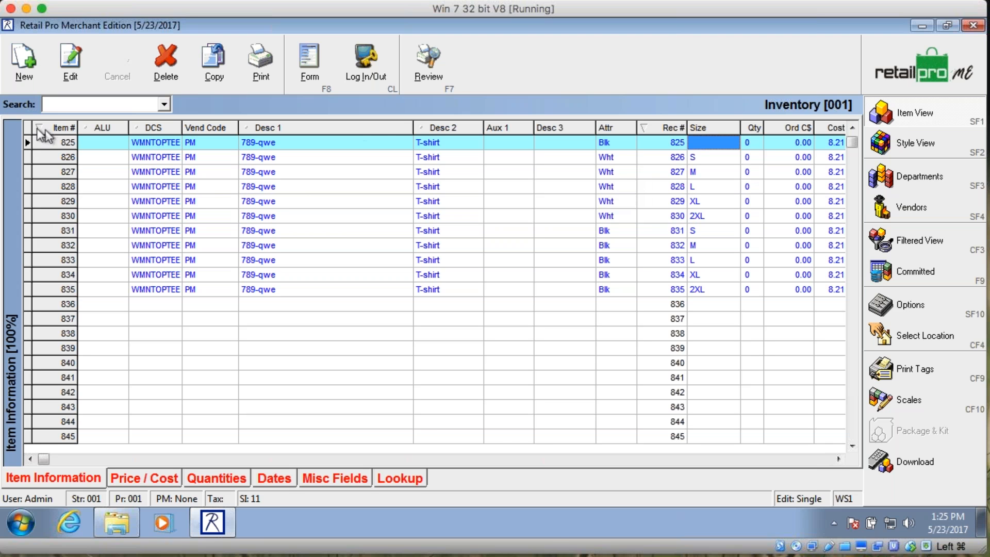
# Step: Check the style grid of the white size M 789-qwe item and return to the item list
pyautogui.click(268, 174)
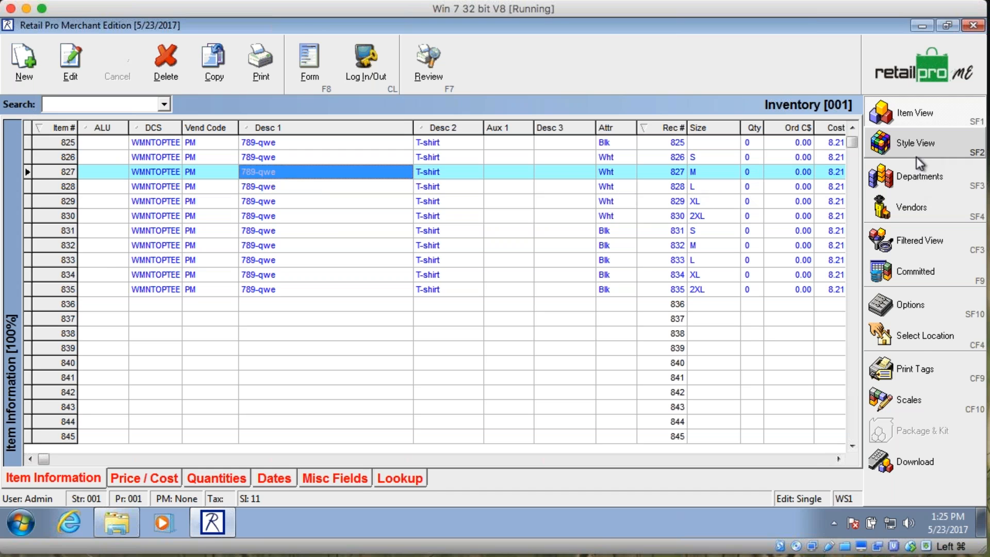
pyautogui.click(918, 143)
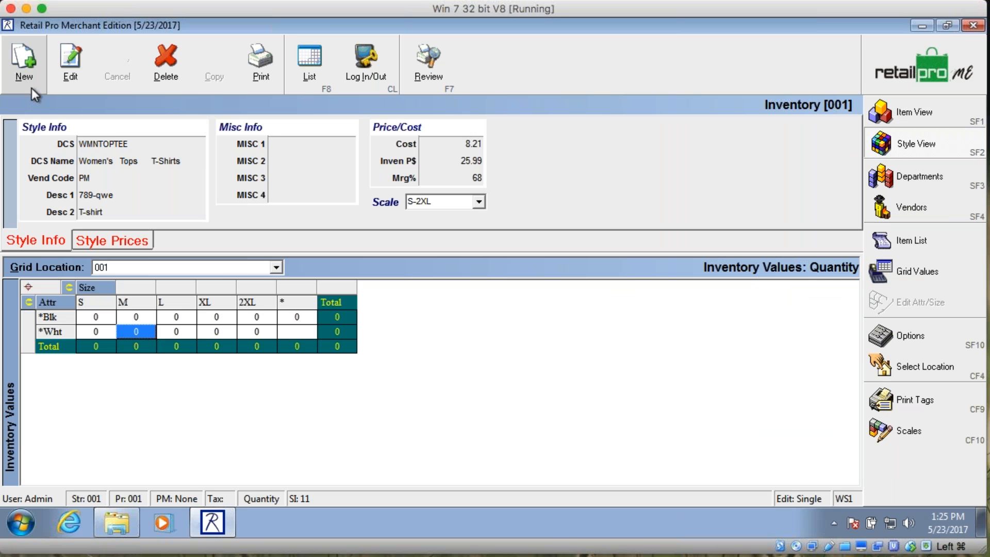
pyautogui.click(900, 112)
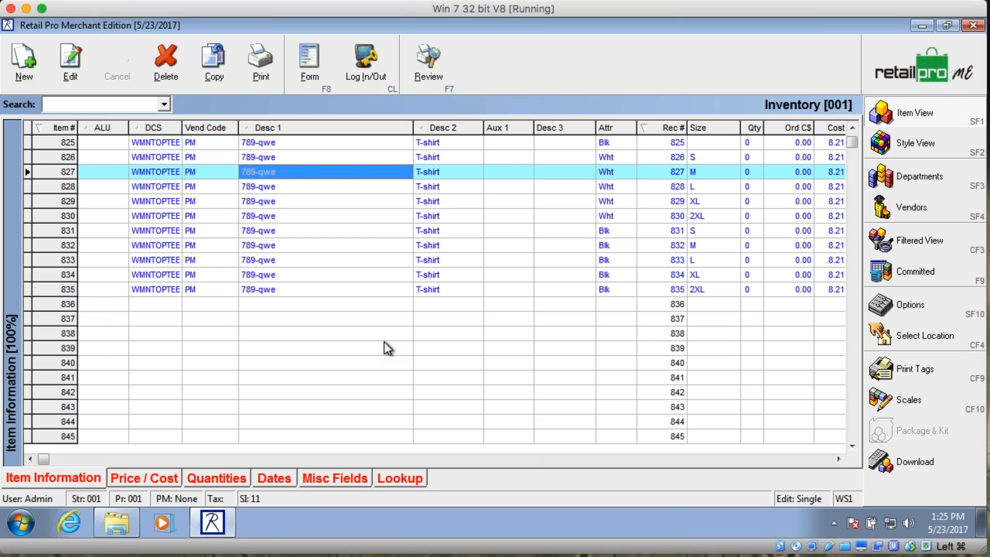
# Step: Start a new inventory item and open the department lookup for its DCS
pyautogui.click(15, 62)
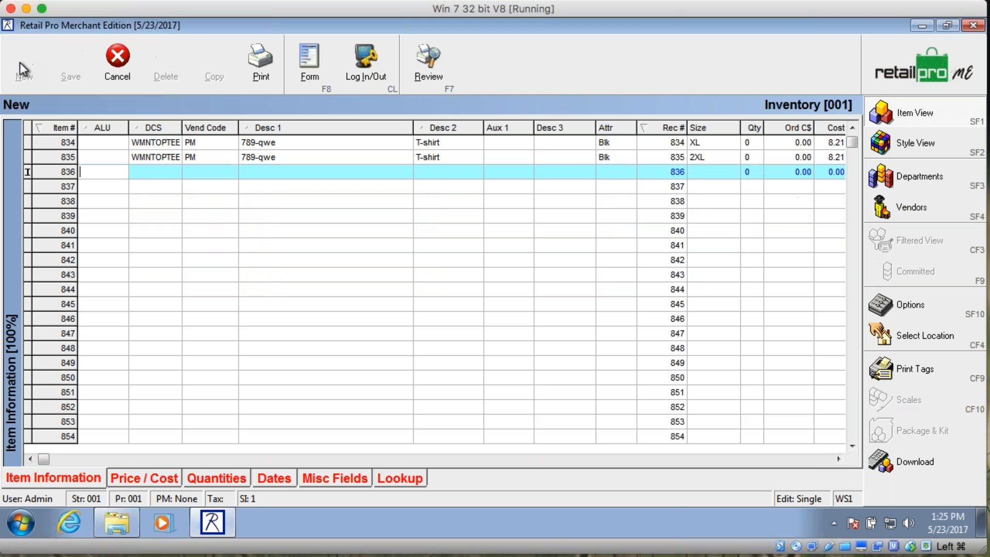
pyautogui.click(310, 76)
pyautogui.click(310, 77)
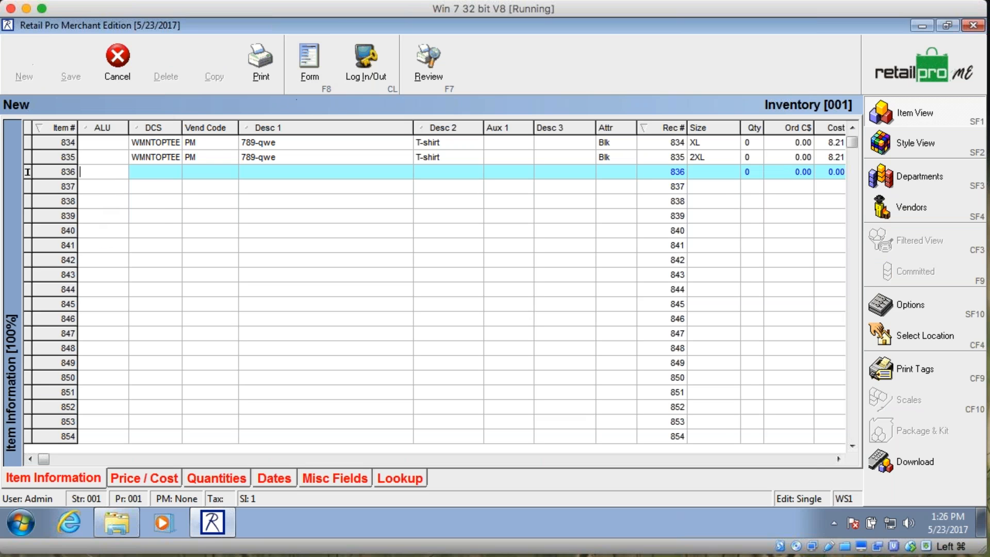
pyautogui.click(139, 176)
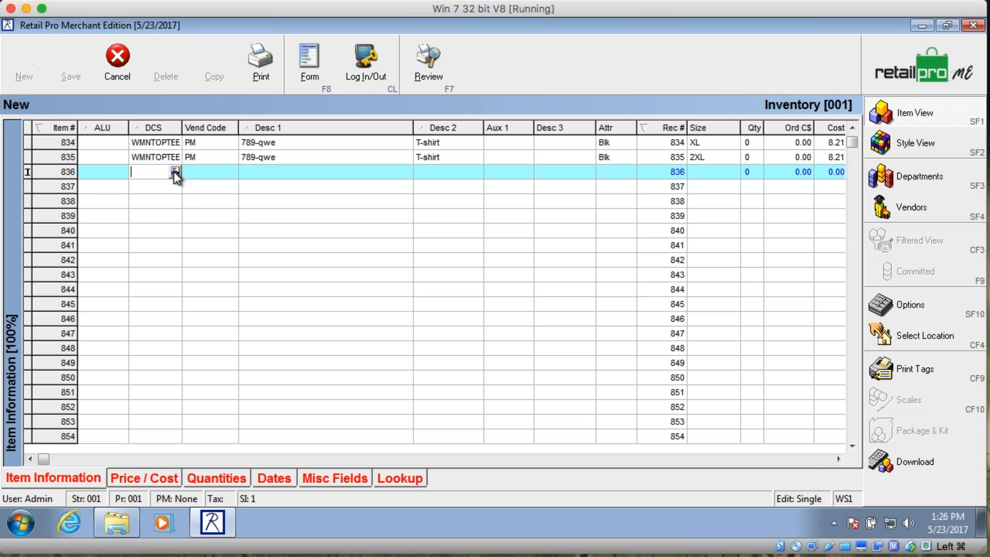
pyautogui.click(176, 171)
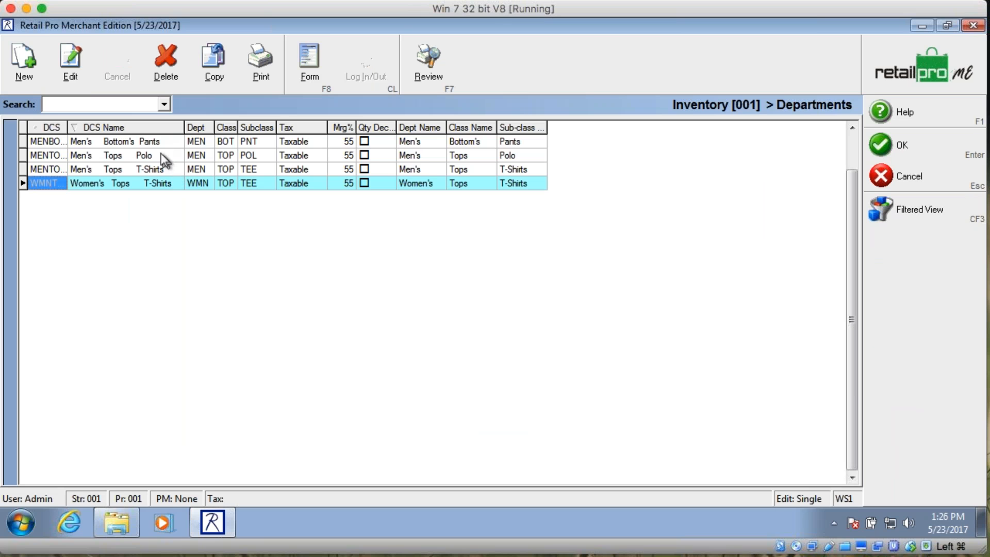
# Step: Create a new department with Dept code GW and Class code GLA, leaving the Subclass code blank
pyautogui.click(25, 62)
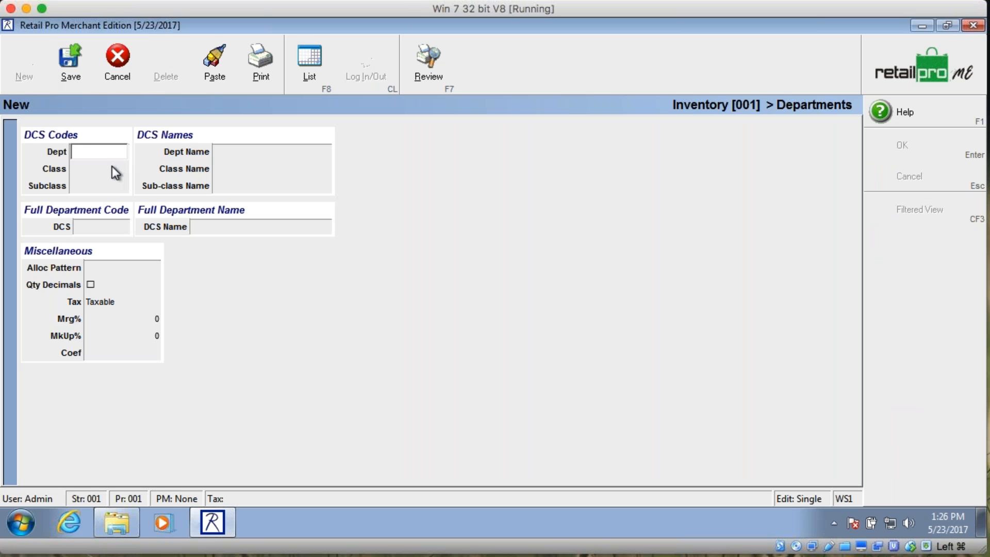
pyautogui.write('GW')
pyautogui.press('Tab')
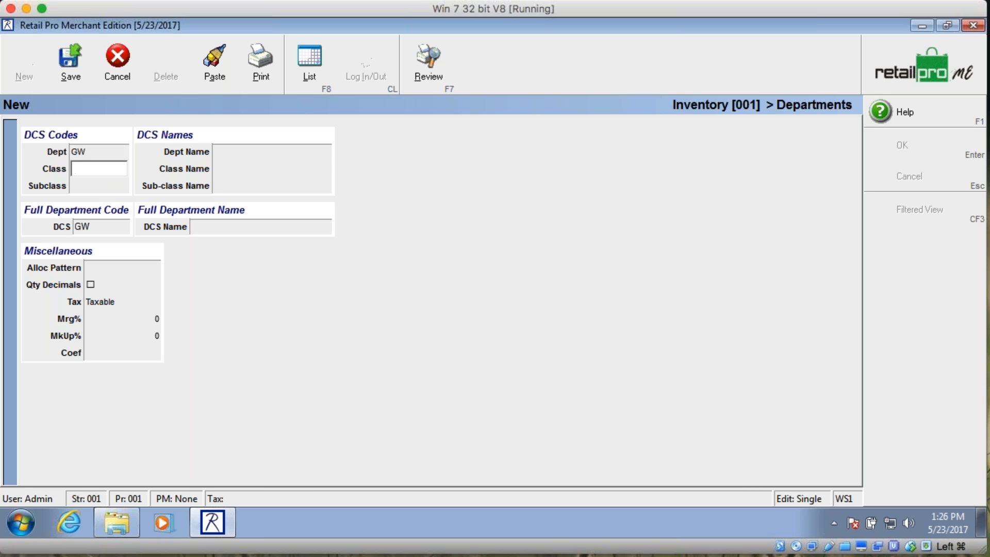
pyautogui.write('GI')
pyautogui.write('A')
pyautogui.press('Tab')
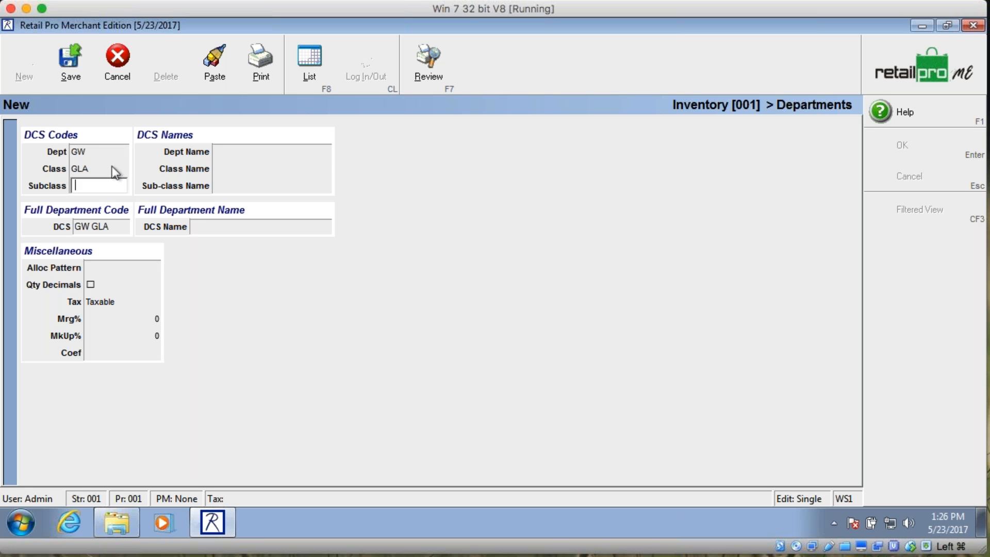
pyautogui.press('Tab')
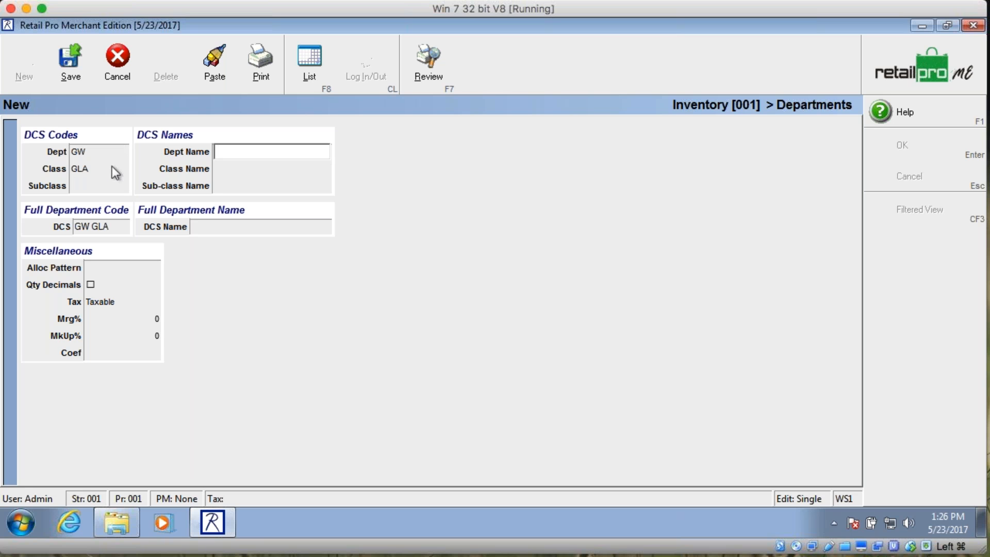
# Step: Name the new department Giftware and its class Glassware, leaving the sub-class name blank
pyautogui.write('Fi')
pyautogui.write('ft')
pyautogui.press('BackSpace')
pyautogui.press('BackSpace')
pyautogui.press('BackSpace')
pyautogui.press('BackSpace')
pyautogui.write('Giftware')
pyautogui.press('Tab')
pyautogui.write('G')
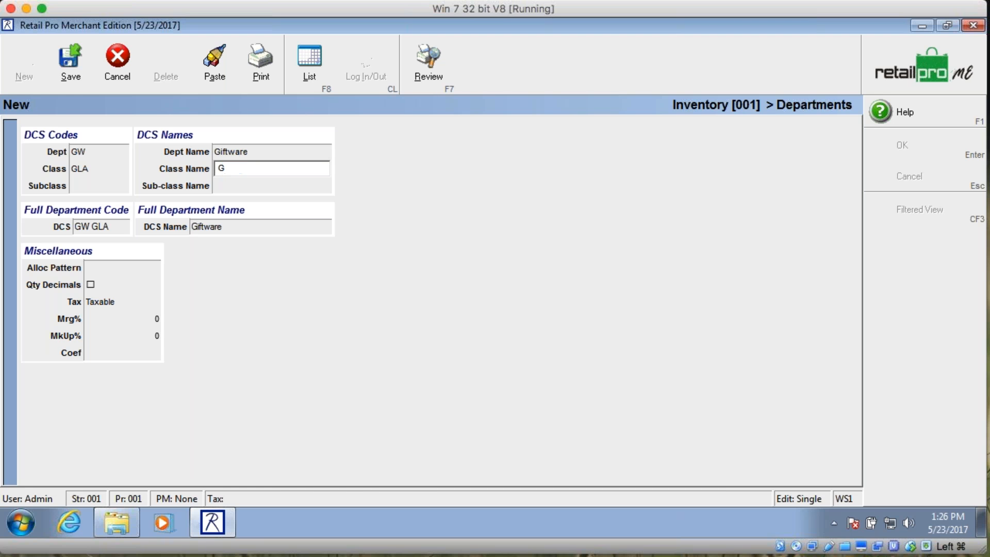
pyautogui.write('lassware')
pyautogui.press('Tab')
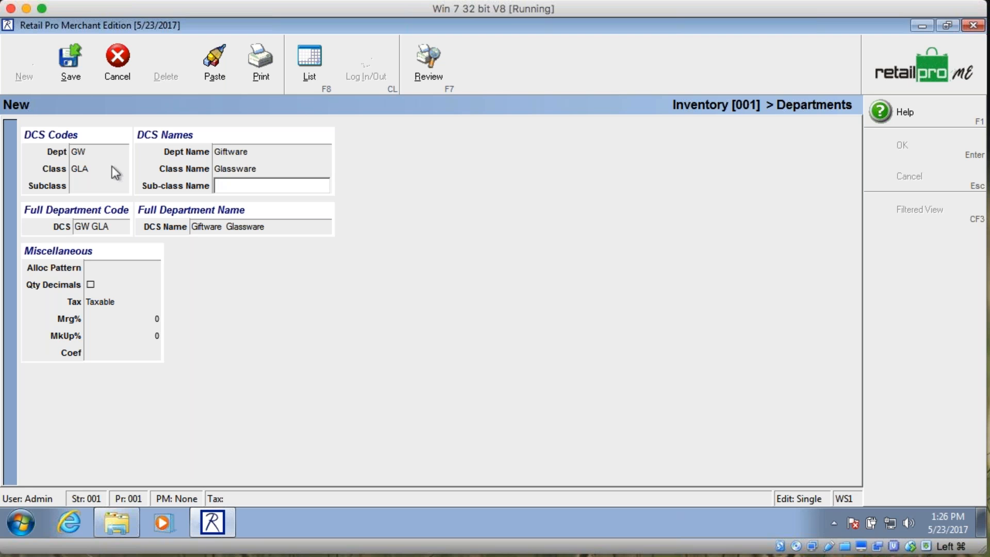
pyautogui.press('Tab')
# Step: Set the new department's margin to 52 percent
pyautogui.click(154, 321)
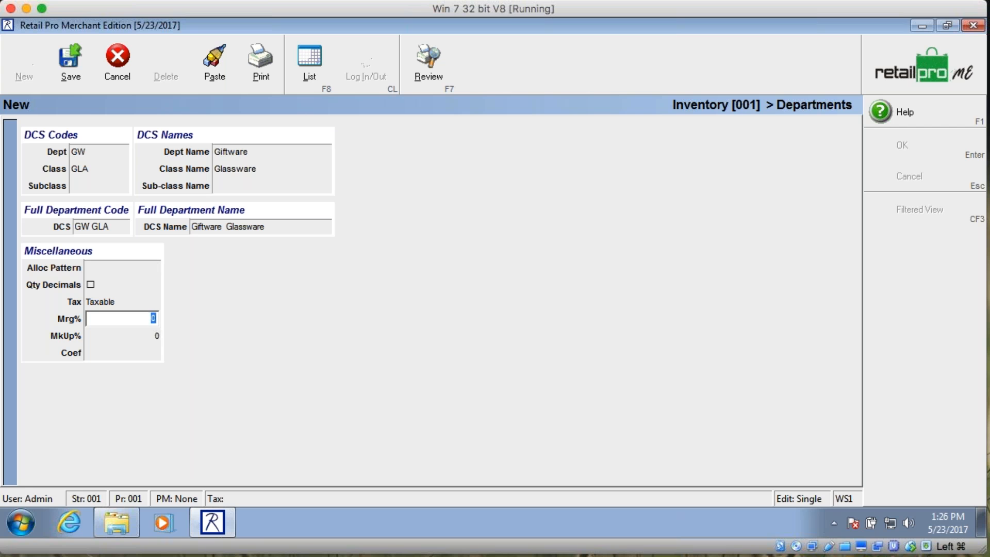
pyautogui.write('52')
pyautogui.press('Tab')
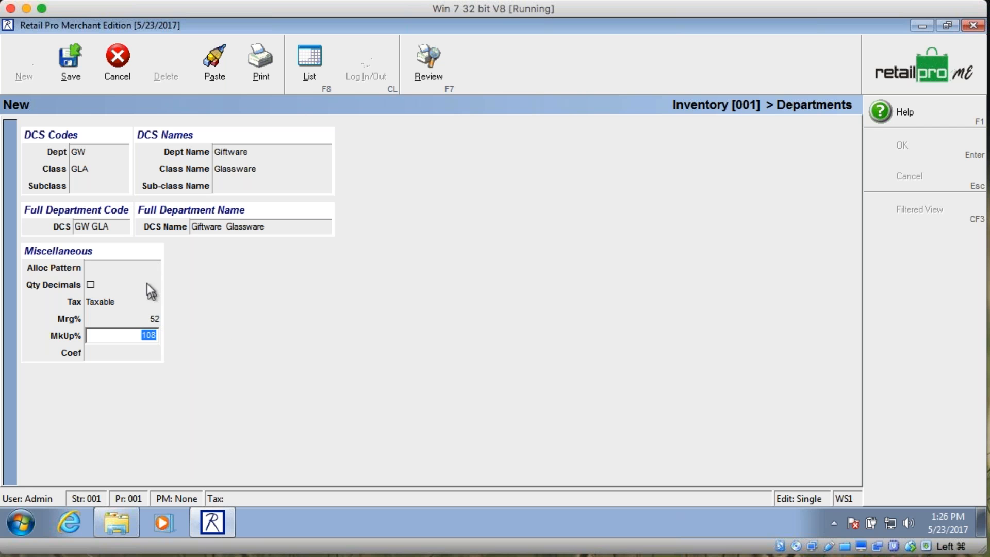
# Step: Save the Giftware Glassware department and assign it as the new item's DCS
pyautogui.click(70, 59)
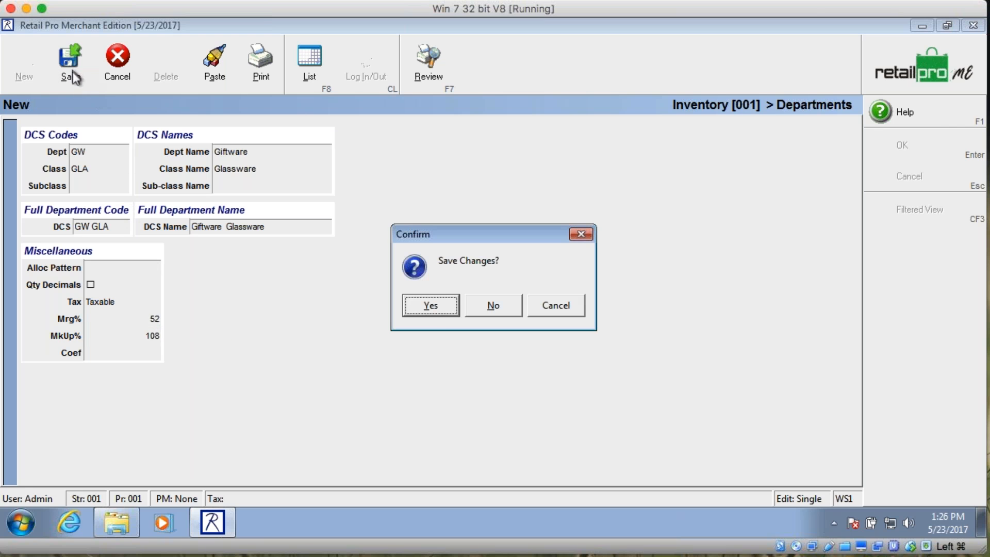
pyautogui.click(437, 311)
pyautogui.click(961, 149)
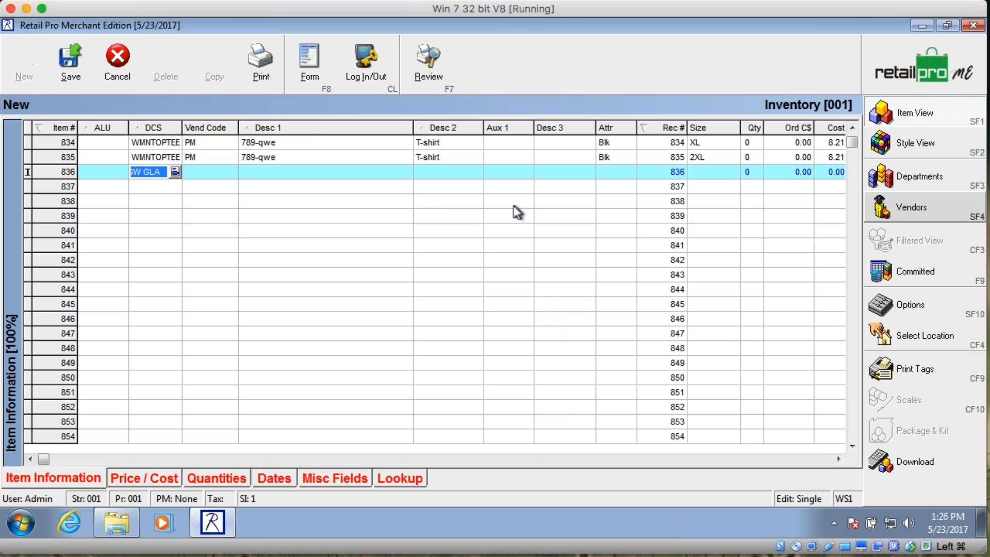
# Step: Set the new item's vendor code to PM and its Desc 1 to J12345
pyautogui.press('Tab')
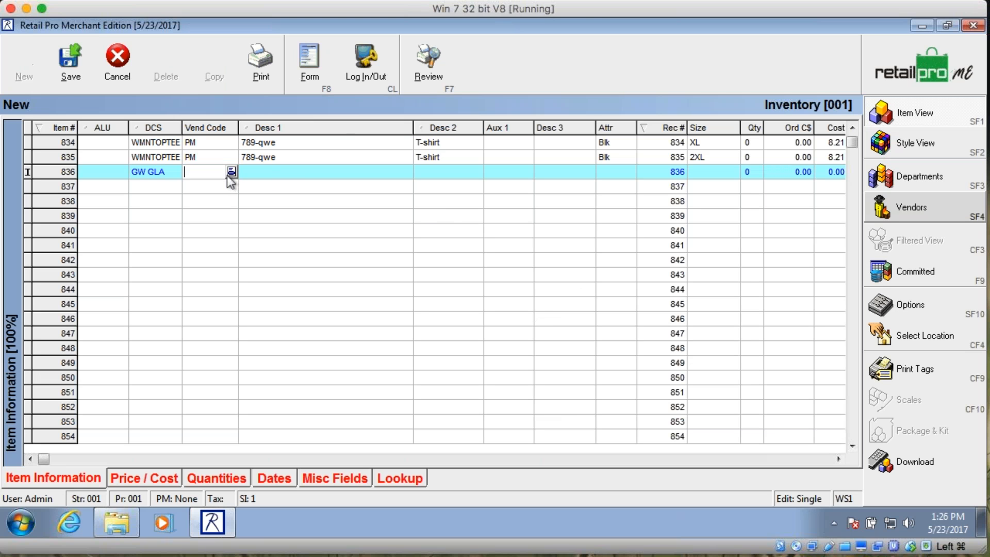
pyautogui.write('PM')
pyautogui.press('Tab')
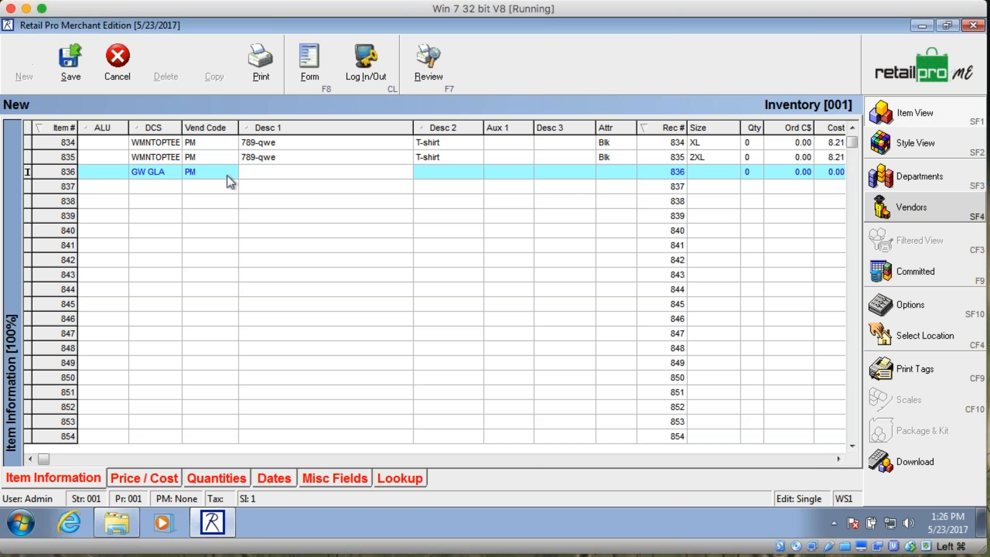
pyautogui.write('J12345')
pyautogui.press('Tab')
# Step: Enter Logo Shotglass as the item's Desc 2, leaving Aux 1 and Desc 3 blank
pyautogui.write('Sho')
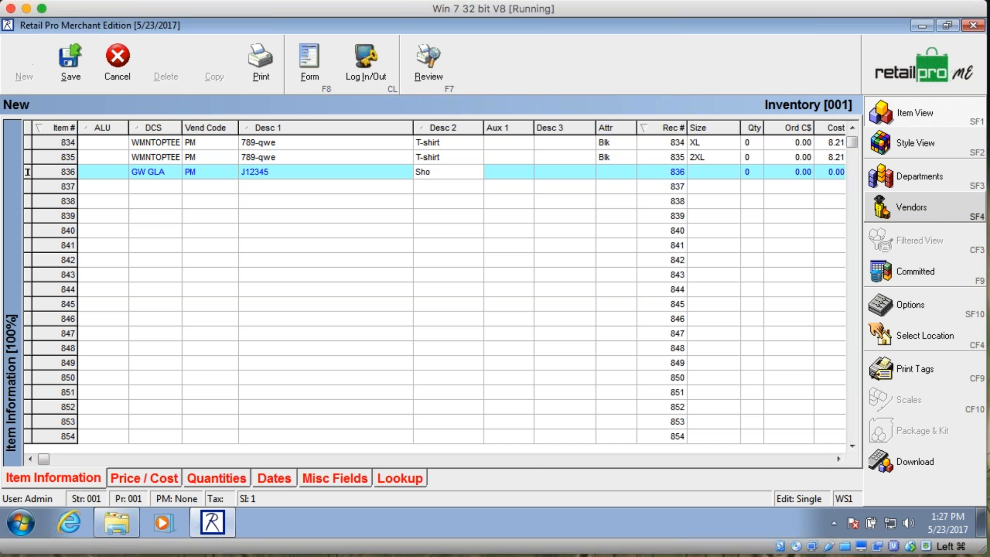
pyautogui.press('BackSpace')
pyautogui.press('BackSpace')
pyautogui.press('BackSpace')
pyautogui.write('Logo Shotglass')
pyautogui.press('Tab')
pyautogui.press('Tab')
pyautogui.press('Tab')
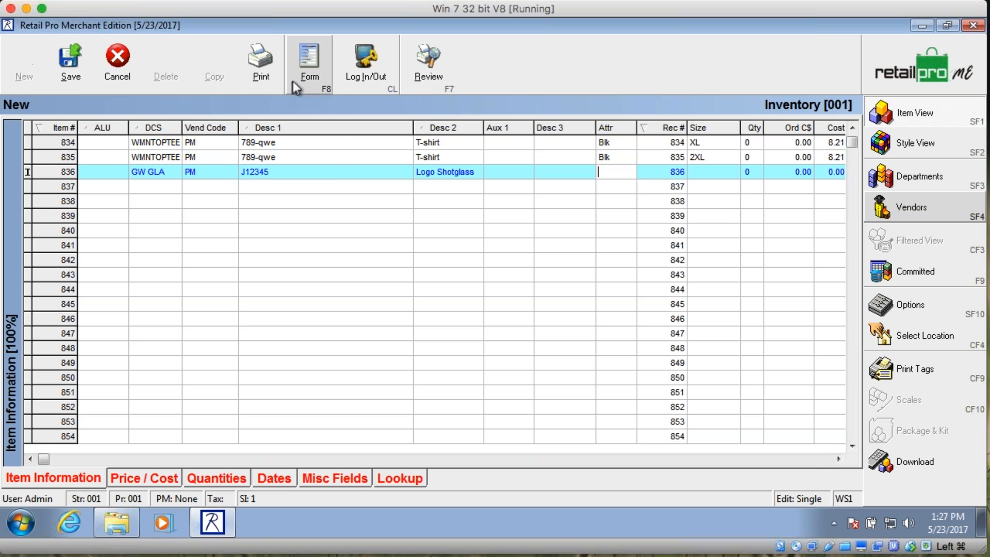
# Step: Display the new item in form view and leave its Desc 4, Attr and Size blank
pyautogui.click(308, 75)
pyautogui.click(111, 273)
pyautogui.click(110, 287)
pyautogui.click(116, 305)
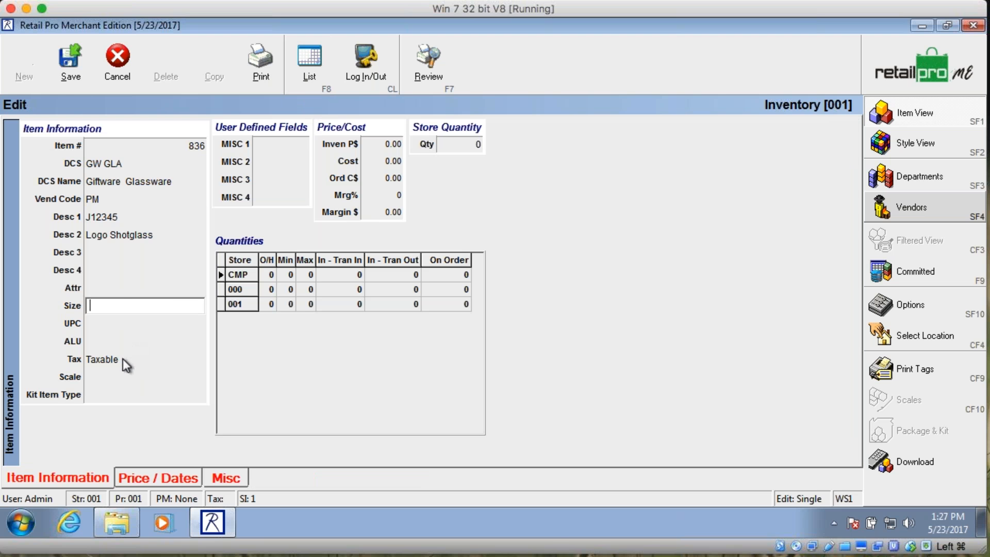
# Step: Set the shotglass item's cost to 2.35 and its inventory price to 9.99
pyautogui.click(398, 143)
pyautogui.press('Tab')
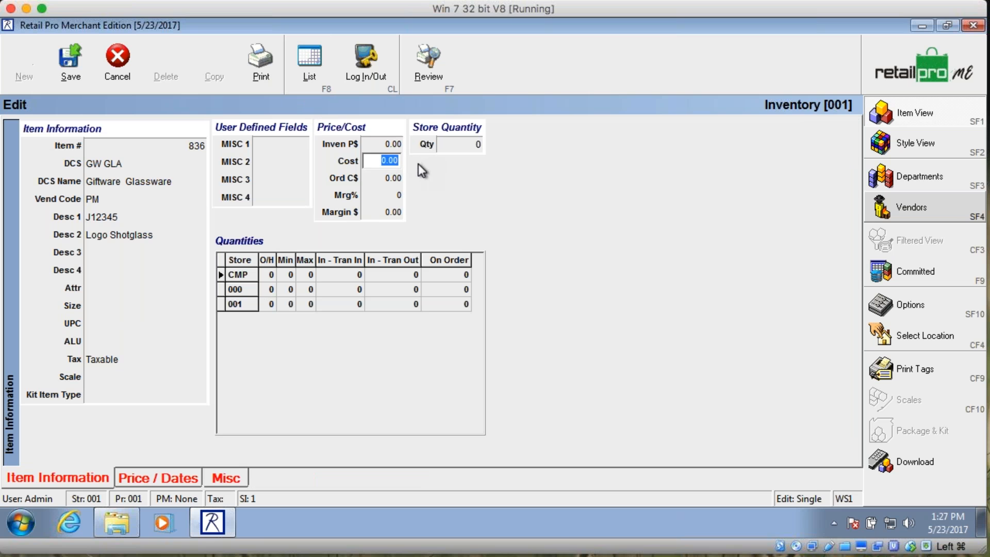
pyautogui.write('2.35')
pyautogui.press('Tab')
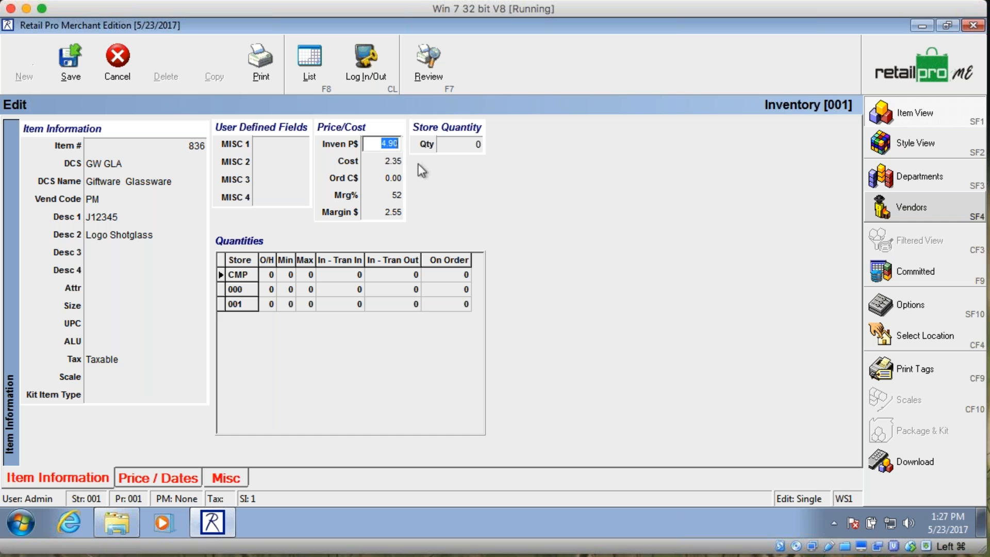
pyautogui.write('9.99')
pyautogui.press('Tab')
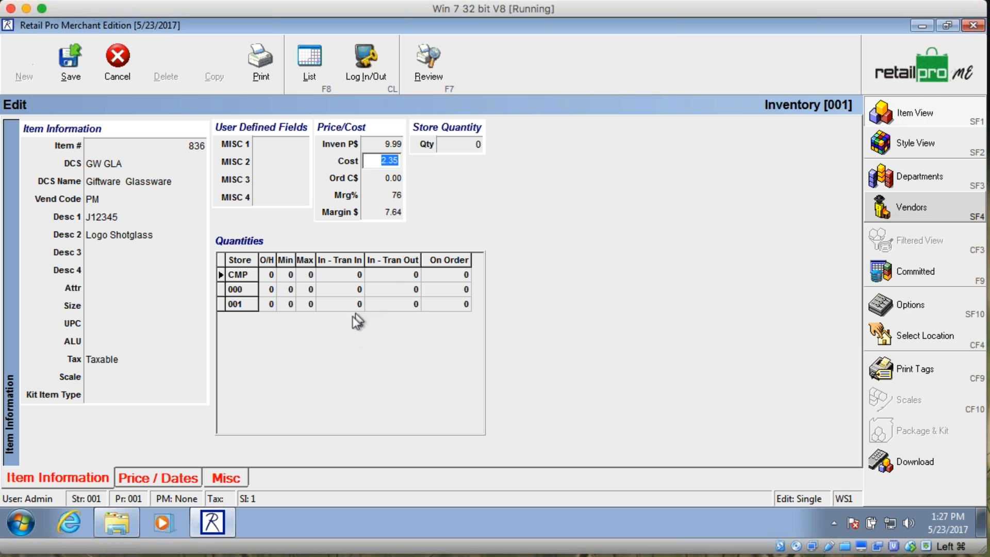
# Step: Save the shotglass item and return to the inventory list view
pyautogui.click(70, 65)
pyautogui.click(428, 305)
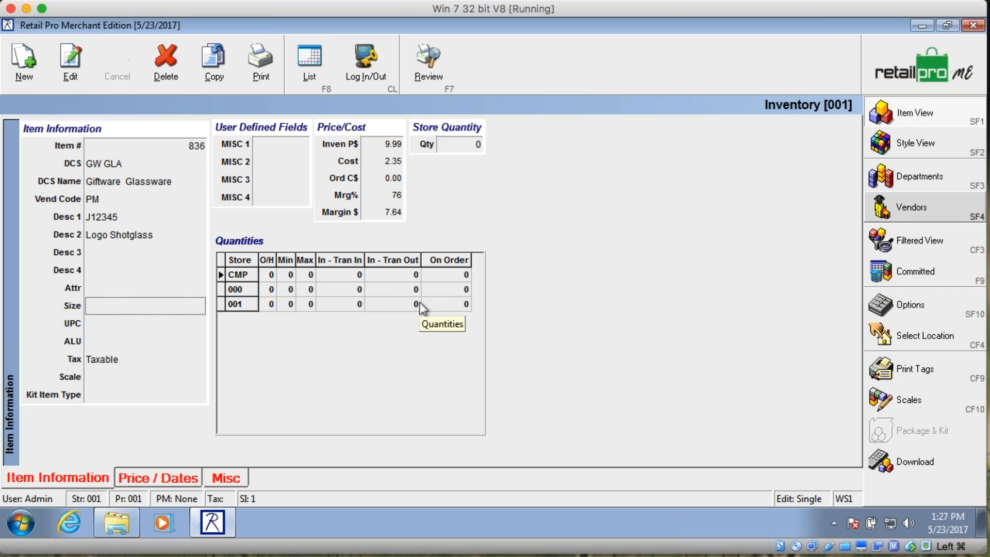
pyautogui.click(313, 75)
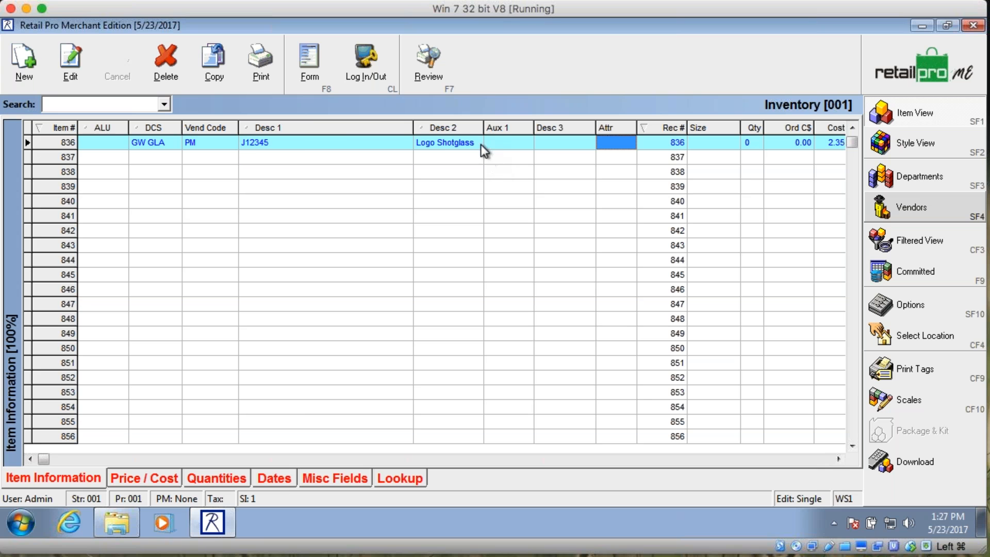
# Step: Narrow Desc 1, widen Desc 2, and reorder the columns so Qty, Cost and Inven P$ follow Size, with Desc 3 and Rec # near the end
pyautogui.moveTo(413, 128); pyautogui.dragTo(305, 128)
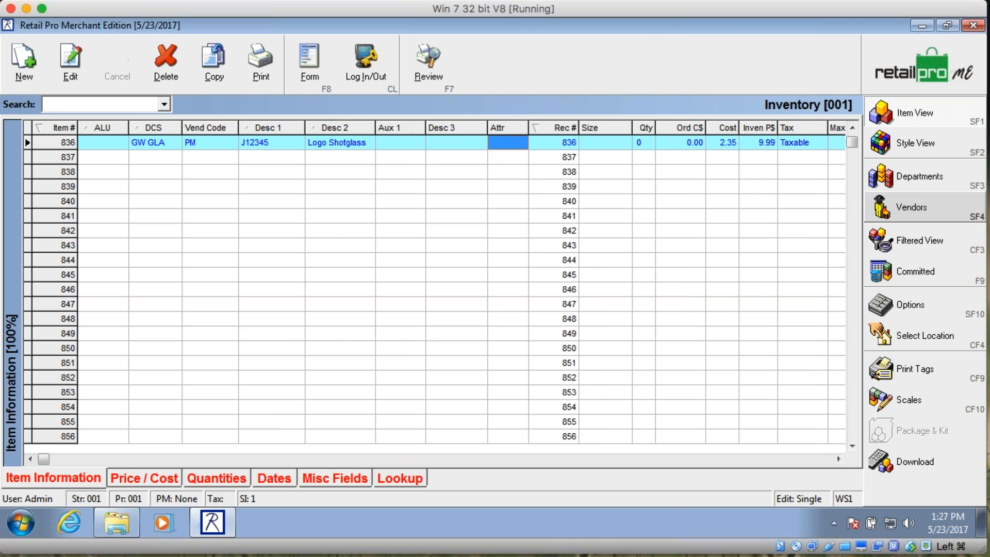
pyautogui.moveTo(375, 127); pyautogui.dragTo(408, 127)
pyautogui.moveTo(766, 132); pyautogui.dragTo(940, 140)
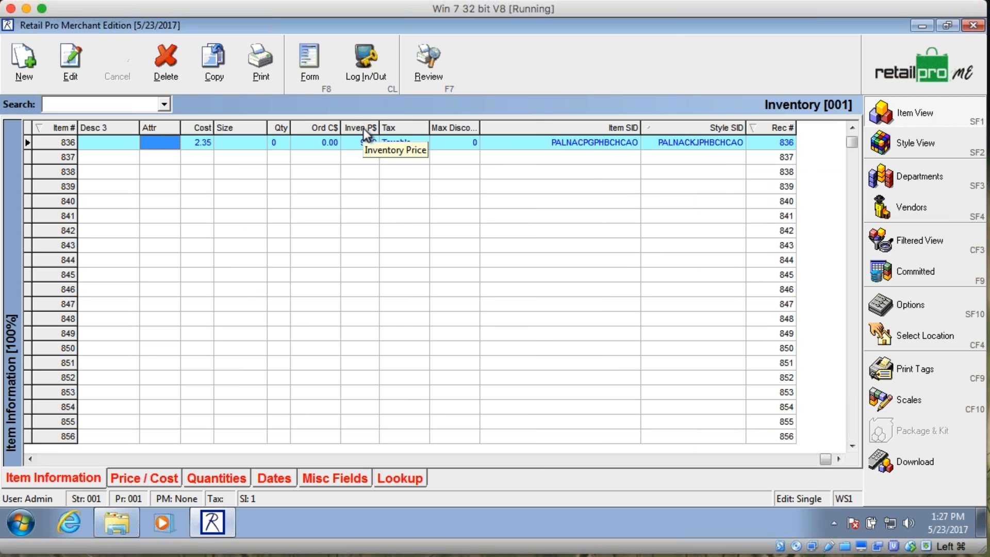
pyautogui.moveTo(363, 126); pyautogui.dragTo(190, 129)
pyautogui.moveTo(106, 126); pyautogui.dragTo(513, 130)
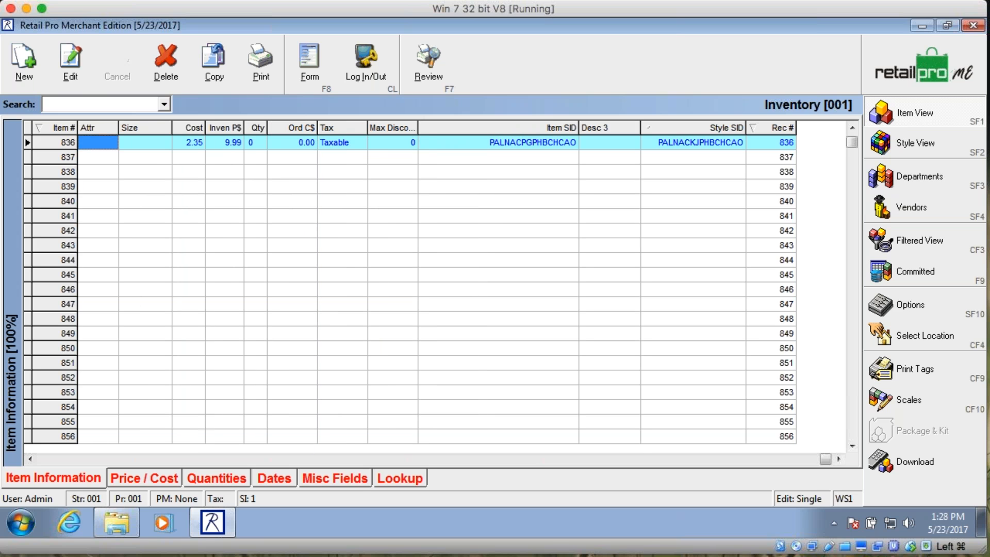
pyautogui.moveTo(261, 129); pyautogui.dragTo(193, 129)
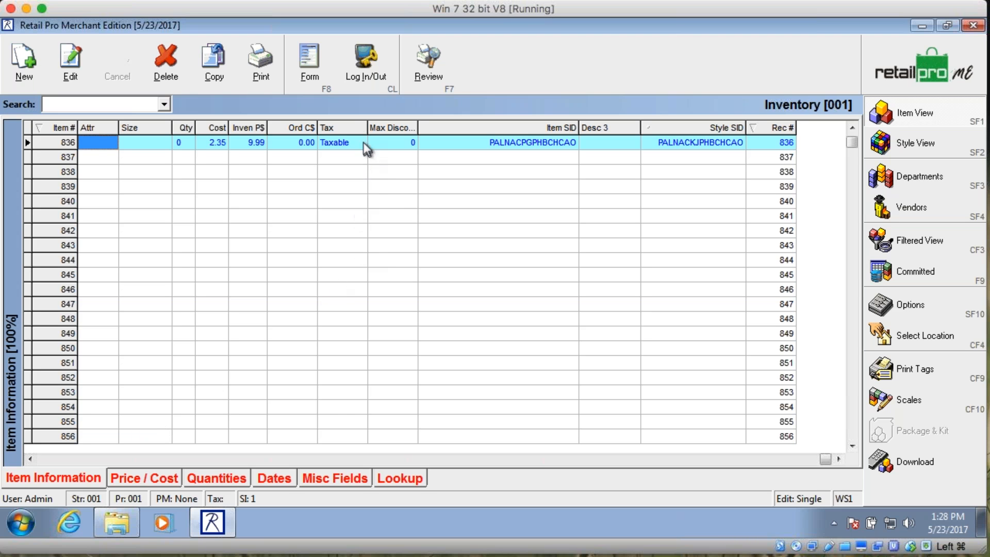
# Step: Add the Mrg% column to the Item Information page of the inventory list through the Page Manager
pyautogui.rightClick(358, 126)
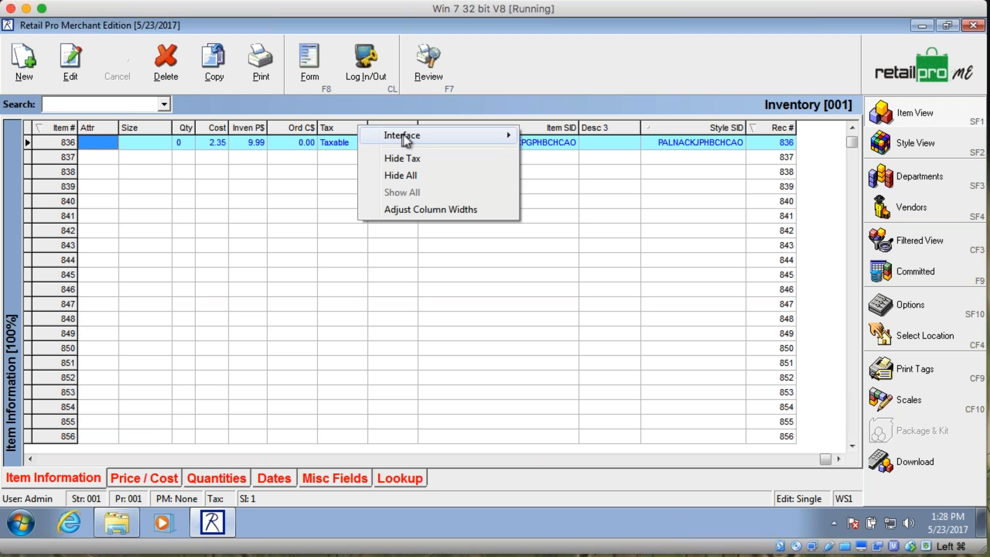
pyautogui.moveTo(412, 134)
pyautogui.click(557, 152)
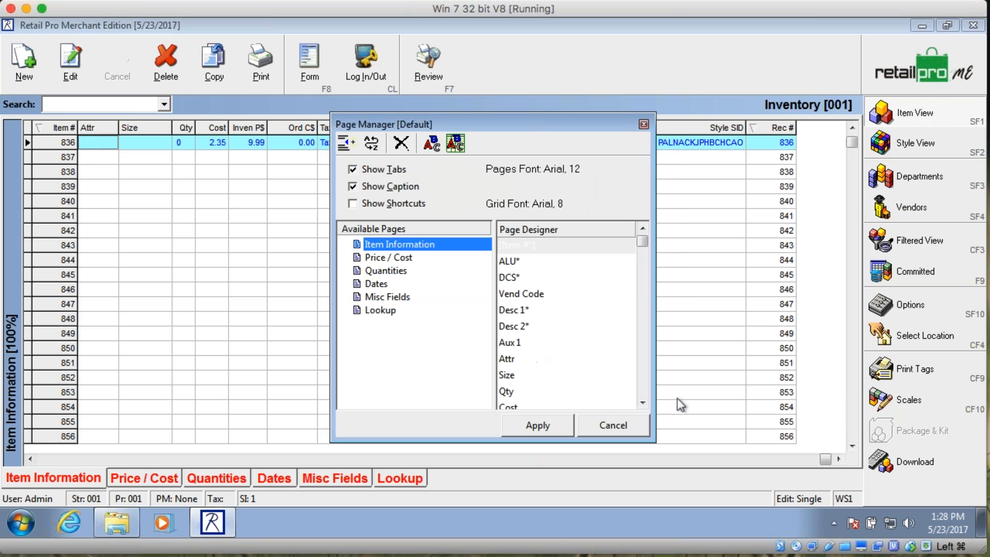
pyautogui.click(645, 404)
pyautogui.click(643, 402)
pyautogui.click(643, 403)
pyautogui.click(643, 403)
pyautogui.click(643, 403)
pyautogui.click(644, 403)
pyautogui.click(643, 403)
pyautogui.click(643, 402)
pyautogui.click(643, 403)
pyautogui.click(645, 403)
pyautogui.click(510, 342)
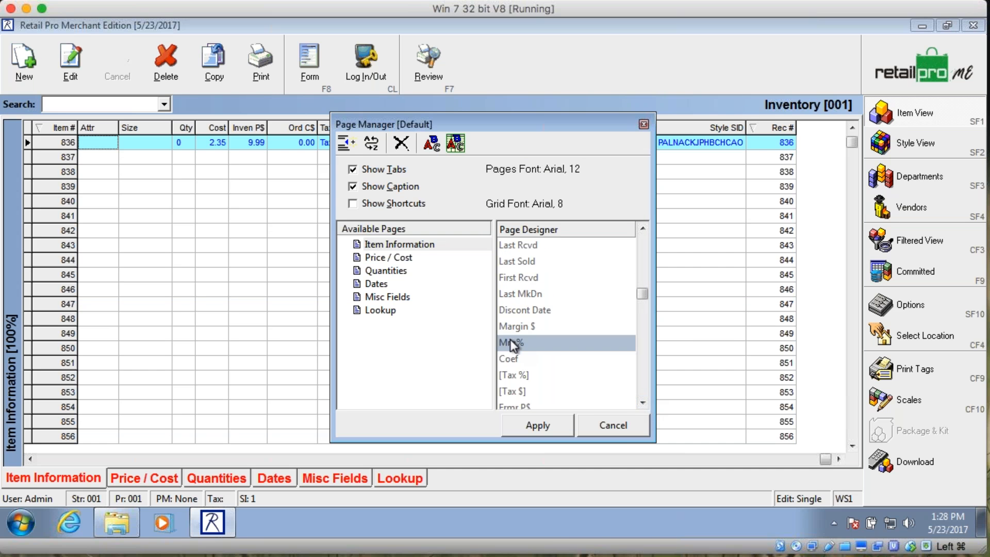
pyautogui.click(547, 431)
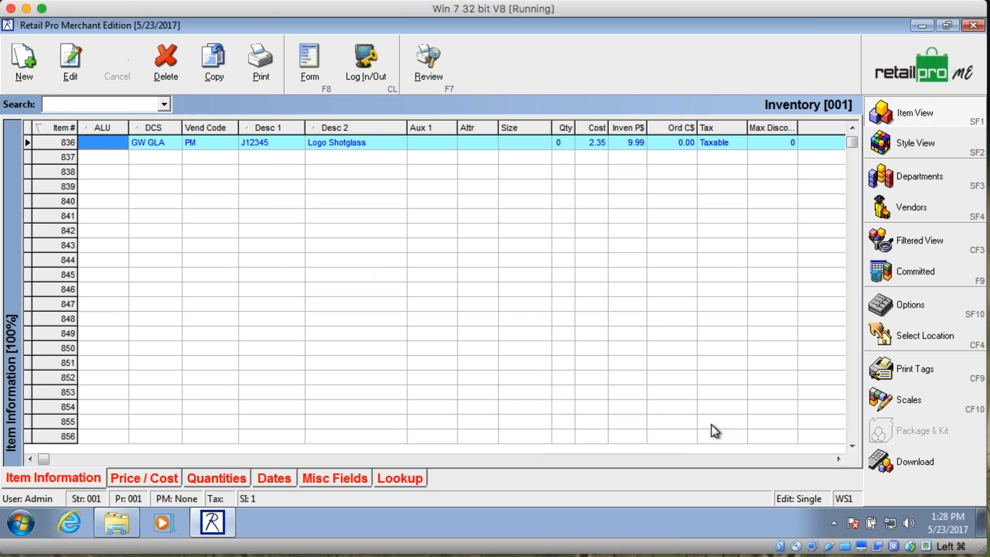
# Step: Move the Mrg% column directly after Inven P$ in the inventory list
pyautogui.click(805, 459)
pyautogui.moveTo(784, 127); pyautogui.dragTo(263, 129)
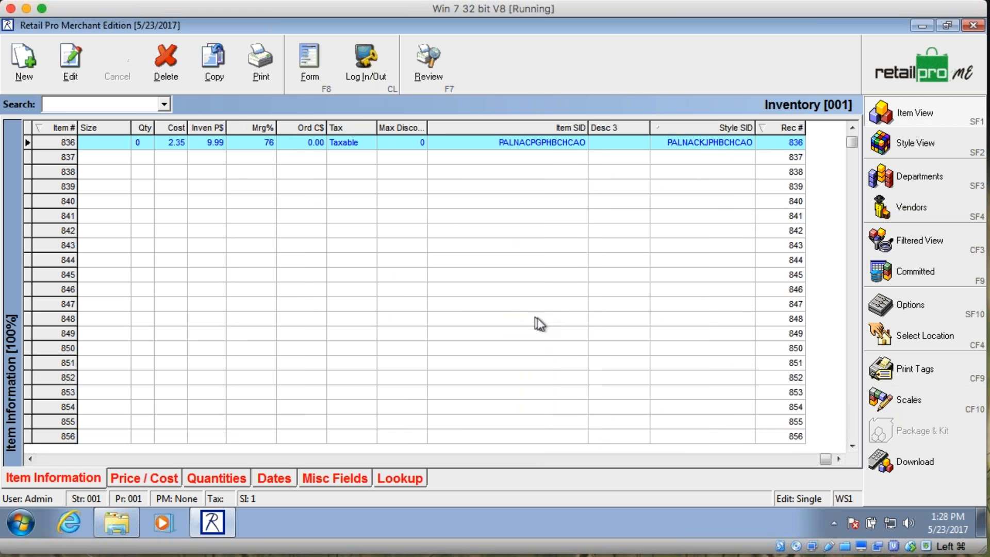
pyautogui.click(39, 459)
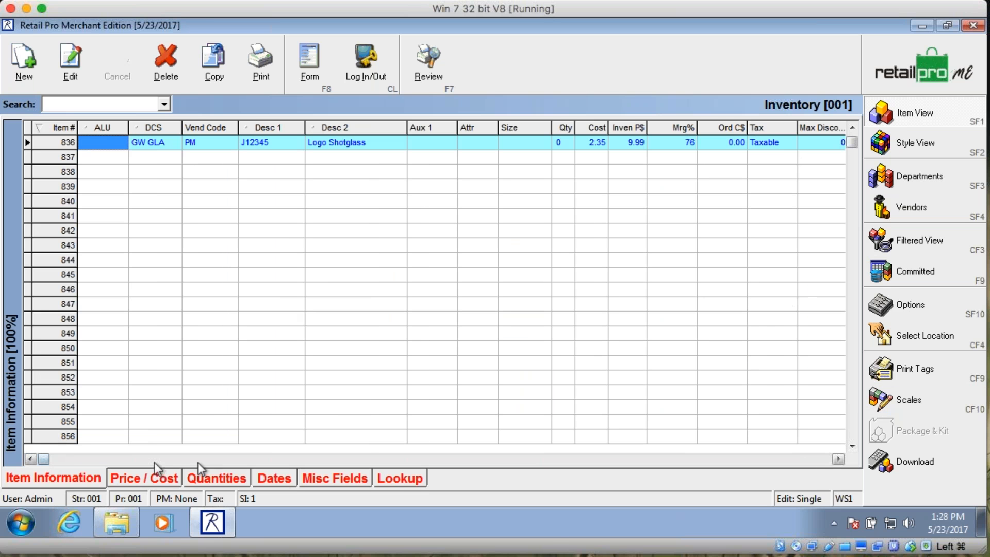
# Step: Leave the inventory list for the home page outline and highlight the Non-Inventory topic under Advanced Inventory
pyautogui.click(682, 141)
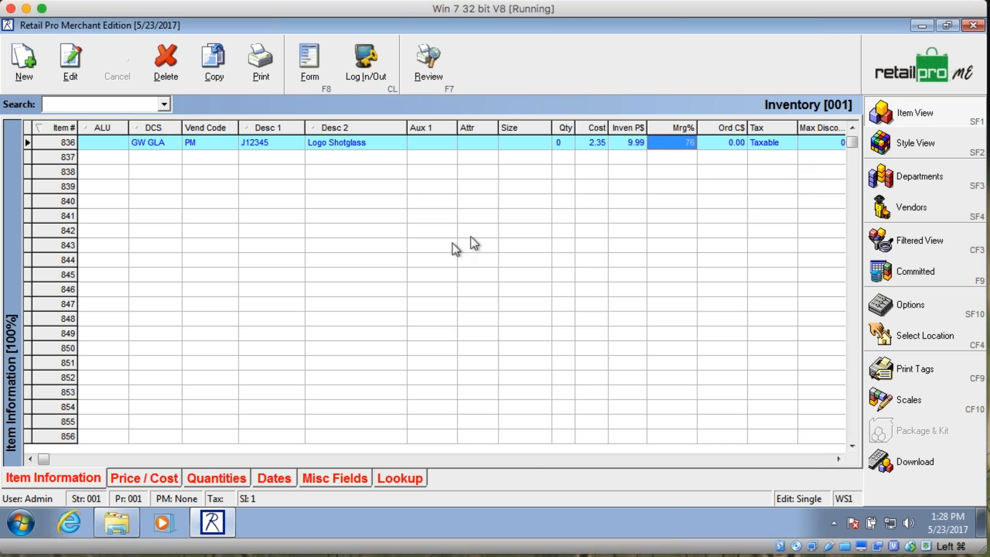
pyautogui.click(176, 144)
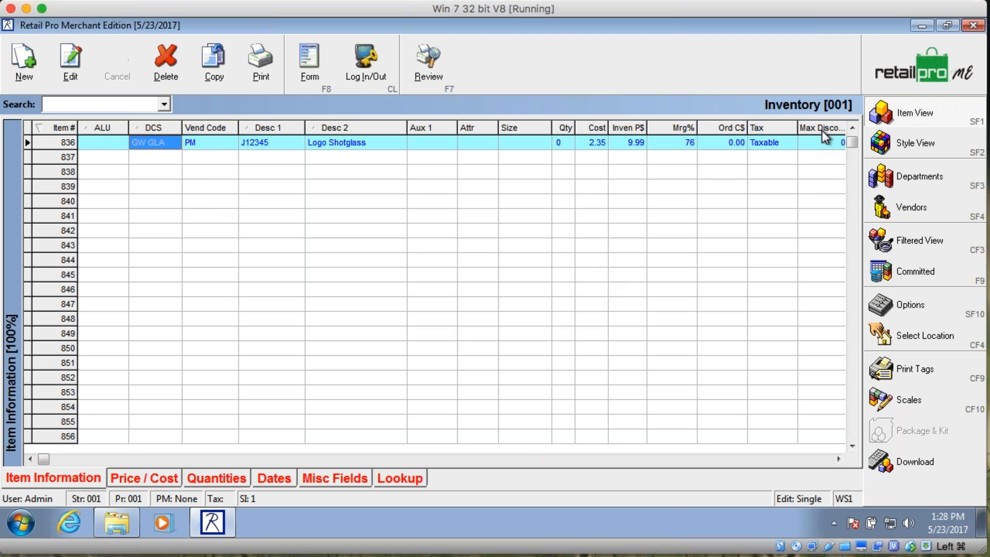
pyautogui.click(894, 74)
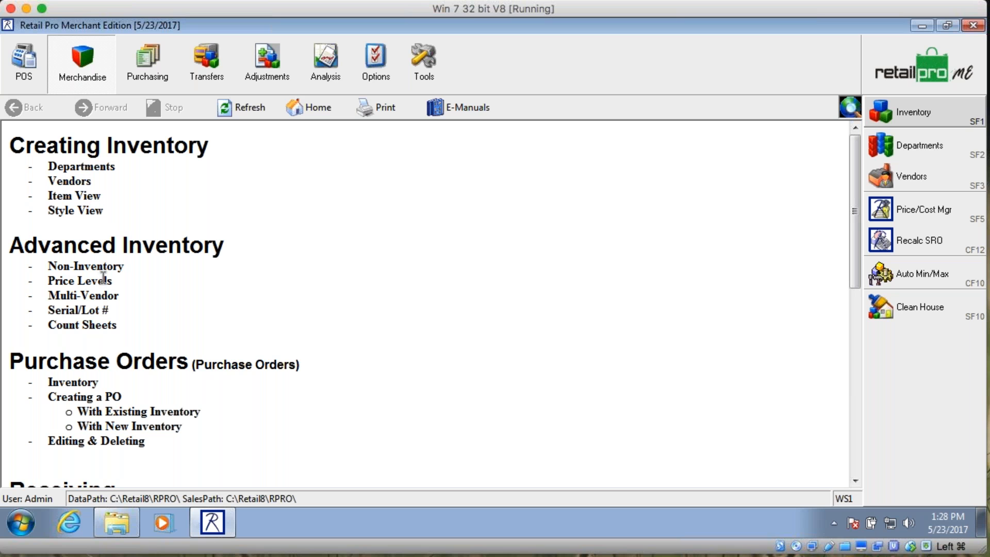
pyautogui.moveTo(50, 266); pyautogui.dragTo(125, 267)
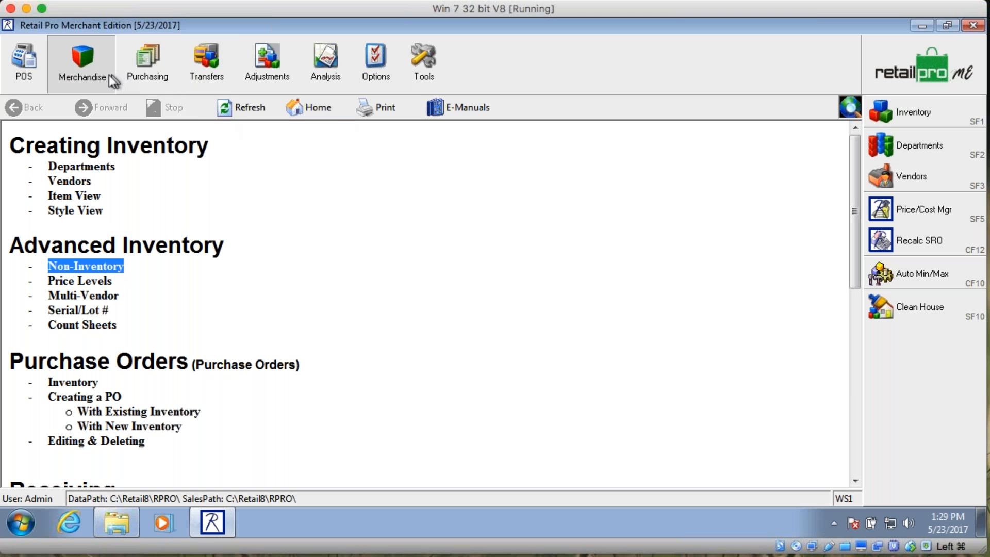
# Step: Reopen Inventory, start another new item and open the department lookup for its DCS
pyautogui.click(939, 113)
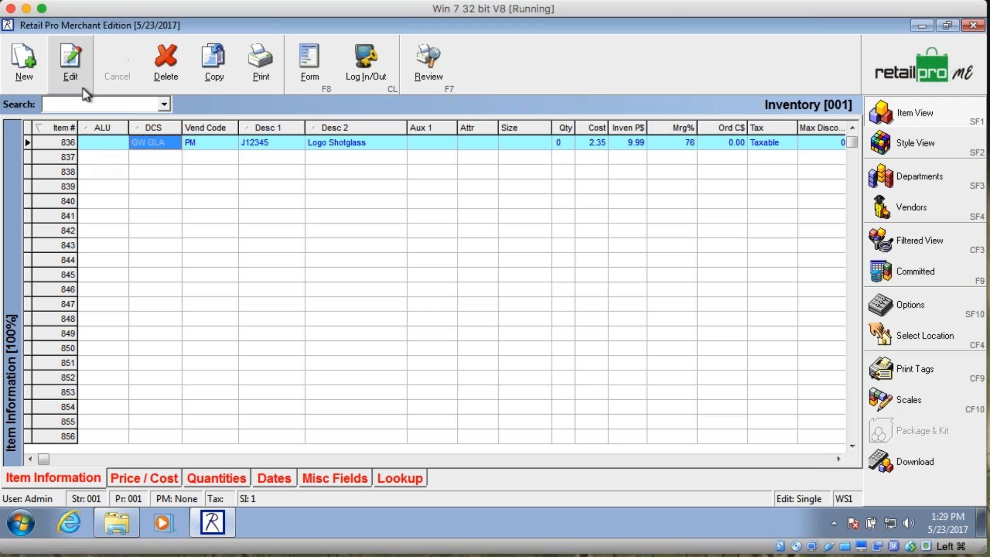
pyautogui.click(24, 61)
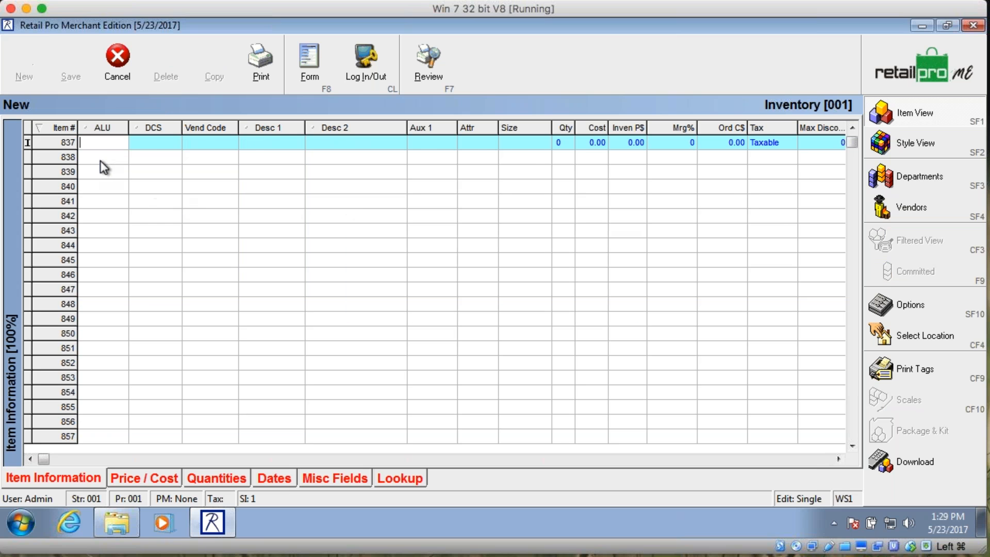
pyautogui.click(145, 145)
pyautogui.click(177, 143)
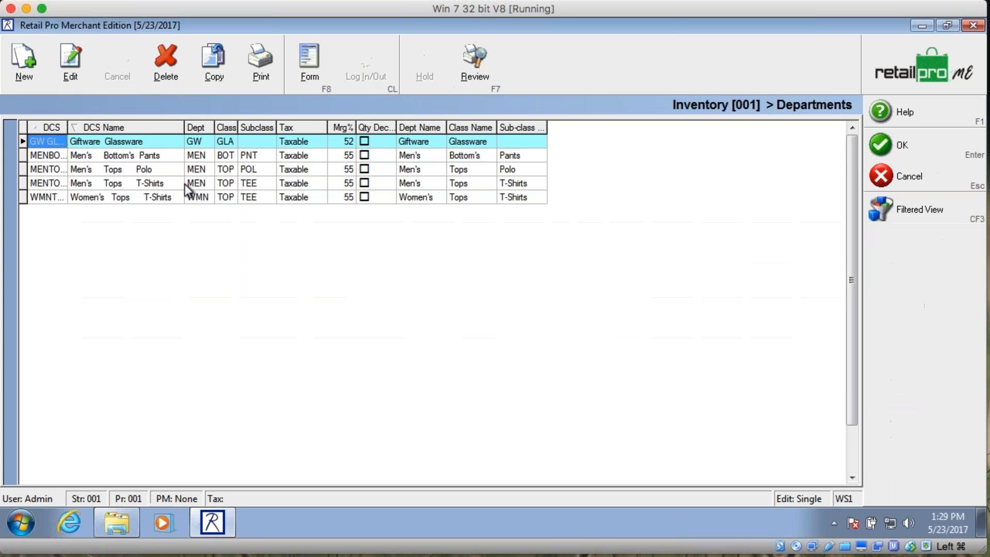
# Step: Create a new department with Dept code OPS and Class code WAX, leaving the Subclass code blank
pyautogui.click(26, 67)
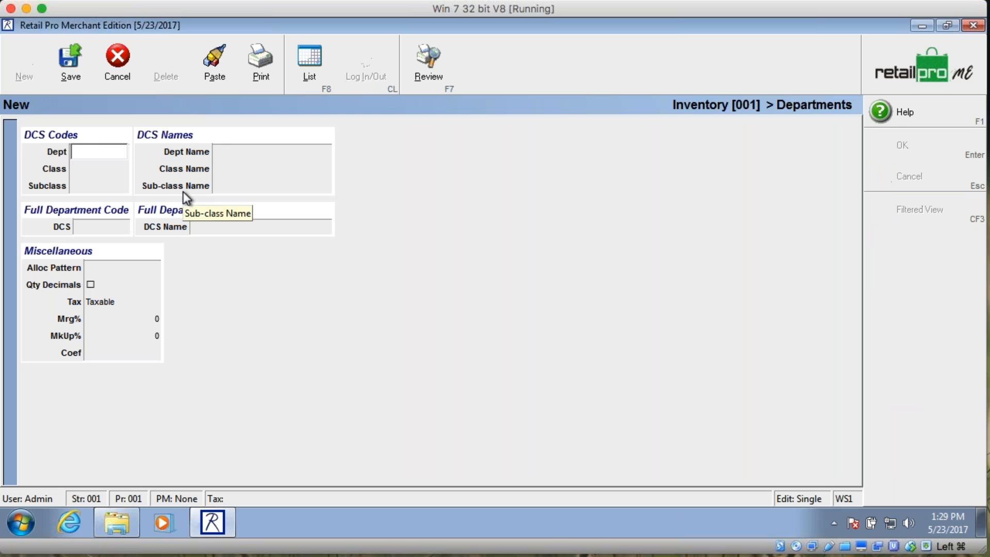
pyautogui.write('Ops')
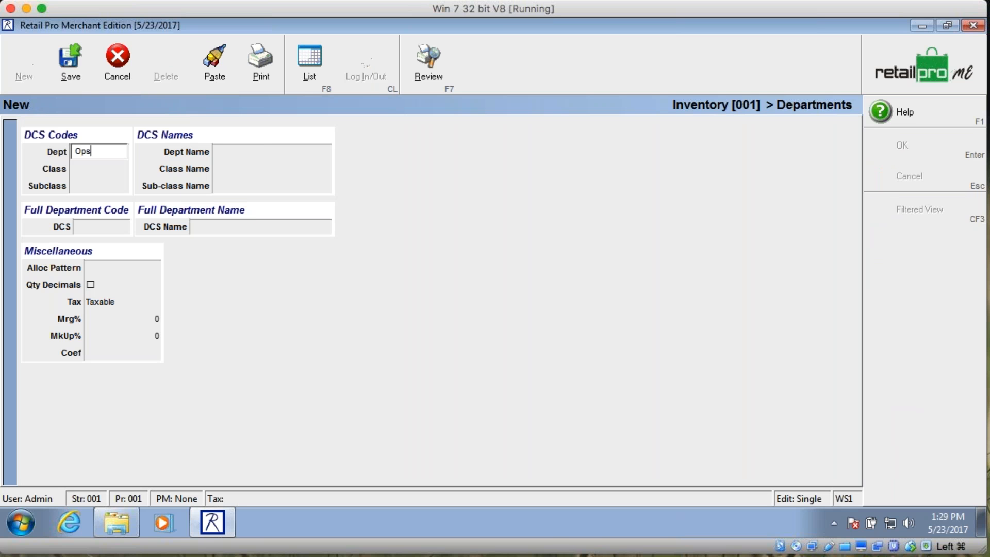
pyautogui.press('Tab')
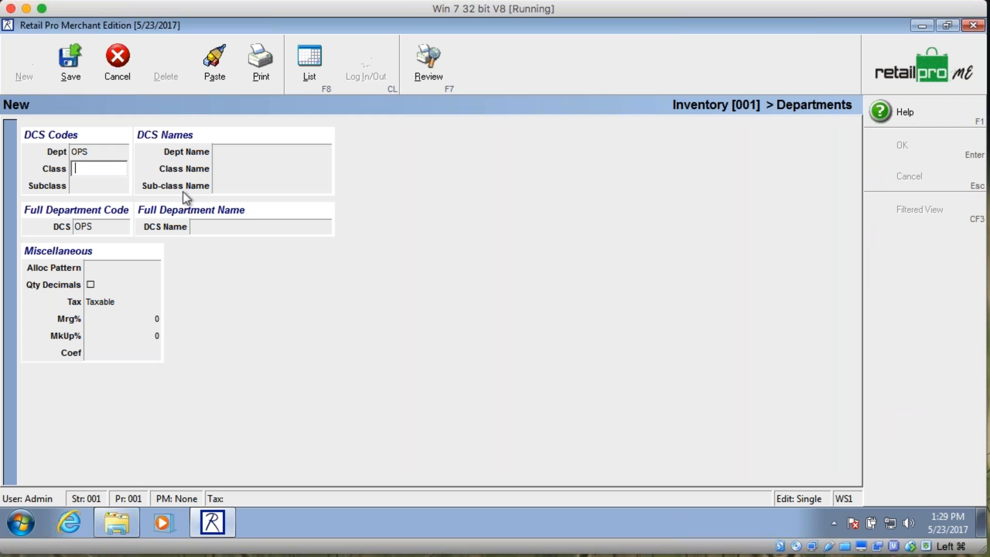
pyautogui.write('Wax')
pyautogui.press('Tab')
pyautogui.press('Tab')
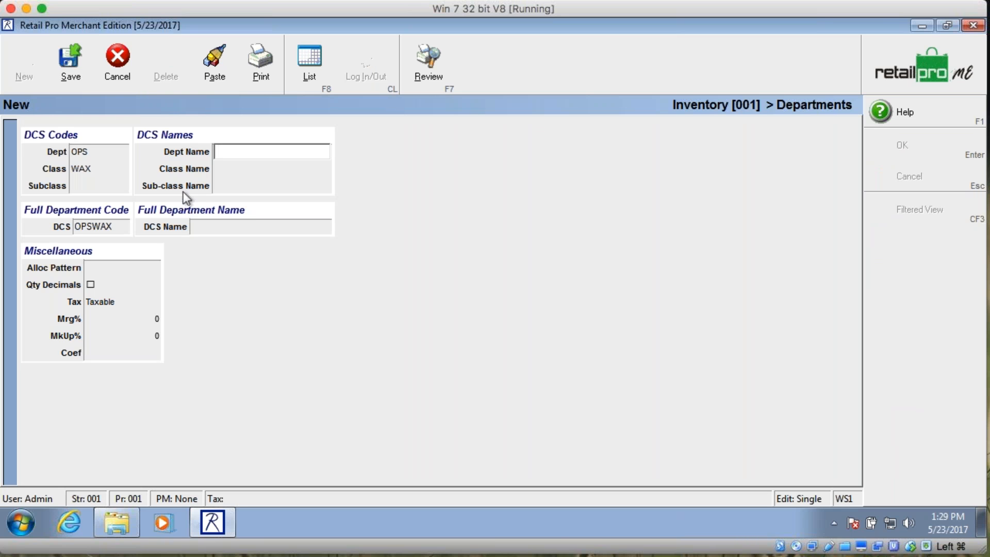
# Step: Name the new department Operations and its class Ski Waxing
pyautogui.write('Operations')
pyautogui.press('Tab')
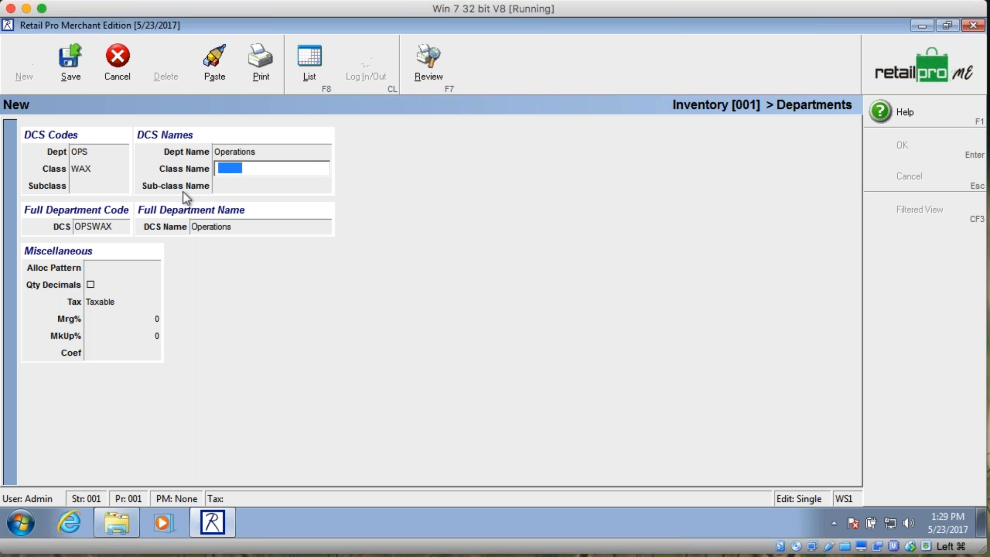
pyautogui.write('Ski Waxing')
pyautogui.press('Tab')
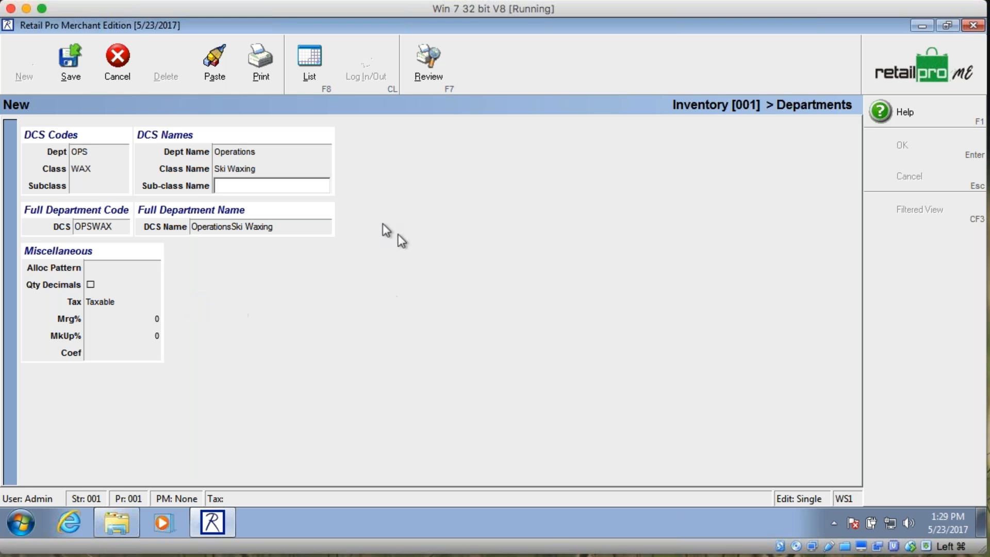
# Step: Save the Operations Ski Waxing department and assign it as the DCS of the new inventory item
pyautogui.click(71, 65)
pyautogui.click(441, 304)
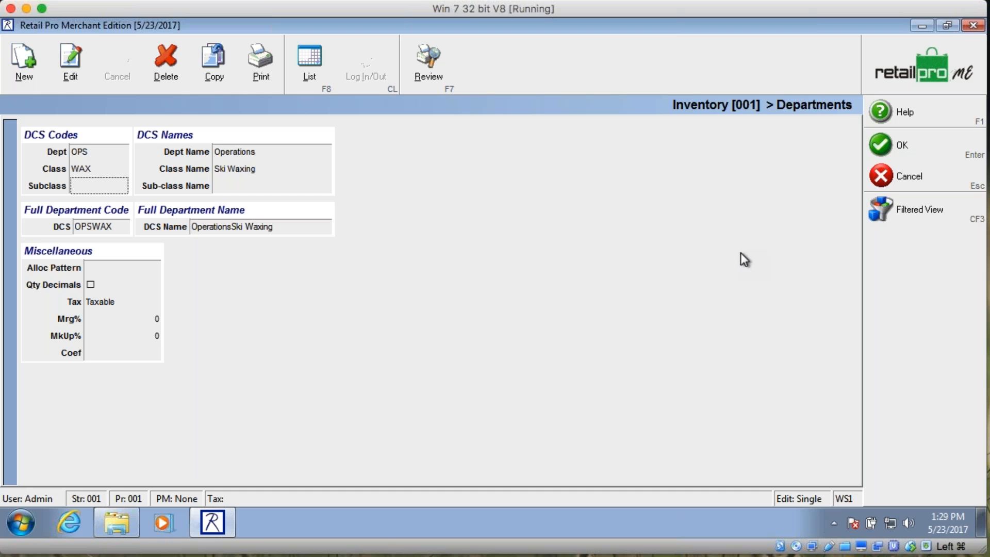
pyautogui.click(890, 149)
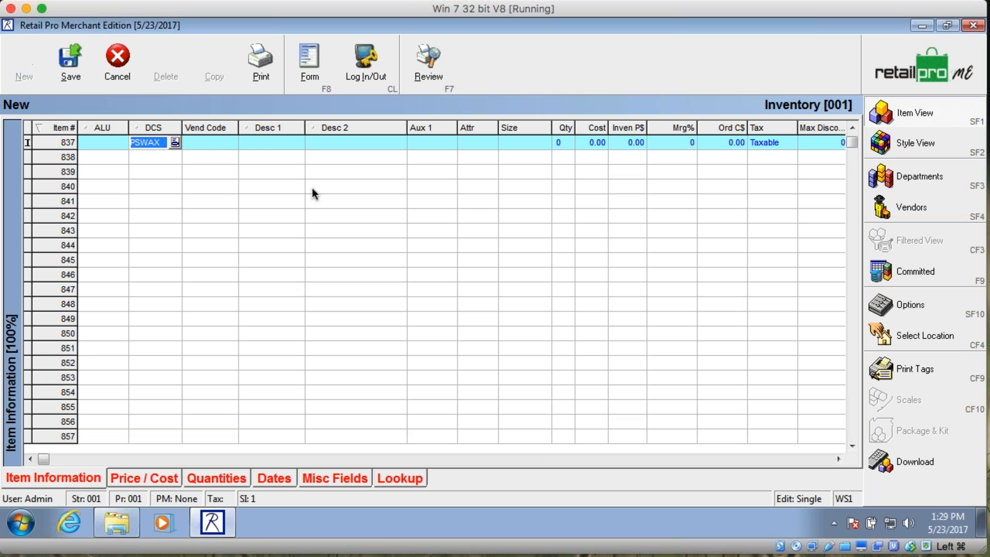
# Step: Describe the new item with Desc 1 BHD001 and Desc 2 Ski Wax, leaving the vendor code blank
pyautogui.click(218, 140)
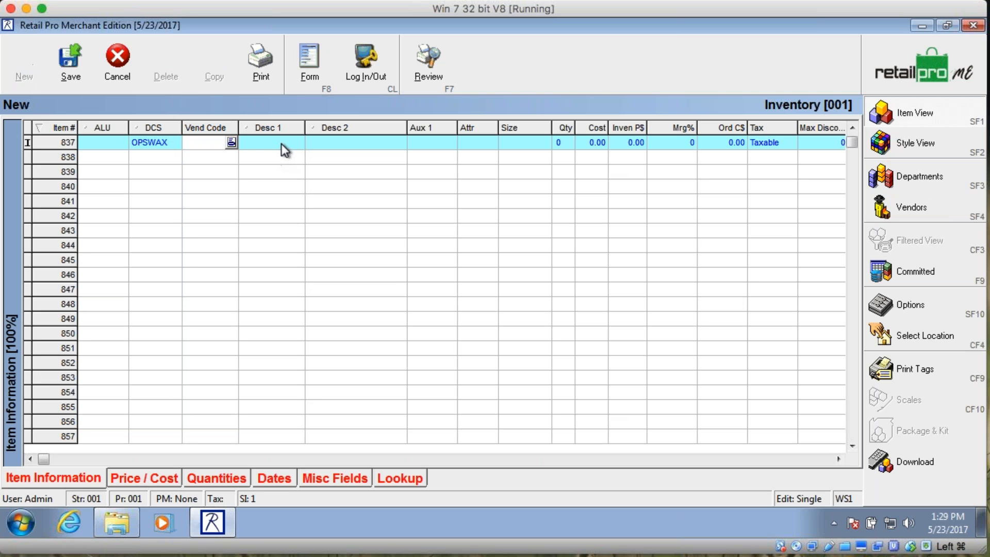
pyautogui.click(281, 143)
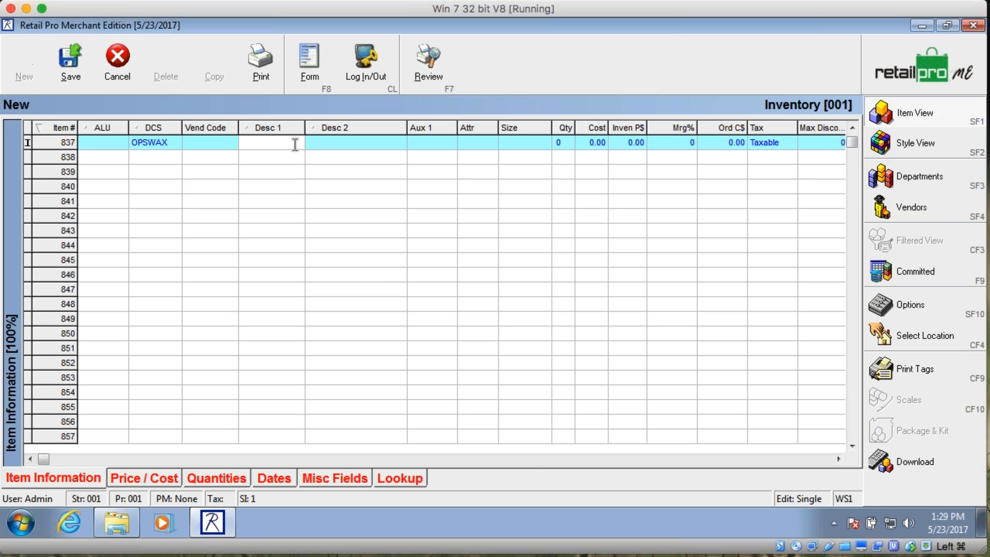
pyautogui.write('BHD001')
pyautogui.press('Tab')
pyautogui.write('Sk')
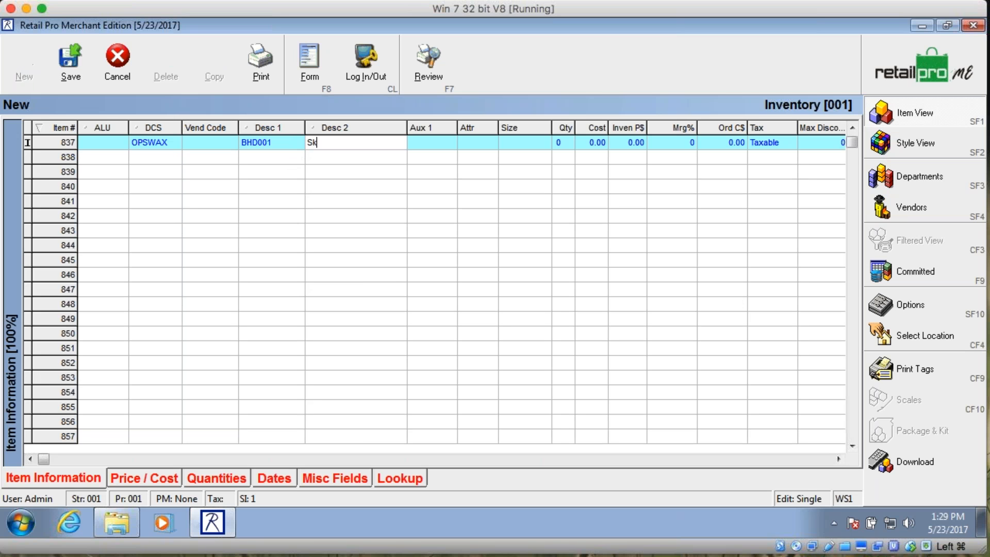
pyautogui.write('i Wax')
# Step: Set the Ski Wax item's inventory price to 20.00, leaving its quantity and cost at zero
pyautogui.press('Tab')
pyautogui.press('Tab')
pyautogui.press('Tab')
pyautogui.press('Tab')
pyautogui.press('Tab')
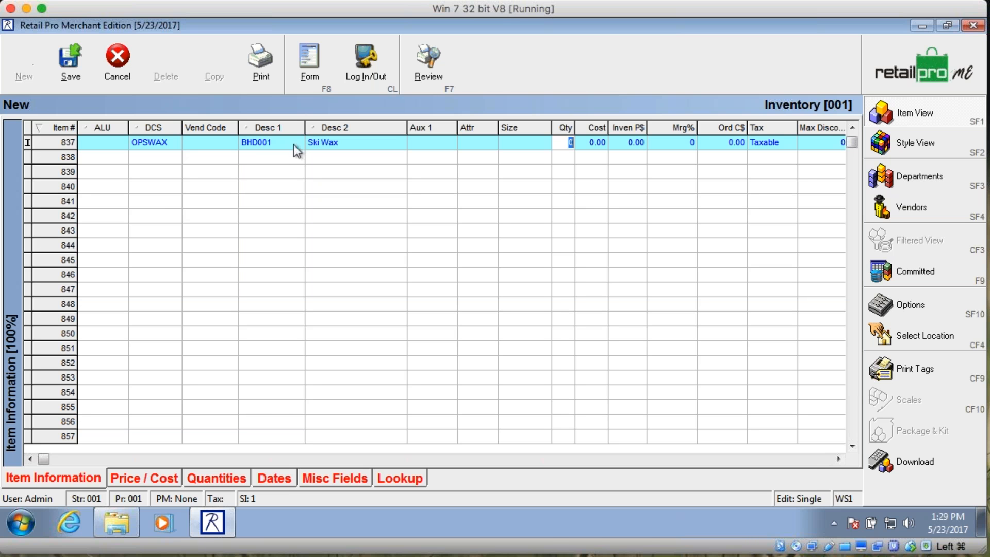
pyautogui.press('Tab')
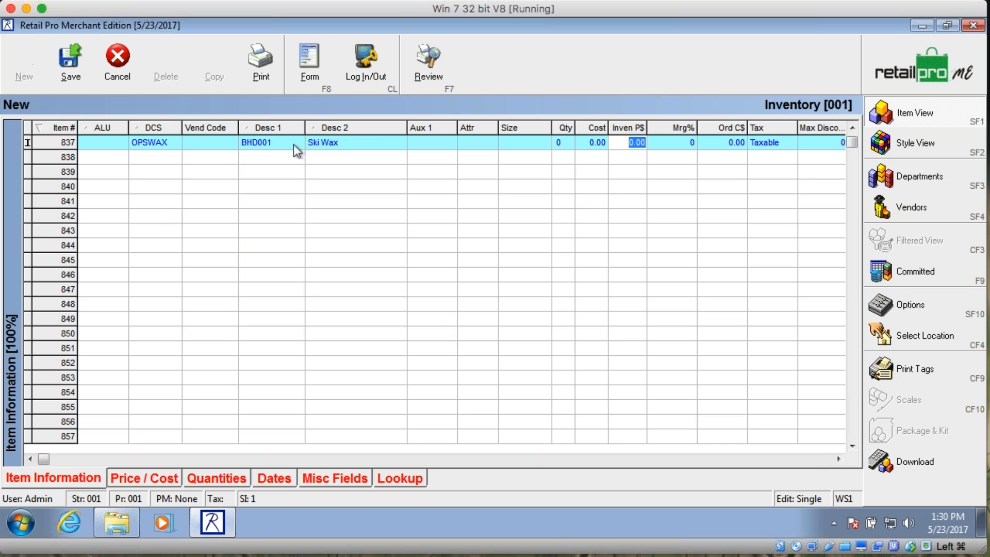
pyautogui.write('20')
pyautogui.press('Tab')
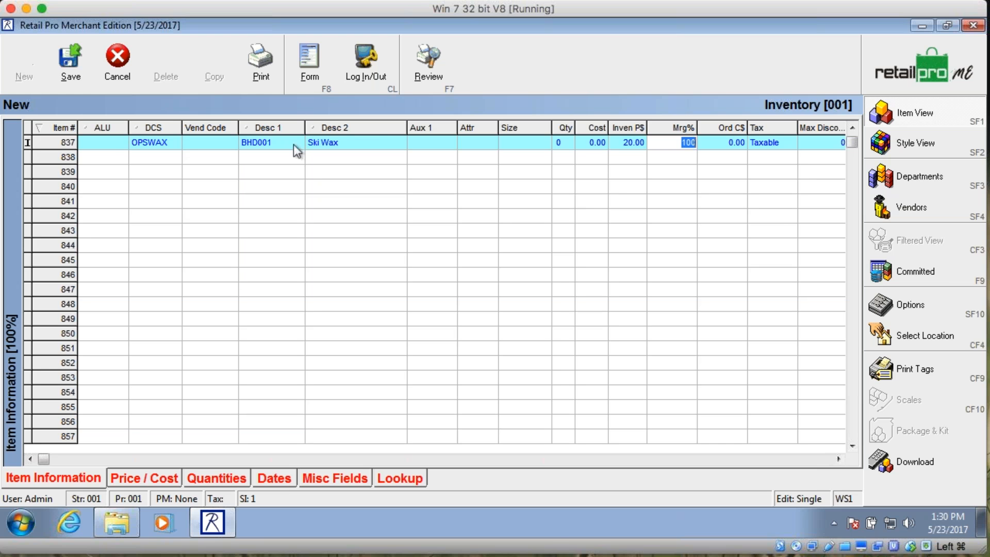
# Step: Check the Ski Wax item in form view, return to the list and save the item
pyautogui.click(309, 77)
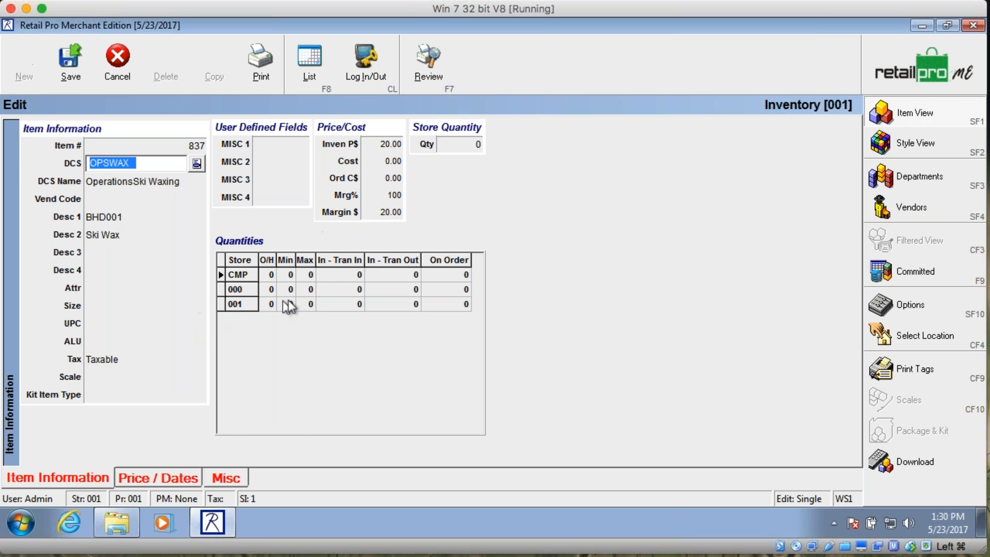
pyautogui.click(318, 73)
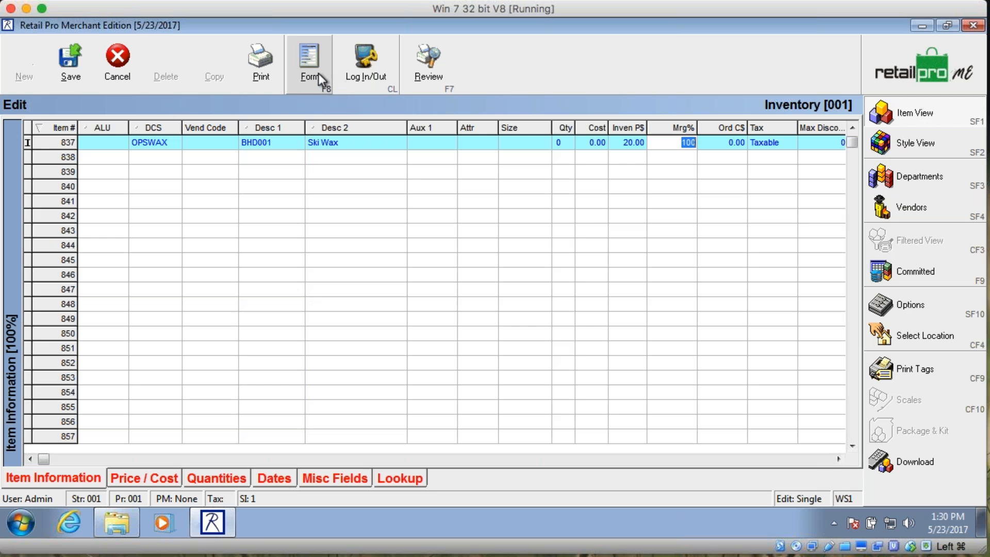
pyautogui.click(61, 73)
pyautogui.click(438, 303)
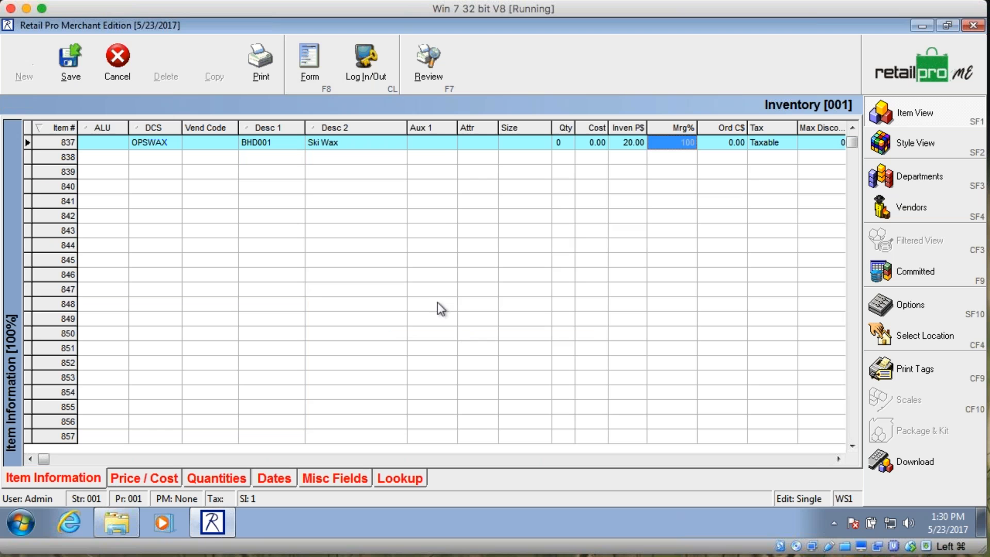
# Step: Add the Non-Inventory column to the Item Information page with the Page Manager and bring that column into view
pyautogui.rightClick(432, 128)
pyautogui.moveTo(567, 137)
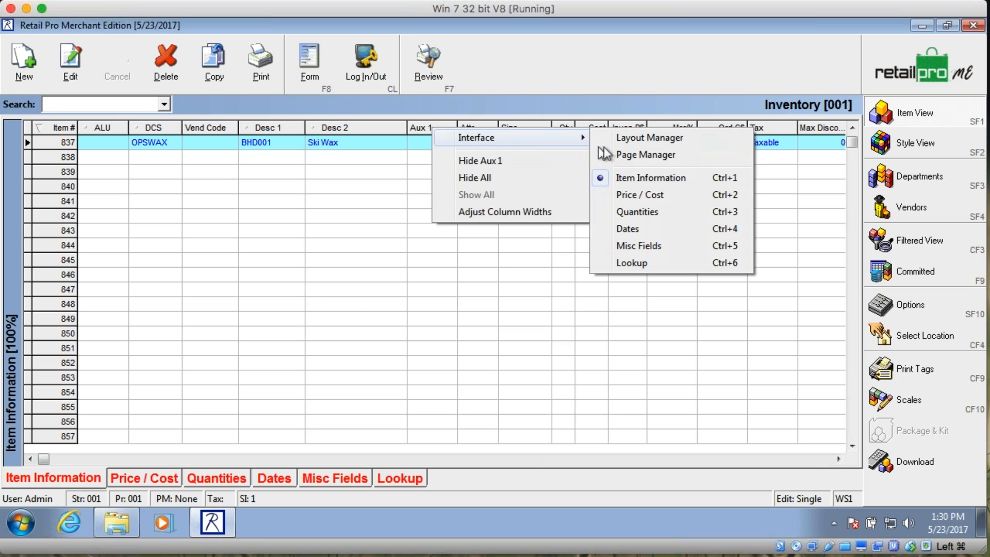
pyautogui.click(657, 154)
pyautogui.click(637, 386)
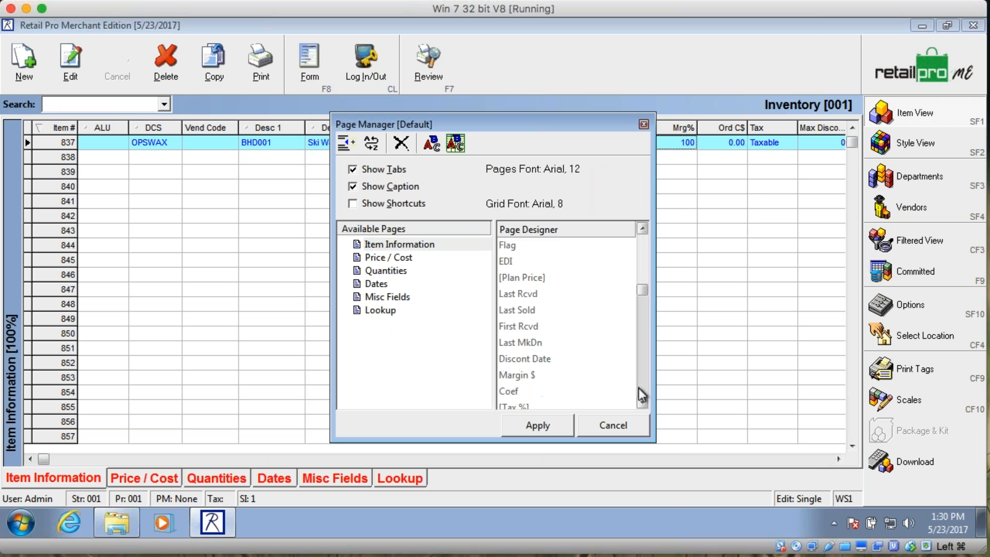
pyautogui.click(564, 310)
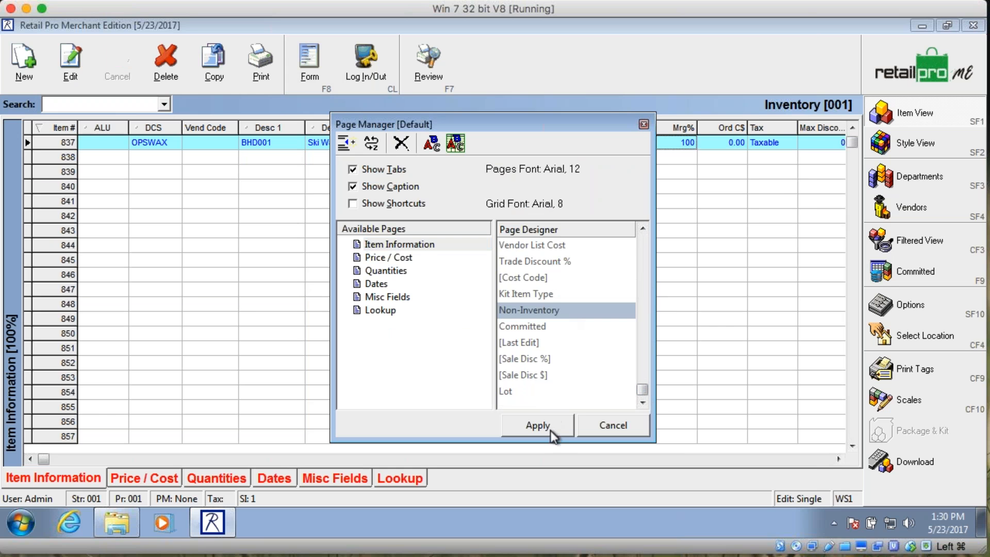
pyautogui.doubleClick(543, 312)
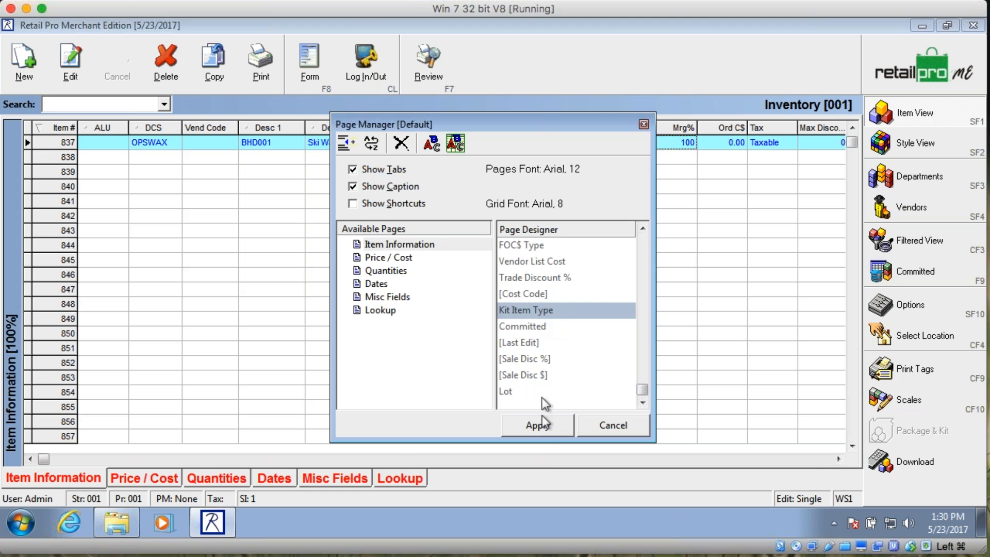
pyautogui.click(539, 425)
pyautogui.click(818, 459)
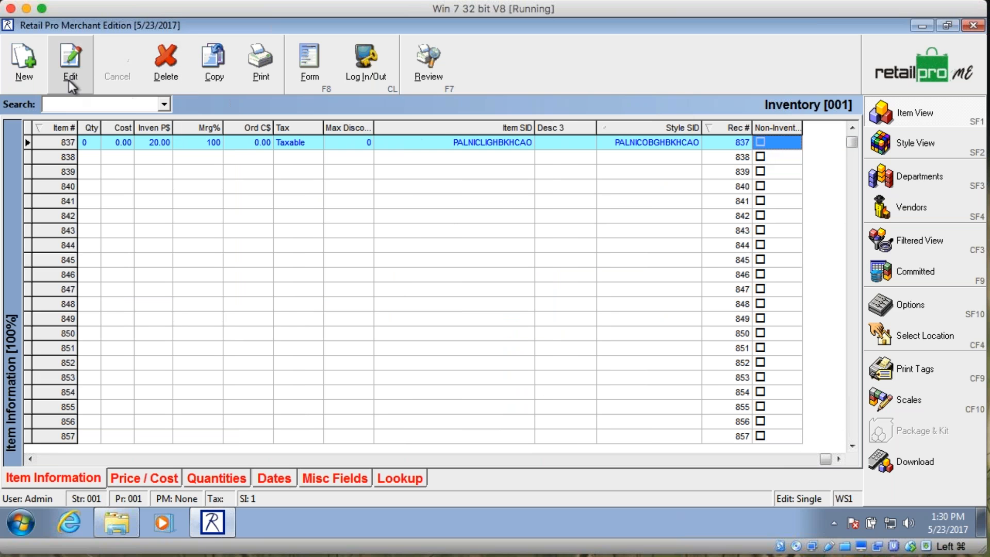
# Step: Flag the Ski Wax item as Non-Inventory and save the change
pyautogui.click(71, 60)
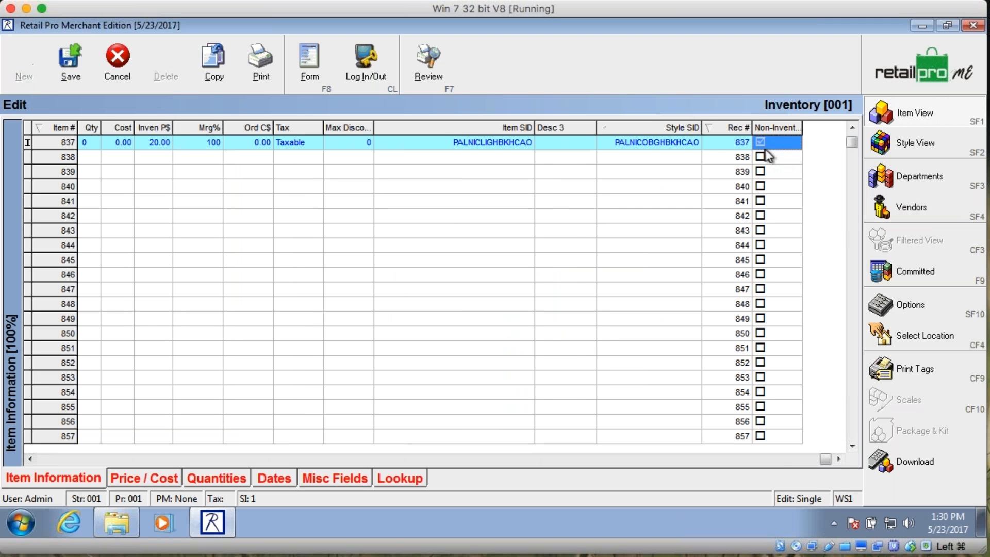
pyautogui.click(692, 143)
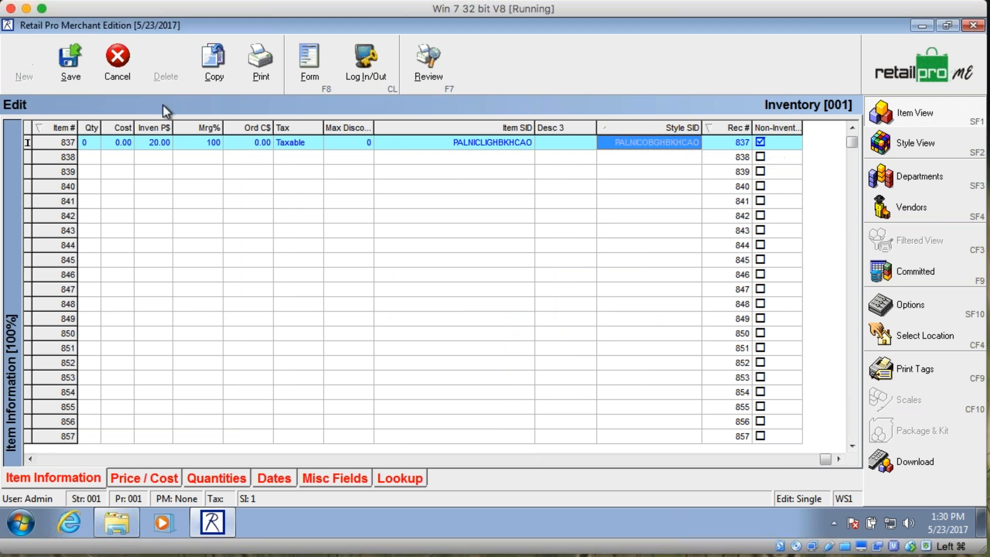
pyautogui.click(70, 65)
pyautogui.click(454, 313)
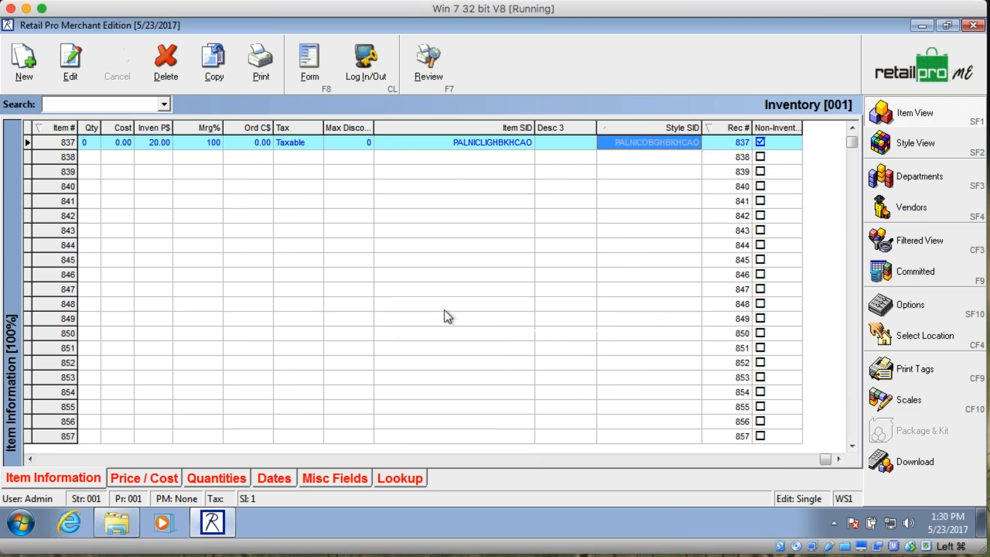
# Step: Leave the inventory list for the home page outline and highlight the Price Levels topic under Advanced Inventory
pyautogui.click(91, 146)
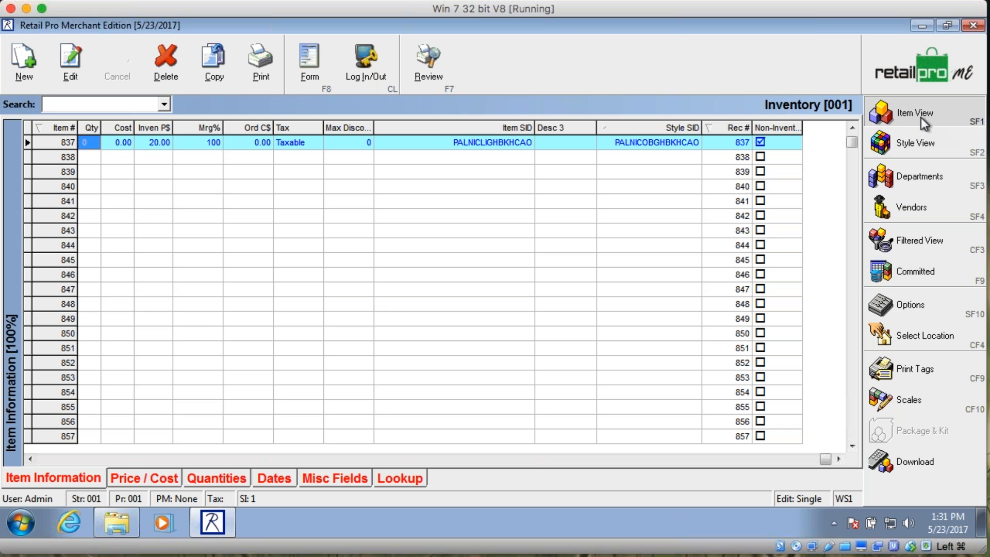
pyautogui.click(914, 75)
pyautogui.moveTo(112, 281); pyautogui.dragTo(31, 285)
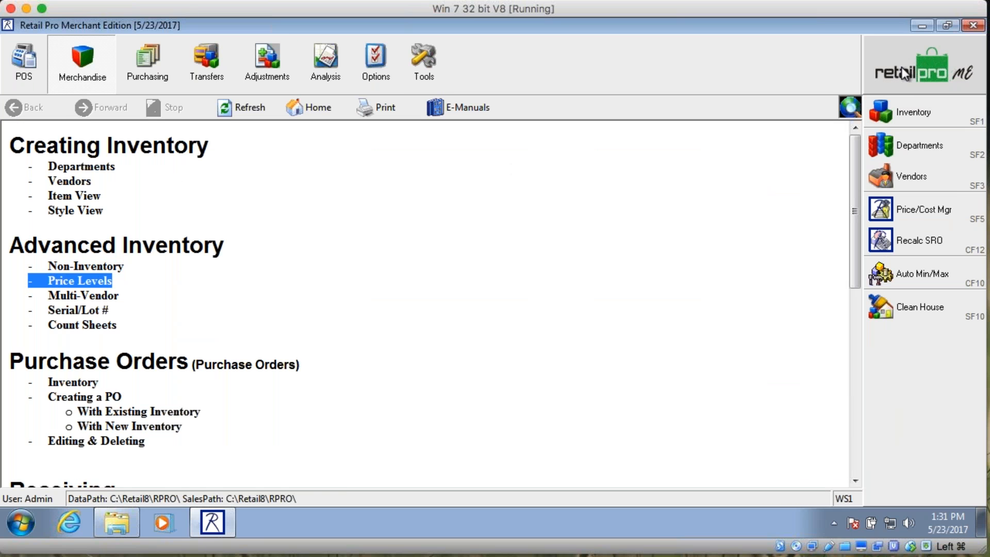
# Step: Reopen Inventory and show the price levels of item 835, the black 2XL T-shirt, in form view
pyautogui.click(897, 113)
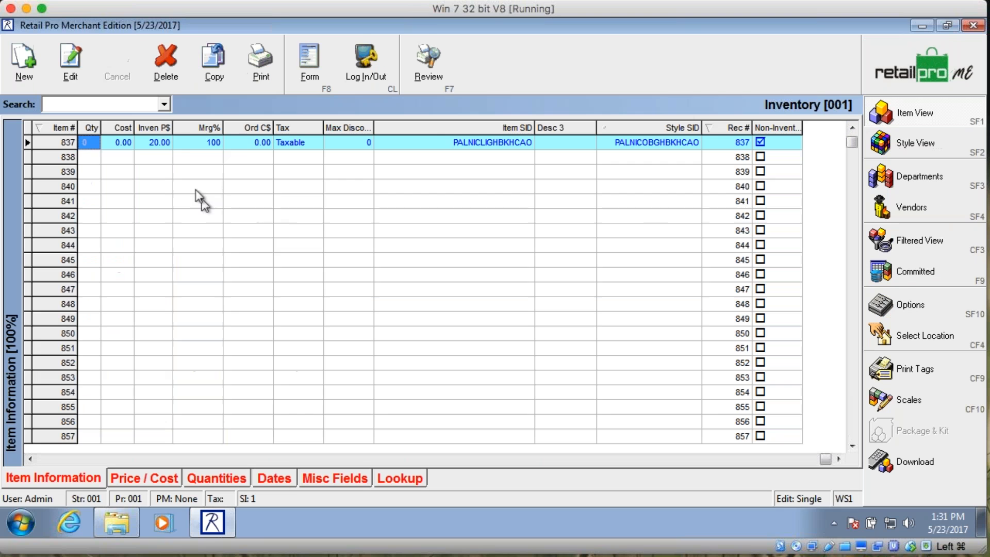
pyautogui.click(852, 127)
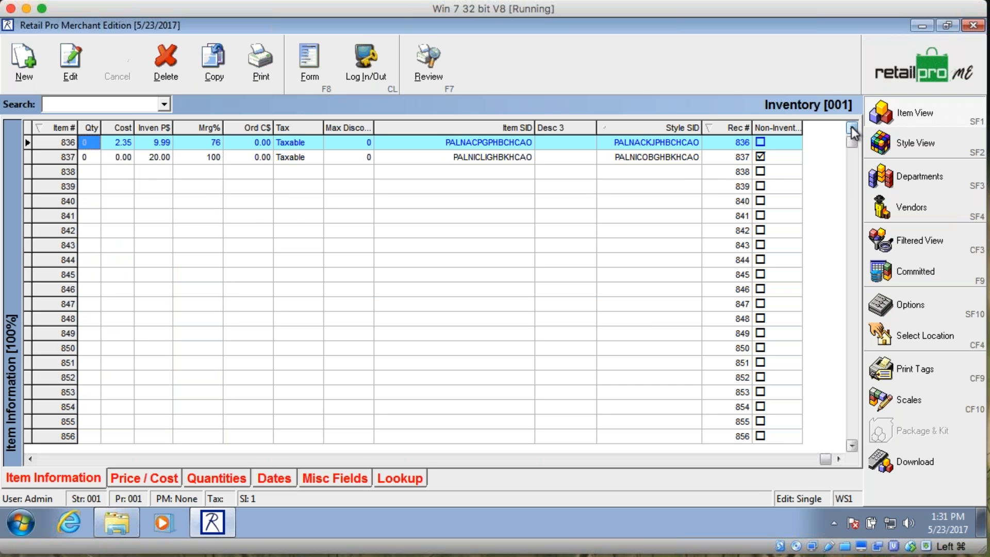
pyautogui.click(852, 127)
pyautogui.click(852, 127)
pyautogui.click(220, 158)
pyautogui.click(297, 81)
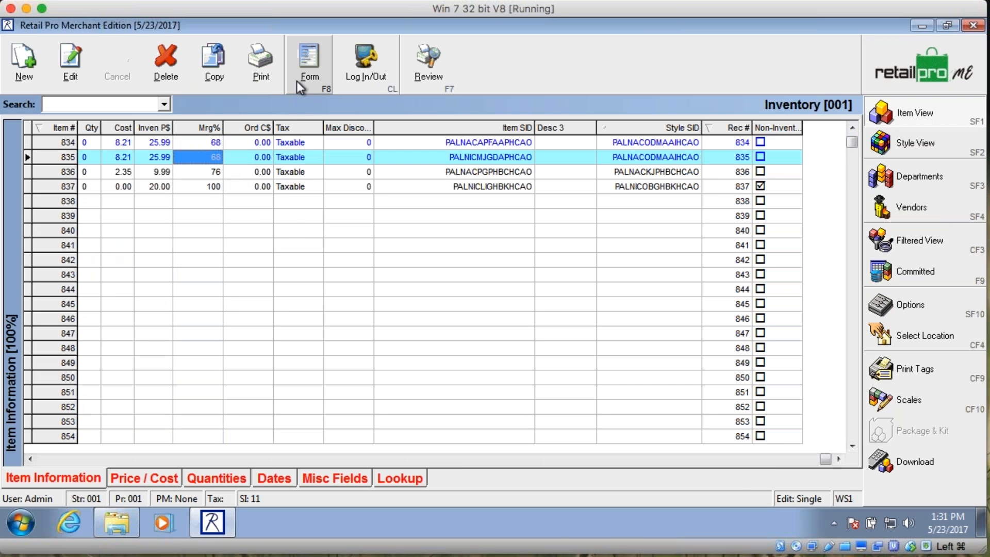
pyautogui.click(151, 478)
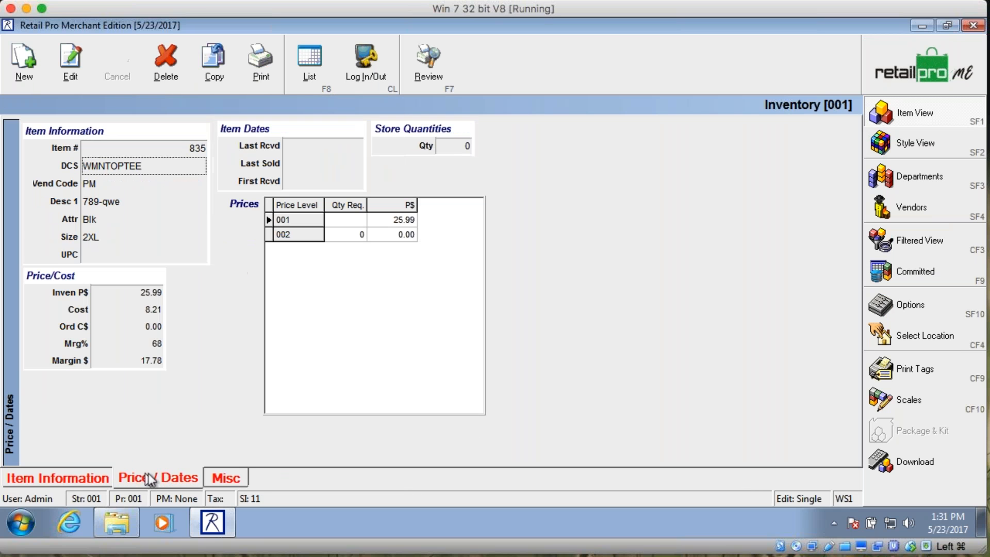
pyautogui.click(391, 219)
pyautogui.click(399, 234)
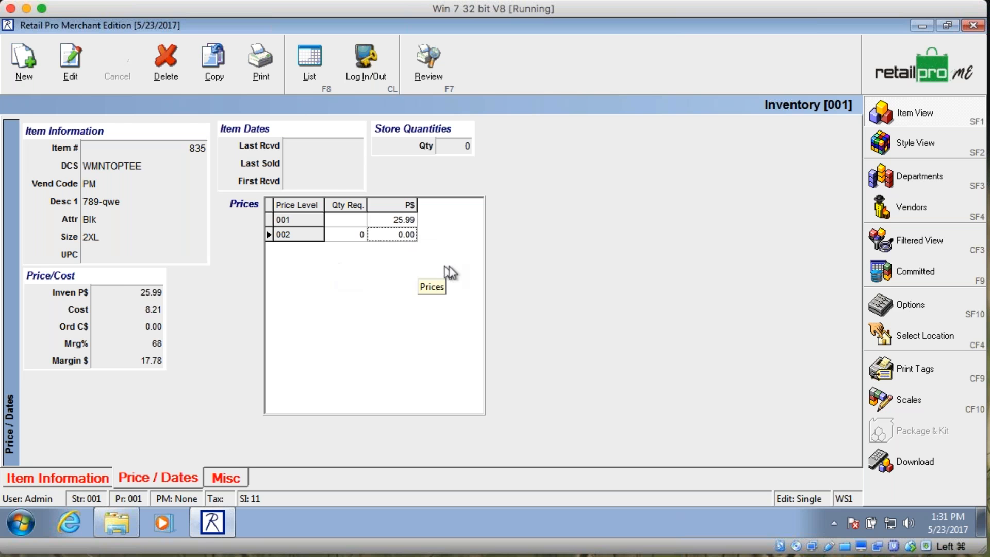
# Step: Set the T-shirt's price for price level 002 to 35.99 and save the item
pyautogui.click(70, 65)
pyautogui.click(404, 236)
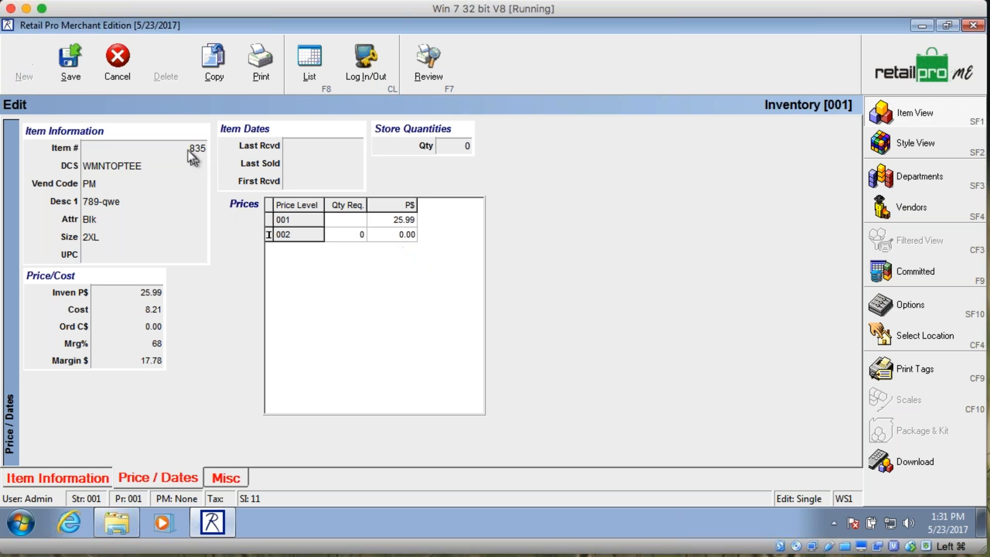
pyautogui.doubleClick(408, 235)
pyautogui.write('35.99')
pyautogui.press('Tab')
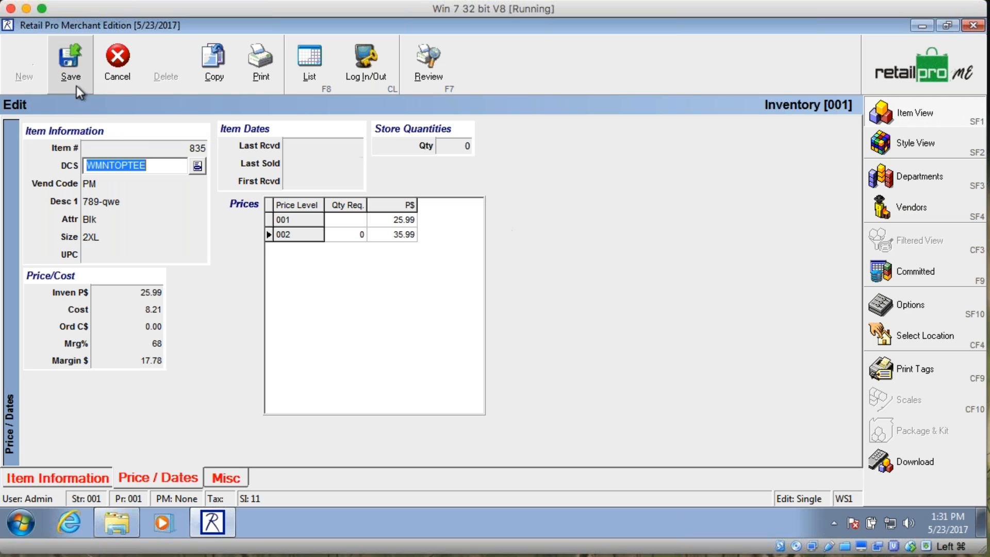
pyautogui.click(71, 67)
pyautogui.click(439, 306)
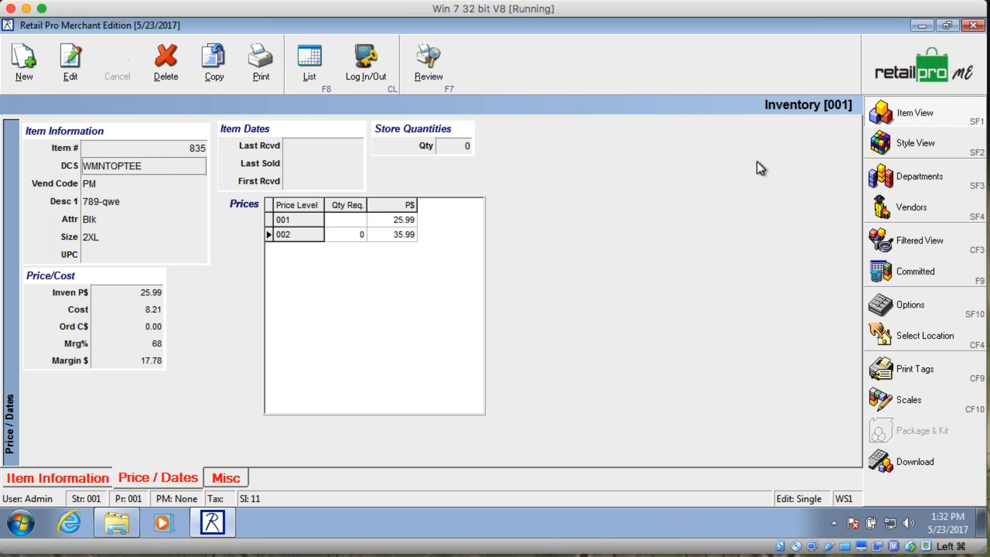
# Step: Leave Inventory for the home page and open the System Preferences
pyautogui.click(898, 67)
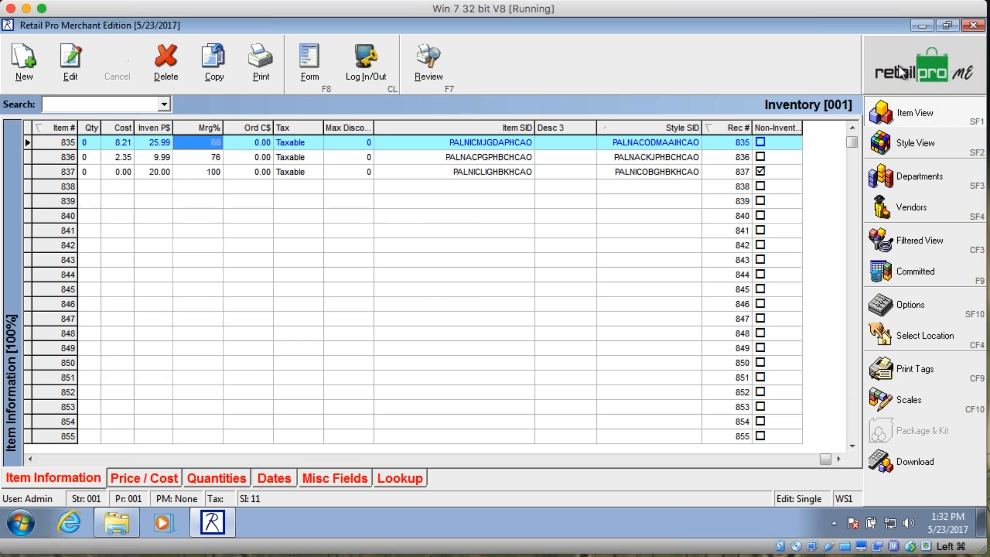
pyautogui.click(900, 66)
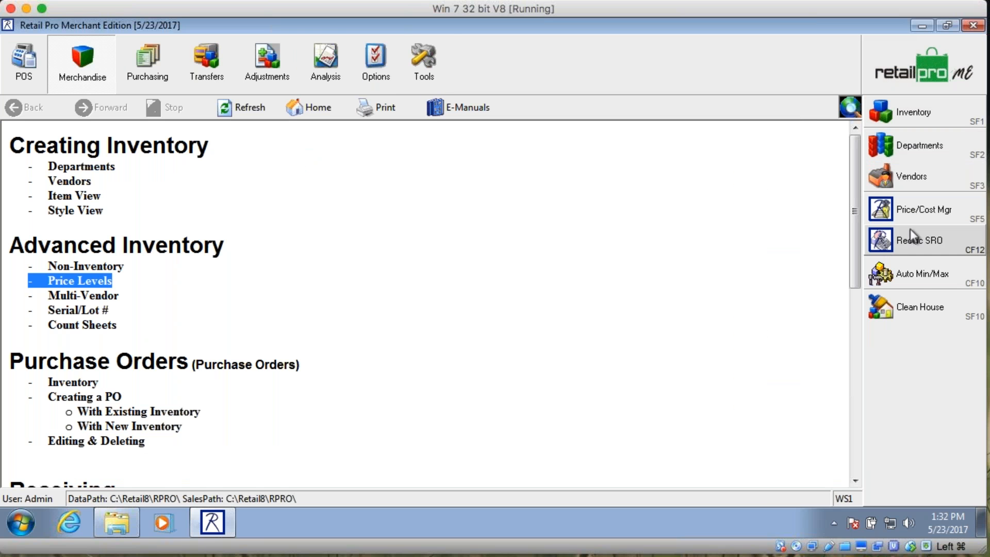
pyautogui.click(376, 61)
pyautogui.click(936, 148)
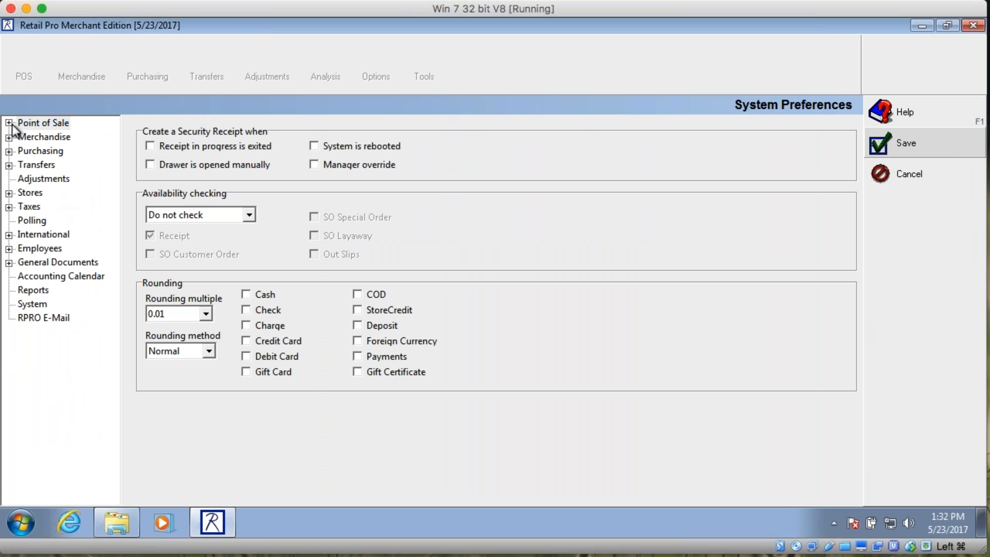
# Step: In the Point of Sale Price/Discounts preferences, set the original price to come from price level 2:002
pyautogui.doubleClick(21, 124)
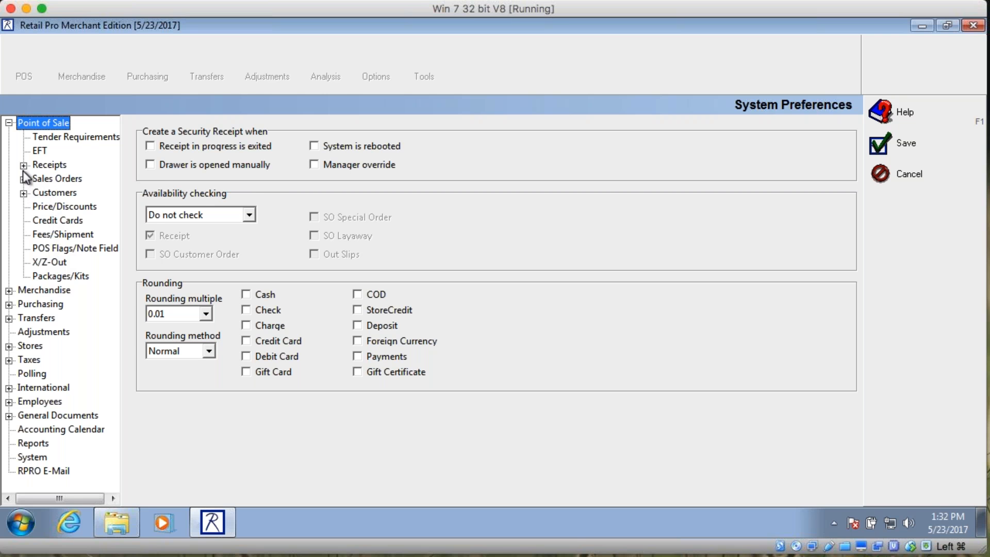
pyautogui.click(49, 205)
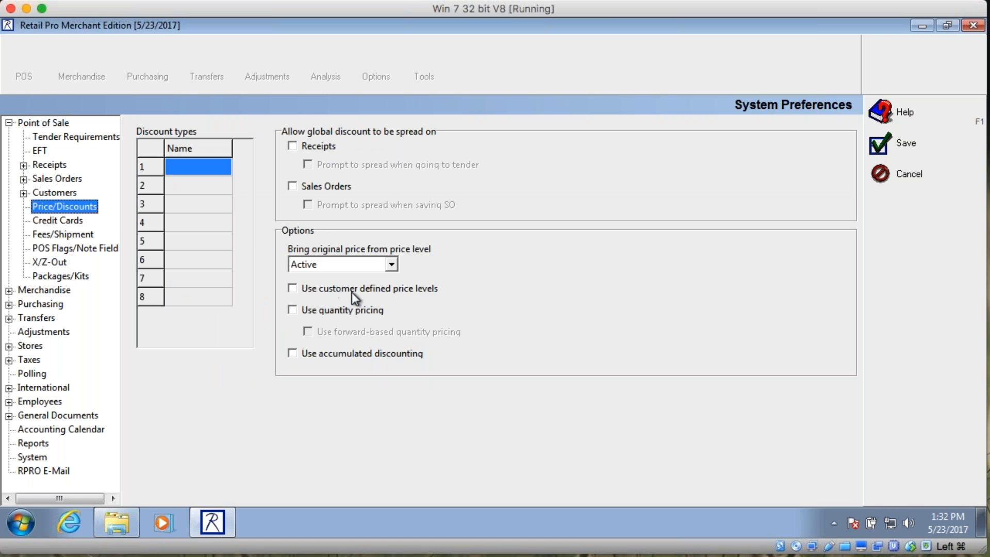
pyautogui.click(384, 265)
pyautogui.click(330, 302)
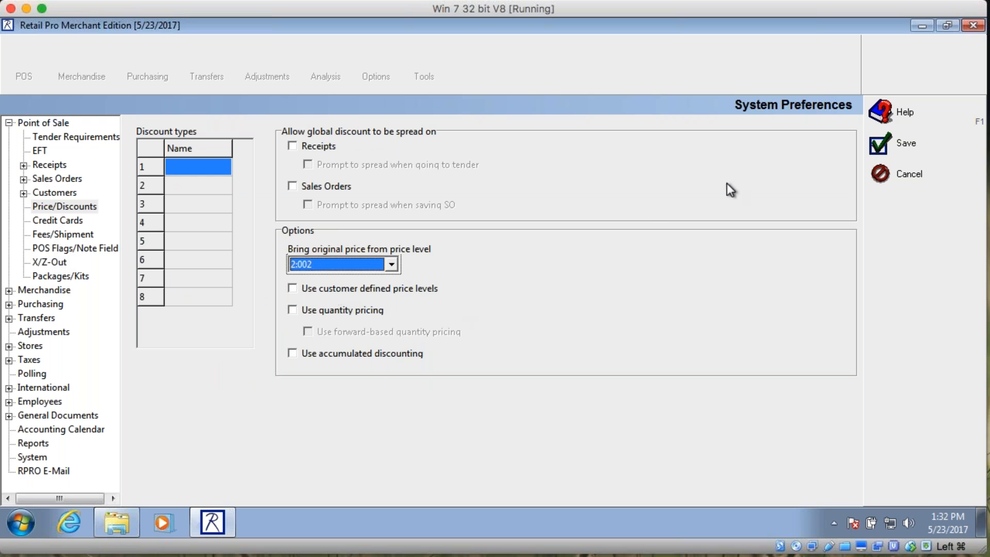
# Step: Save the system preferences and add item 835 to a new Point of Sale receipt
pyautogui.click(907, 147)
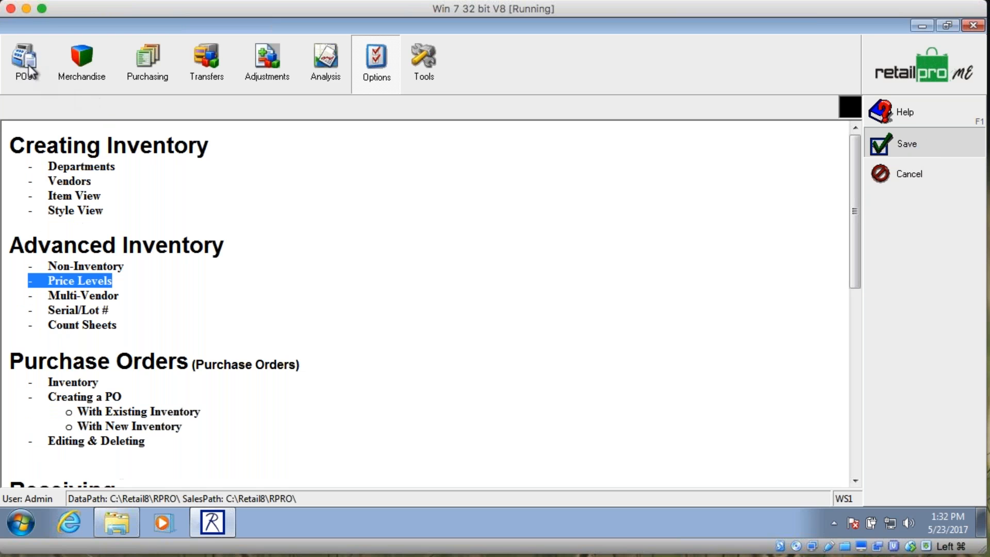
pyautogui.click(30, 67)
pyautogui.click(906, 116)
pyautogui.click(31, 71)
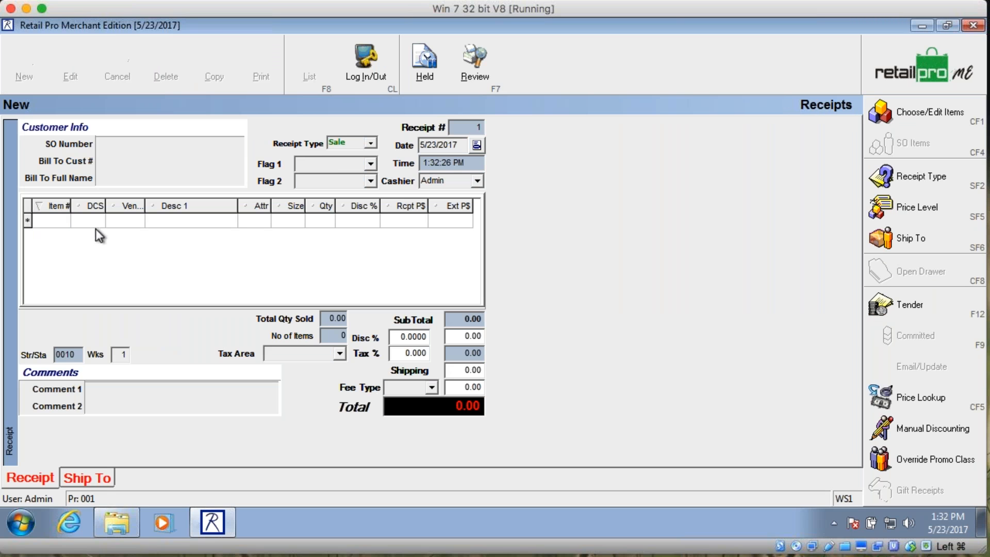
pyautogui.write('835')
pyautogui.press('Return')
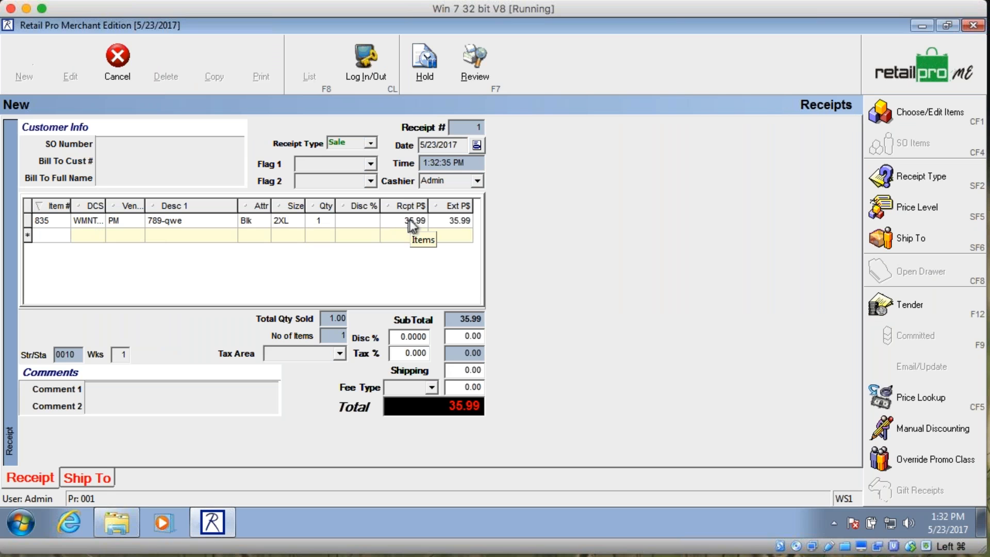
# Step: Discard the receipt containing item 835 and return to the home page
pyautogui.click(927, 80)
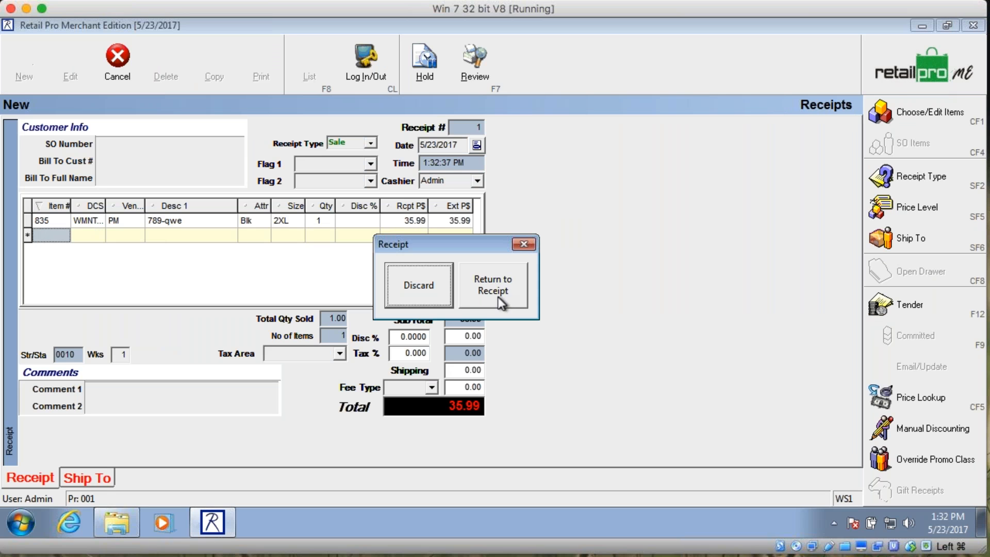
pyautogui.click(432, 292)
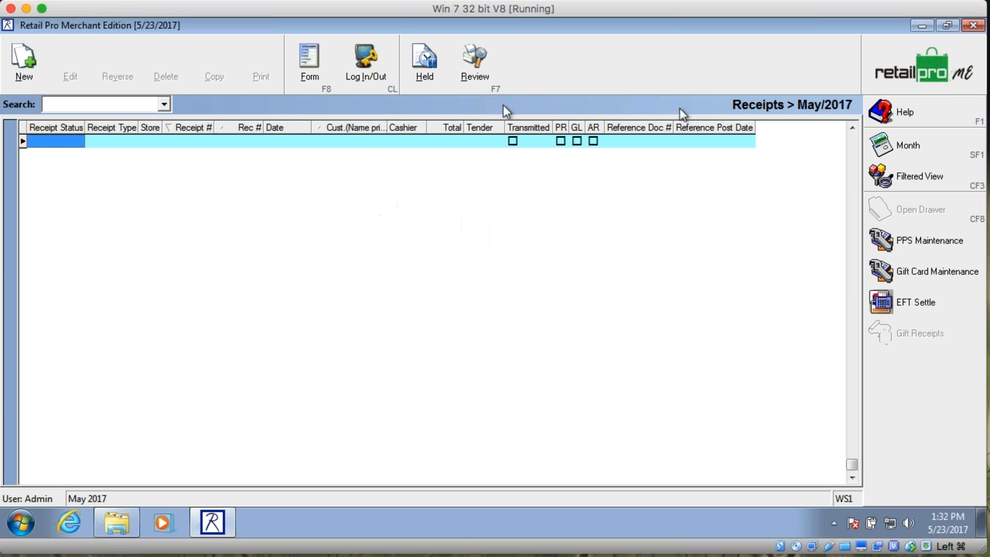
pyautogui.click(915, 61)
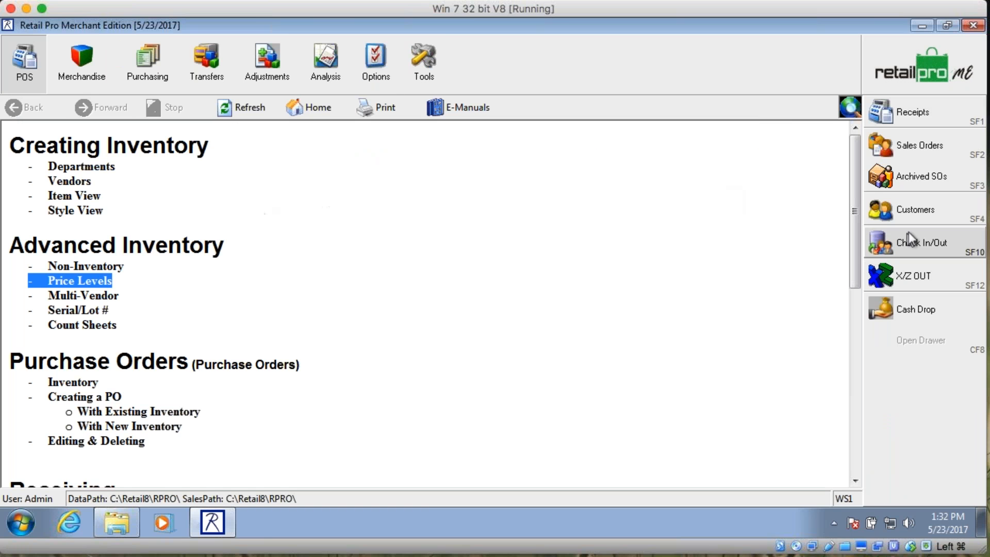
# Step: Review the original price level in the Point of Sale Price/Discounts system preferences, and save the preferences
pyautogui.click(376, 62)
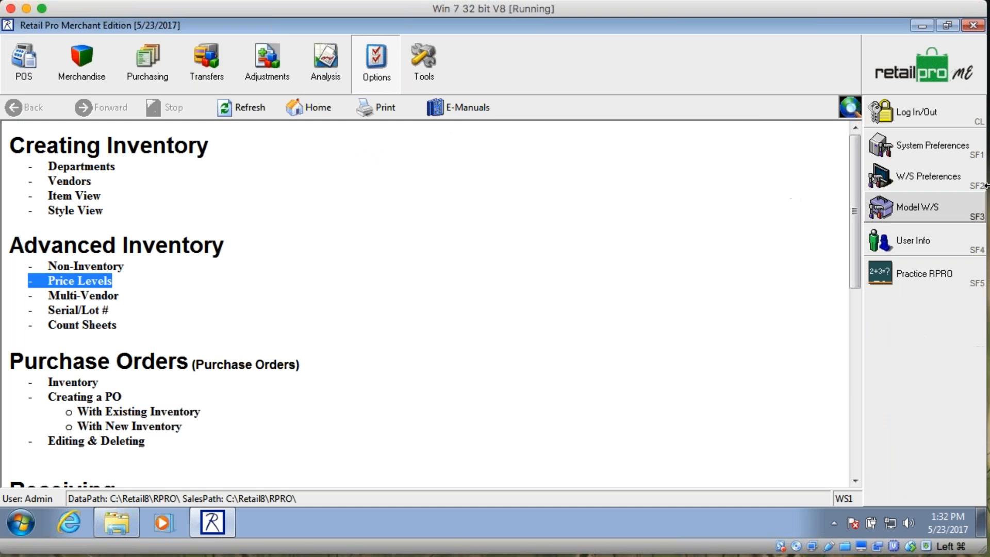
pyautogui.click(908, 145)
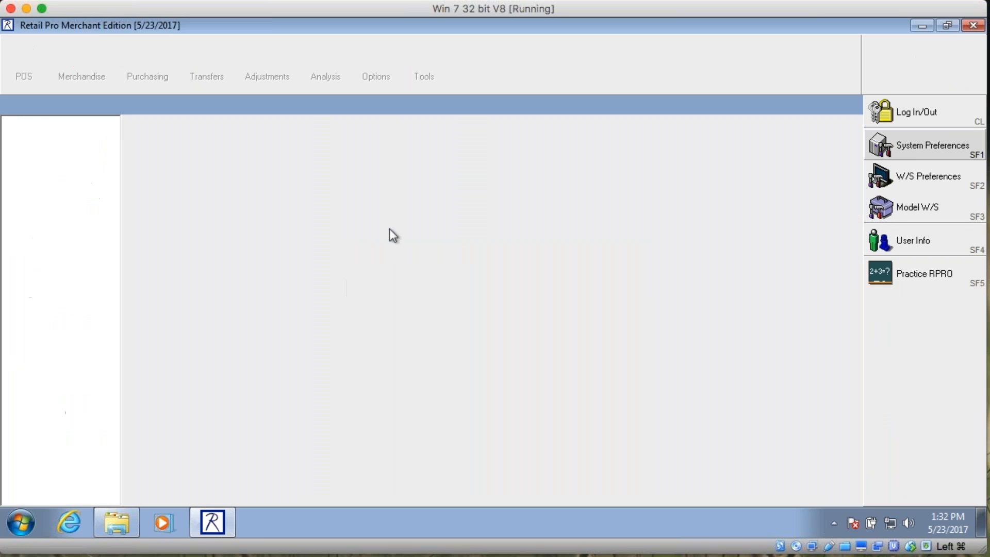
pyautogui.click(9, 123)
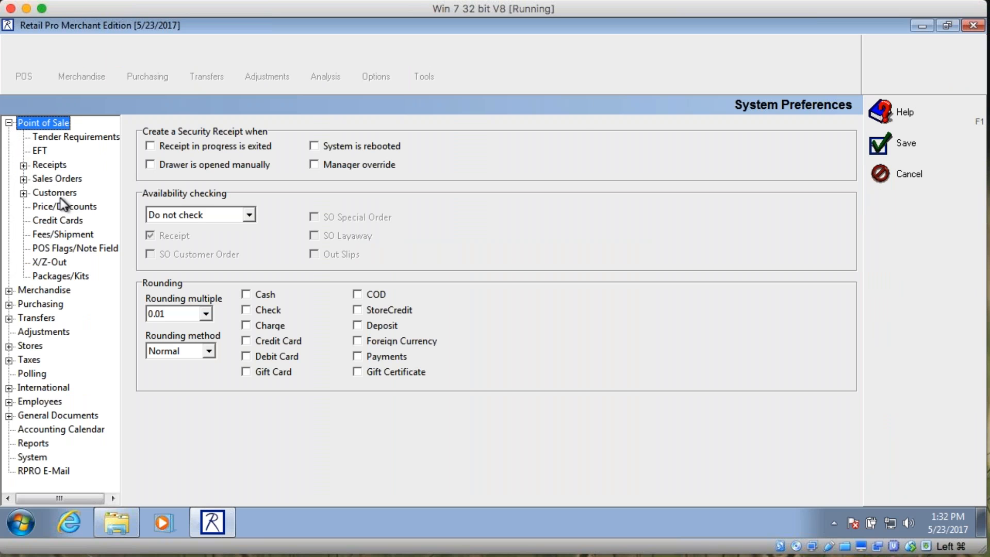
pyautogui.click(58, 212)
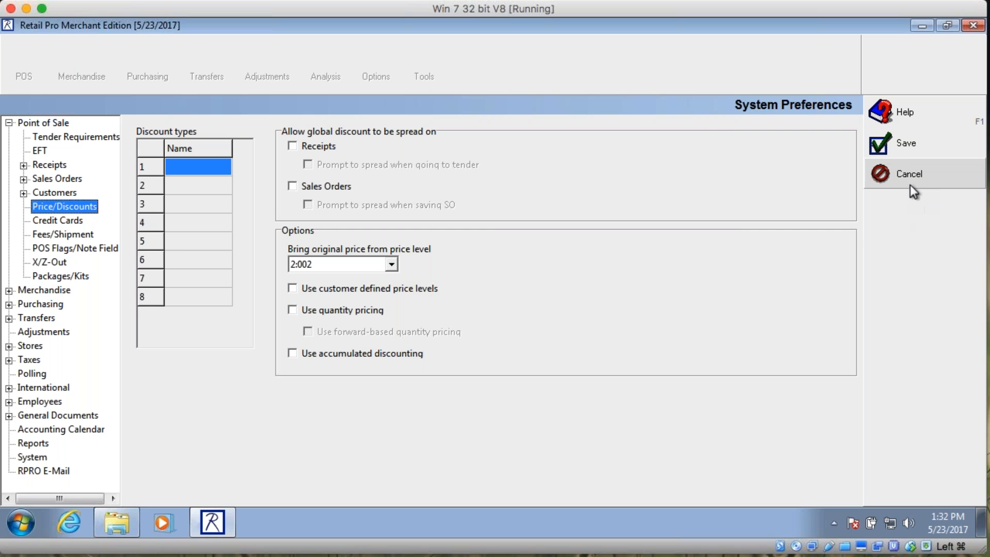
pyautogui.click(903, 148)
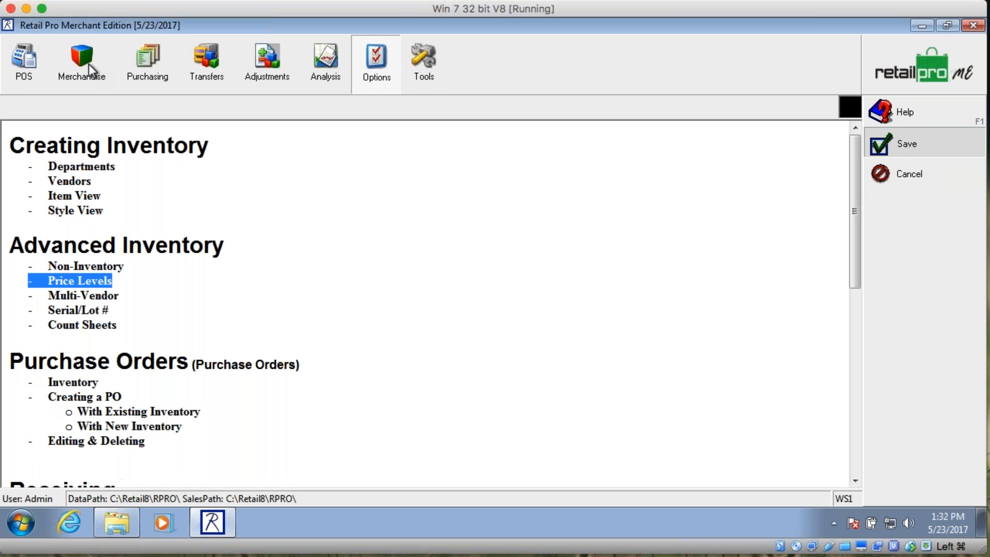
# Step: Open Inventory and bring up its Price Level option, leaving price level 001 active
pyautogui.click(93, 73)
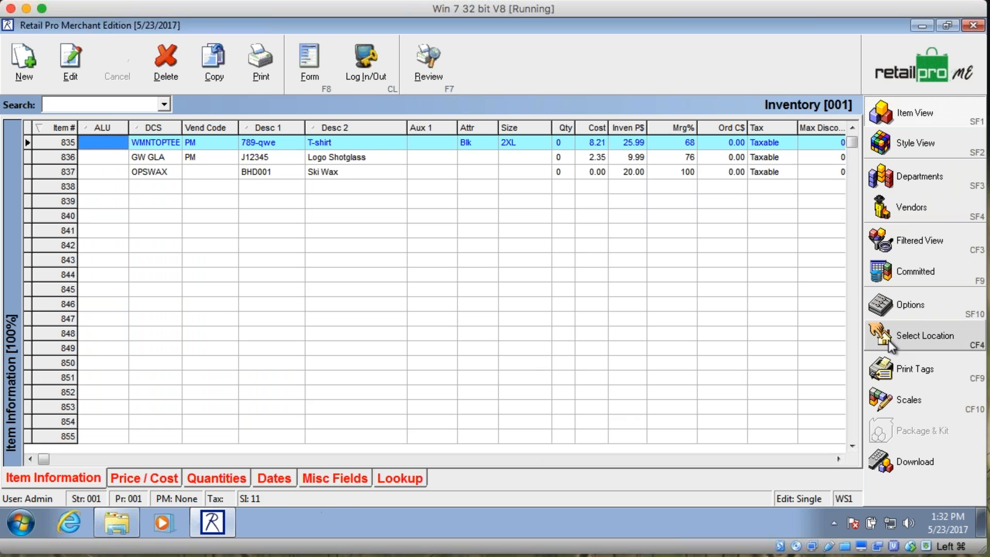
pyautogui.click(940, 309)
pyautogui.click(820, 346)
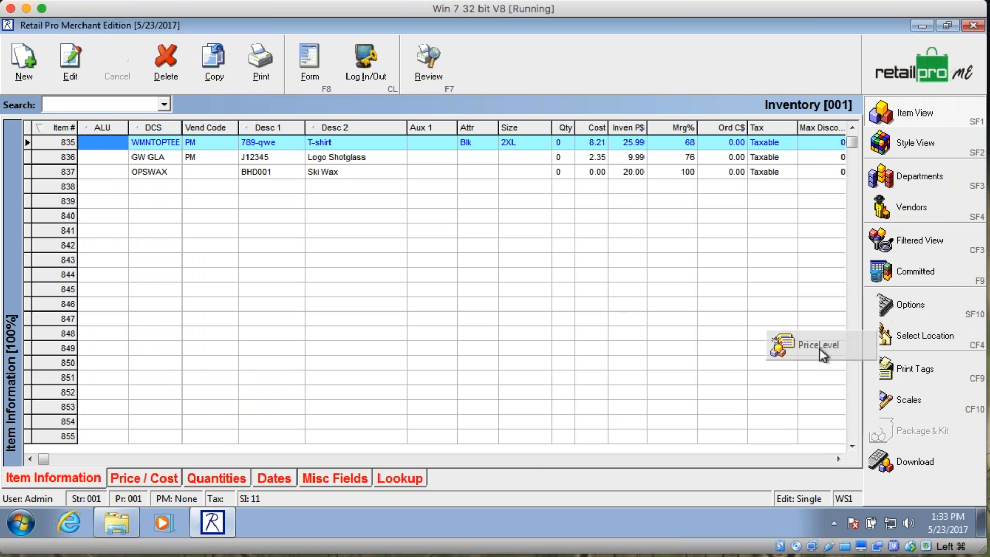
pyautogui.click(501, 349)
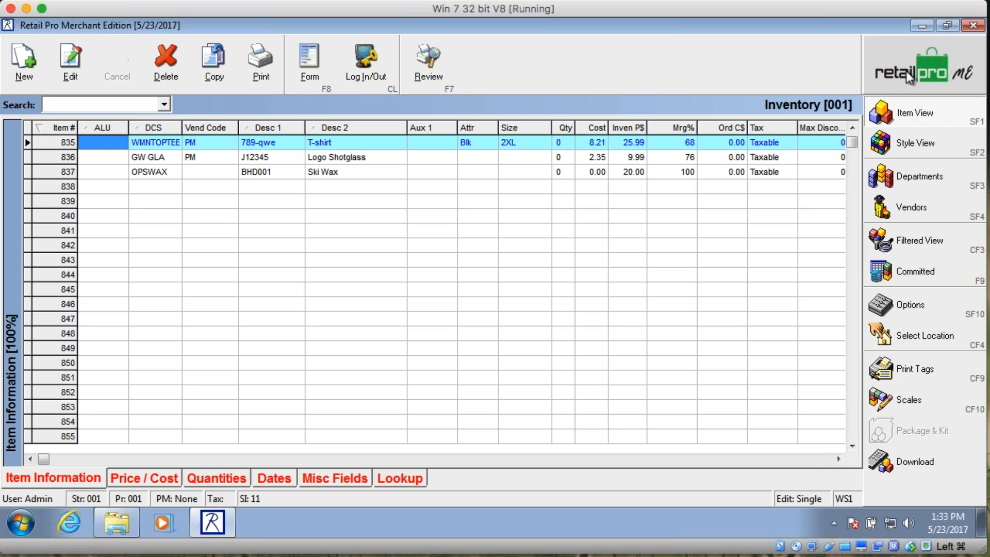
# Step: Check item 835's prices per price level in form view, and leave Inventory for the home page
pyautogui.click(312, 73)
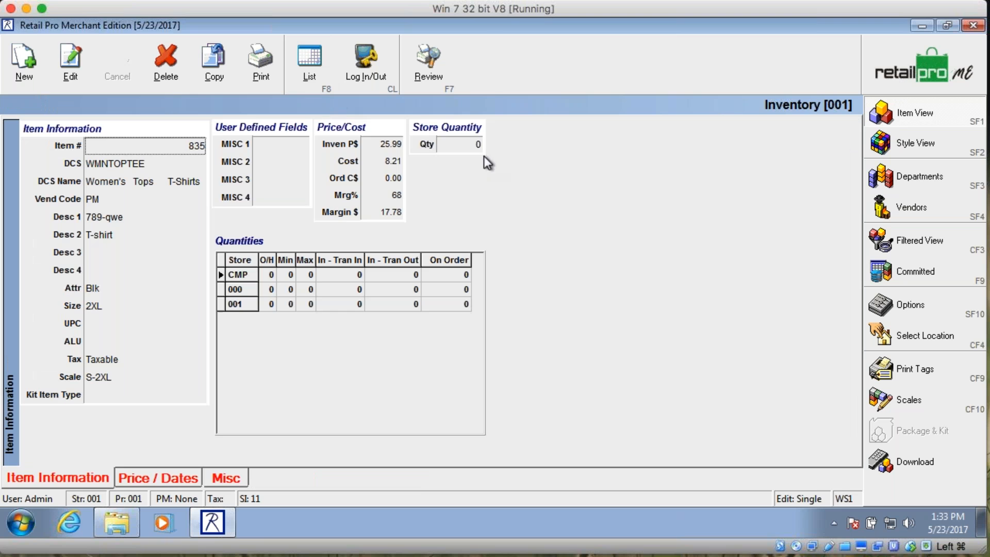
pyautogui.click(166, 475)
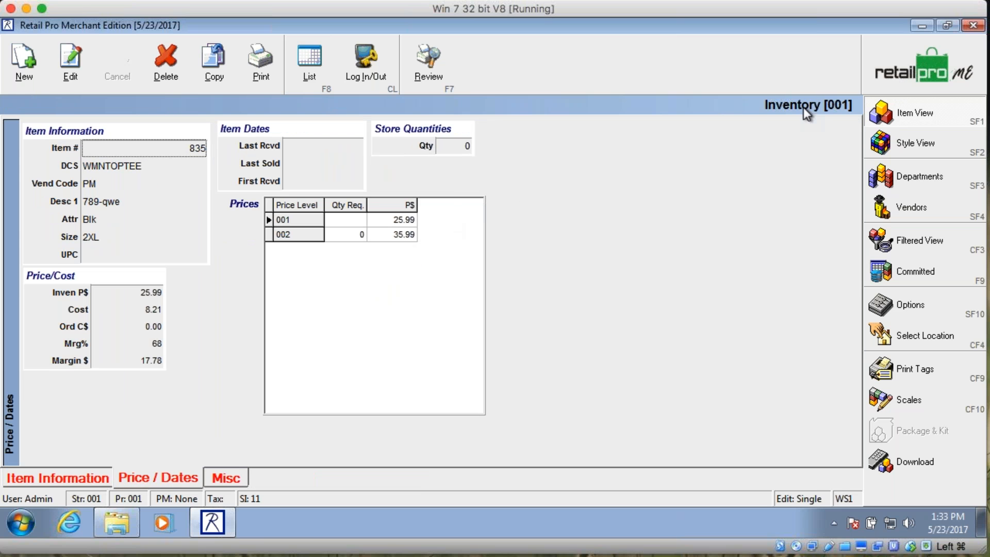
pyautogui.press('F8')
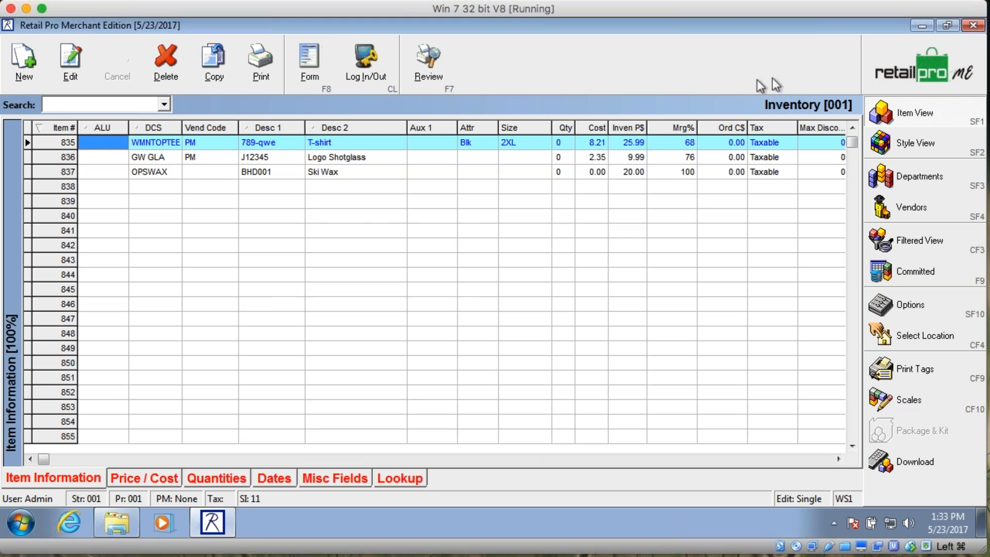
pyautogui.click(940, 76)
# Step: Start another Point of Sale receipt and add item 835 to check its selling price
pyautogui.click(36, 79)
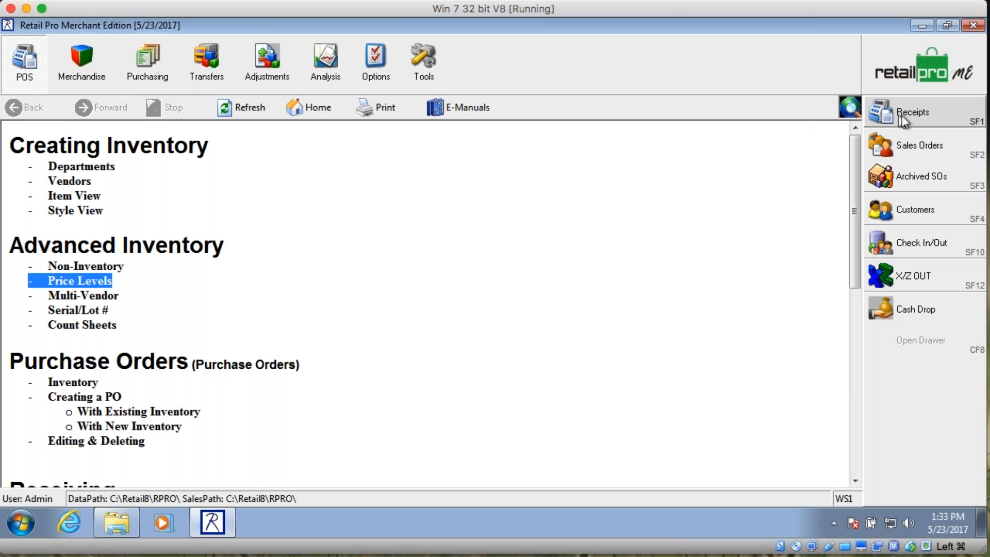
pyautogui.click(36, 86)
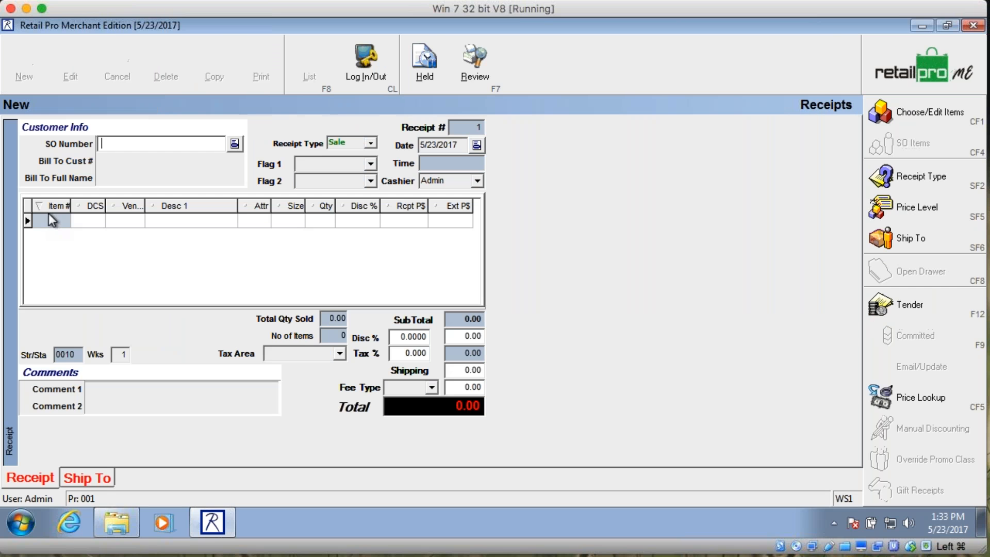
pyautogui.write('835')
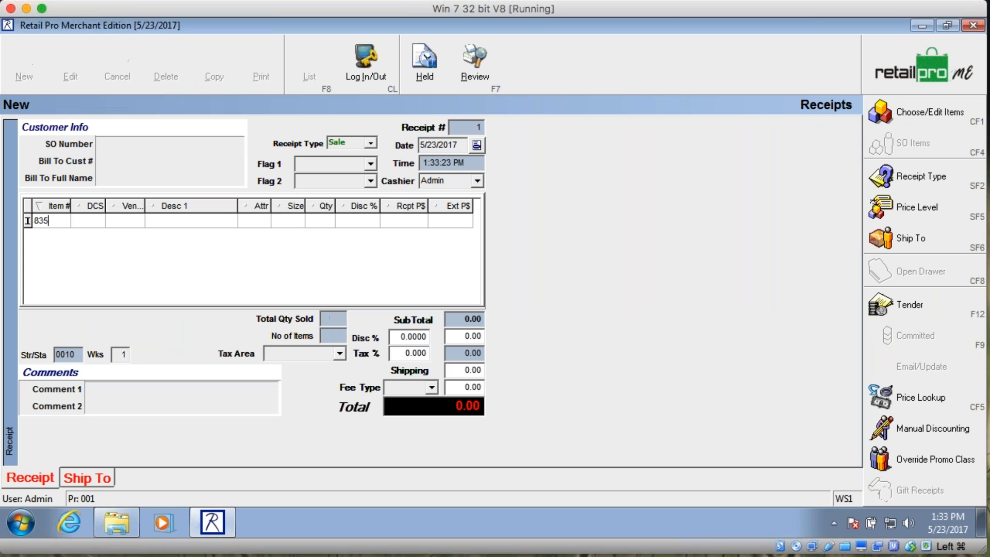
pyautogui.press('Return')
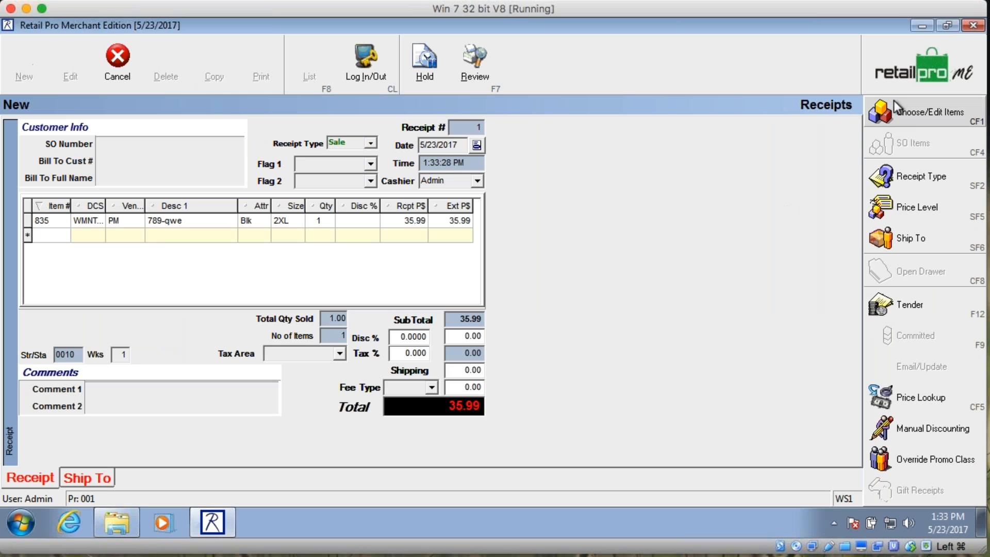
# Step: Discard the second test receipt and leave Receipts for the home page
pyautogui.press('Escape')
pyautogui.click(417, 281)
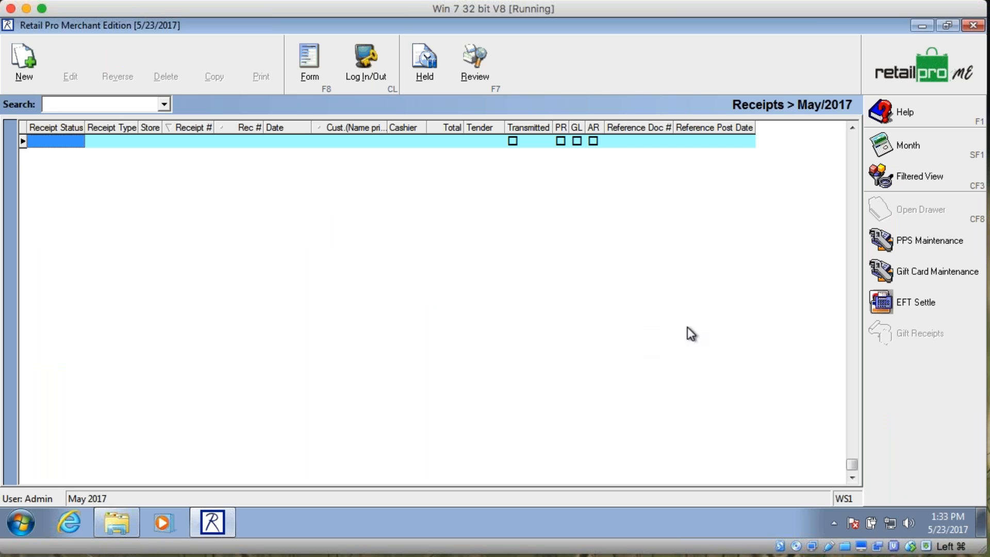
pyautogui.click(927, 75)
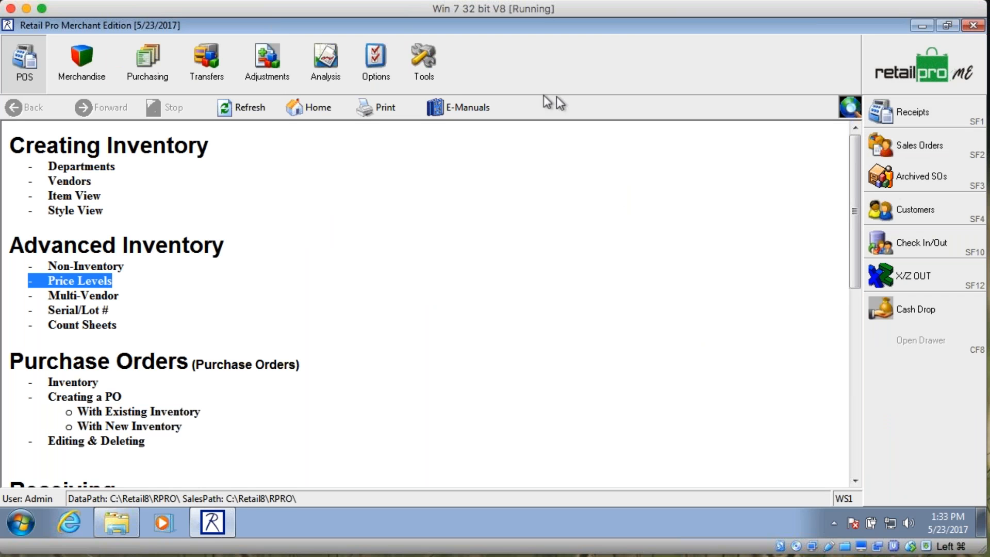
# Step: Reopen the Point of Sale Price/Discounts system preferences and select 2:002 as the original price level
pyautogui.click(376, 59)
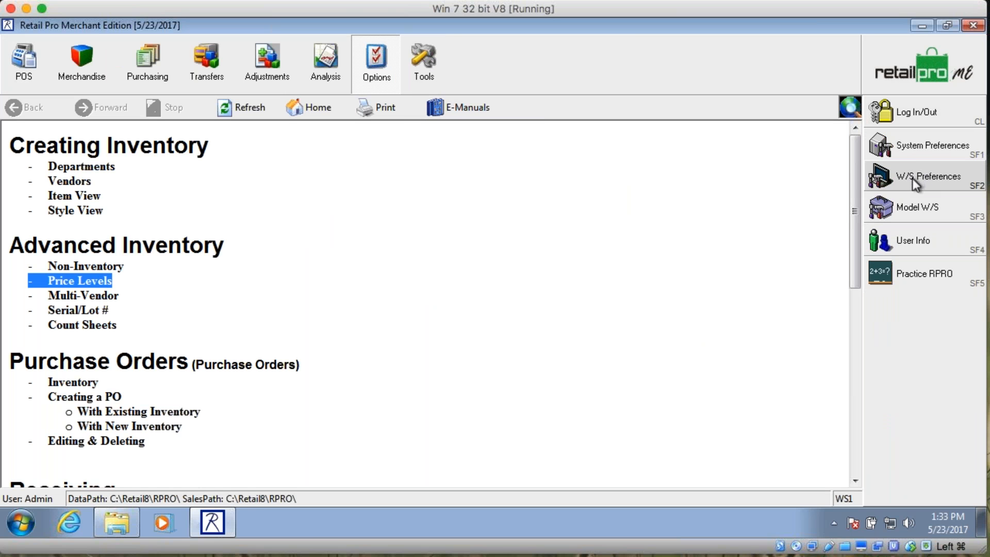
pyautogui.click(920, 148)
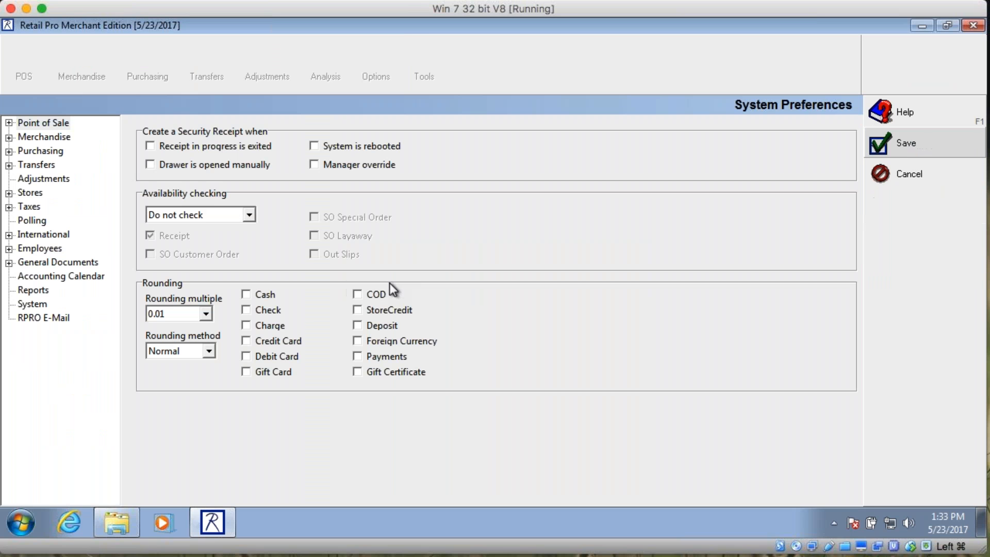
pyautogui.click(9, 123)
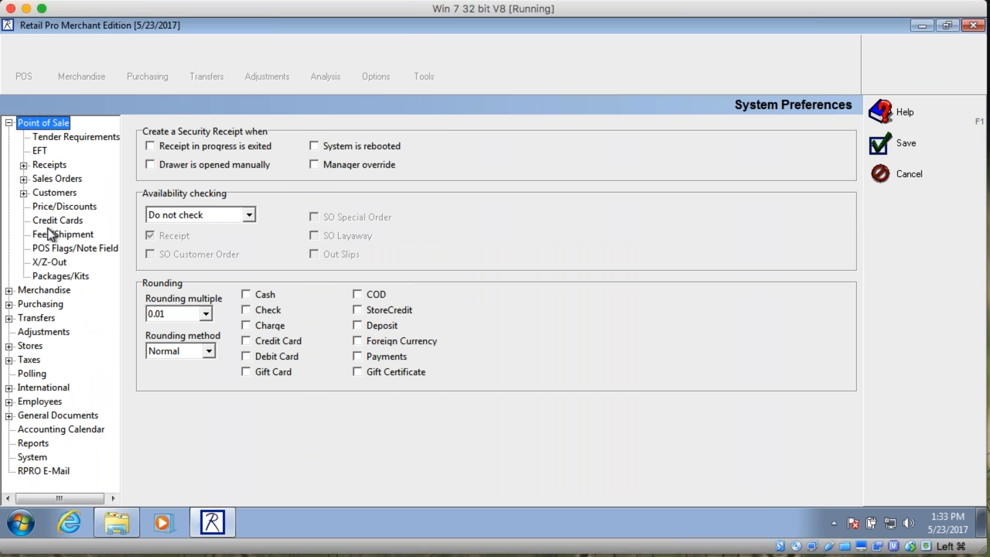
pyautogui.click(66, 207)
pyautogui.click(374, 263)
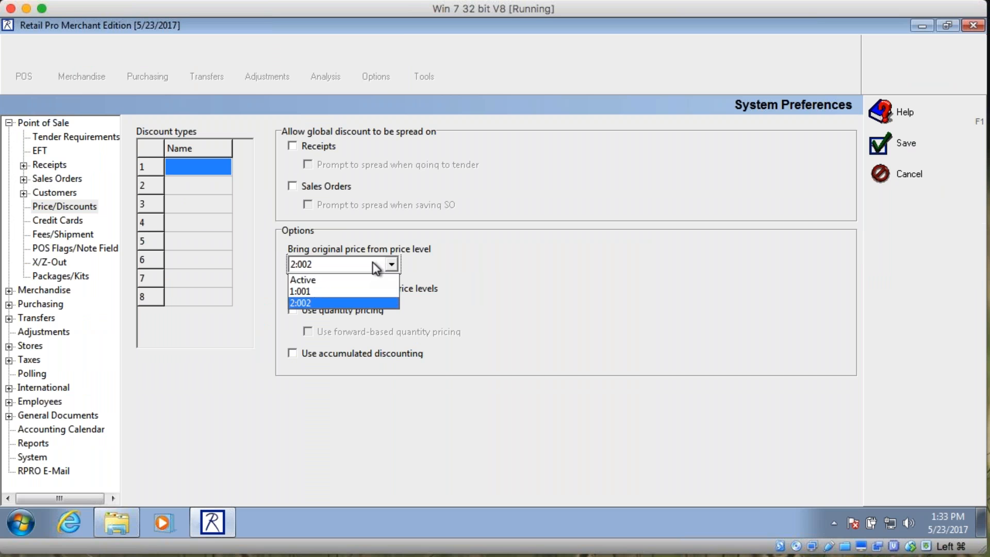
pyautogui.click(333, 303)
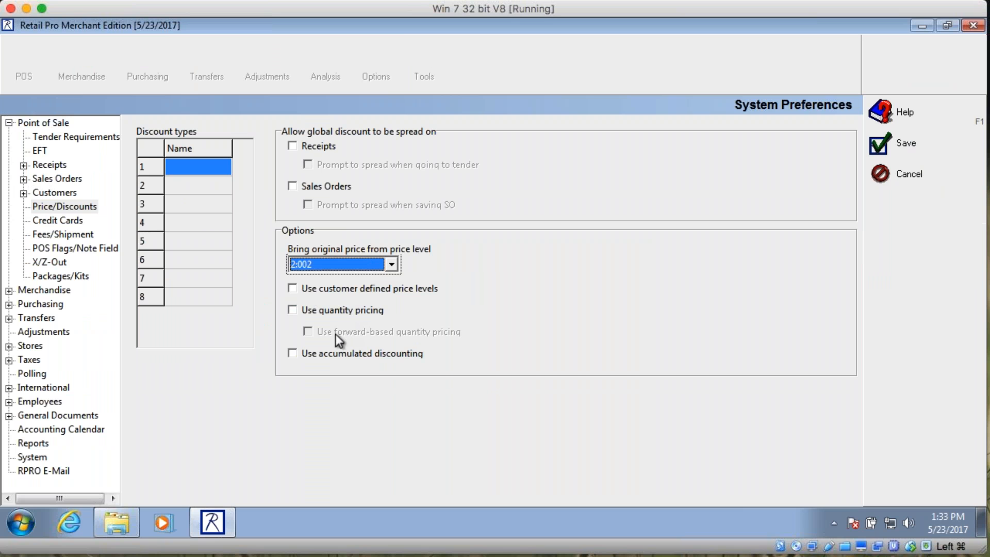
# Step: Enable customer defined price levels, allow global discounts to be spread on Receipts and Sales Orders, and save the preferences
pyautogui.click(292, 288)
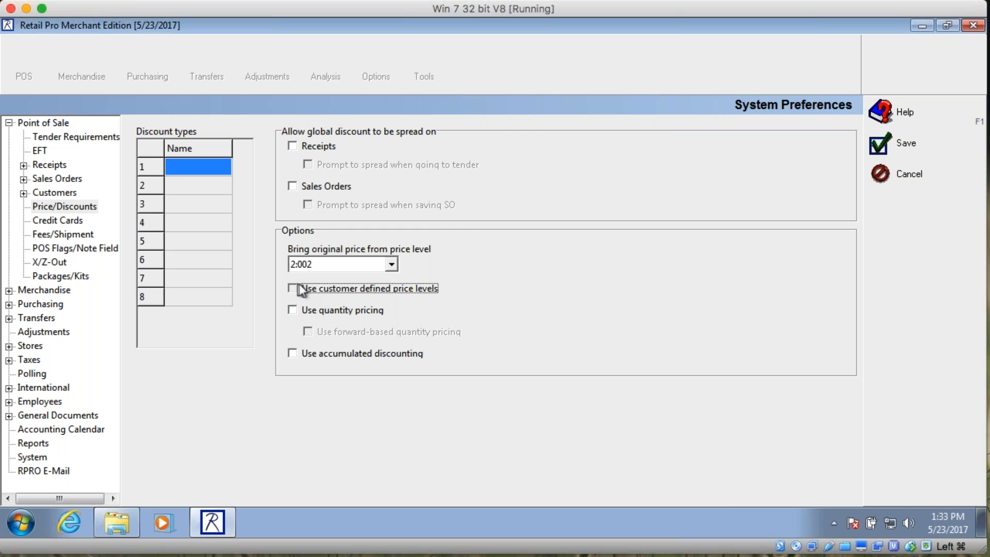
pyautogui.click(291, 147)
pyautogui.click(295, 187)
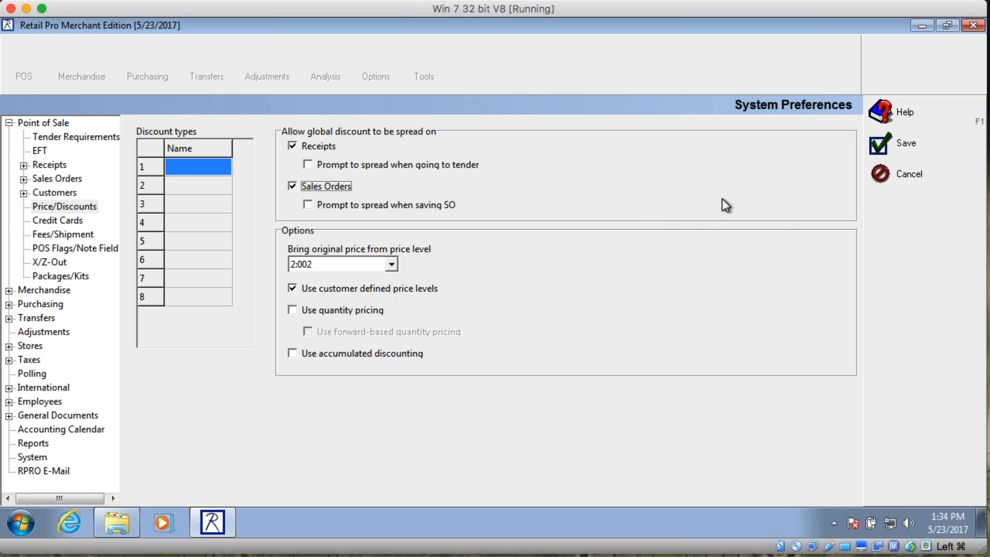
pyautogui.click(303, 290)
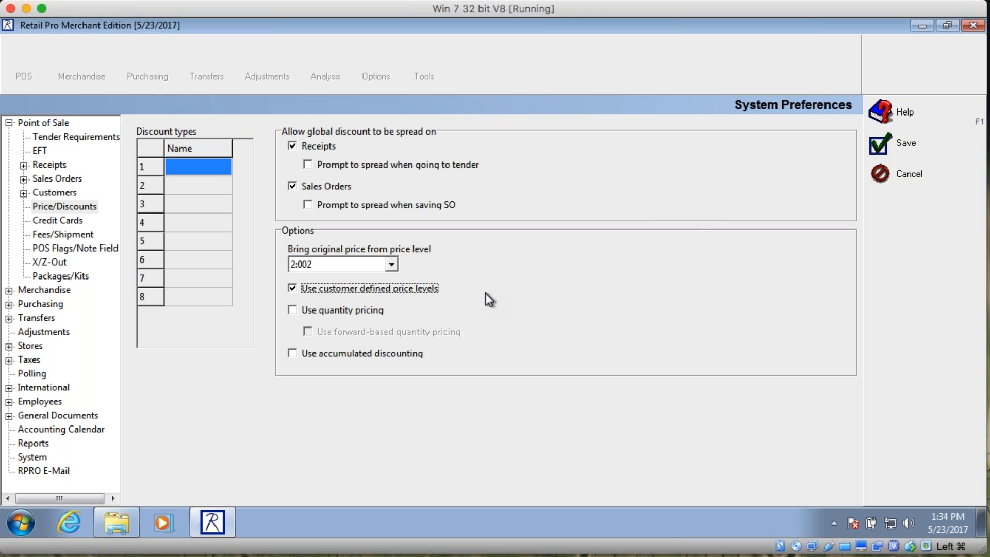
pyautogui.click(905, 142)
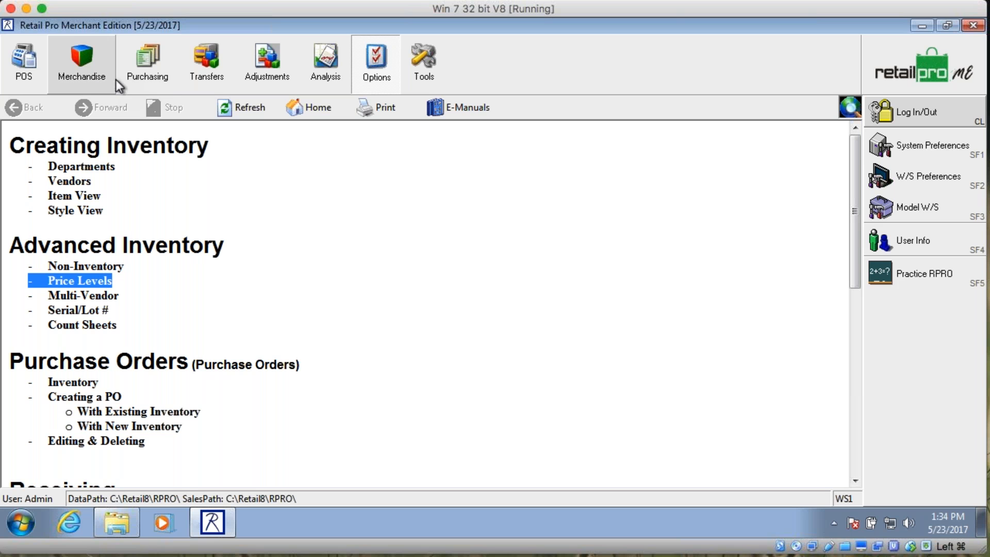
# Step: Open Inventory and show item 836, the Logo Shotglass, in form view
pyautogui.click(92, 73)
pyautogui.click(921, 105)
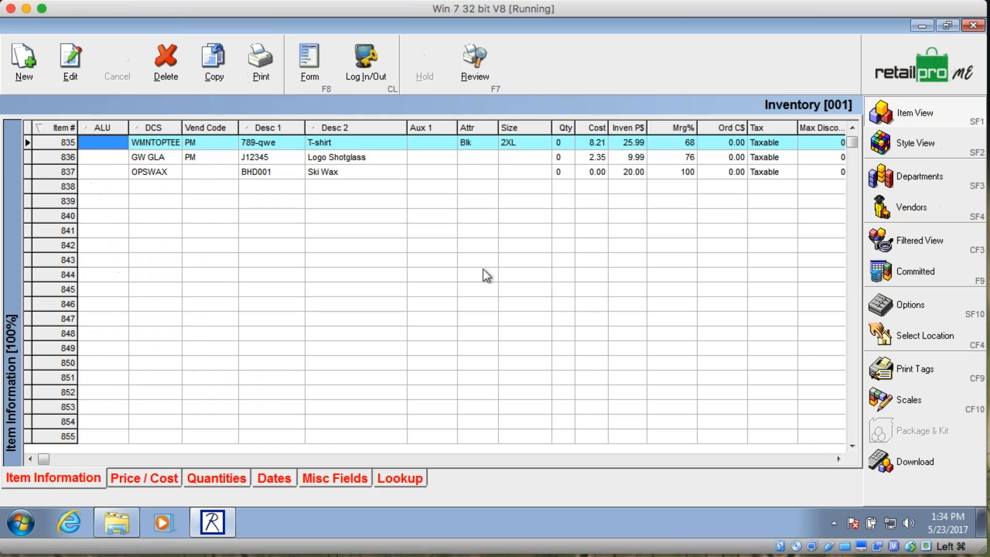
pyautogui.click(210, 161)
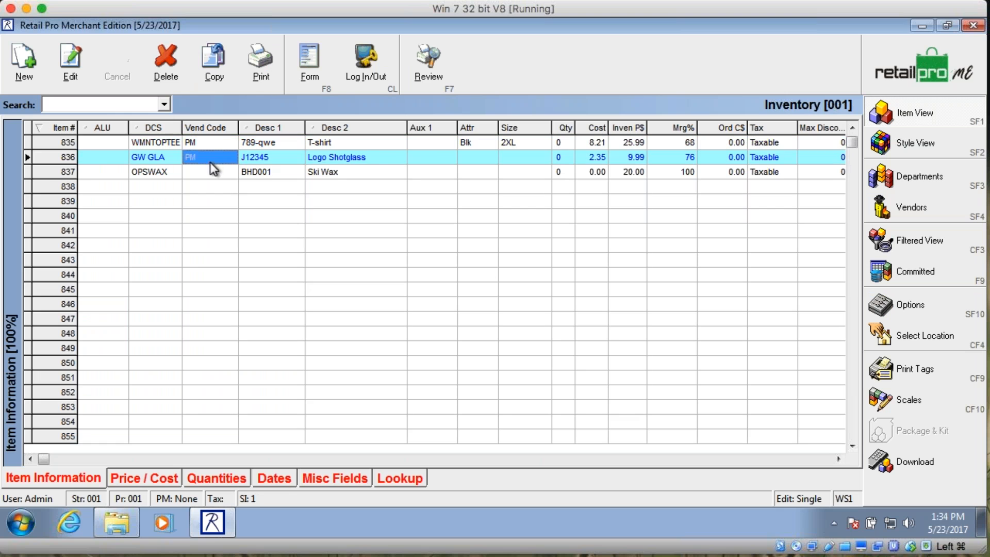
pyautogui.click(309, 57)
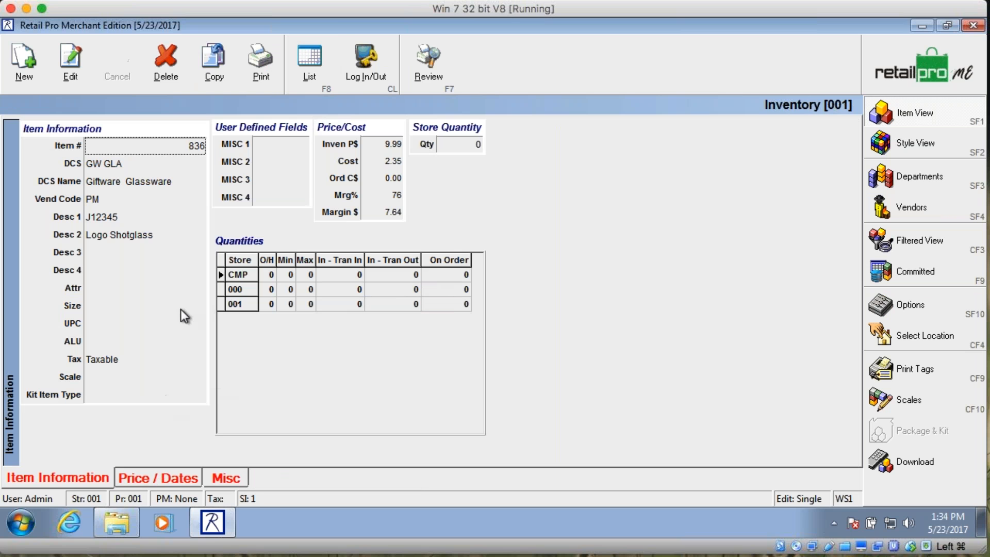
# Step: Compare the level 001 and 002 prices of item 836, the Logo Shotglass, and leave Inventory for the home page
pyautogui.click(143, 475)
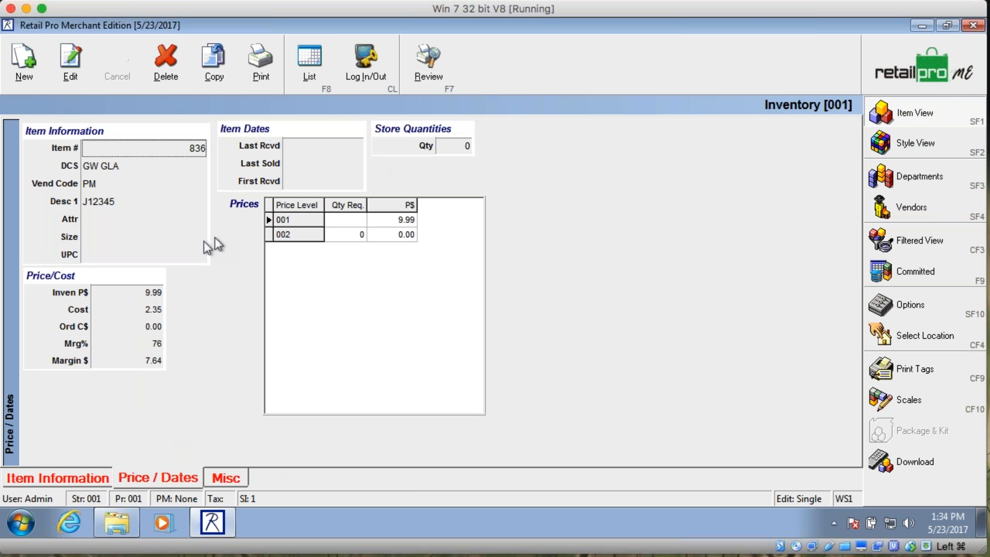
pyautogui.click(392, 233)
pyautogui.click(397, 219)
pyautogui.click(395, 235)
pyautogui.click(395, 219)
pyautogui.click(395, 236)
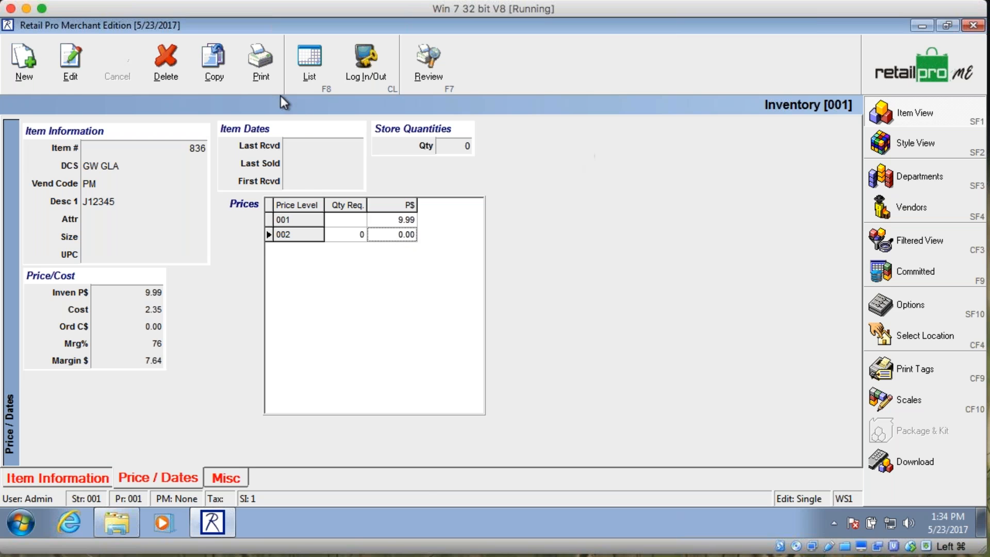
pyautogui.press('F8')
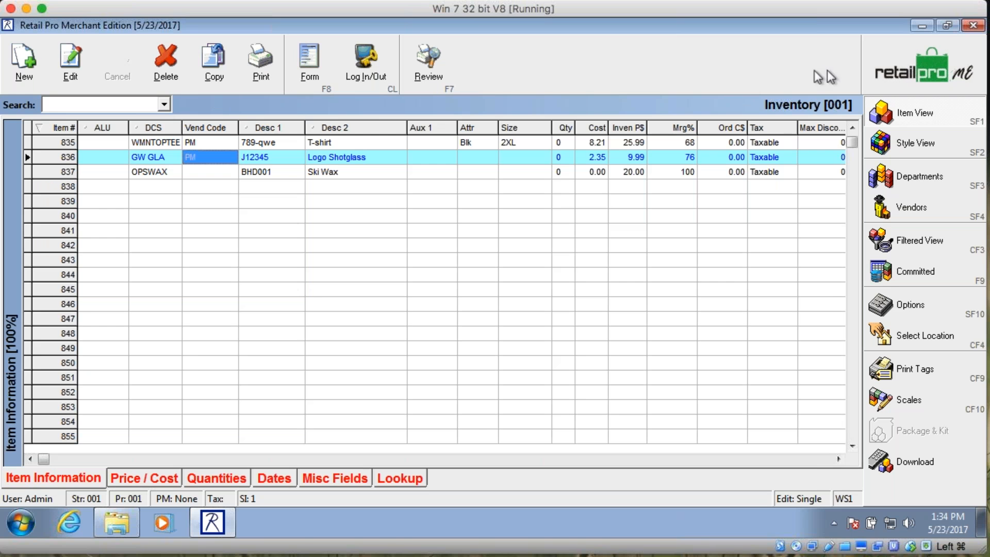
pyautogui.click(889, 58)
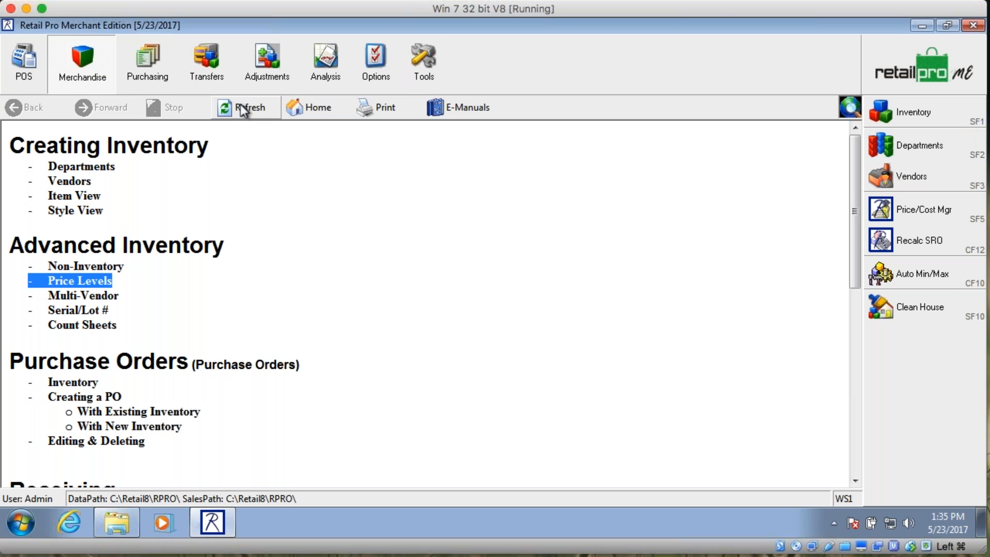
# Step: Reopen Inventory, compare the level 001 and 002 prices of item 835, the 2XL T-shirt, and check the active price level
pyautogui.click(910, 112)
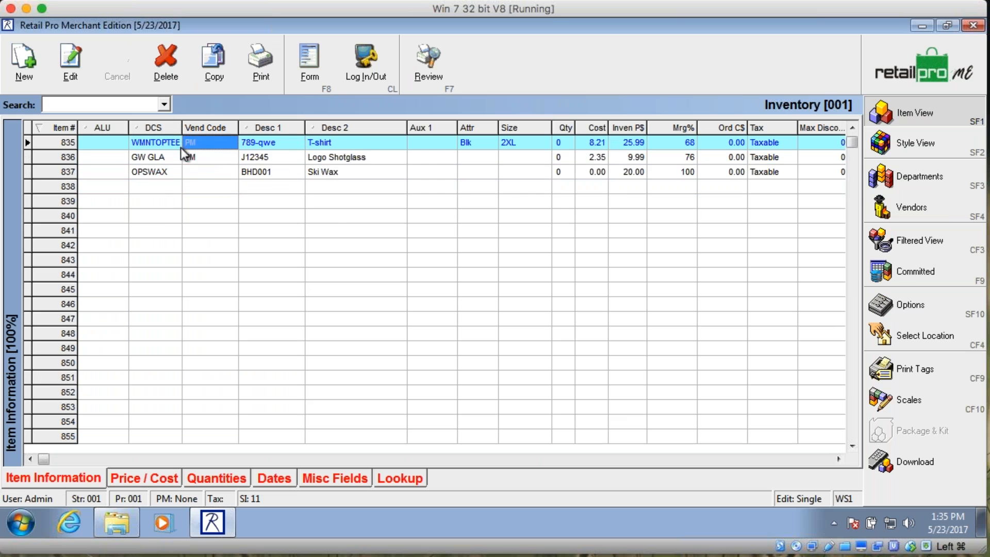
pyautogui.click(166, 197)
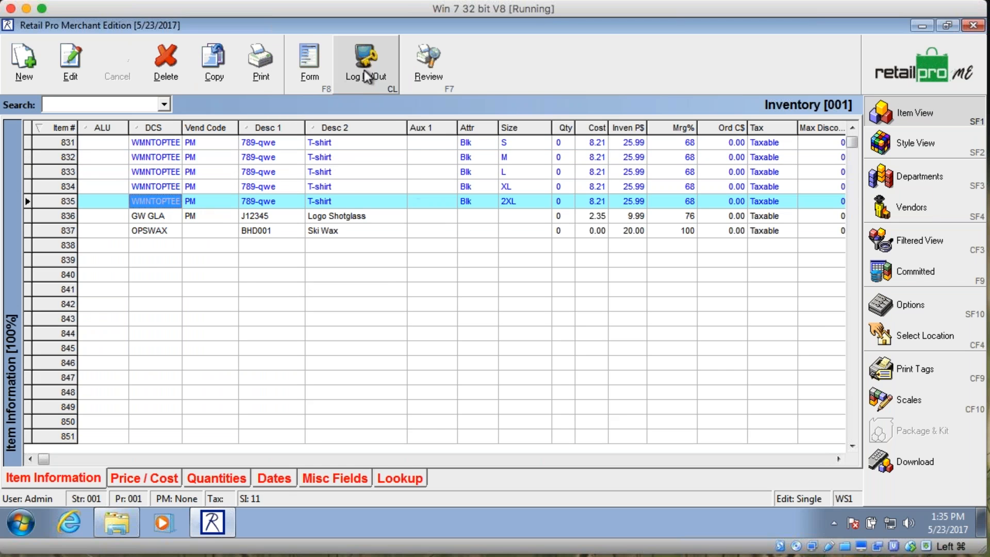
pyautogui.click(312, 62)
pyautogui.click(407, 220)
pyautogui.click(406, 235)
pyautogui.click(398, 222)
pyautogui.click(388, 233)
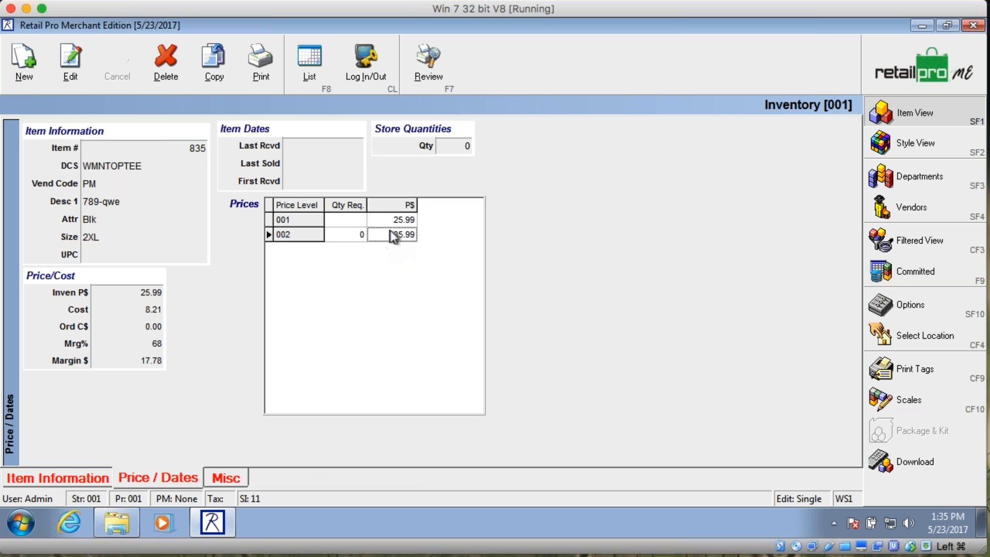
pyautogui.click(879, 82)
pyautogui.click(905, 73)
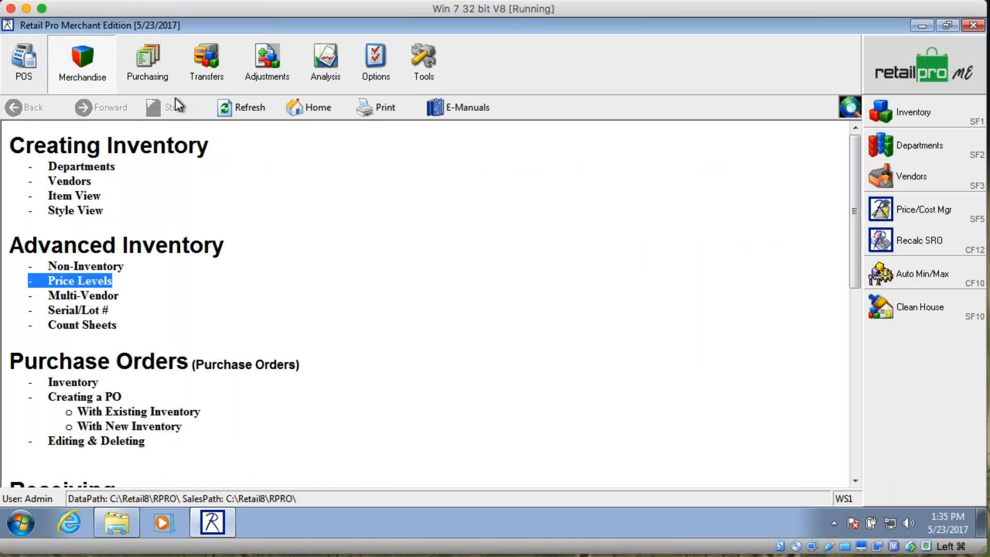
pyautogui.click(908, 112)
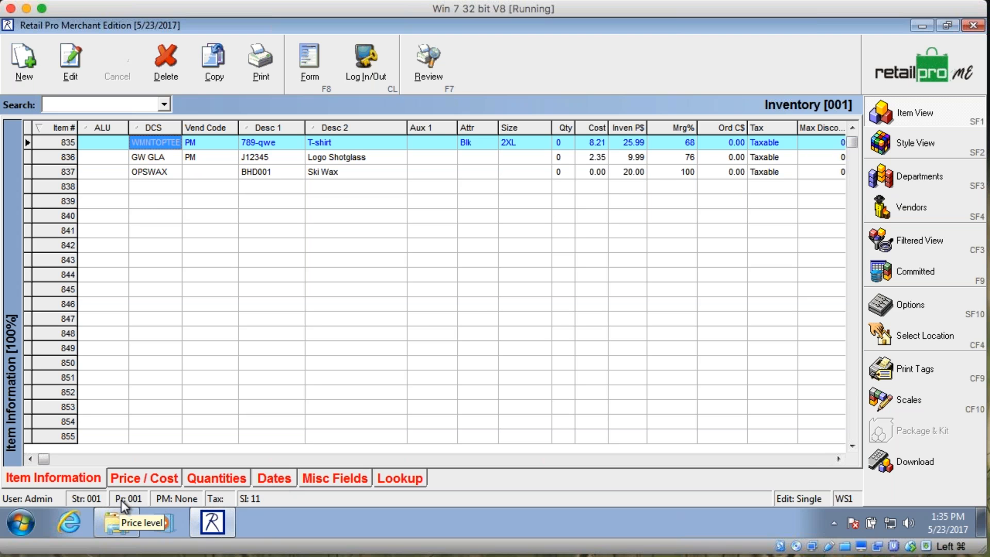
pyautogui.click(895, 75)
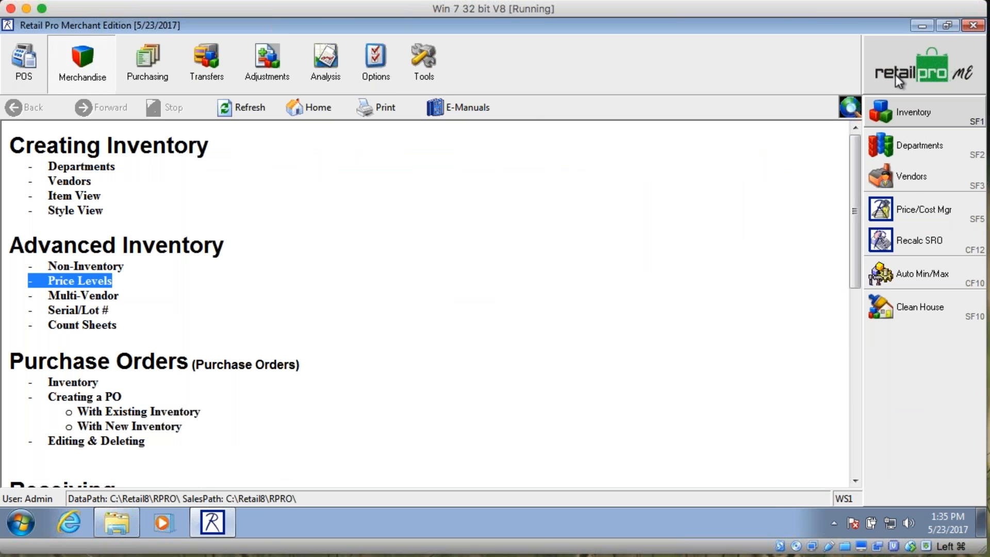
# Step: Reopen the Point of Sale Price/Discounts system preferences and show the choices for the original price level
pyautogui.click(366, 57)
pyautogui.click(915, 158)
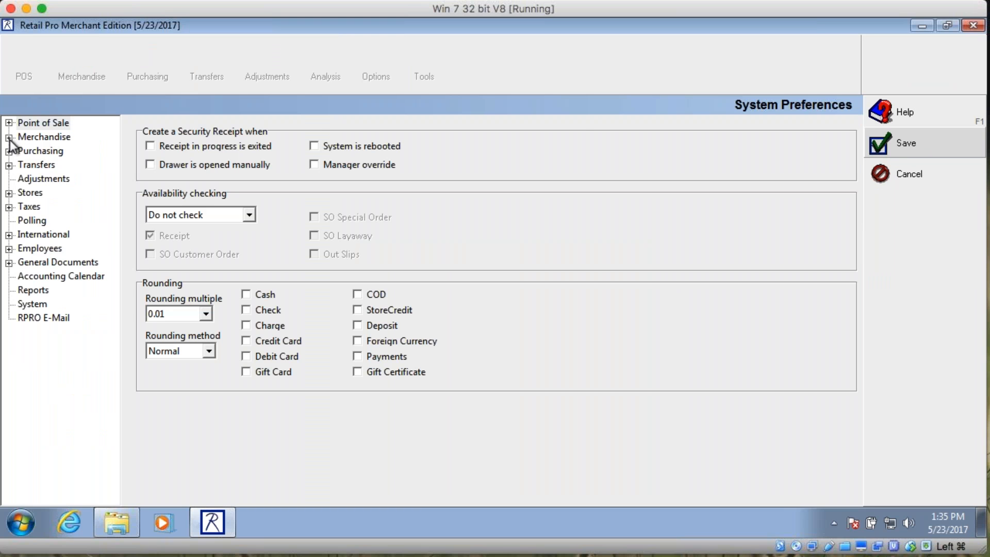
pyautogui.click(9, 138)
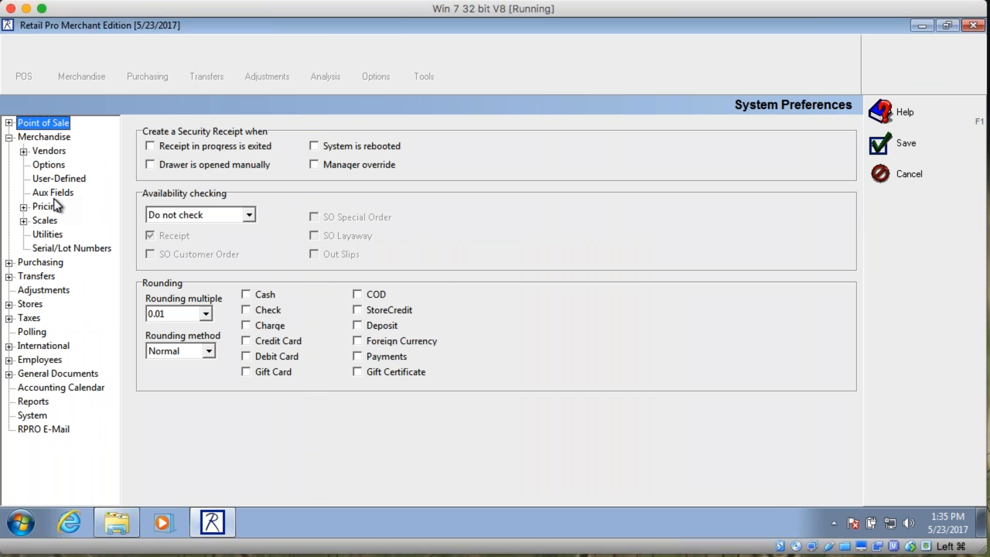
pyautogui.click(8, 138)
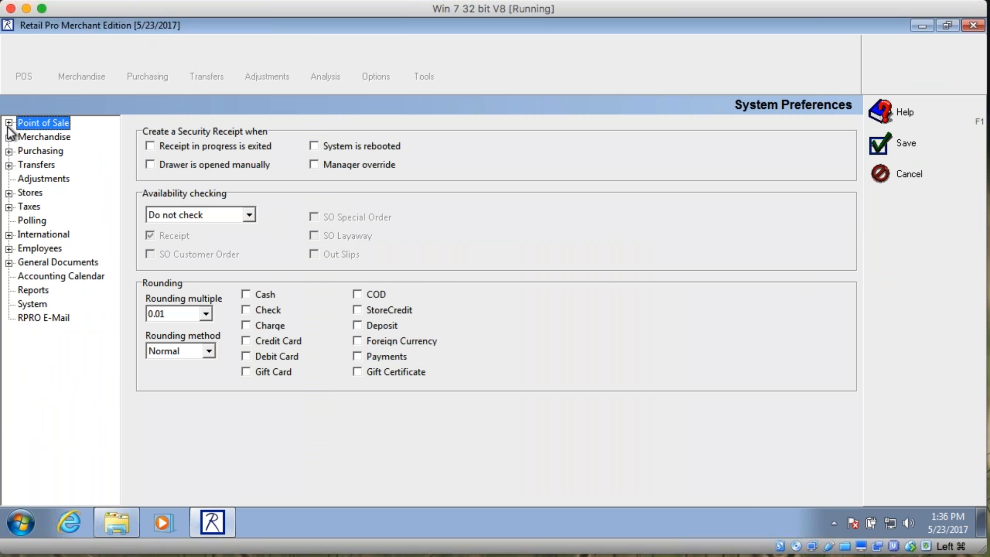
pyautogui.click(9, 123)
pyautogui.click(62, 206)
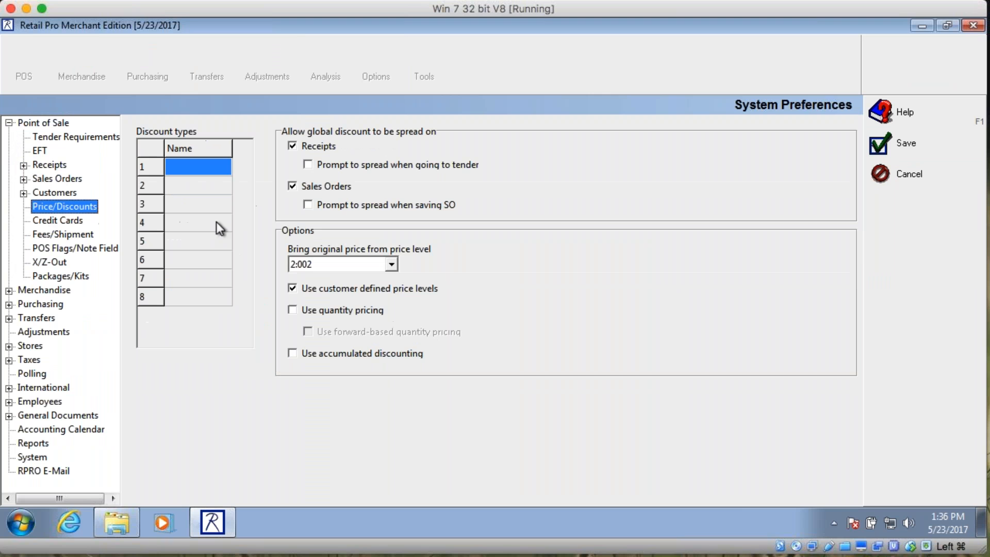
pyautogui.click(392, 264)
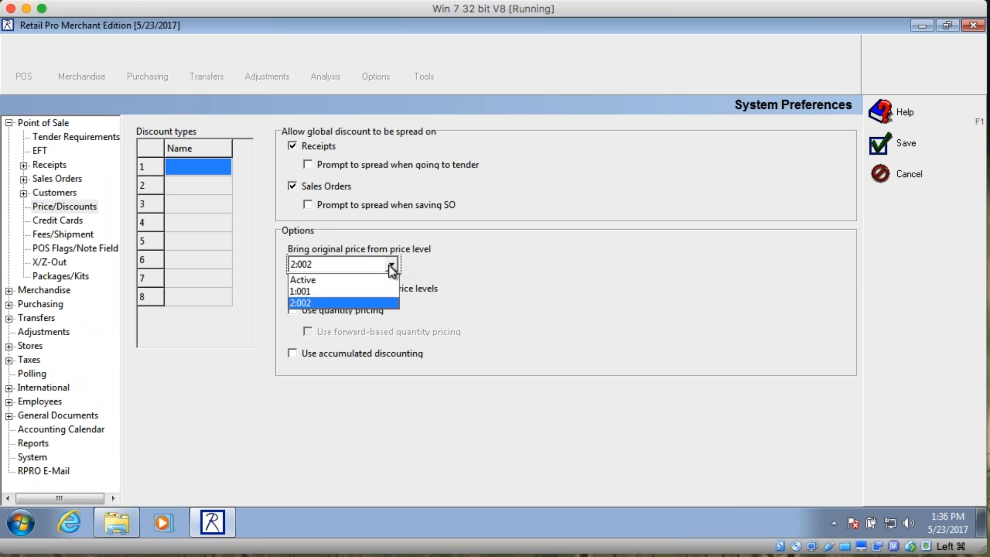
# Step: Keep 2:002 as the price level for original prices, review the store assignment defaults, and save the system preferences
pyautogui.click(392, 265)
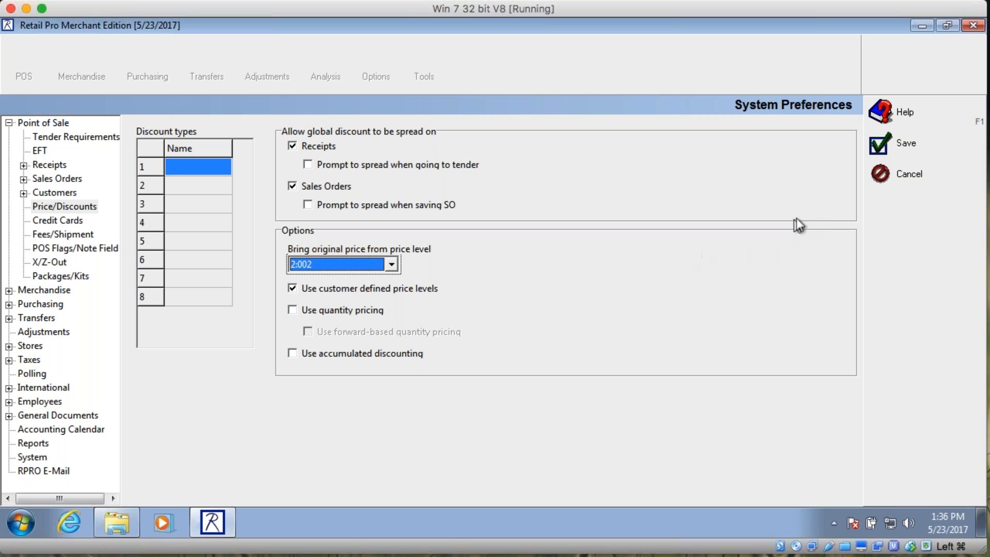
pyautogui.click(899, 145)
pyautogui.click(29, 345)
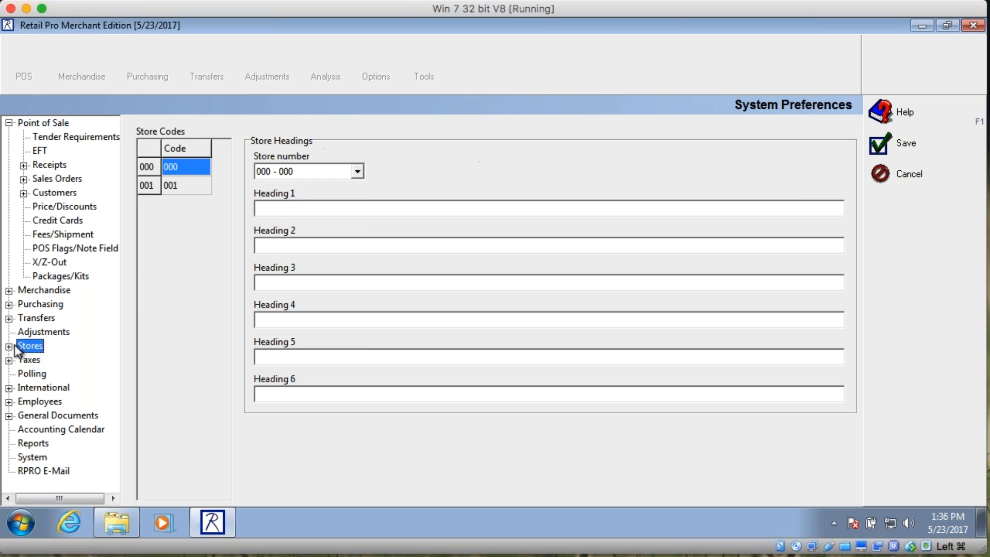
pyautogui.click(56, 374)
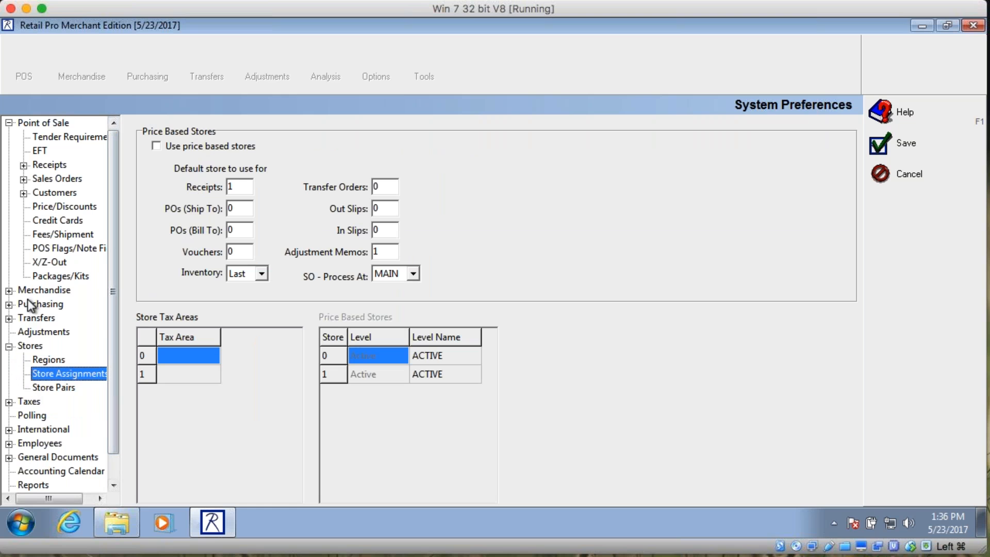
pyautogui.click(934, 154)
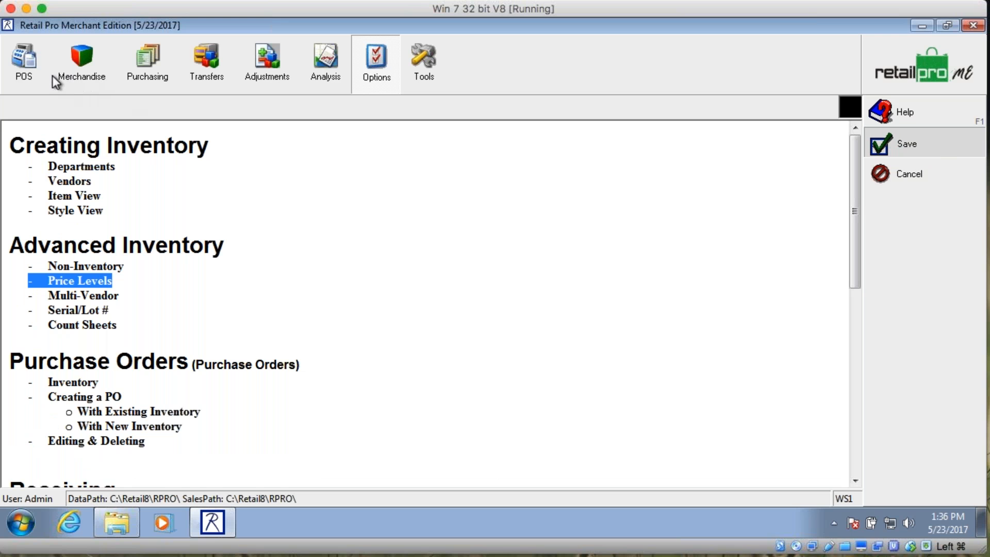
# Step: Create a new sales receipt, add items 835 and 834, and check the receipt price of item 834
pyautogui.click(37, 69)
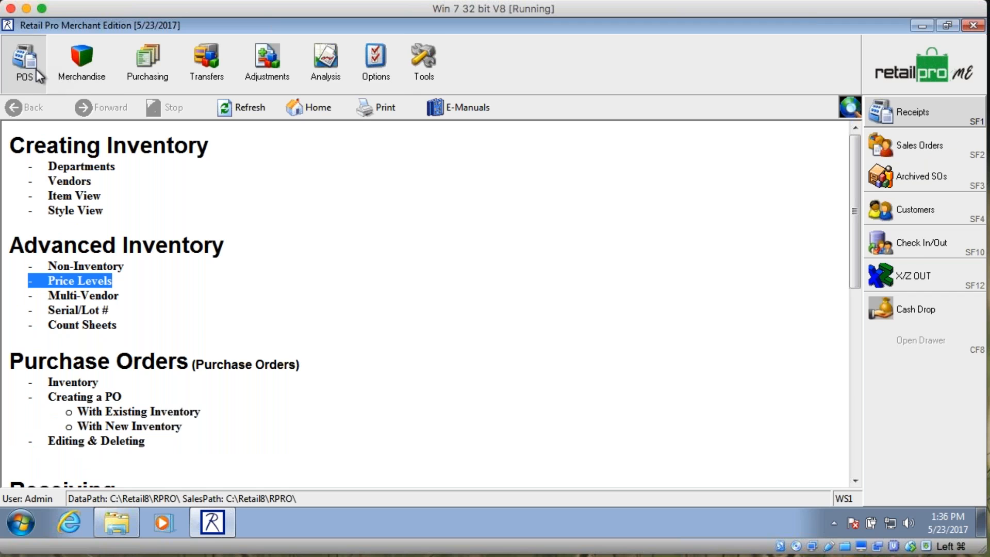
pyautogui.click(970, 116)
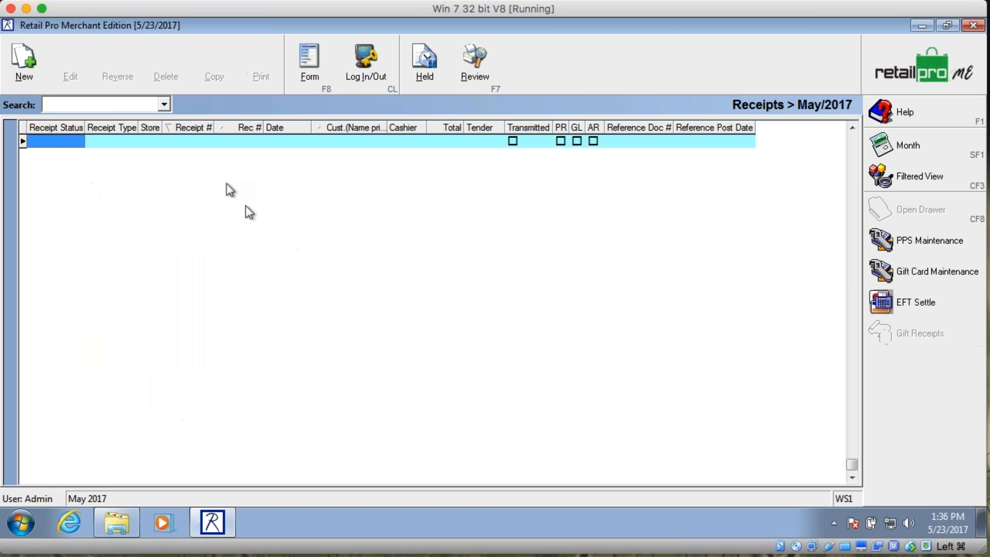
pyautogui.click(32, 70)
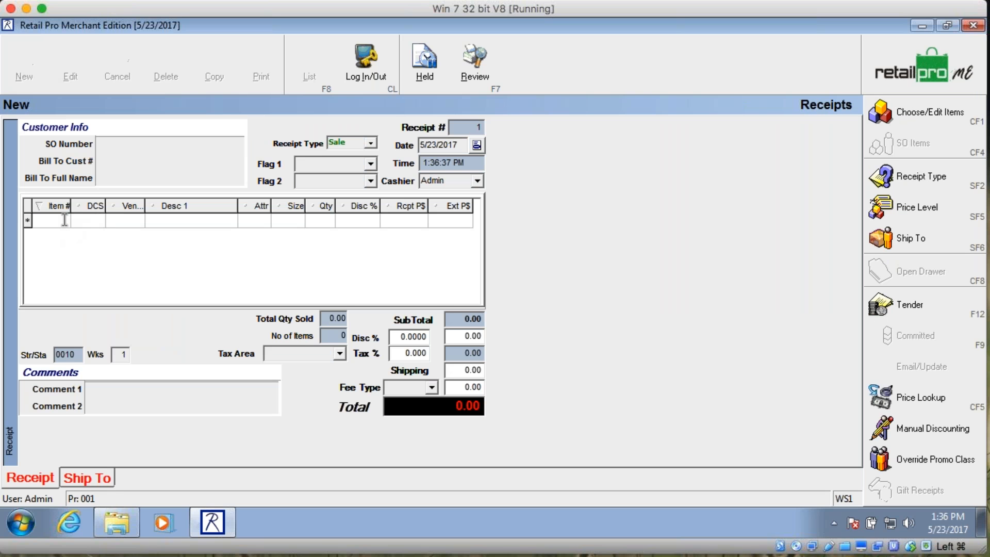
pyautogui.write('835')
pyautogui.press('Return')
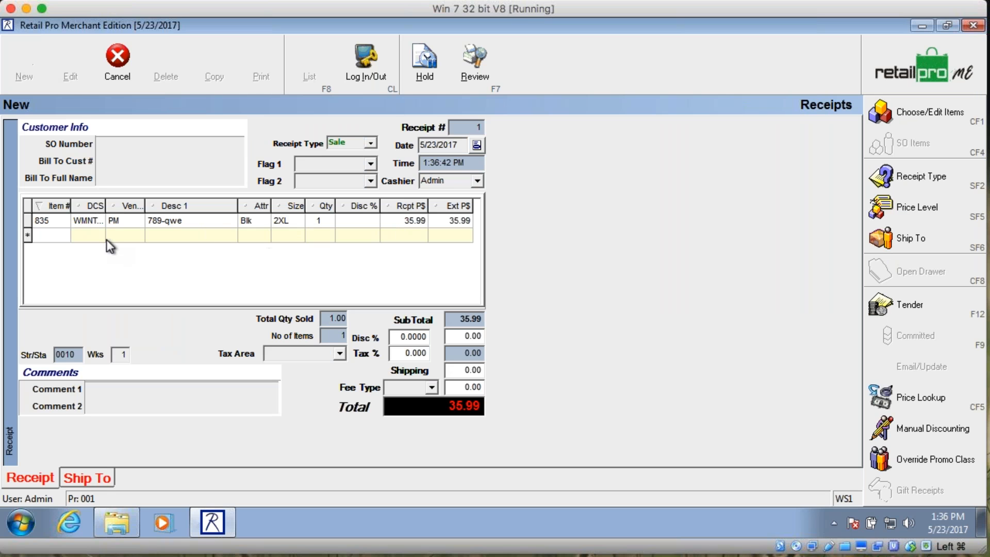
pyautogui.write('834')
pyautogui.press('Return')
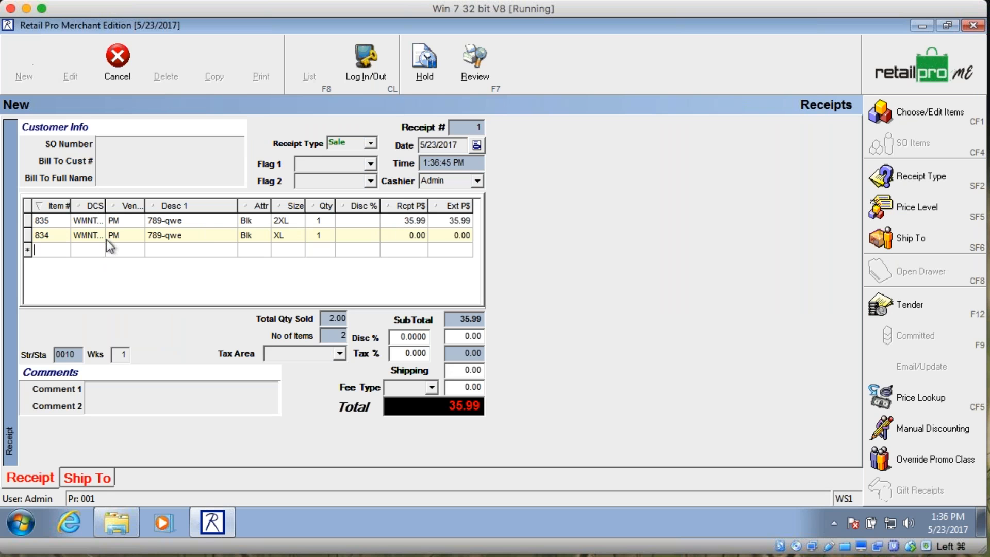
pyautogui.click(408, 236)
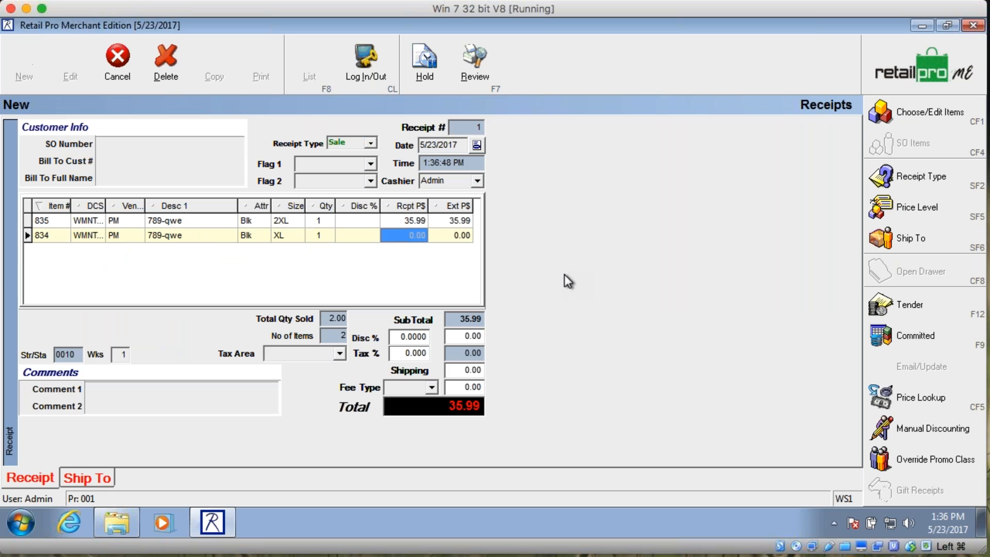
# Step: Discard the receipt with items 835 and 834 and return to the home screen
pyautogui.click(973, 25)
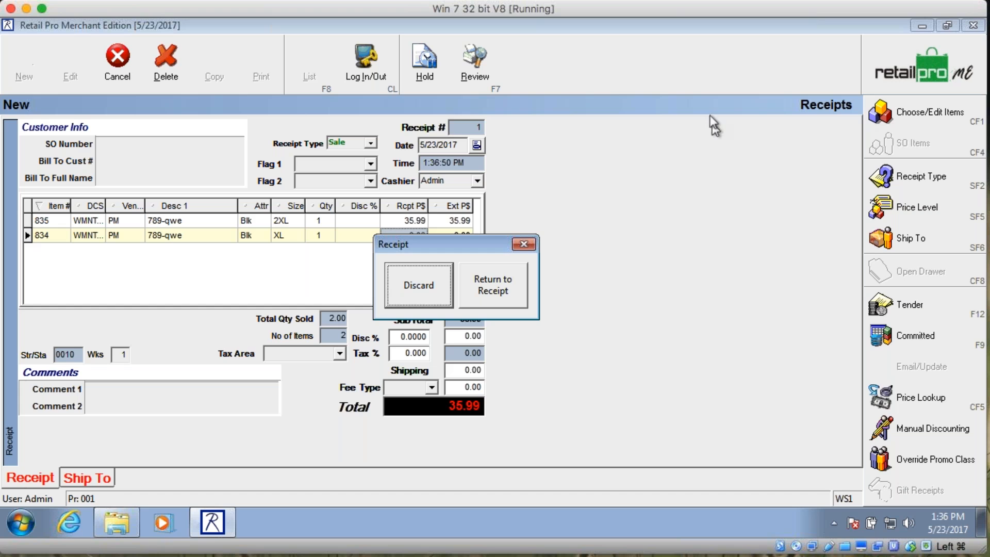
pyautogui.click(401, 307)
pyautogui.click(917, 85)
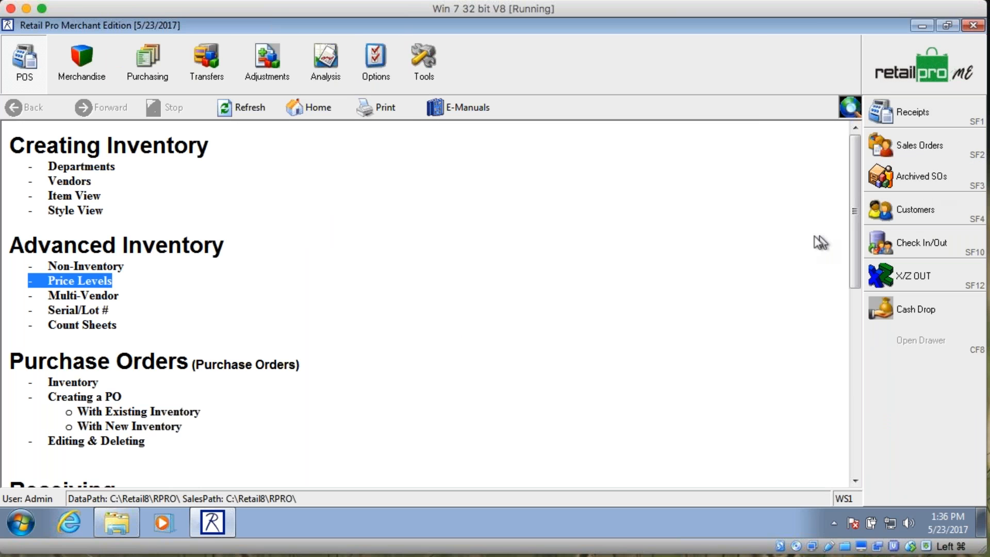
# Step: Review the document options in the workstation preferences, including the store defaults, and save
pyautogui.click(385, 54)
pyautogui.click(914, 178)
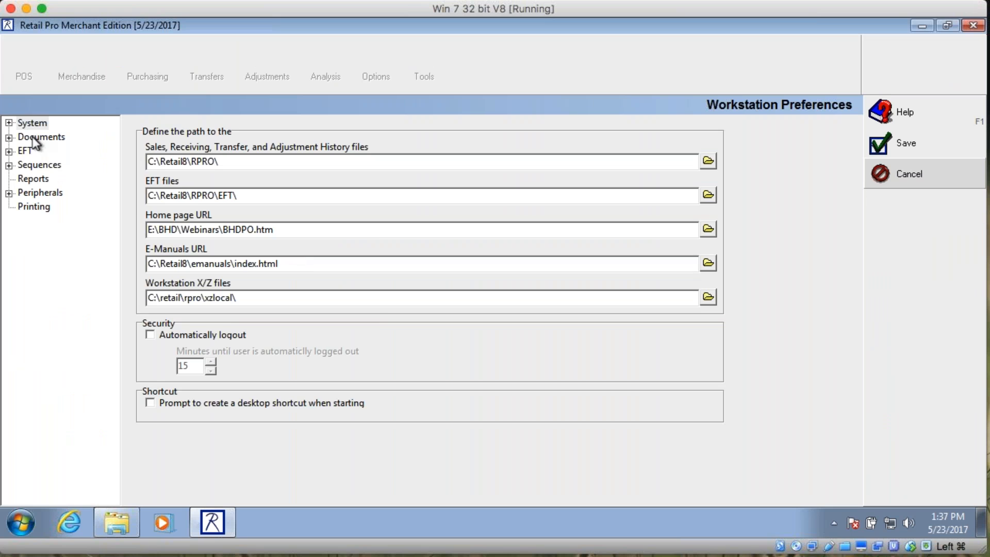
pyautogui.click(9, 137)
pyautogui.click(49, 152)
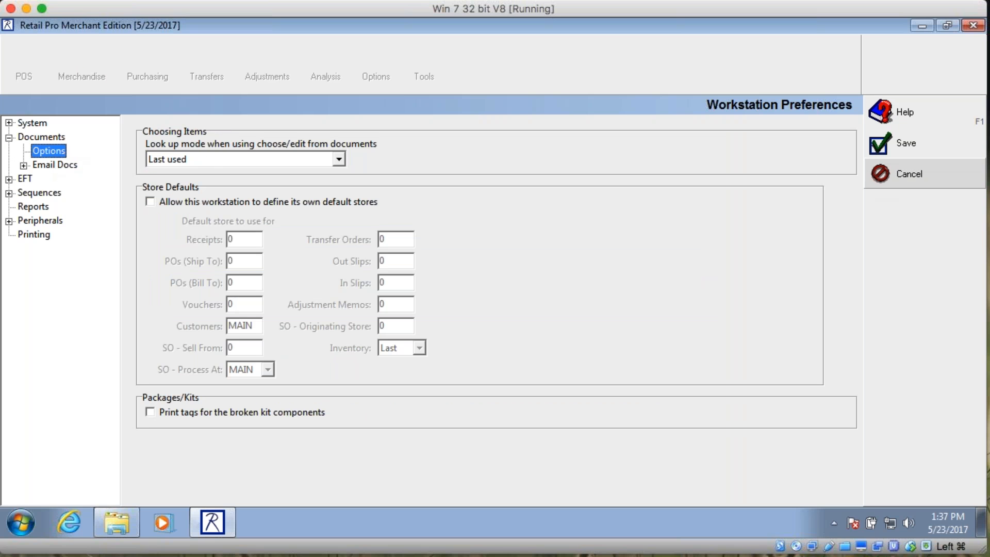
pyautogui.click(902, 144)
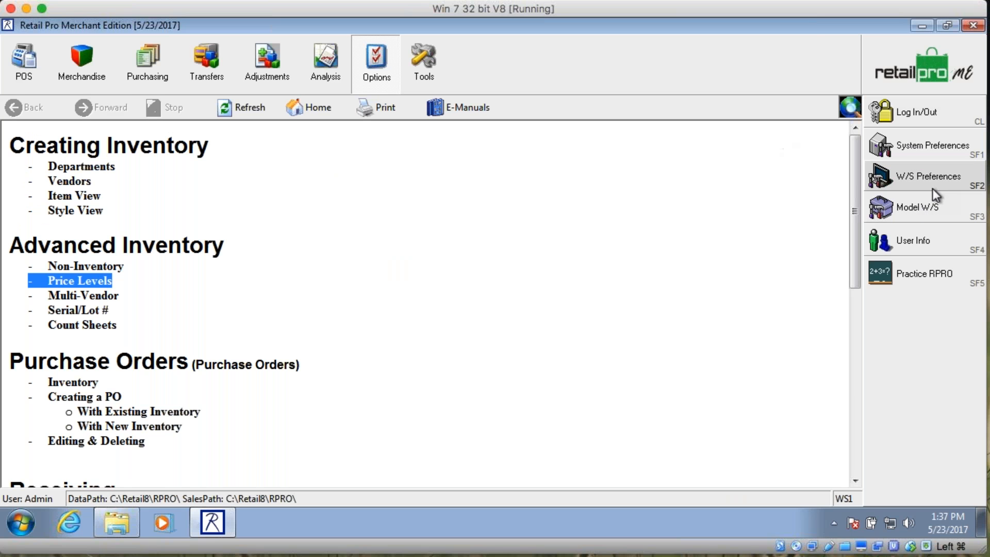
# Step: In the point-of-sale price and discount preferences, set the original price level to 1:001 and save
pyautogui.click(865, 157)
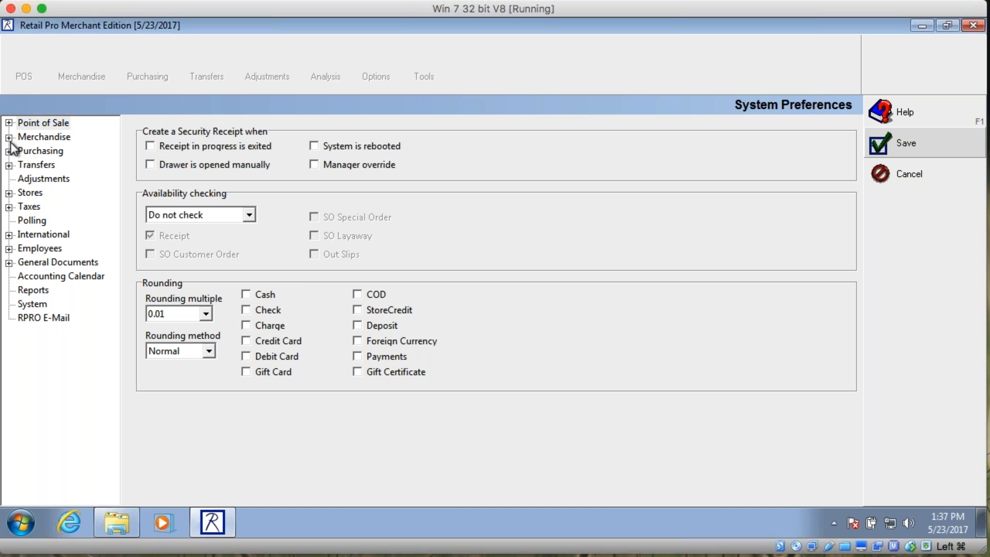
pyautogui.doubleClick(13, 123)
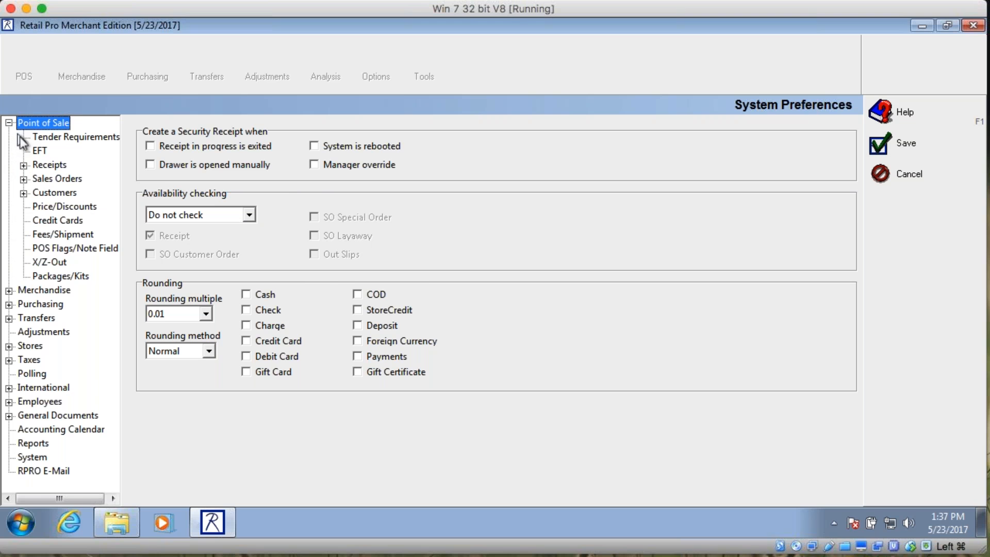
pyautogui.click(72, 208)
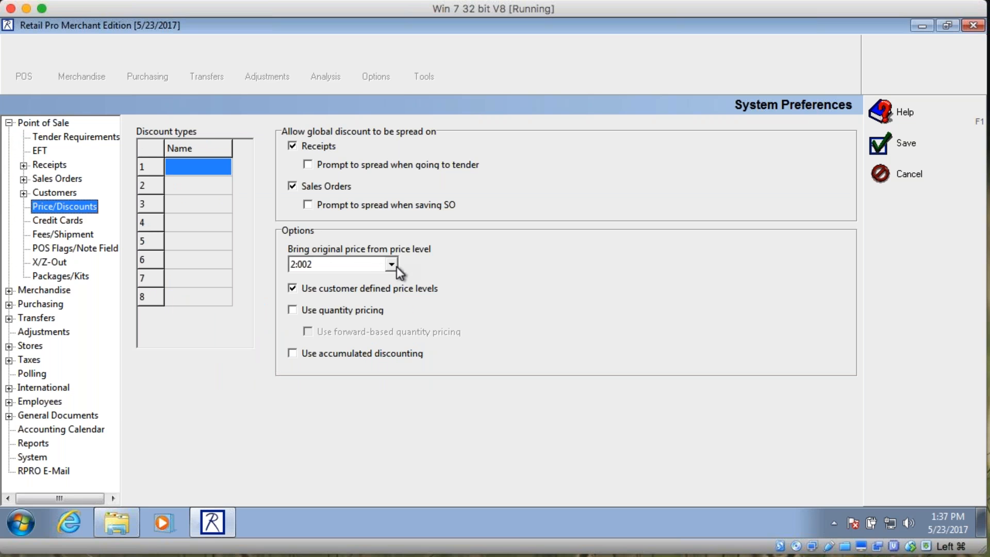
pyautogui.click(393, 265)
pyautogui.click(330, 291)
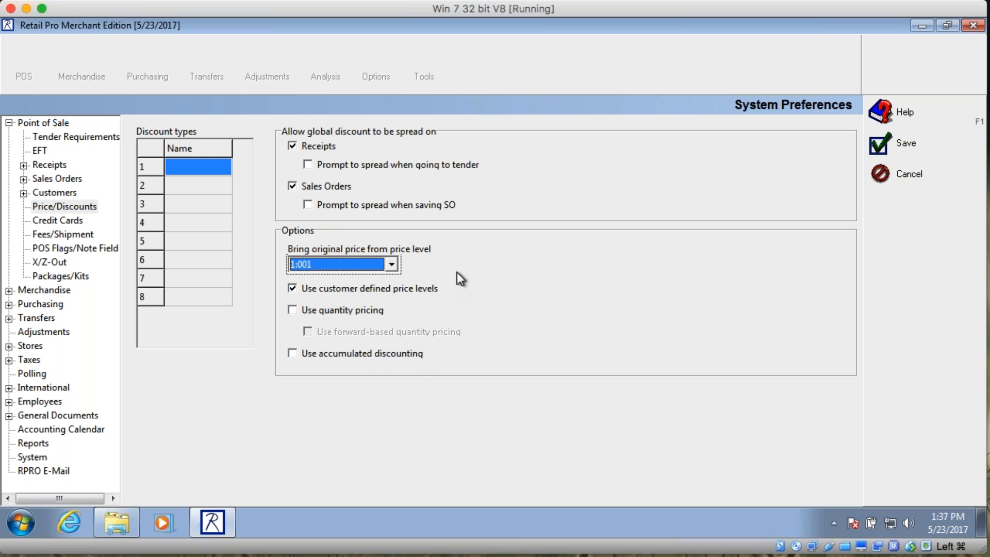
pyautogui.click(925, 149)
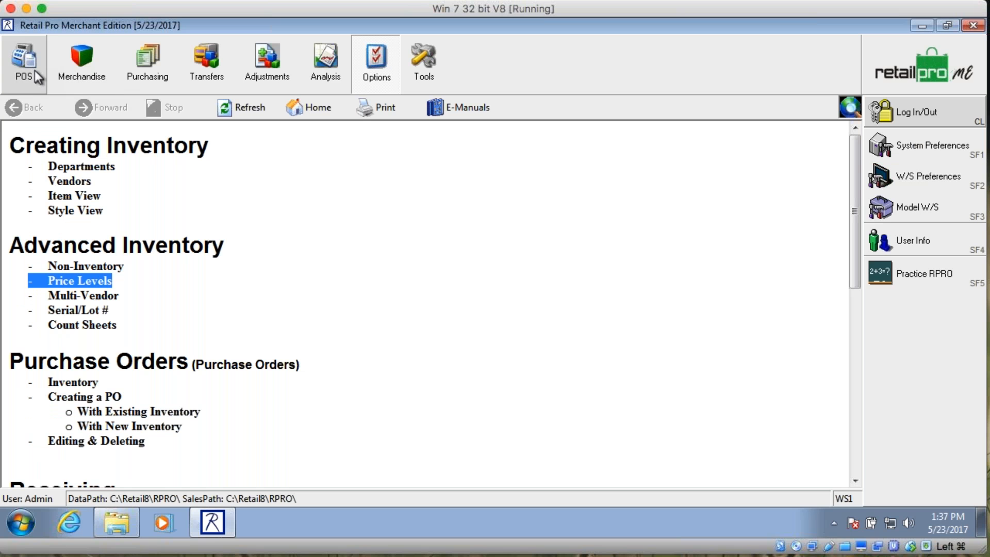
# Step: Open item 835 in the inventory form view and show its prices by price level
pyautogui.click(77, 64)
pyautogui.click(937, 117)
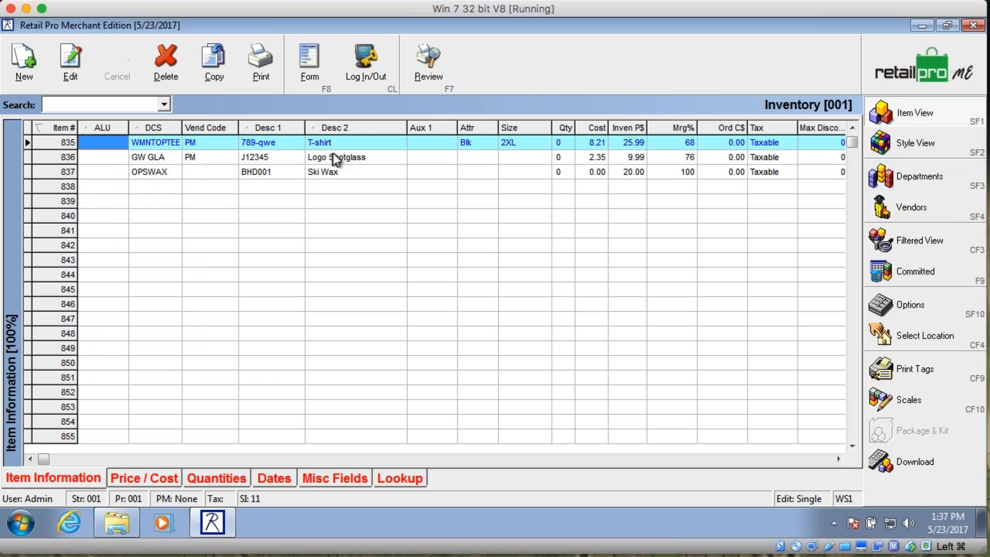
pyautogui.click(308, 66)
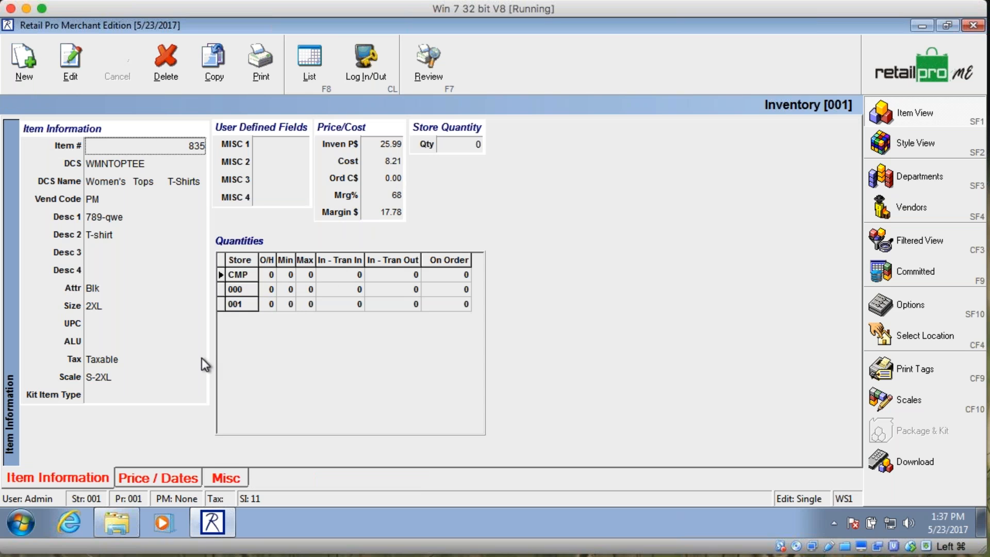
pyautogui.click(143, 478)
pyautogui.click(410, 221)
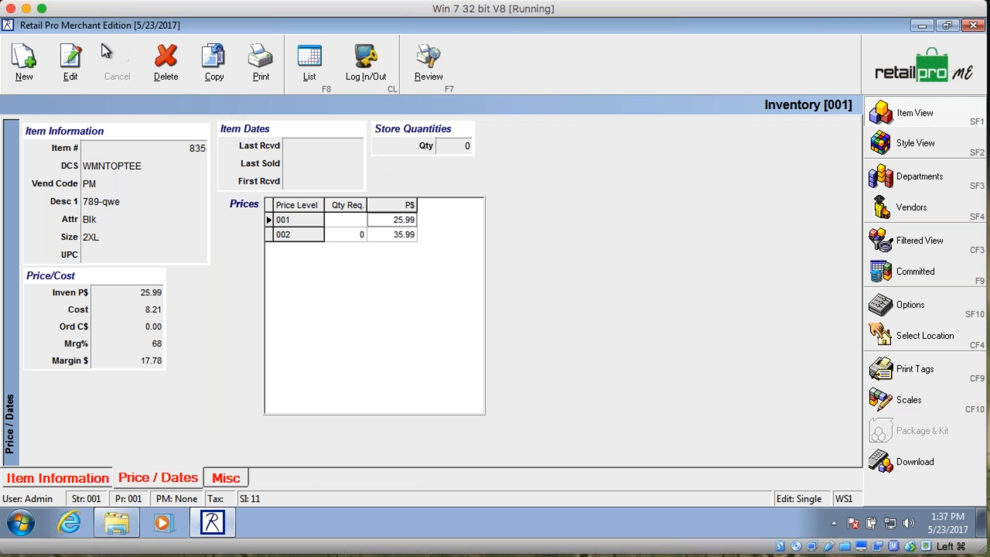
# Step: Edit item 835's prices to 35.99 for level 001 and 25.99 for level 002, save, and leave the inventory
pyautogui.click(70, 60)
pyautogui.click(394, 221)
pyautogui.press('Delete')
pyautogui.write('3')
pyautogui.press('Down')
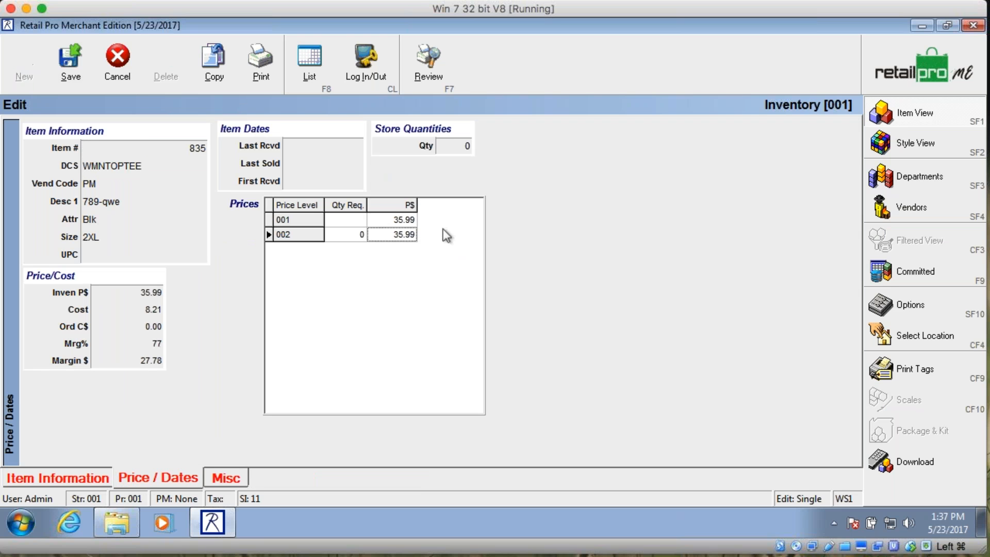
pyautogui.write('25.99')
pyautogui.press('Tab')
pyautogui.click(71, 63)
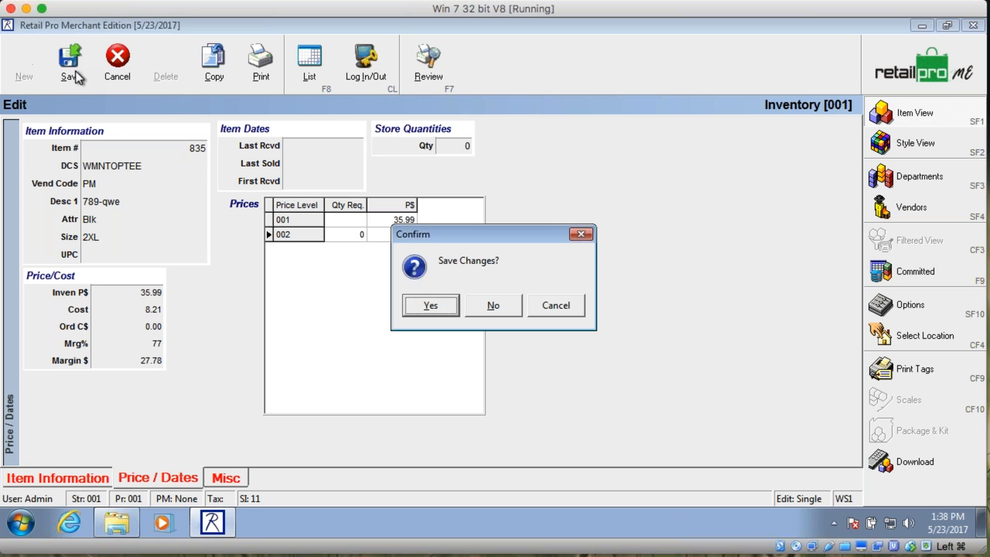
pyautogui.click(431, 305)
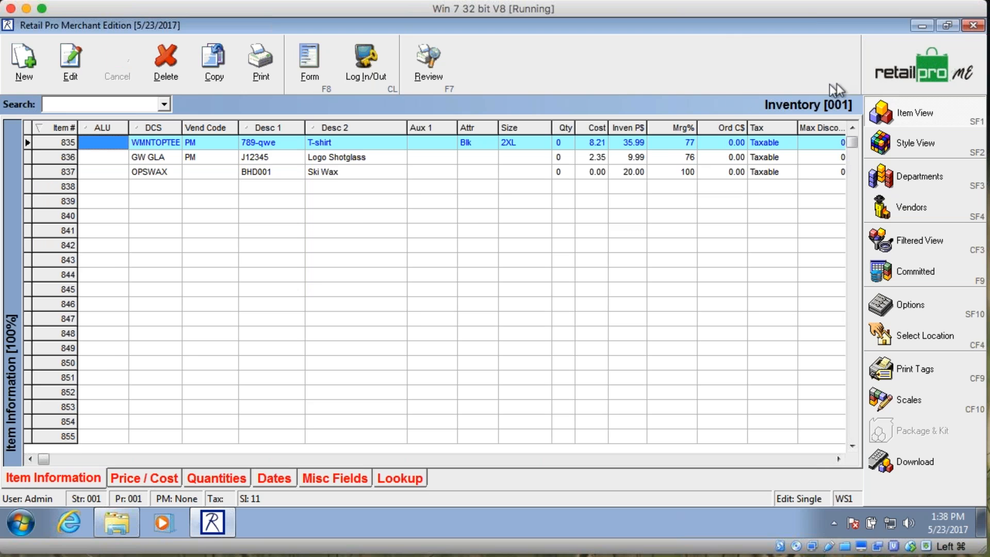
pyautogui.click(915, 75)
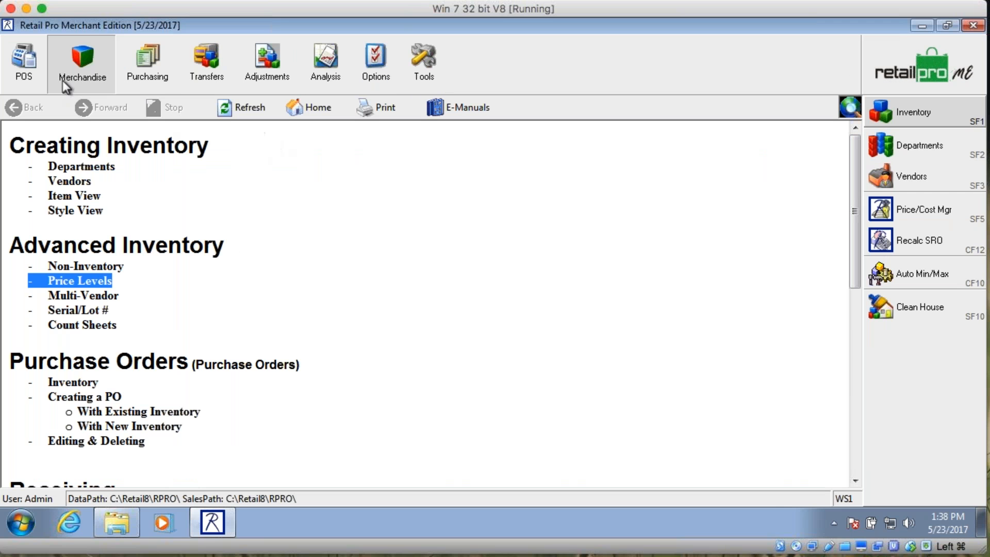
# Step: Create a new sales receipt and add item 835 to check its price
pyautogui.click(26, 64)
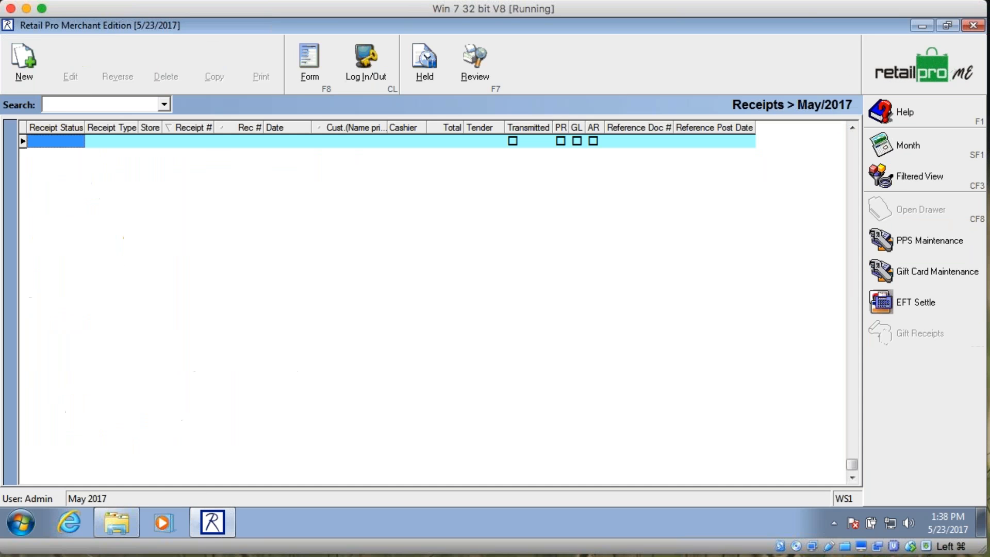
pyautogui.click(27, 66)
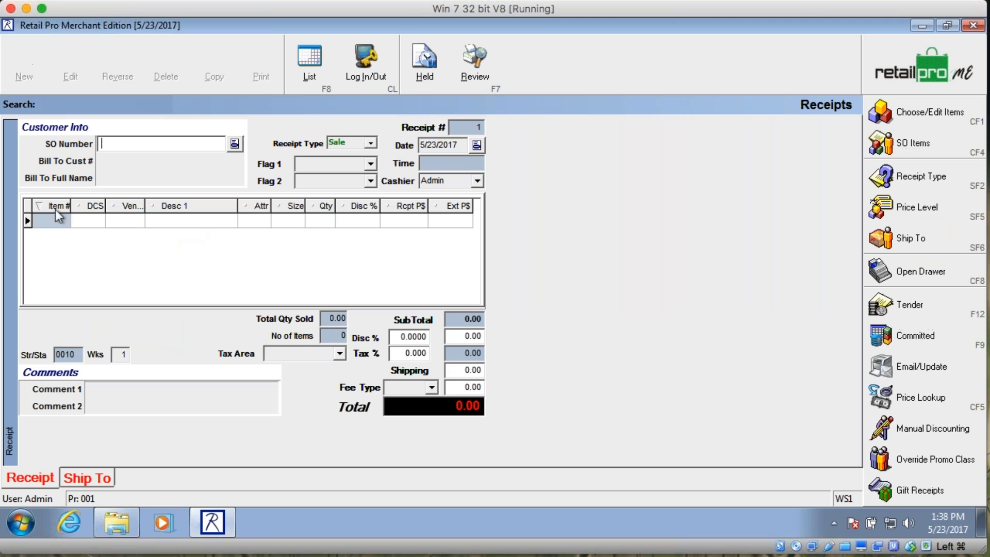
pyautogui.write('835')
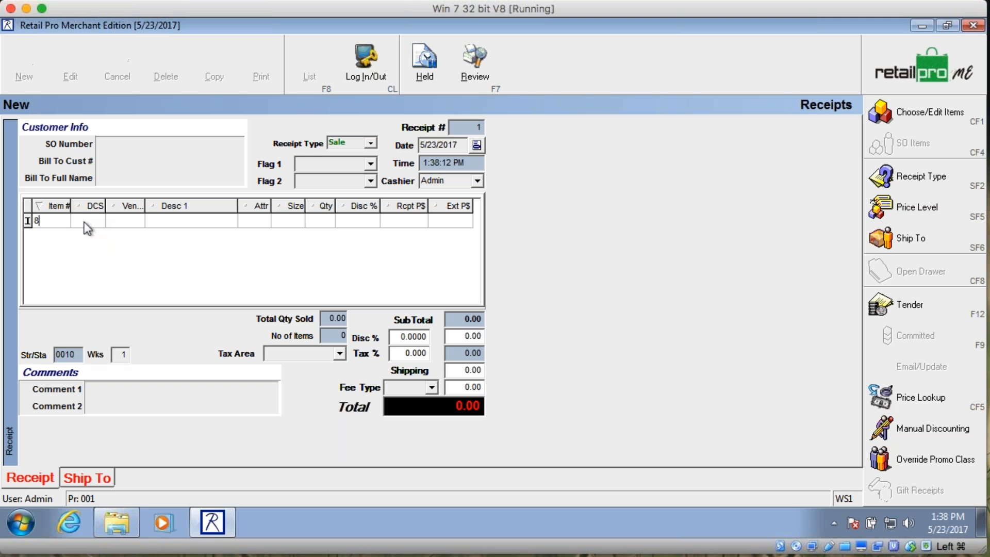
pyautogui.press('Return')
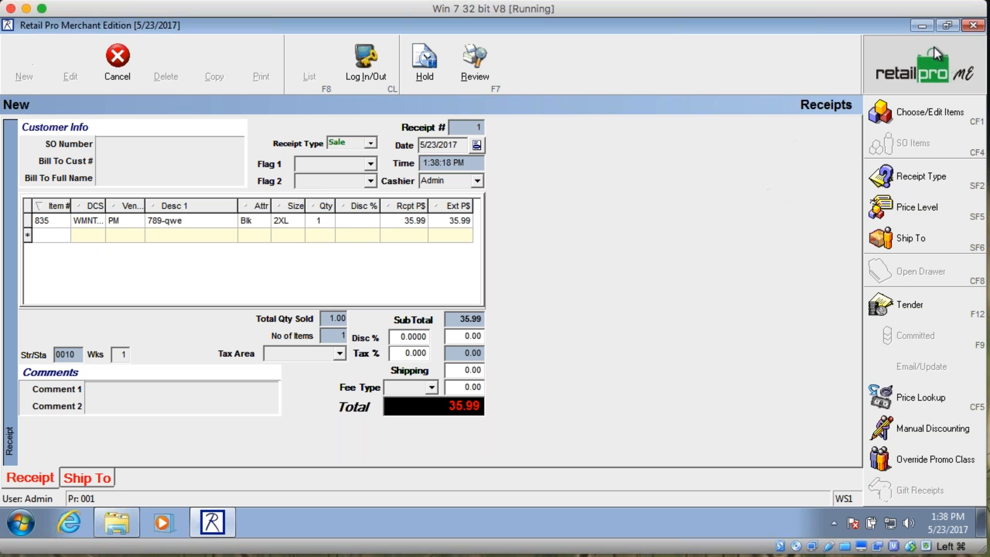
# Step: Discard the test receipt for item 835 and return to the home screen
pyautogui.press('Escape')
pyautogui.click(403, 286)
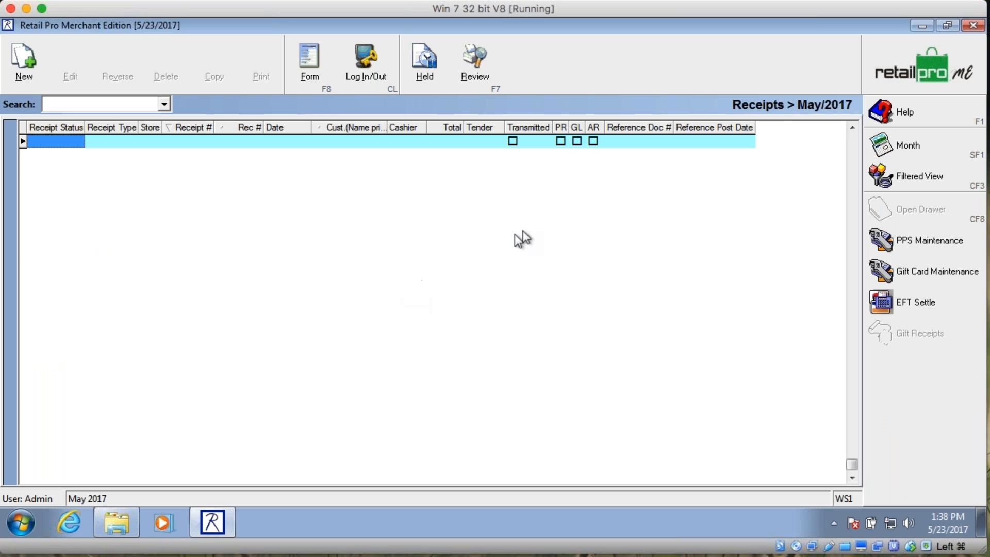
pyautogui.click(893, 55)
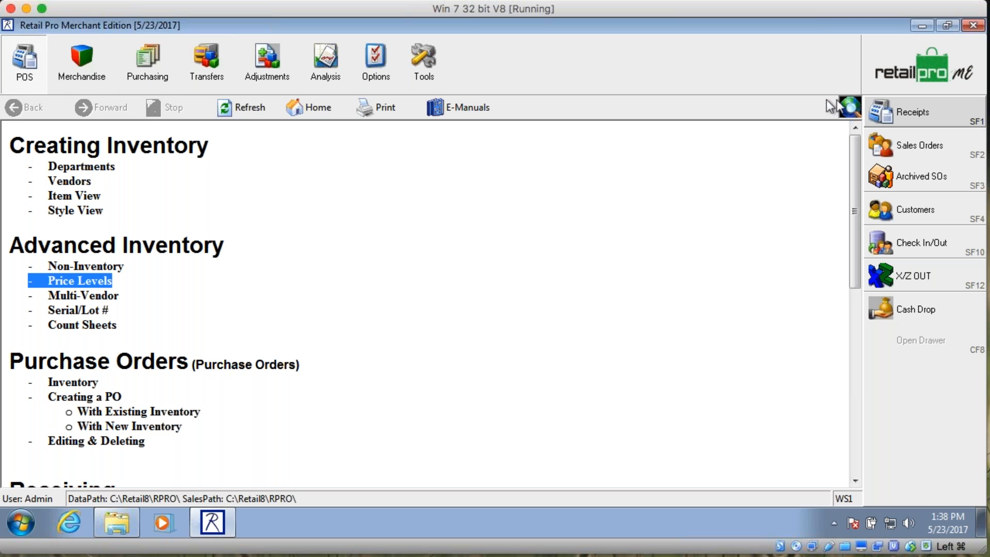
# Step: Start a new customer record with price level 002 and discard it without saving
pyautogui.click(926, 209)
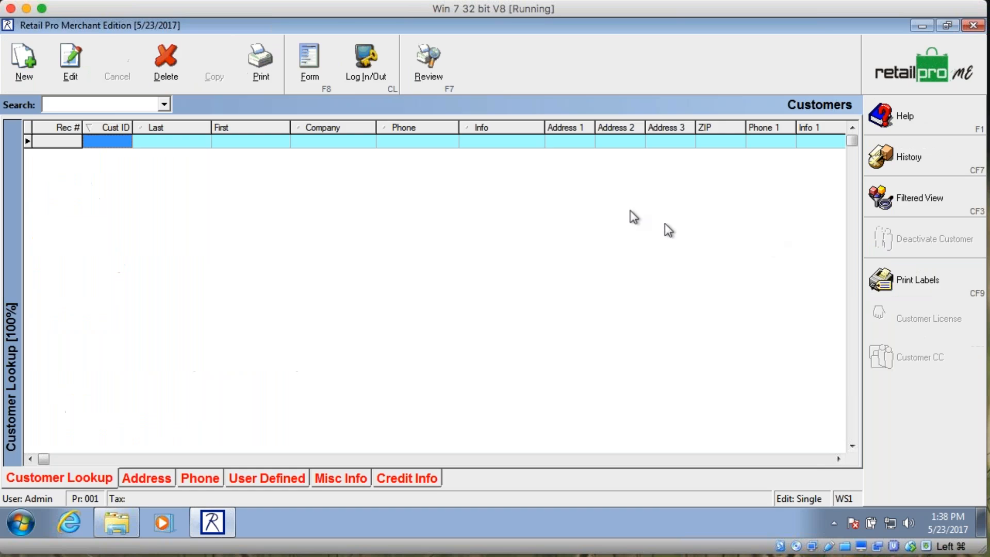
pyautogui.click(23, 60)
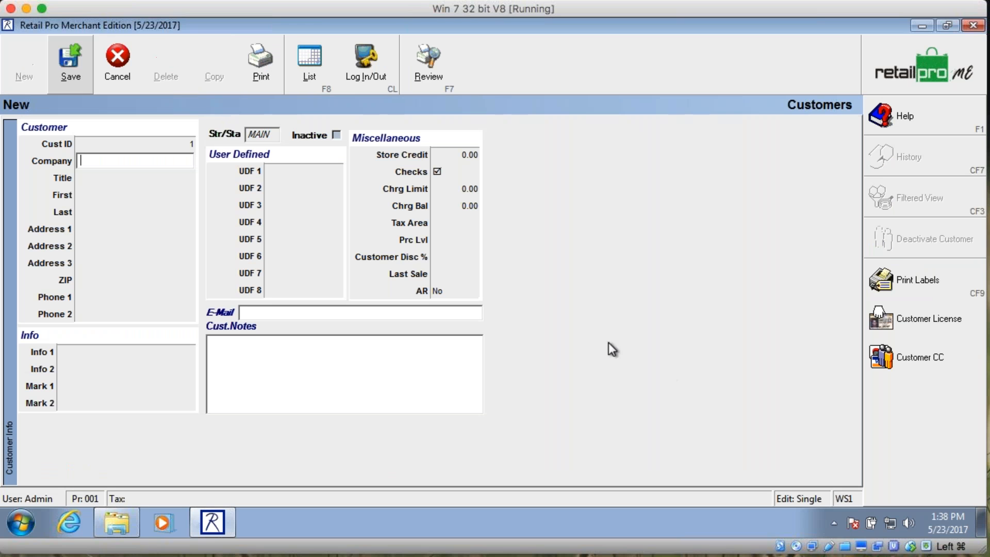
pyautogui.click(457, 241)
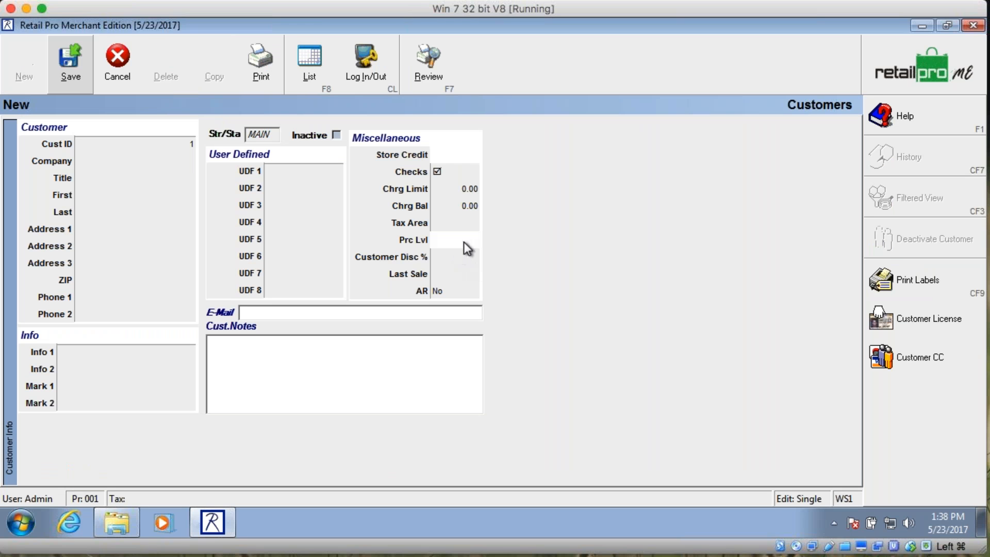
pyautogui.click(472, 240)
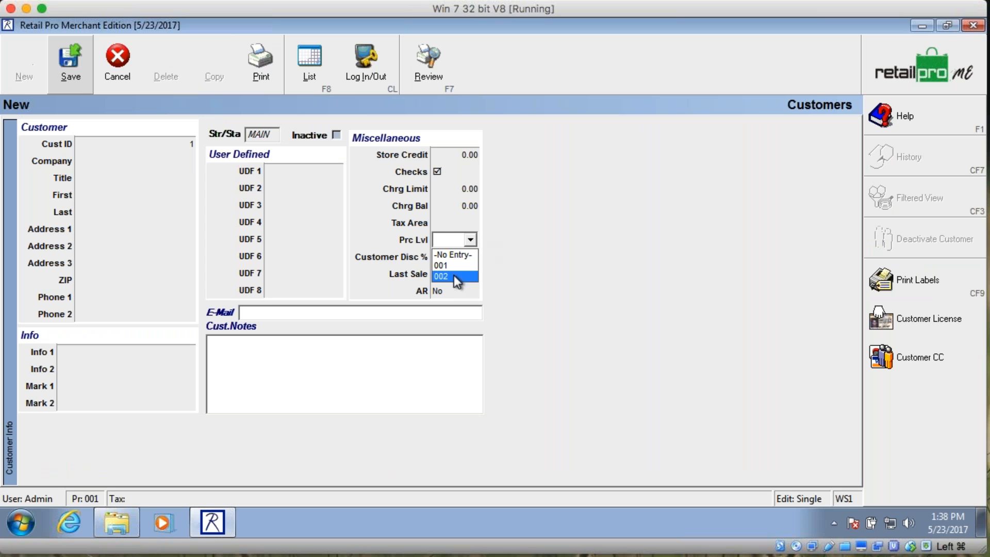
pyautogui.click(454, 277)
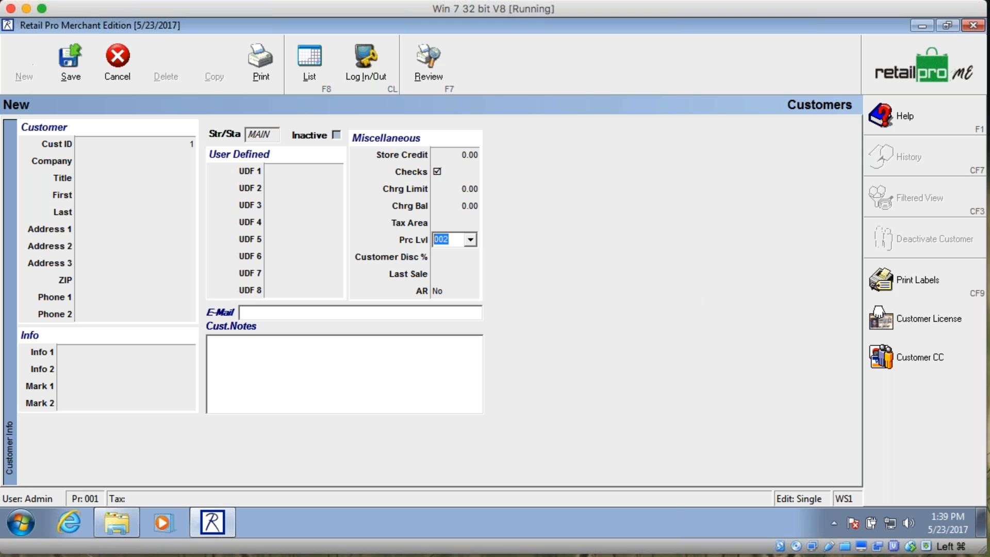
pyautogui.click(117, 61)
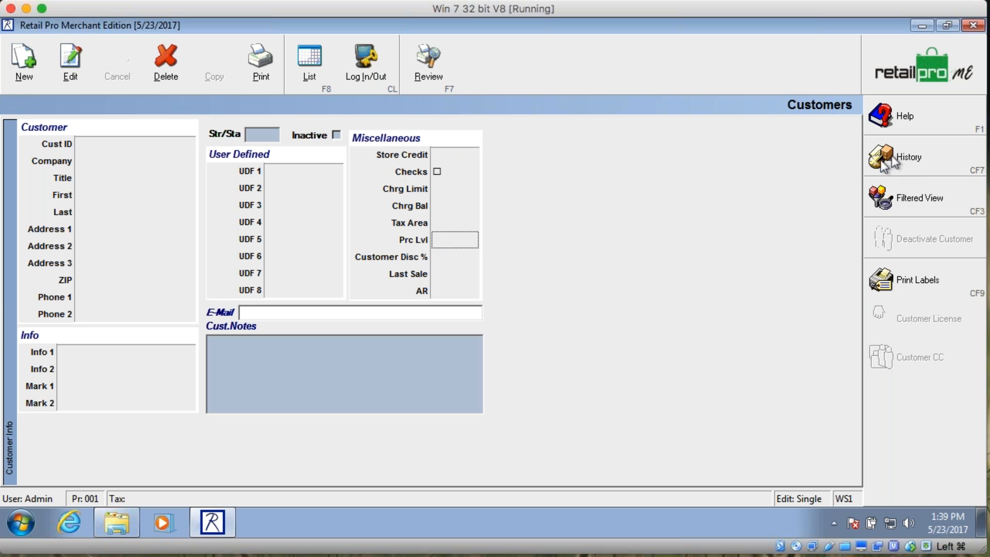
pyautogui.click(921, 70)
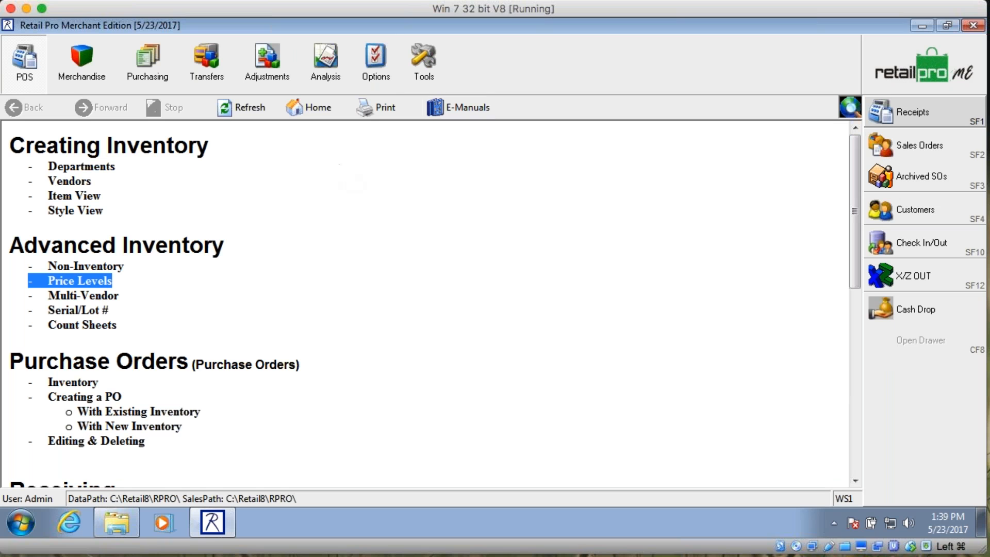
# Step: Highlight the Multi-Vendor topic in the home outline and open item 835's miscellaneous details in the inventory form view
pyautogui.click(132, 304)
pyautogui.moveTo(128, 297); pyautogui.dragTo(35, 296)
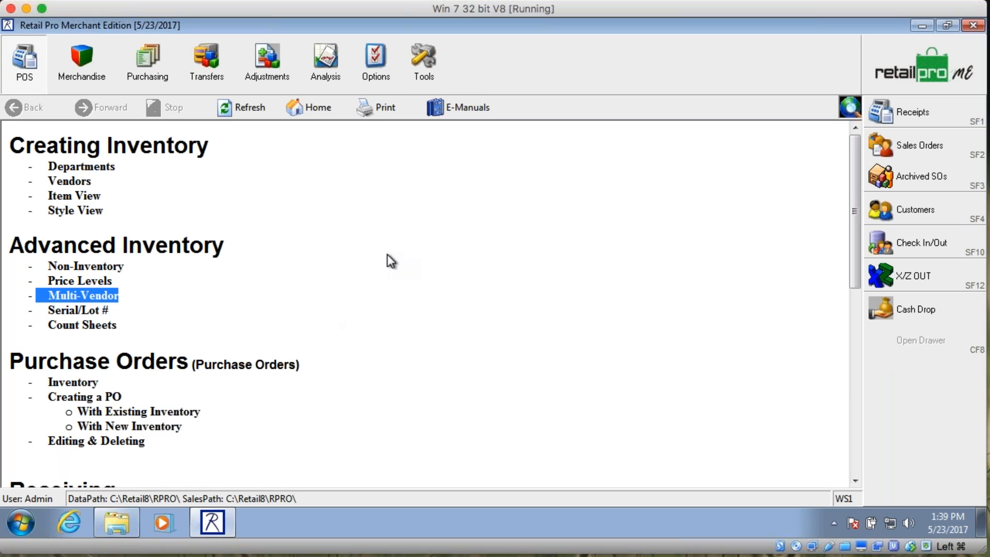
pyautogui.click(97, 67)
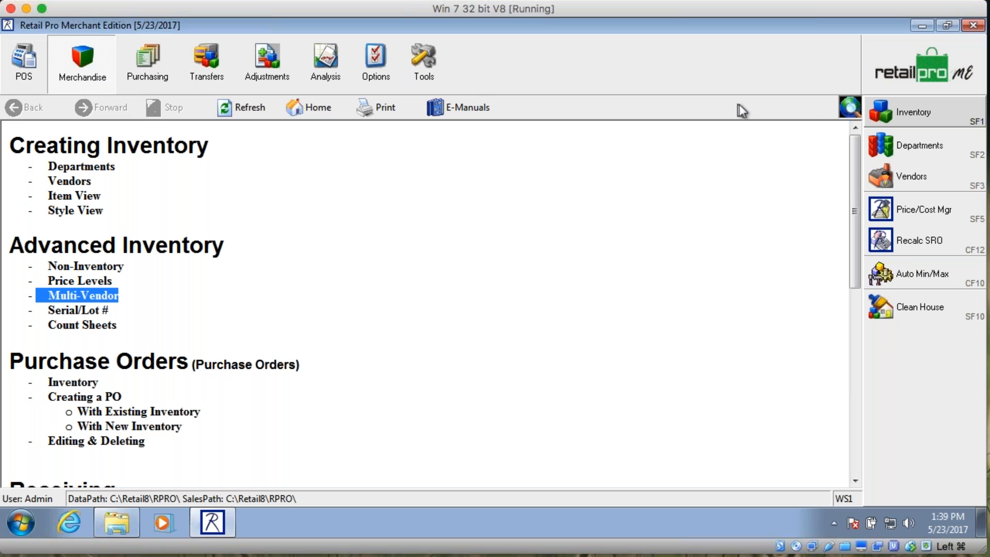
pyautogui.click(904, 120)
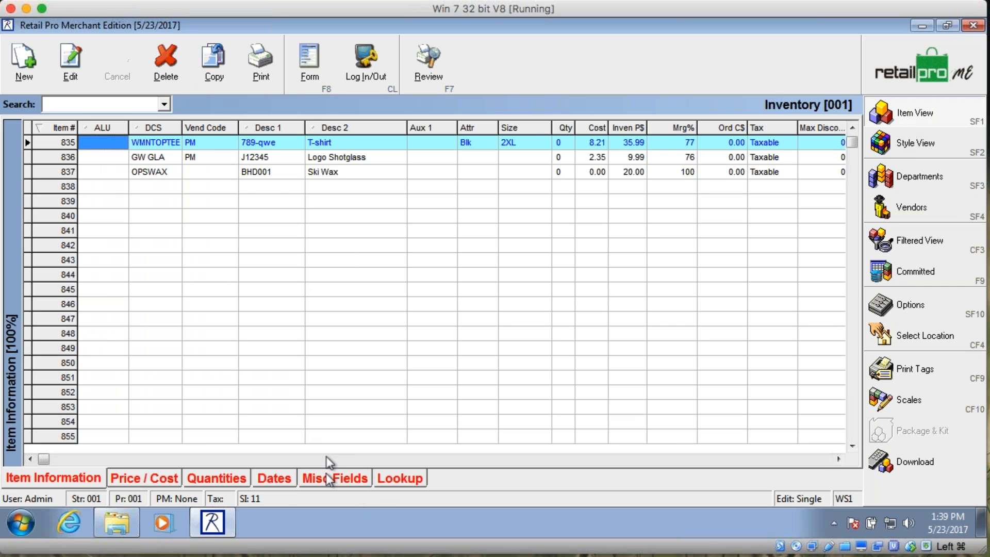
pyautogui.click(310, 75)
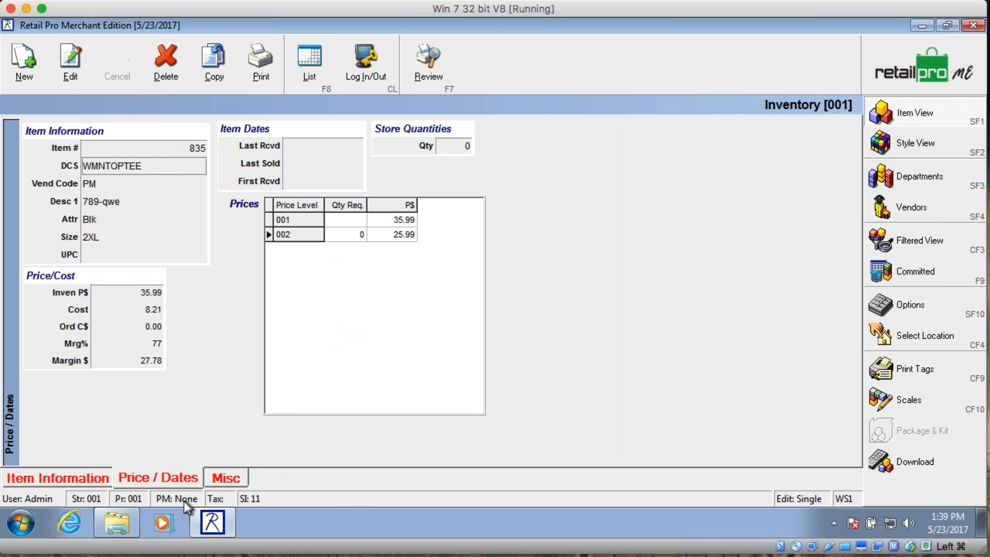
pyautogui.click(227, 477)
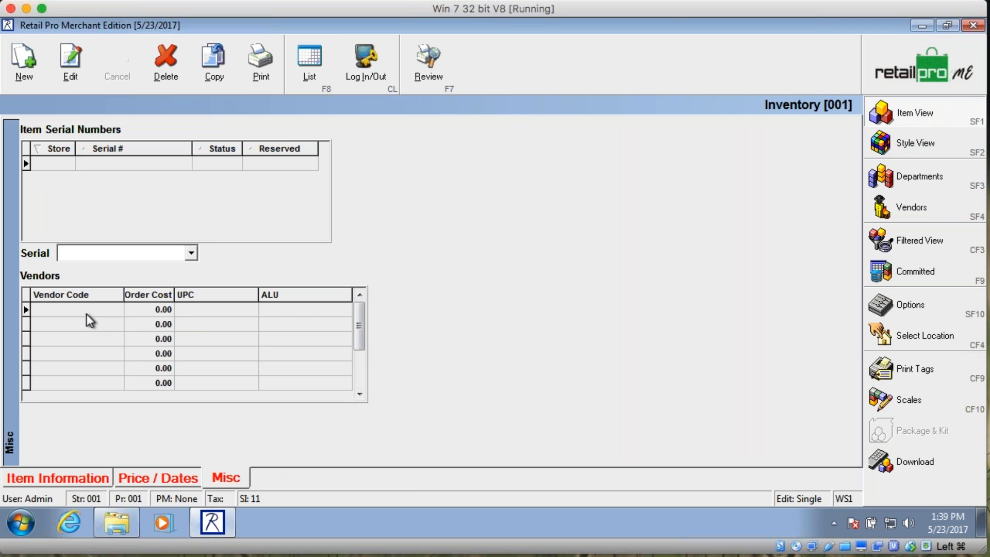
# Step: Examine item 835's UPC and ALU fields in the Vendors table and its main vendor code
pyautogui.click(243, 312)
pyautogui.click(278, 312)
pyautogui.click(80, 478)
pyautogui.click(106, 197)
pyautogui.click(225, 479)
# Step: Edit item 835, create a vendor with code LEV and company Levi, and assign it to the first Vendors row
pyautogui.click(72, 62)
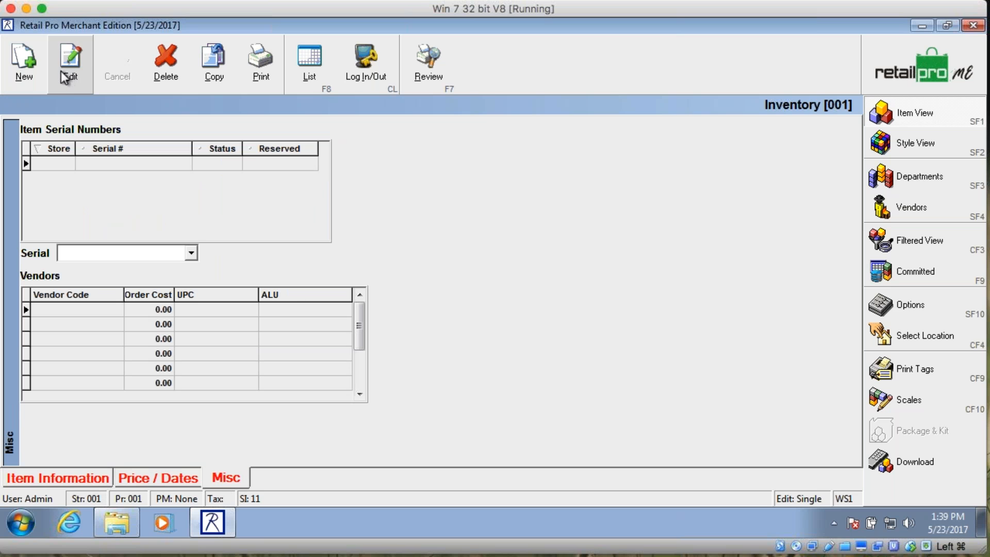
pyautogui.click(110, 309)
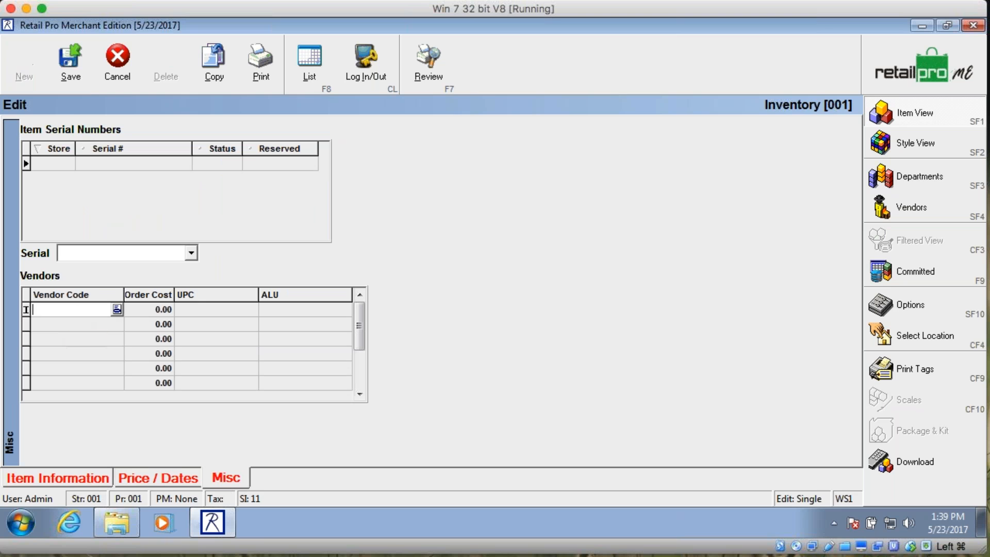
pyautogui.click(116, 310)
pyautogui.click(31, 66)
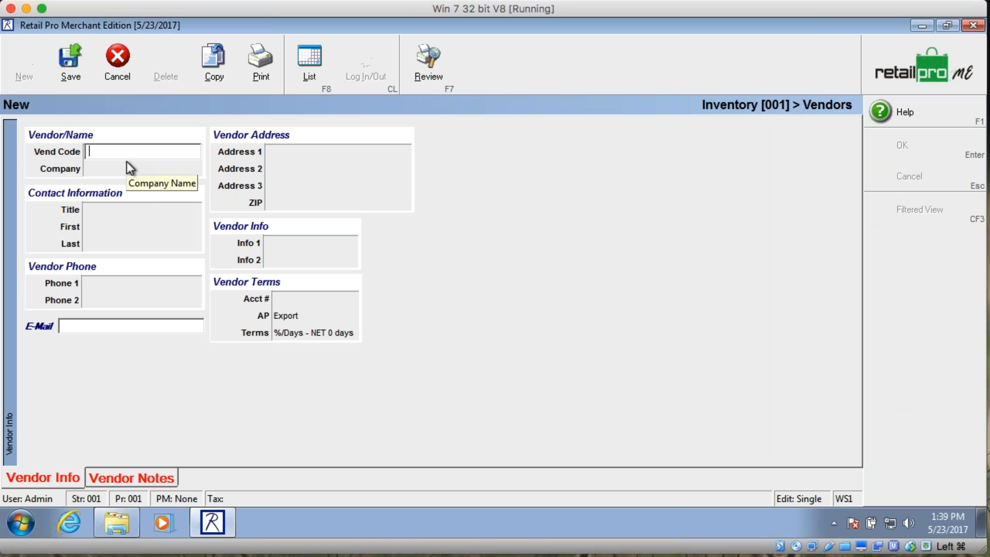
pyautogui.write('LEV')
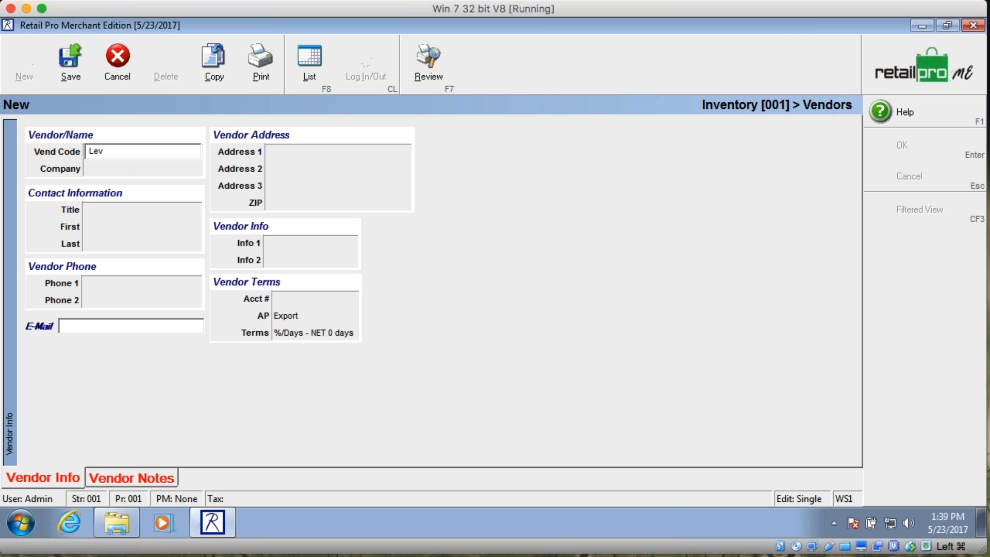
pyautogui.click(127, 162)
pyautogui.write('L')
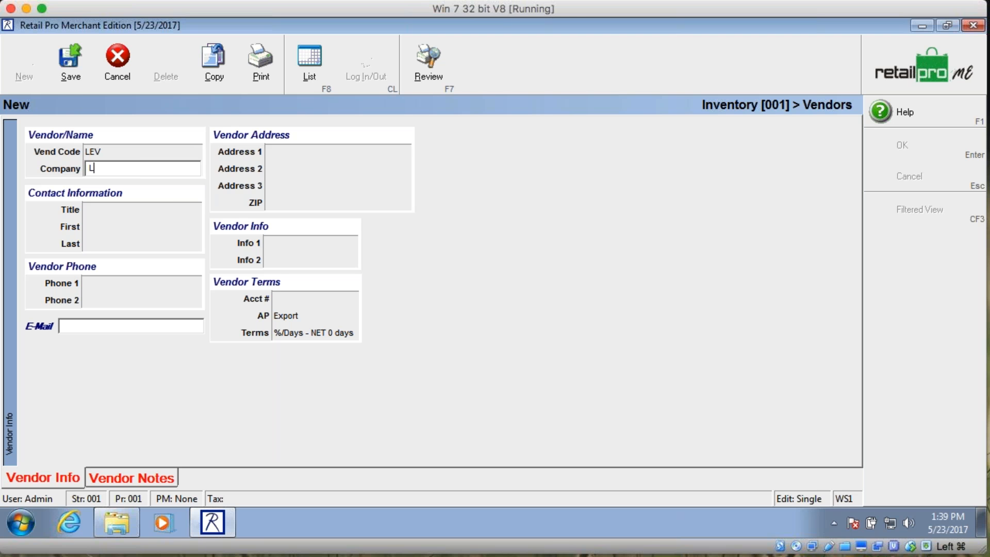
pyautogui.write('evi')
pyautogui.click(70, 62)
pyautogui.click(432, 304)
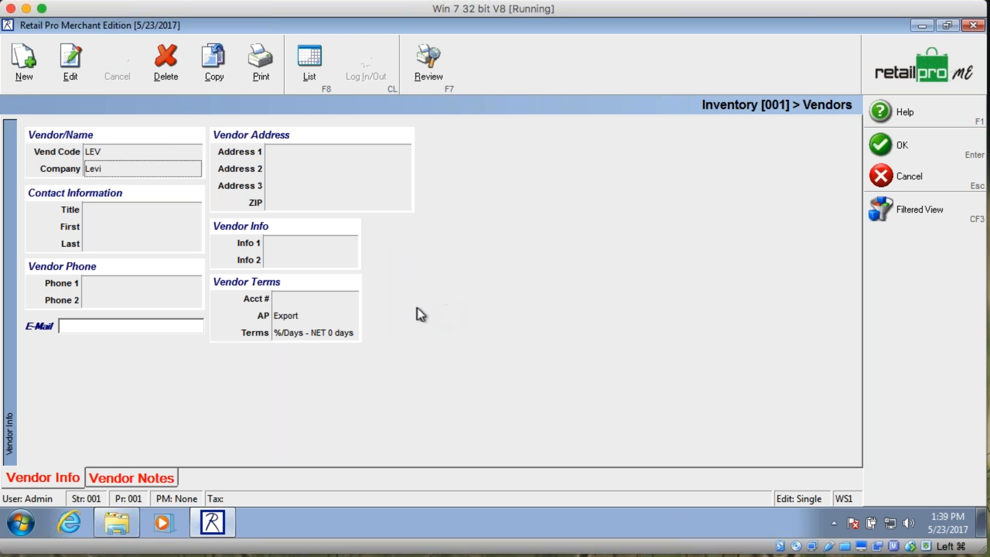
pyautogui.click(954, 141)
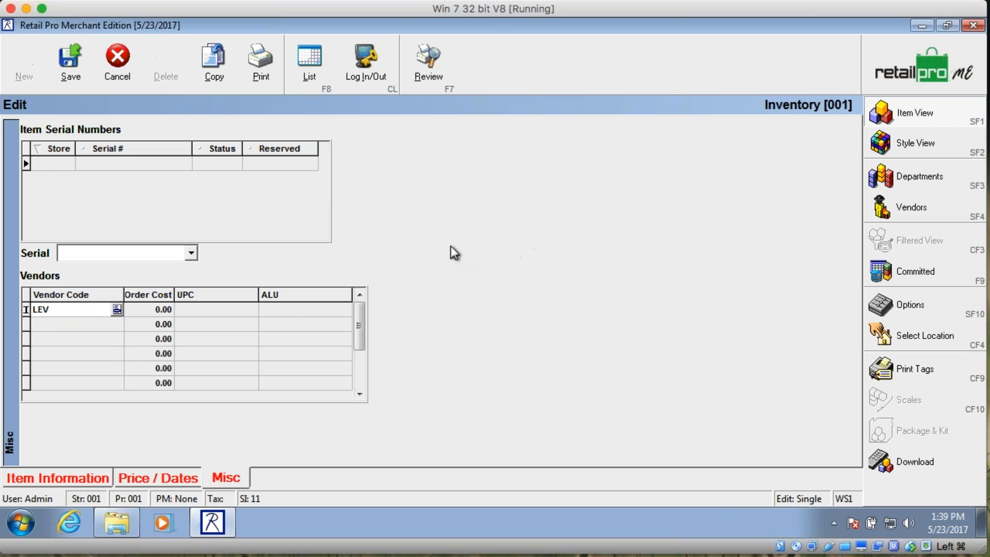
# Step: Set the order cost for additional vendor LEV on item 835 to 12
pyautogui.click(81, 320)
pyautogui.click(82, 306)
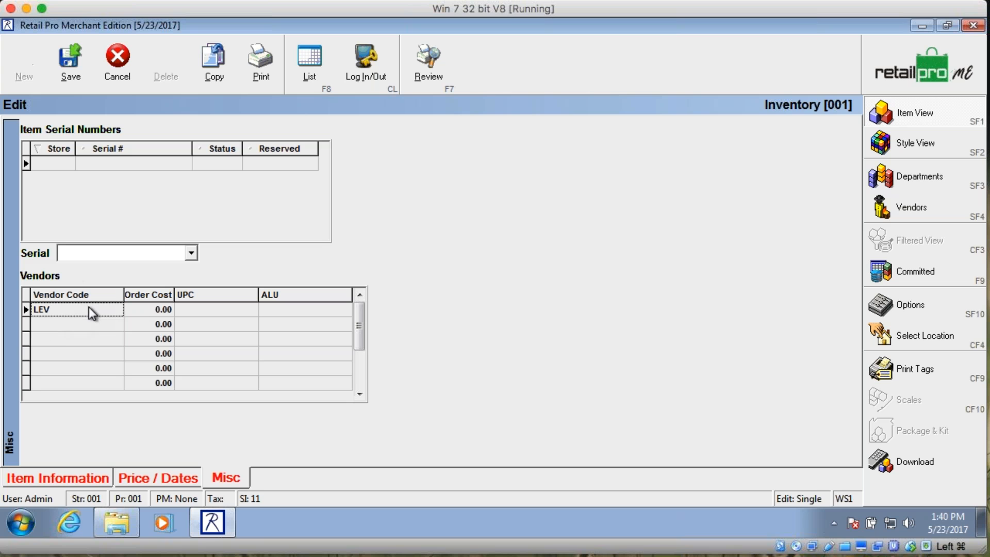
pyautogui.click(93, 324)
pyautogui.click(83, 367)
pyautogui.click(83, 310)
pyautogui.click(139, 310)
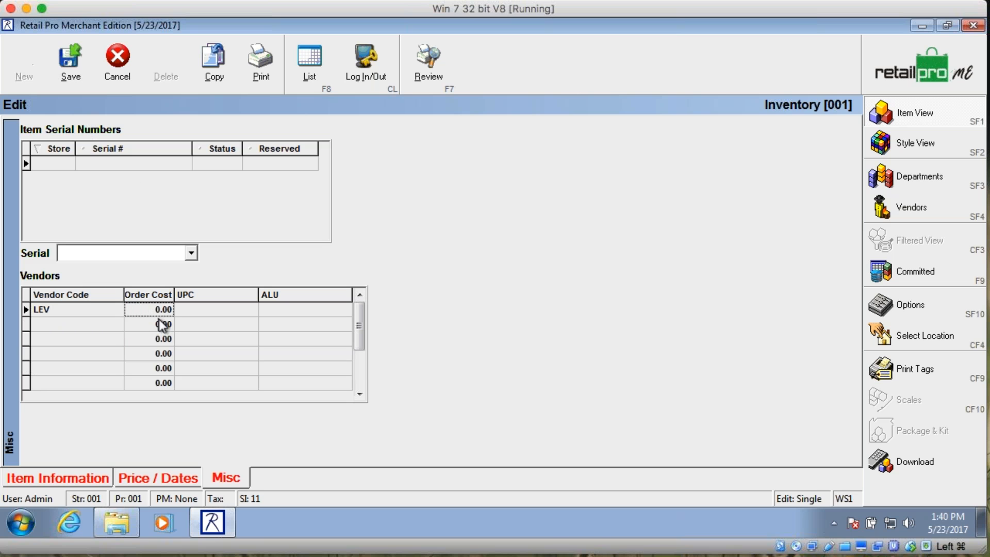
pyautogui.click(158, 310)
pyautogui.moveTo(154, 309); pyautogui.dragTo(224, 310)
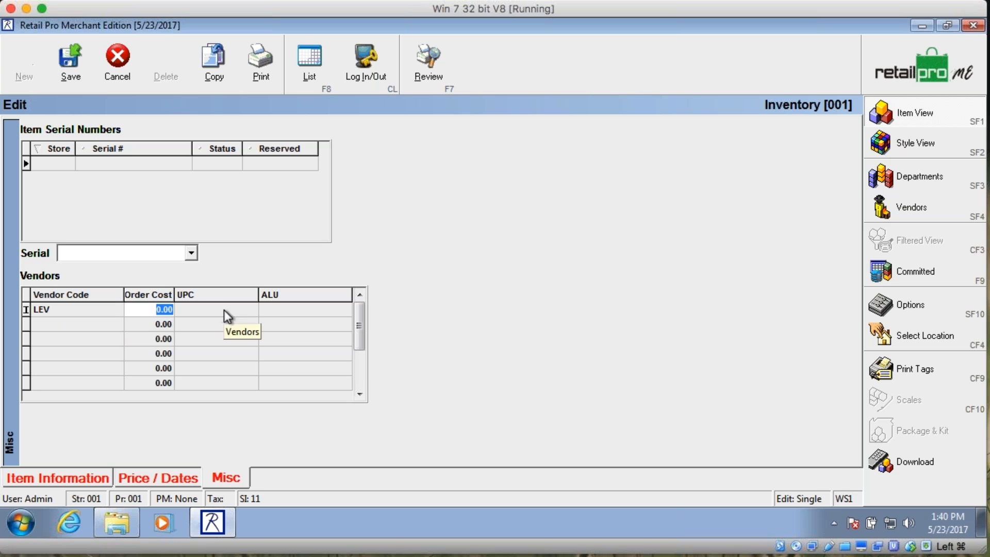
pyautogui.write('12')
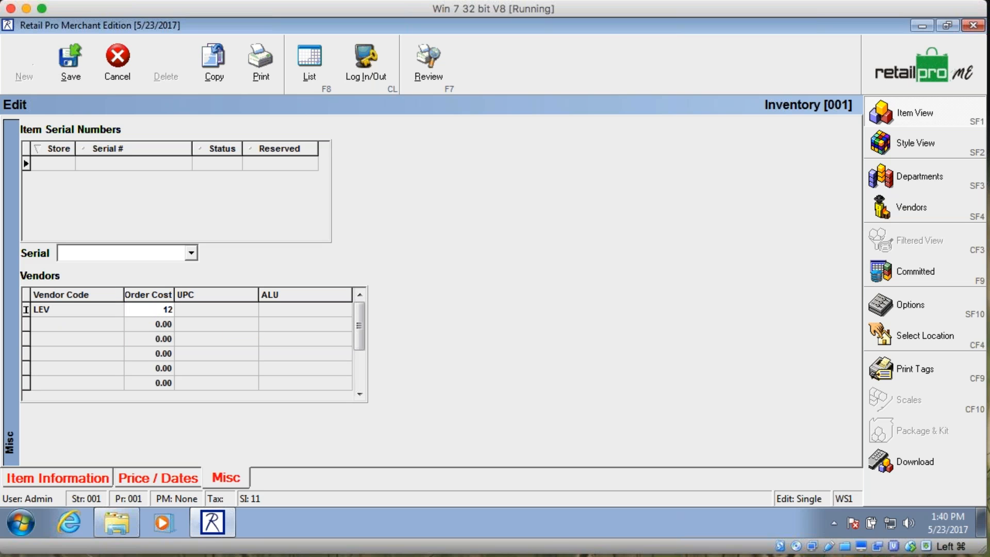
pyautogui.press('Return')
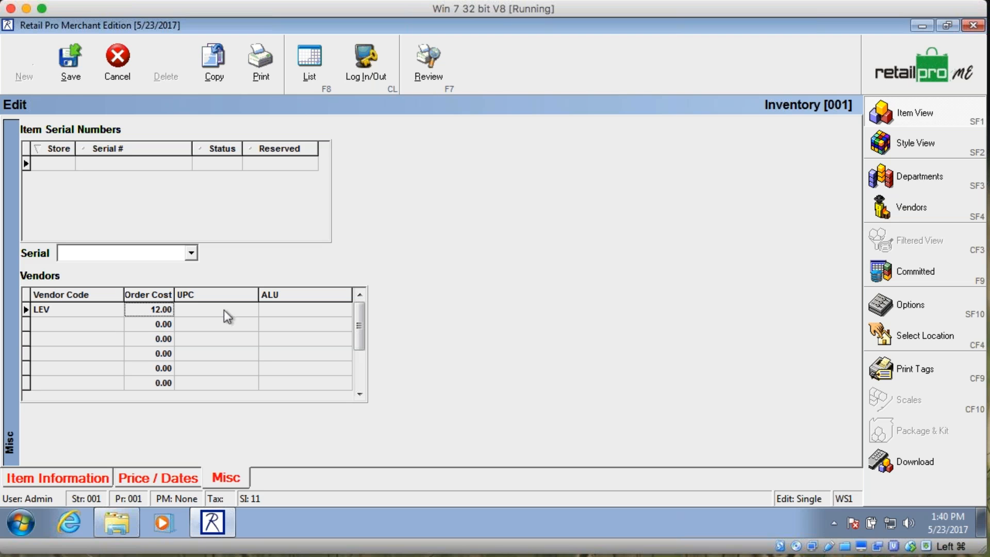
# Step: Reset the LEV row's order cost to 0 and clear its vendor code
pyautogui.click(151, 313)
pyautogui.moveTo(150, 314); pyautogui.dragTo(205, 316)
pyautogui.write('0')
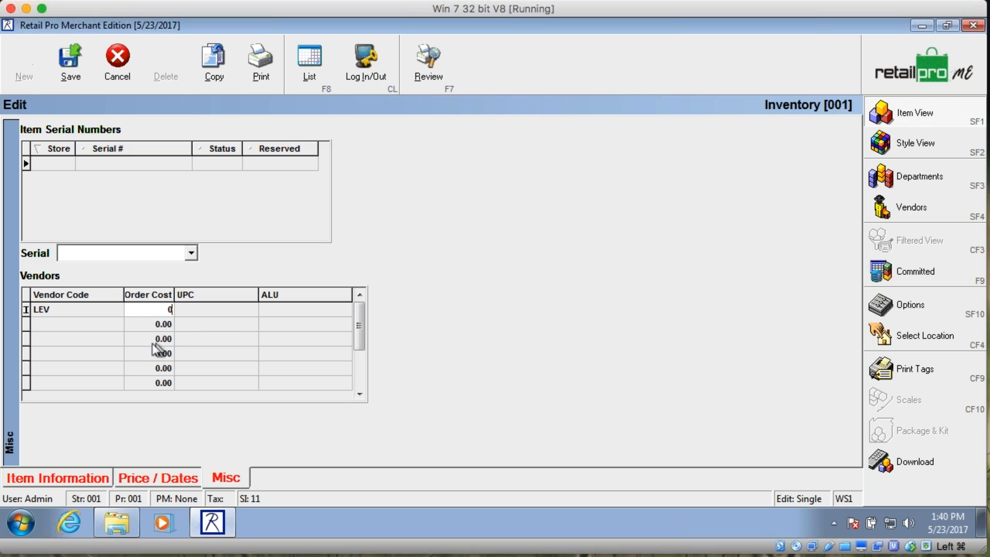
pyautogui.click(55, 308)
pyautogui.press('Delete')
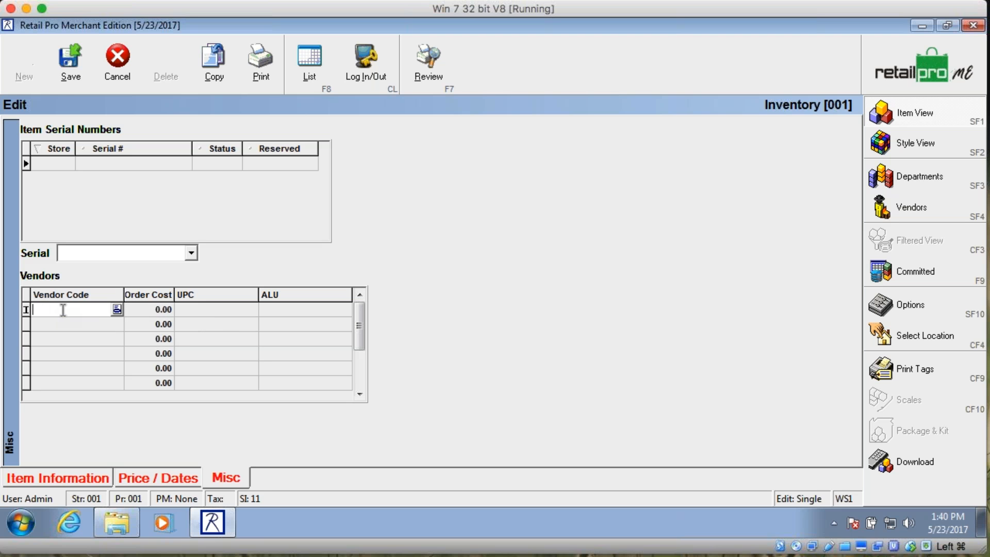
pyautogui.press('Tab')
pyautogui.press('Tab')
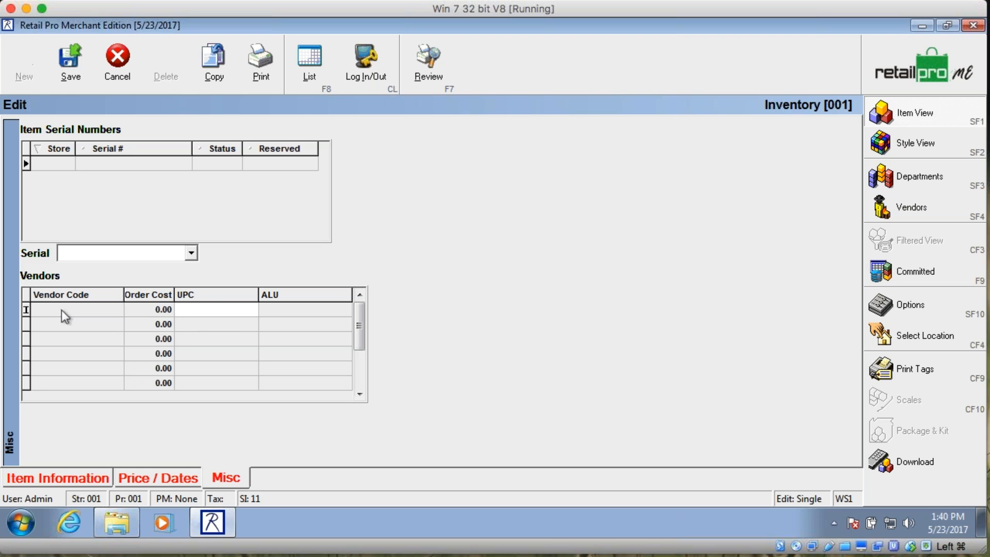
pyautogui.write('0001234567895')
pyautogui.press('Return')
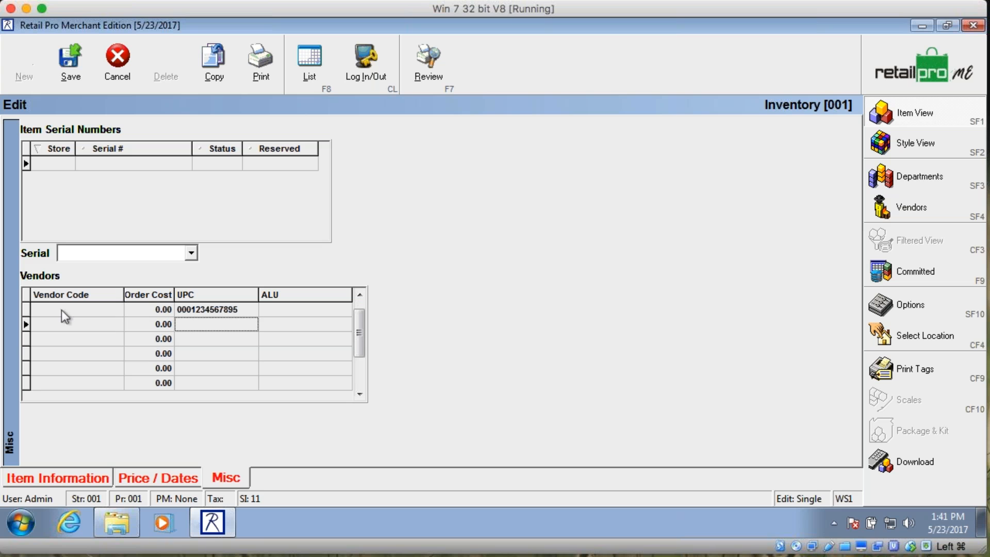
pyautogui.write('987654321')
pyautogui.press('Return')
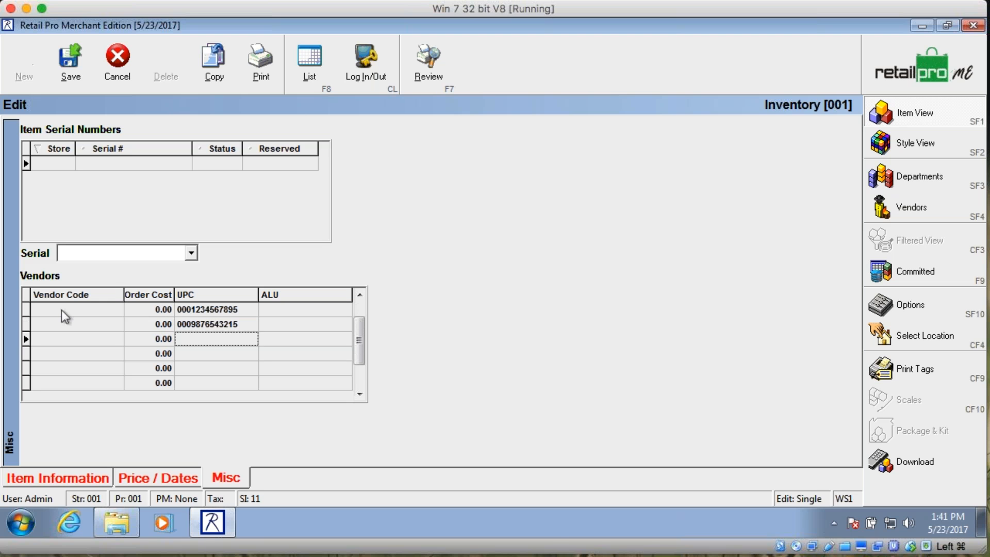
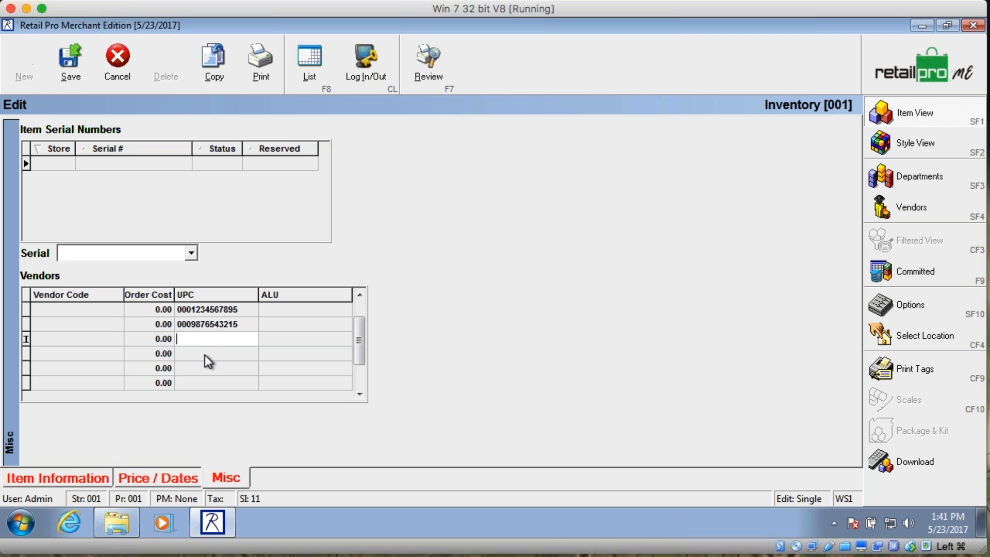
pyautogui.click(207, 338)
pyautogui.click(77, 54)
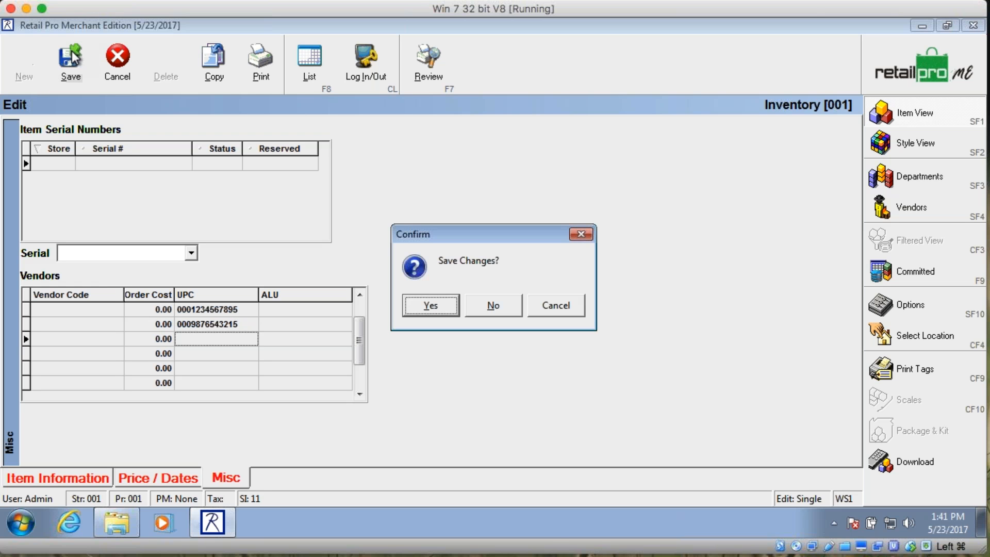
pyautogui.click(445, 304)
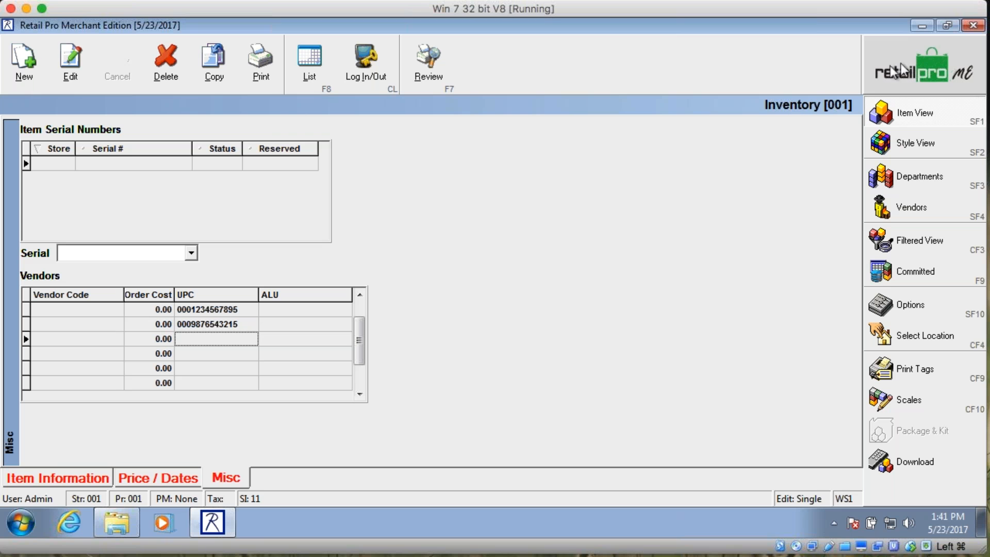
# Step: Check item 835's general item information, leave the inventory, and open the sales receipts list
pyautogui.click(45, 479)
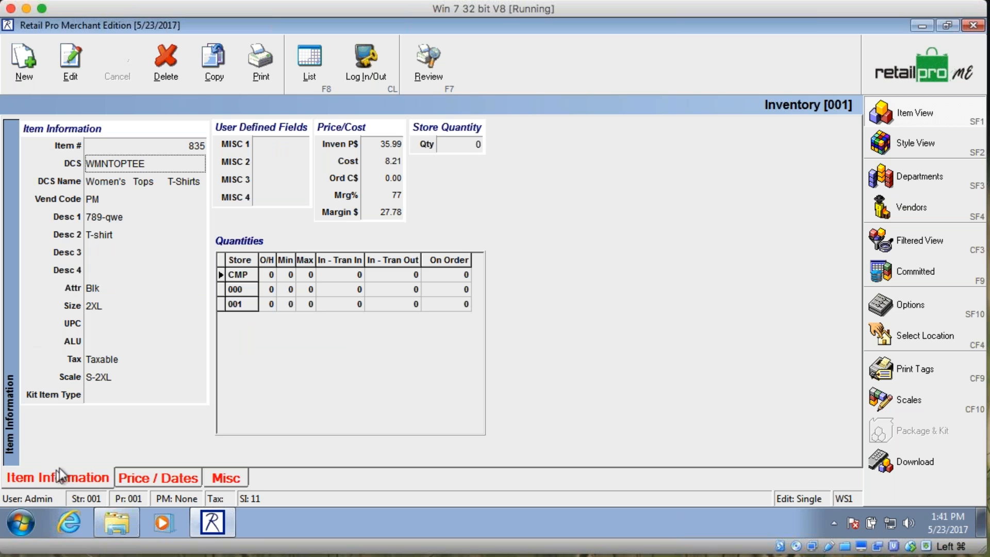
pyautogui.click(924, 70)
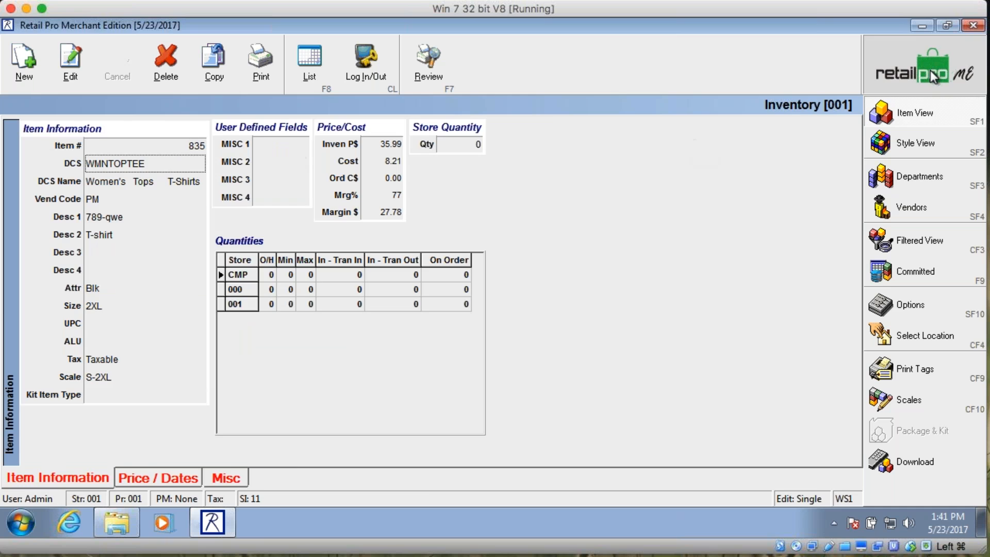
pyautogui.click(908, 70)
pyautogui.click(23, 62)
pyautogui.click(924, 114)
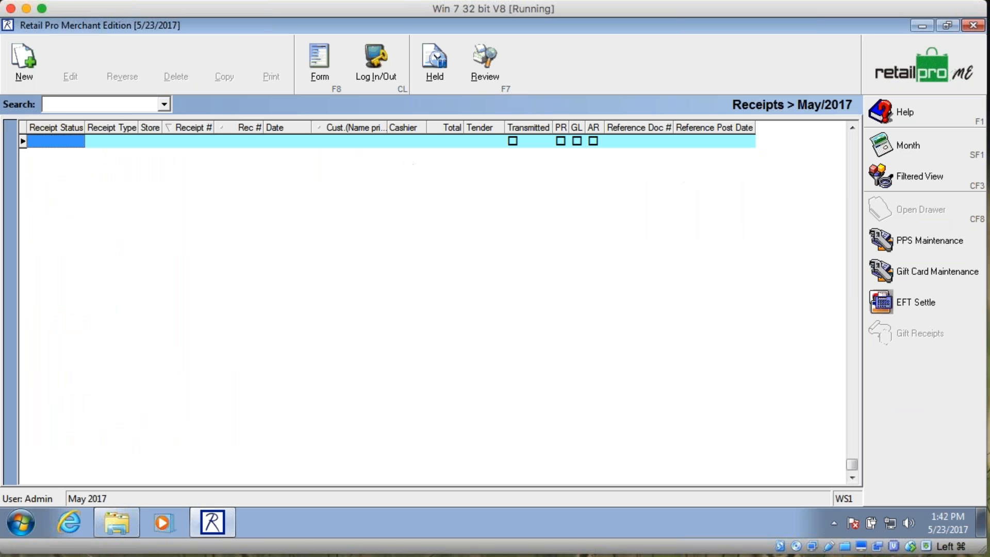
# Step: Start a new sales receipt and add a line by entering UPC 123456789
pyautogui.click(32, 85)
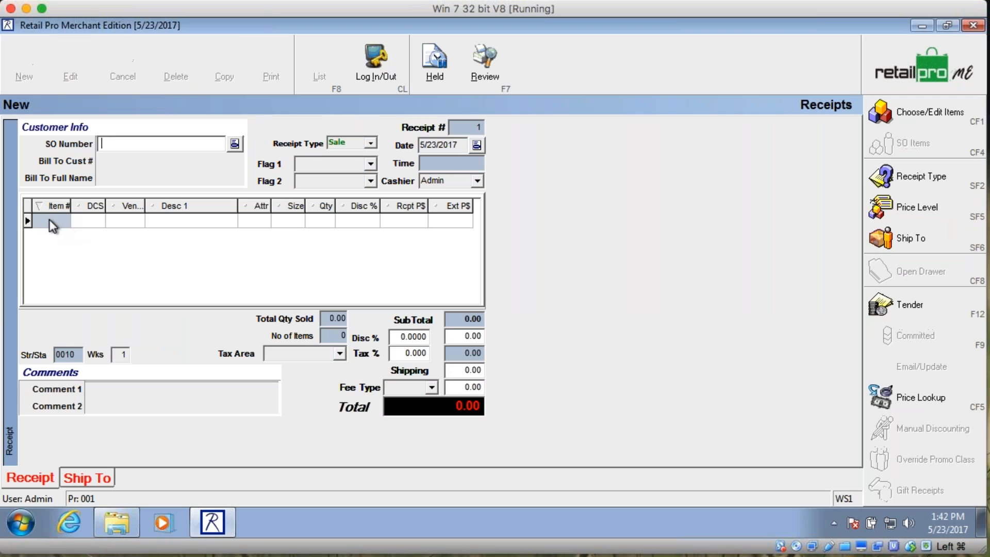
pyautogui.click(48, 219)
pyautogui.write('123456789')
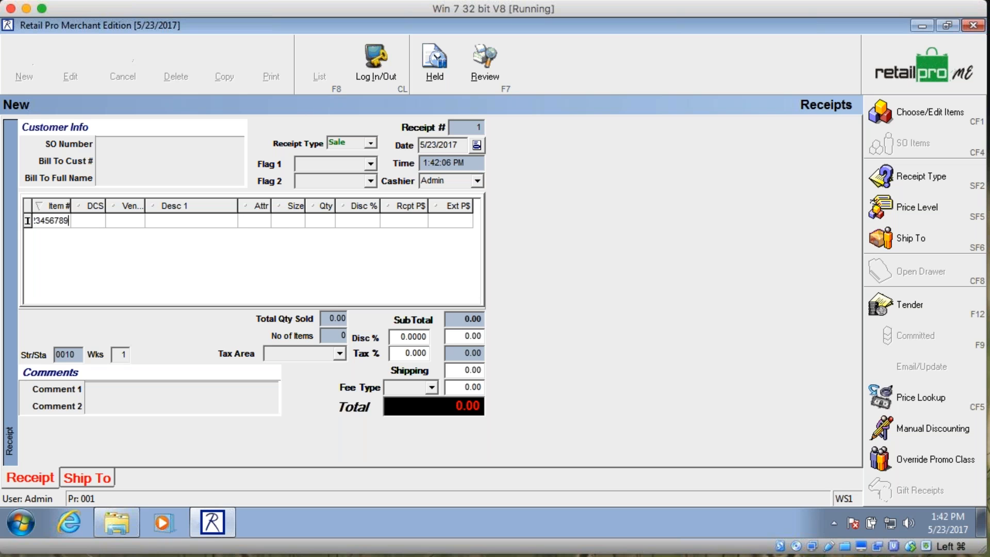
pyautogui.press('Return')
# Step: Add two more lines to the receipt by entering UPC 987654321 and item number 835
pyautogui.write('987645321')
pyautogui.press('Return')
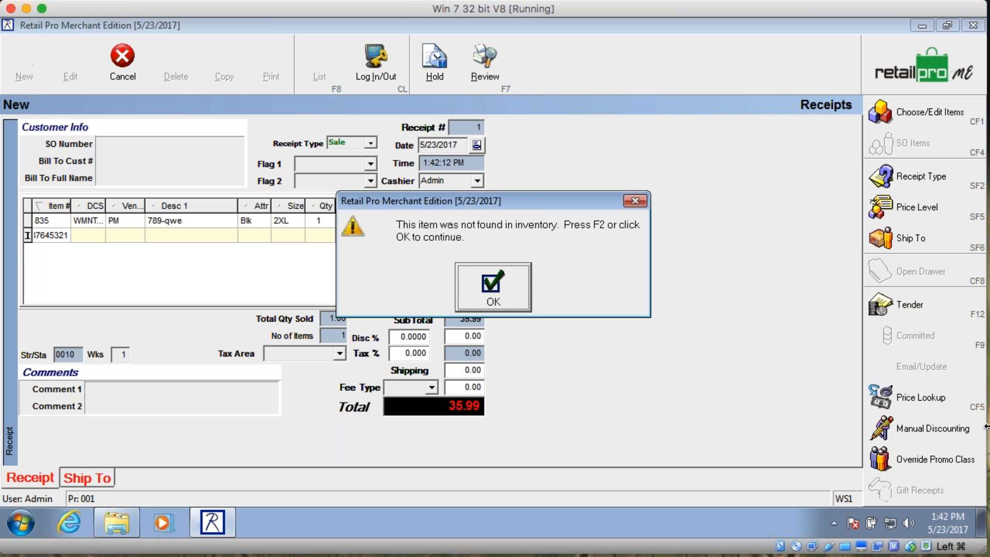
pyautogui.click(496, 292)
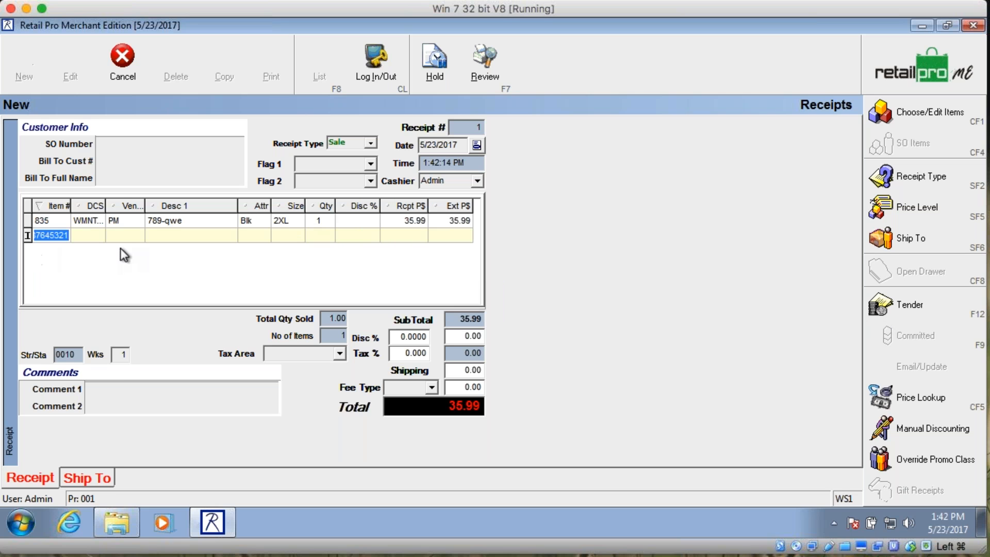
pyautogui.write('987')
pyautogui.write('654321')
pyautogui.press('Return')
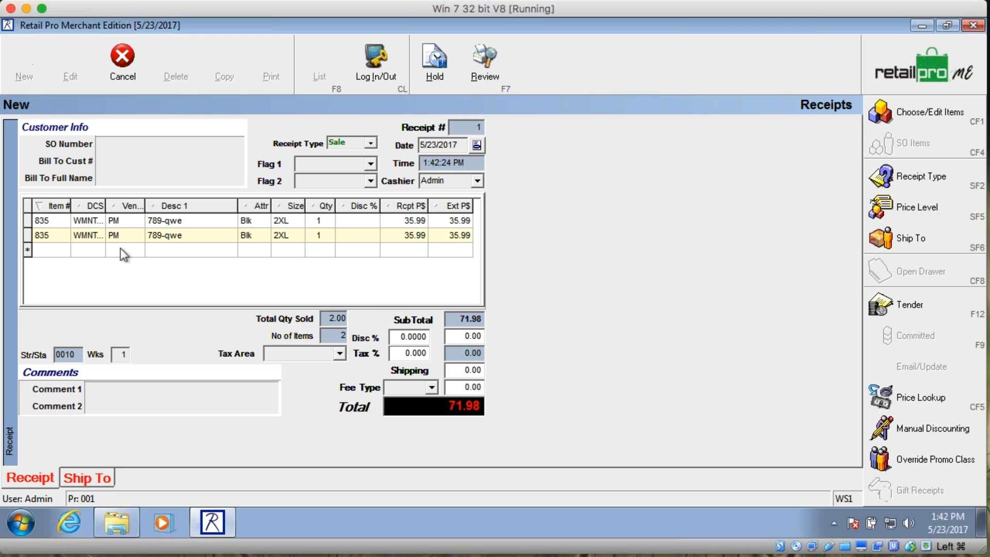
pyautogui.write('835')
pyautogui.press('Return')
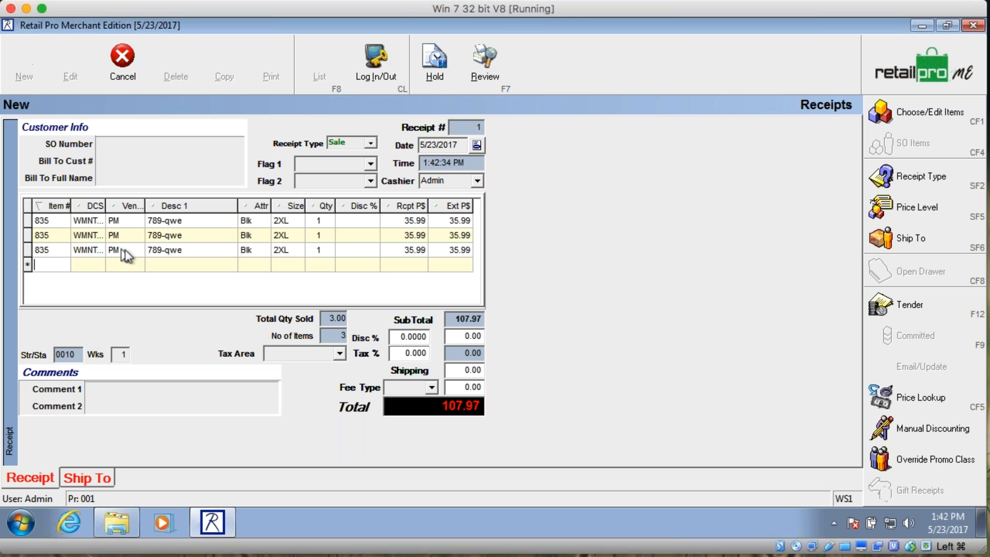
# Step: Discard the new receipt and leave the receipts list
pyautogui.click(132, 73)
pyautogui.click(422, 289)
pyautogui.click(912, 63)
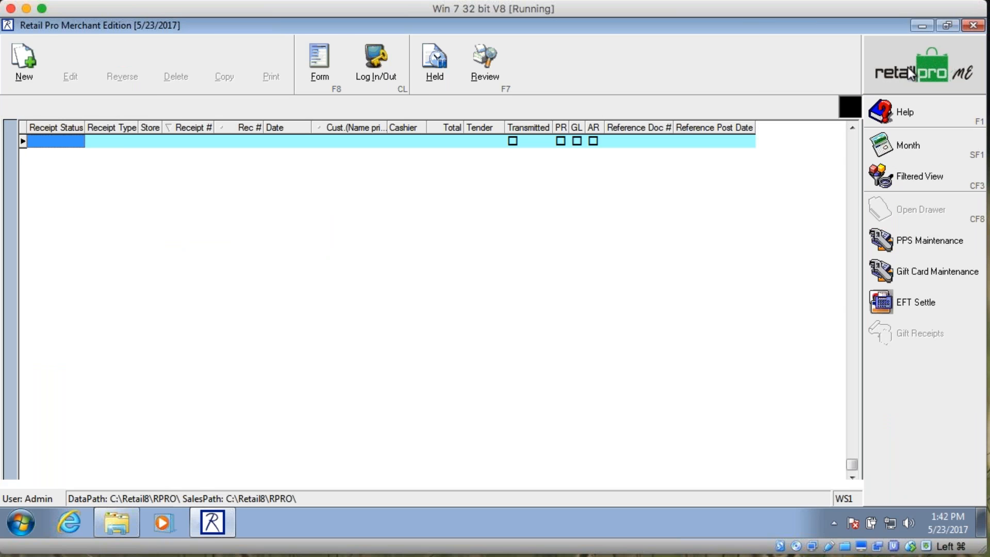
# Step: Open the inventory in form view and display item 835's miscellaneous details
pyautogui.click(81, 61)
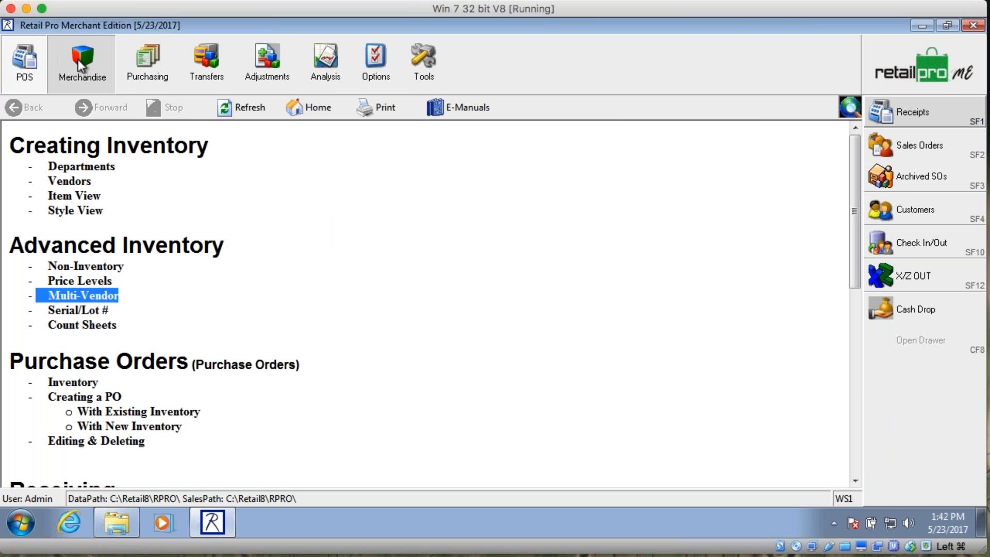
pyautogui.click(912, 107)
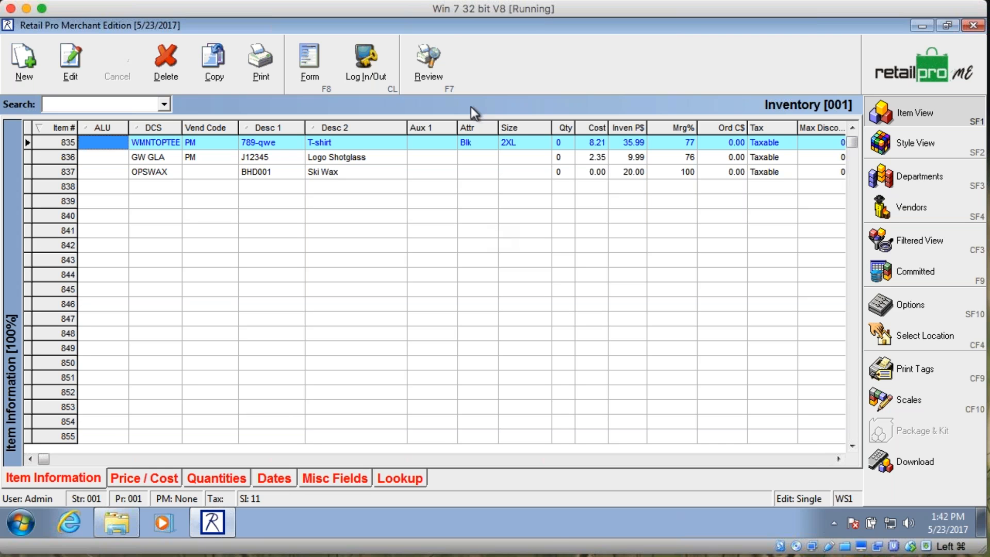
pyautogui.click(309, 61)
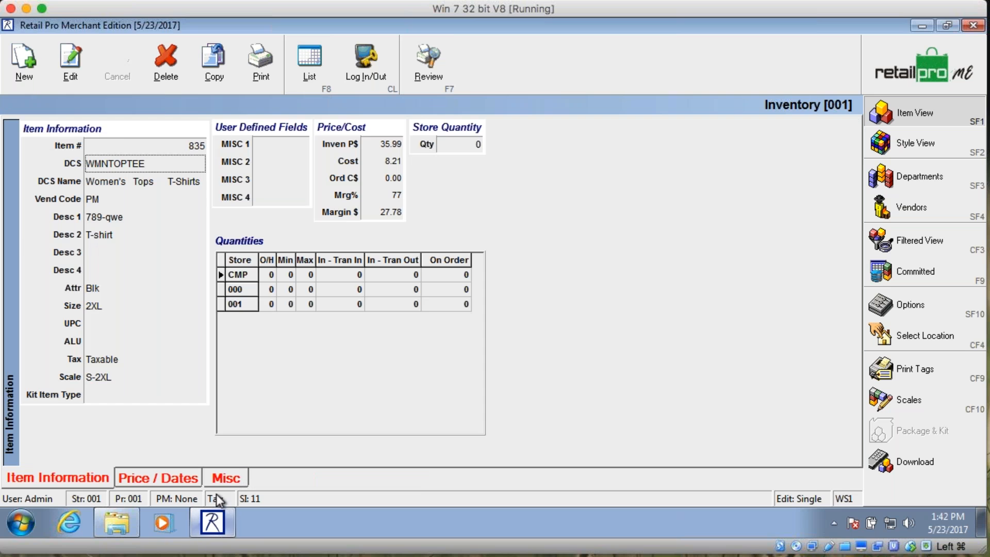
pyautogui.click(230, 479)
# Step: Examine the UPC and ALU fields row by row in item 835's Vendors table
pyautogui.click(218, 323)
pyautogui.click(232, 337)
pyautogui.click(228, 354)
pyautogui.click(222, 379)
pyautogui.click(290, 306)
pyautogui.click(286, 326)
pyautogui.click(285, 339)
pyautogui.click(284, 367)
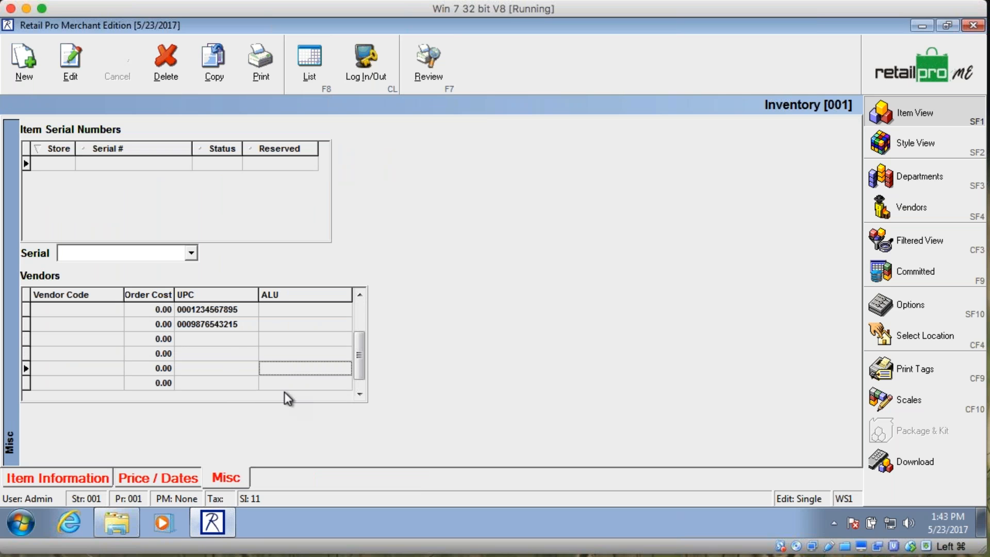
pyautogui.click(286, 382)
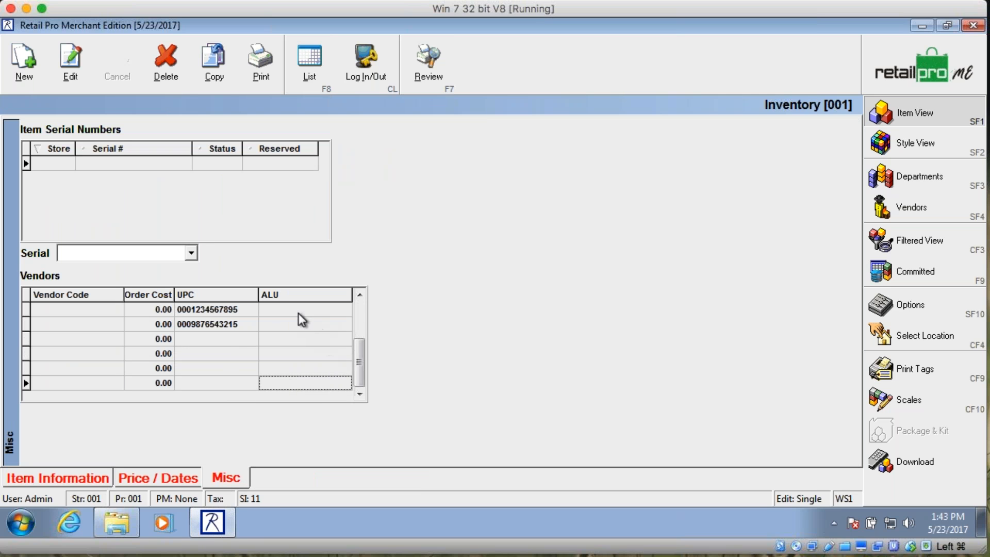
pyautogui.click(262, 312)
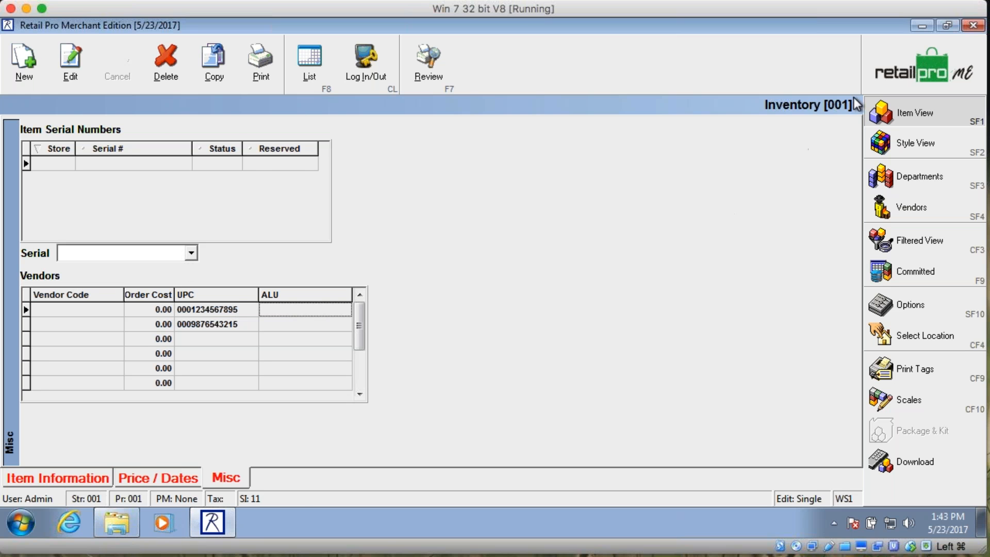
# Step: Leave the inventory and highlight the Serial/Lot # topic in the Advanced Inventory outline
pyautogui.click(892, 61)
pyautogui.click(891, 63)
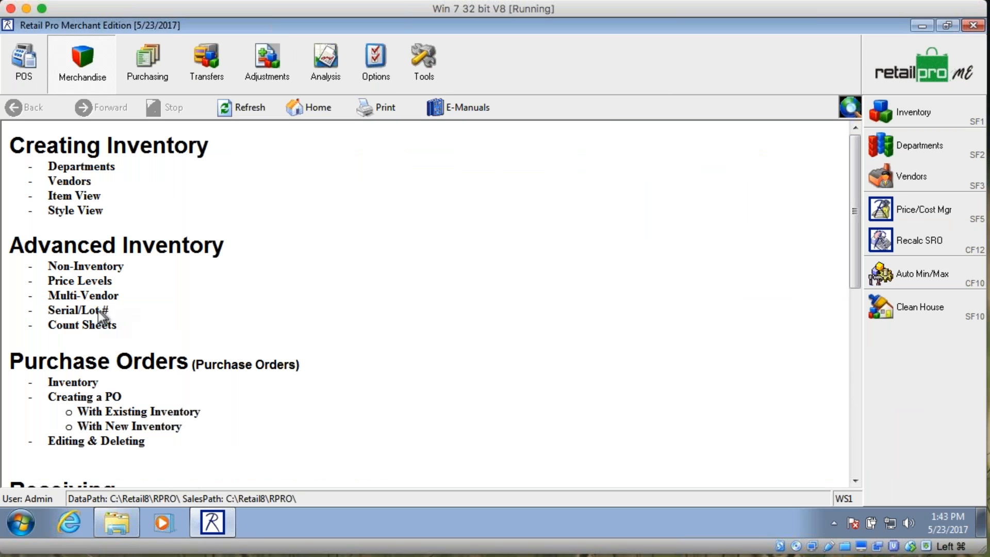
pyautogui.moveTo(47, 310); pyautogui.dragTo(119, 317)
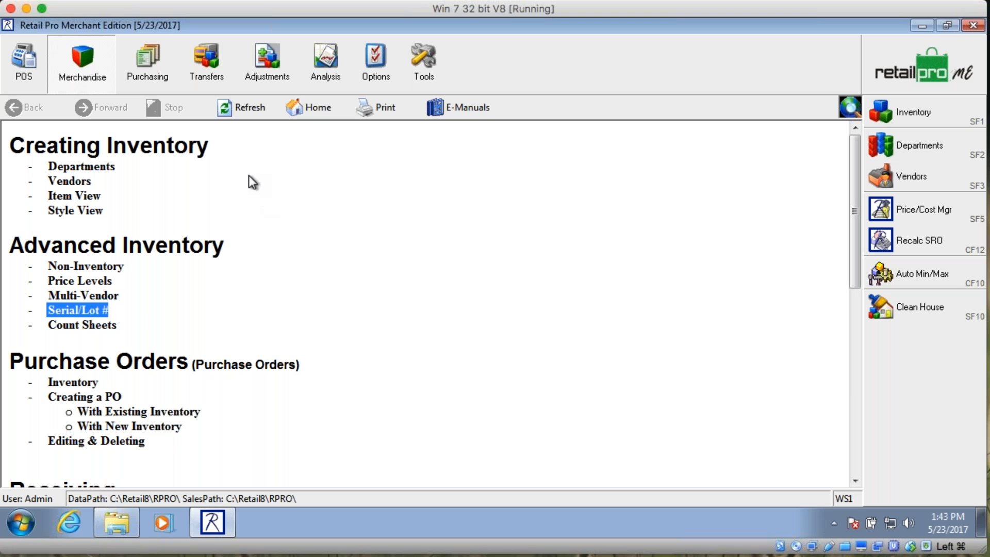
# Step: Reopen the inventory in form view and check item 835's general item information
pyautogui.click(910, 105)
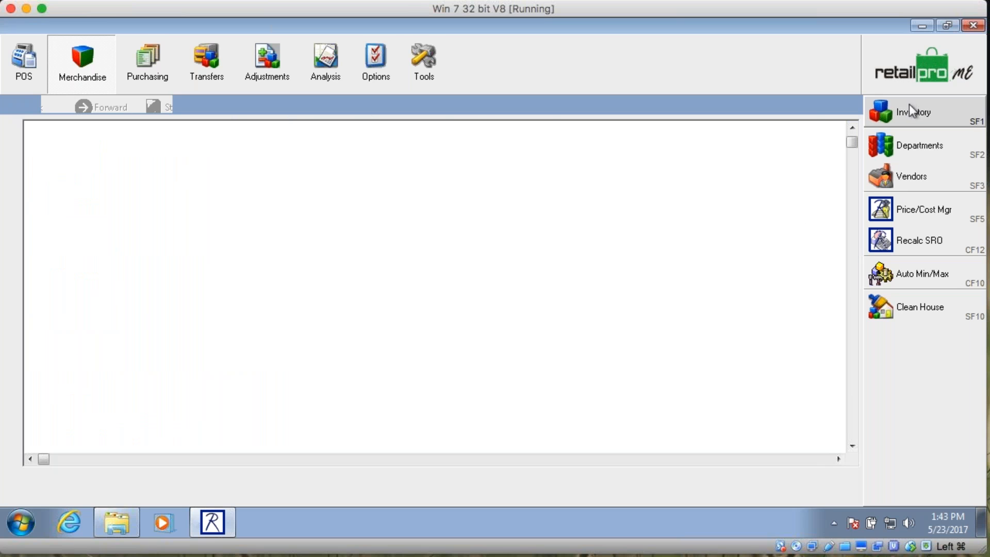
pyautogui.click(309, 59)
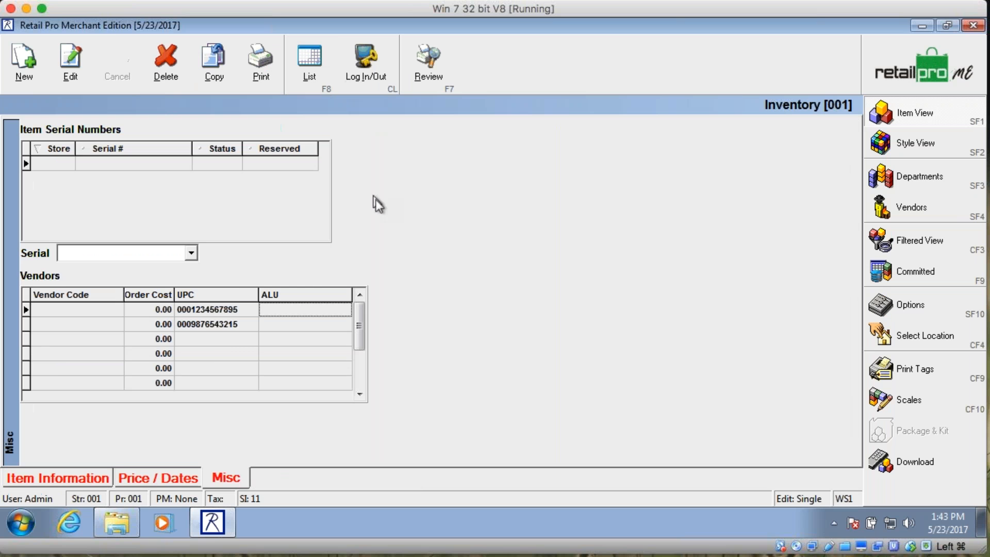
pyautogui.click(59, 477)
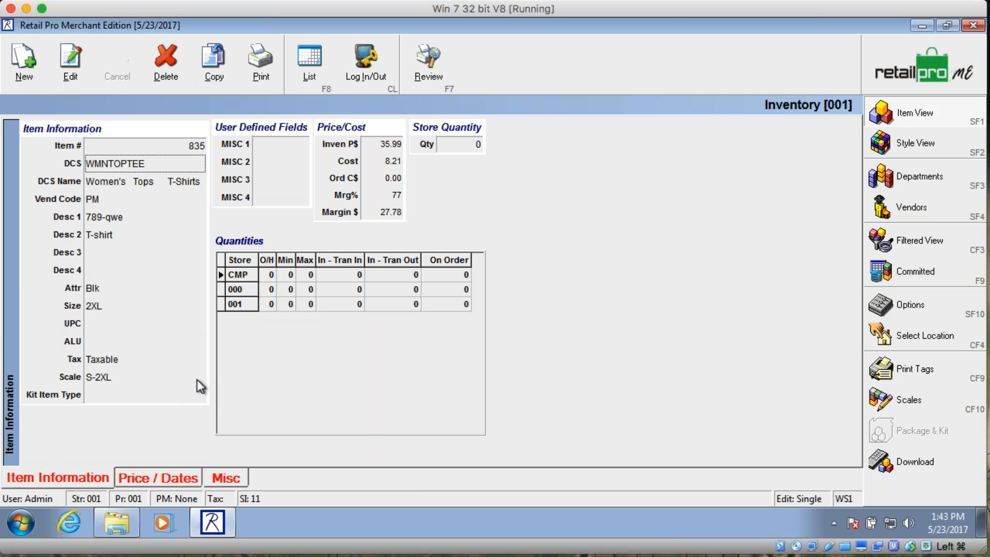
# Step: Add the Serial field to the visible columns of the inventory list's Item Information page and apply the layout
pyautogui.click(309, 59)
pyautogui.rightClick(364, 125)
pyautogui.moveTo(400, 132)
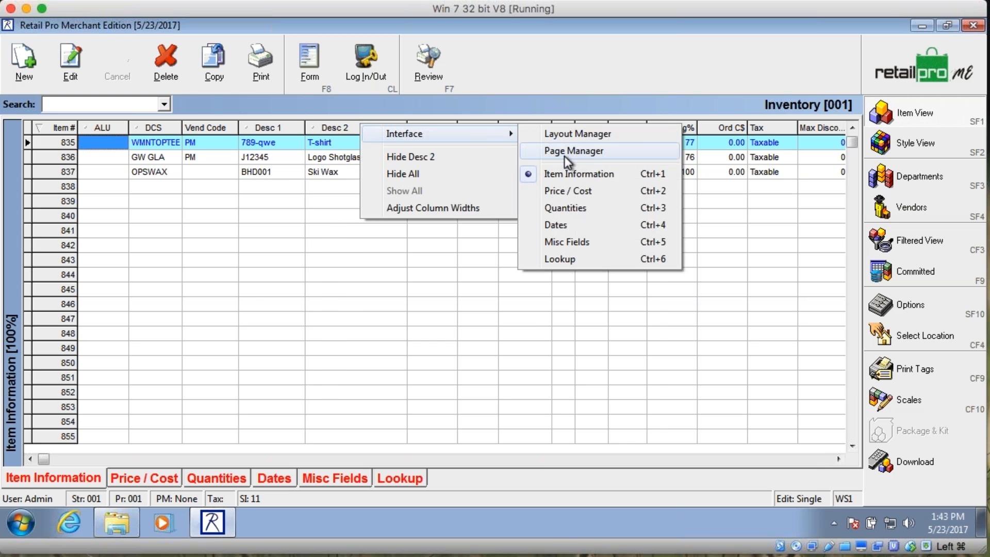
pyautogui.click(567, 151)
pyautogui.click(644, 386)
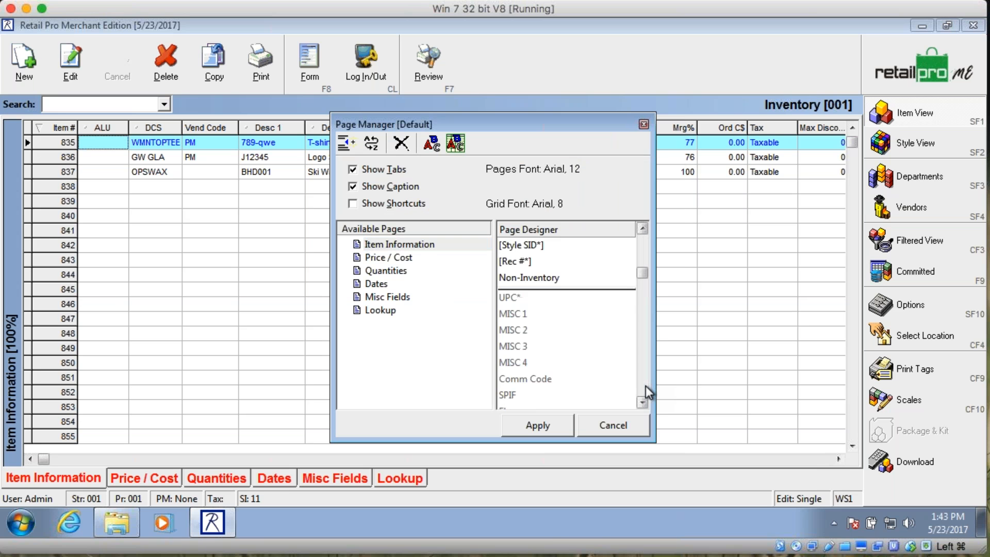
pyautogui.click(645, 385)
pyautogui.click(646, 386)
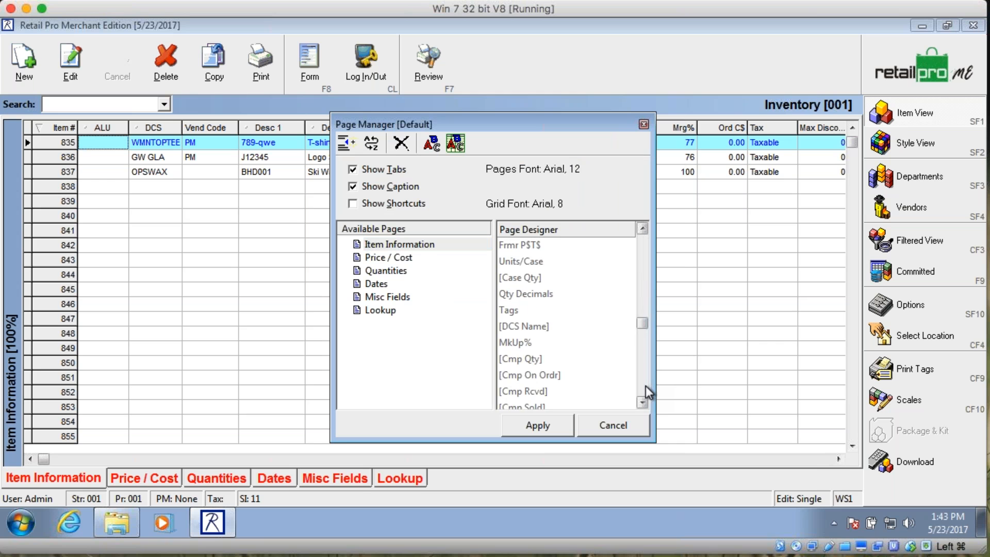
pyautogui.click(645, 385)
pyautogui.click(646, 385)
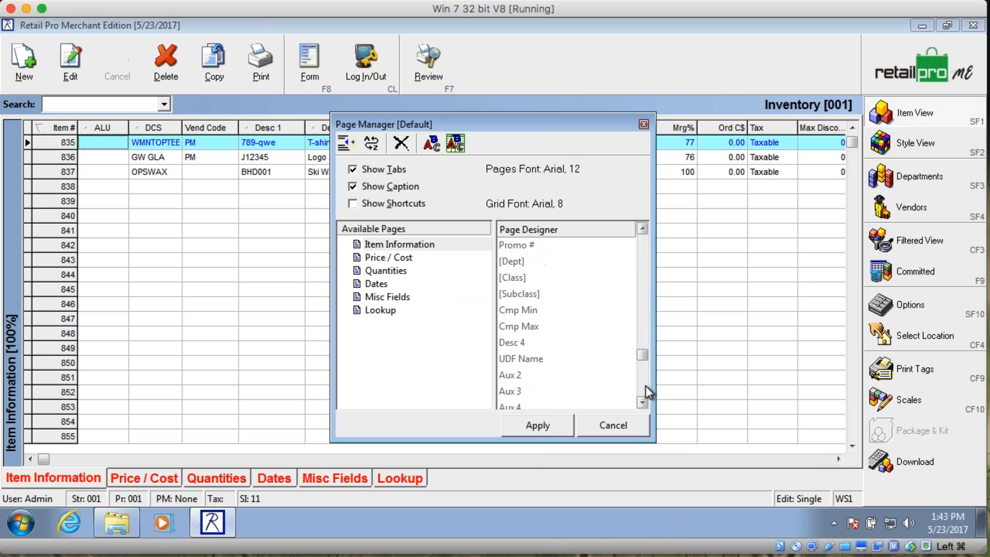
pyautogui.click(644, 386)
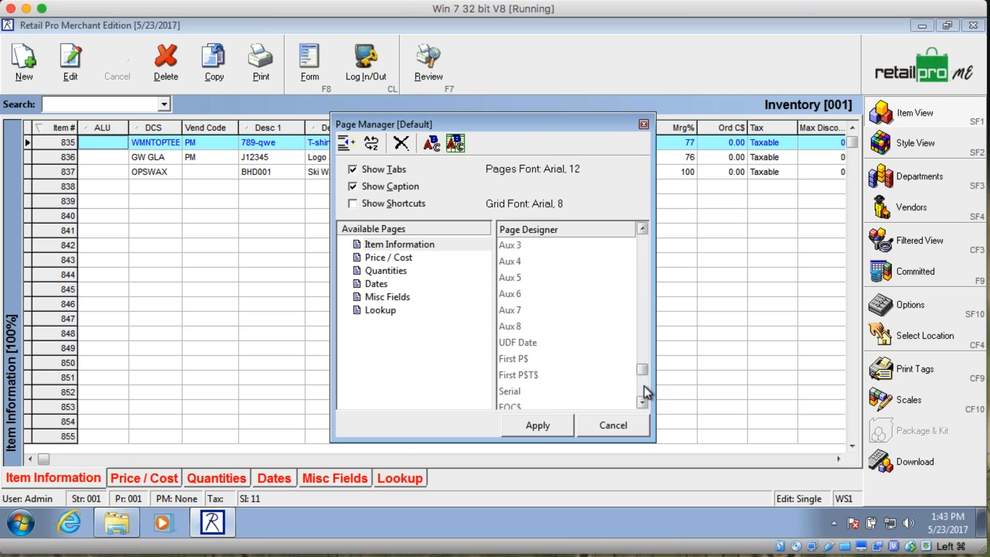
pyautogui.click(645, 386)
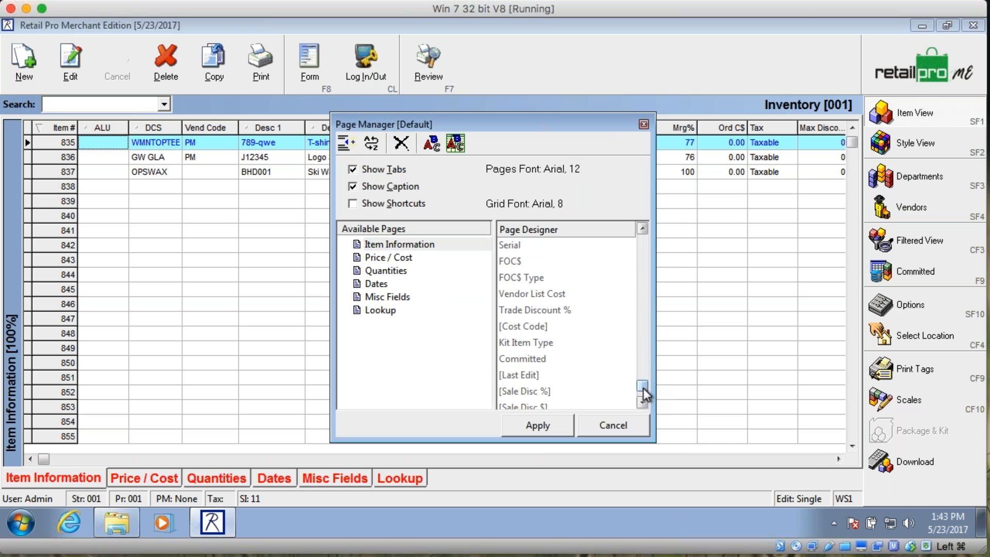
pyautogui.click(513, 245)
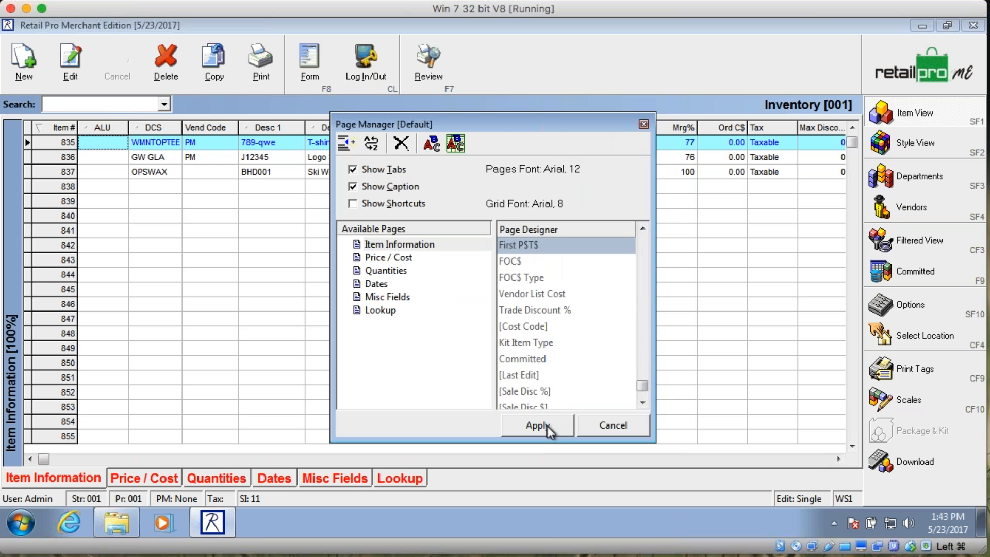
pyautogui.click(542, 426)
# Step: Edit item 835 and try the Full and Partial options in its Serial field
pyautogui.click(804, 143)
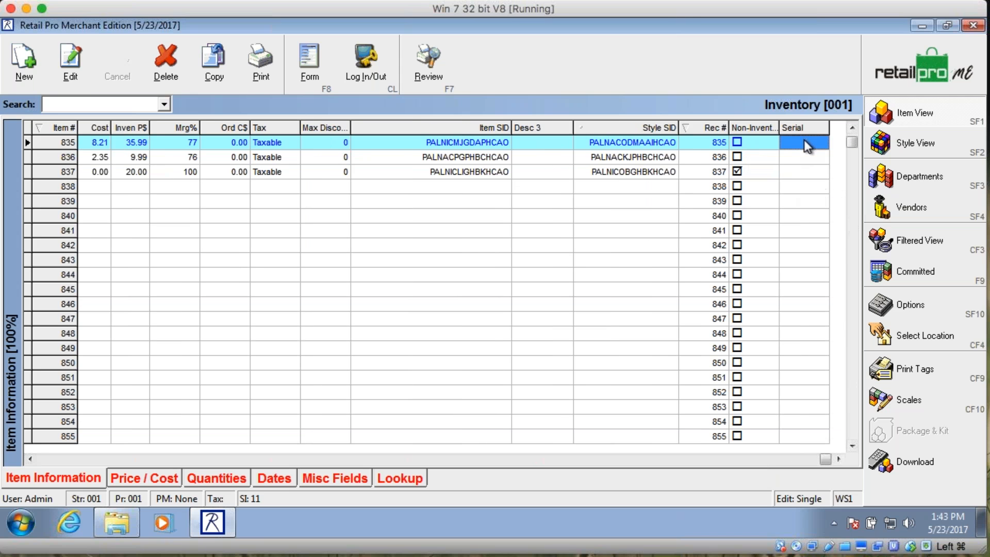
pyautogui.click(69, 64)
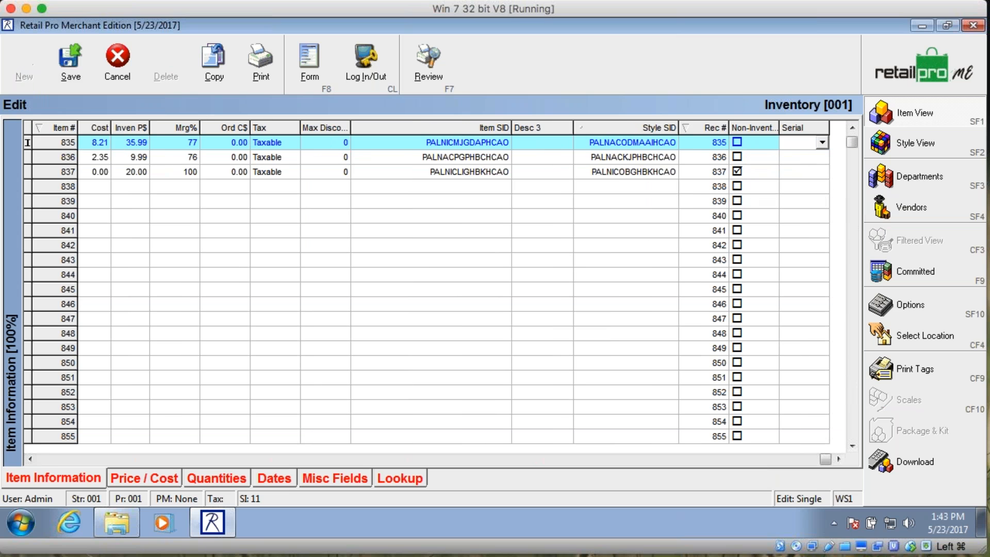
pyautogui.click(822, 144)
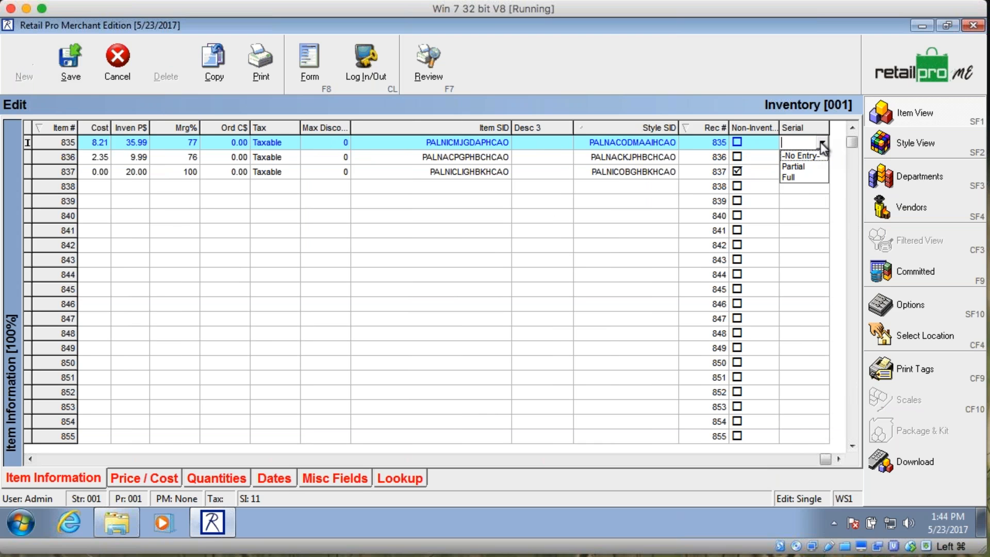
pyautogui.click(804, 176)
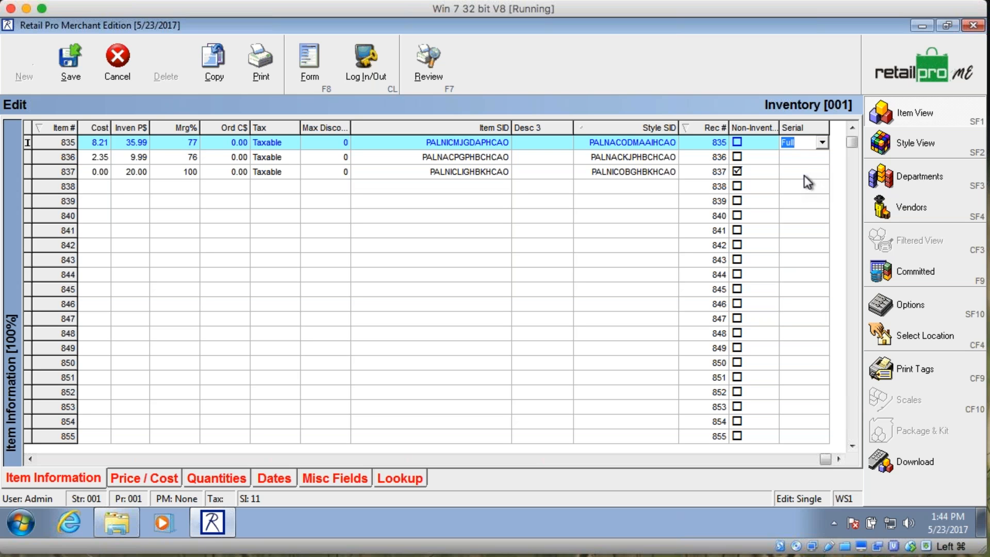
pyautogui.click(821, 143)
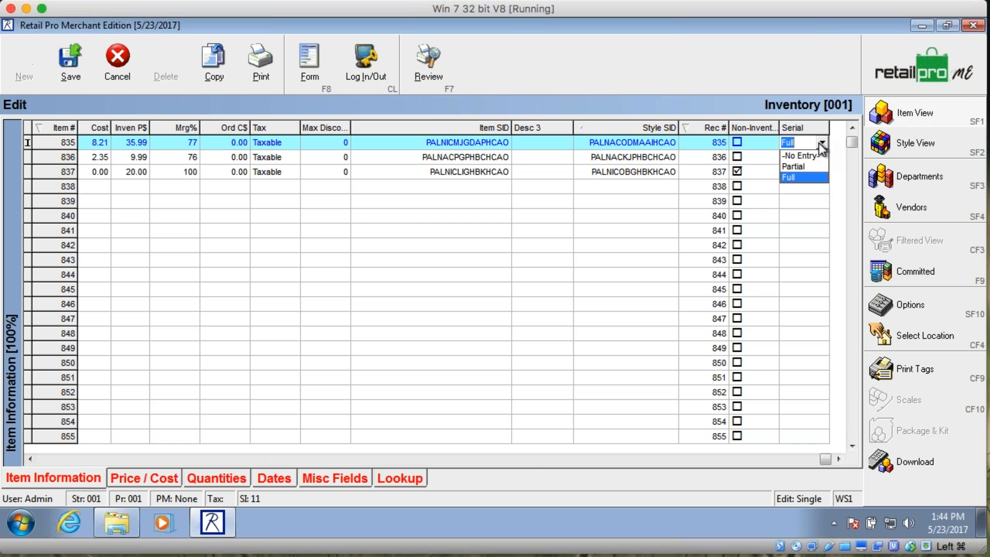
pyautogui.click(801, 167)
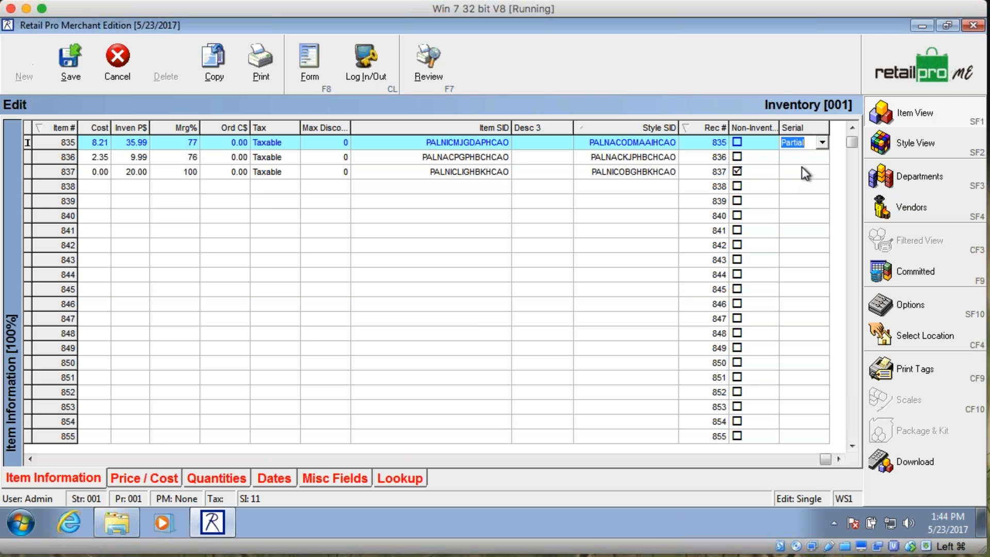
# Step: Set item 835's Serial field to -No Entry-, save the item and leave the inventory
pyautogui.click(823, 143)
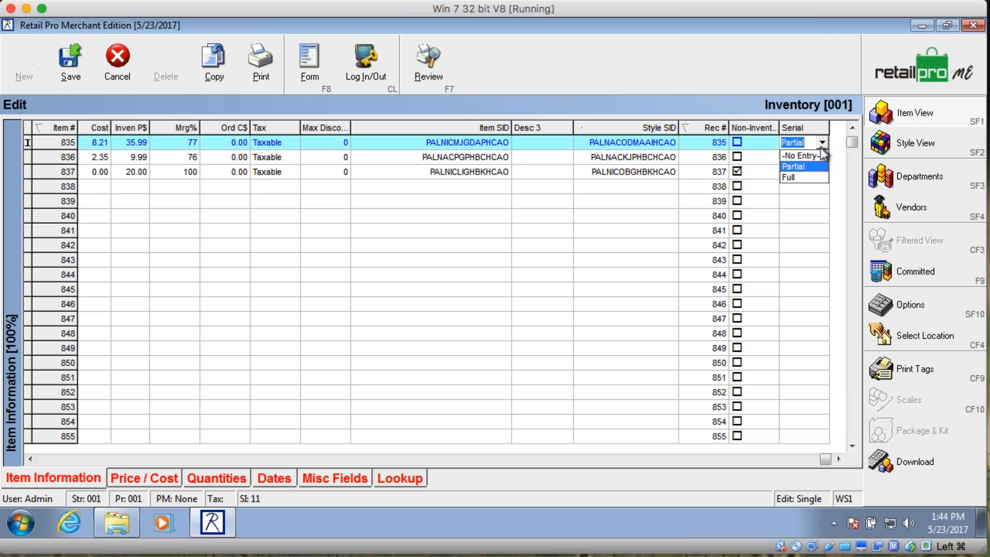
pyautogui.click(813, 153)
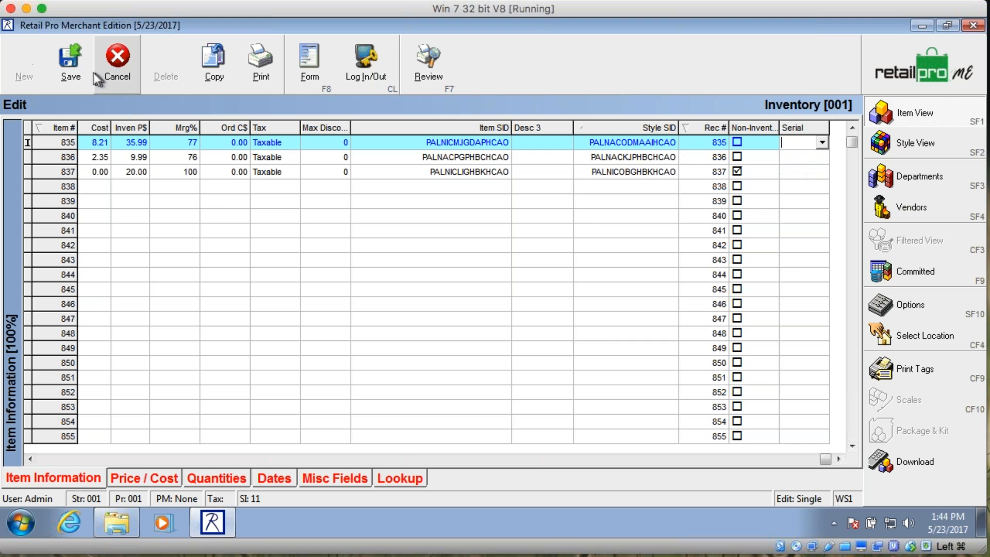
pyautogui.click(72, 65)
pyautogui.click(436, 308)
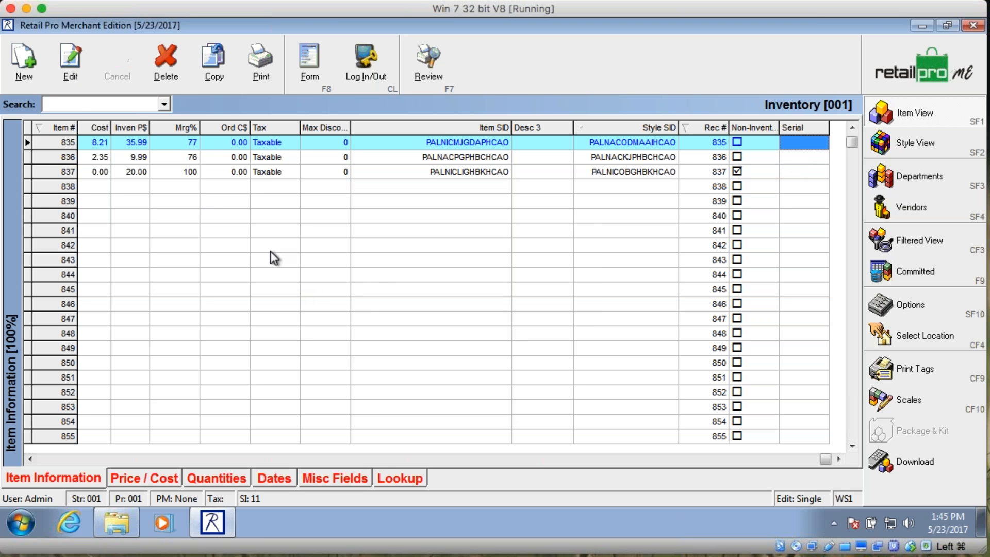
pyautogui.click(917, 69)
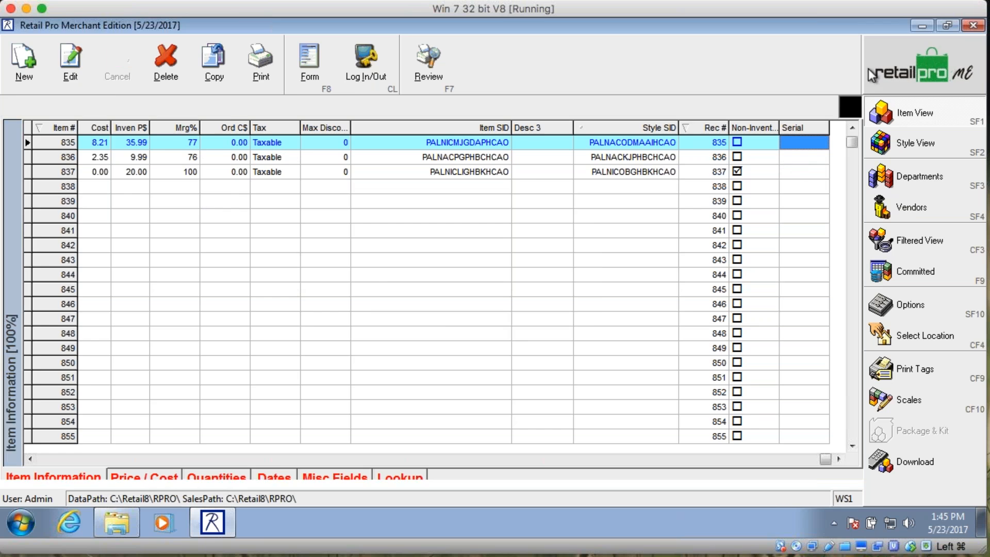
# Step: Open the inventory, compare the Inventory and Price Level View print documents, and choose Inventory for printing
pyautogui.moveTo(120, 326); pyautogui.dragTo(56, 327)
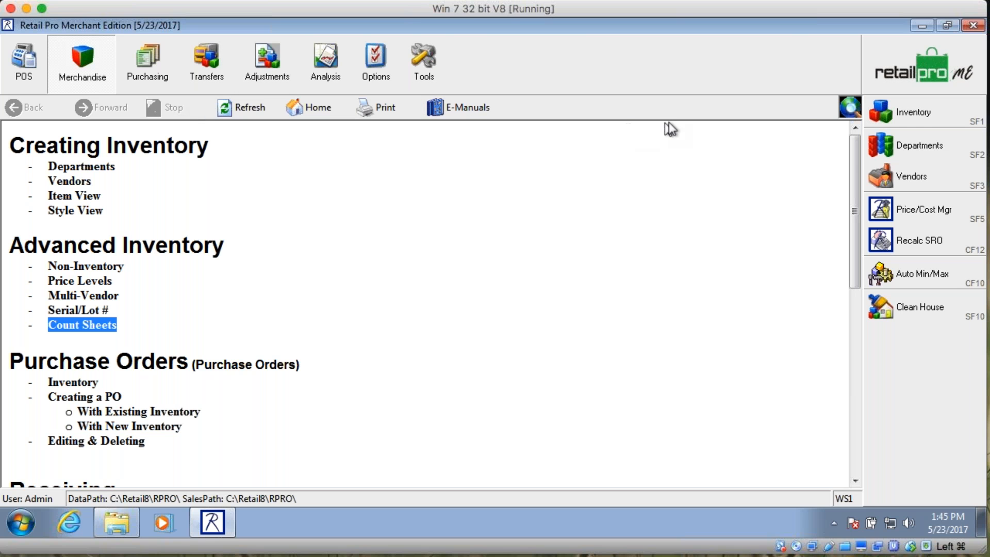
pyautogui.click(906, 112)
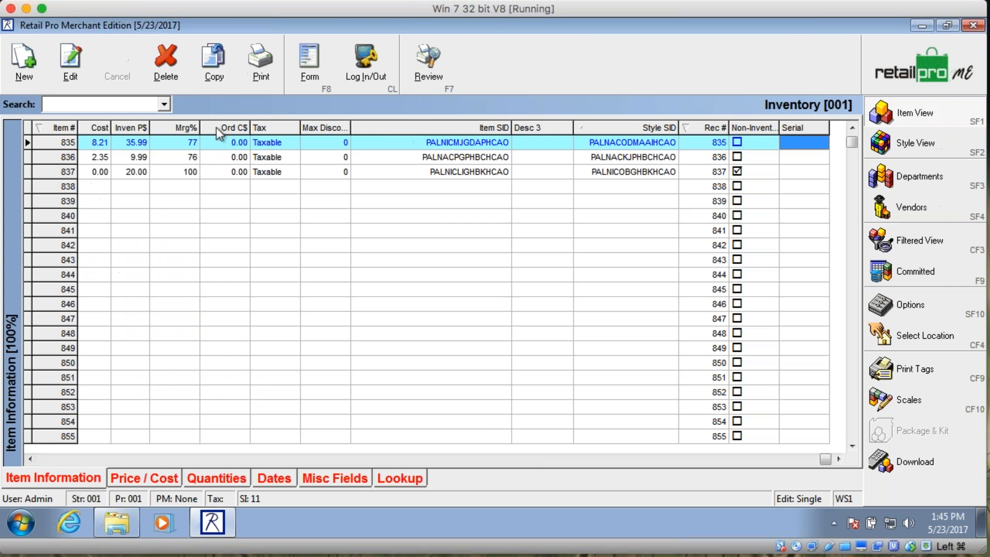
pyautogui.click(272, 73)
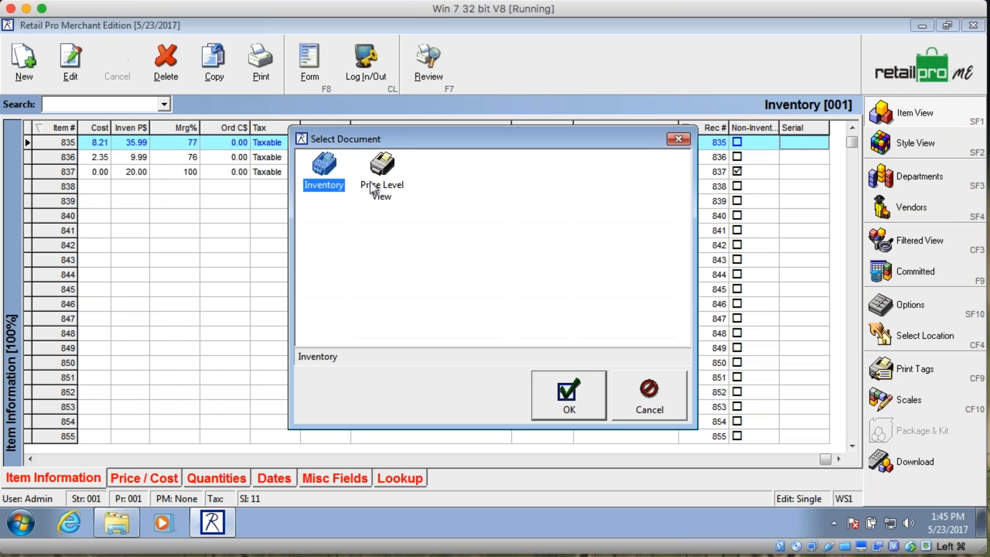
pyautogui.click(385, 184)
pyautogui.click(340, 182)
pyautogui.click(379, 185)
pyautogui.click(341, 182)
pyautogui.click(368, 185)
pyautogui.click(338, 184)
pyautogui.click(368, 186)
pyautogui.click(327, 181)
pyautogui.click(592, 410)
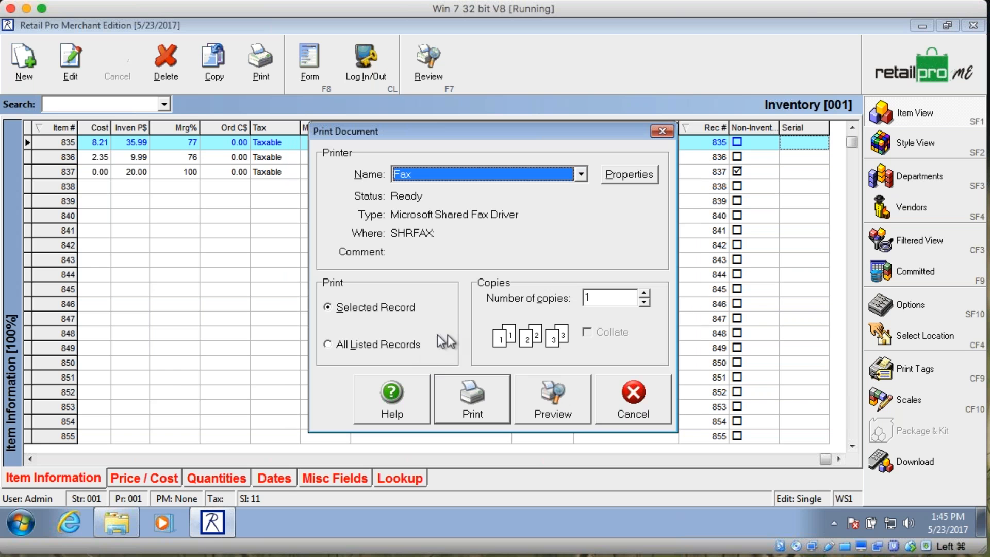
# Step: Preview the Inventory document for all listed records, then close the preview without saving the report
pyautogui.click(382, 341)
pyautogui.click(578, 415)
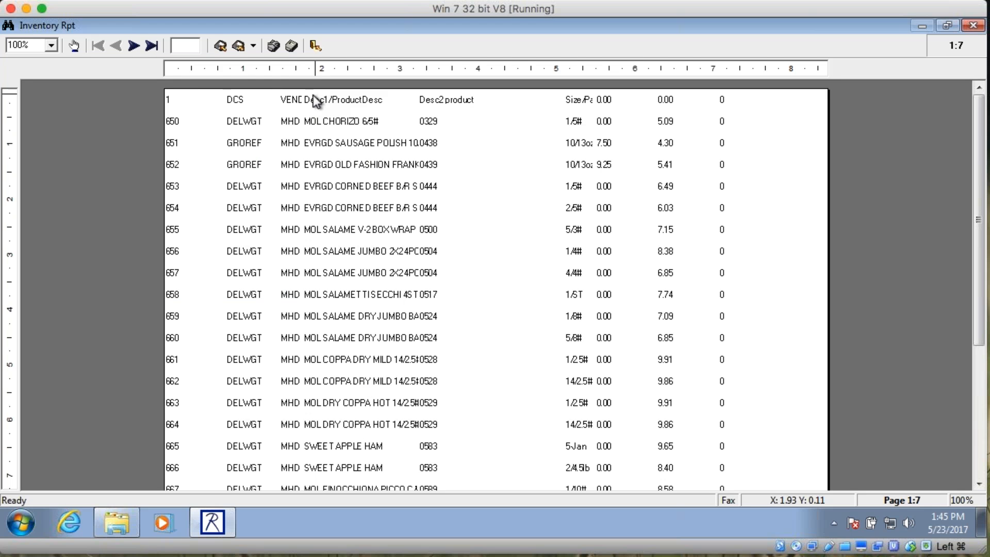
pyautogui.click(316, 46)
pyautogui.click(564, 330)
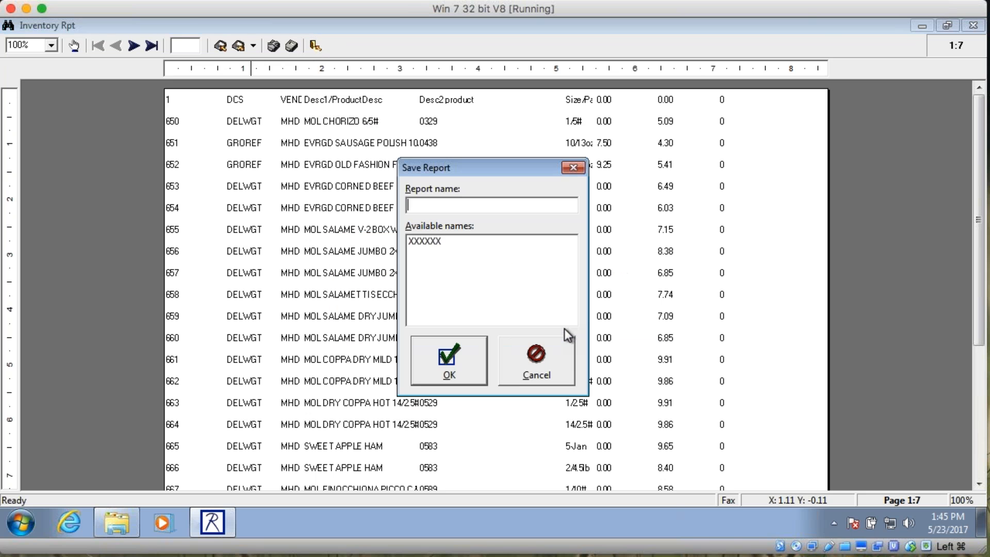
pyautogui.click(566, 356)
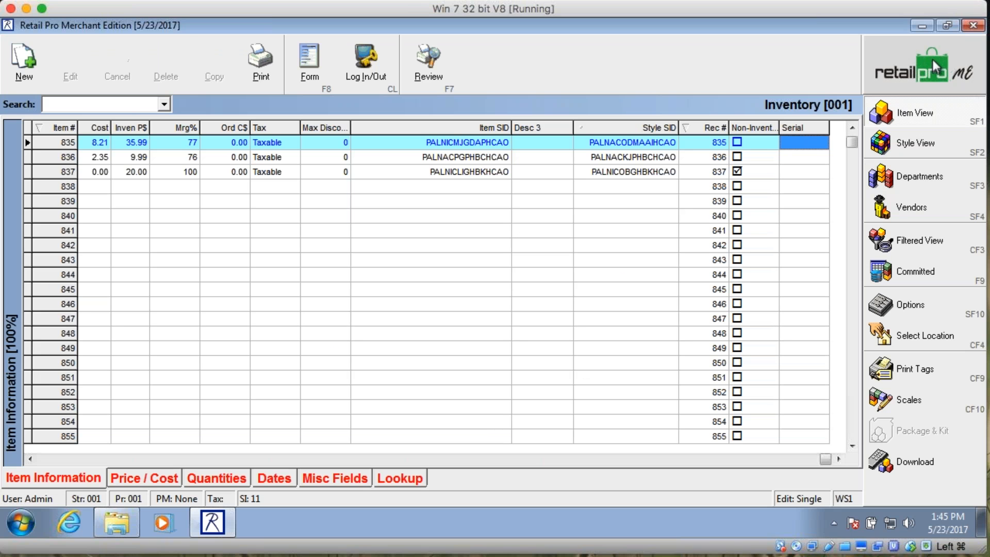
# Step: Switch to Windows Explorer and open E:\BHD\! DocDesigns and Layouts\V8\DocDesigns2011\Inventory
pyautogui.click(924, 25)
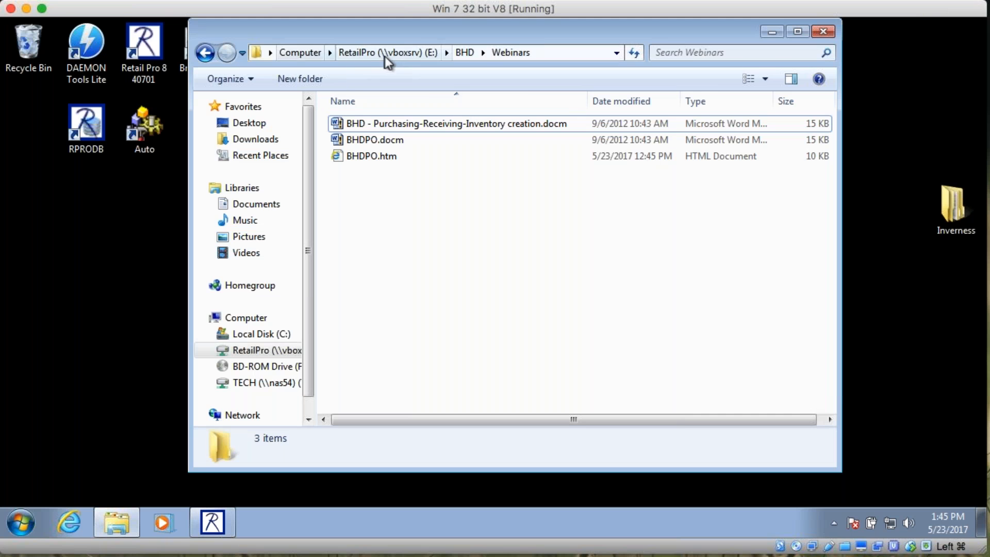
pyautogui.click(388, 53)
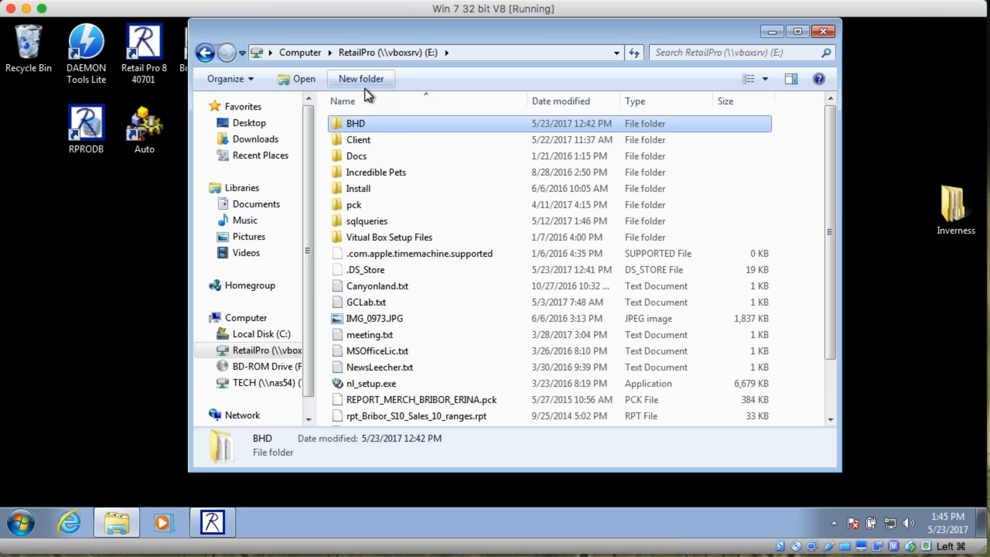
pyautogui.doubleClick(361, 124)
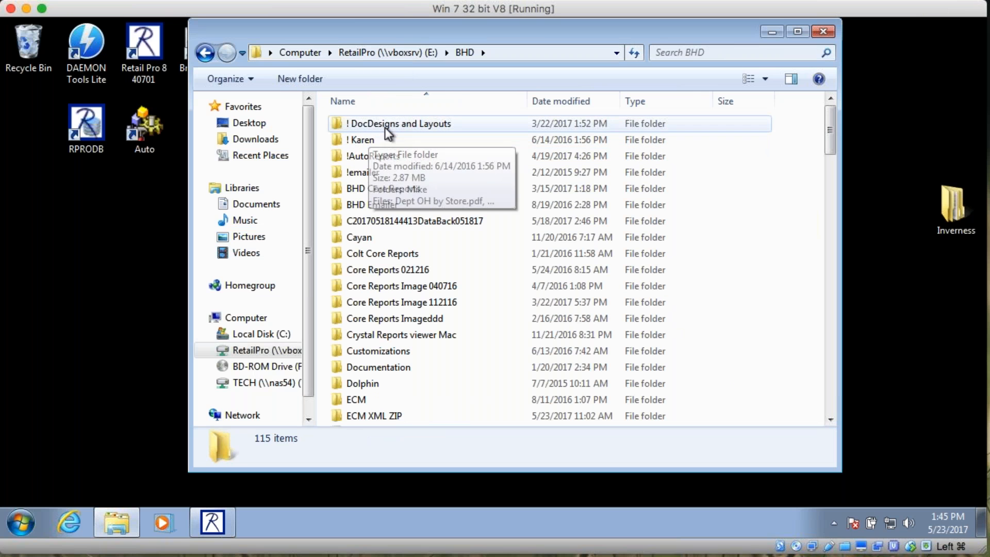
pyautogui.doubleClick(384, 128)
pyautogui.doubleClick(365, 140)
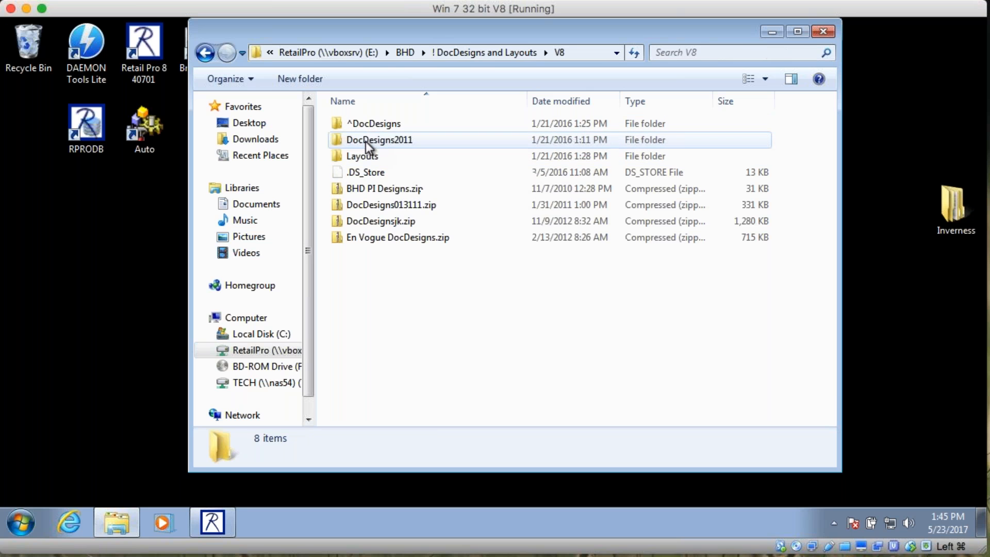
pyautogui.doubleClick(388, 140)
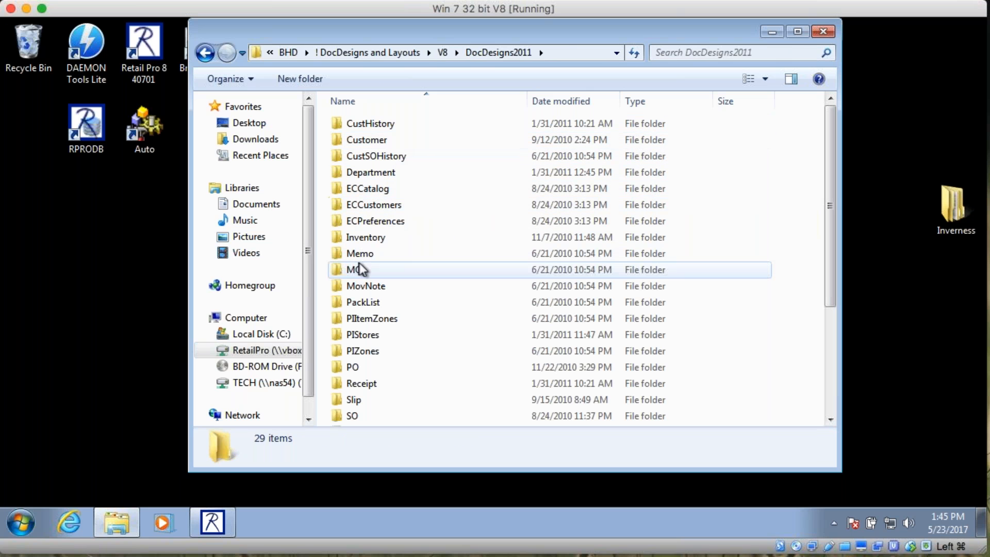
pyautogui.doubleClick(360, 236)
# Step: Copy Count Sheet.rpt, Item Precount Rpt.rpt, POS Cheatsheet.rpt and POS Pic Cheatsheet.rpt from the Inventory designs folder
pyautogui.click(386, 156)
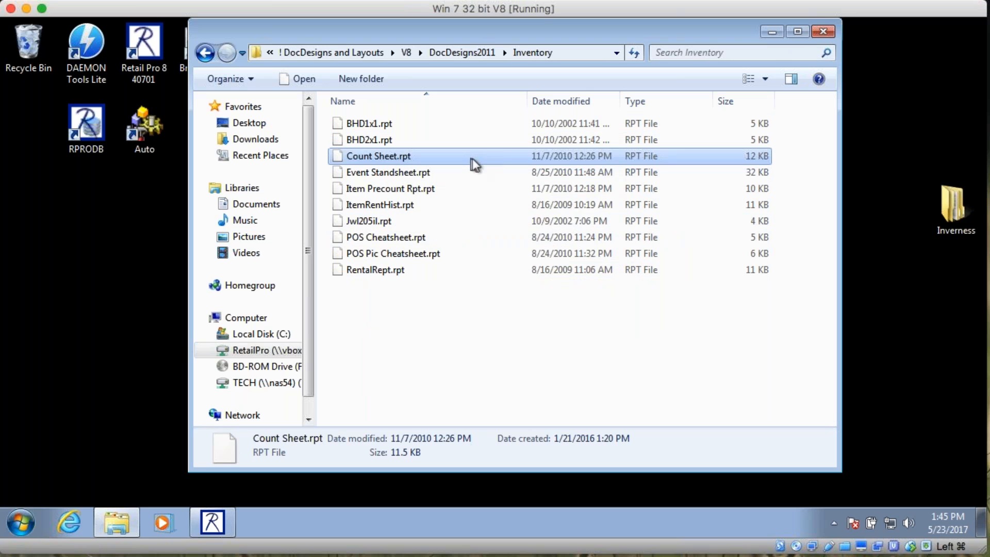
pyautogui.keyDown('ctrl'); pyautogui.click(389, 189); pyautogui.keyUp('ctrl')
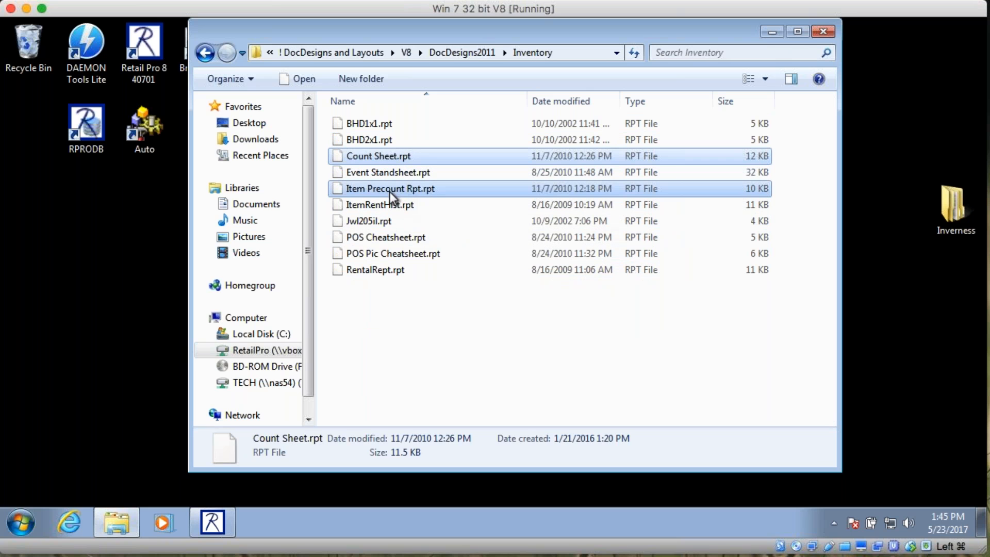
pyautogui.keyDown('ctrl'); pyautogui.click(398, 240); pyautogui.keyUp('ctrl')
pyautogui.keyDown('ctrl'); pyautogui.click(434, 254); pyautogui.keyUp('ctrl')
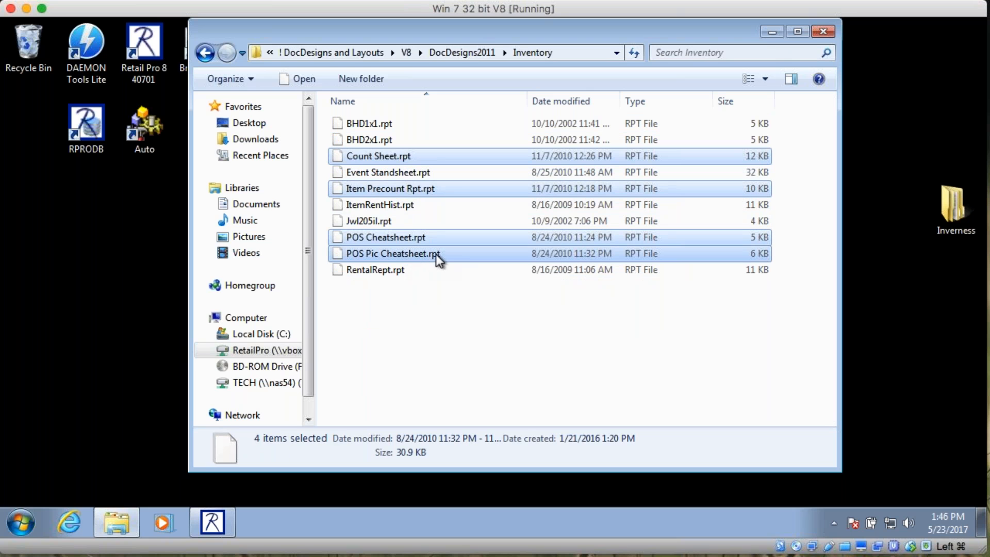
pyautogui.rightClick(434, 251)
pyautogui.click(478, 301)
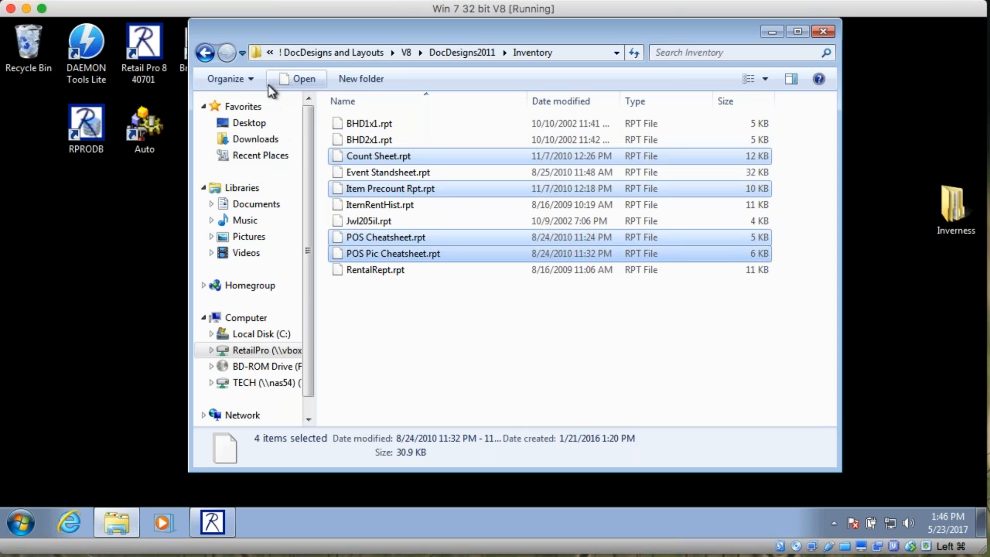
# Step: Leave the source design folder and open Local Disk (C:)
pyautogui.click(205, 53)
pyautogui.click(205, 53)
pyautogui.click(205, 53)
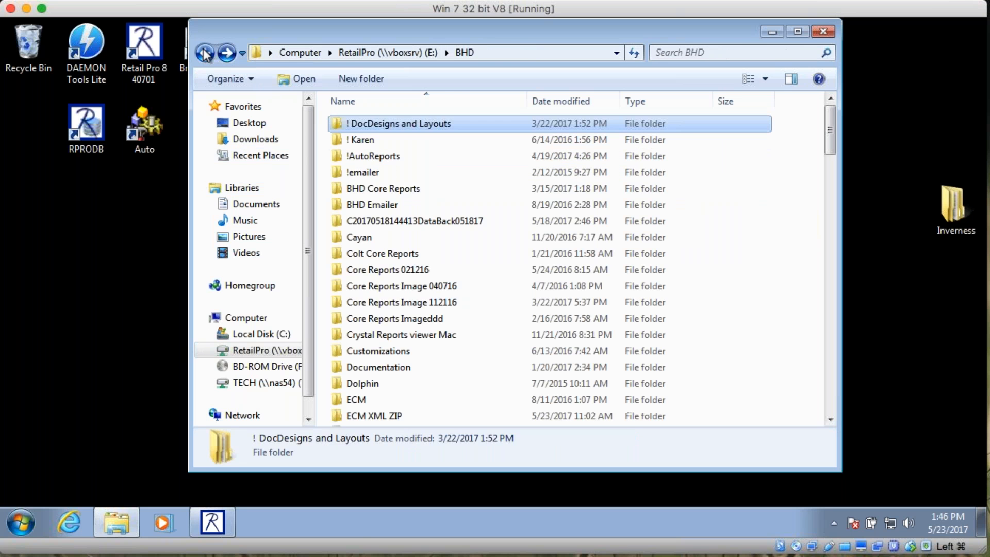
pyautogui.click(206, 54)
pyautogui.click(205, 53)
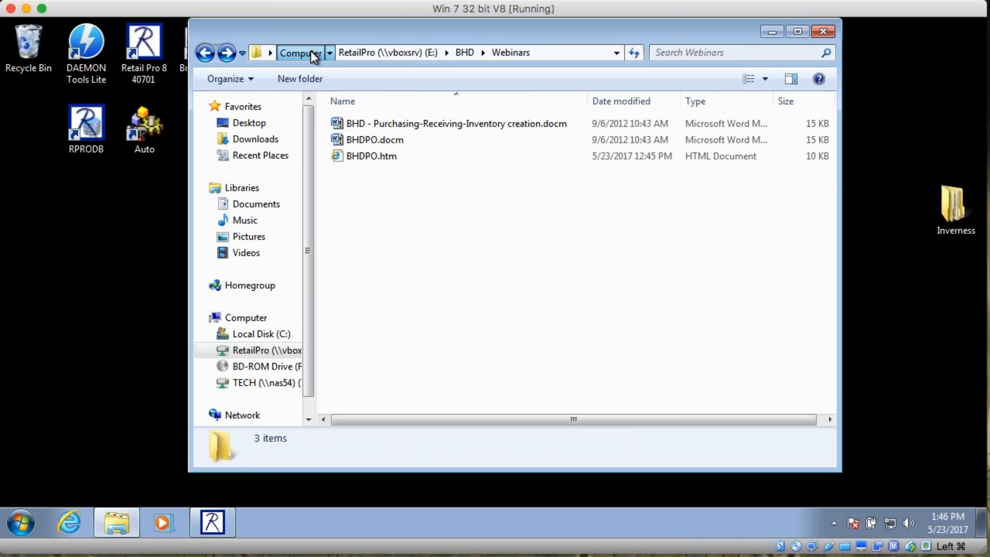
pyautogui.click(310, 51)
pyautogui.doubleClick(428, 143)
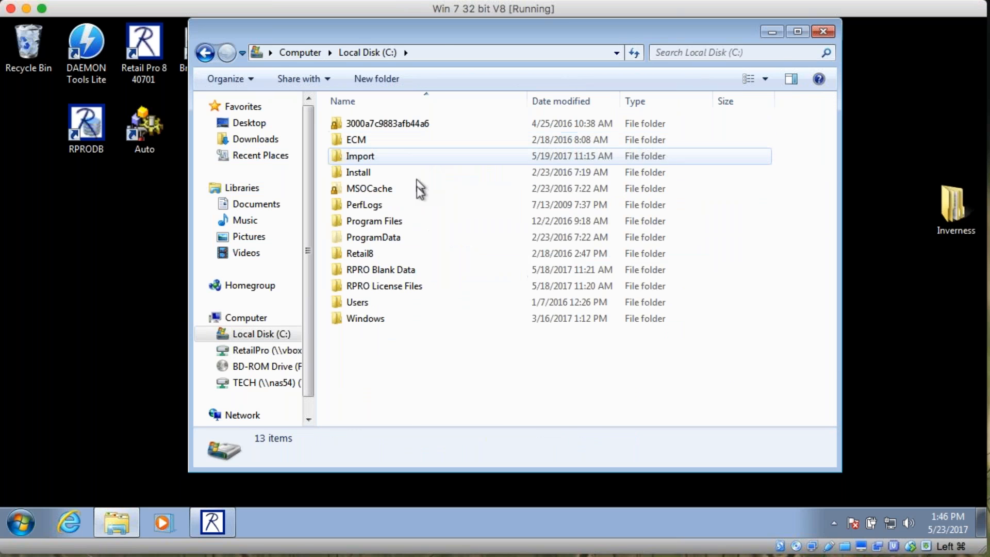
# Step: Paste the copied report designs into C:\Retail8\Rpro\Design\DocDesigns\Inventory
pyautogui.doubleClick(382, 254)
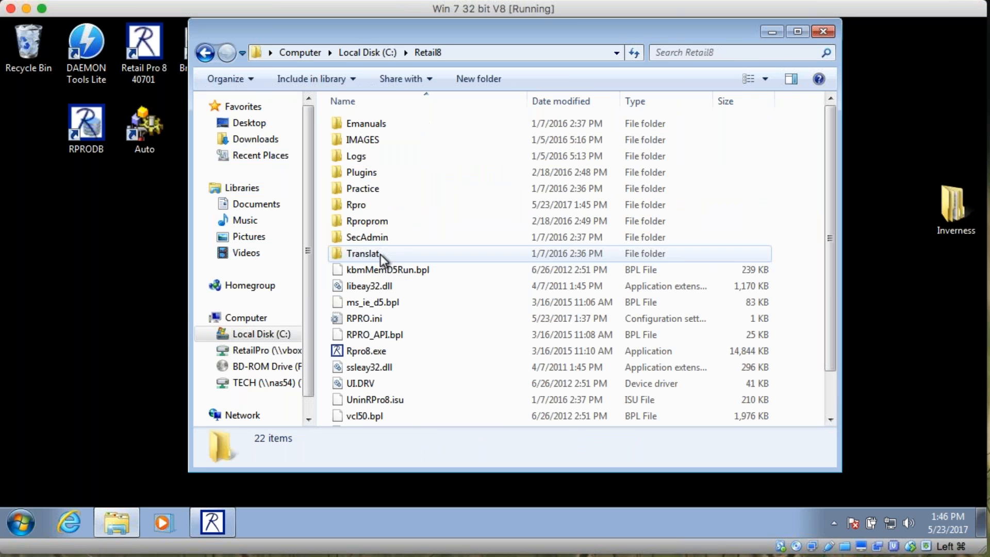
pyautogui.doubleClick(375, 204)
pyautogui.click(375, 203)
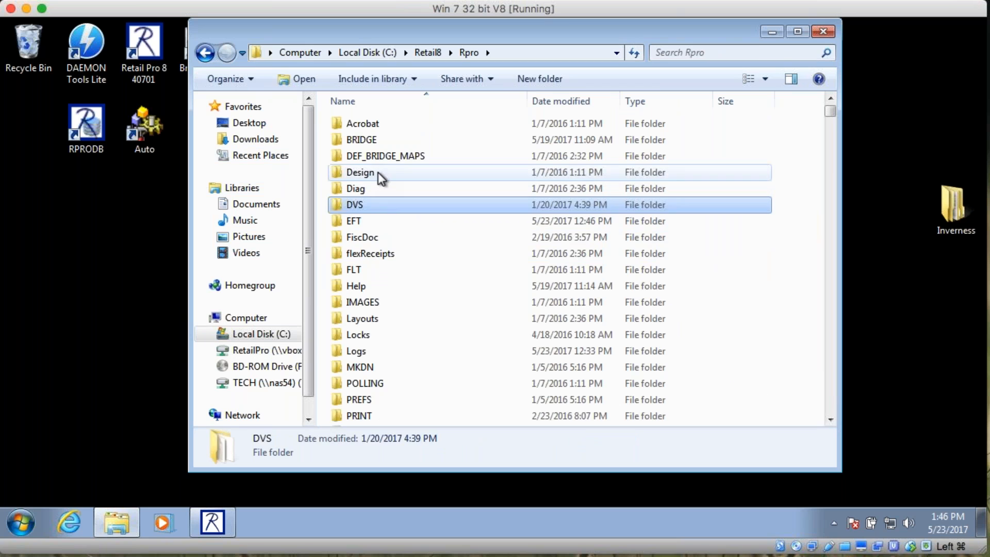
pyautogui.doubleClick(379, 172)
pyautogui.doubleClick(385, 141)
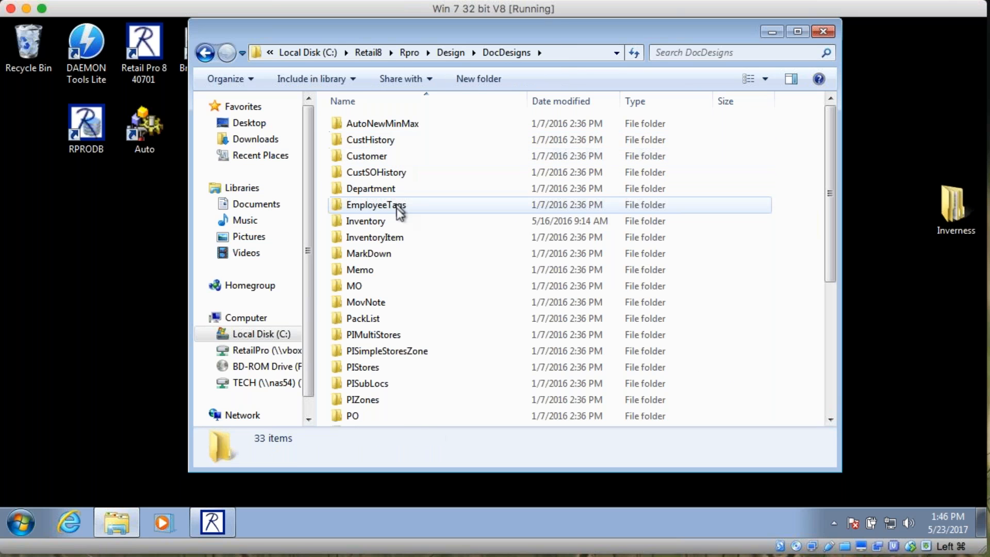
pyautogui.doubleClick(398, 222)
pyautogui.rightClick(425, 273)
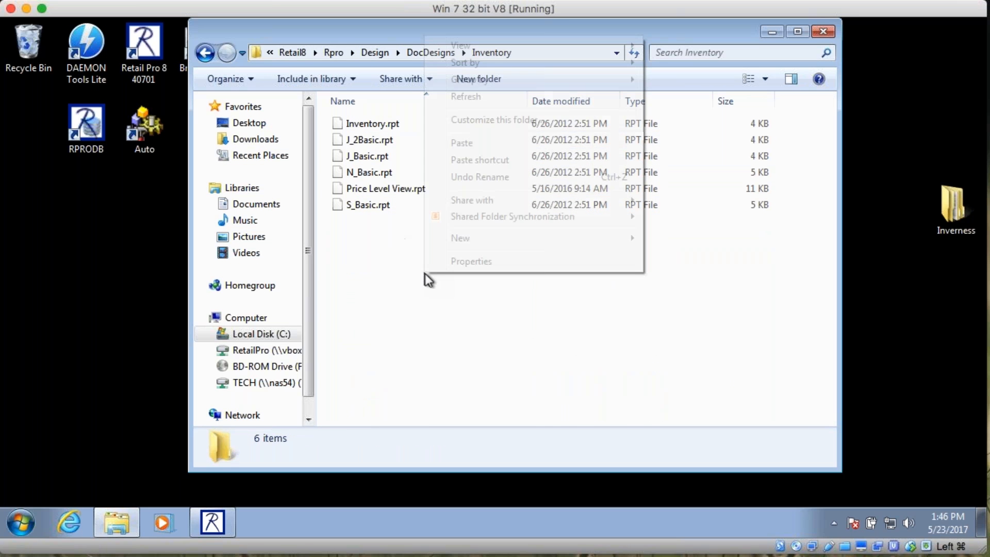
pyautogui.click(479, 143)
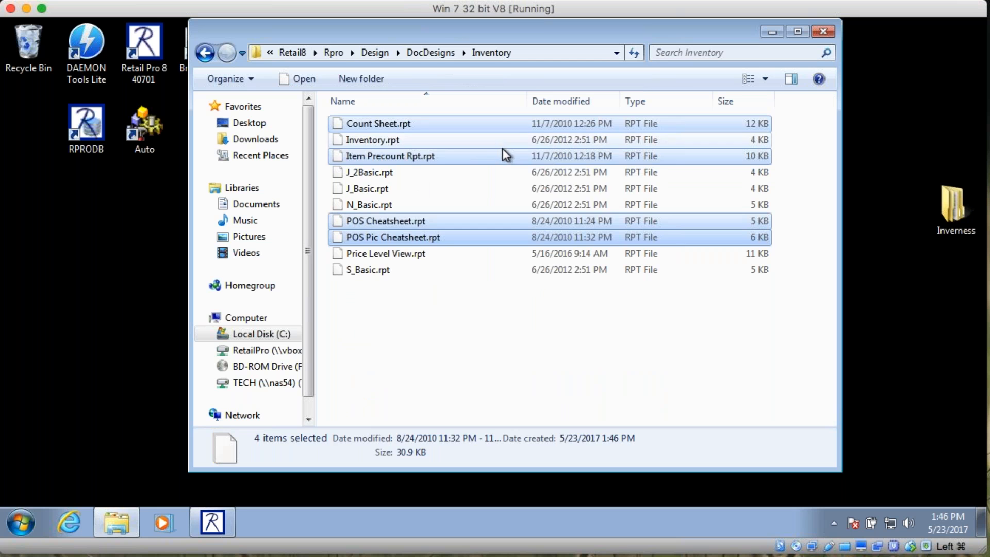
# Step: Switch back to Retail Pro, open the inventory's Filtered View criteria and clear them all
pyautogui.click(212, 523)
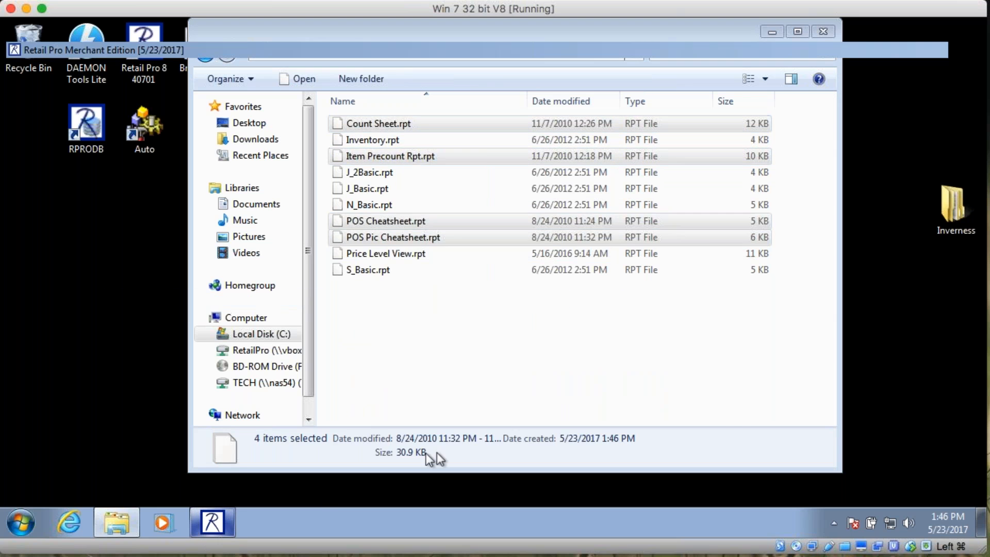
pyautogui.click(386, 158)
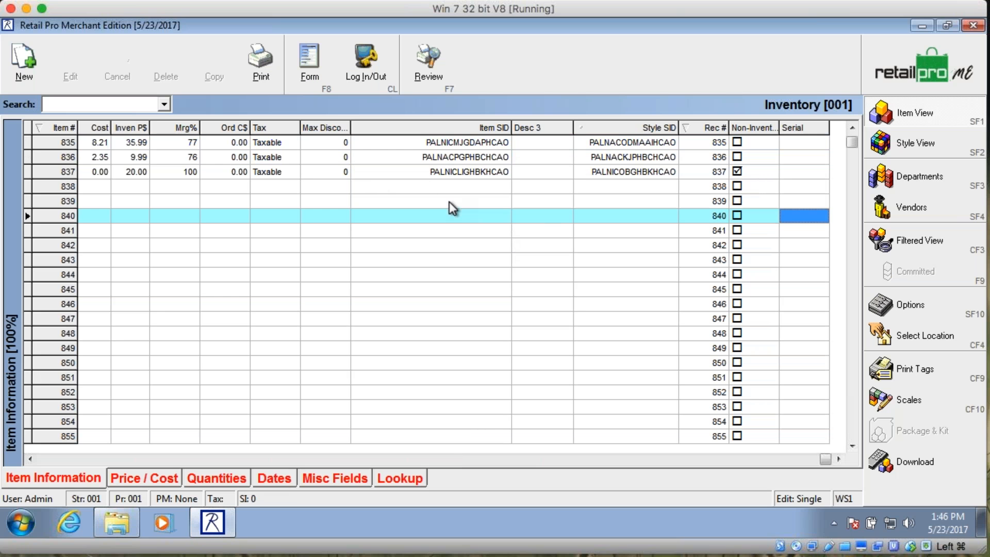
pyautogui.scroll(-4, 450, 202)
pyautogui.scroll(20, 448, 199)
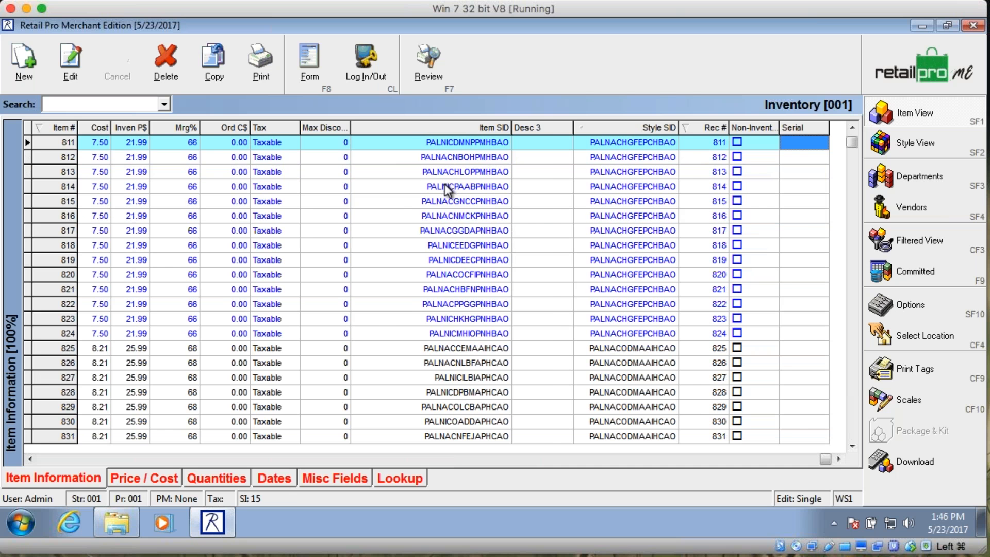
pyautogui.click(78, 460)
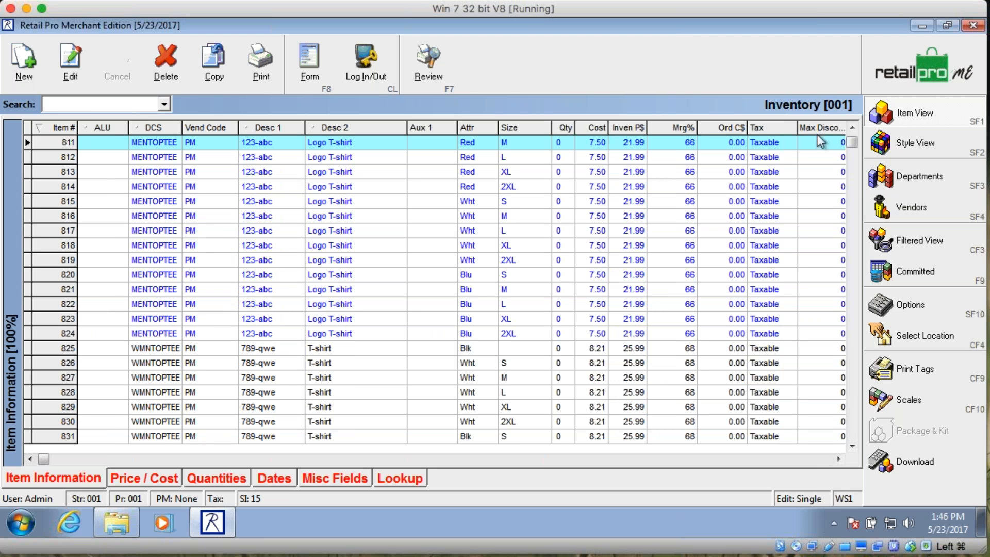
pyautogui.click(920, 232)
pyautogui.click(742, 227)
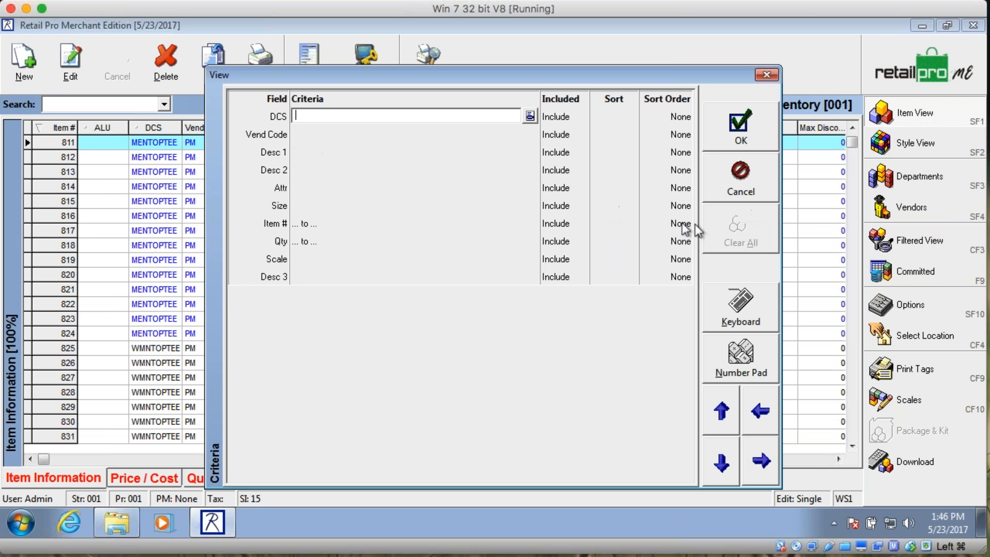
# Step: Filter the inventory by the DCS values MENTOPTEE and WMNTOPTEE
pyautogui.click(530, 116)
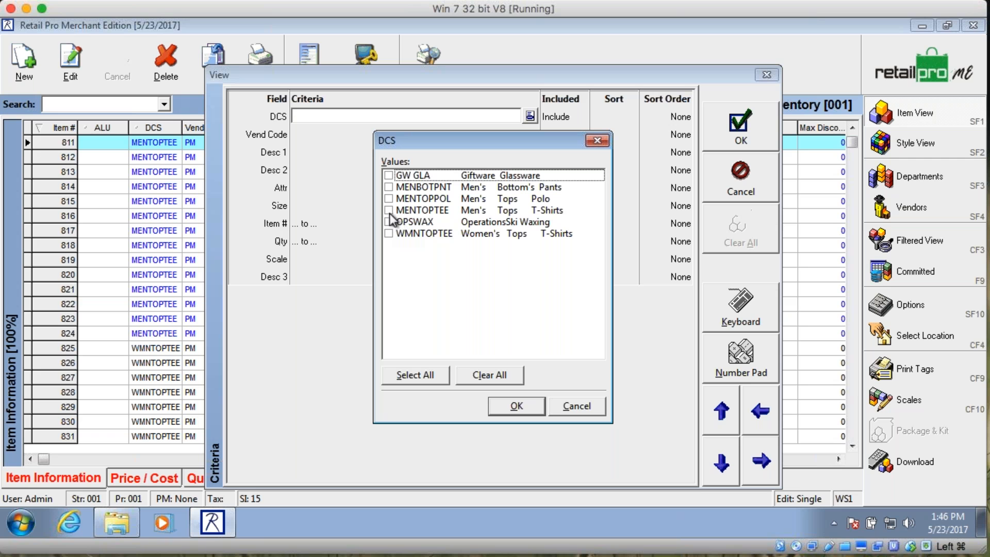
pyautogui.click(389, 211)
pyautogui.click(389, 234)
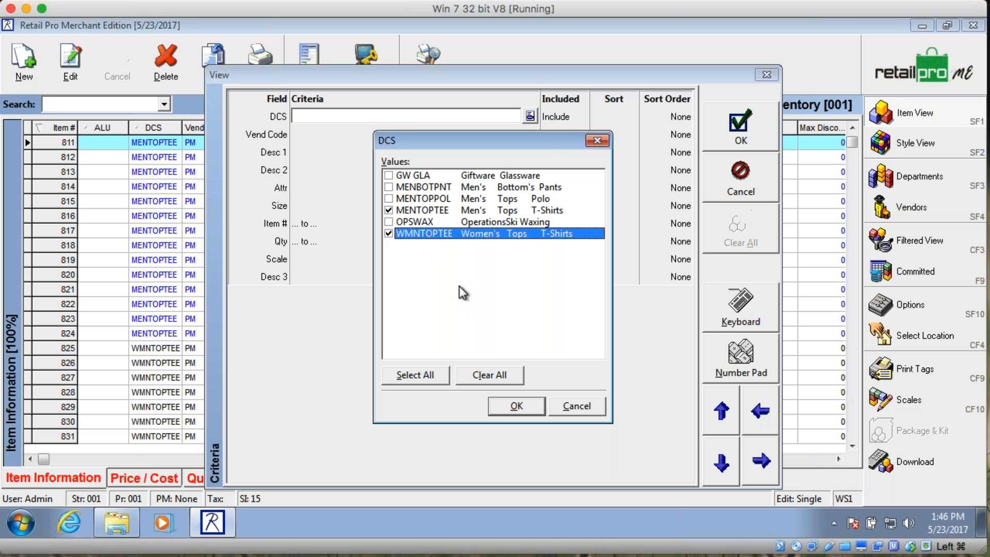
pyautogui.click(501, 406)
pyautogui.click(743, 132)
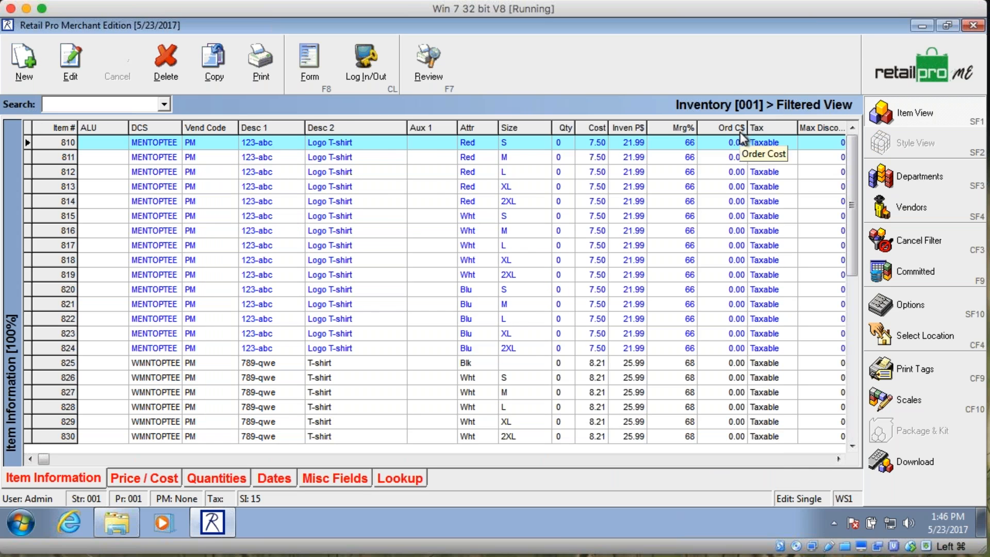
# Step: Preview the Count Sheet document for all listed records of the filtered inventory
pyautogui.click(260, 61)
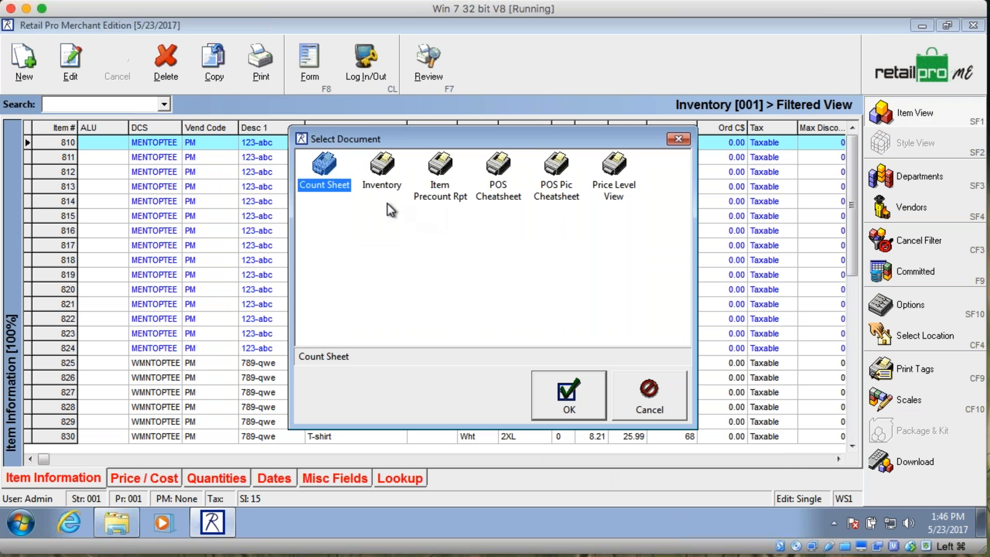
pyautogui.click(547, 389)
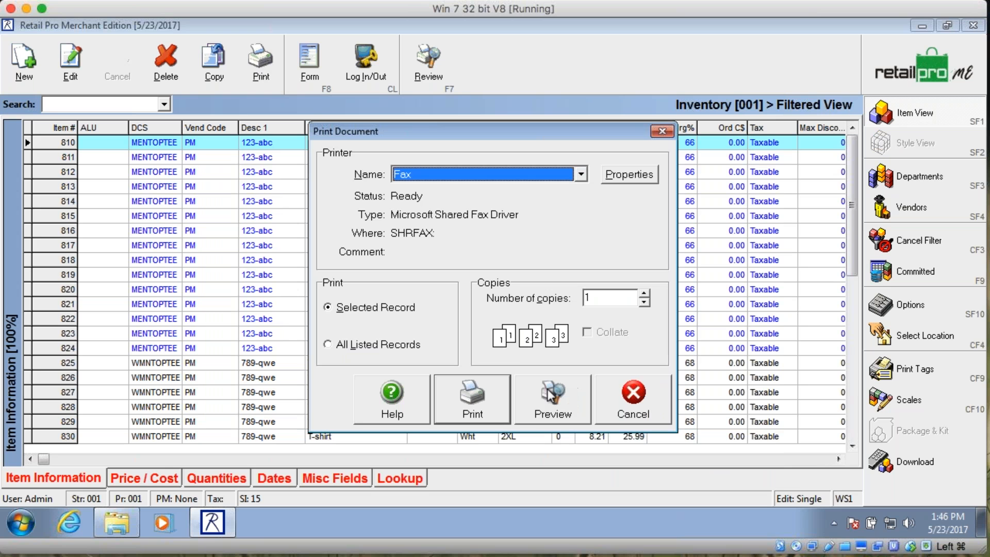
pyautogui.click(336, 341)
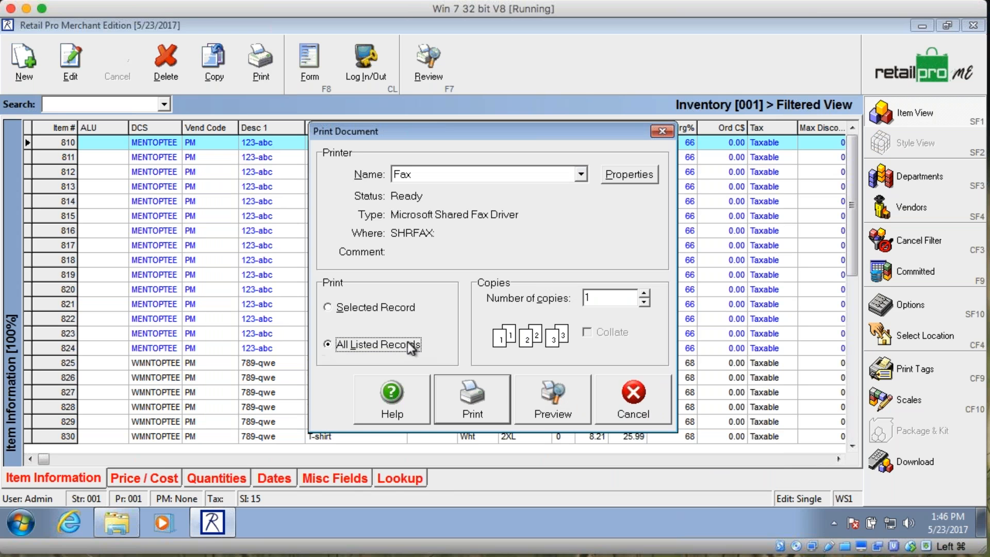
pyautogui.click(526, 377)
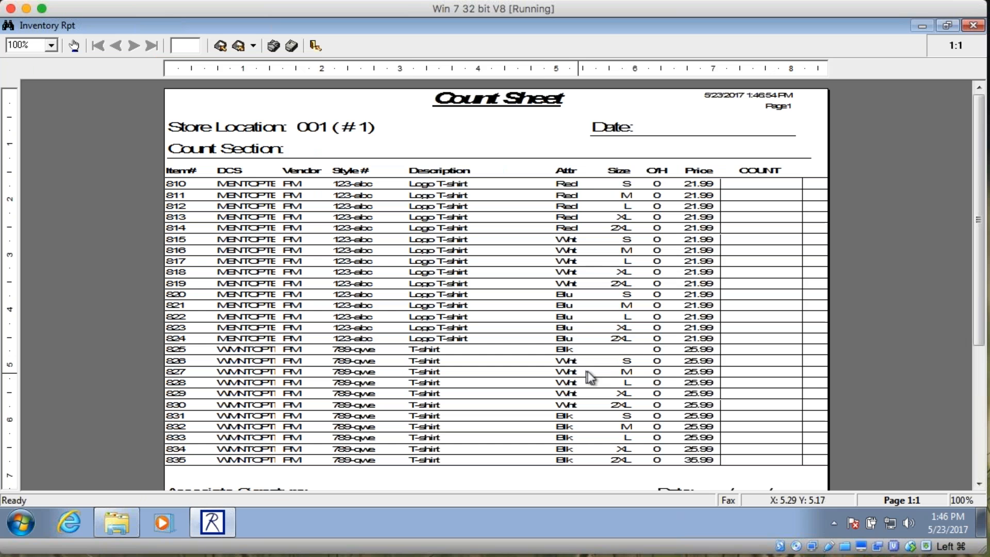
# Step: View the count sheet preview at 125% and close it without saving the report
pyautogui.click(52, 45)
pyautogui.click(33, 79)
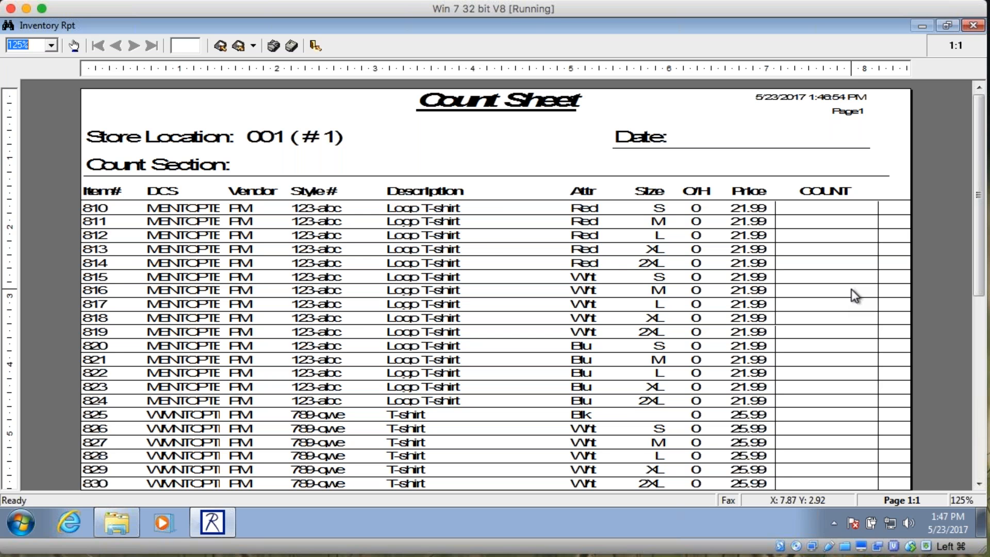
pyautogui.press('Escape')
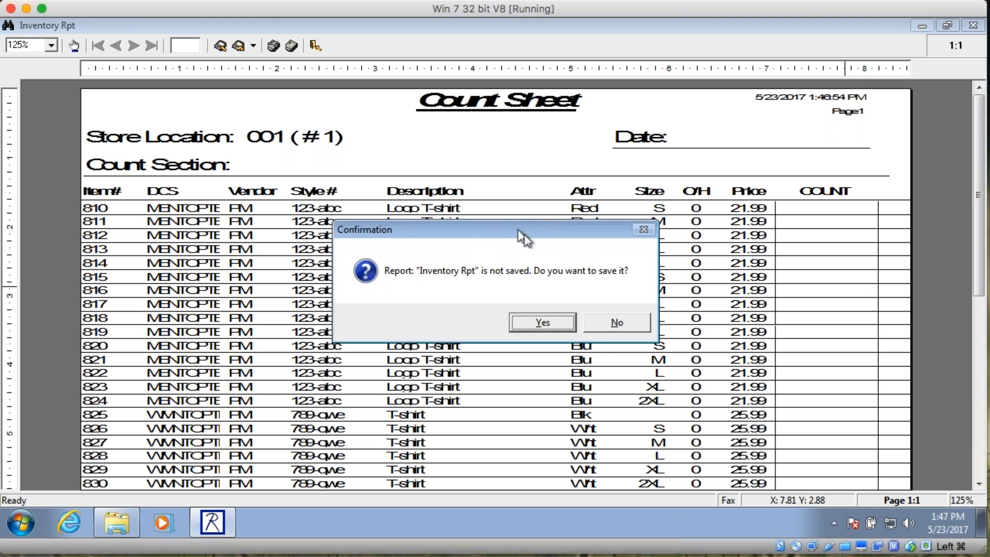
pyautogui.click(610, 323)
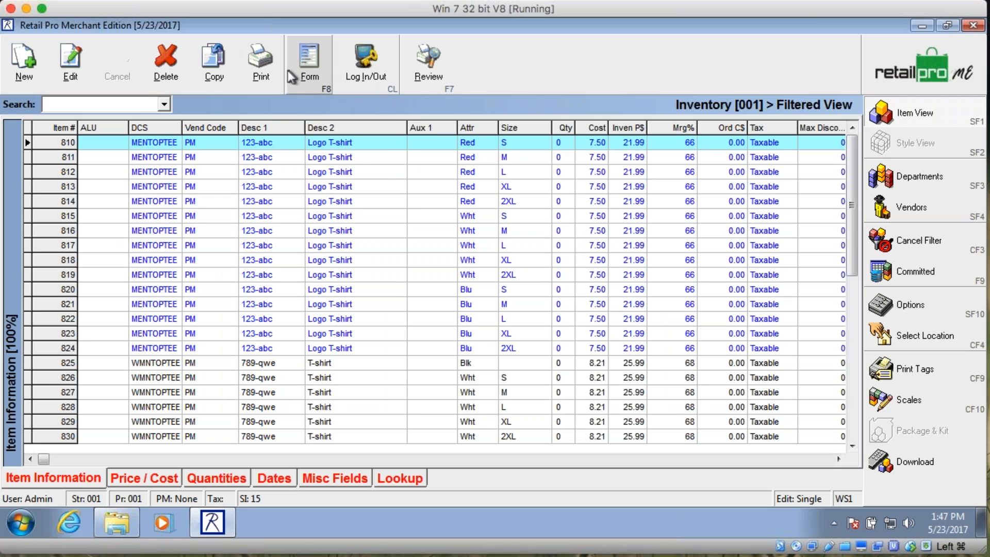
# Step: Preview the Item Precount Rpt document for all listed records and close it without saving the report
pyautogui.click(267, 70)
pyautogui.click(440, 186)
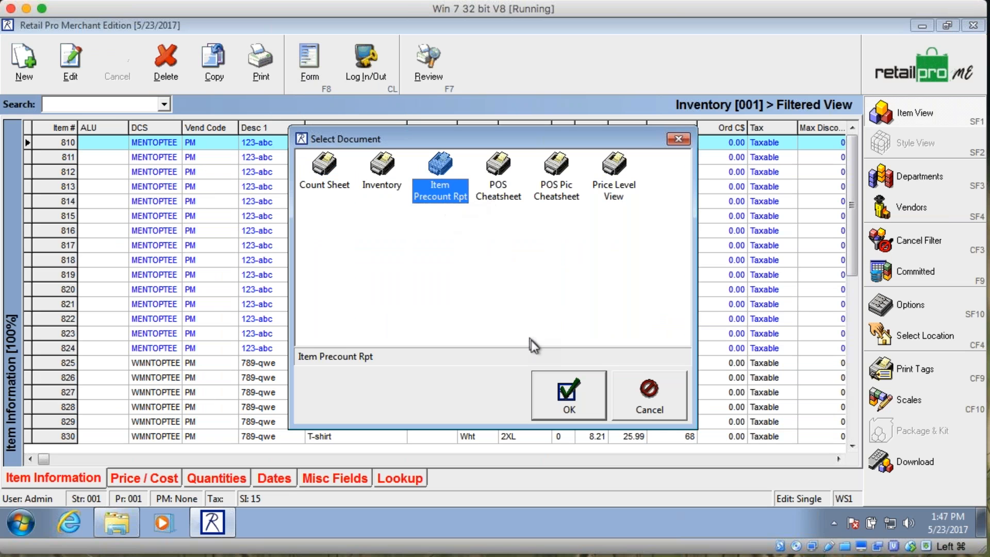
pyautogui.click(570, 394)
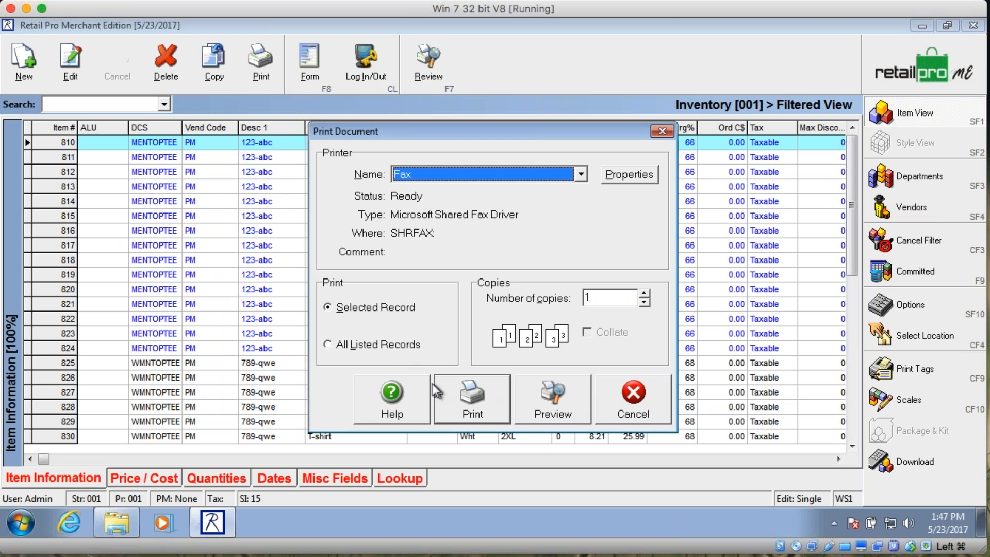
pyautogui.click(374, 350)
pyautogui.click(552, 400)
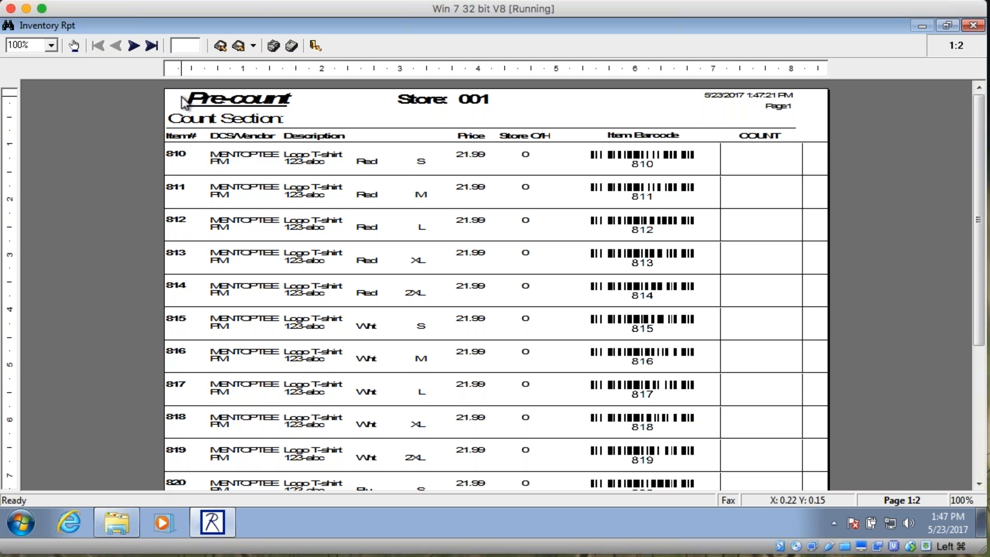
pyautogui.press('Escape')
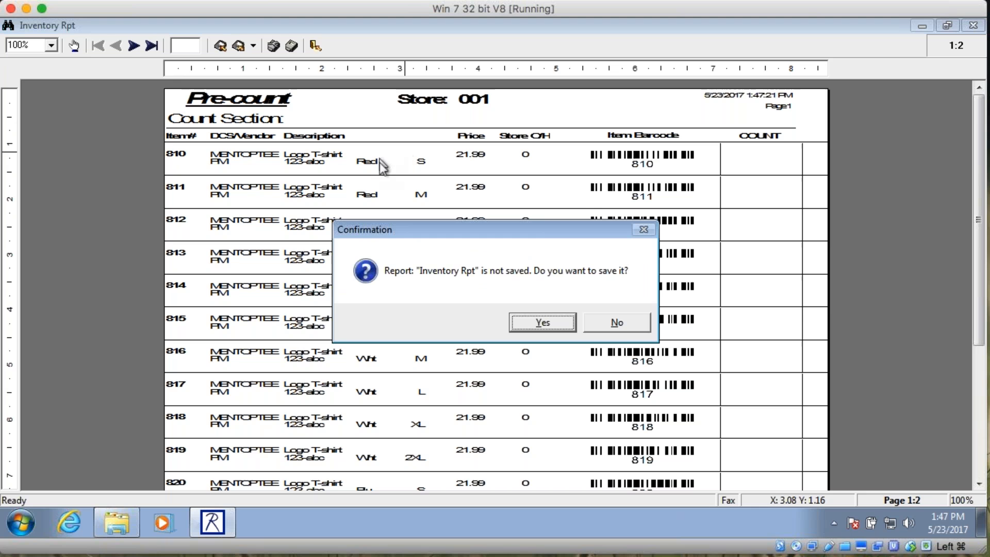
pyautogui.click(627, 321)
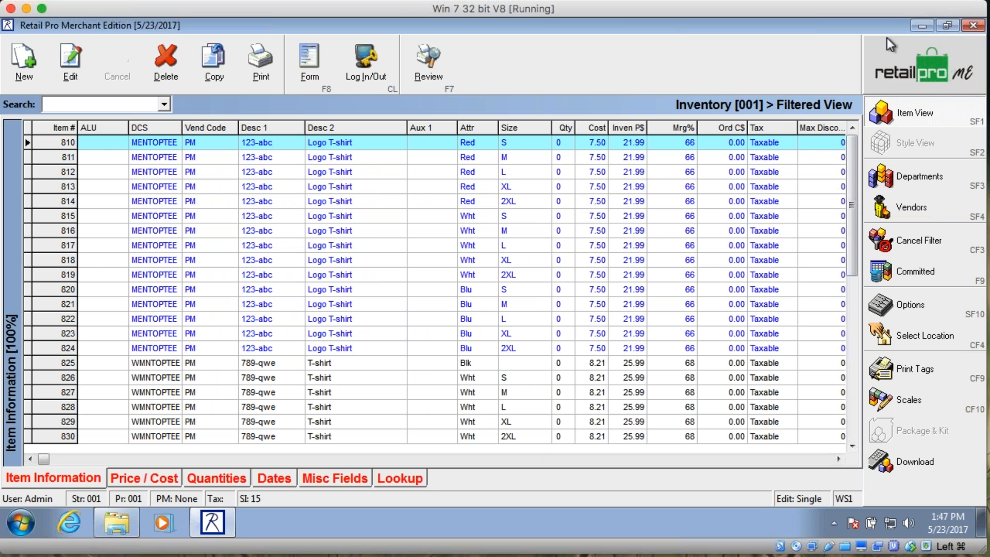
# Step: Switch to Windows Explorer's Inventory design folder and point out Item Precount Rpt.rpt and Count Sheet.rpt
pyautogui.click(948, 25)
pyautogui.hotkey('alt', 'Tab')
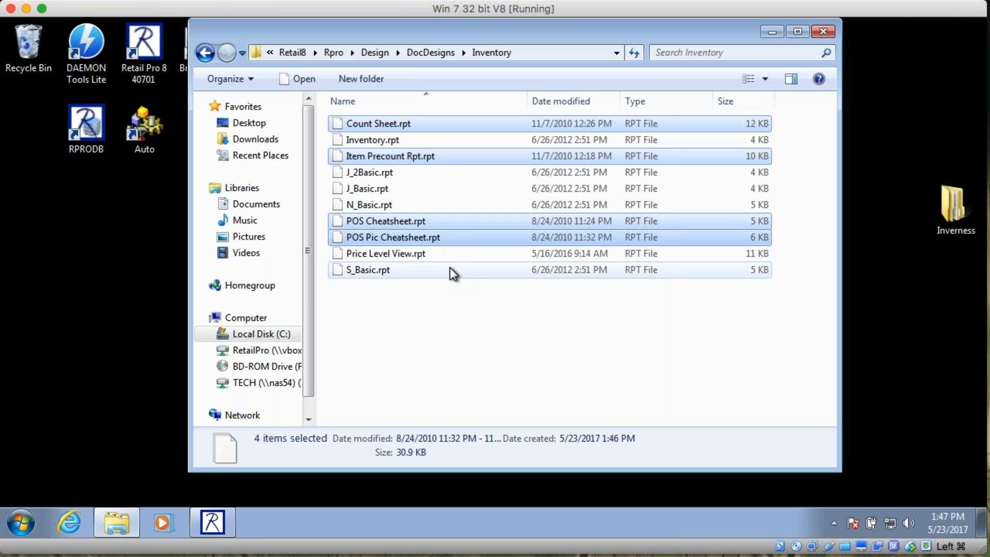
pyautogui.click(444, 221)
pyautogui.click(418, 158)
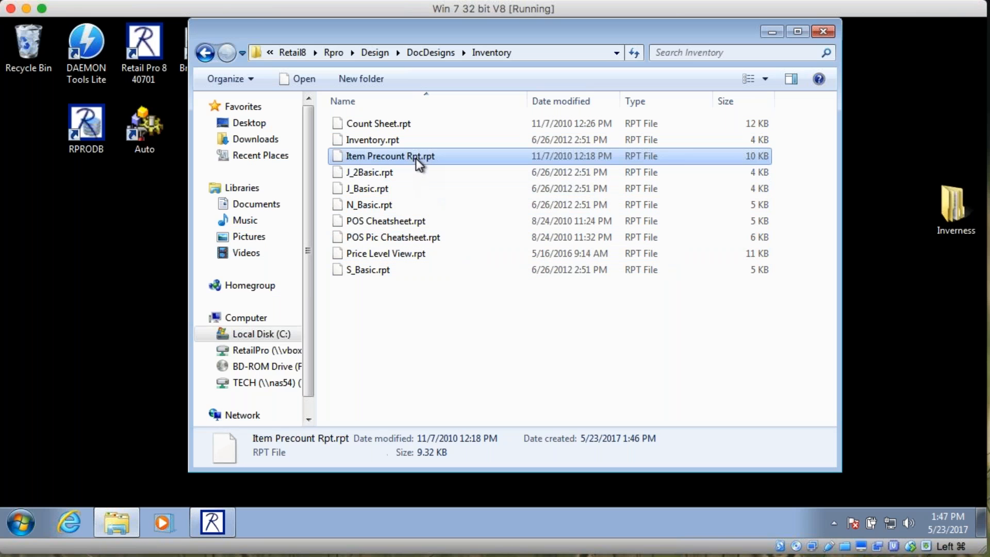
pyautogui.click(401, 126)
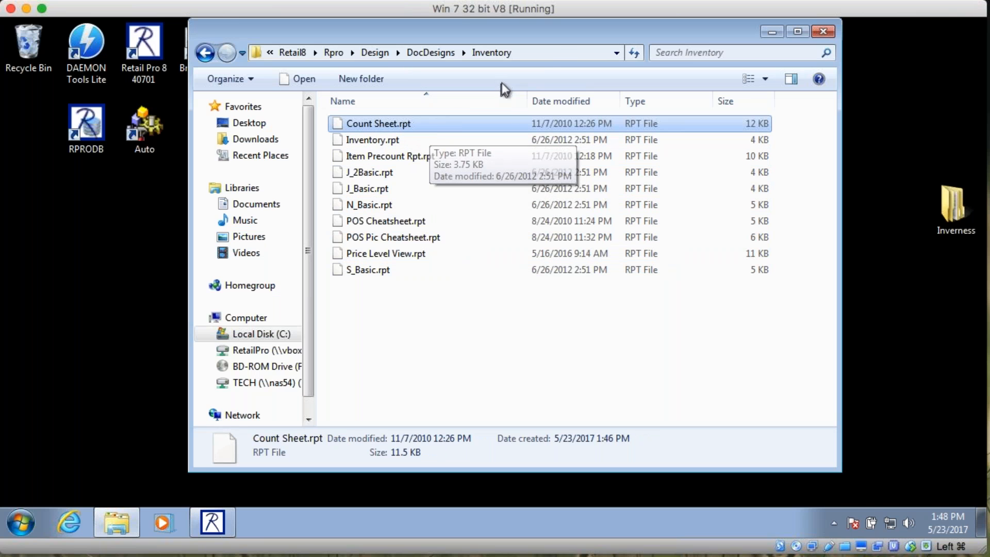
# Step: Show the folder's full path and highlight its Inventory part and its Retail8\Rpro\Design\DocDesigns part
pyautogui.click(562, 51)
pyautogui.click(530, 58)
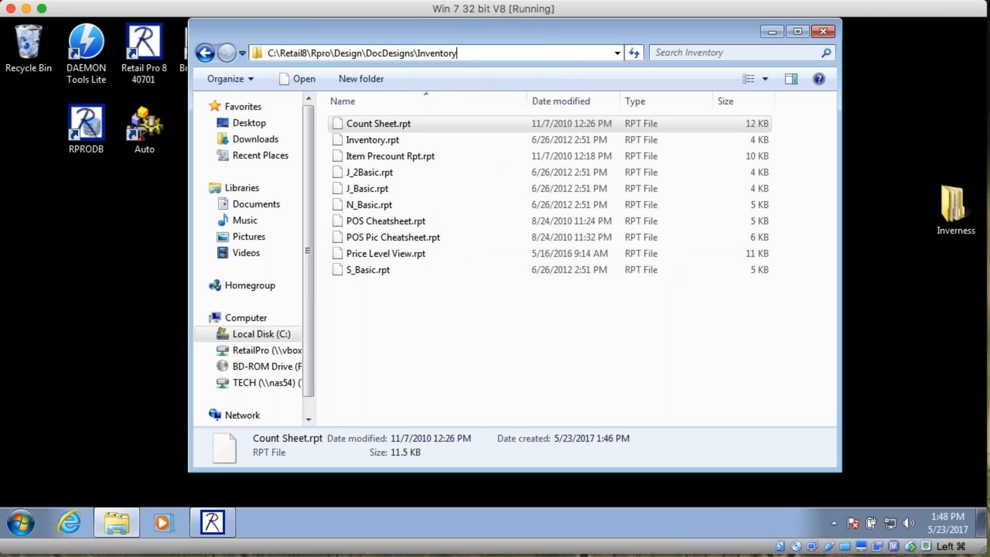
pyautogui.moveTo(457, 53); pyautogui.dragTo(418, 53)
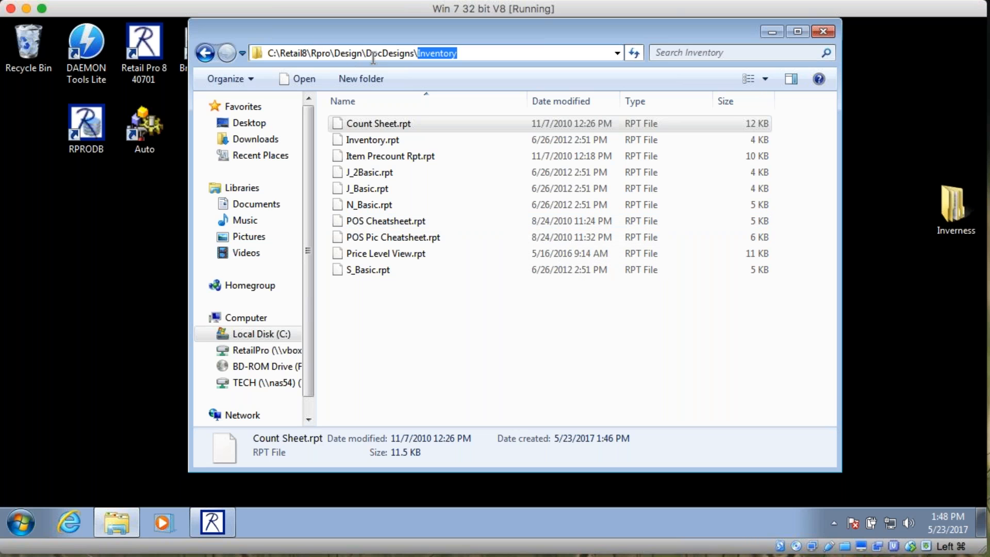
pyautogui.moveTo(415, 54); pyautogui.dragTo(281, 53)
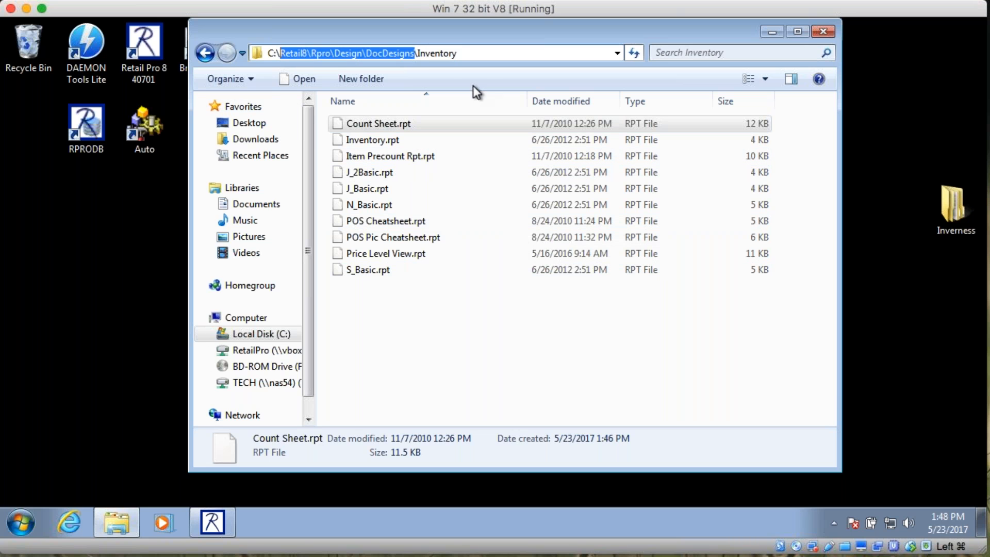
# Step: Go back to the DocDesigns folder and look through its document-type subfolders, including Receipt, SO, Slip and XZOut
pyautogui.click(205, 53)
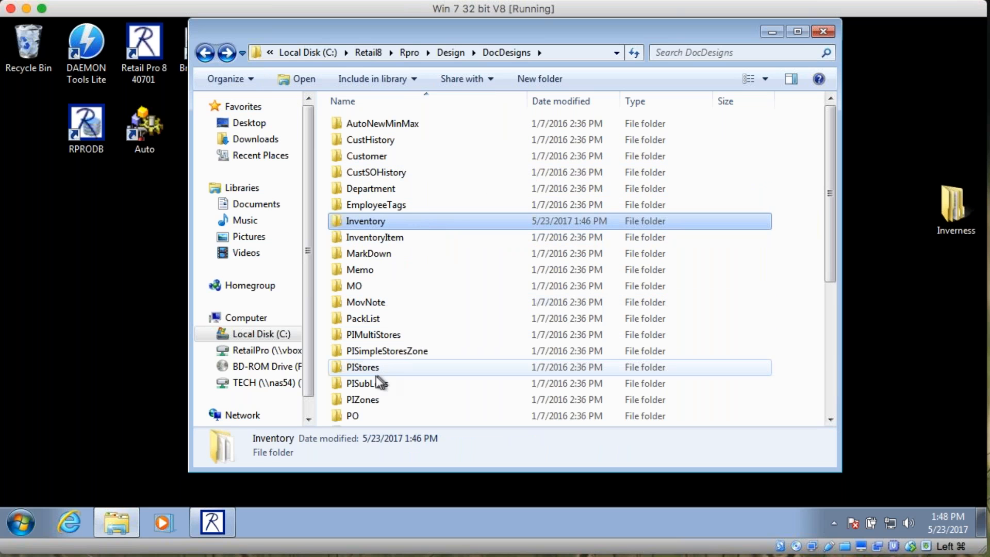
pyautogui.click(380, 383)
pyautogui.scroll(-4, 406, 369)
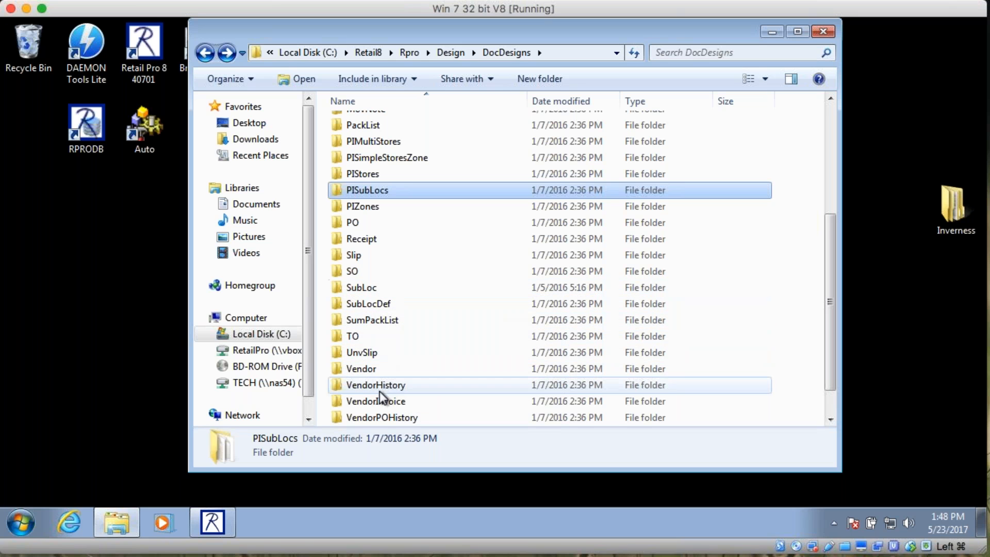
pyautogui.click(373, 241)
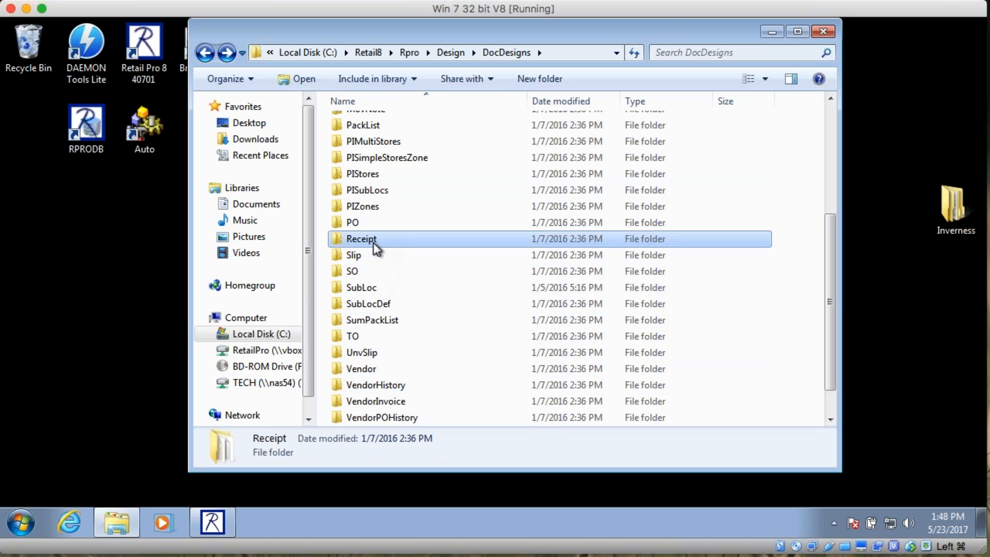
pyautogui.click(370, 274)
pyautogui.click(370, 257)
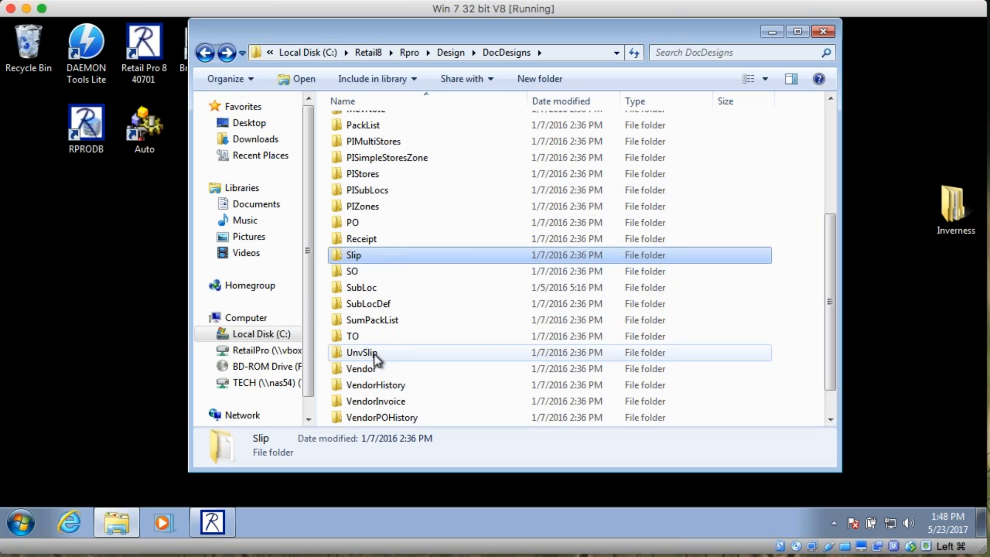
pyautogui.scroll(-1, 382, 402)
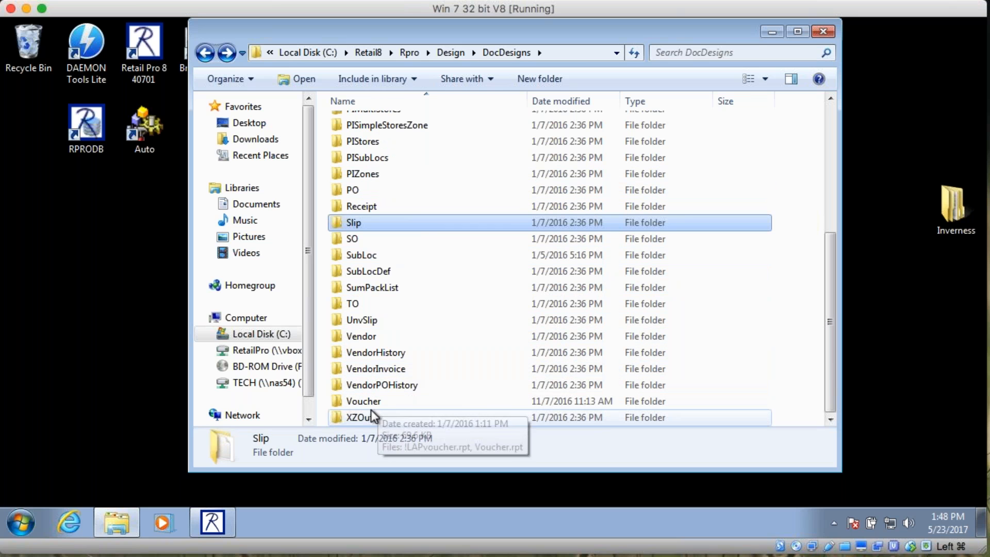
pyautogui.click(405, 417)
pyautogui.scroll(5, 443, 321)
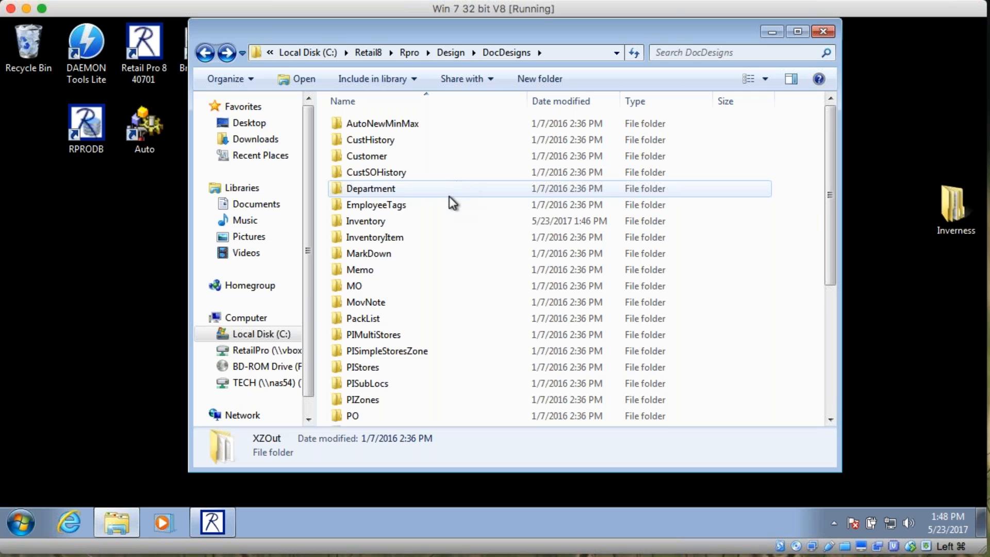
# Step: Reopen the Inventory folder and go through each report design file from Count Sheet.rpt to S_Basic.rpt
pyautogui.scroll(-1, 448, 198)
pyautogui.click(410, 178)
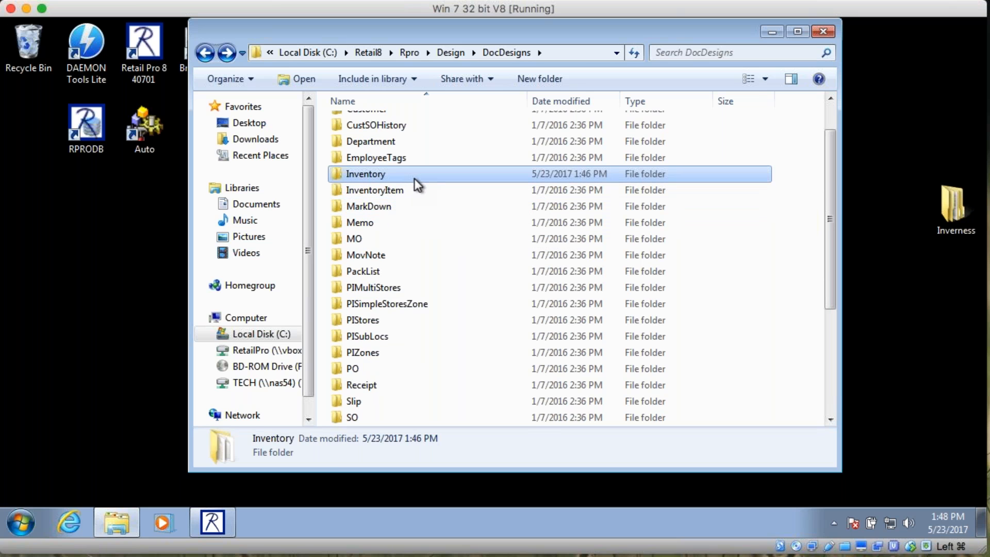
pyautogui.doubleClick(415, 177)
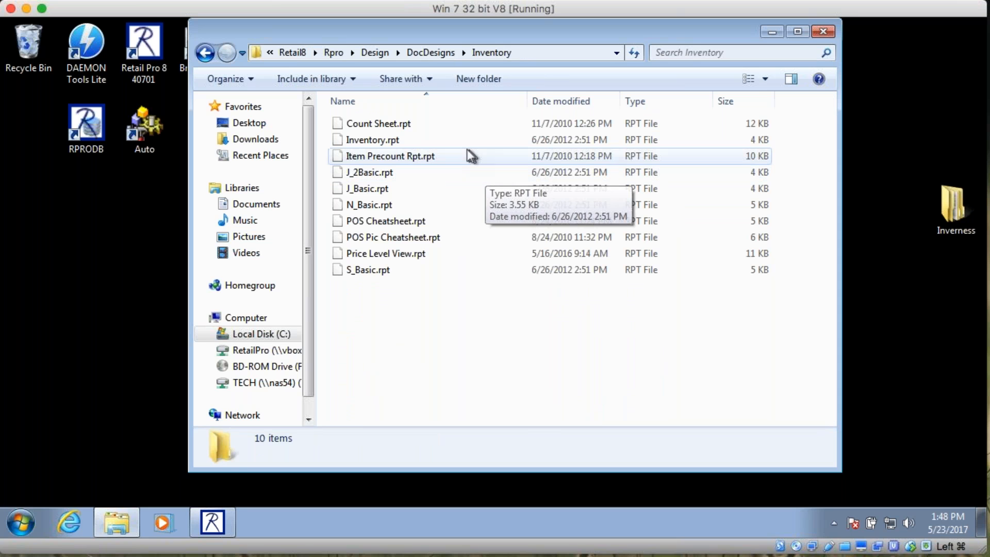
pyautogui.click(391, 122)
pyautogui.click(386, 141)
pyautogui.click(378, 157)
pyautogui.click(376, 173)
pyautogui.click(374, 190)
pyautogui.click(374, 204)
pyautogui.click(376, 221)
pyautogui.click(376, 237)
pyautogui.click(378, 254)
pyautogui.click(380, 271)
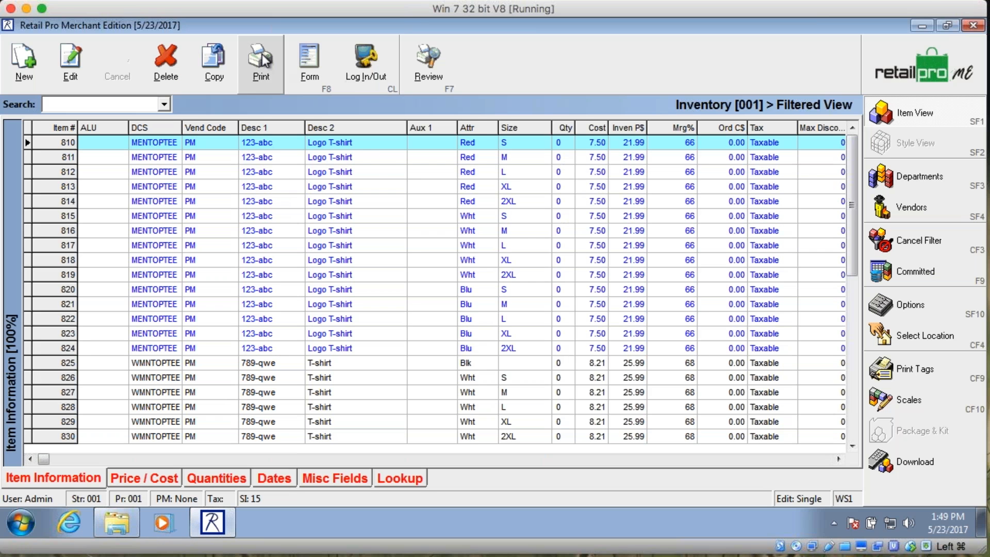
# Step: Review the printable inventory documents in Retail Pro from Inventory to Price Level View, and cancel the selection
pyautogui.click(262, 54)
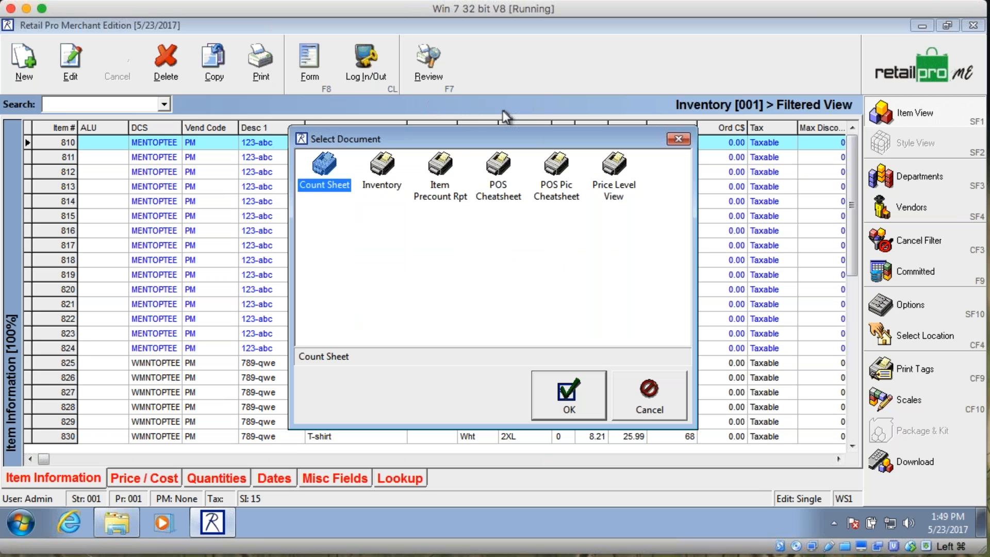
pyautogui.click(389, 187)
pyautogui.click(461, 188)
pyautogui.click(491, 190)
pyautogui.click(556, 193)
pyautogui.click(618, 192)
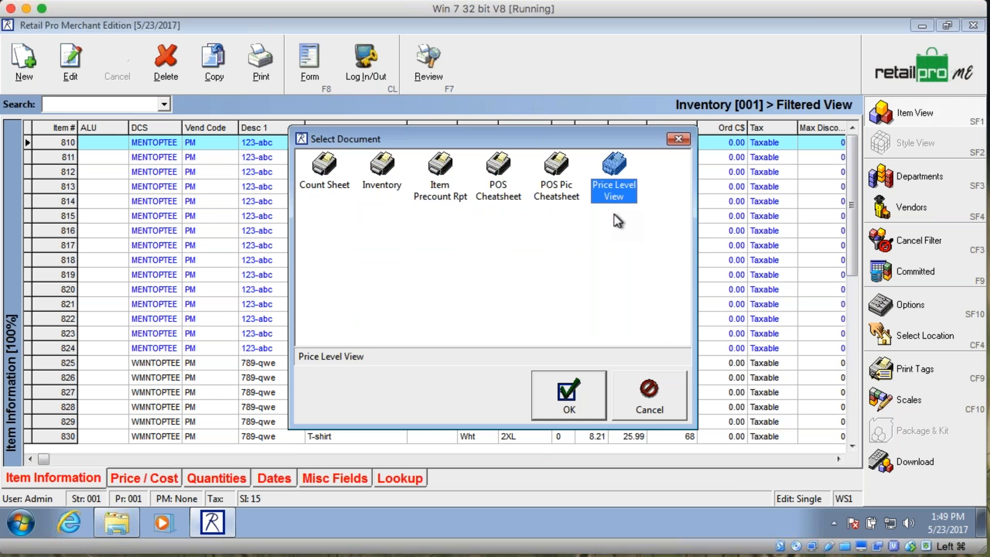
pyautogui.click(649, 373)
# Step: Review the tag designs J_Basic, N_Basic and S_Basic available for printing tags, and cancel the selection
pyautogui.click(938, 376)
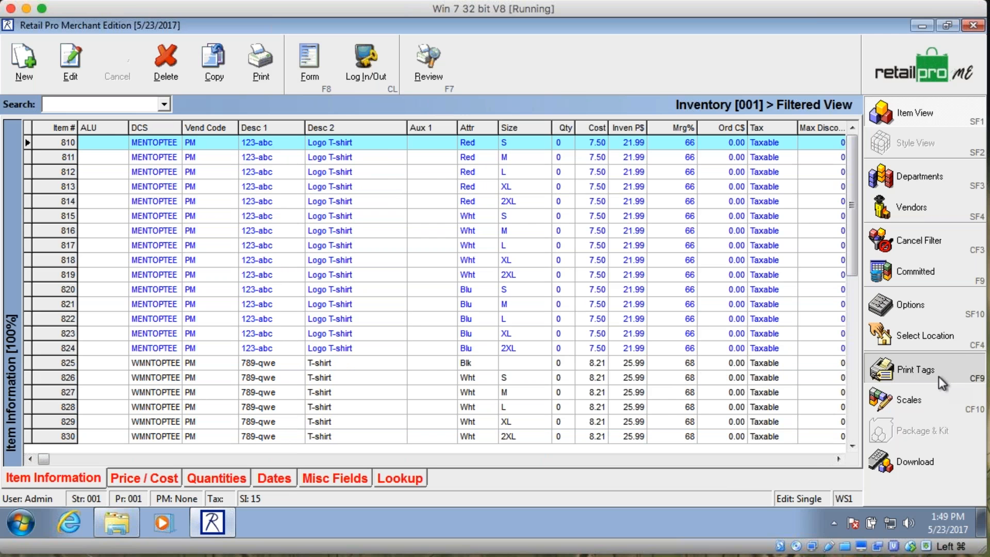
pyautogui.click(382, 168)
pyautogui.click(440, 167)
pyautogui.click(503, 176)
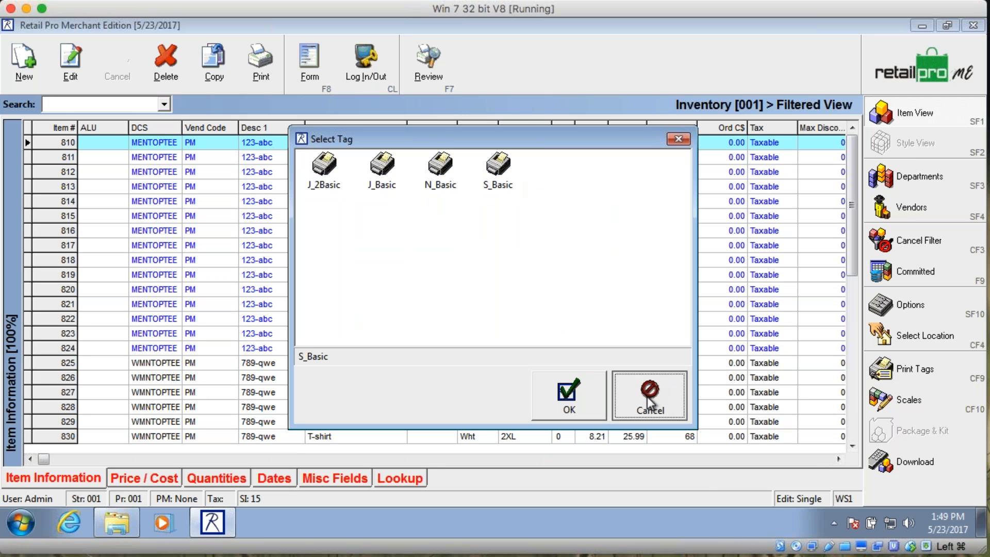
pyautogui.click(649, 403)
# Step: Point out J_Basic.rpt and Item Precount Rpt.rpt in the Inventory design folder, and return to Retail Pro's filtered inventory
pyautogui.click(922, 26)
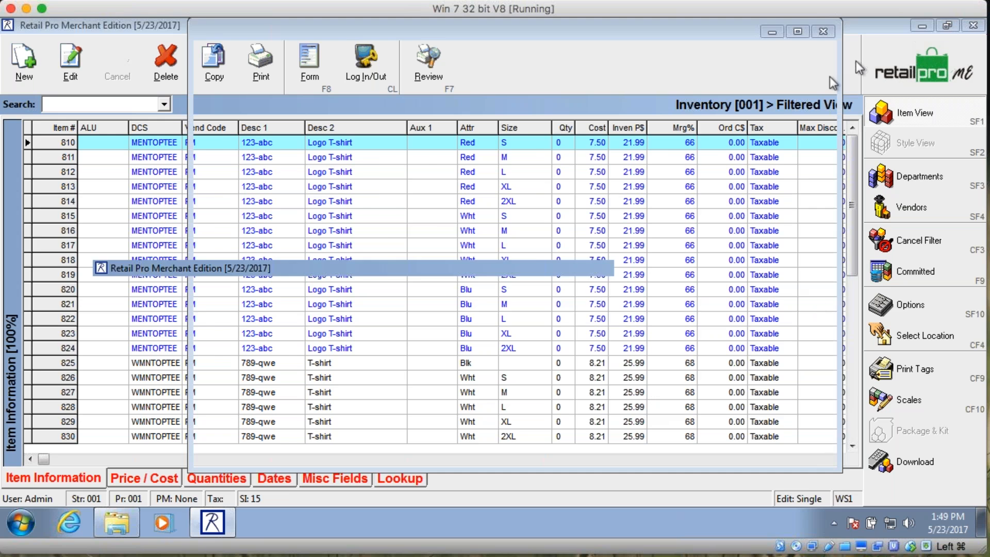
pyautogui.click(376, 190)
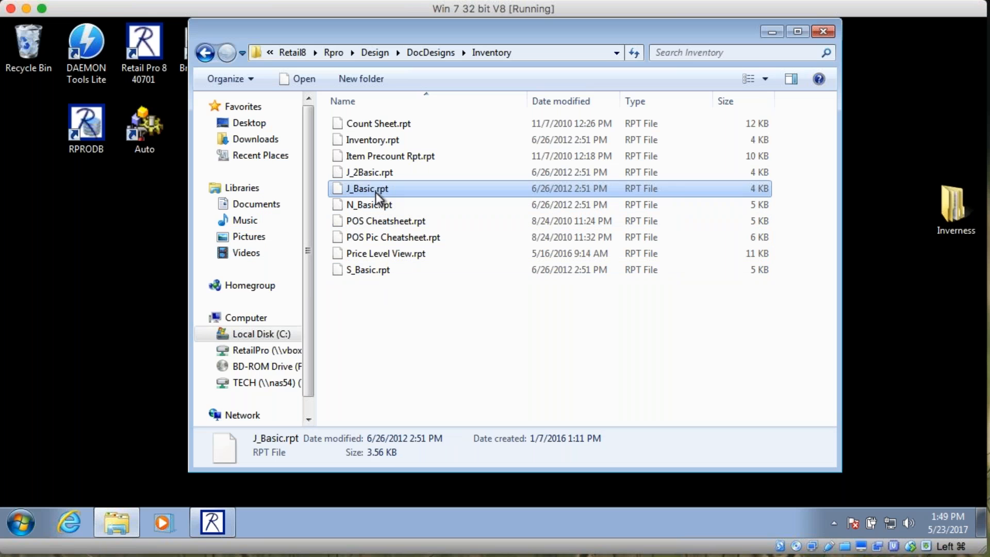
pyautogui.click(386, 156)
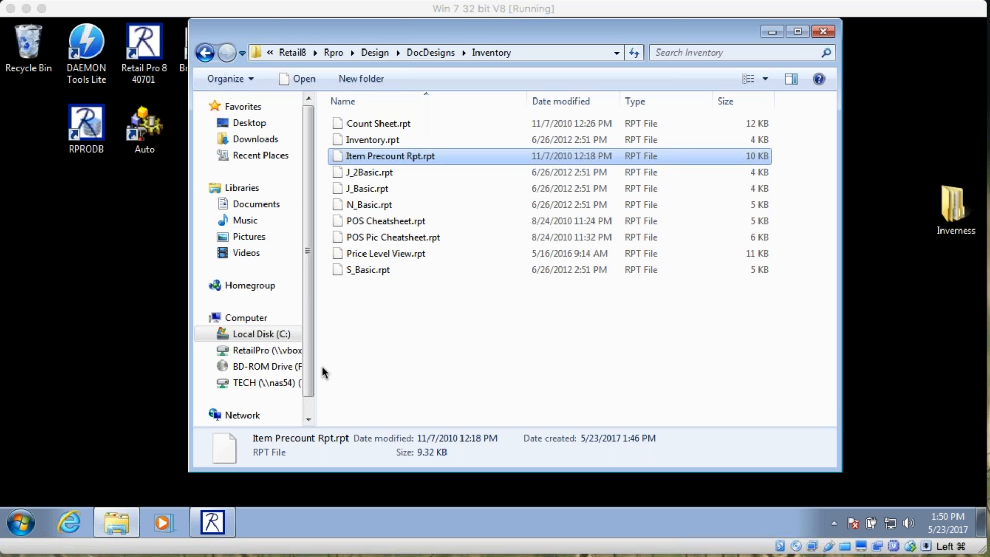
pyautogui.click(214, 529)
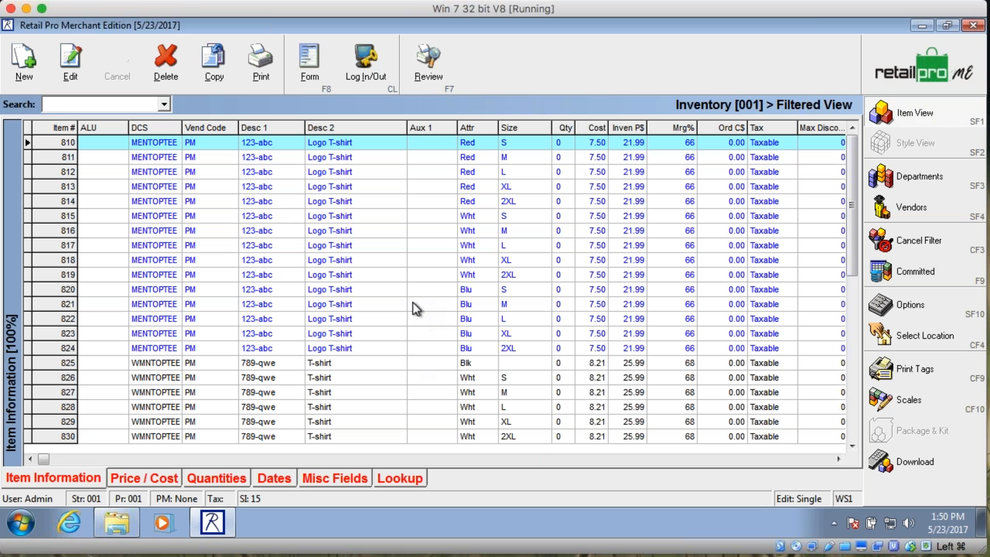
# Step: Leave and reopen the filtered inventory, view the tag designs available for printing, and close the selection
pyautogui.click(866, 82)
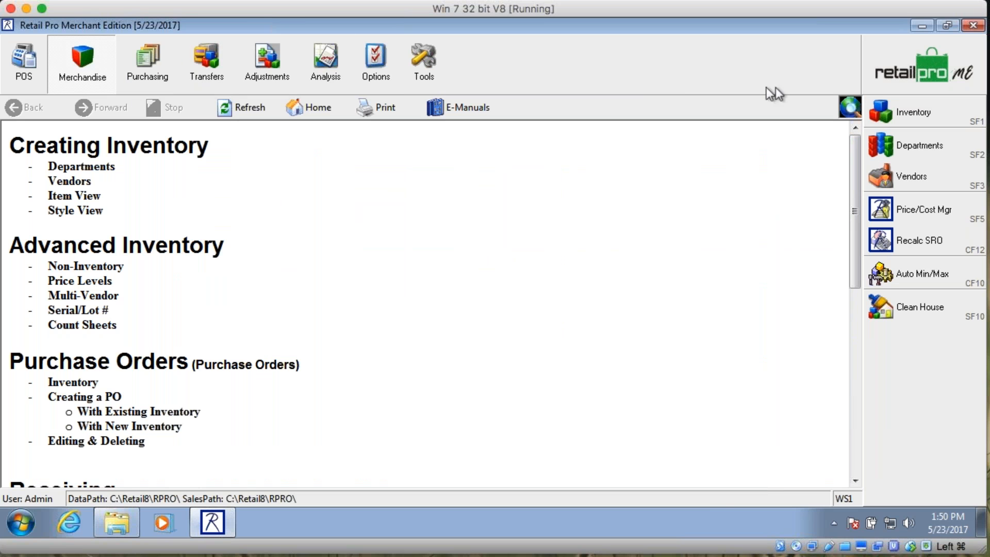
pyautogui.click(912, 118)
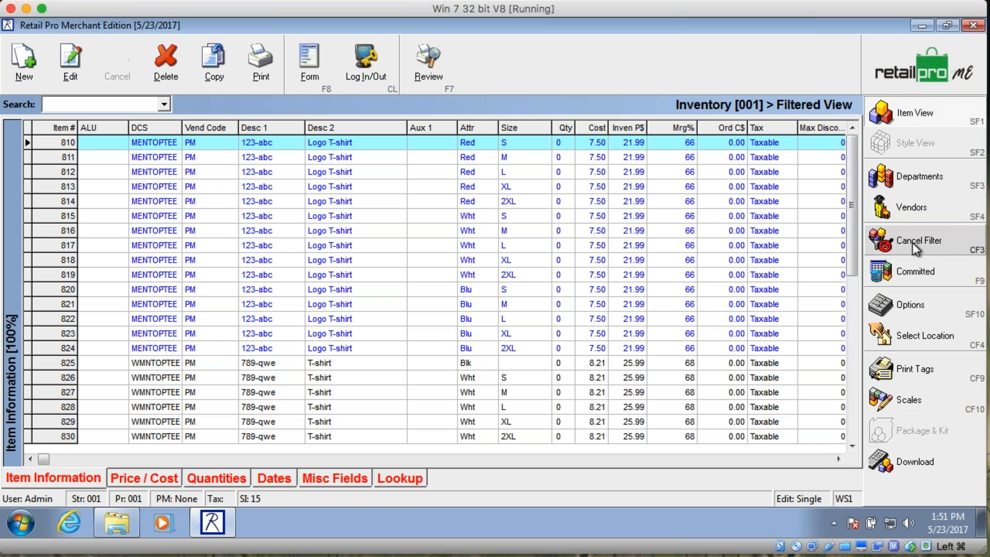
pyautogui.click(939, 372)
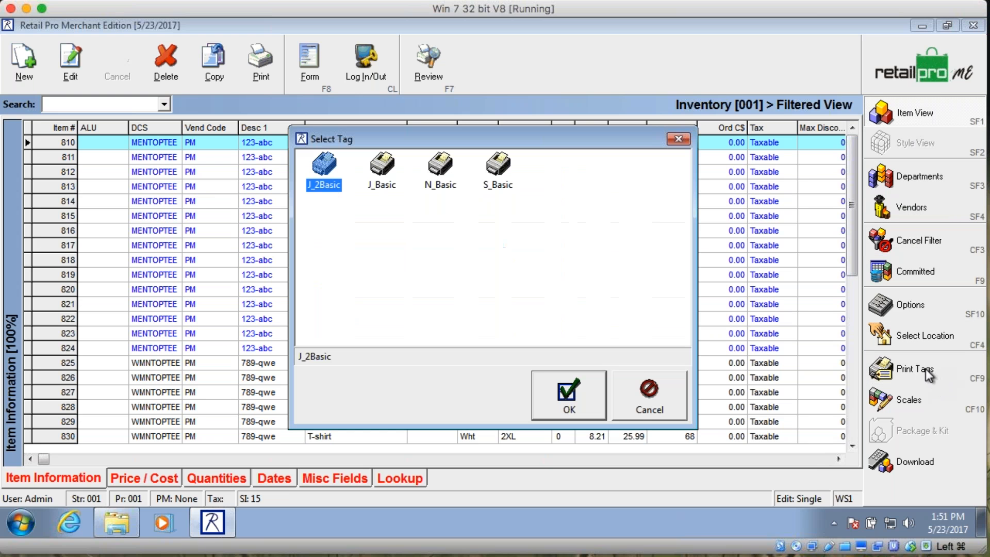
pyautogui.click(684, 138)
# Step: Preview the POS Cheatsheet document for all listed records, and close the preview
pyautogui.click(310, 60)
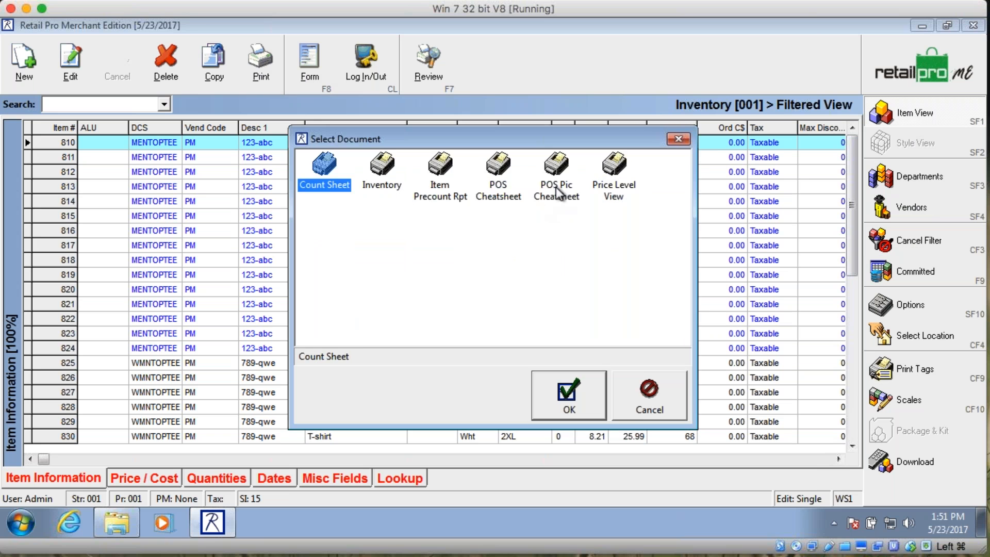
pyautogui.click(505, 193)
pyautogui.click(552, 389)
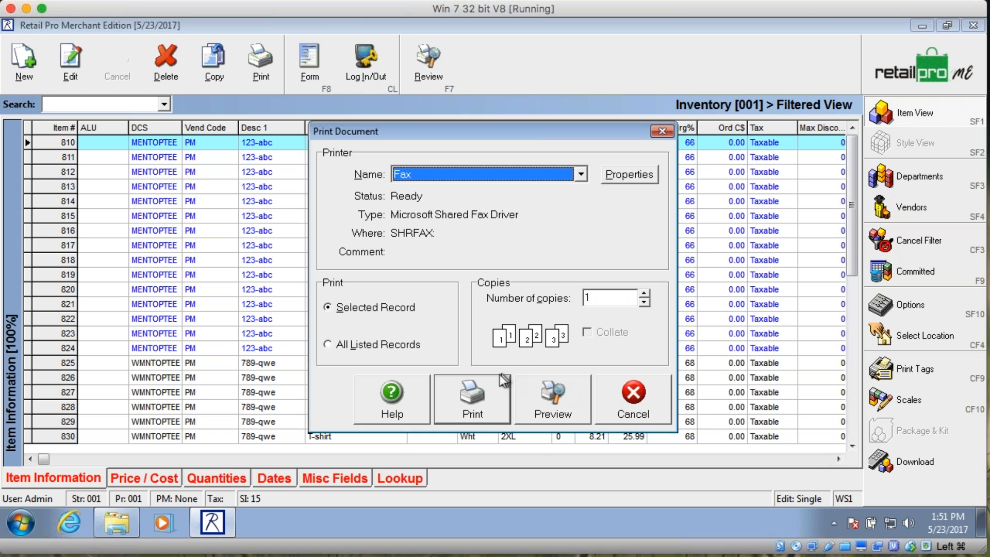
pyautogui.click(375, 351)
pyautogui.click(559, 394)
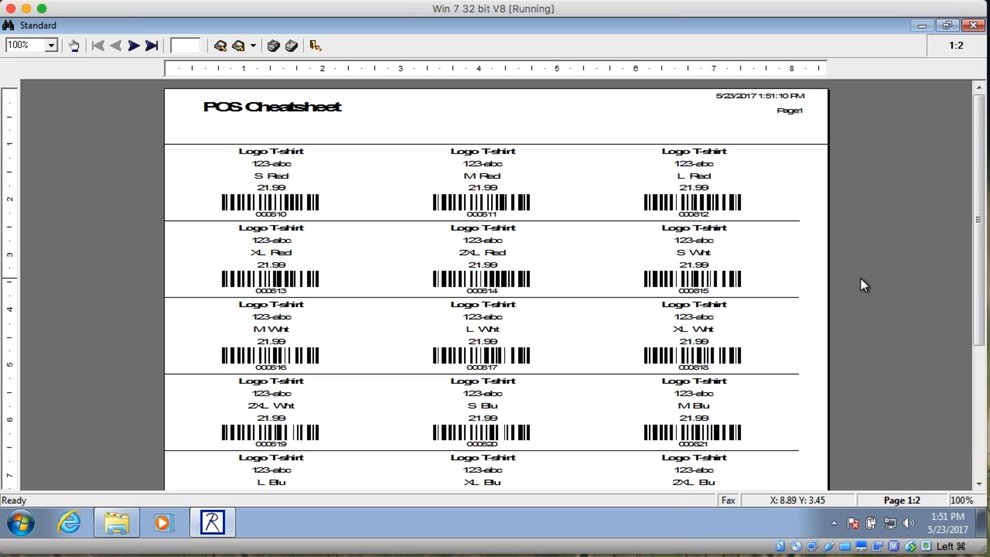
pyautogui.click(316, 46)
pyautogui.click(608, 327)
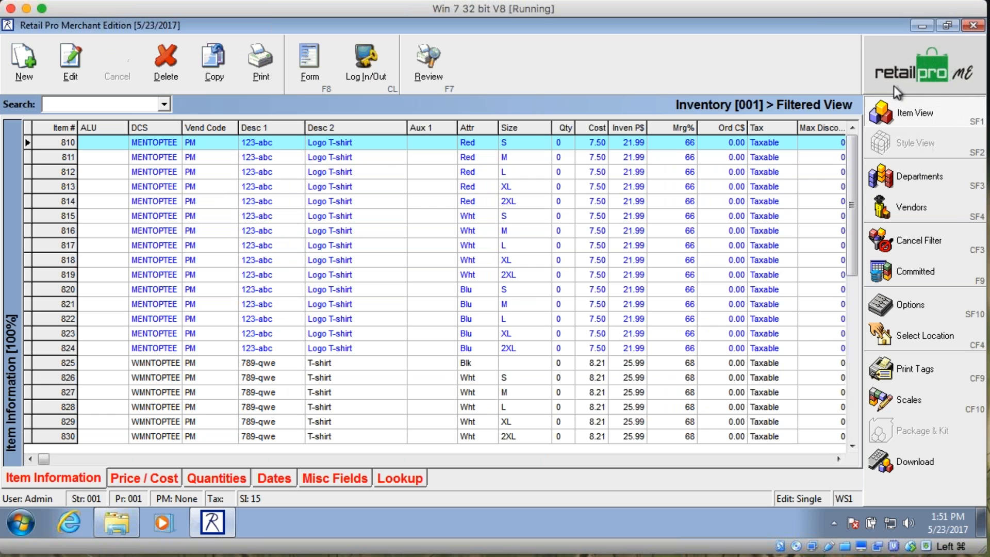
# Step: Leave the inventory, open the active purchase orders in Purchasing and start a new purchase order
pyautogui.click(893, 82)
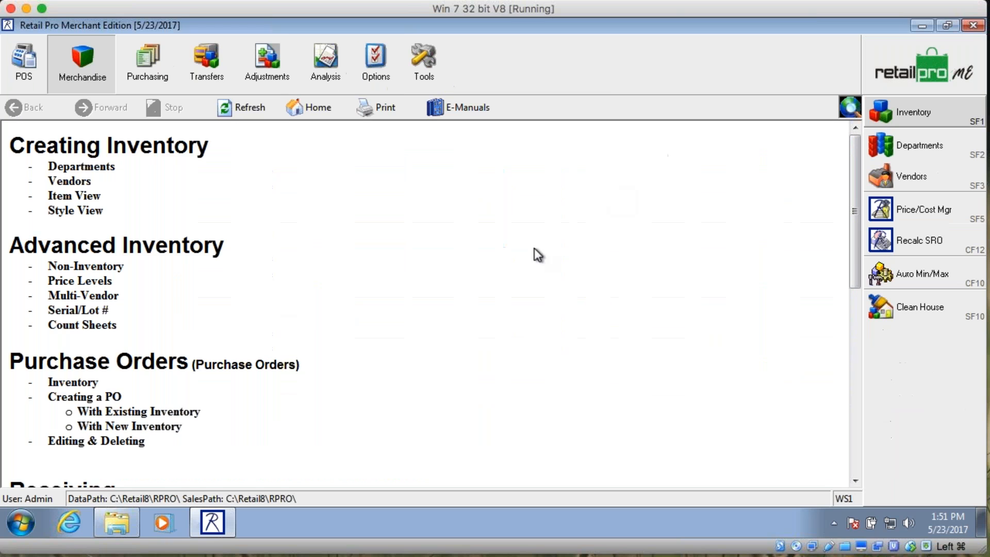
pyautogui.scroll(-3, 166, 371)
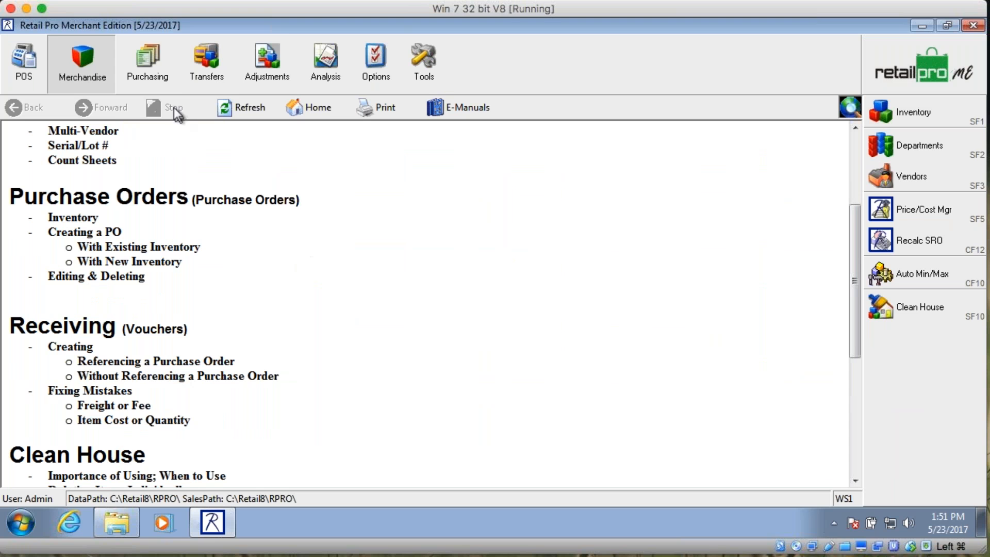
pyautogui.click(160, 79)
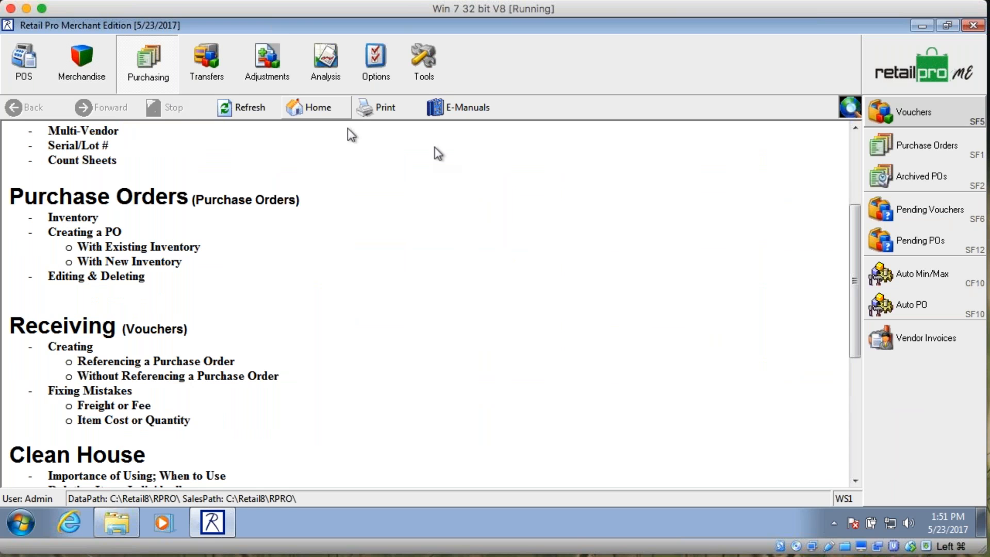
pyautogui.click(907, 146)
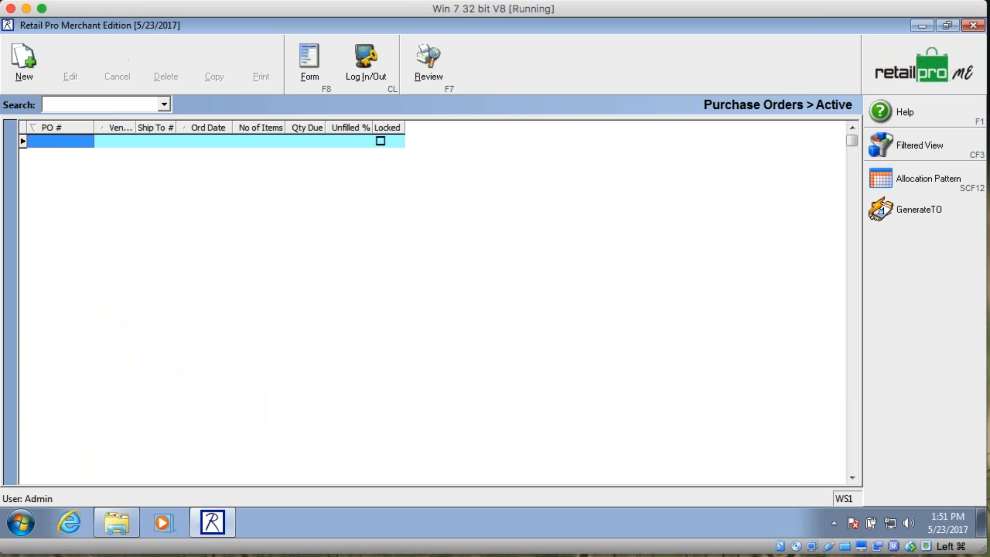
pyautogui.click(24, 61)
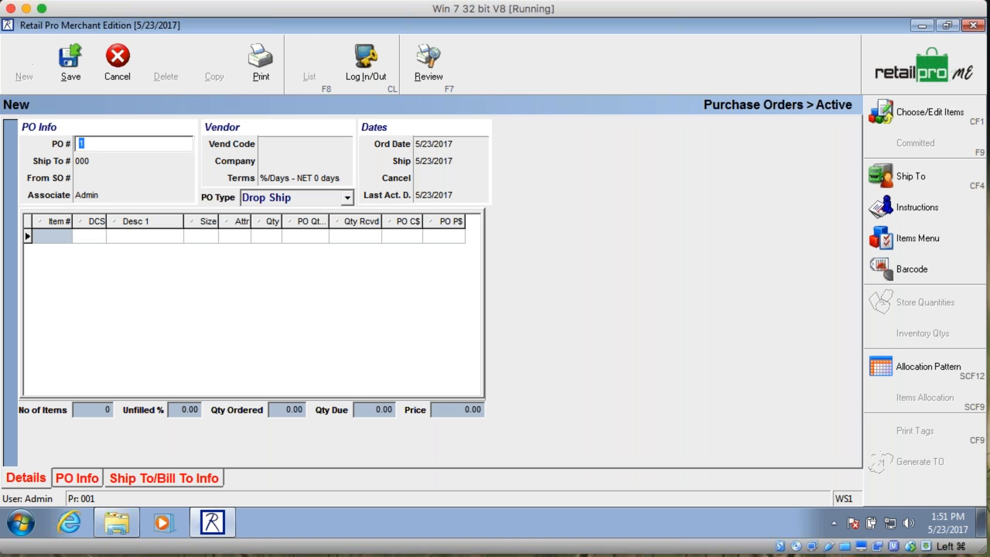
# Step: Enter the purchase order number, and set the ship-to number to 001 and the vendor code to PM
pyautogui.write('PM052317-1')
pyautogui.click(125, 165)
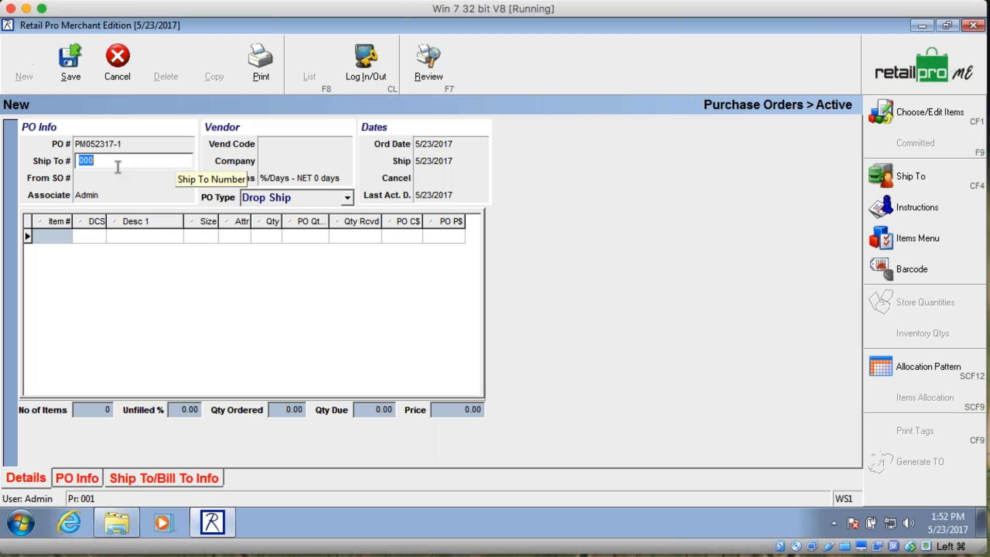
pyautogui.write('001')
pyautogui.press('Tab')
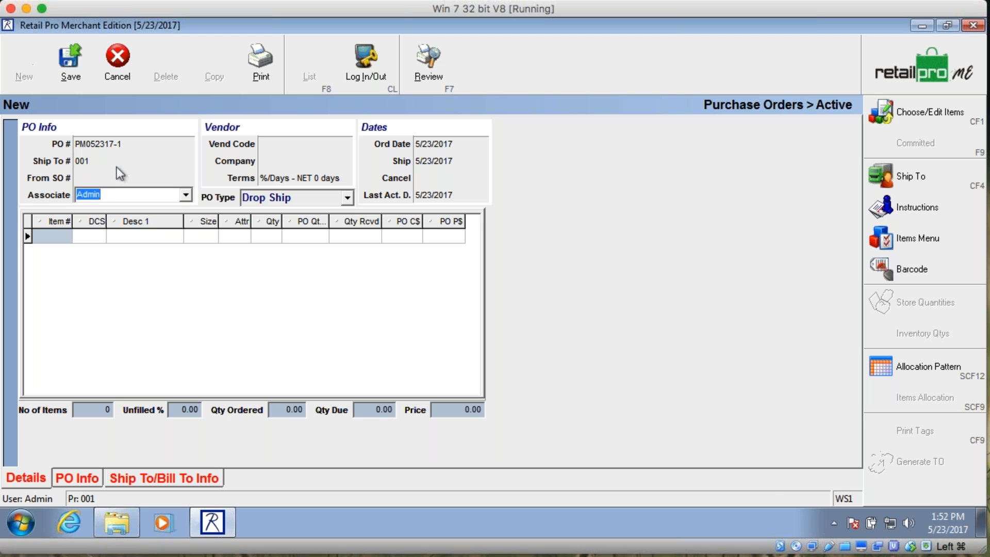
pyautogui.click(299, 147)
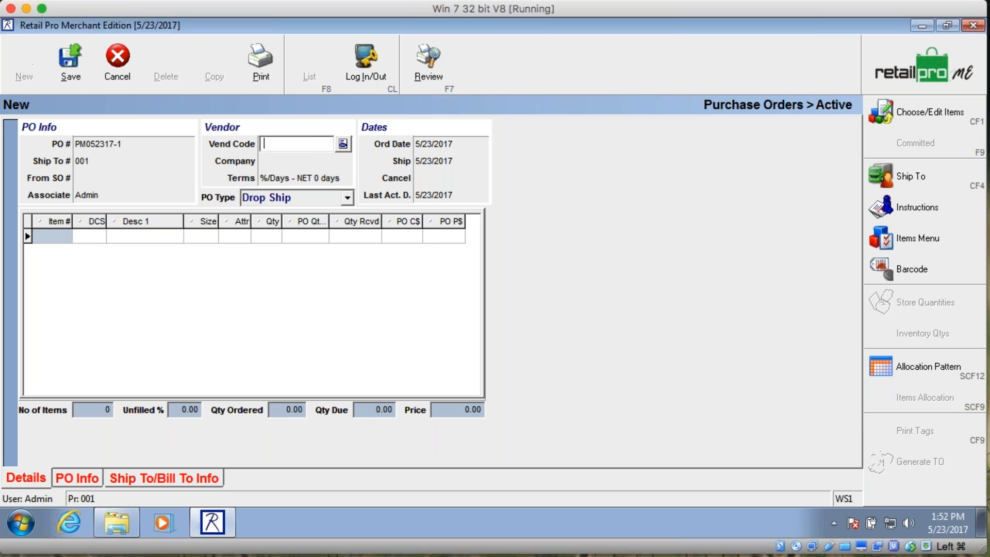
pyautogui.write('PM')
pyautogui.press('Tab')
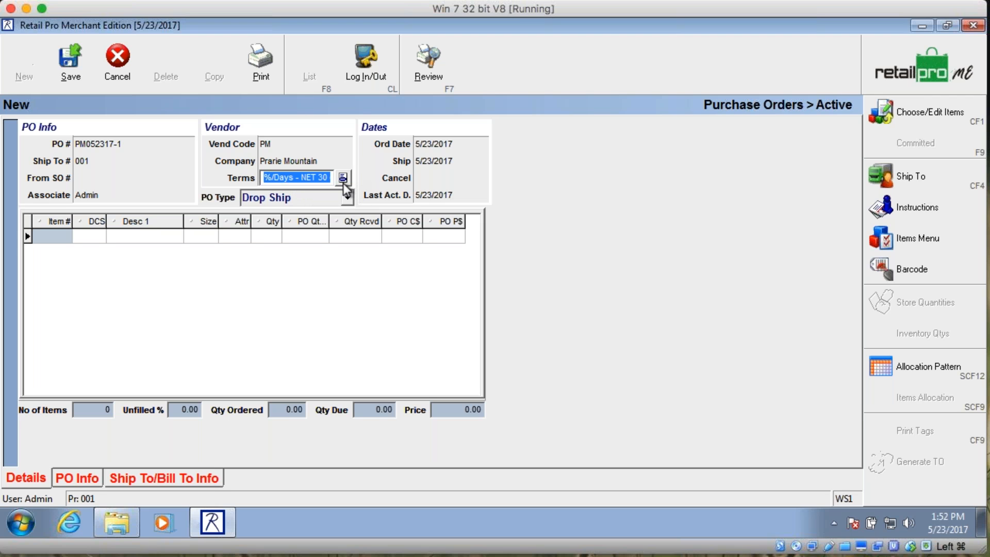
# Step: Set the purchase order's ship date to 5/24/2017 and its cancel date to t+30
pyautogui.click(426, 146)
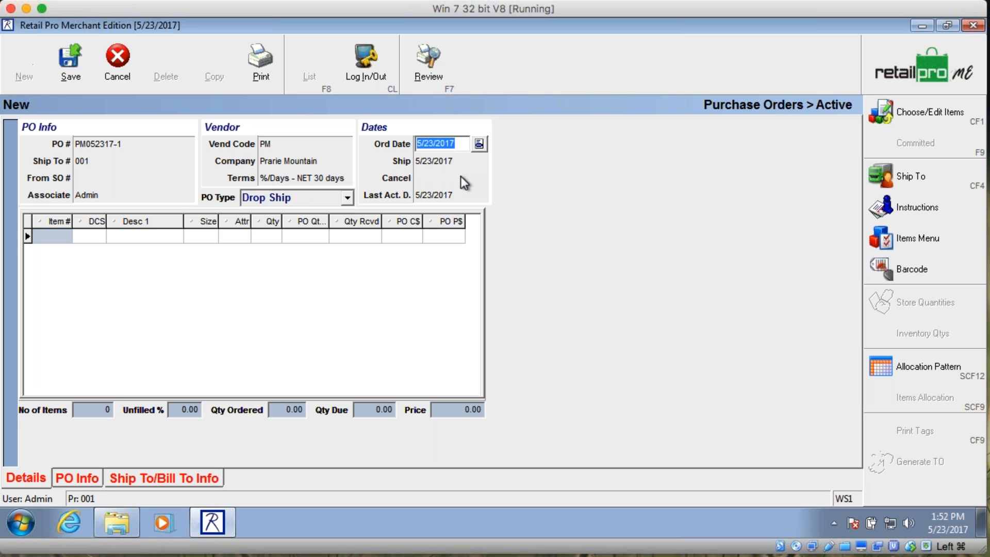
pyautogui.press('Tab')
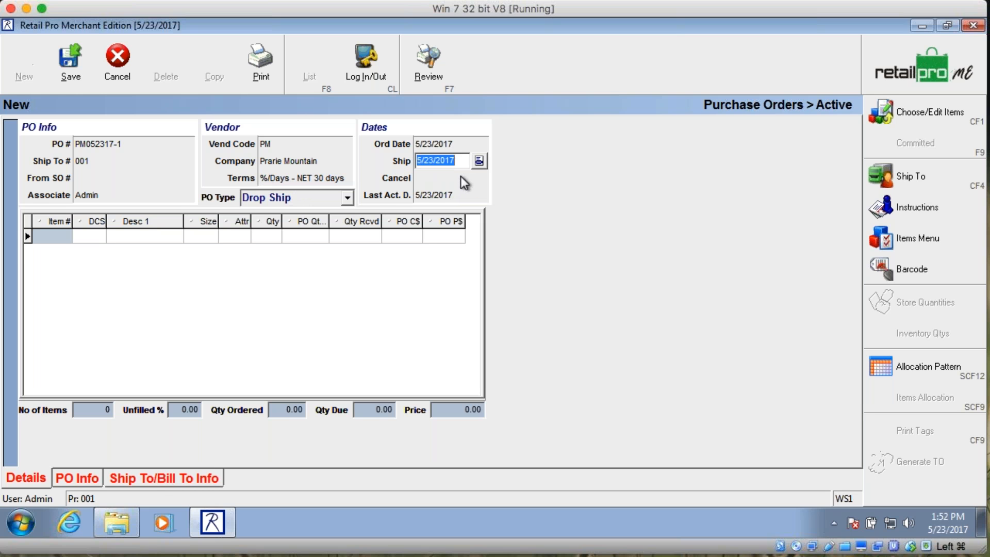
pyautogui.write('24')
pyautogui.press('Tab')
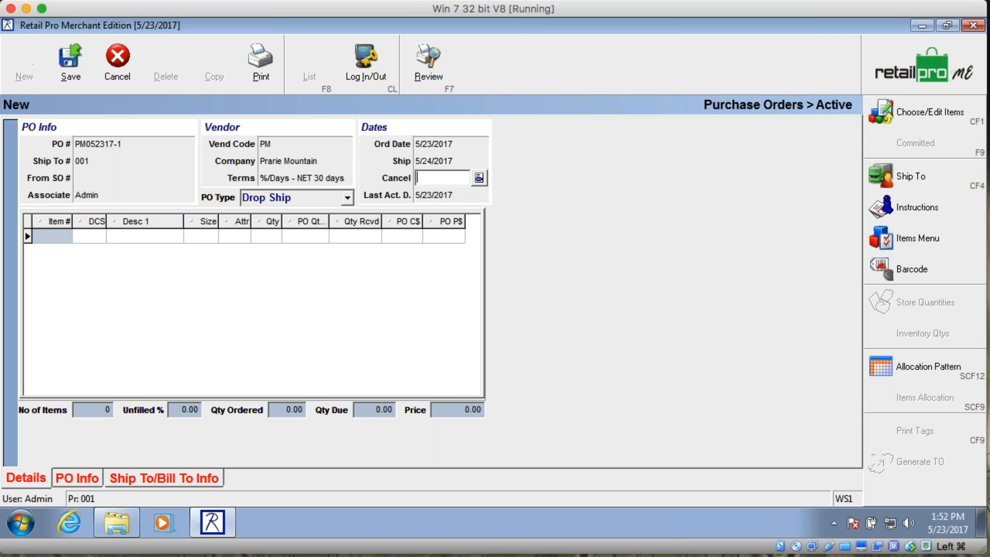
pyautogui.write('t+30')
# Step: Open the item selection for the purchase order and filter it by vendor code PM
pyautogui.click(917, 111)
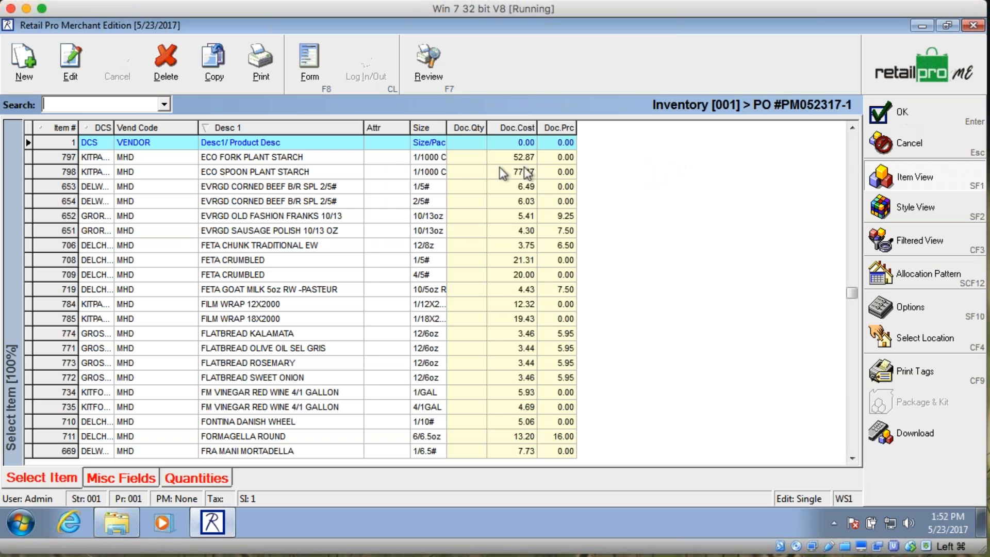
pyautogui.click(916, 236)
pyautogui.click(741, 227)
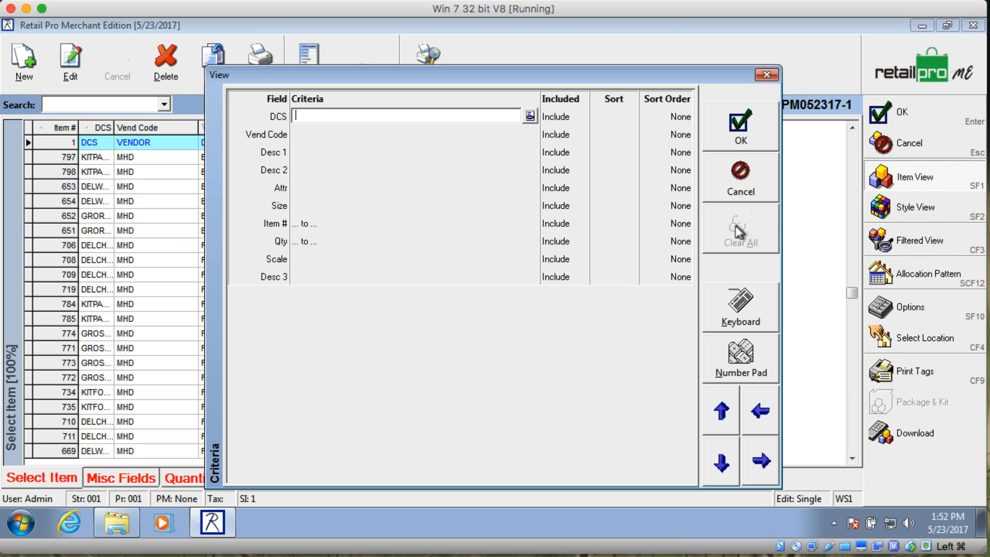
pyautogui.click(331, 133)
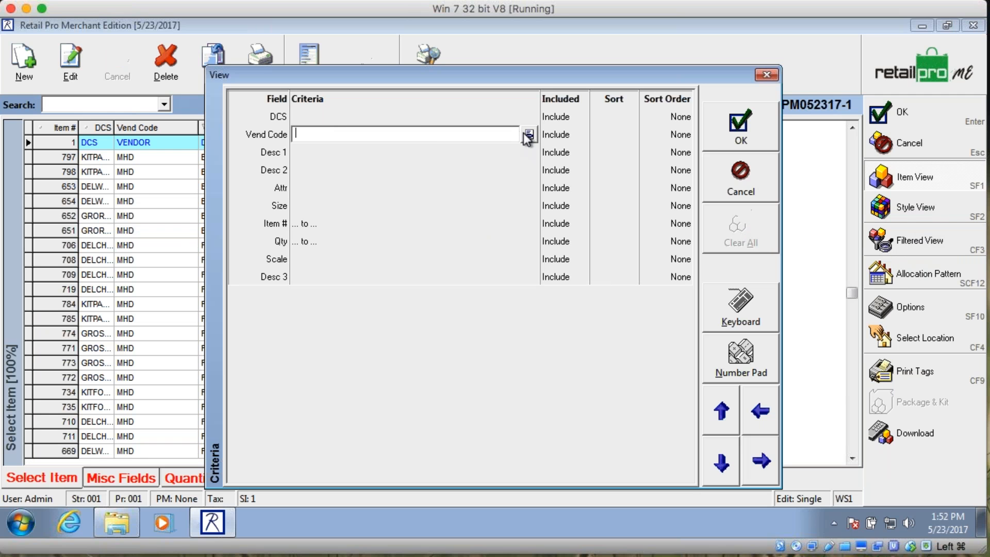
pyautogui.write('PM')
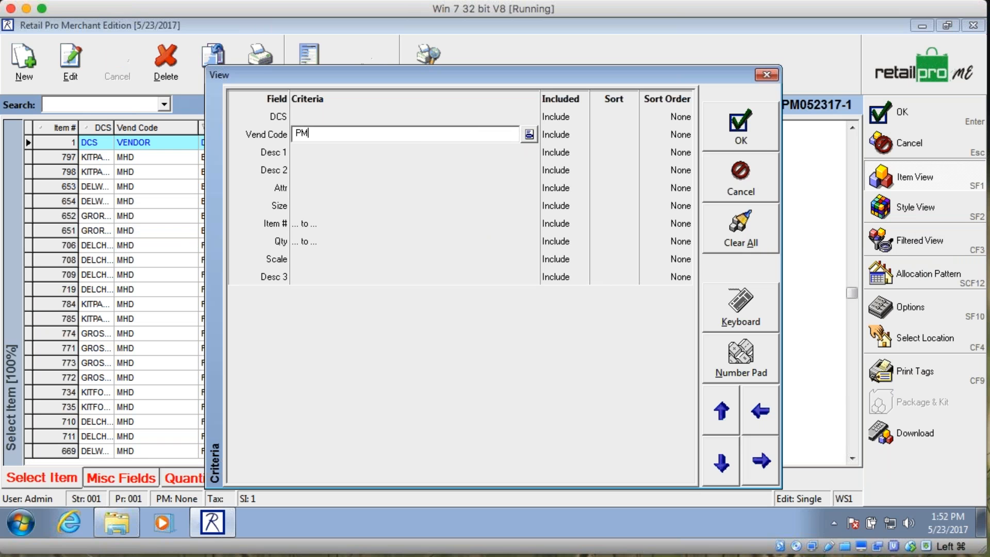
pyautogui.click(738, 129)
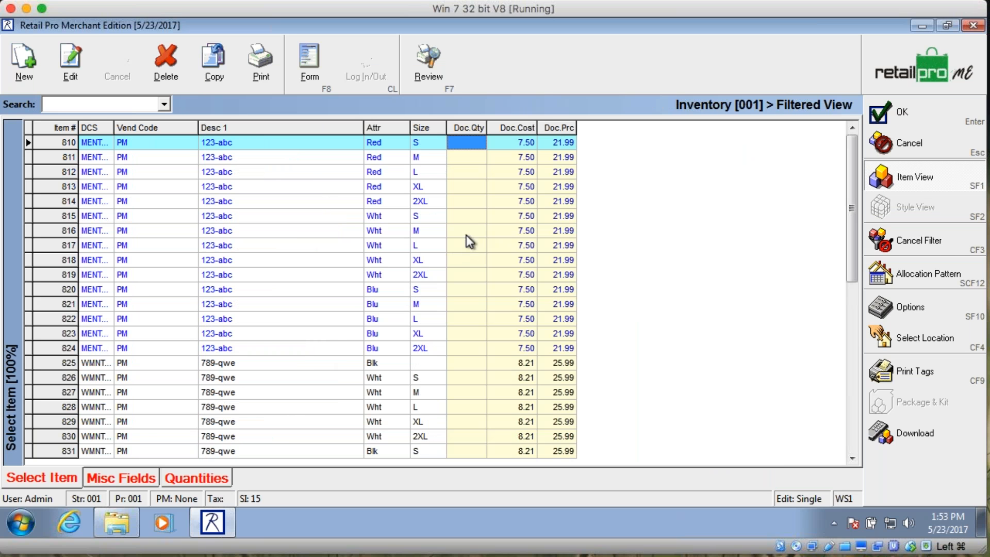
# Step: Point out the sizes S through 2XL of the red 123-abc shirt by highlighting them in the item list
pyautogui.click(423, 141)
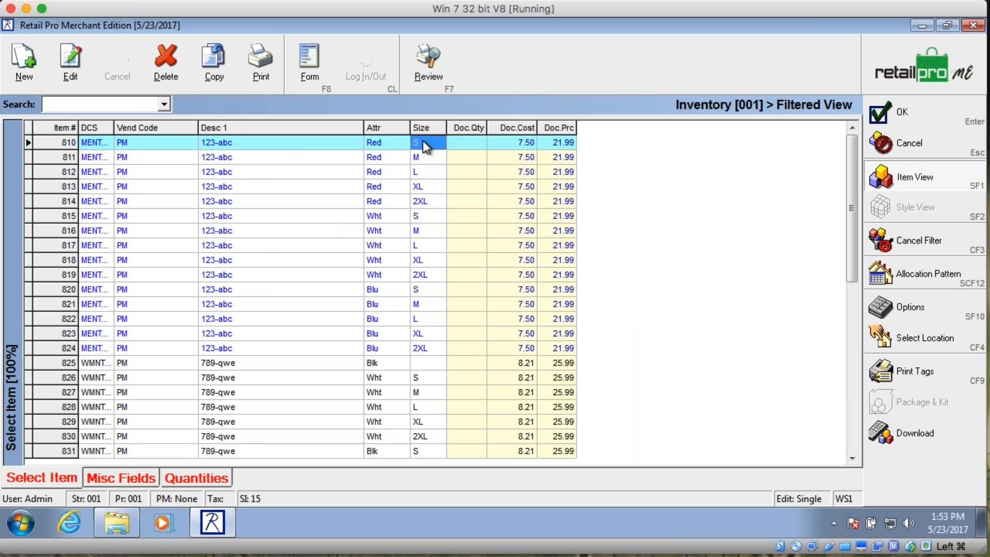
pyautogui.hotkey('shift', 'Down')
pyautogui.hotkey('shift', 'Down')
pyautogui.hotkey('shift', 'Down')
pyautogui.hotkey('shift', 'Down')
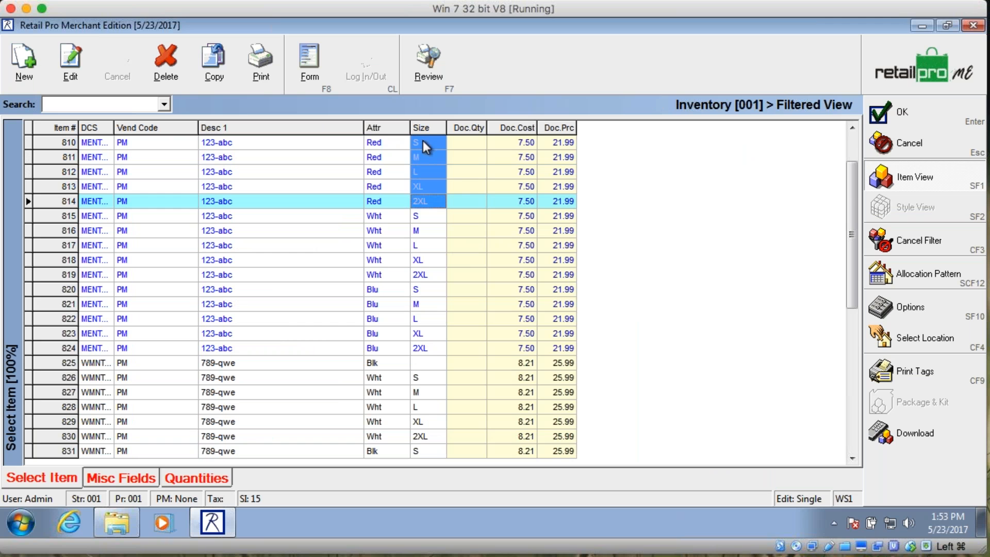
# Step: Set the order quantities for the red 123-abc shirts to 2 S, 12 M, 24 L, 24 XL and 12 2XL
pyautogui.click(458, 145)
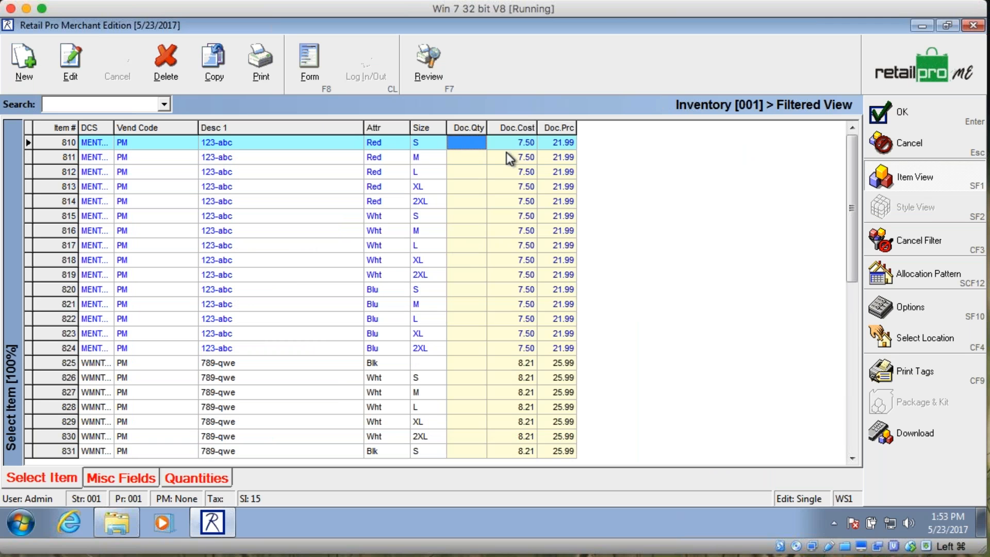
pyautogui.write('2')
pyautogui.press('Down')
pyautogui.write('12')
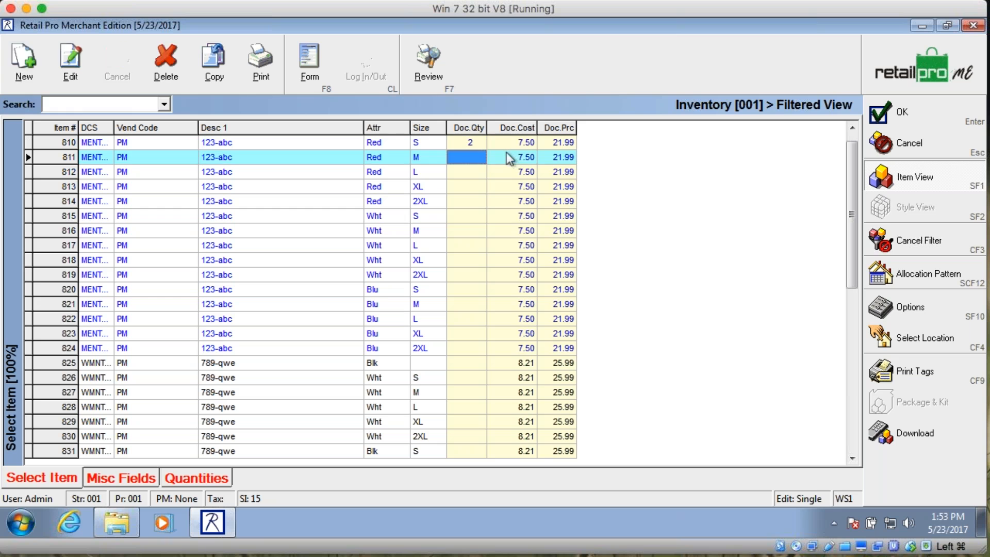
pyautogui.press('Down')
pyautogui.write('24')
pyautogui.press('Down')
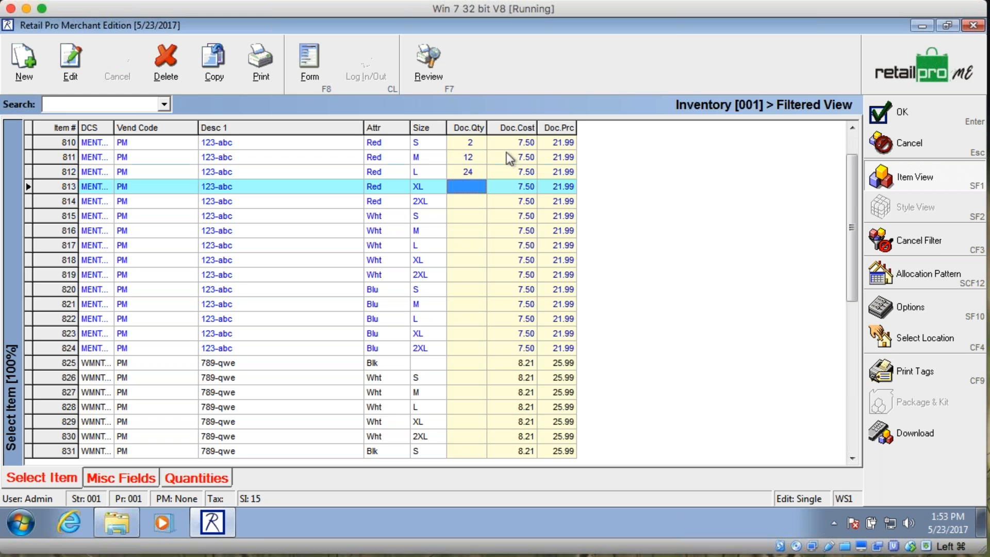
pyautogui.write('24')
pyautogui.press('Down')
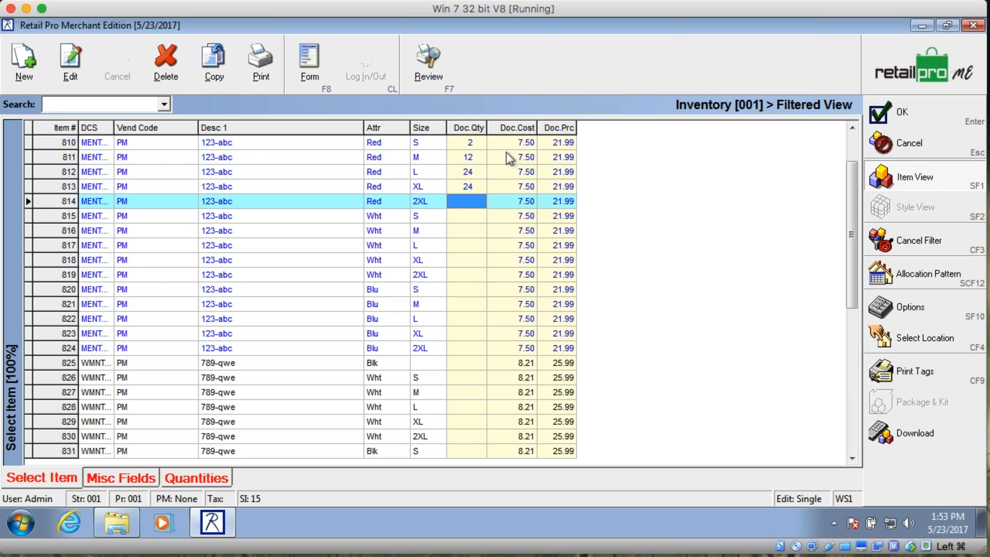
pyautogui.write('12')
pyautogui.press('Down')
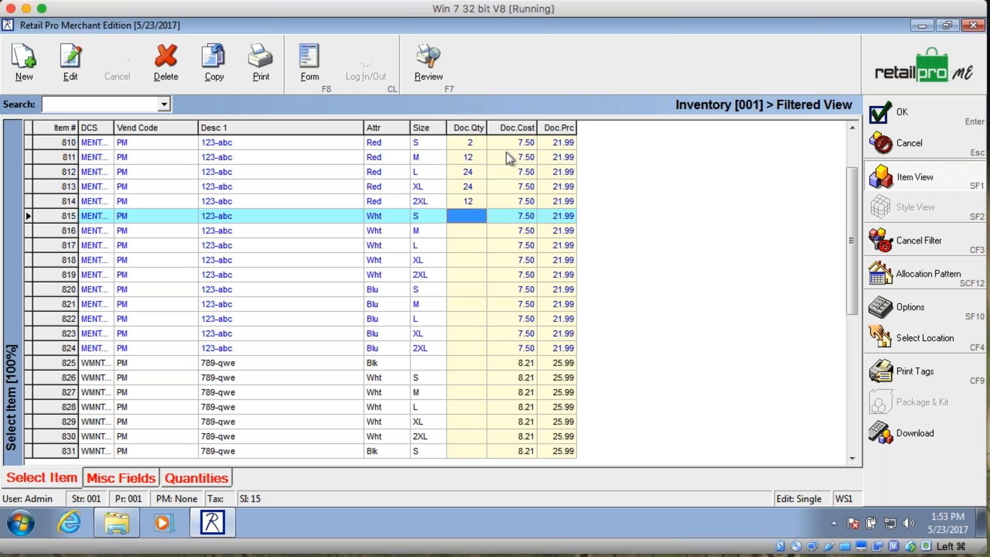
# Step: Set the order quantity to 5 for each size of the white 123-abc shirt, from S to 2XL
pyautogui.write('5')
pyautogui.press('Down')
pyautogui.write('5')
pyautogui.press('Down')
pyautogui.write('5')
pyautogui.press('Down')
pyautogui.write('5')
pyautogui.press('Down')
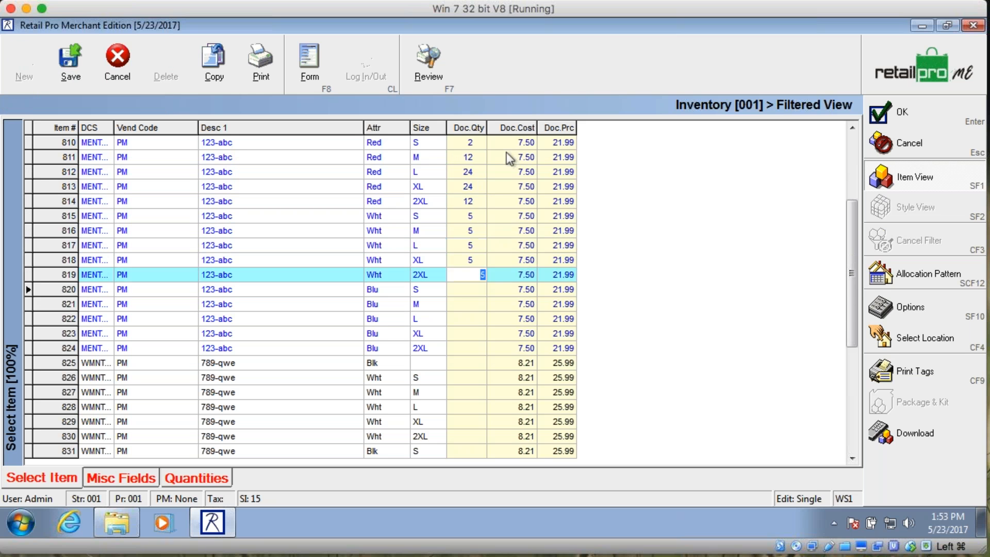
pyautogui.press('Down')
# Step: Set the order quantity to 5 for each size of the blue 123-abc shirt, from S to 2XL
pyautogui.write('5')
pyautogui.press('Down')
pyautogui.write('5')
pyautogui.press('Down')
pyautogui.write('5')
pyautogui.press('Down')
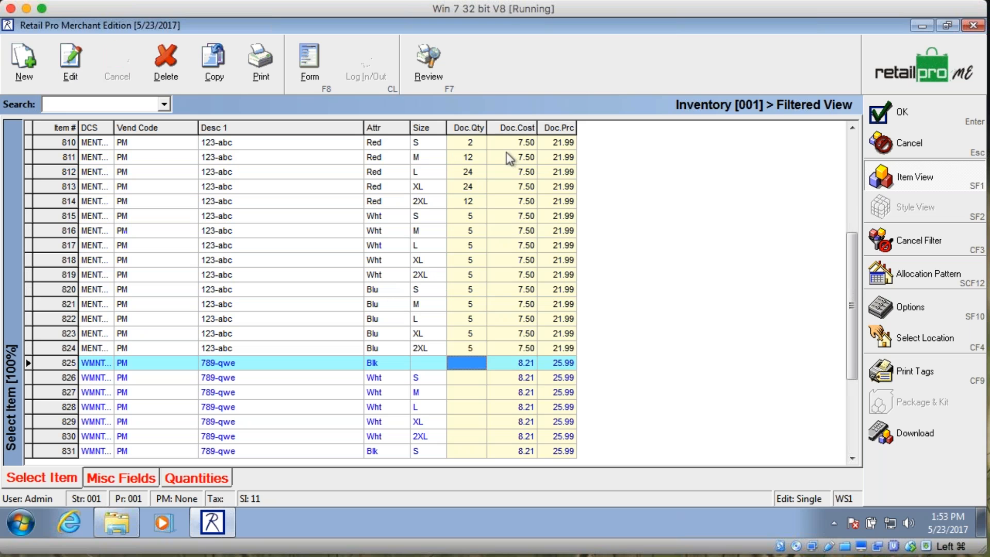
pyautogui.press('Down')
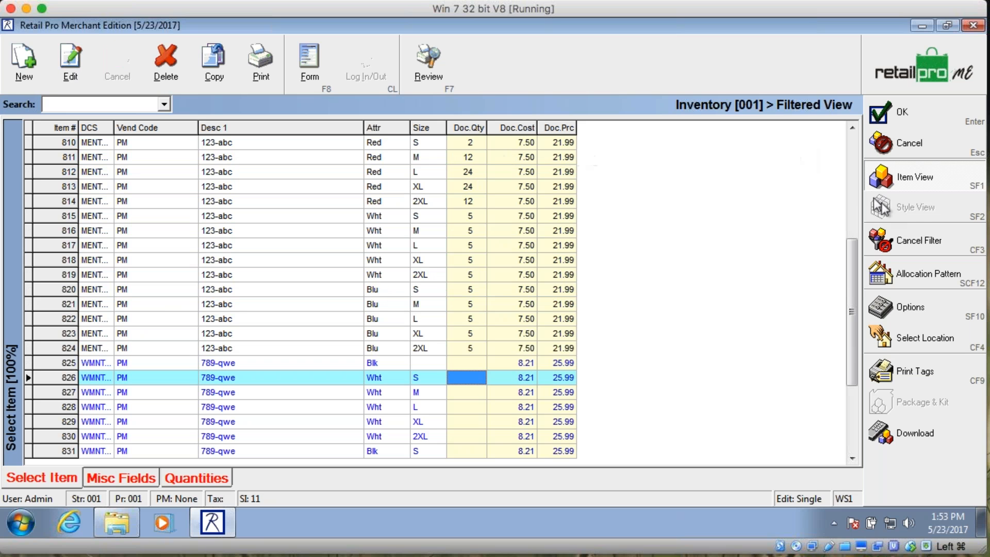
pyautogui.click(386, 379)
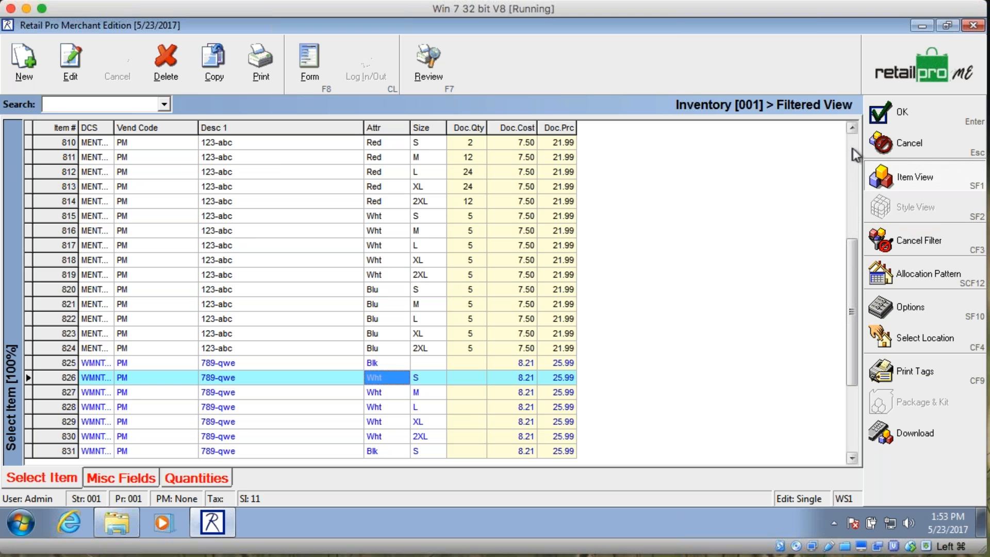
# Step: Confirm the 123-abc shirt quantities for the purchase order and apply the 0.00% vendor discount
pyautogui.click(901, 129)
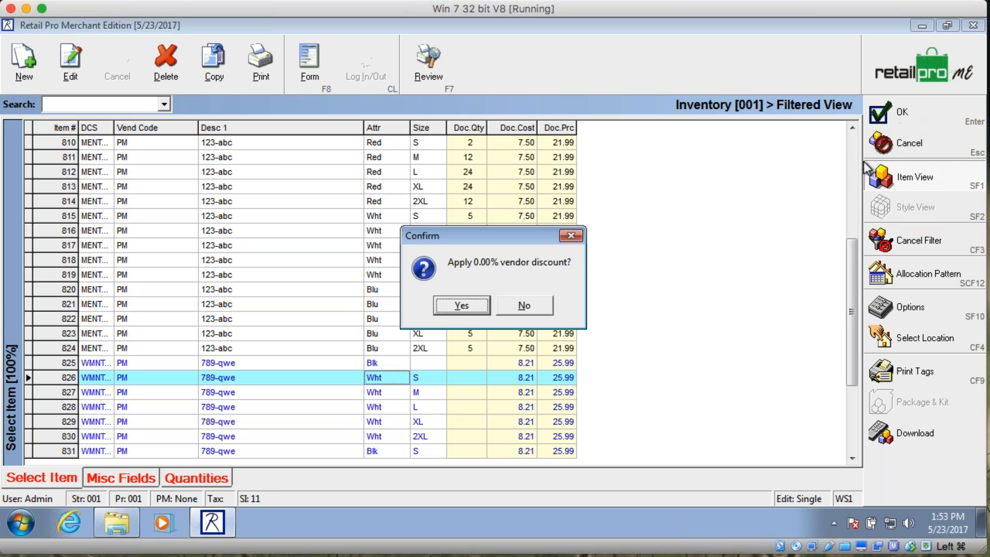
pyautogui.click(459, 304)
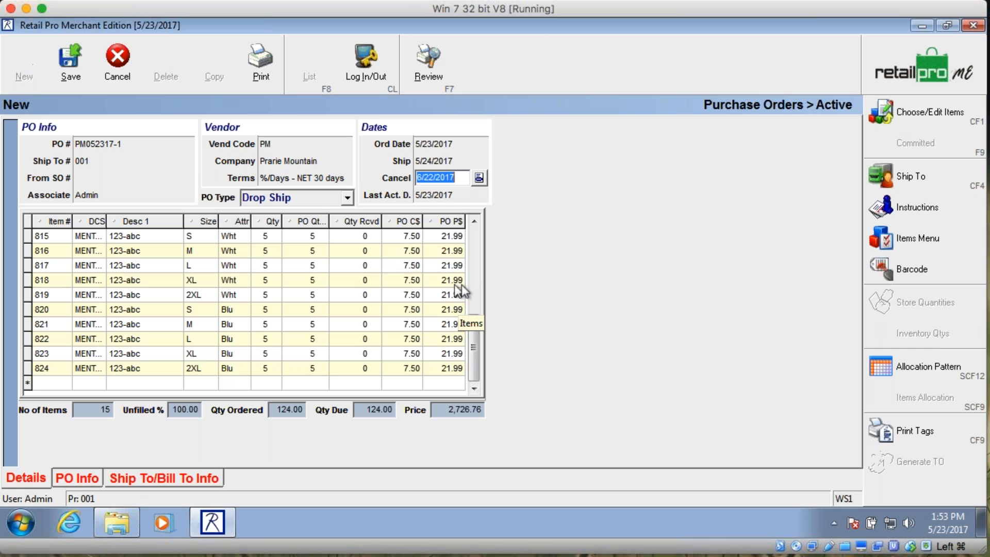
# Step: Reopen the order's item selection and show the 789-qwe T-shirt in Style View as a form with its size grid
pyautogui.click(927, 116)
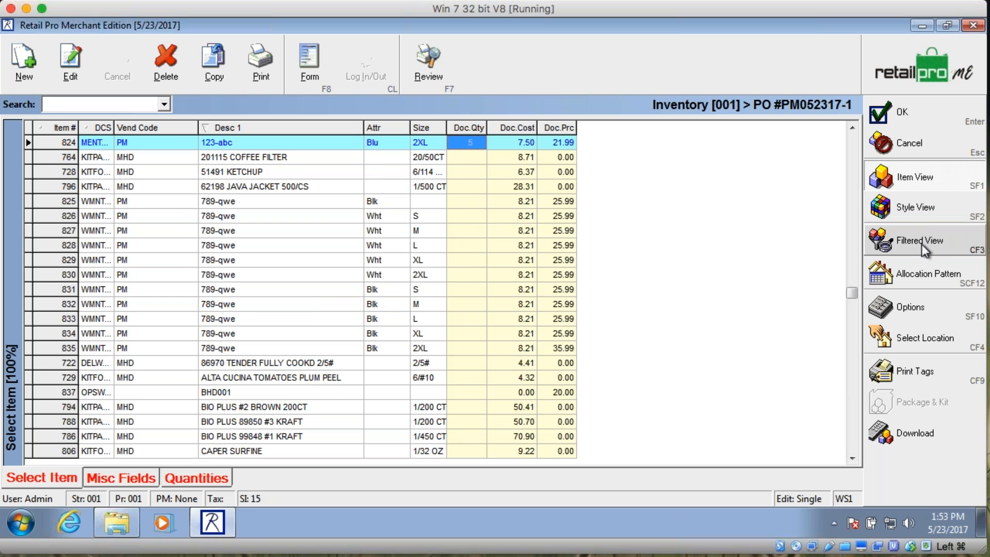
pyautogui.click(224, 261)
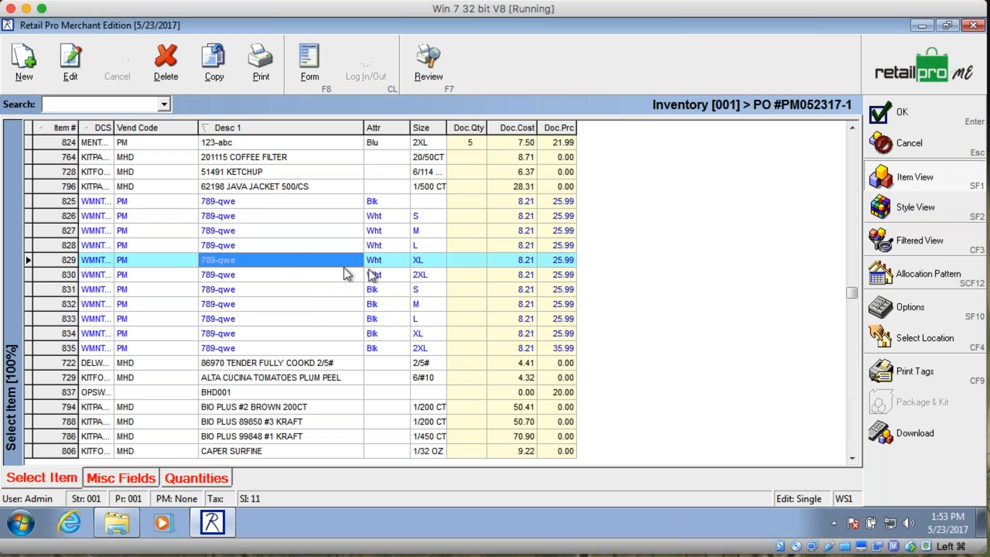
pyautogui.click(946, 216)
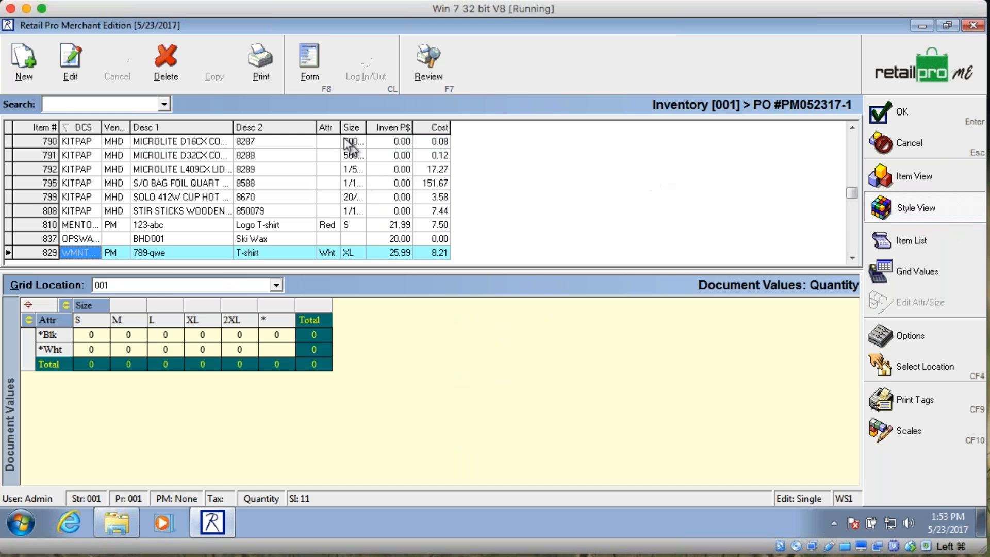
pyautogui.click(309, 59)
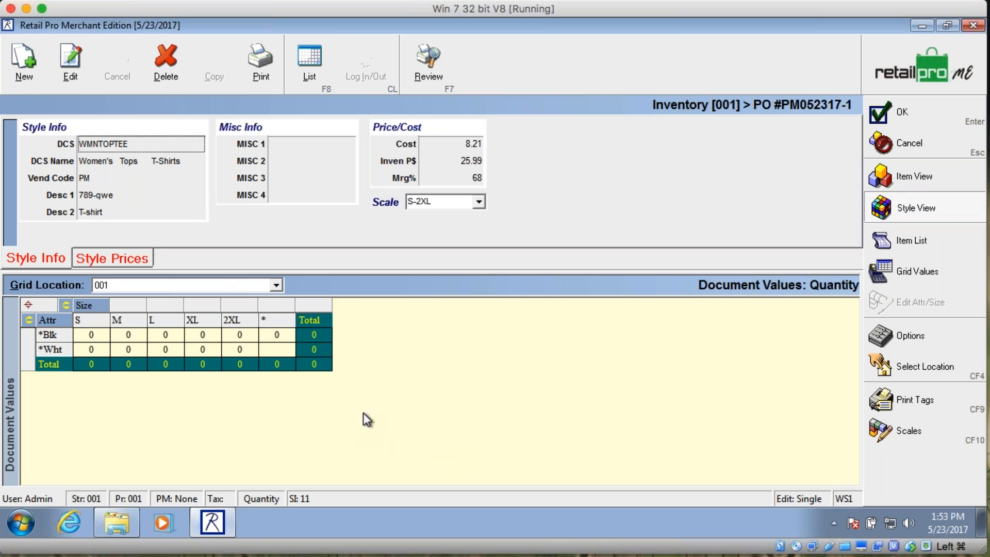
# Step: Set the order quantities for the black 789-qwe T-shirt to 2 S, 12 M, 24 L, 24 XL and 12 2XL
pyautogui.click(92, 335)
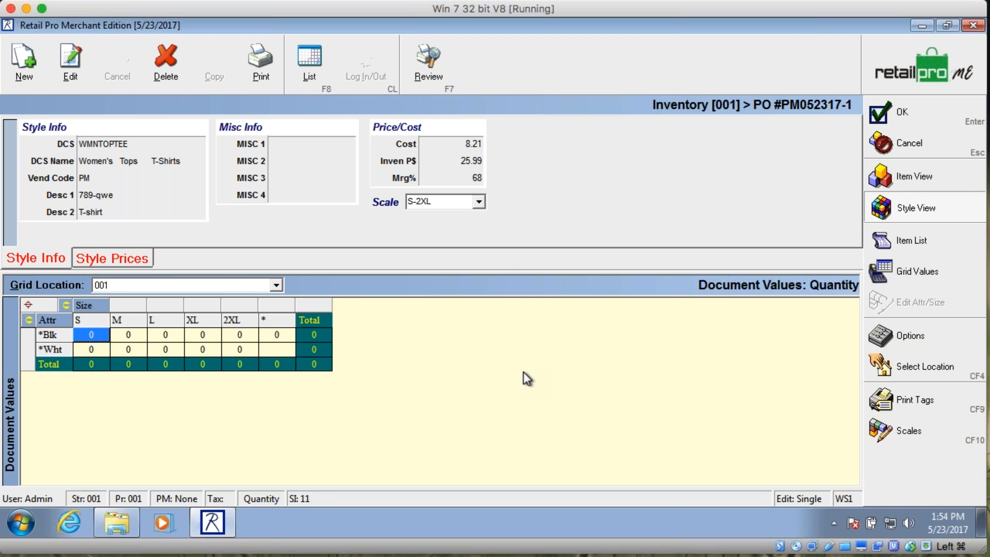
pyautogui.write('2')
pyautogui.press('Tab')
pyautogui.write('12')
pyautogui.press('Tab')
pyautogui.write('24')
pyautogui.press('Tab')
pyautogui.write('24')
pyautogui.press('Tab')
pyautogui.write('12')
pyautogui.press('Return')
pyautogui.press('Left')
pyautogui.press('Left')
pyautogui.press('Left')
pyautogui.press('Left')
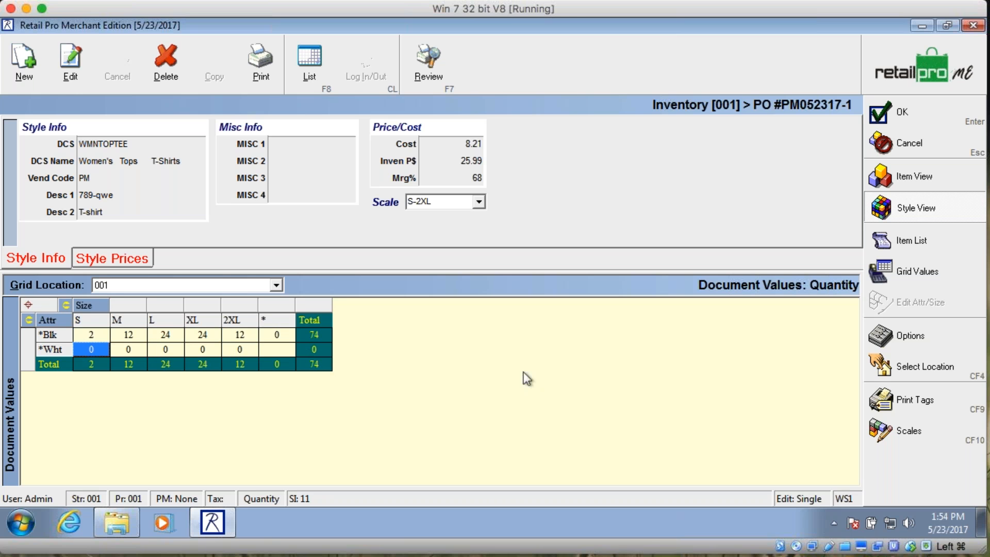
# Step: Set the white 789-qwe T-shirt quantities to 4 S, 24 M, 48 L, 48 XL and 24 2XL, and confirm them for the order
pyautogui.write('4')
pyautogui.press('Tab')
pyautogui.write('24')
pyautogui.press('Tab')
pyautogui.write('48')
pyautogui.press('Tab')
pyautogui.write('48')
pyautogui.press('Tab')
pyautogui.write('24')
pyautogui.press('Tab')
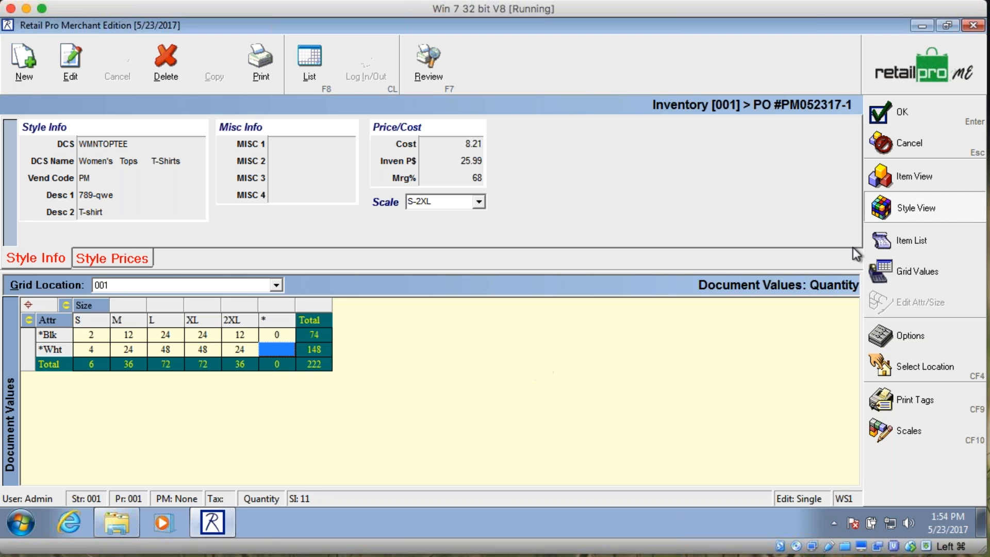
pyautogui.click(896, 112)
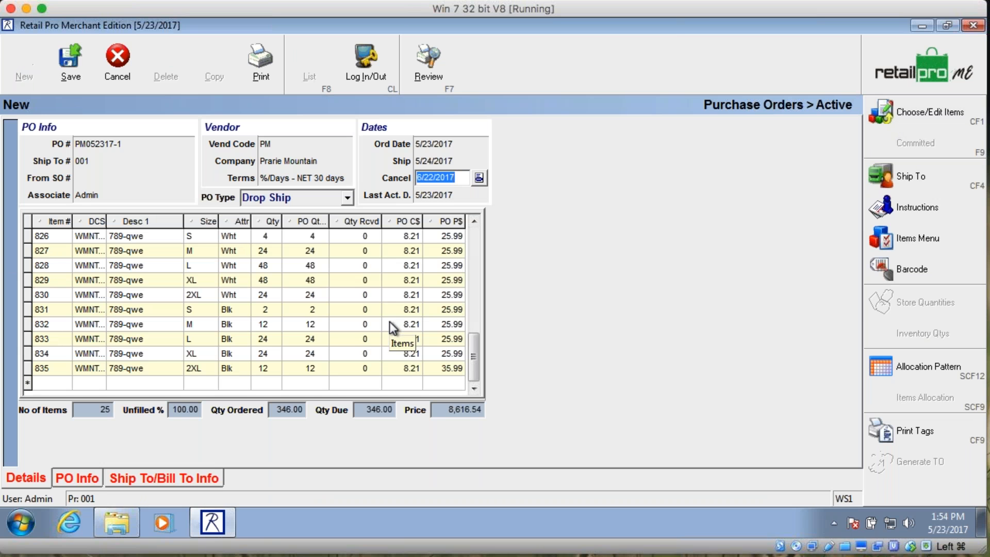
# Step: Reopen the item selection in Item View and check the order quantities of the 789-qwe T-shirts
pyautogui.click(903, 116)
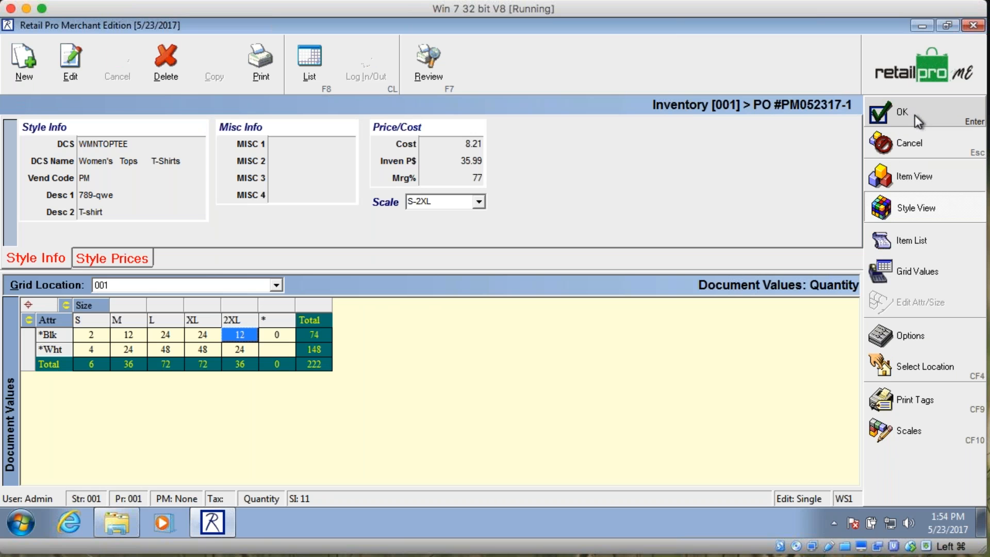
pyautogui.click(914, 180)
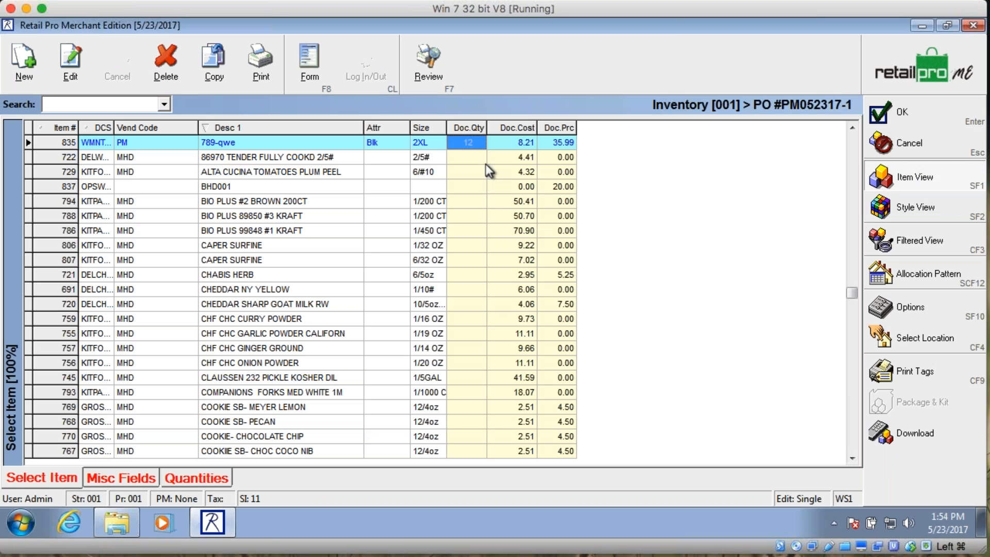
pyautogui.press('Down')
pyautogui.press('Down')
pyautogui.press('Down')
pyautogui.press('Down')
pyautogui.press('Down')
pyautogui.press('Down')
pyautogui.press('Up')
pyautogui.press('Up')
pyautogui.press('Up')
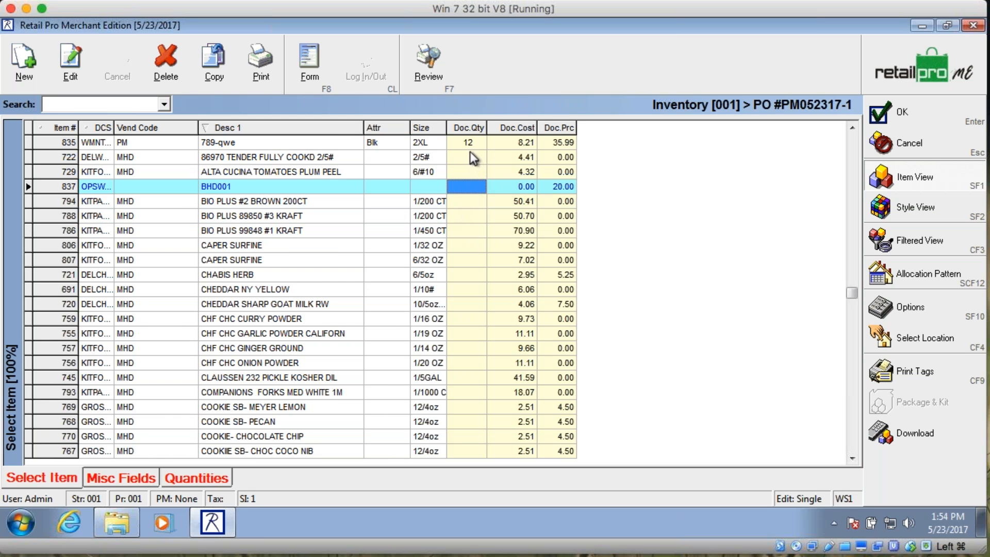
pyautogui.scroll(-3, 508, 159)
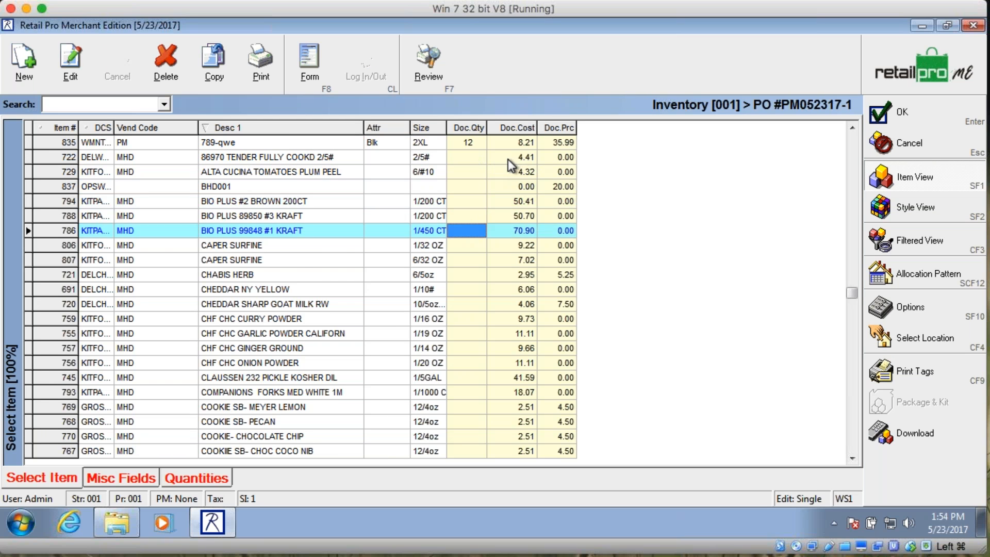
pyautogui.scroll(11, 506, 159)
pyautogui.scroll(6, 505, 160)
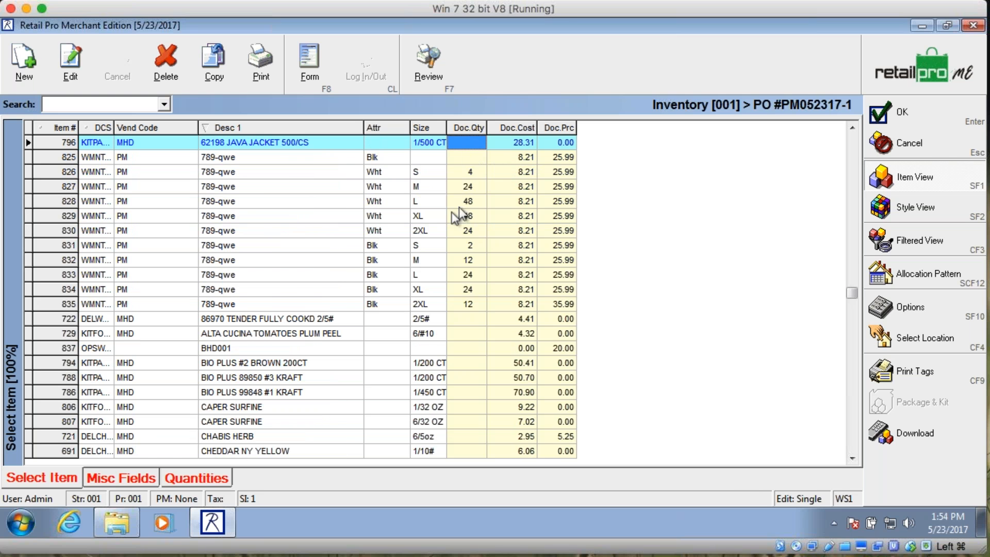
# Step: Compare the on-hand and order quantities of the white M 789-qwe T-shirt, and return to the item selection list
pyautogui.click(192, 480)
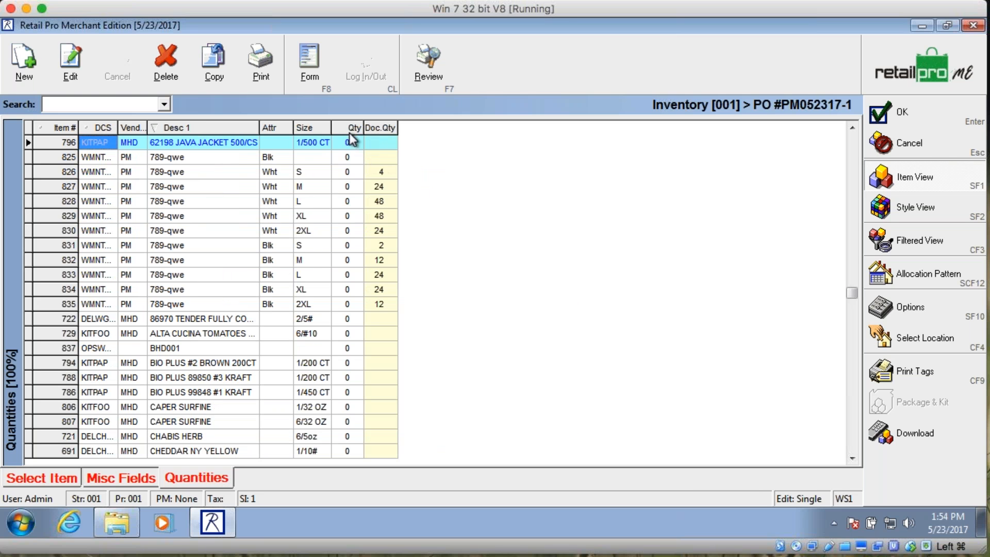
pyautogui.click(346, 188)
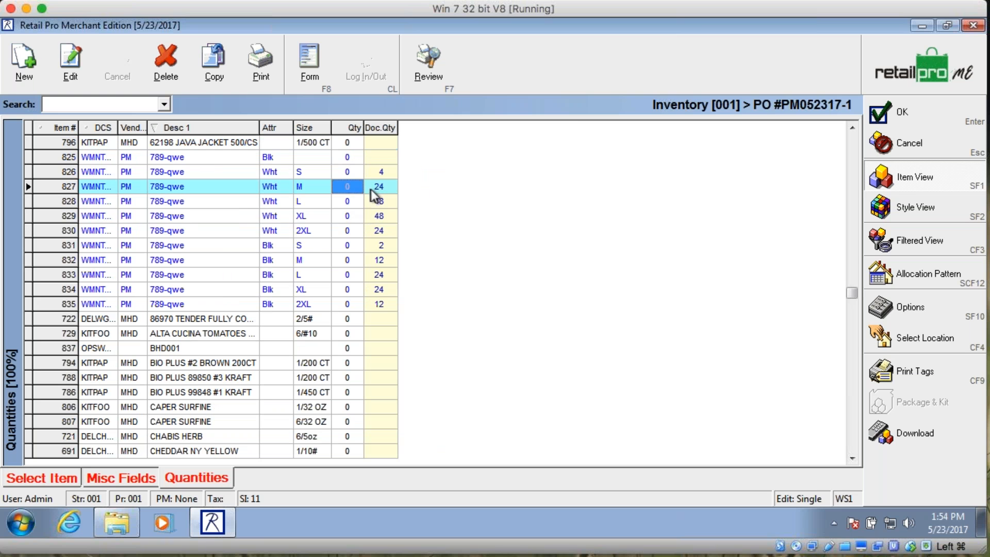
pyautogui.click(382, 188)
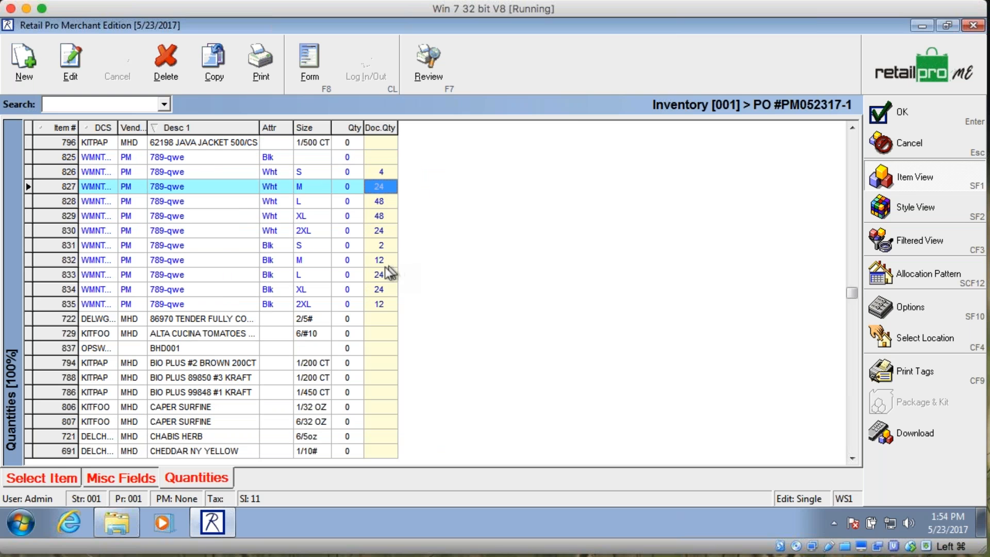
pyautogui.click(56, 478)
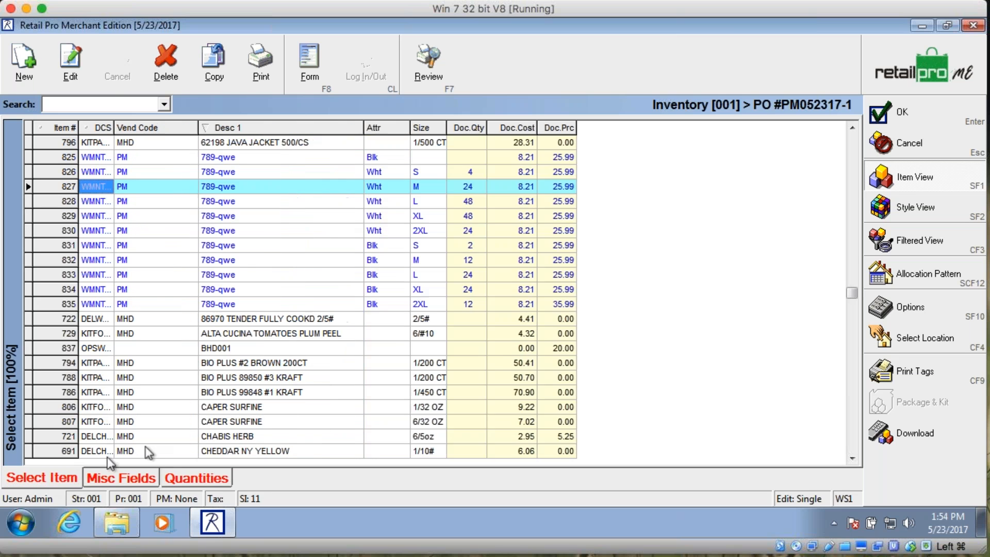
# Step: Point out the order quantity, cost and price of the white S 789-qwe T-shirt and return to the purchase order
pyautogui.click(476, 147)
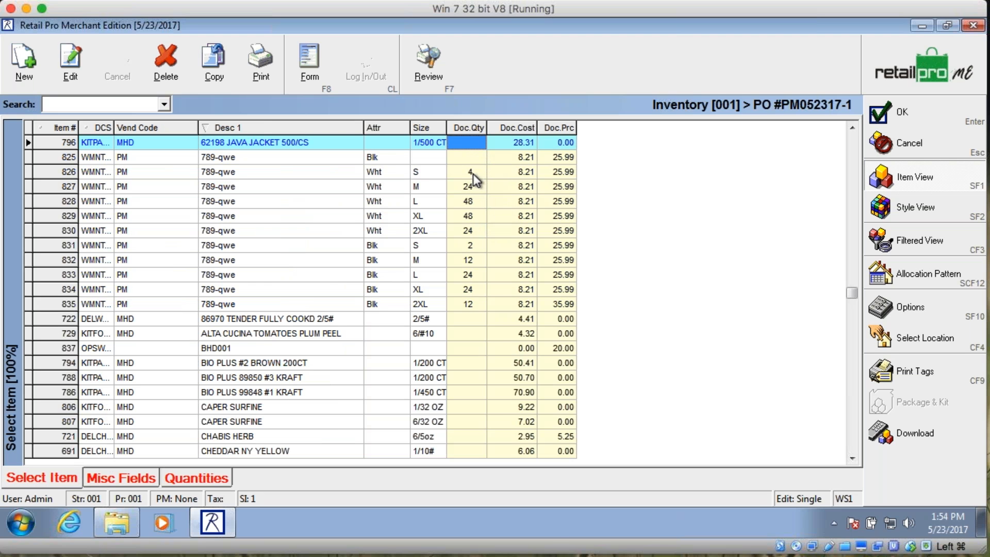
pyautogui.click(473, 174)
pyautogui.click(514, 174)
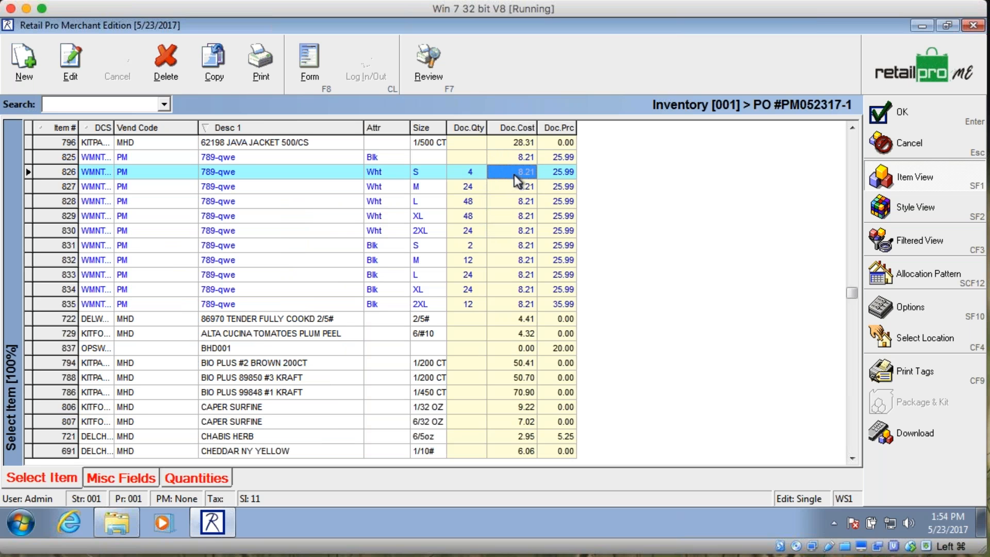
pyautogui.click(562, 174)
pyautogui.click(525, 172)
pyautogui.click(924, 120)
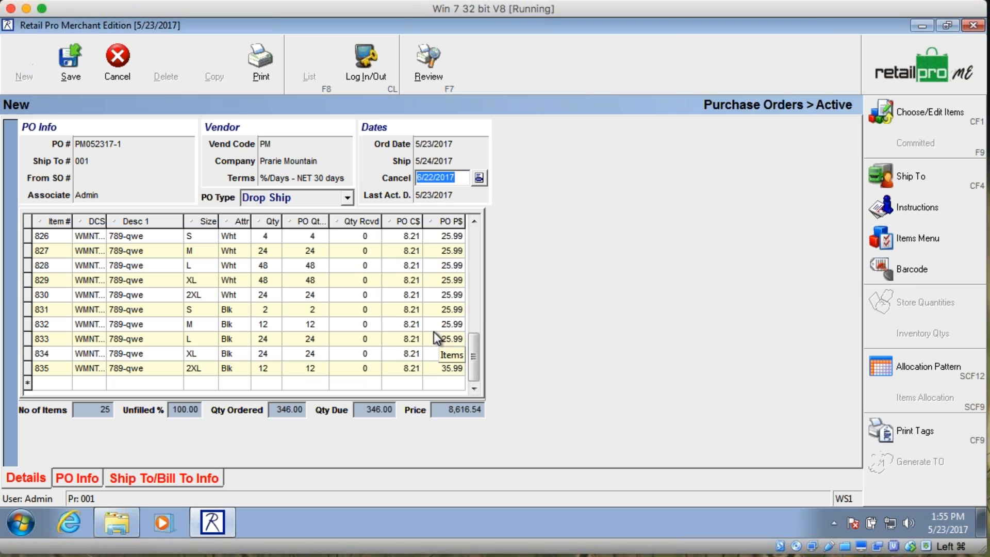
# Step: Start a blank new style in Style View from the order's item selection and discard it
pyautogui.click(965, 117)
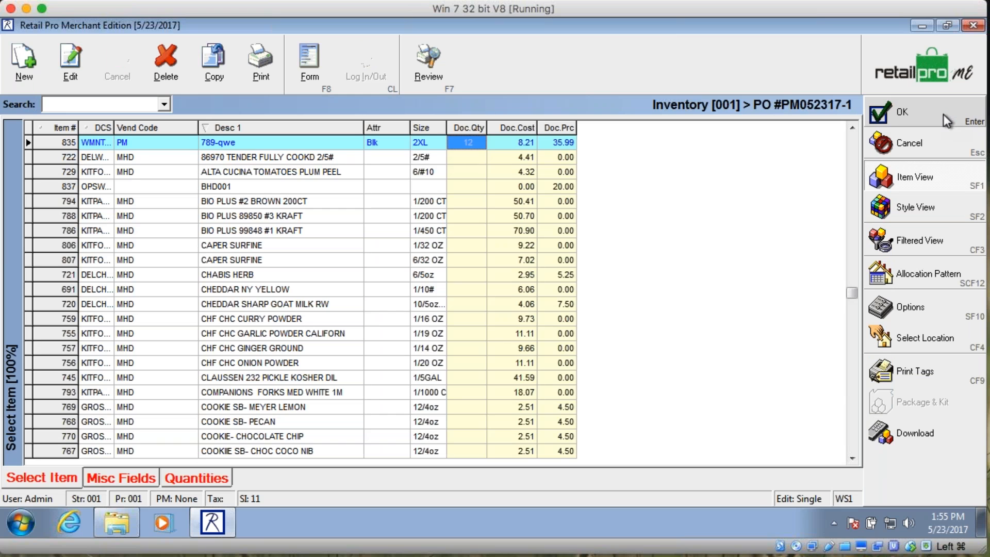
pyautogui.click(936, 212)
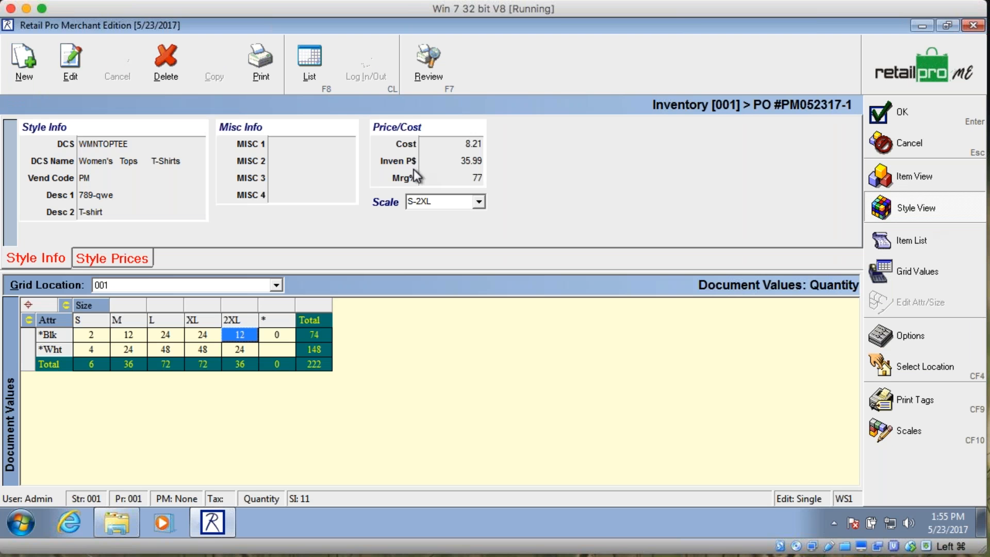
pyautogui.click(36, 73)
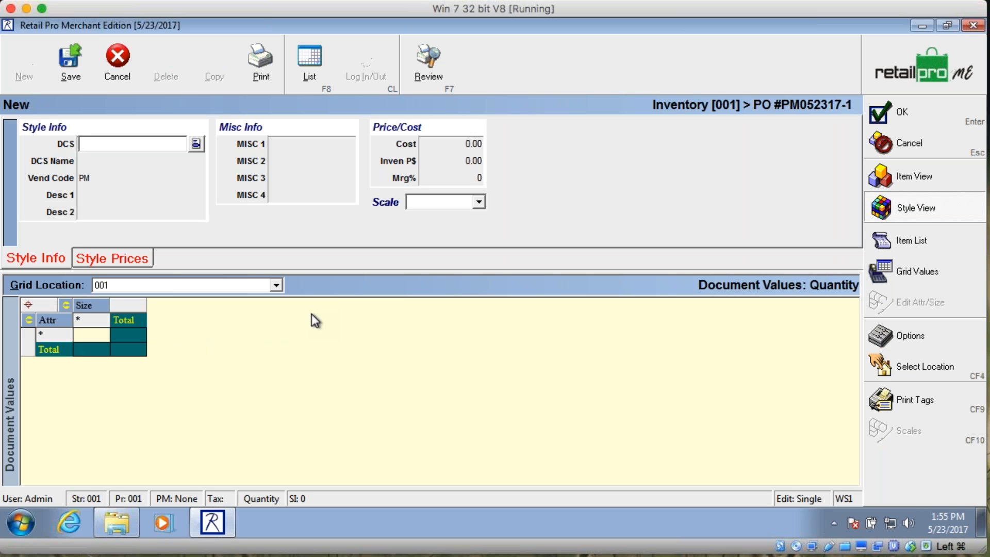
pyautogui.click(104, 60)
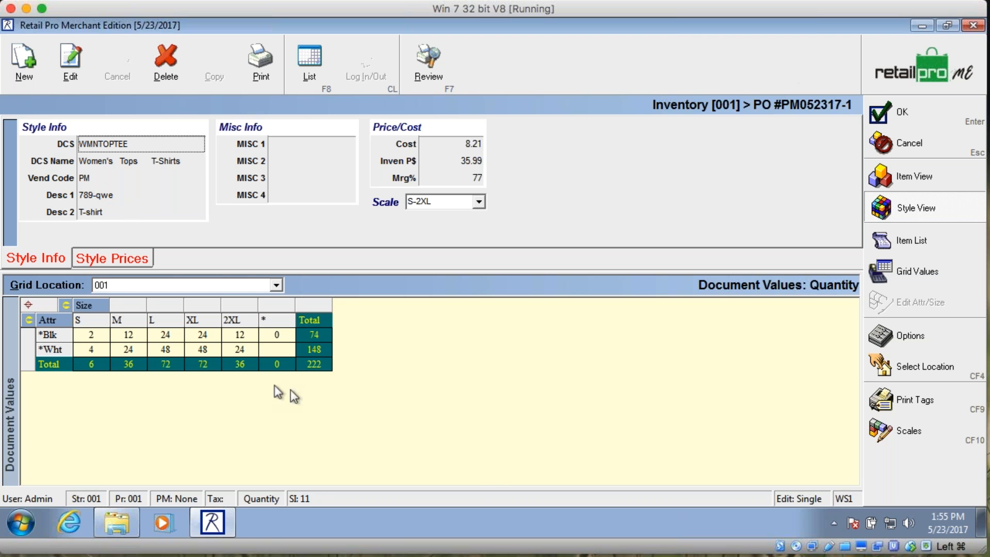
# Step: Point out the L, XL and S quantities of the black 789-qwe T-shirt in the grid and return to the purchase order
pyautogui.click(164, 334)
pyautogui.click(195, 334)
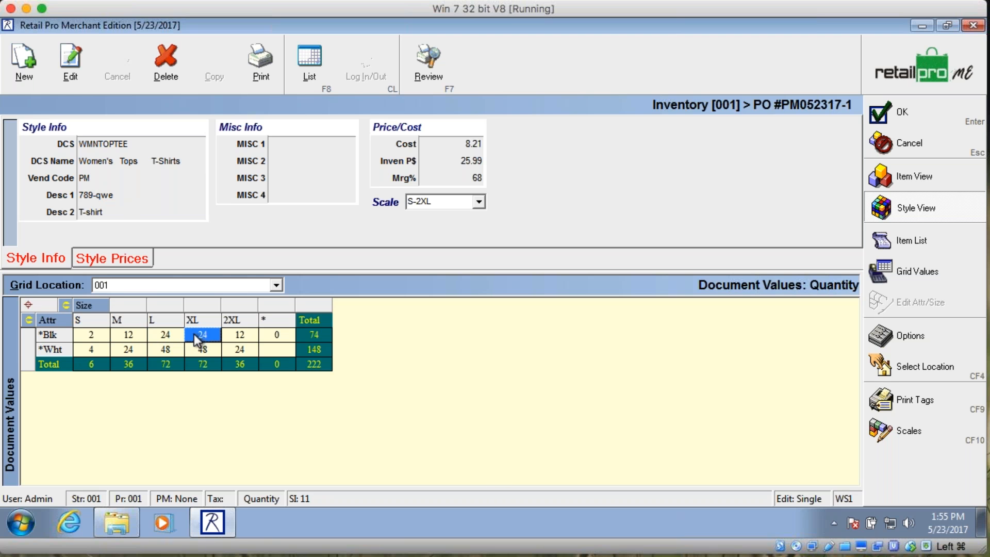
pyautogui.click(89, 335)
pyautogui.click(946, 120)
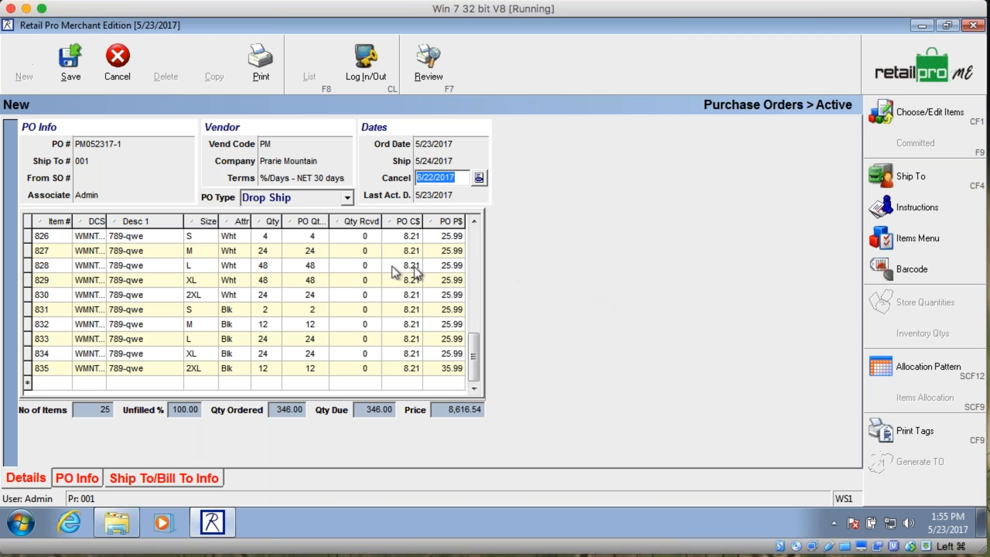
# Step: Set the purchase order type to Marked For and select the white 2XL 789-qwe line
pyautogui.click(349, 196)
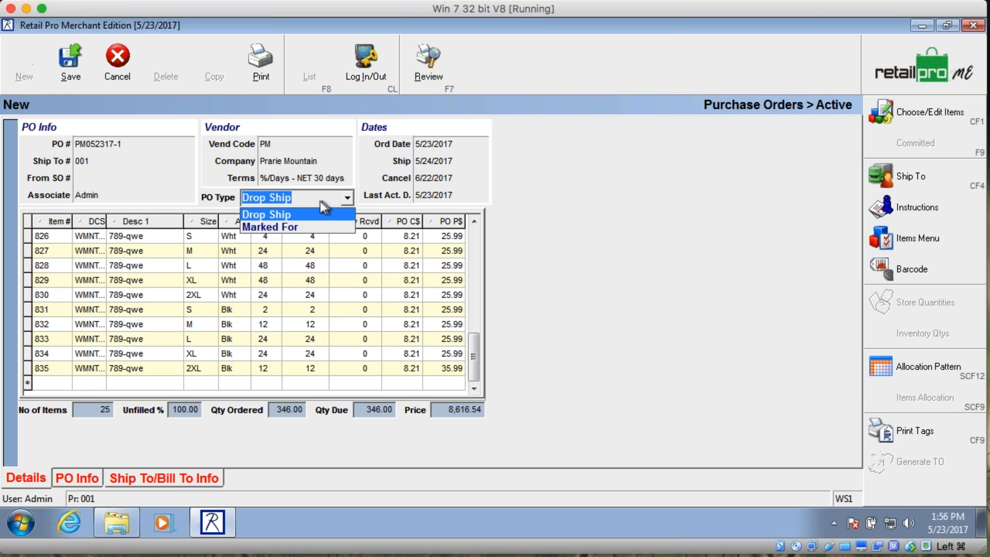
pyautogui.click(290, 228)
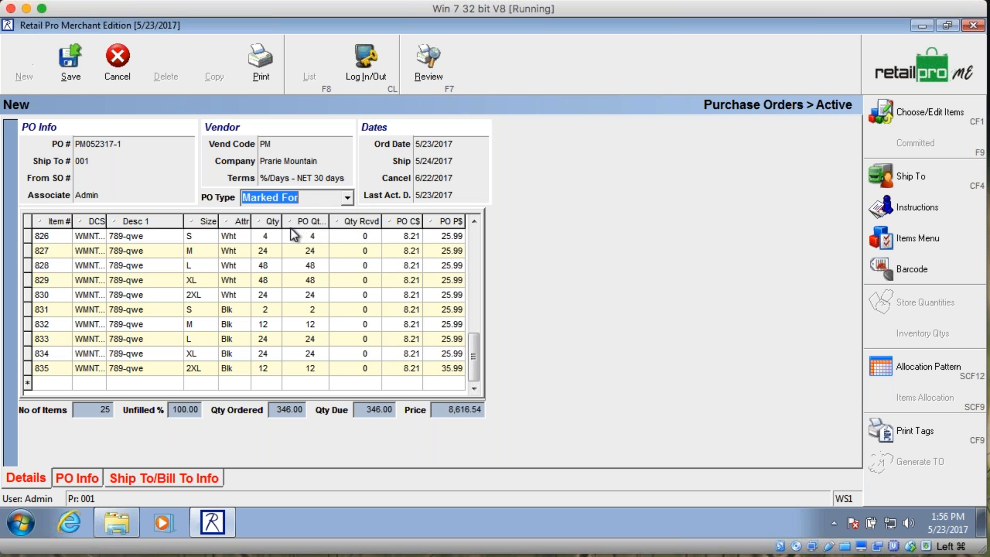
pyautogui.click(264, 253)
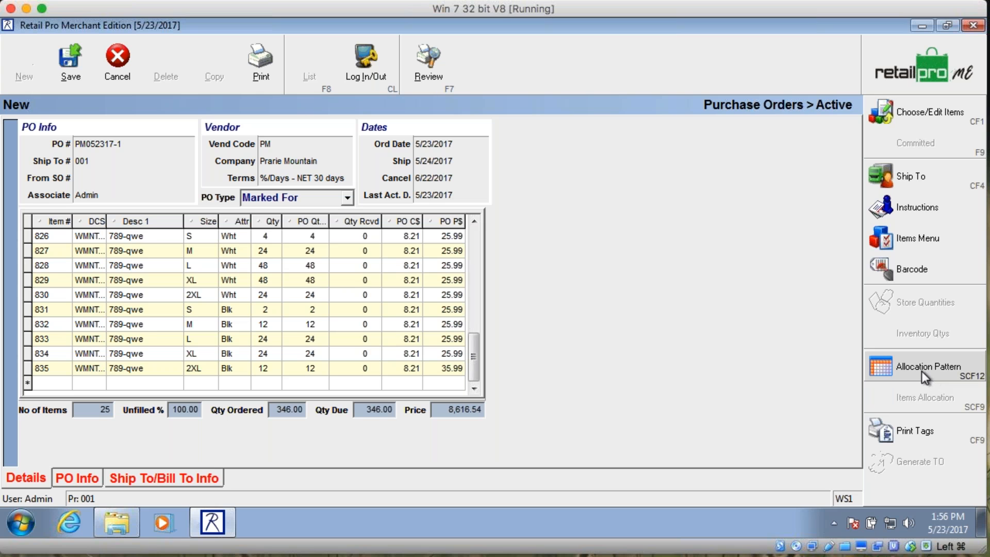
pyautogui.click(323, 303)
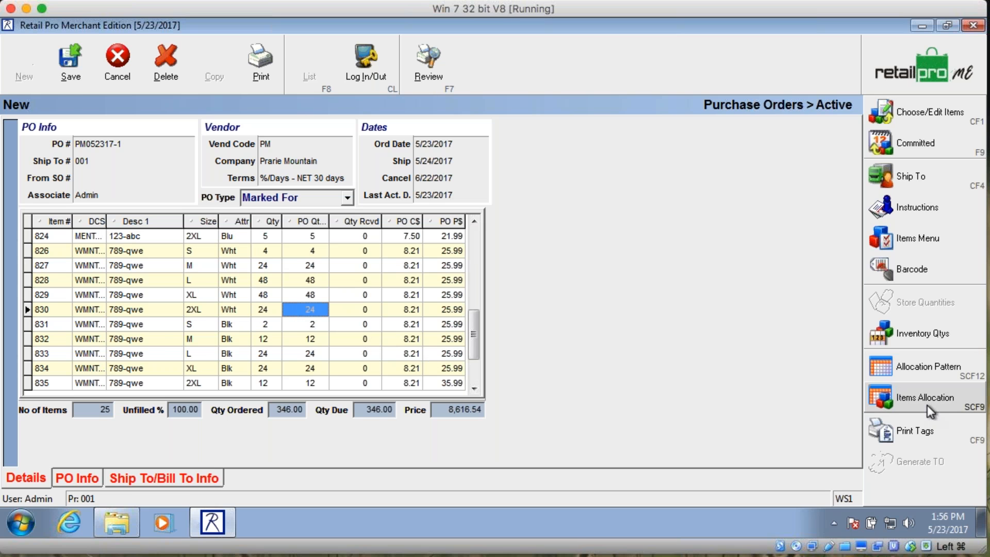
# Step: Add an allocation pattern named 50/50 to the purchase order
pyautogui.click(912, 370)
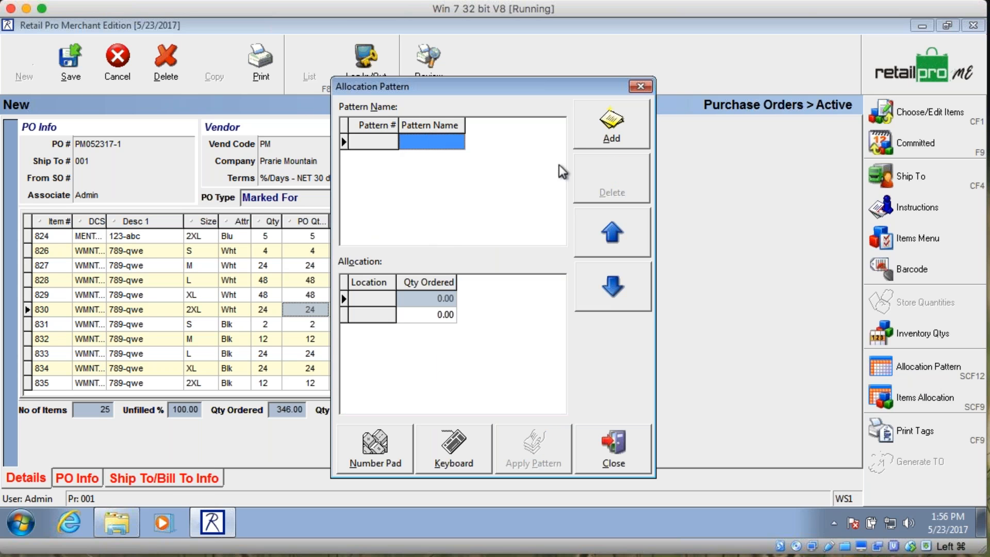
pyautogui.click(613, 129)
pyautogui.moveTo(462, 140); pyautogui.dragTo(321, 147)
pyautogui.write('50/50')
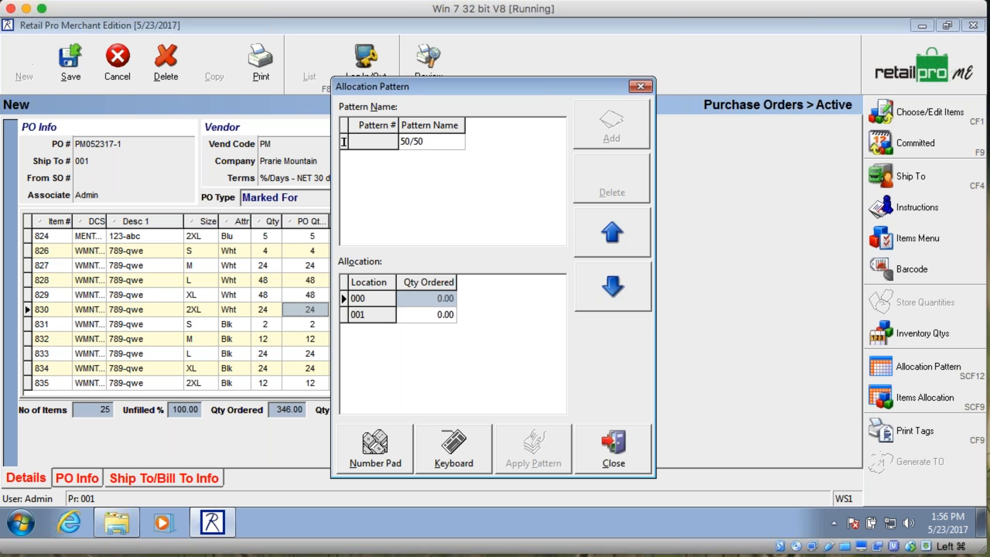
# Step: Set the 50/50 pattern's ordered quantity to 1 for both locations, 000 and 001
pyautogui.click(429, 299)
pyautogui.press('Delete')
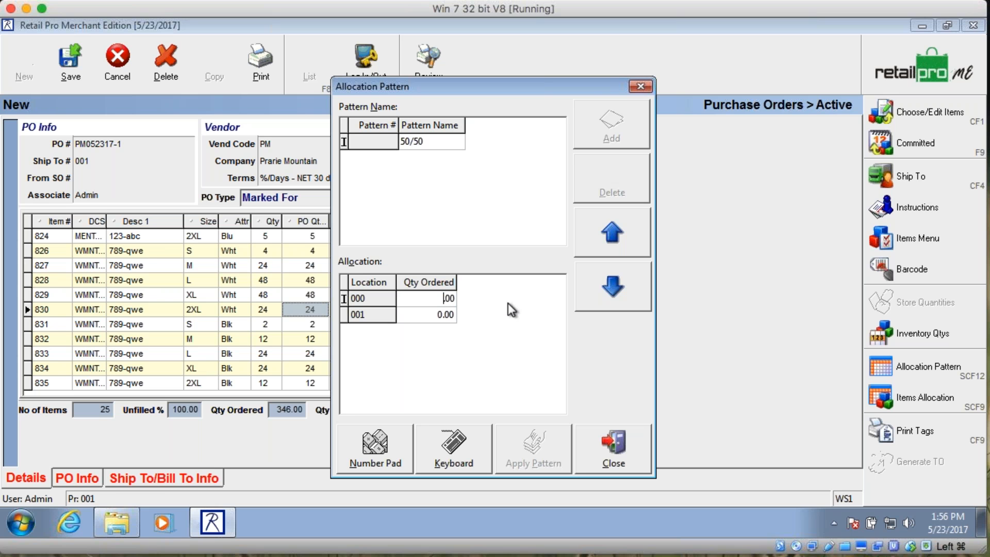
pyautogui.write('1')
pyautogui.press('Down')
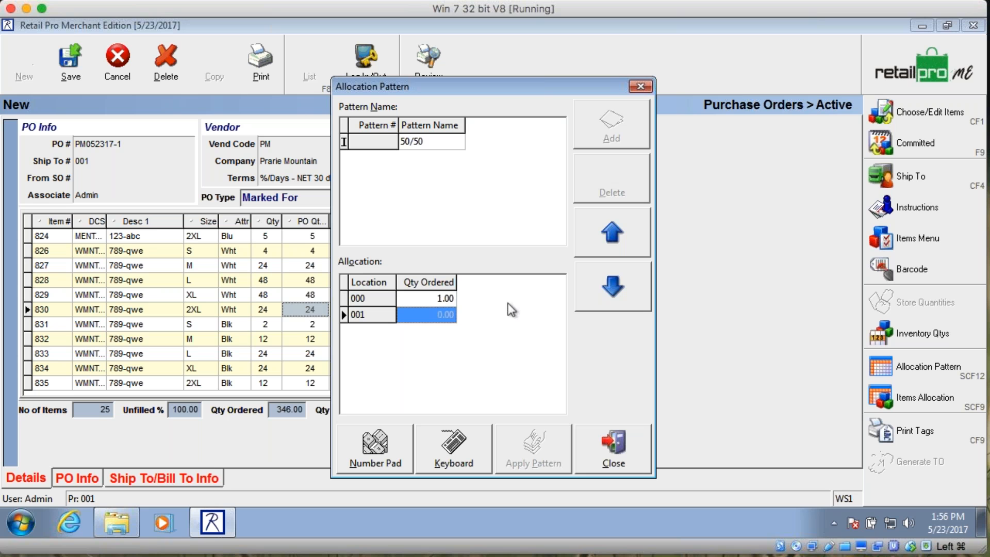
pyautogui.write('1')
pyautogui.press('Up')
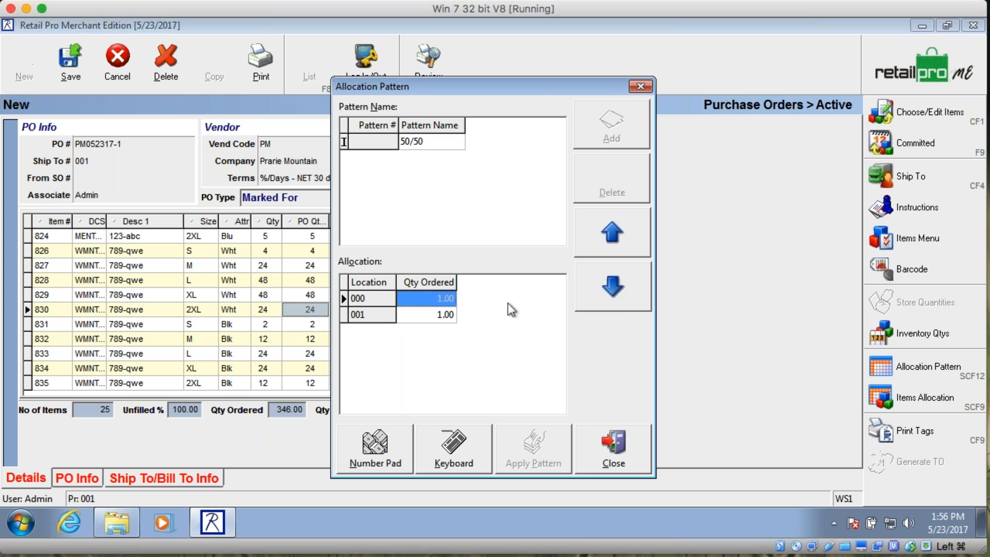
pyautogui.click(444, 311)
pyautogui.click(439, 297)
pyautogui.click(437, 312)
pyautogui.click(442, 299)
pyautogui.click(446, 311)
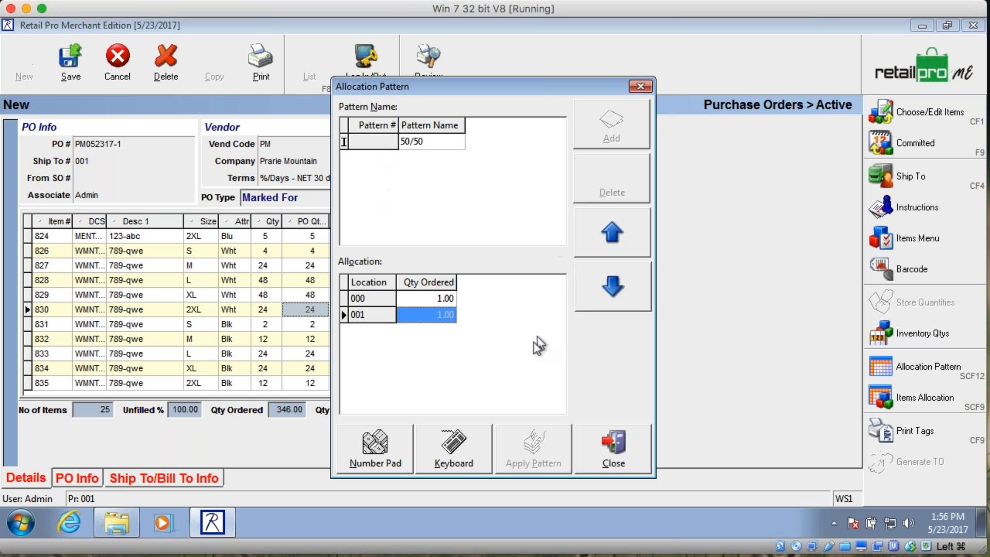
# Step: Store the new 50/50 pattern and apply it to the purchase order
pyautogui.click(611, 452)
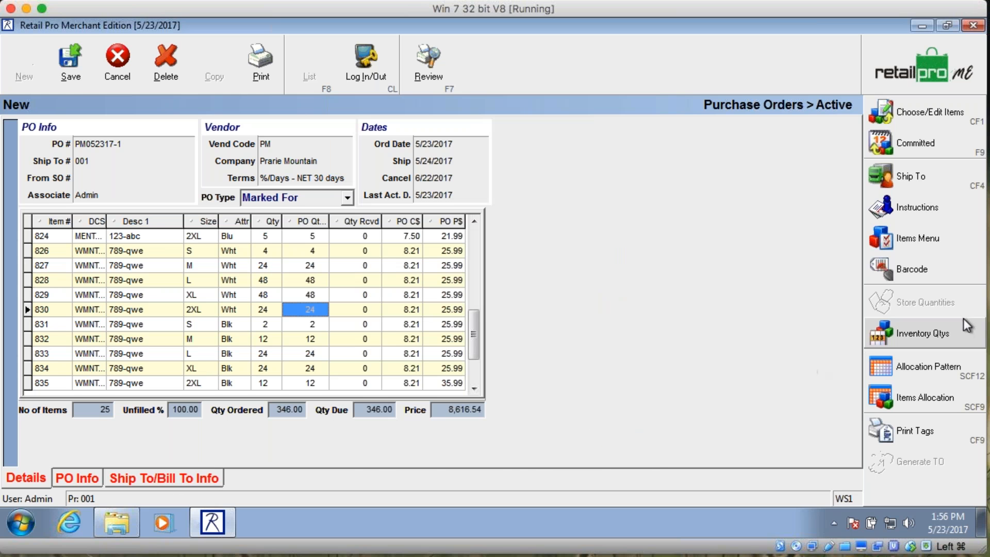
pyautogui.click(900, 364)
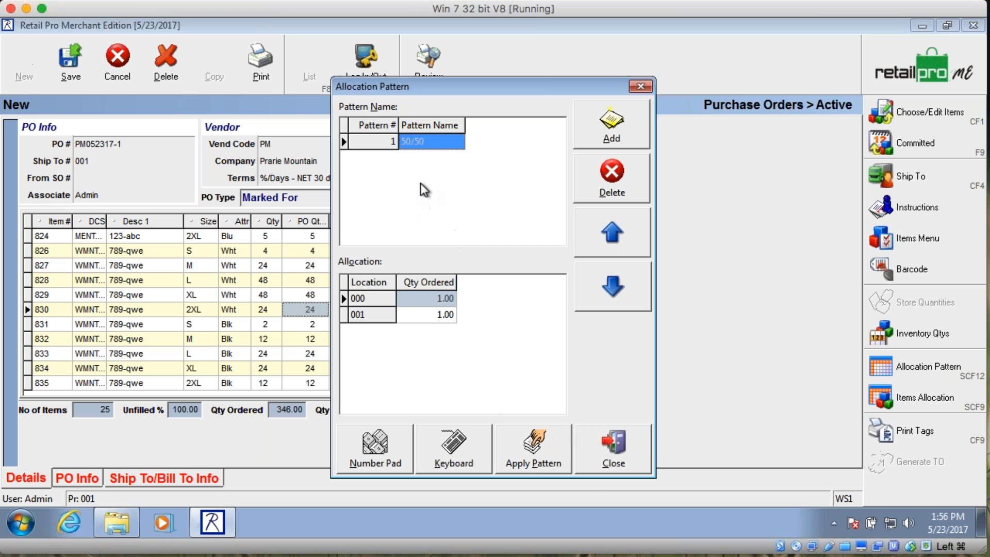
pyautogui.click(545, 453)
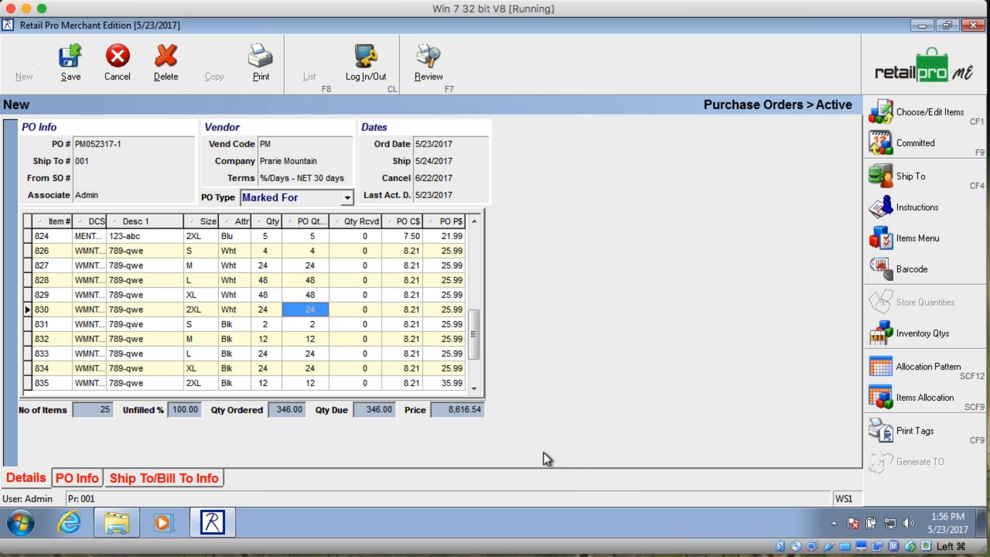
# Step: Examine how the 789-qwe T-shirt quantities are allocated between locations 000 and 001, and accept the items allocation
pyautogui.click(265, 296)
pyautogui.click(915, 404)
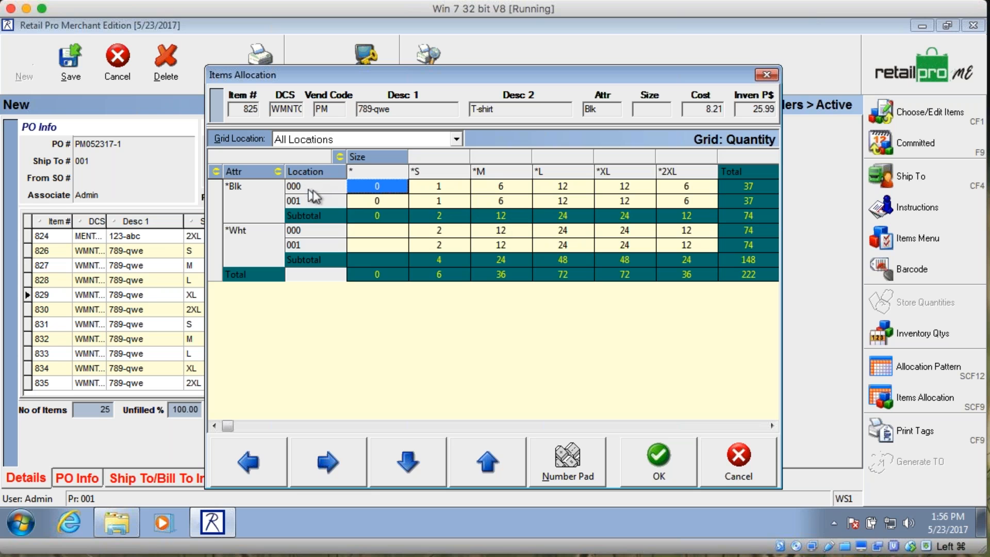
pyautogui.click(363, 200)
pyautogui.click(376, 187)
pyautogui.click(436, 190)
pyautogui.click(442, 198)
pyautogui.click(497, 189)
pyautogui.click(502, 201)
pyautogui.click(571, 200)
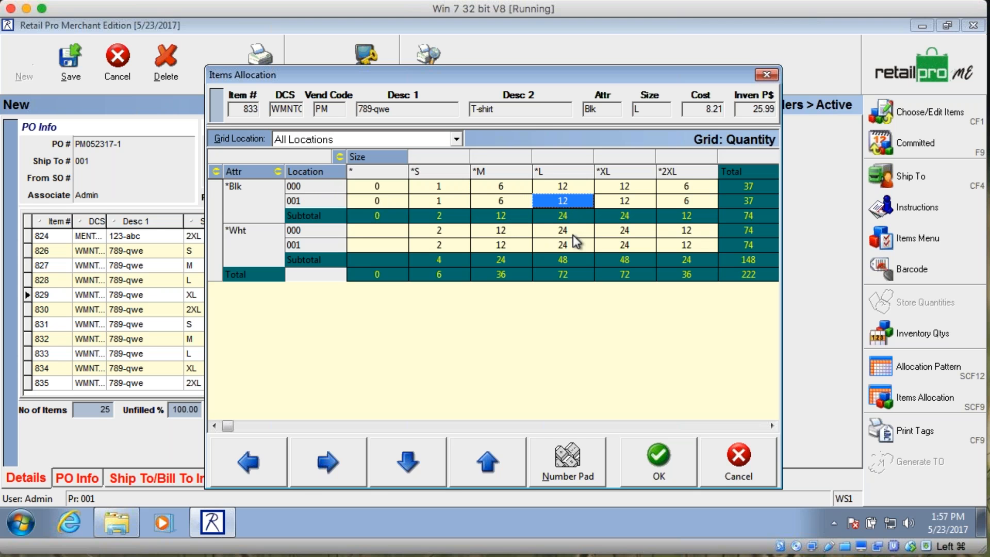
pyautogui.click(671, 454)
# Step: Save the purchase order and generate a Marked For transfer order from it
pyautogui.click(67, 62)
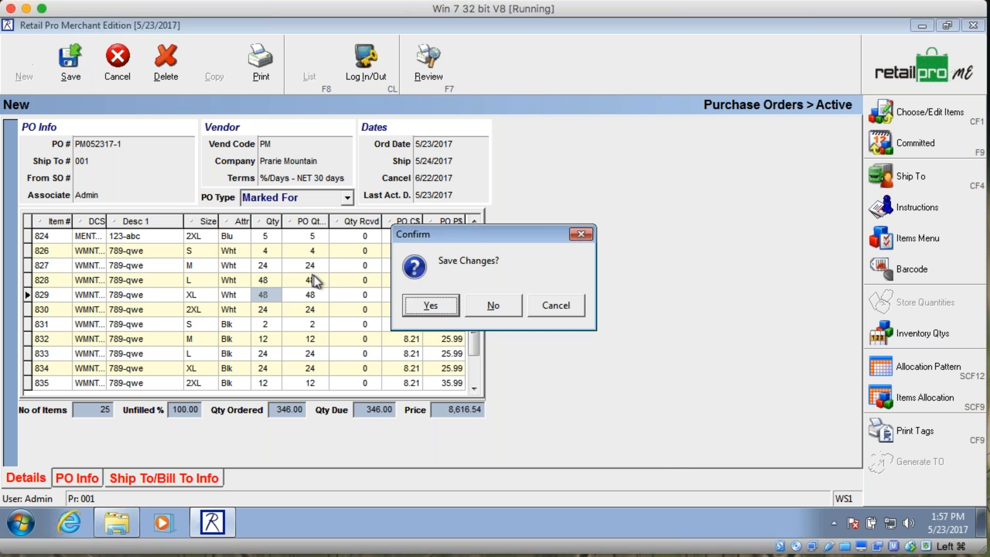
pyautogui.click(414, 305)
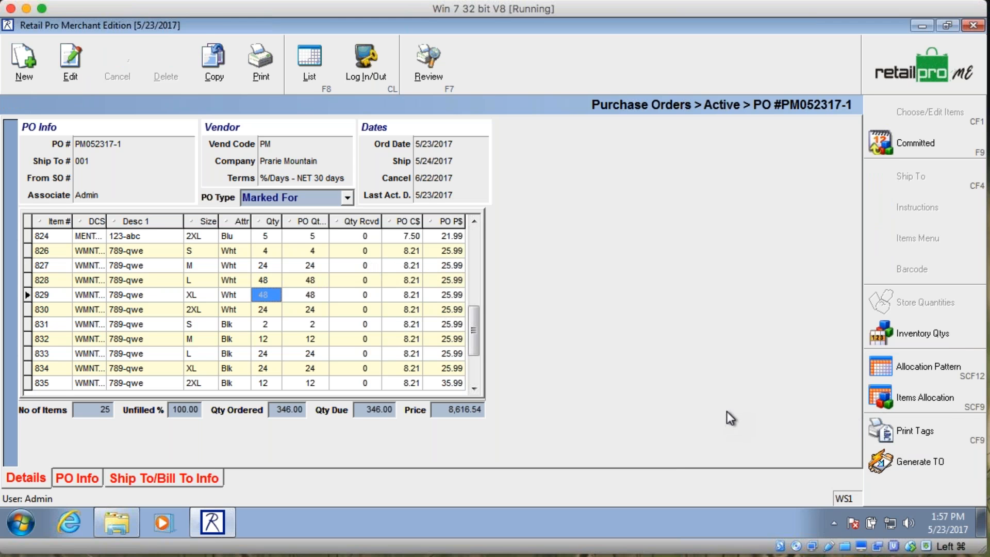
pyautogui.click(883, 459)
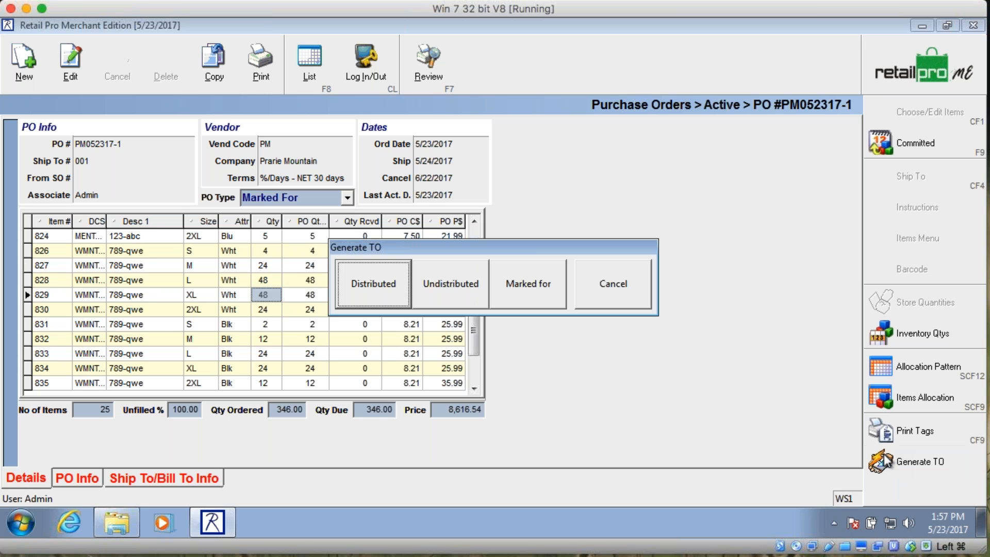
pyautogui.click(527, 292)
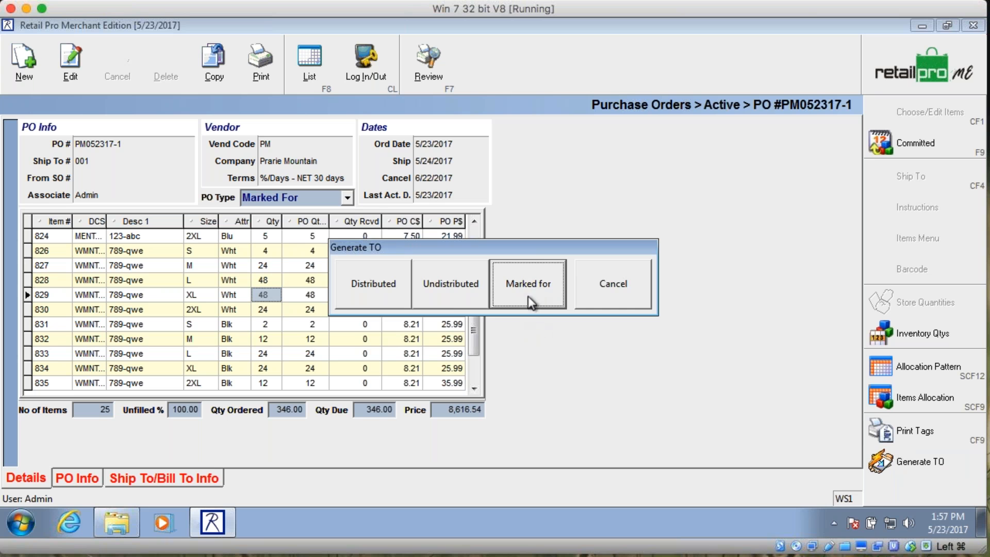
pyautogui.click(528, 297)
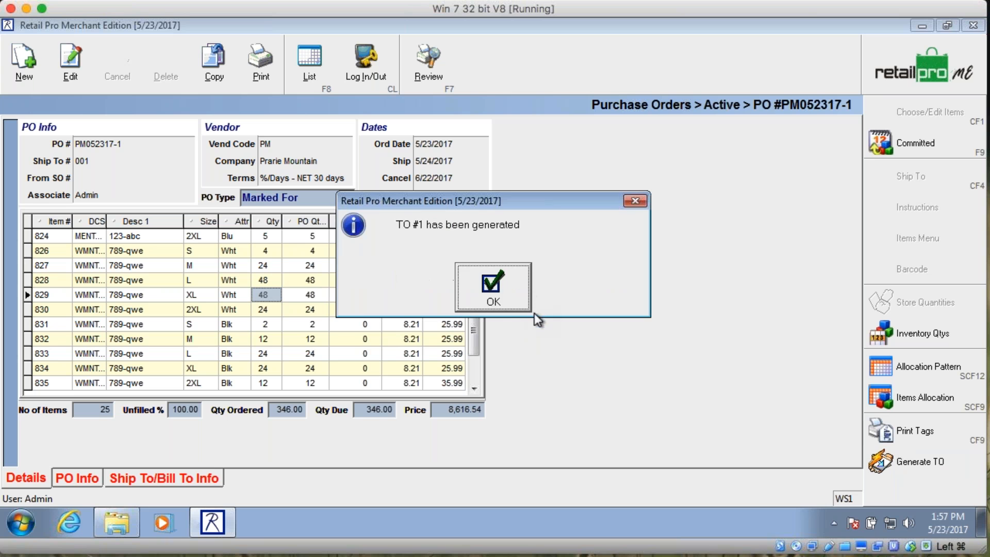
pyautogui.click(493, 287)
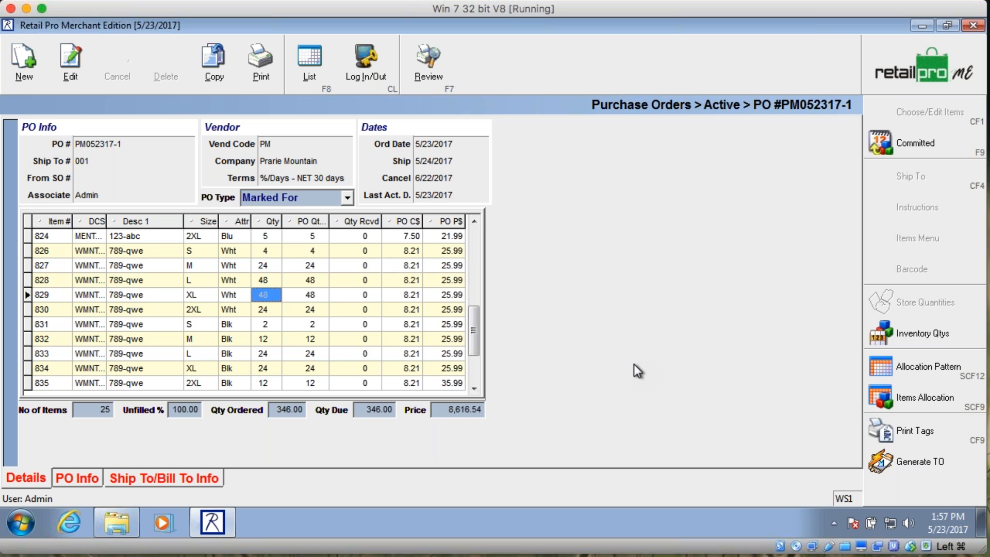
# Step: Show the list of active purchase orders and return to the Purchasing home page
pyautogui.press('F8')
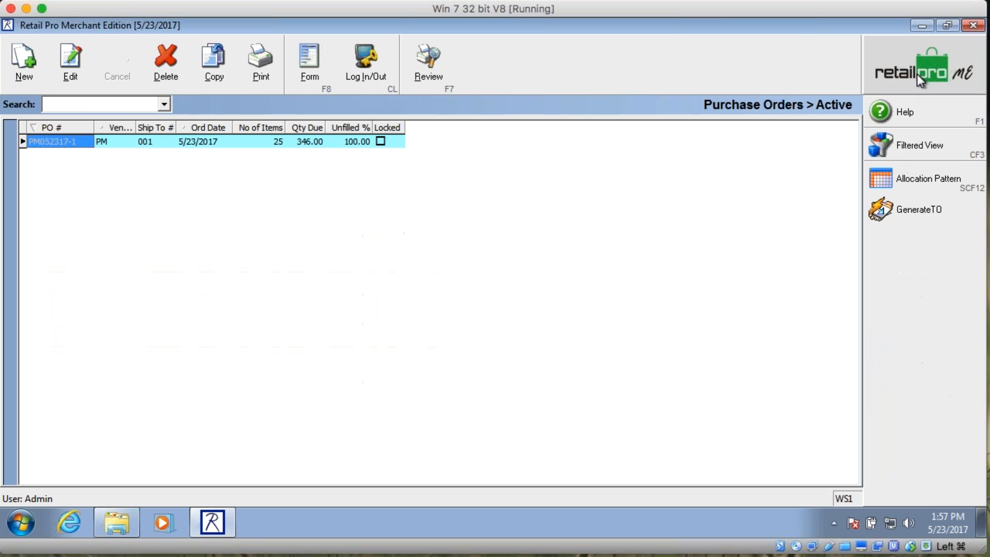
pyautogui.click(923, 26)
pyautogui.click(213, 523)
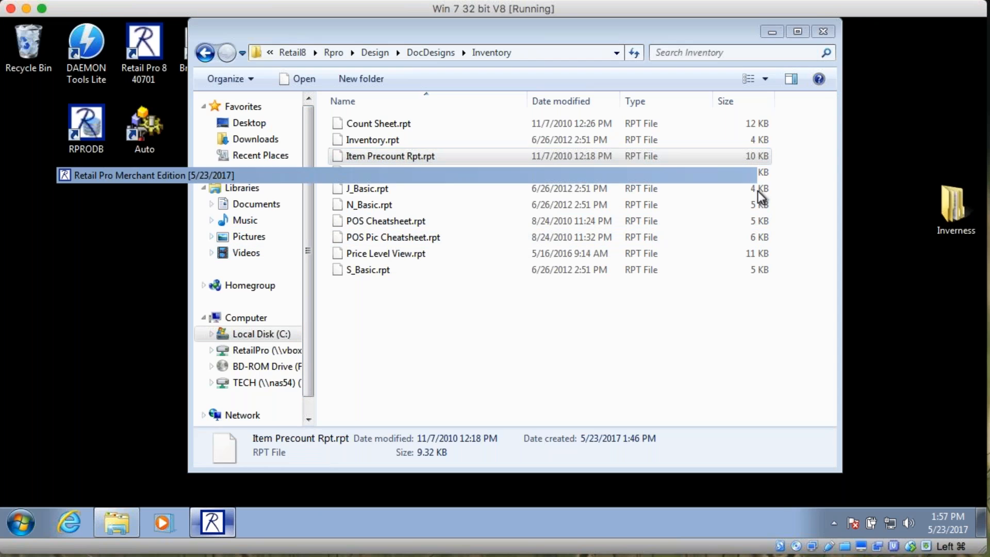
pyautogui.click(923, 58)
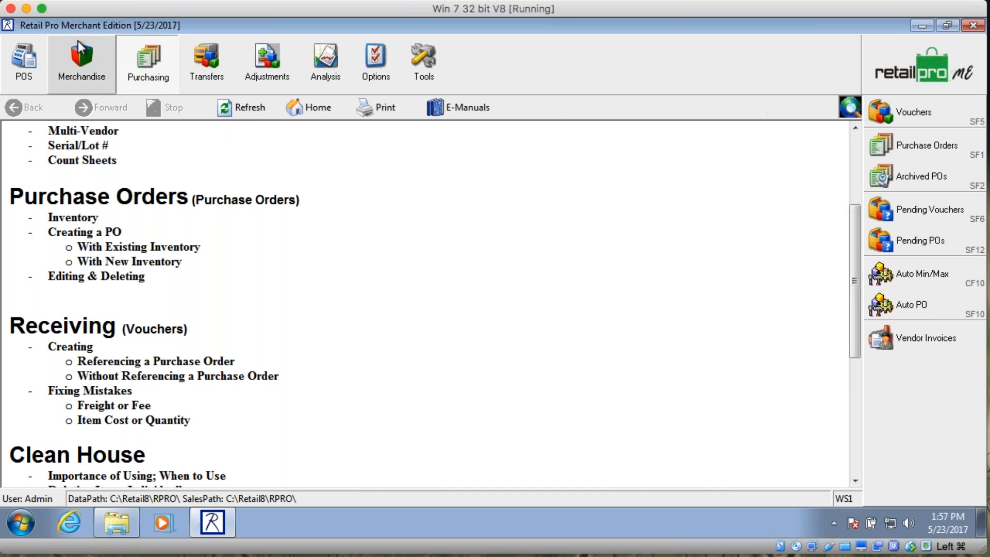
# Step: Reopen the PM purchase order in form view, start editing it and cancel the edit
pyautogui.click(934, 145)
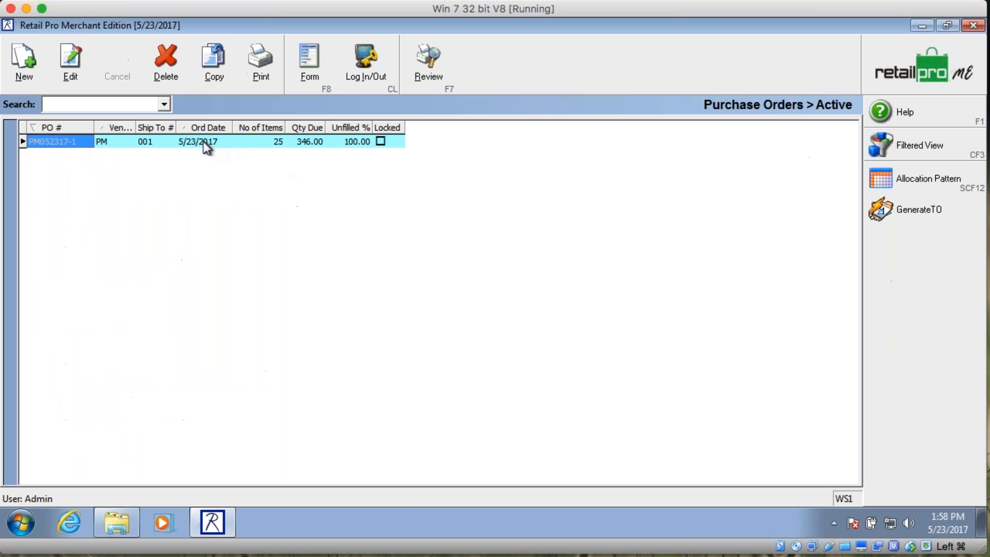
pyautogui.click(307, 67)
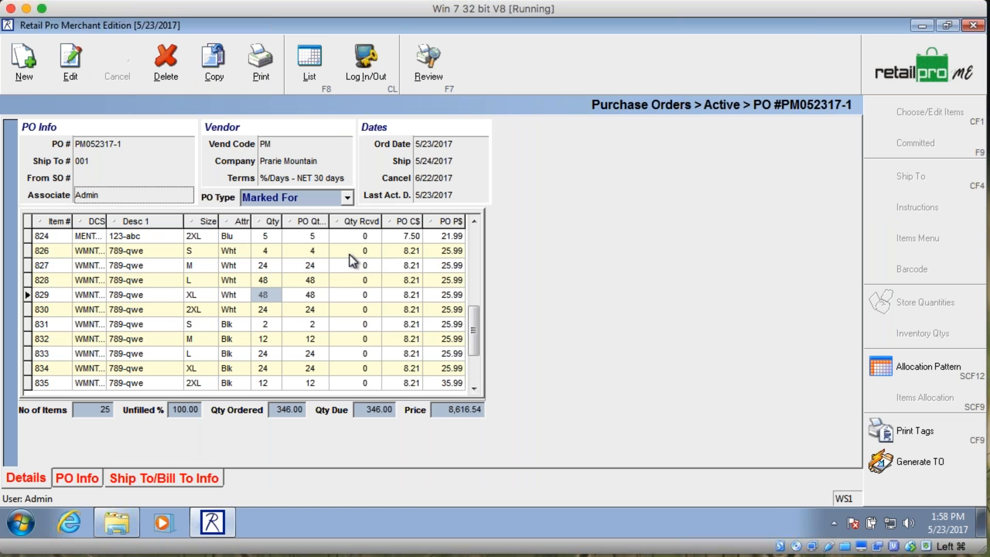
pyautogui.click(310, 241)
pyautogui.click(72, 62)
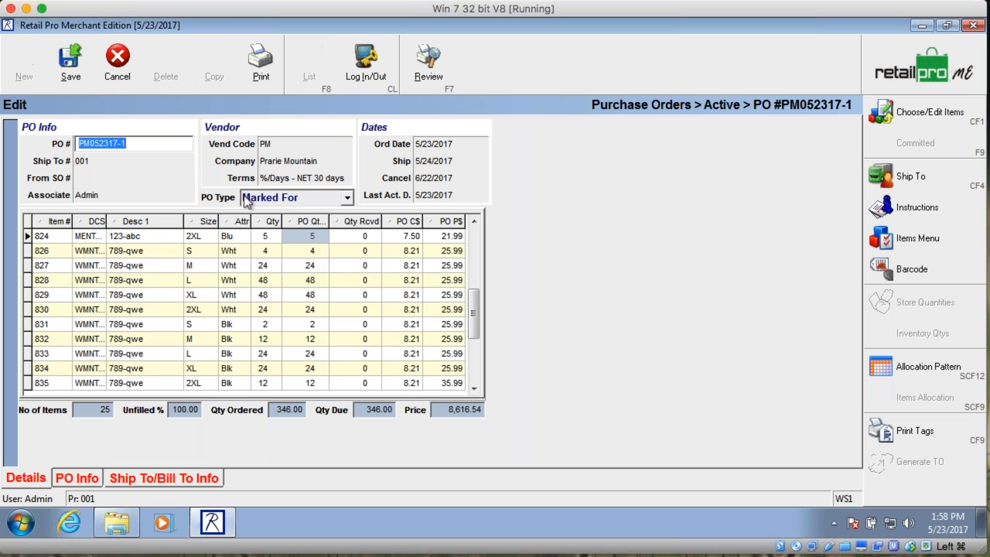
pyautogui.click(119, 76)
pyautogui.click(311, 251)
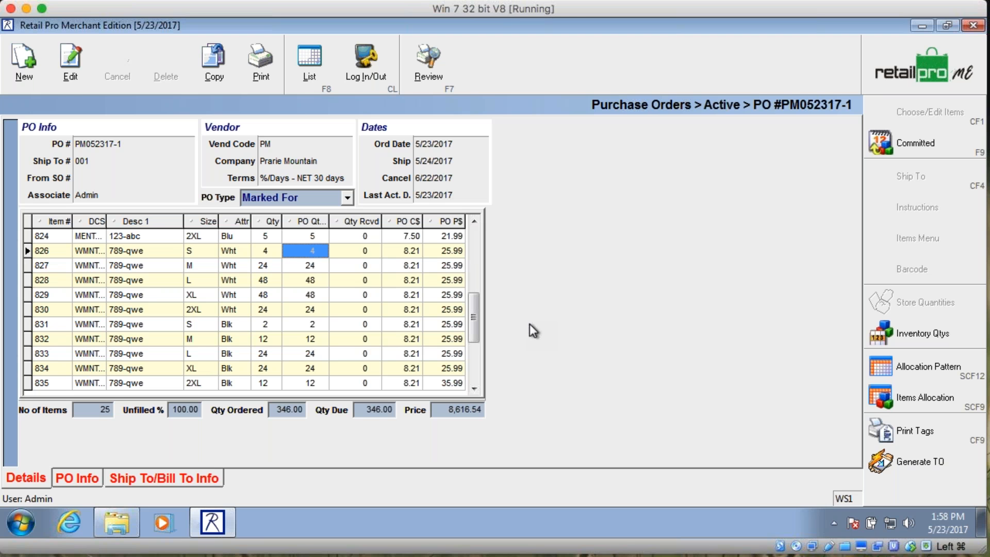
# Step: Start a new receiving voucher and reference the PM purchase order on it
pyautogui.click(881, 61)
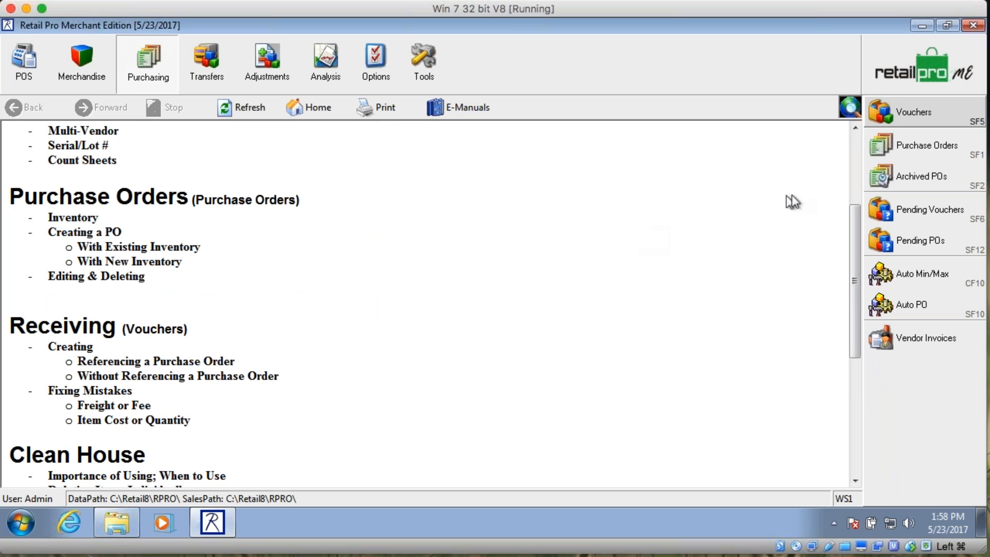
pyautogui.click(899, 110)
pyautogui.click(22, 63)
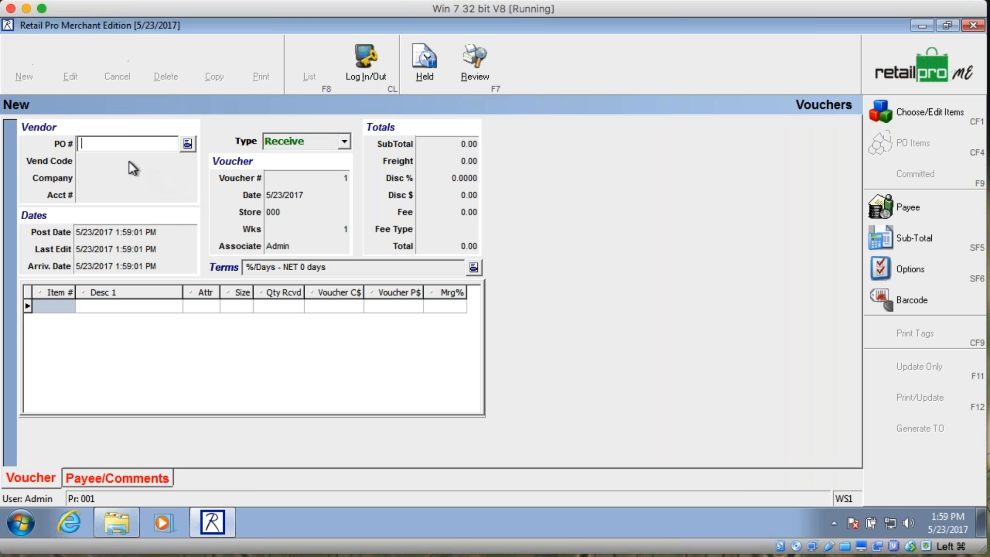
pyautogui.click(187, 144)
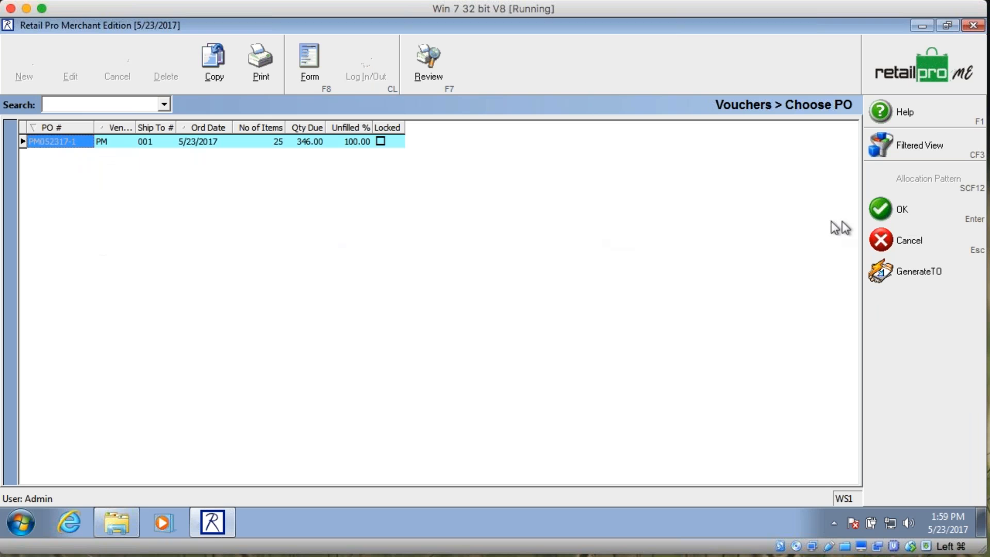
pyautogui.click(903, 212)
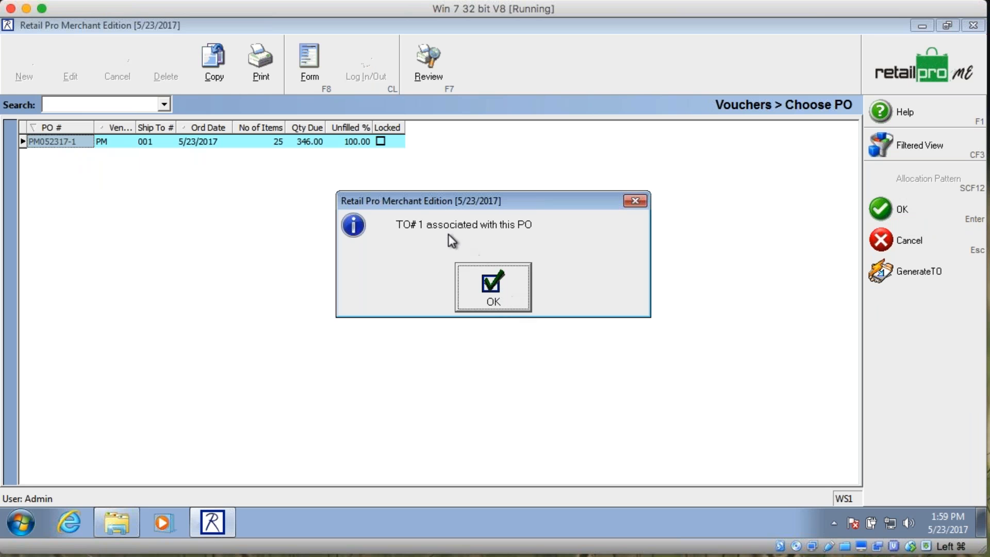
pyautogui.click(492, 290)
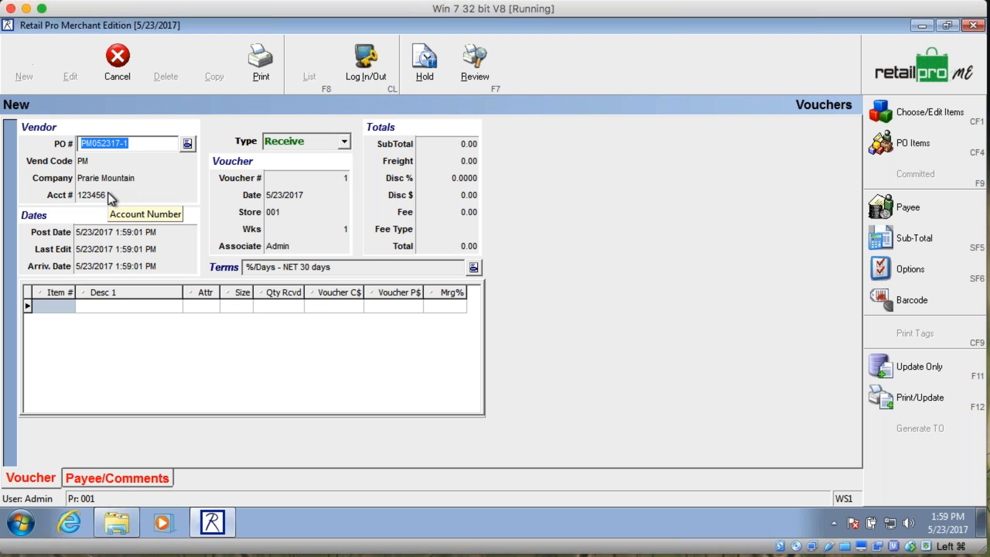
# Step: Point out the voucher's empty item line and open the referenced purchase order's items for receiving
pyautogui.click(107, 304)
pyautogui.click(44, 304)
pyautogui.click(97, 305)
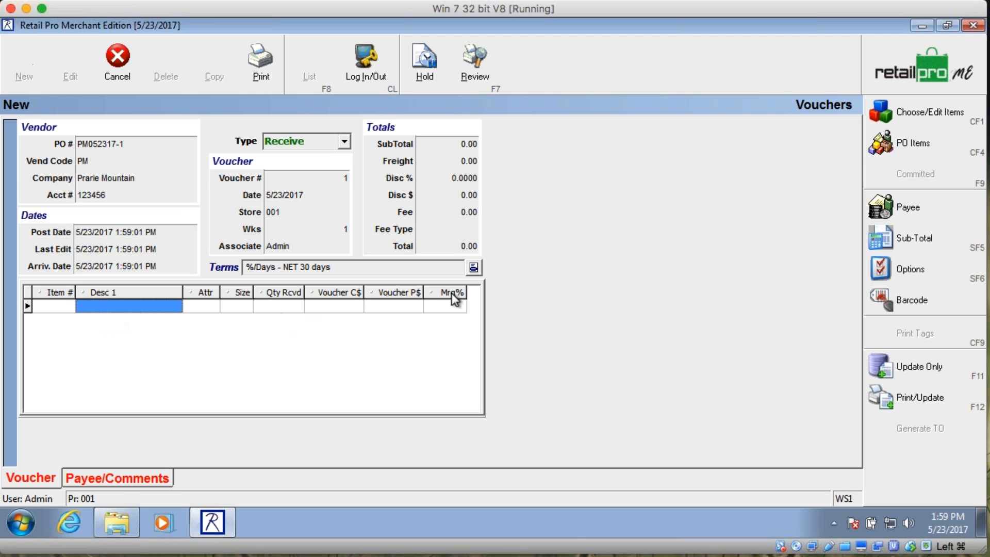
pyautogui.click(906, 145)
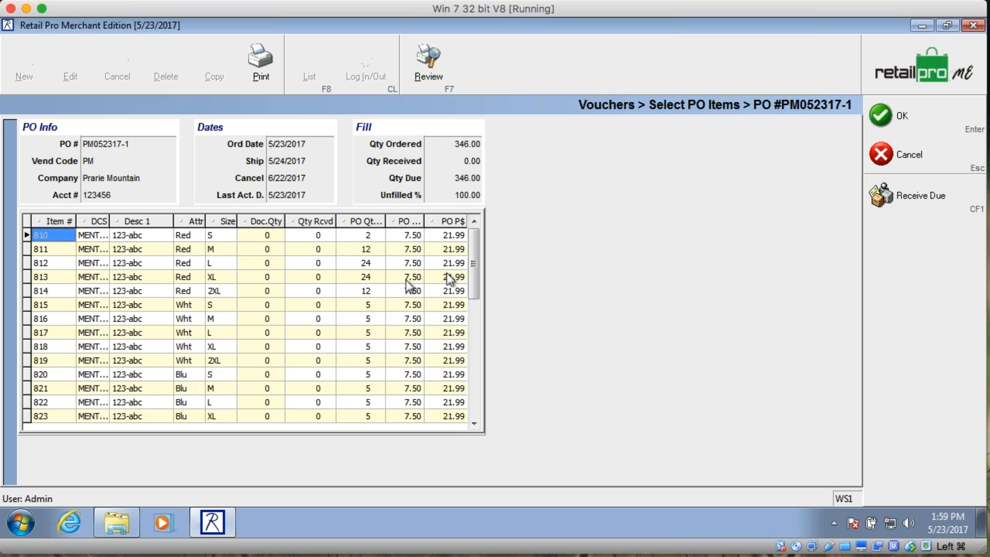
# Step: Set the document quantity of the red 123-abc items to 2 for size S and 12 for size M
pyautogui.click(264, 236)
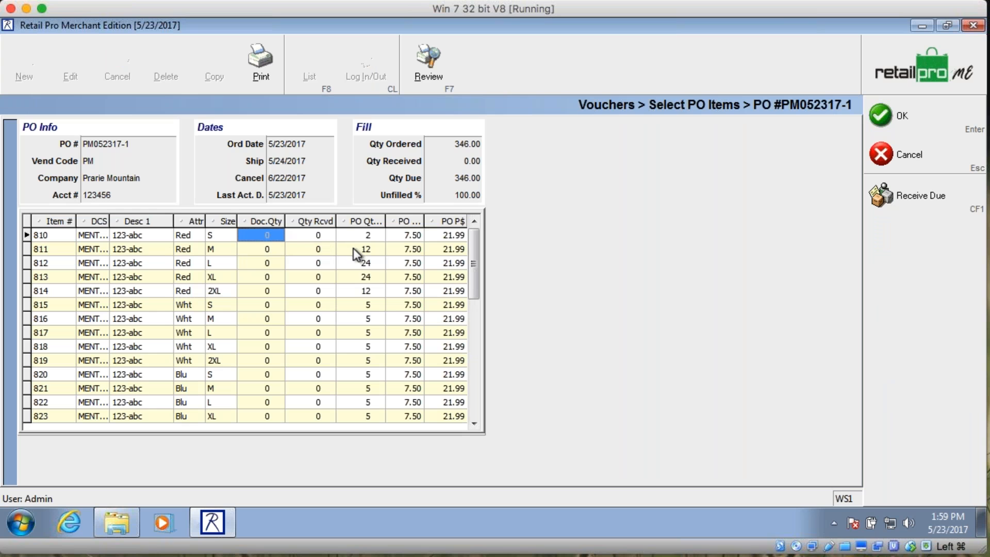
pyautogui.write('2')
pyautogui.press('Down')
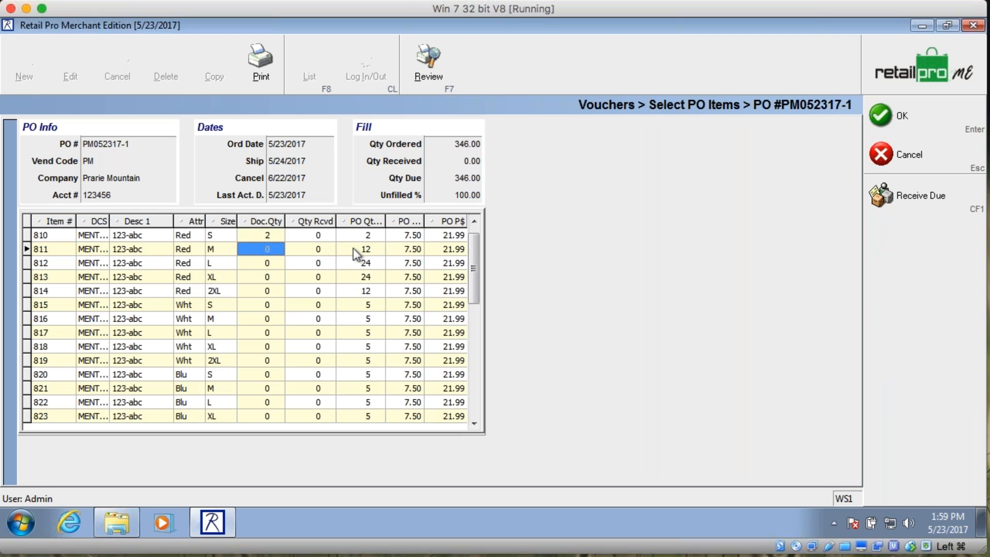
pyautogui.write('12')
pyautogui.press('Down')
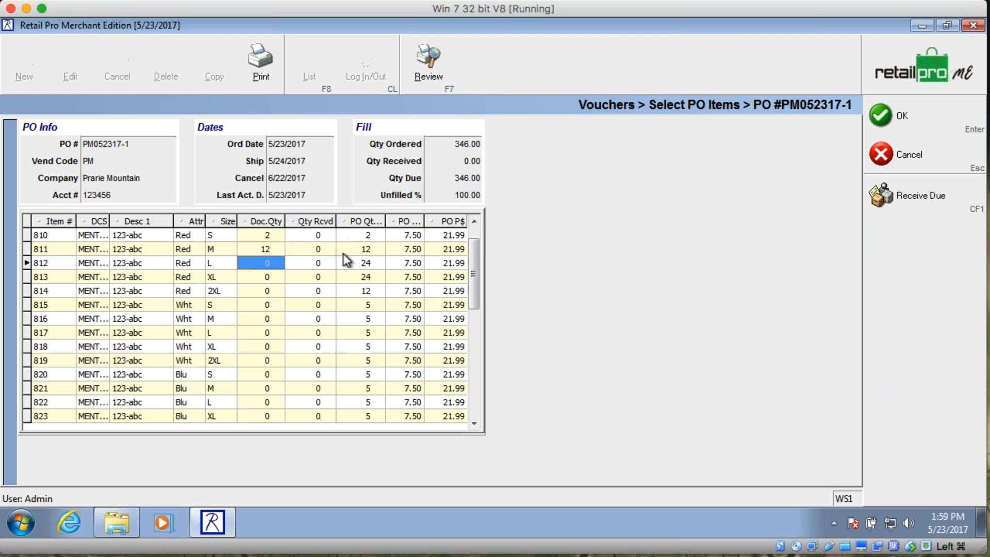
# Step: Point out the ordered quantities of the red L, XL and 2XL items and receive all due quantities on the voucher
pyautogui.click(355, 262)
pyautogui.click(362, 278)
pyautogui.click(363, 290)
pyautogui.click(274, 264)
pyautogui.click(887, 200)
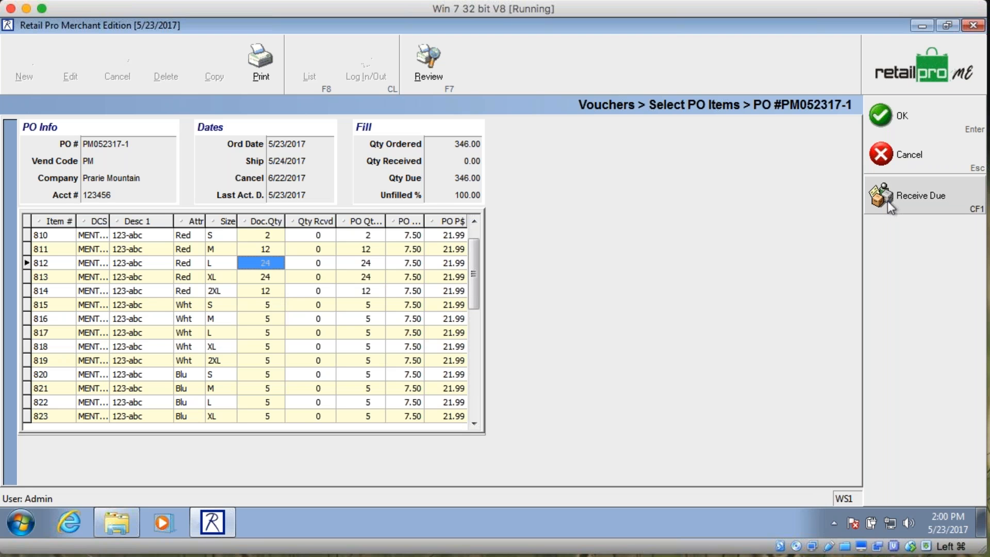
# Step: Set the document quantity of the red size S 123-abc item to 0 and accept the purchase order items onto the voucher
pyautogui.press('Down')
pyautogui.press('Down')
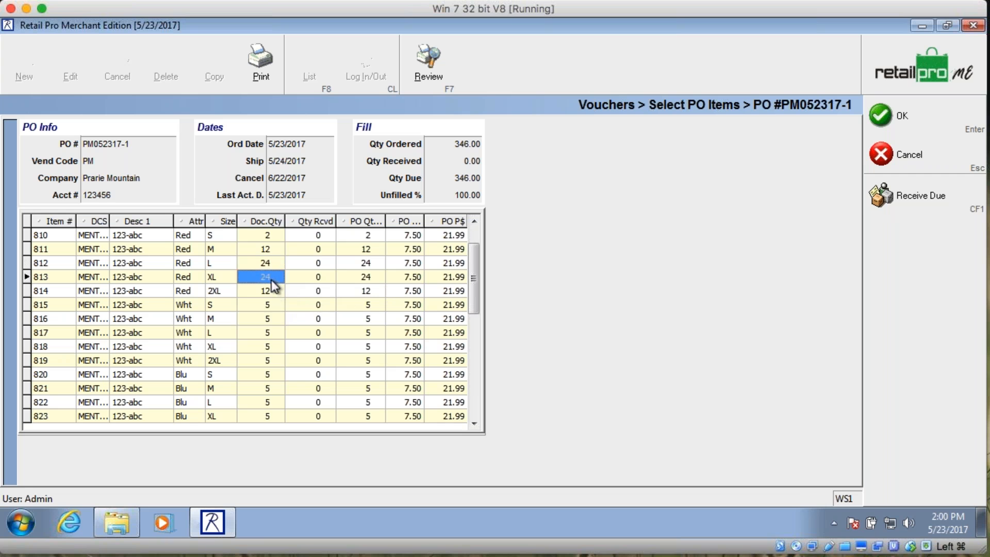
pyautogui.click(274, 316)
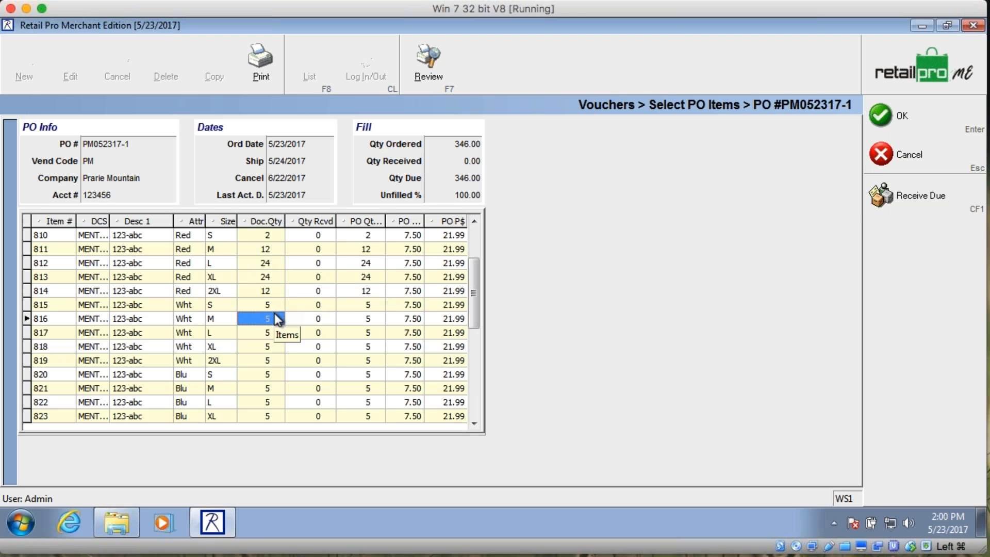
pyautogui.click(272, 237)
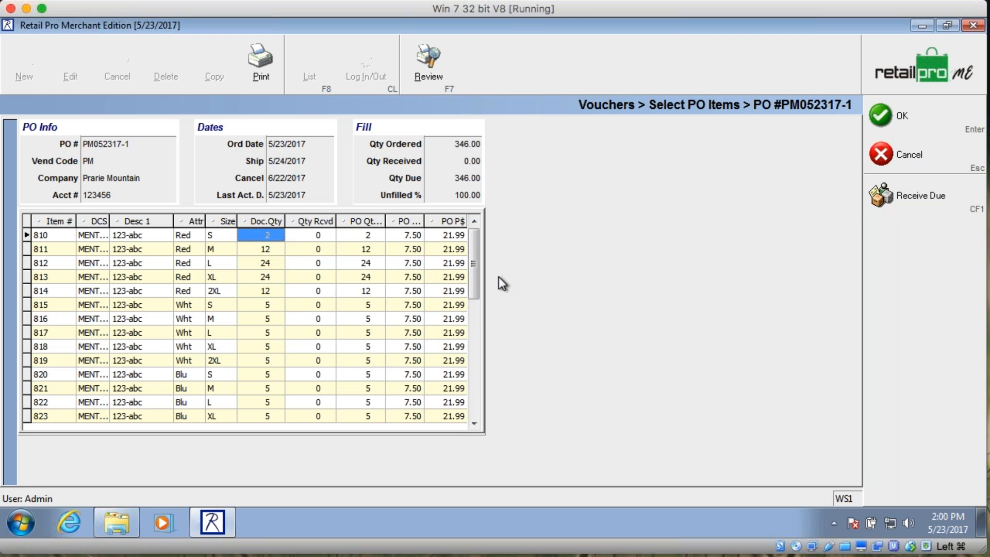
pyautogui.write('0')
pyautogui.press('Tab')
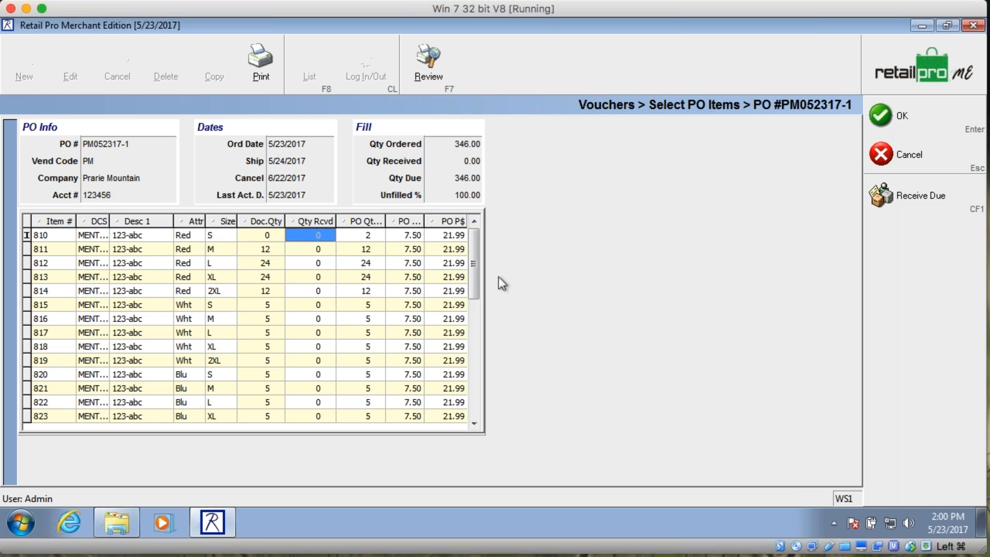
pyautogui.click(933, 120)
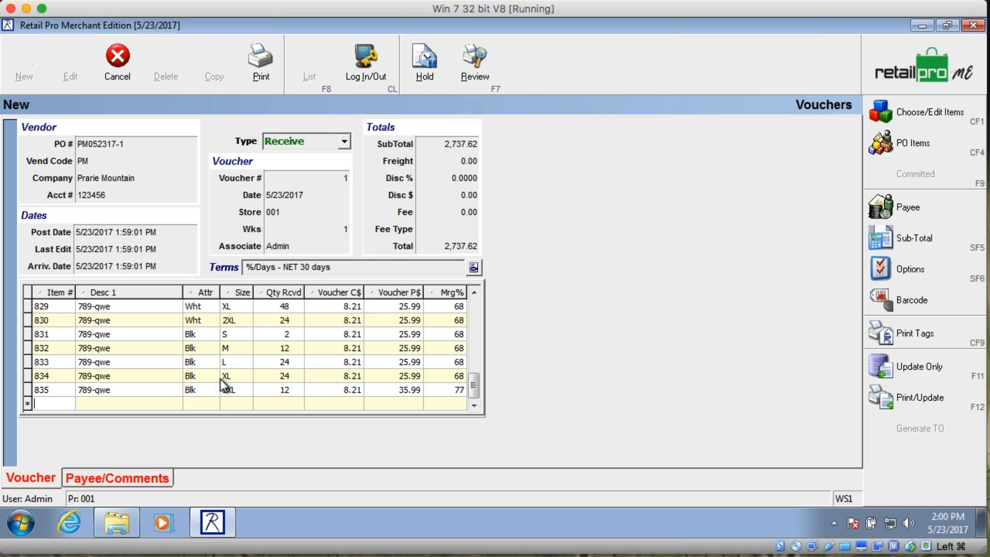
# Step: Put the voucher on hold and preview the held voucher's printout through its totals with the !LAPvoucher design
pyautogui.click(425, 79)
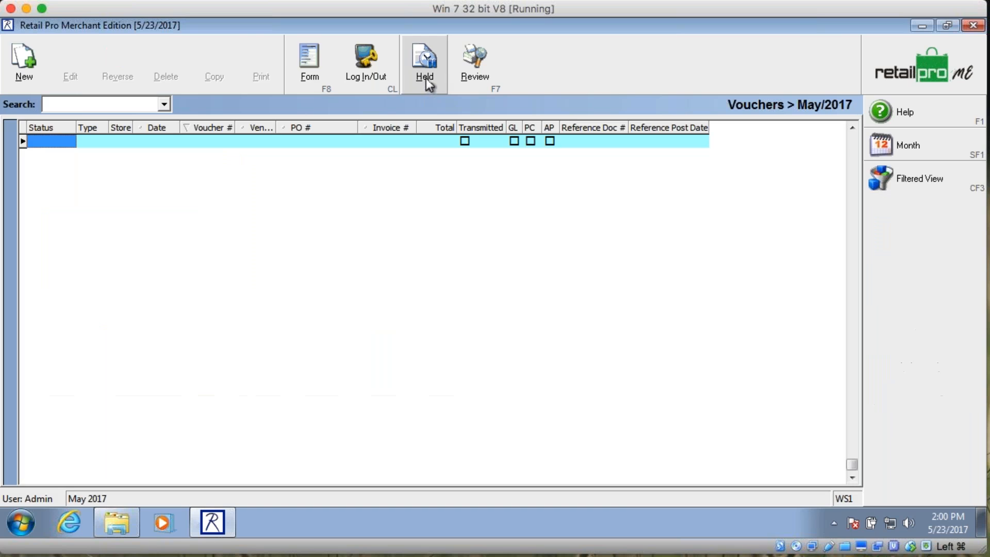
pyautogui.click(422, 84)
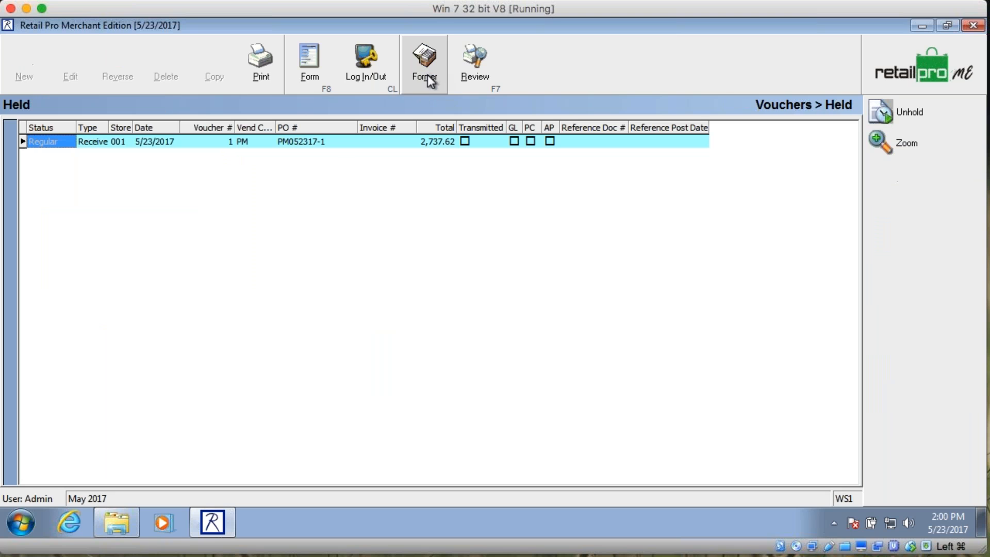
pyautogui.click(264, 65)
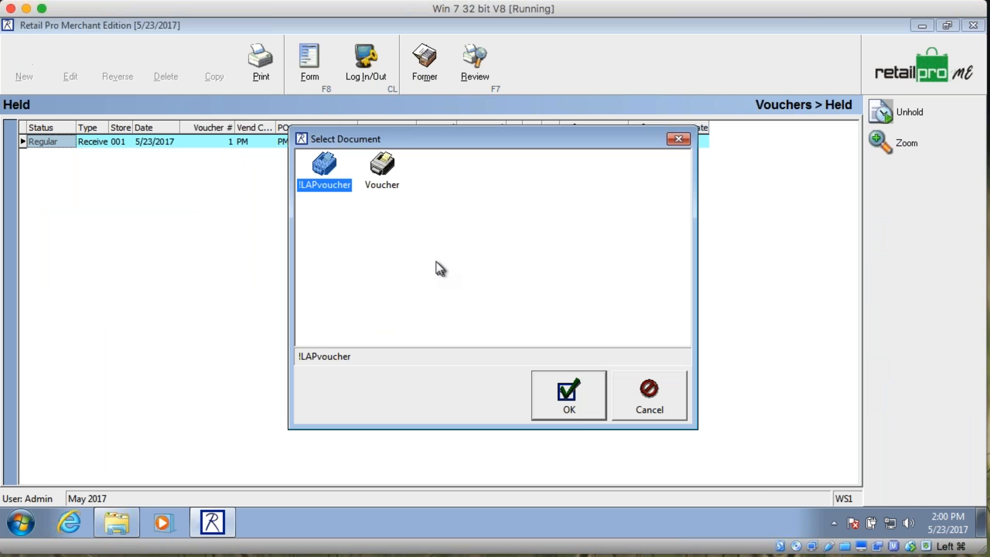
pyautogui.click(576, 410)
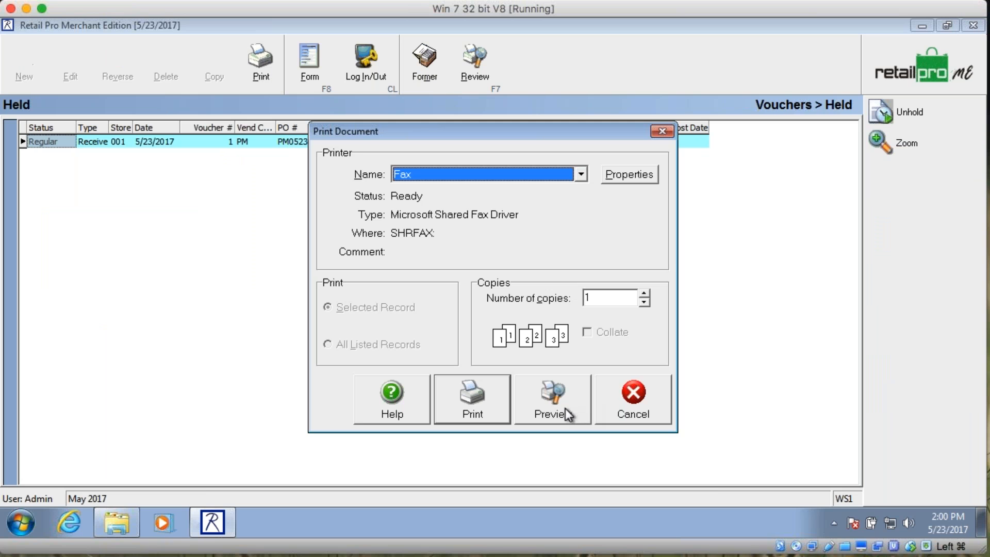
pyautogui.click(565, 408)
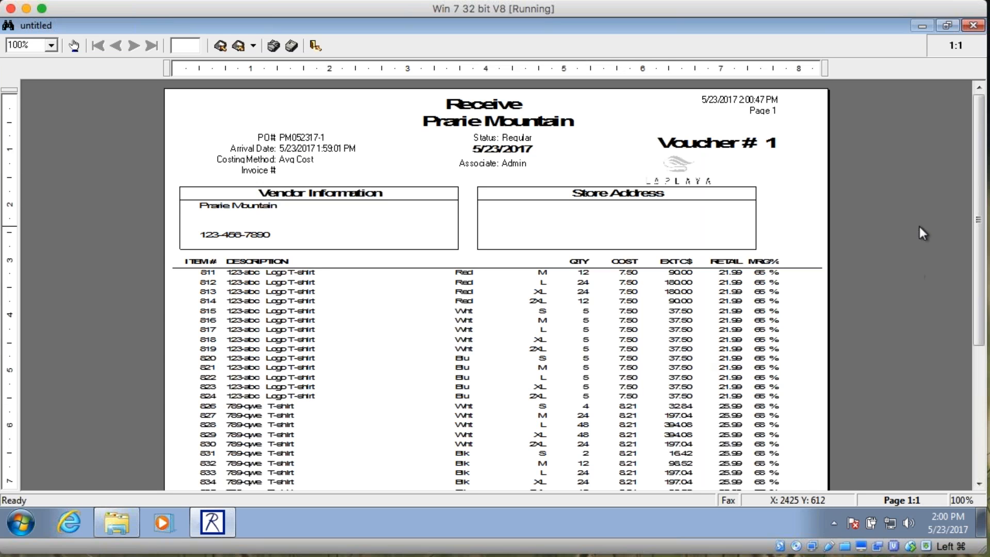
pyautogui.moveTo(982, 153); pyautogui.dragTo(981, 190)
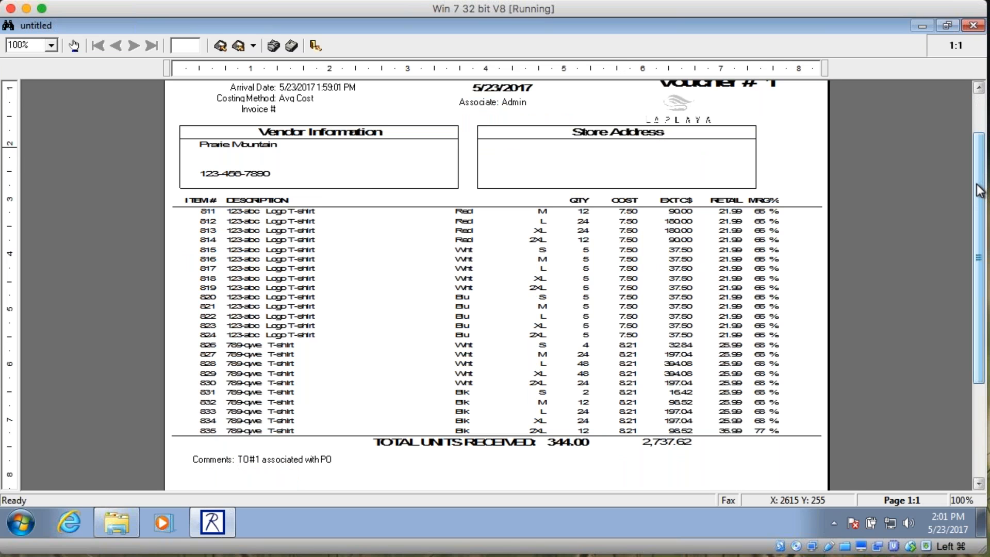
pyautogui.press('Escape')
pyautogui.click(621, 321)
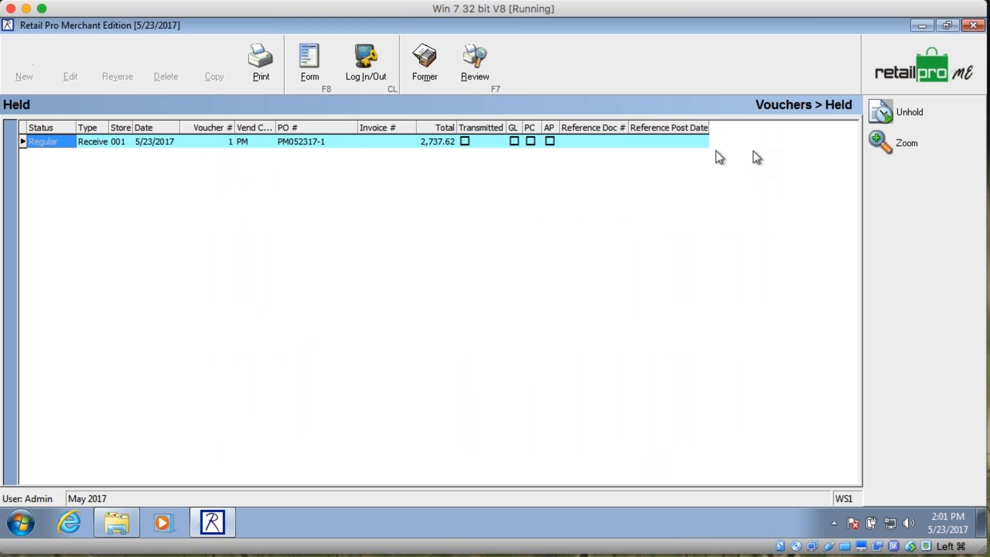
# Step: Take the voucher off hold and finalize it with print and update, previewing it in the !LAPvoucher design
pyautogui.click(911, 115)
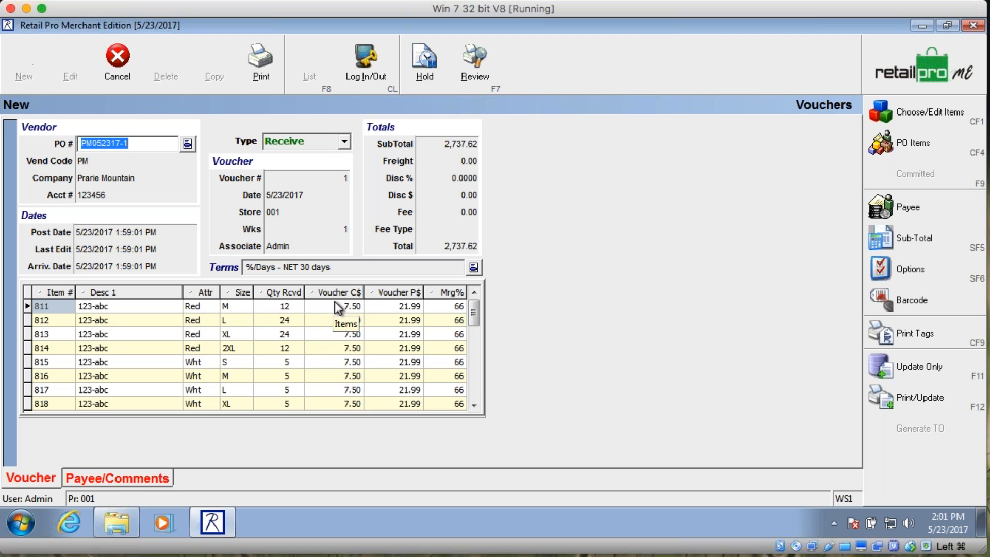
pyautogui.moveTo(286, 308); pyautogui.dragTo(286, 361)
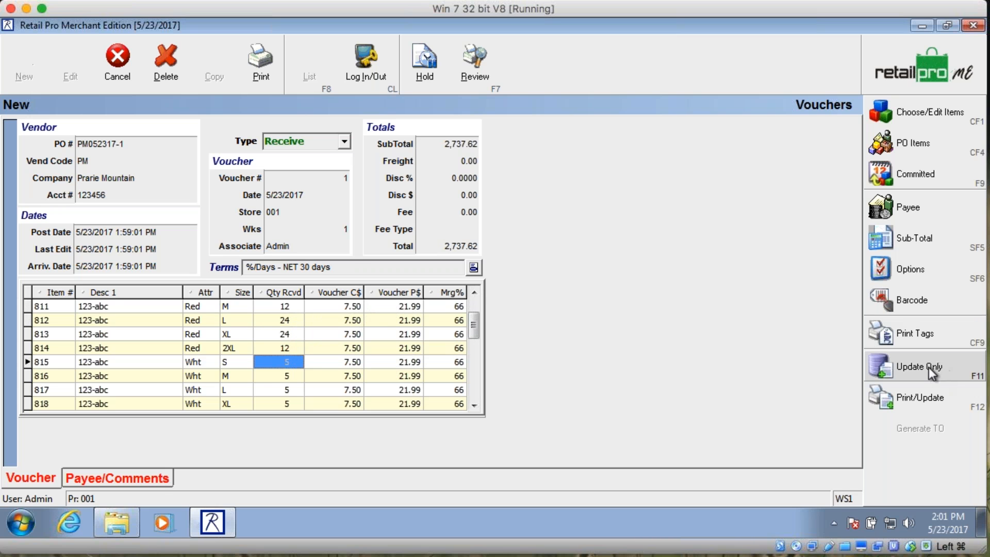
pyautogui.click(915, 394)
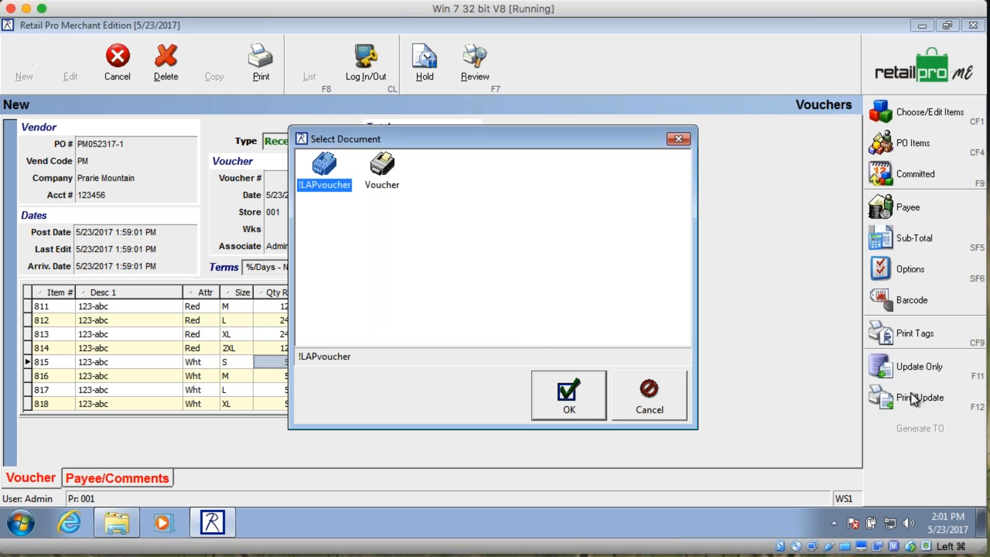
pyautogui.click(577, 388)
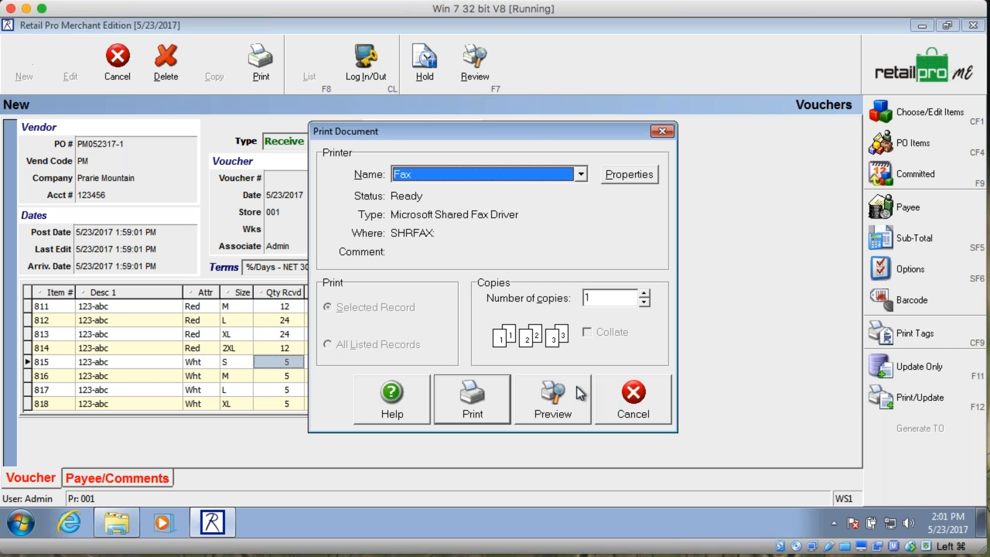
pyautogui.click(546, 395)
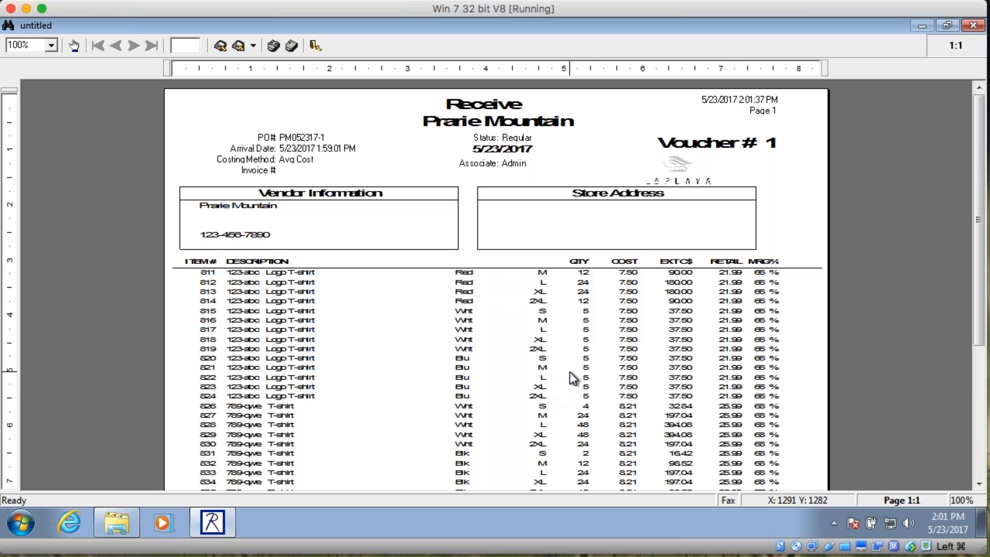
pyautogui.press('Escape')
pyautogui.click(606, 323)
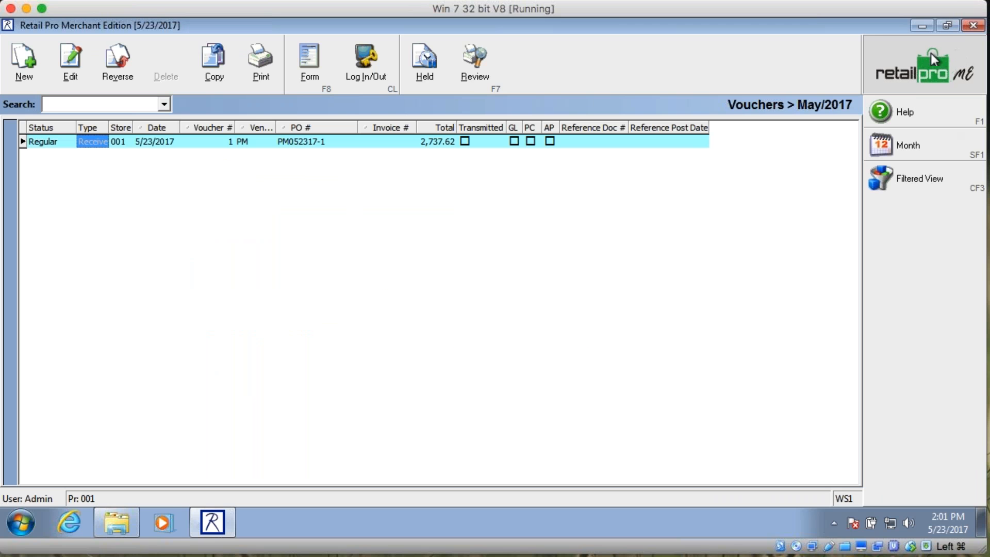
# Step: Open the active PM purchase order in form view and examine the received quantities of its items
pyautogui.click(896, 77)
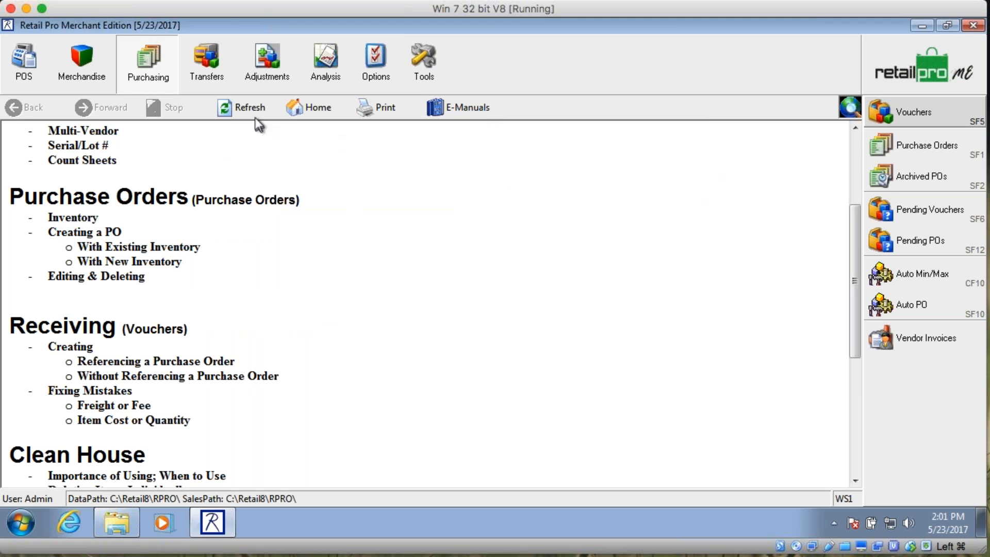
pyautogui.click(901, 150)
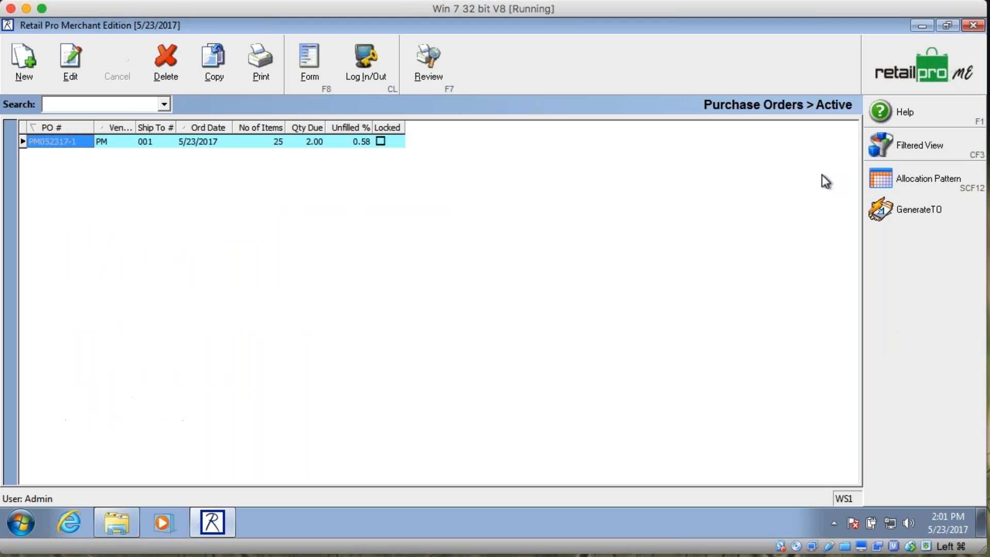
pyautogui.click(305, 72)
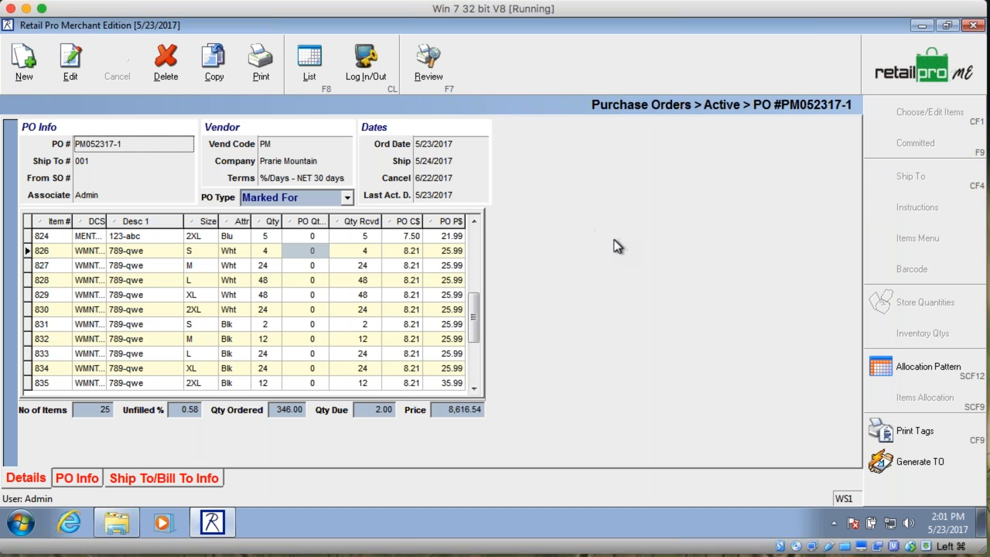
pyautogui.click(365, 236)
pyautogui.click(475, 249)
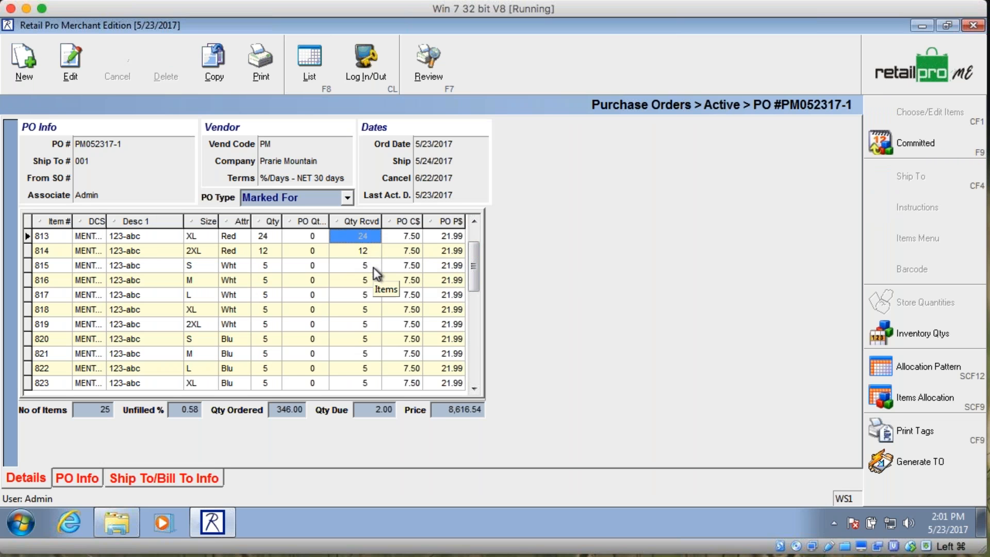
pyautogui.click(305, 73)
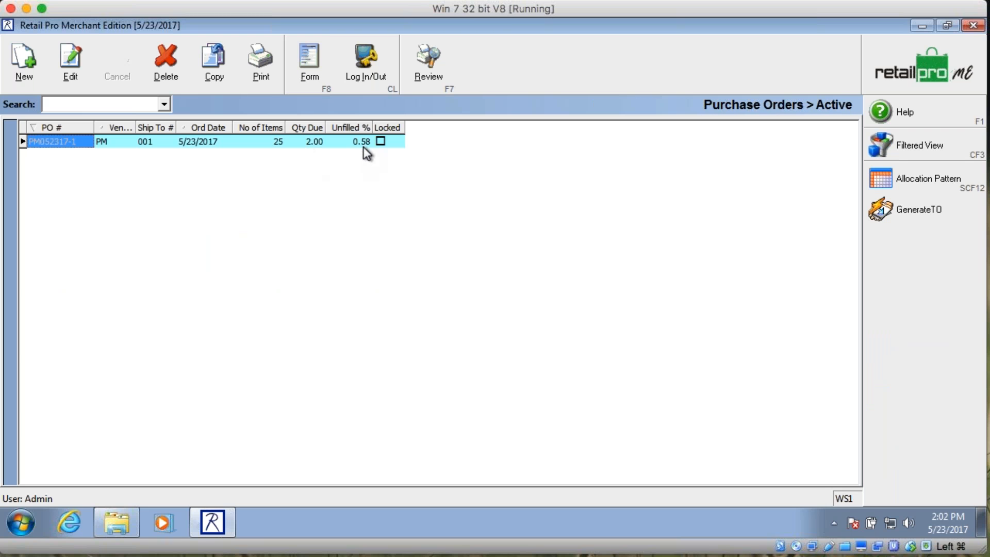
# Step: Point out the purchase order's unfilled percentage, locked flag, number of items and quantity due in the active list
pyautogui.click(363, 145)
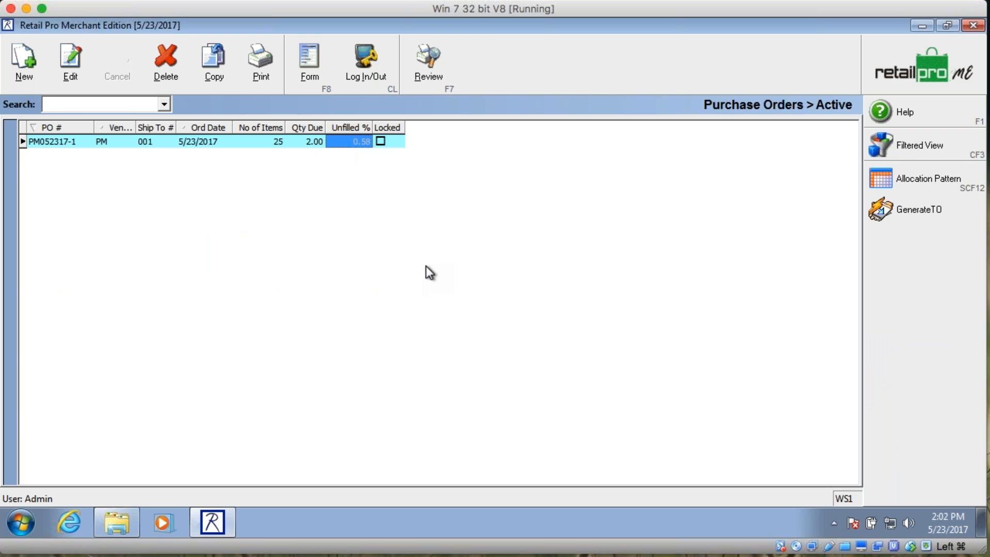
pyautogui.click(392, 141)
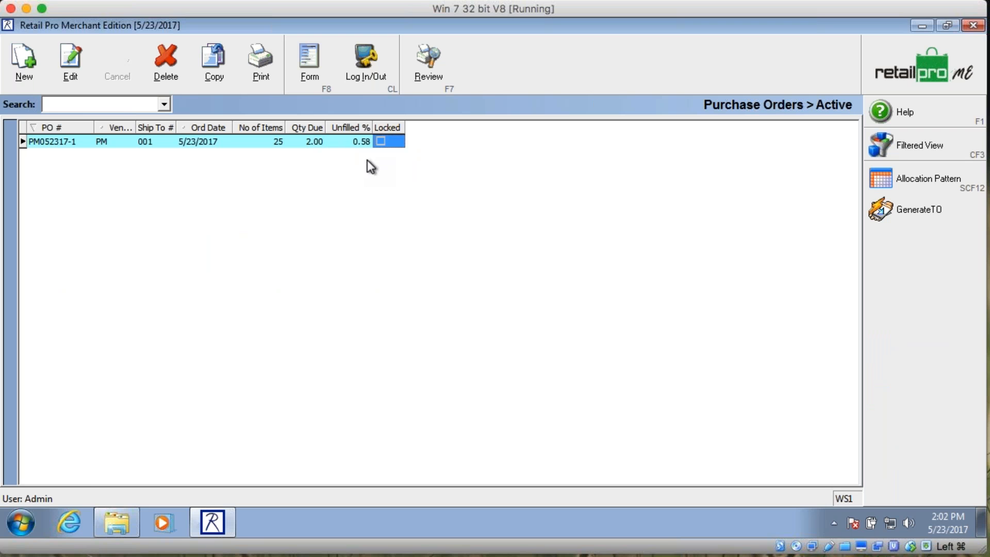
pyautogui.click(310, 142)
pyautogui.click(282, 141)
pyautogui.click(322, 143)
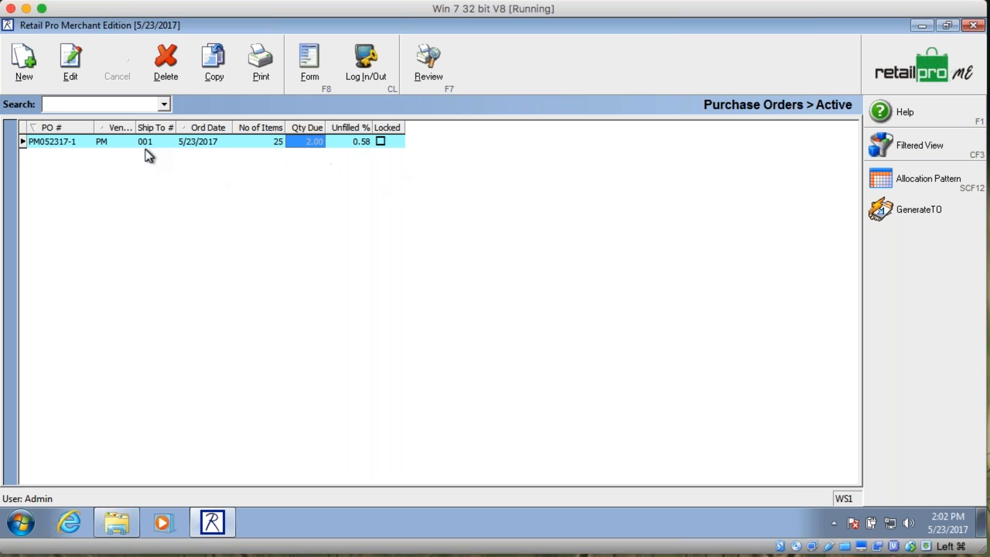
# Step: Delete the PM purchase order from the active list and choose to archive it
pyautogui.click(115, 145)
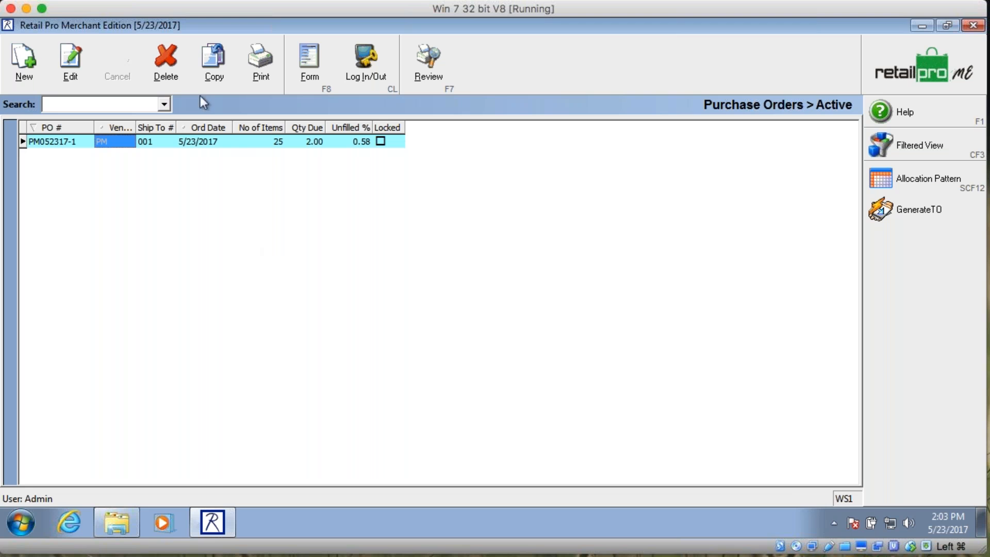
pyautogui.click(165, 61)
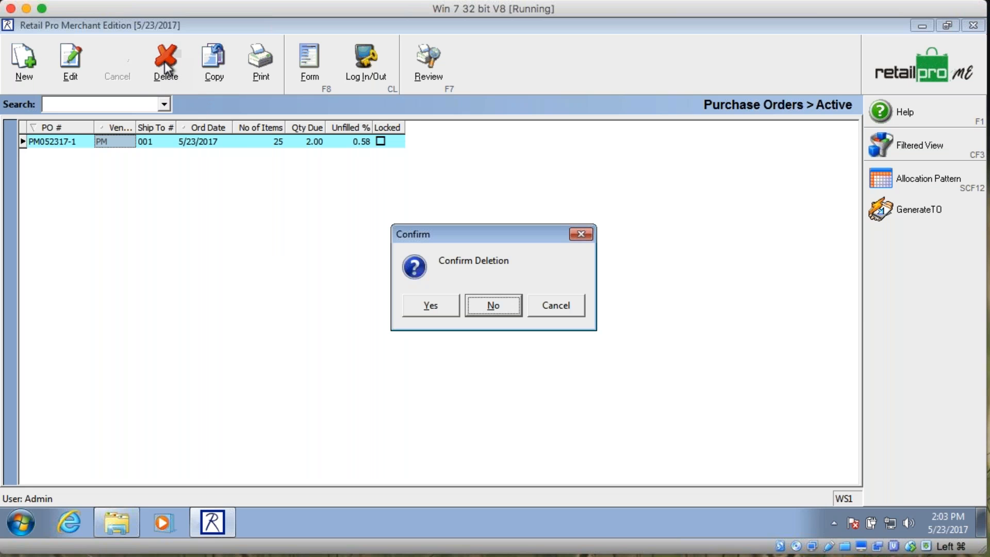
pyautogui.click(434, 311)
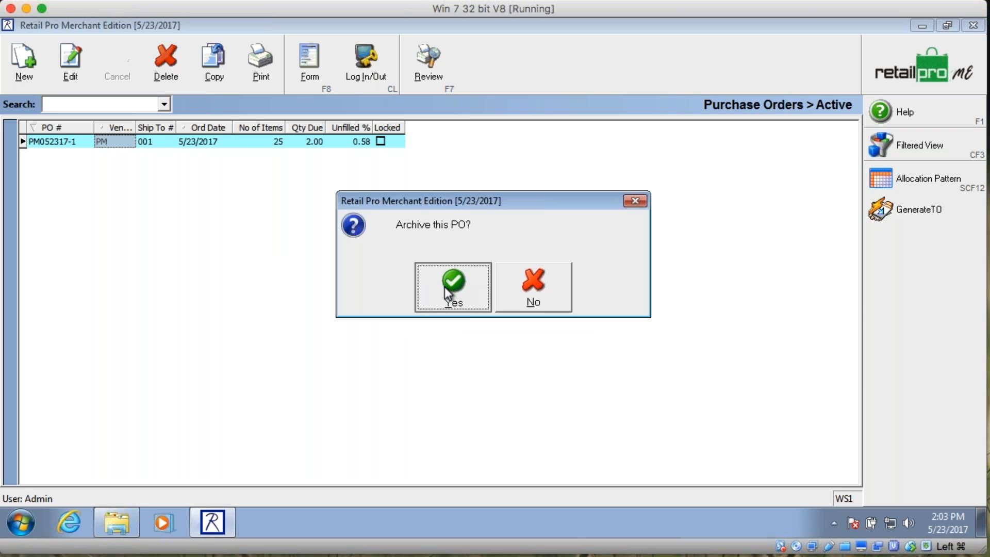
pyautogui.click(448, 293)
# Step: Open the archived purchase orders and restore the PM purchase order
pyautogui.click(911, 75)
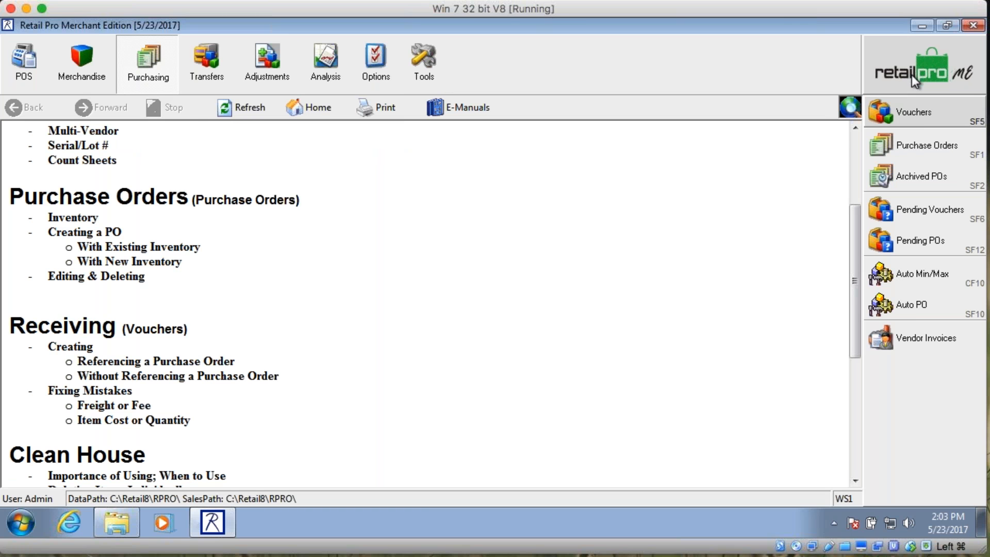
pyautogui.click(900, 180)
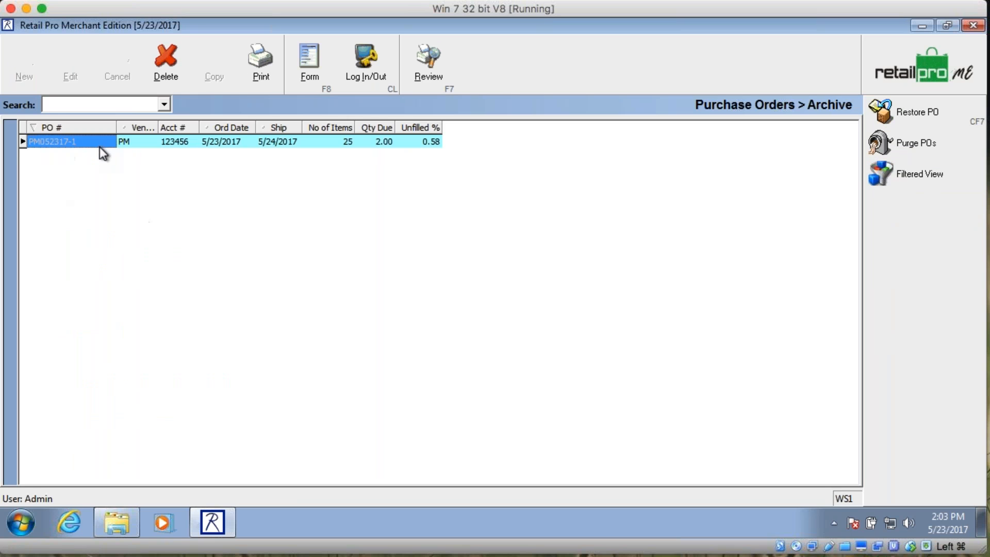
pyautogui.click(923, 112)
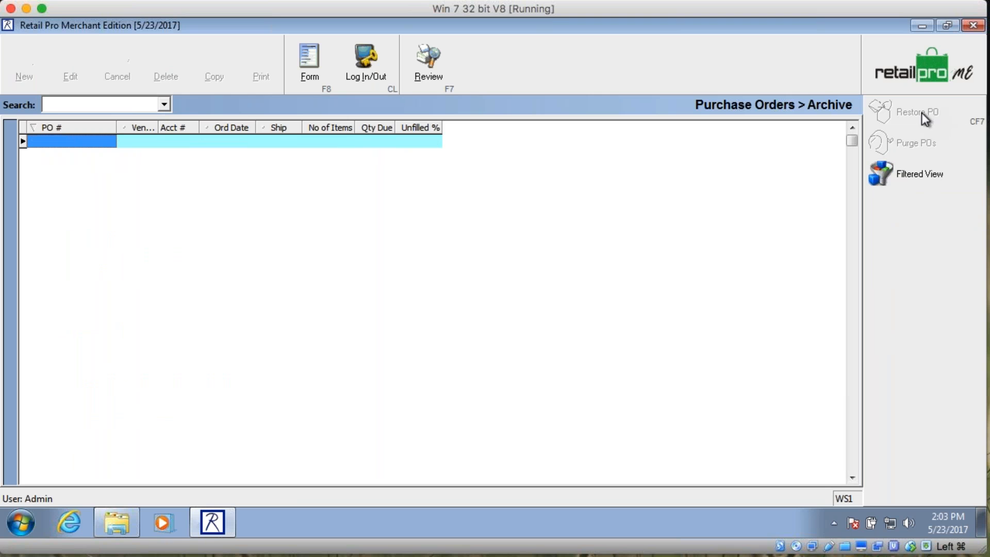
# Step: Check the active purchase orders for the restored PM order and return to the Purchasing home page
pyautogui.click(914, 69)
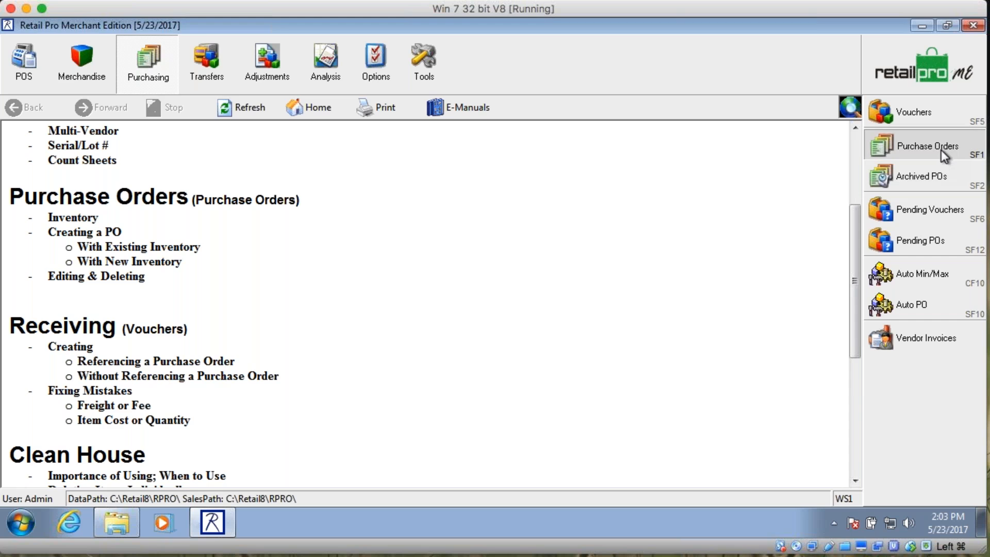
pyautogui.click(884, 150)
pyautogui.click(169, 141)
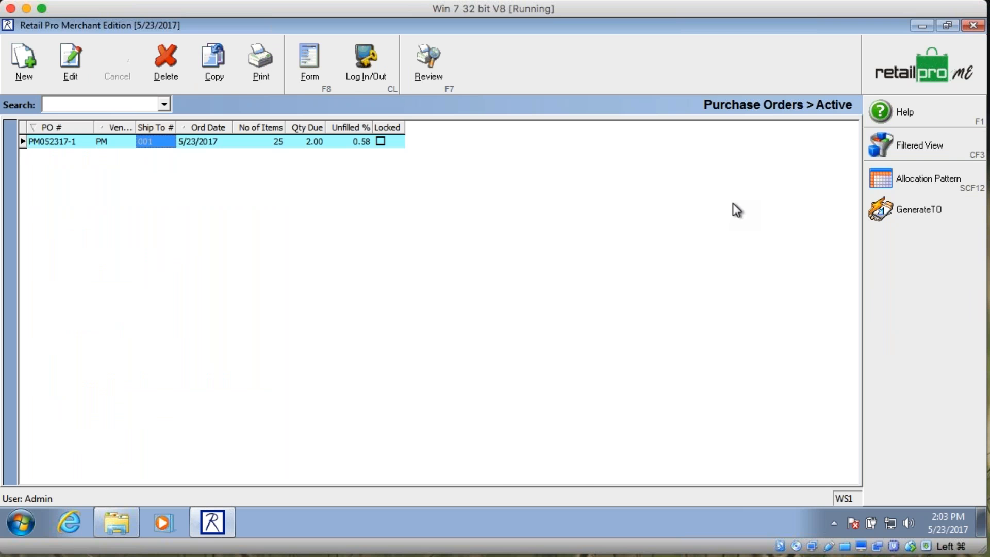
pyautogui.click(903, 76)
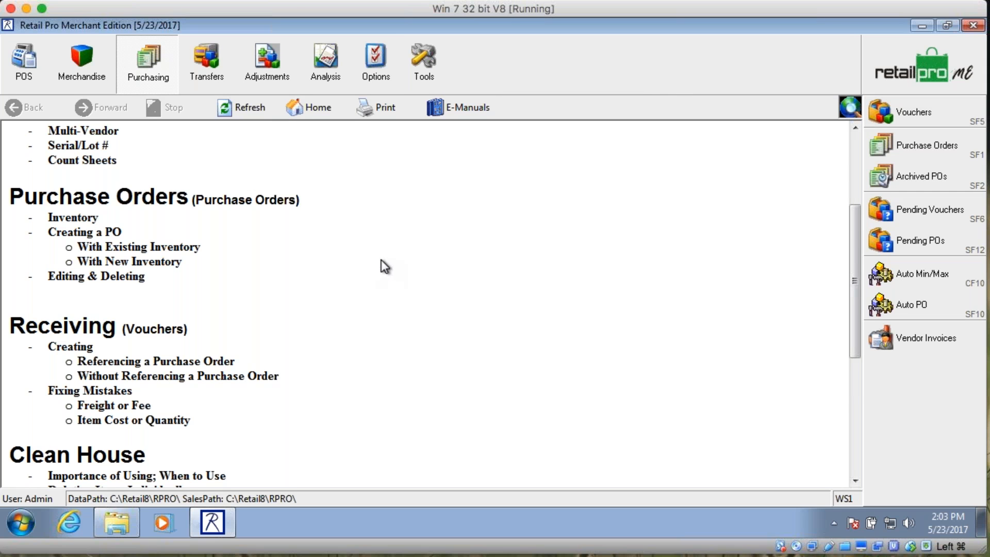
# Step: Highlight the Receiving outline topics on creating vouchers with and without referencing a purchase order
pyautogui.scroll(-3, 380, 261)
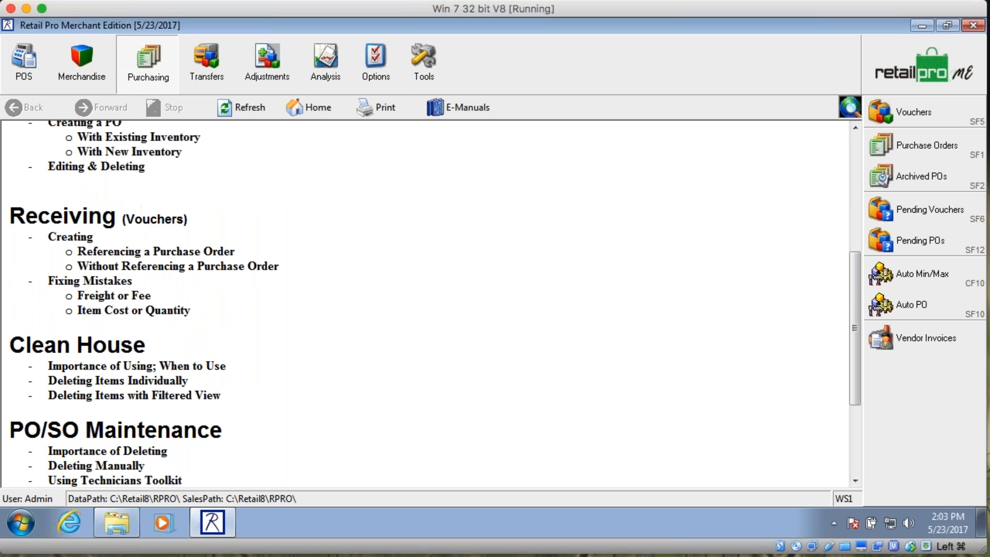
pyautogui.moveTo(77, 252); pyautogui.dragTo(307, 260)
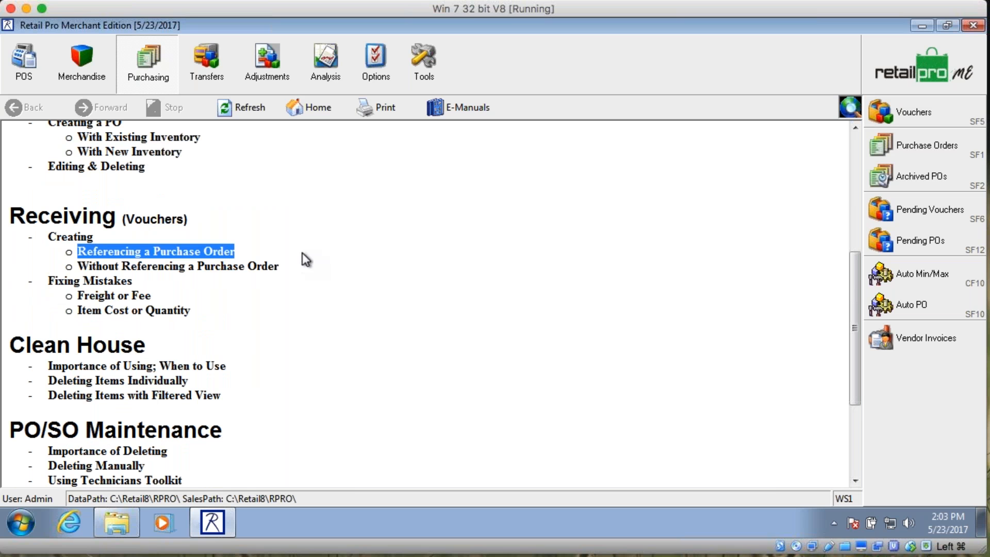
pyautogui.moveTo(78, 267); pyautogui.dragTo(284, 269)
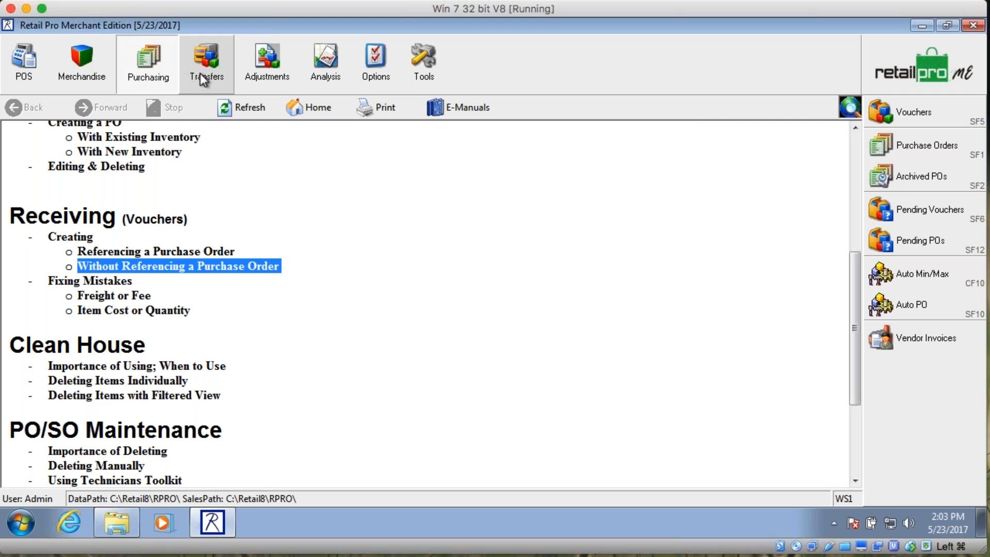
# Step: Start a new receiving voucher for vendor code PM, leaving the purchase order number blank
pyautogui.click(923, 113)
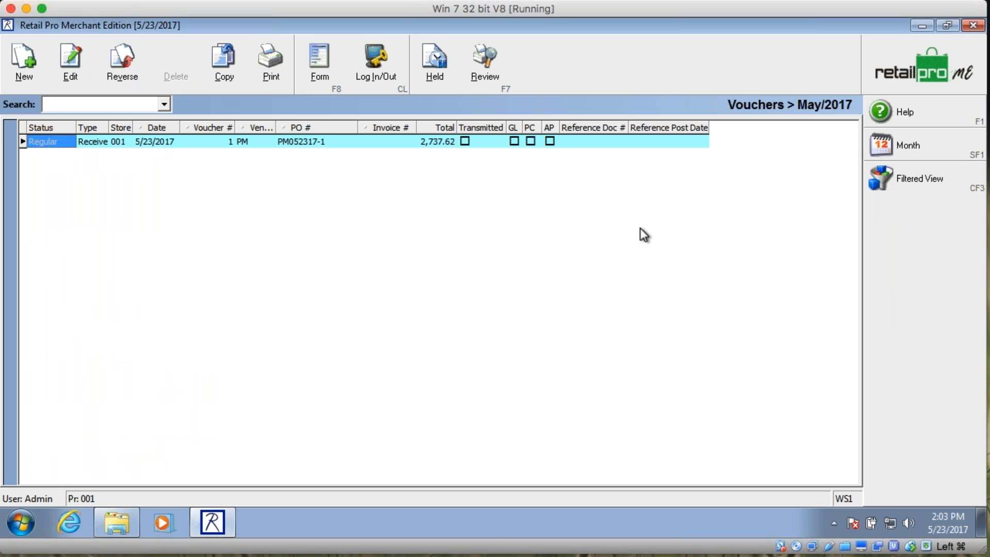
pyautogui.click(23, 59)
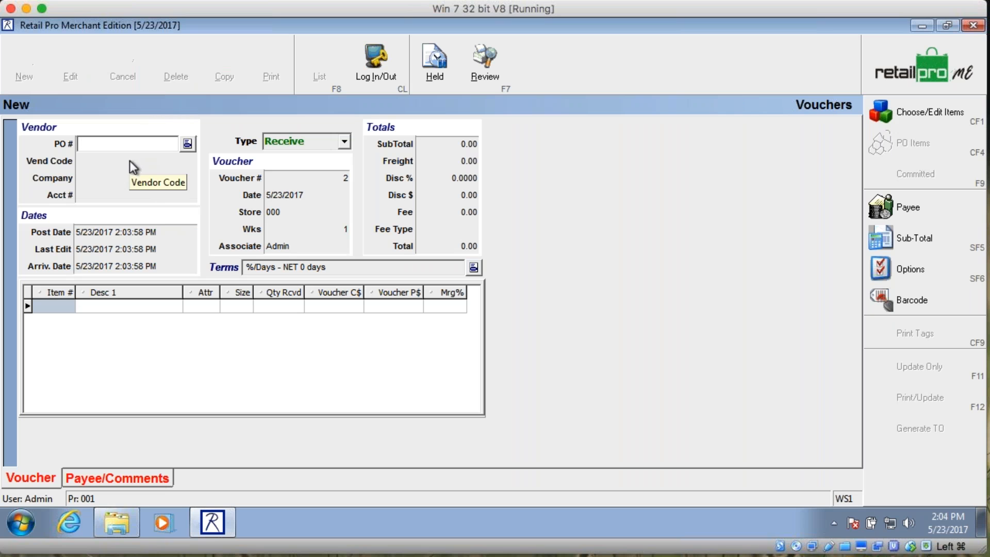
pyautogui.press('Tab')
pyautogui.write('pm')
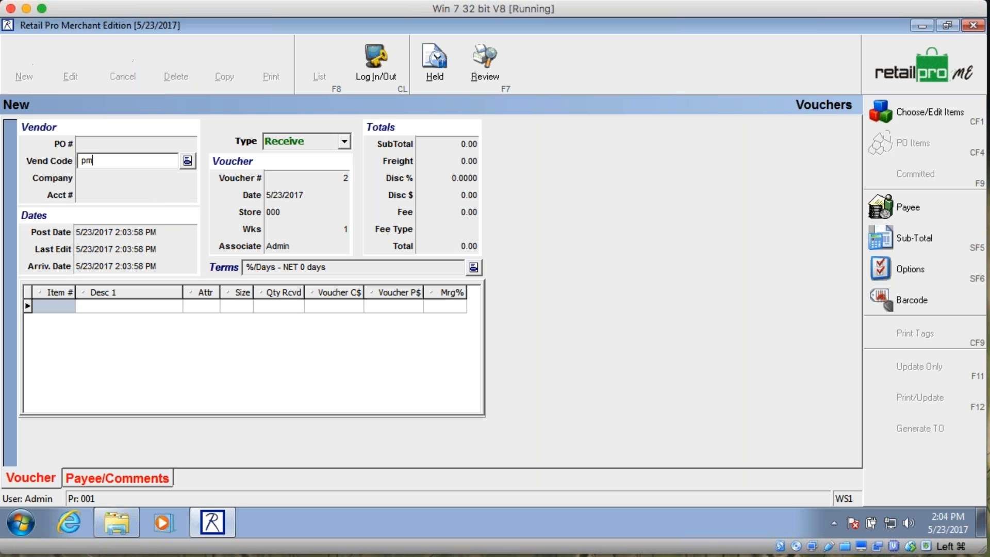
pyautogui.press('Tab')
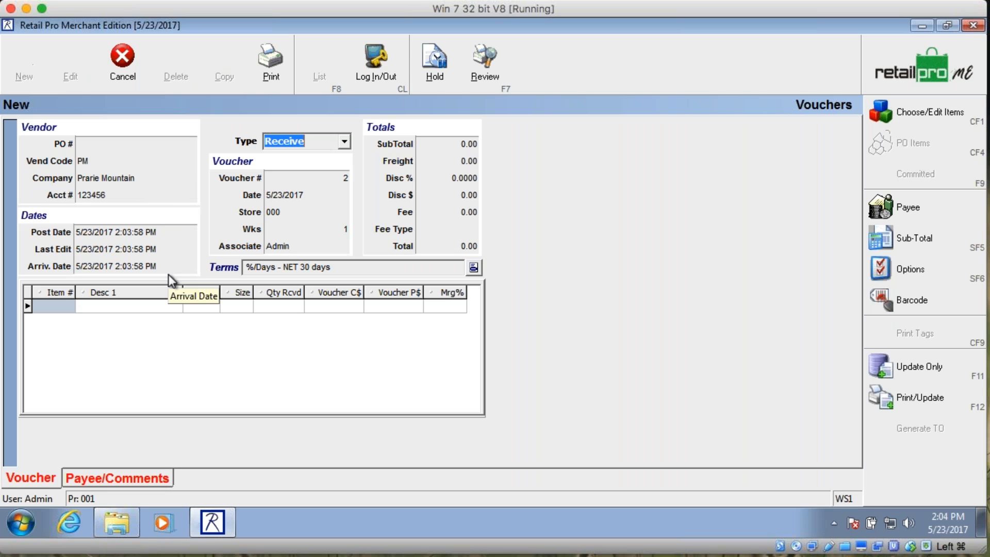
# Step: View the voucher's inventory filtered to vendor PM's items and leave the list without choosing any
pyautogui.click(908, 111)
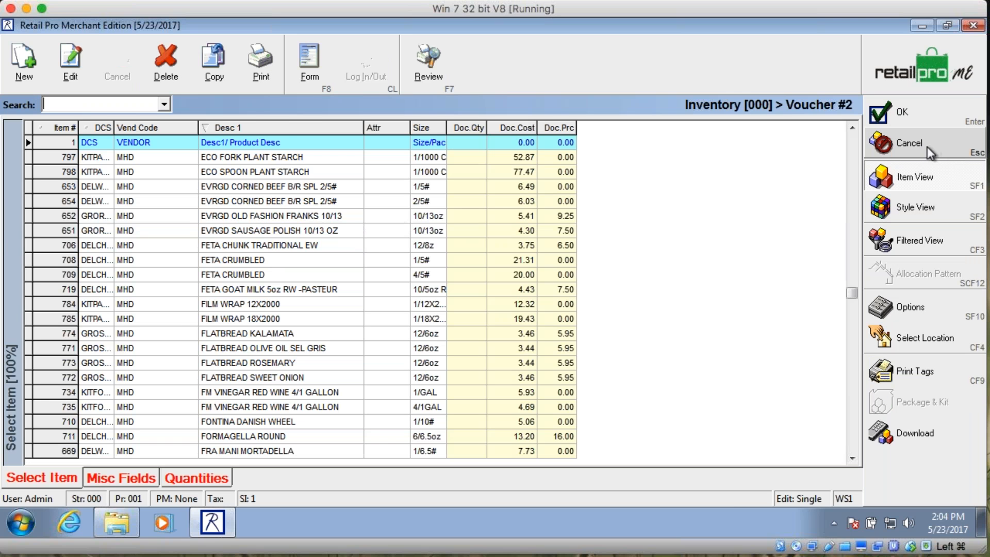
pyautogui.click(918, 236)
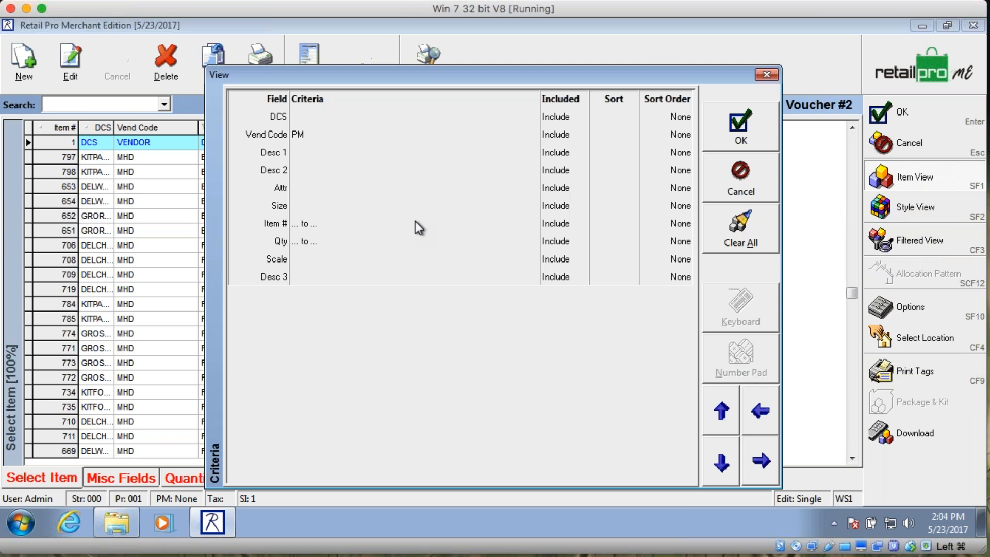
pyautogui.click(748, 138)
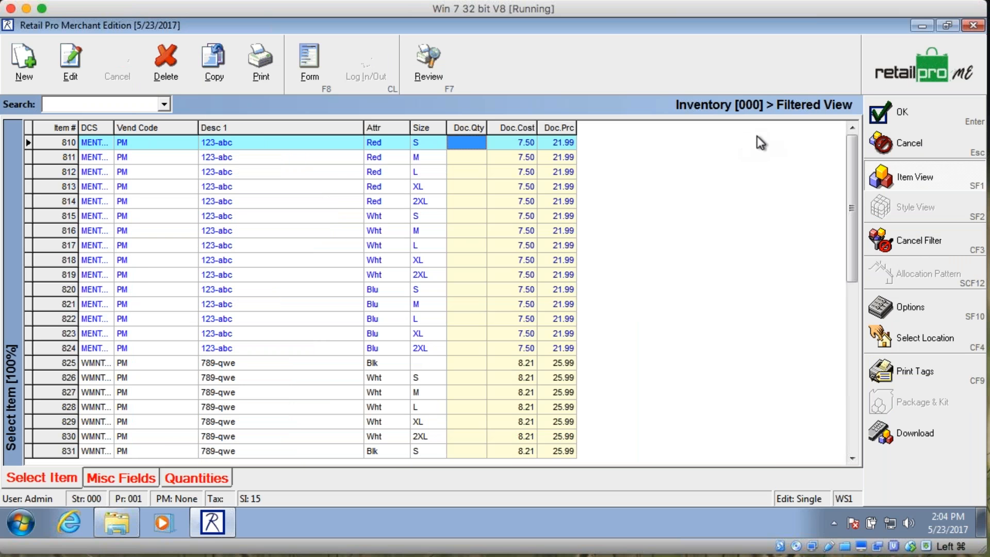
pyautogui.click(884, 144)
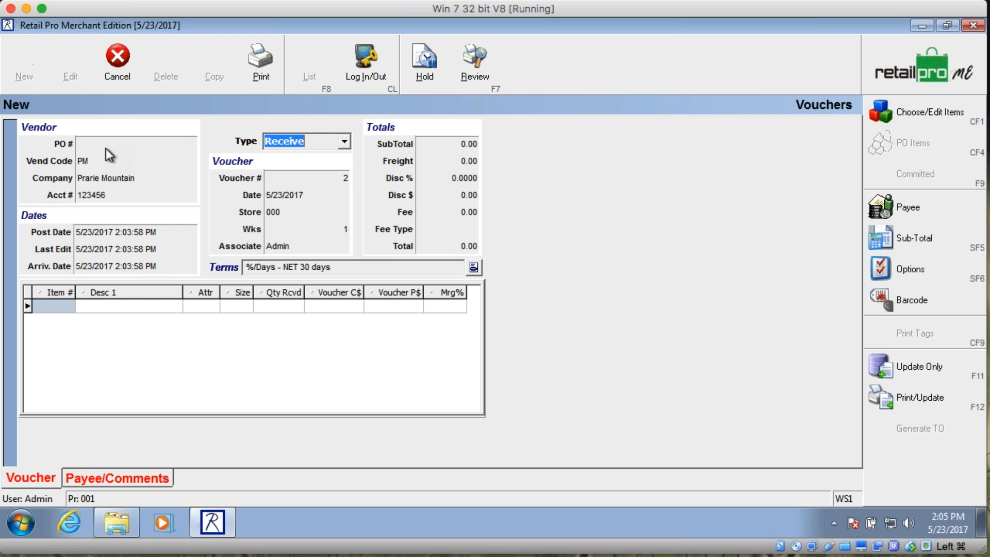
# Step: Point out the voucher's item number entry line and discard the unsaved voucher
pyautogui.click(57, 307)
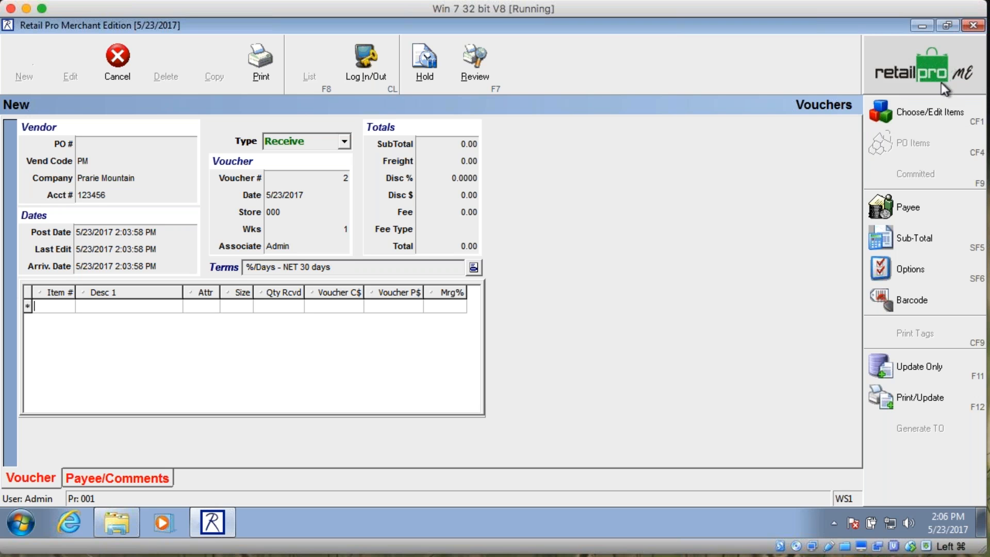
pyautogui.press('Escape')
pyautogui.click(402, 287)
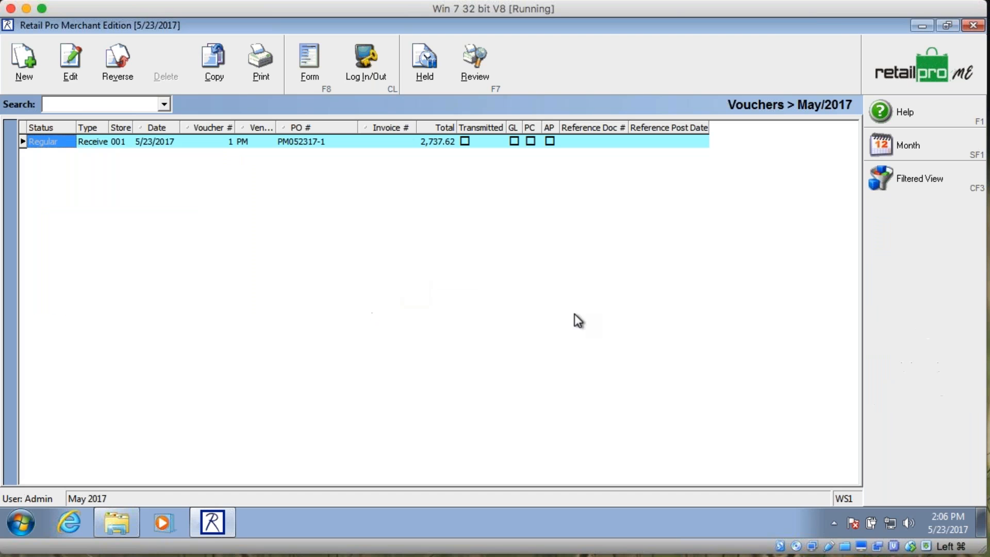
# Step: Return to the Purchasing home page and highlight the outline's Fixing Mistakes heading and its Item Cost or Quantity topic
pyautogui.click(903, 60)
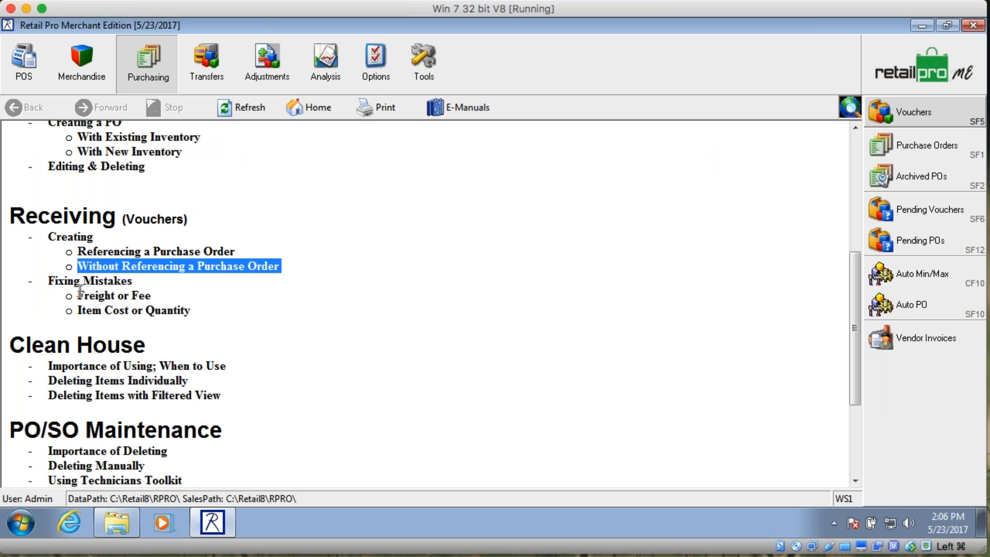
pyautogui.moveTo(48, 281); pyautogui.dragTo(159, 282)
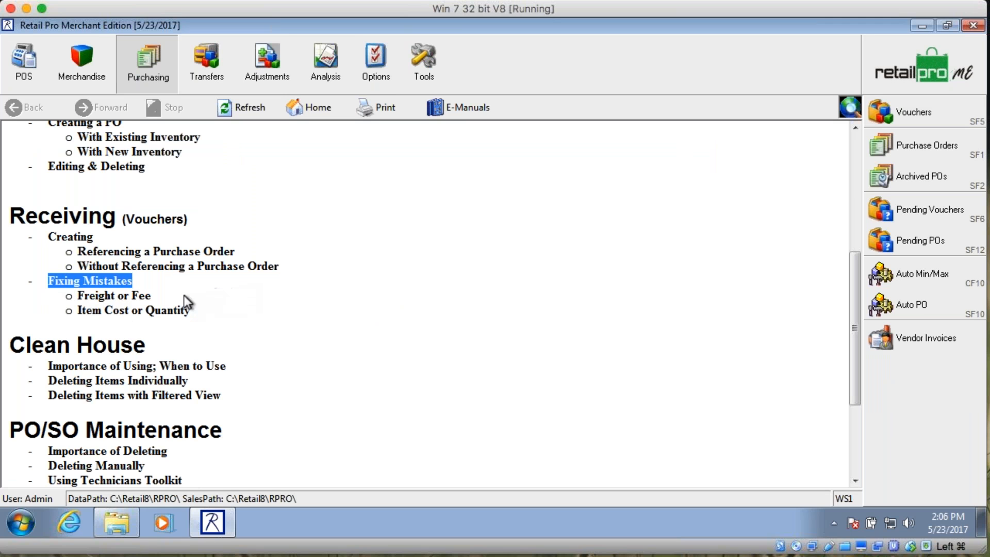
pyautogui.moveTo(95, 295); pyautogui.dragTo(191, 310)
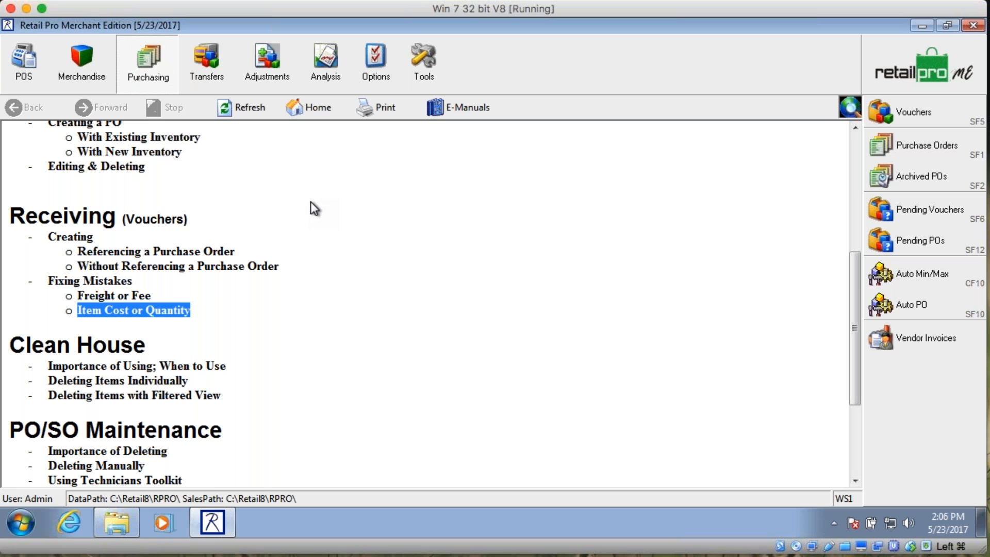
# Step: Open the May 2017 vouchers and show the receiving voucher for PM052317-1 in form view
pyautogui.click(911, 115)
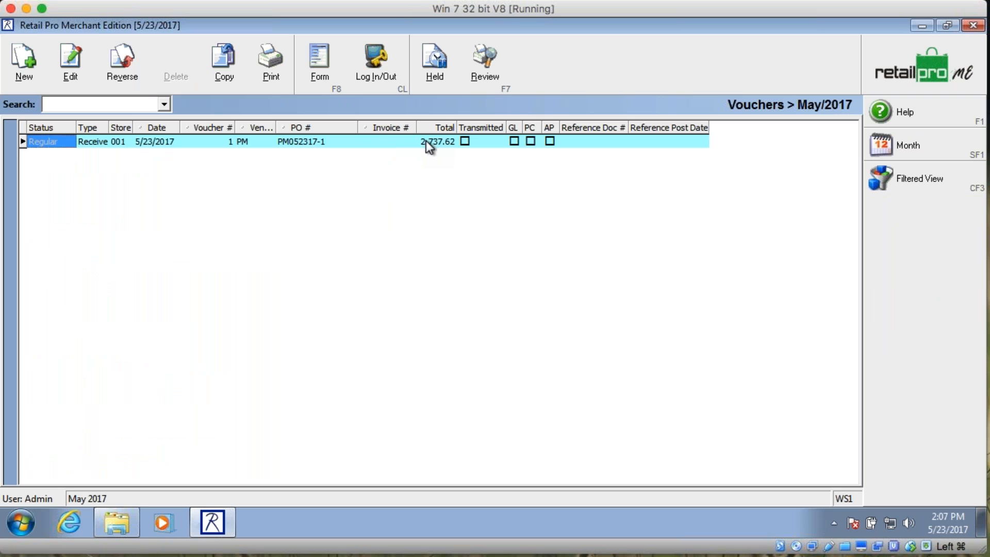
pyautogui.click(298, 139)
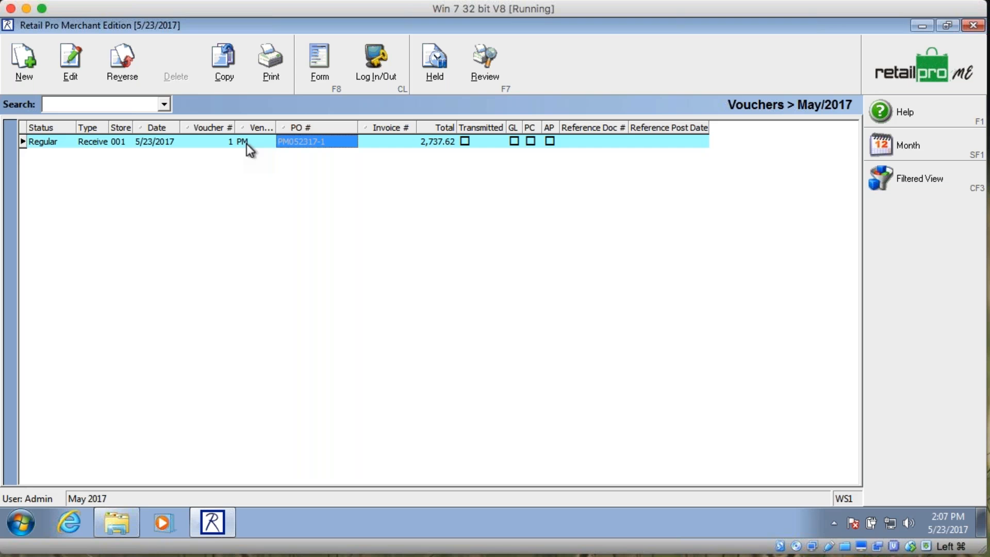
pyautogui.click(321, 72)
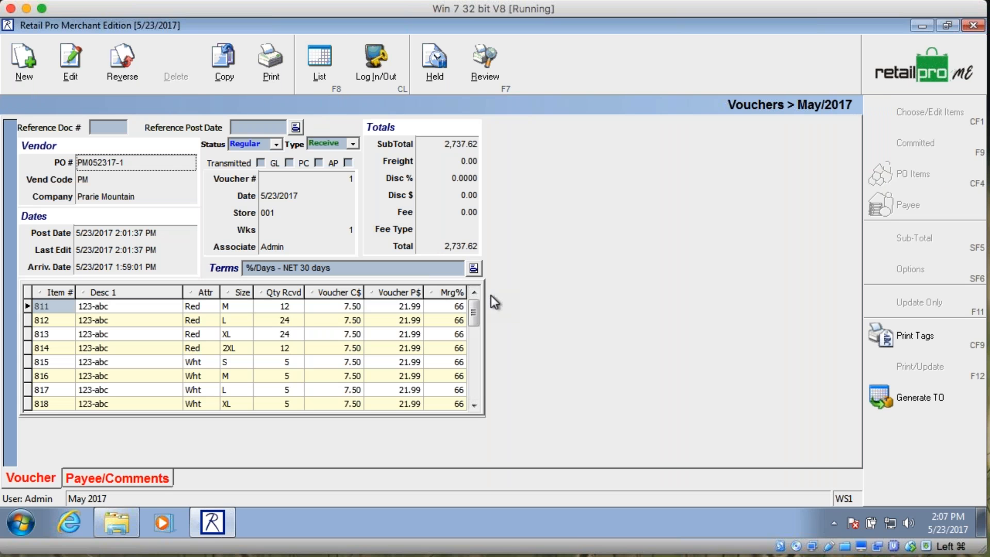
# Step: Examine the voucher's subtotal against the received quantity and cost of item 811
pyautogui.click(464, 145)
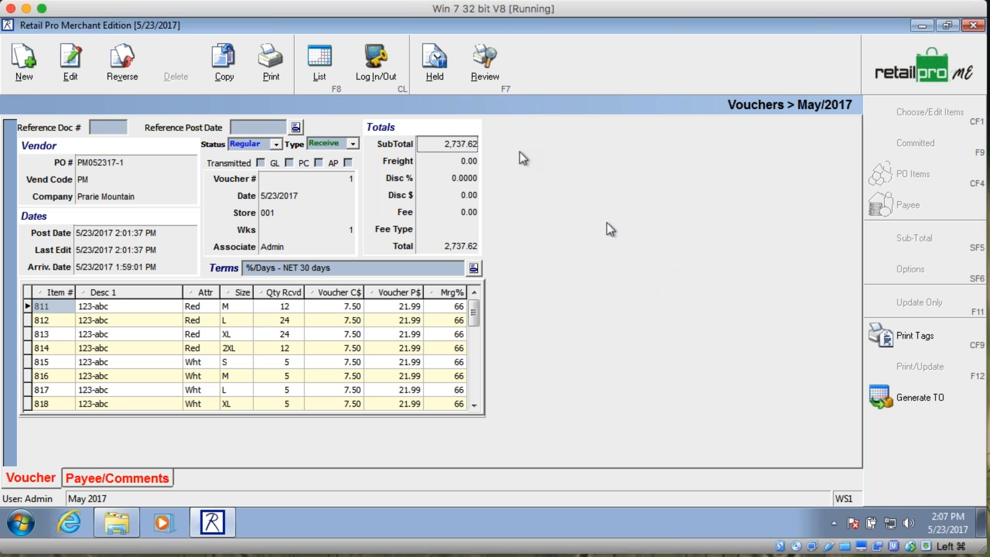
pyautogui.click(290, 305)
pyautogui.click(335, 306)
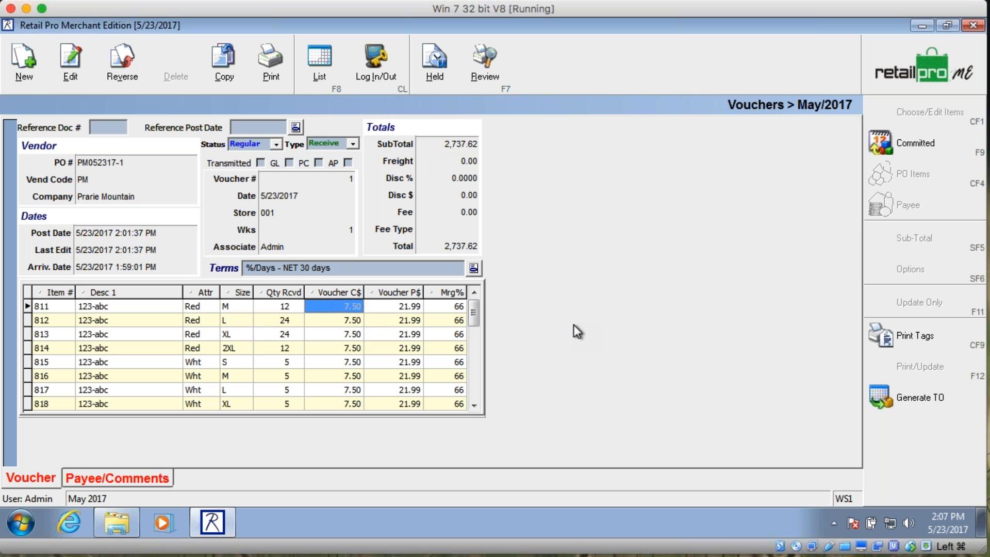
pyautogui.click(463, 145)
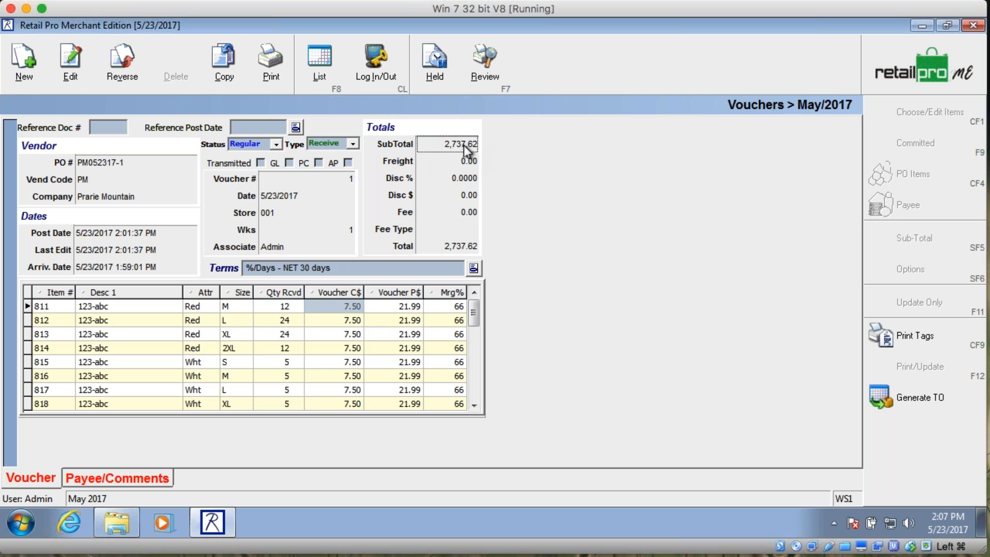
pyautogui.click(281, 306)
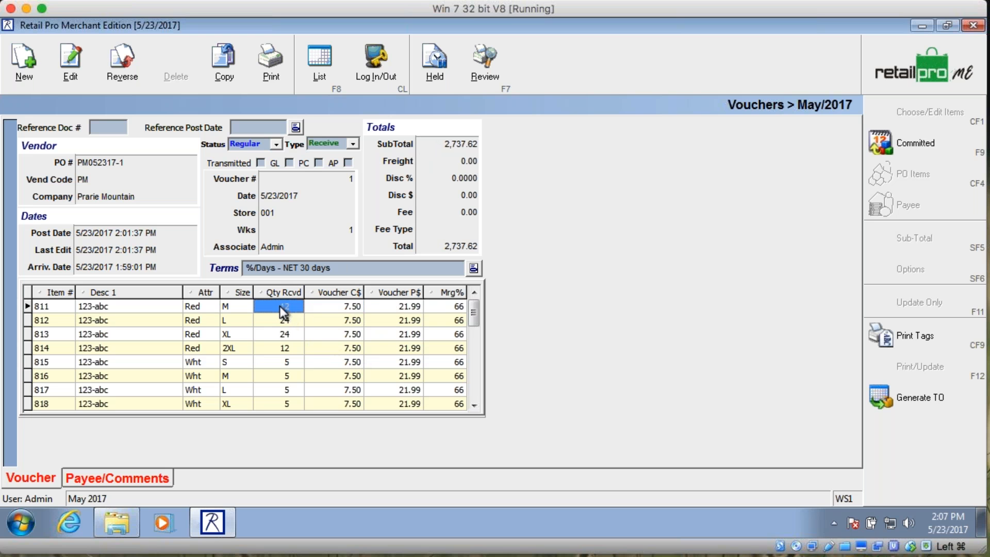
pyautogui.click(342, 305)
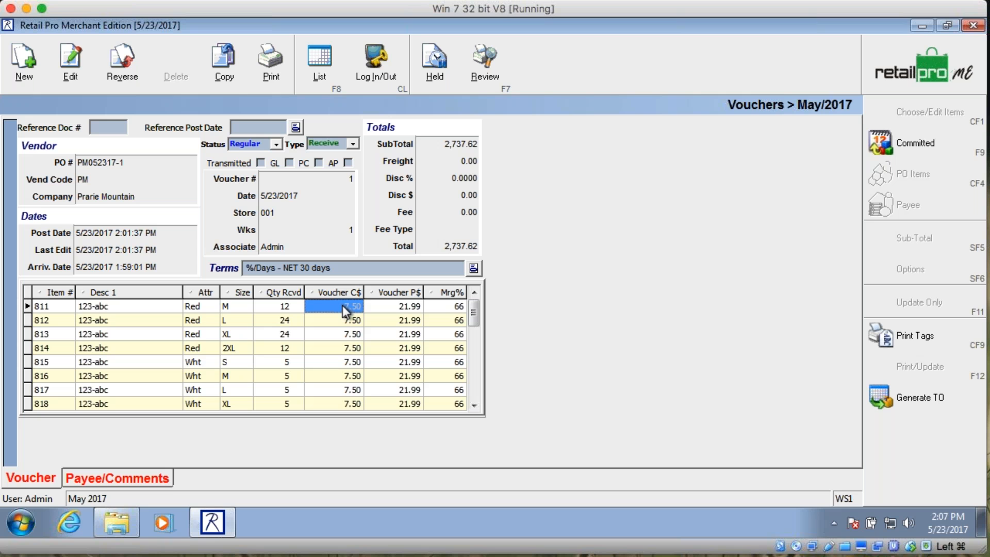
# Step: Try to edit the voucher by setting the cost of item 811 to 7.52 and saving it
pyautogui.click(67, 73)
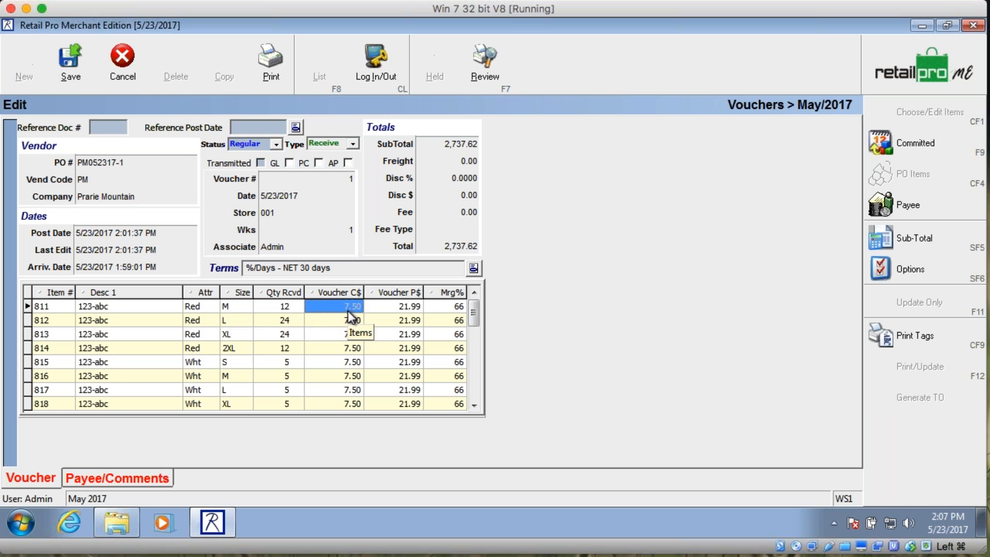
pyautogui.click(347, 309)
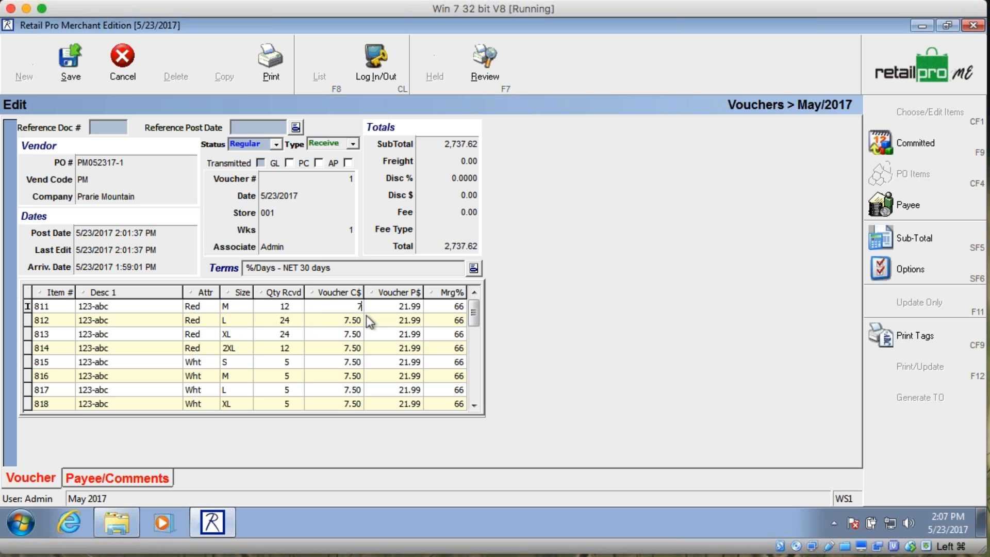
pyautogui.write('7.52')
pyautogui.press('Tab')
pyautogui.click(82, 72)
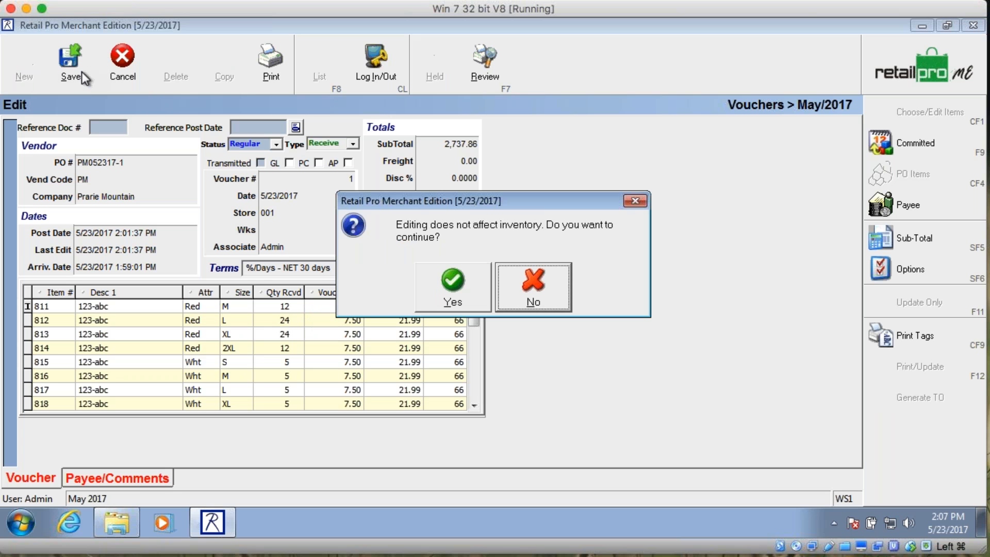
pyautogui.moveTo(526, 204); pyautogui.dragTo(391, 194)
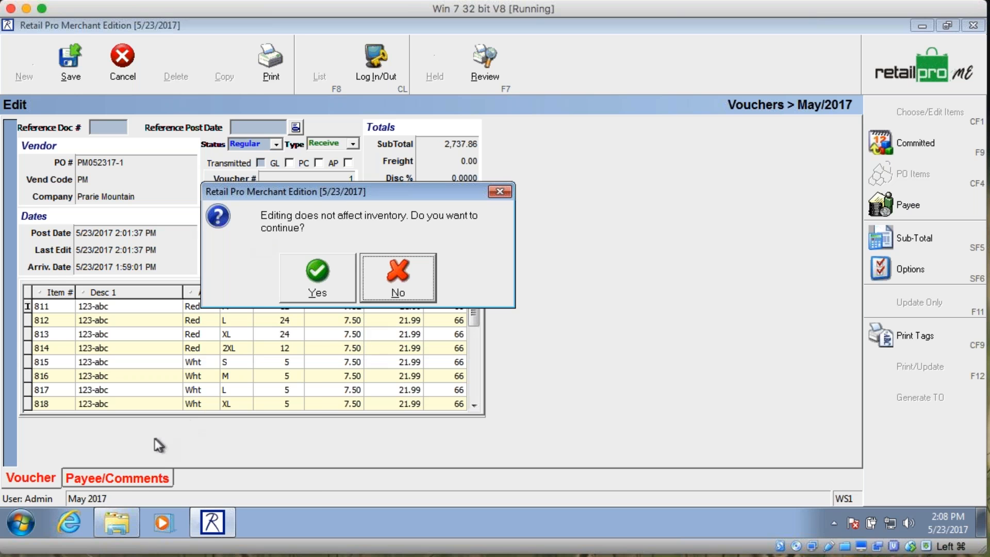
# Step: Open Paint and draw a box labelled V with an arrow leading away from its side
pyautogui.click(25, 524)
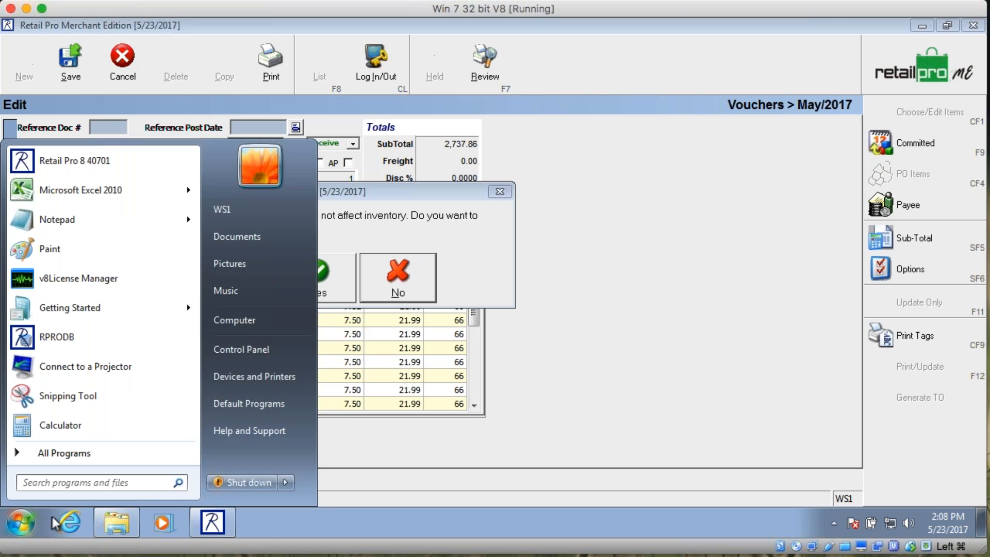
pyautogui.click(76, 246)
pyautogui.moveTo(149, 172)
pyautogui.mouseDown()
pyautogui.moveTo(77, 172)
pyautogui.moveTo(97, 249)
pyautogui.moveTo(183, 170)
pyautogui.moveTo(130, 171)
pyautogui.moveTo(139, 148)
pyautogui.mouseUp()
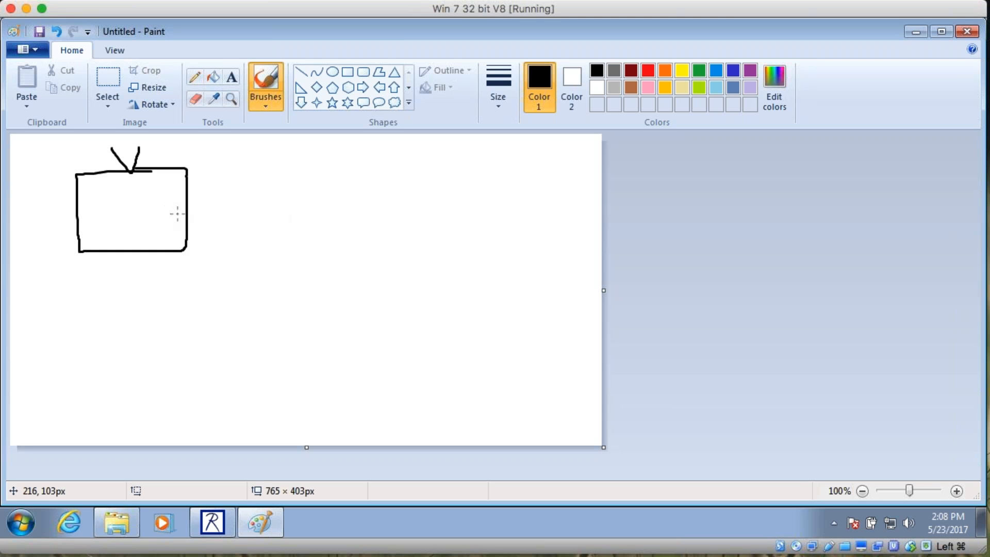
pyautogui.moveTo(185, 211)
pyautogui.mouseDown()
pyautogui.moveTo(216, 211)
pyautogui.moveTo(231, 227)
pyautogui.mouseUp()
# Step: Draw a tall column beyond the arrow with short item lines inside and the letters QC beside the first line
pyautogui.moveTo(269, 165); pyautogui.dragTo(270, 430)
pyautogui.moveTo(275, 162)
pyautogui.mouseDown()
pyautogui.moveTo(375, 158)
pyautogui.moveTo(368, 431)
pyautogui.mouseUp()
pyautogui.moveTo(280, 188); pyautogui.dragTo(333, 188)
pyautogui.moveTo(296, 257); pyautogui.dragTo(329, 257)
pyautogui.moveTo(299, 320)
pyautogui.mouseDown()
pyautogui.moveTo(324, 322)
pyautogui.moveTo(331, 352)
pyautogui.mouseUp()
pyautogui.moveTo(299, 381); pyautogui.dragTo(330, 381)
pyautogui.moveTo(344, 187); pyautogui.dragTo(360, 198)
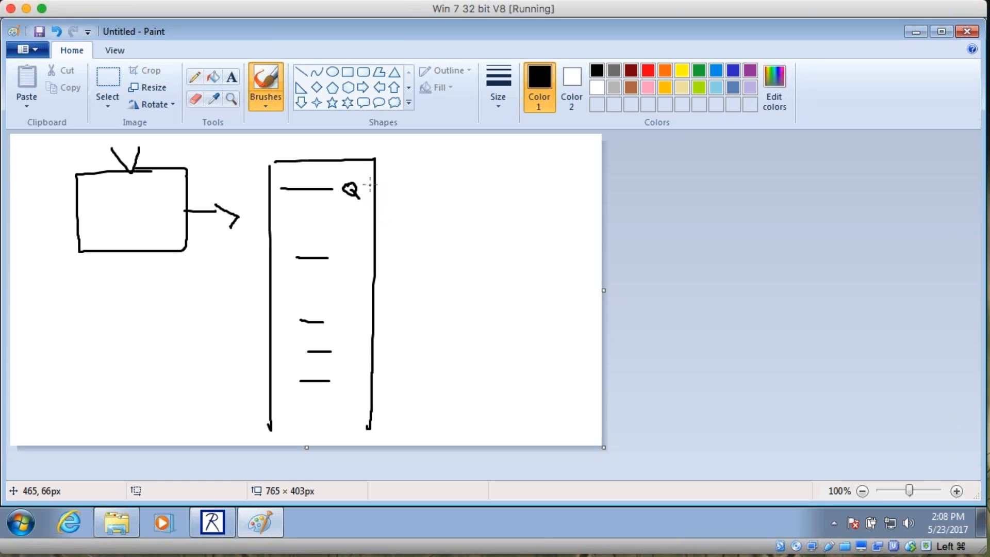
pyautogui.moveTo(370, 181); pyautogui.dragTo(371, 196)
# Step: Write 10×10 in the V box and 10 and 8 in the column, and draw a dividing line across the column
pyautogui.moveTo(128, 201)
pyautogui.mouseDown()
pyautogui.moveTo(128, 221)
pyautogui.moveTo(146, 202)
pyautogui.moveTo(87, 210)
pyautogui.moveTo(110, 210)
pyautogui.mouseUp()
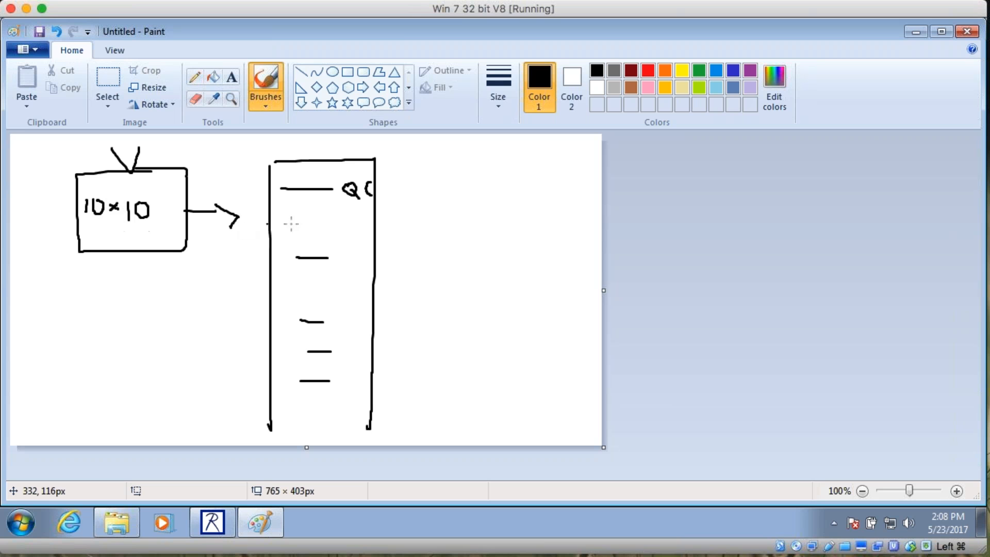
pyautogui.moveTo(316, 240)
pyautogui.mouseDown()
pyautogui.moveTo(354, 247)
pyautogui.moveTo(358, 238)
pyautogui.mouseUp()
pyautogui.moveTo(248, 217); pyautogui.dragTo(392, 220)
# Step: Draw a square box beside the column and label it FV above
pyautogui.moveTo(446, 165); pyautogui.dragTo(446, 227)
pyautogui.moveTo(447, 165)
pyautogui.mouseDown()
pyautogui.moveTo(546, 166)
pyautogui.moveTo(471, 276)
pyautogui.moveTo(447, 246)
pyautogui.moveTo(446, 220)
pyautogui.mouseUp()
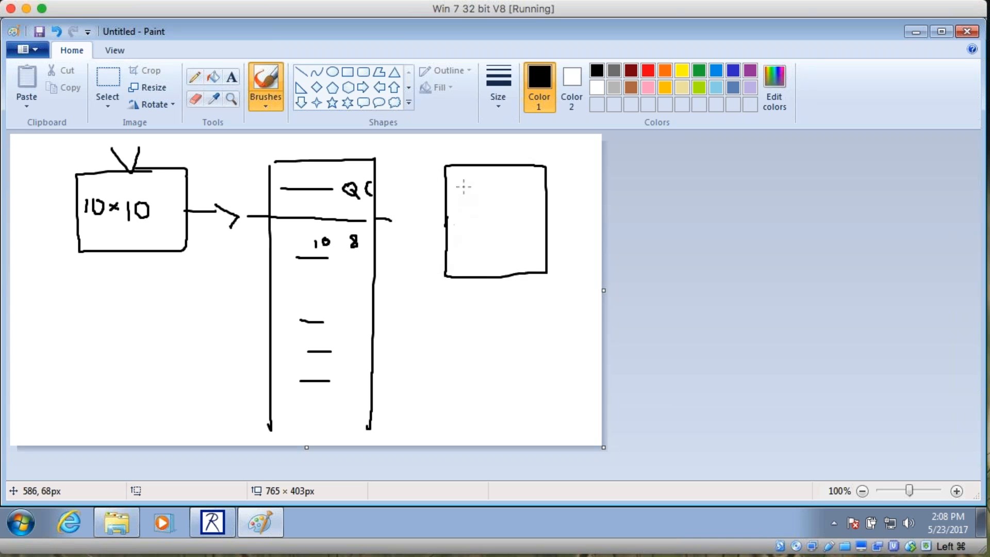
pyautogui.moveTo(469, 145)
pyautogui.mouseDown()
pyautogui.moveTo(470, 160)
pyautogui.moveTo(479, 144)
pyautogui.moveTo(501, 158)
pyautogui.mouseUp()
pyautogui.moveTo(510, 142); pyautogui.dragTo(500, 158)
# Step: Circle the 8 and the second 10, note OC and 10 beside the column, and sketch a small box containing S
pyautogui.moveTo(366, 235)
pyautogui.mouseDown()
pyautogui.moveTo(351, 236)
pyautogui.moveTo(356, 254)
pyautogui.moveTo(365, 238)
pyautogui.mouseUp()
pyautogui.moveTo(150, 197)
pyautogui.mouseDown()
pyautogui.moveTo(110, 221)
pyautogui.moveTo(162, 200)
pyautogui.mouseUp()
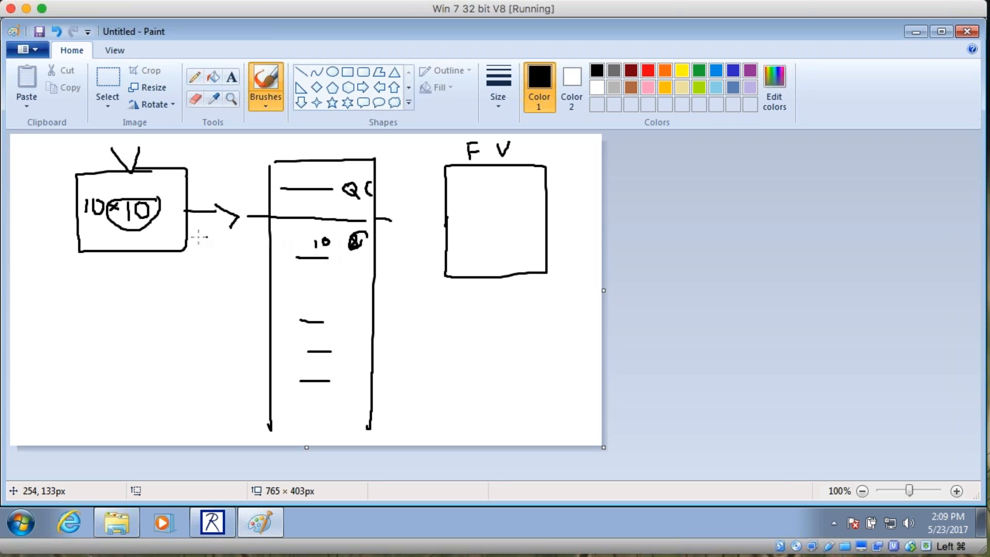
pyautogui.moveTo(174, 203)
pyautogui.mouseDown()
pyautogui.moveTo(125, 197)
pyautogui.moveTo(156, 221)
pyautogui.mouseUp()
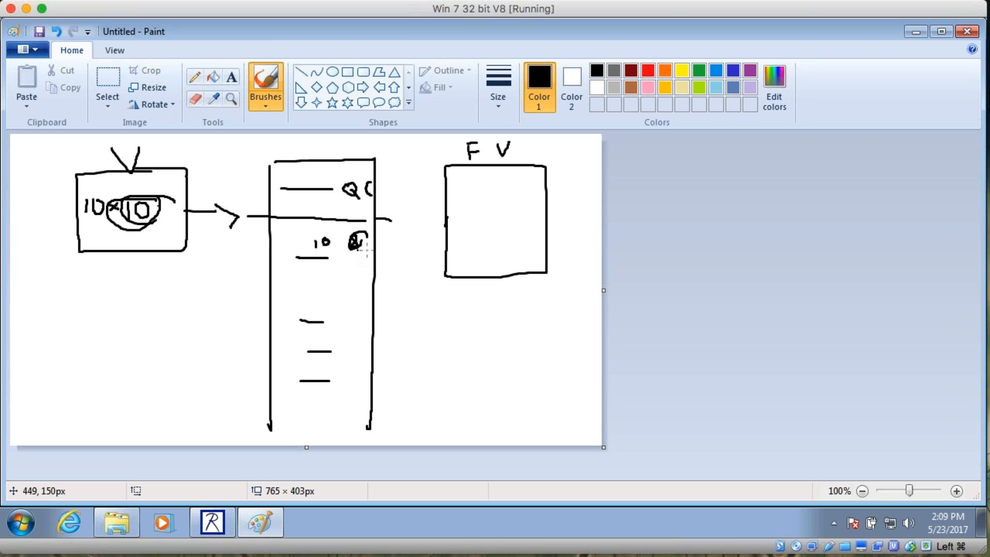
pyautogui.moveTo(389, 235)
pyautogui.mouseDown()
pyautogui.moveTo(384, 244)
pyautogui.moveTo(403, 240)
pyautogui.moveTo(390, 260)
pyautogui.moveTo(400, 251)
pyautogui.moveTo(404, 264)
pyautogui.mouseUp()
pyautogui.moveTo(497, 325)
pyautogui.mouseDown()
pyautogui.moveTo(503, 341)
pyautogui.moveTo(535, 310)
pyautogui.moveTo(515, 347)
pyautogui.moveTo(514, 331)
pyautogui.mouseUp()
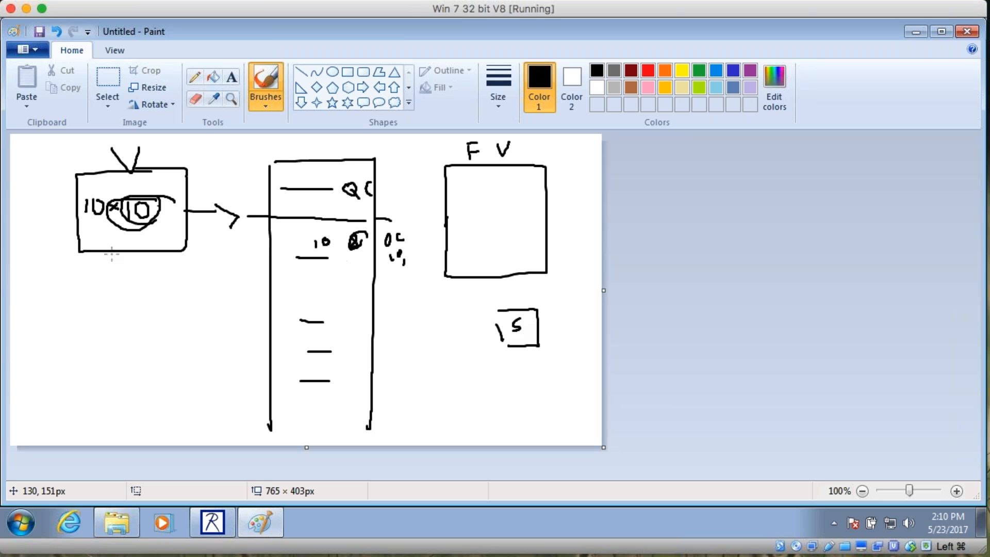
# Step: Widen the canvas to 1014 × 403 px and add a box labelled I with a ≠ sign between it and the FV box
pyautogui.moveTo(590, 168)
pyautogui.mouseDown()
pyautogui.moveTo(568, 169)
pyautogui.moveTo(569, 272)
pyautogui.moveTo(797, 289)
pyautogui.mouseUp()
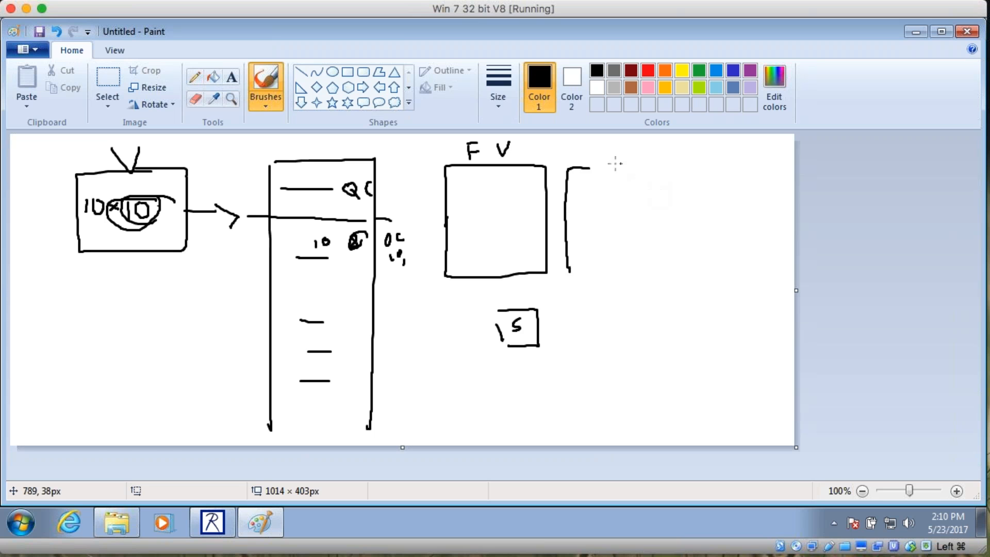
pyautogui.moveTo(588, 167)
pyautogui.mouseDown()
pyautogui.moveTo(658, 168)
pyautogui.moveTo(660, 253)
pyautogui.moveTo(570, 258)
pyautogui.mouseUp()
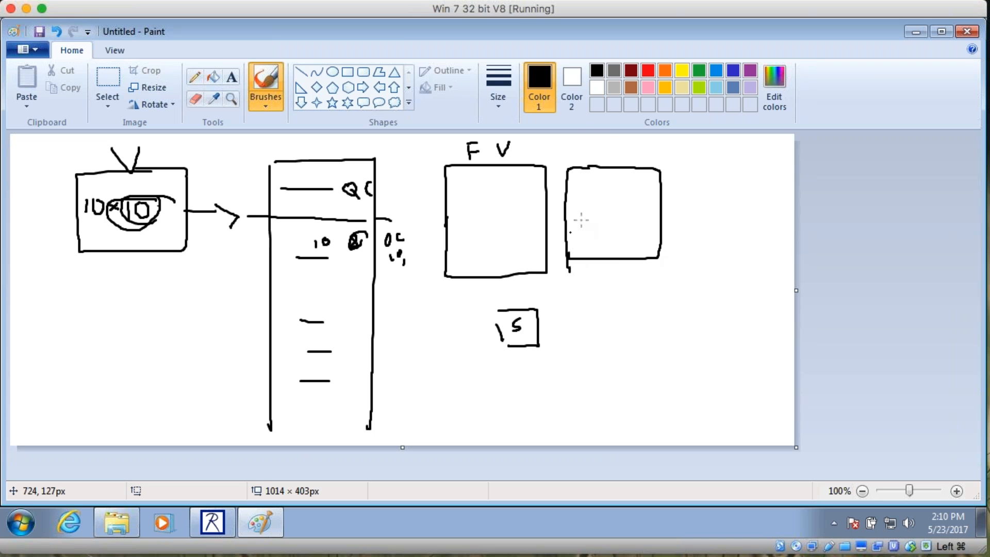
pyautogui.moveTo(598, 139)
pyautogui.mouseDown()
pyautogui.moveTo(599, 159)
pyautogui.moveTo(601, 139)
pyautogui.moveTo(607, 150)
pyautogui.mouseUp()
pyautogui.moveTo(549, 200)
pyautogui.mouseDown()
pyautogui.moveTo(562, 200)
pyautogui.moveTo(551, 217)
pyautogui.mouseUp()
# Step: Cross out the FV box and draw arrows from it back to the V box and from the V box to the column
pyautogui.moveTo(451, 183); pyautogui.dragTo(540, 279)
pyautogui.moveTo(518, 182); pyautogui.dragTo(443, 269)
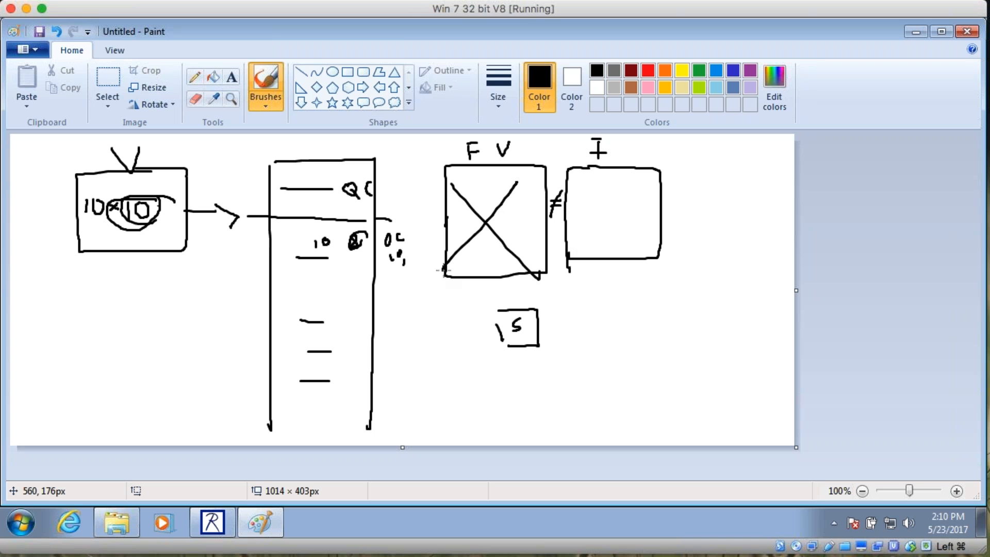
pyautogui.moveTo(475, 211)
pyautogui.mouseDown()
pyautogui.moveTo(467, 164)
pyautogui.moveTo(258, 139)
pyautogui.moveTo(153, 165)
pyautogui.moveTo(172, 160)
pyautogui.mouseUp()
pyautogui.moveTo(144, 255); pyautogui.dragTo(224, 276)
pyautogui.moveTo(219, 265); pyautogui.dragTo(256, 278)
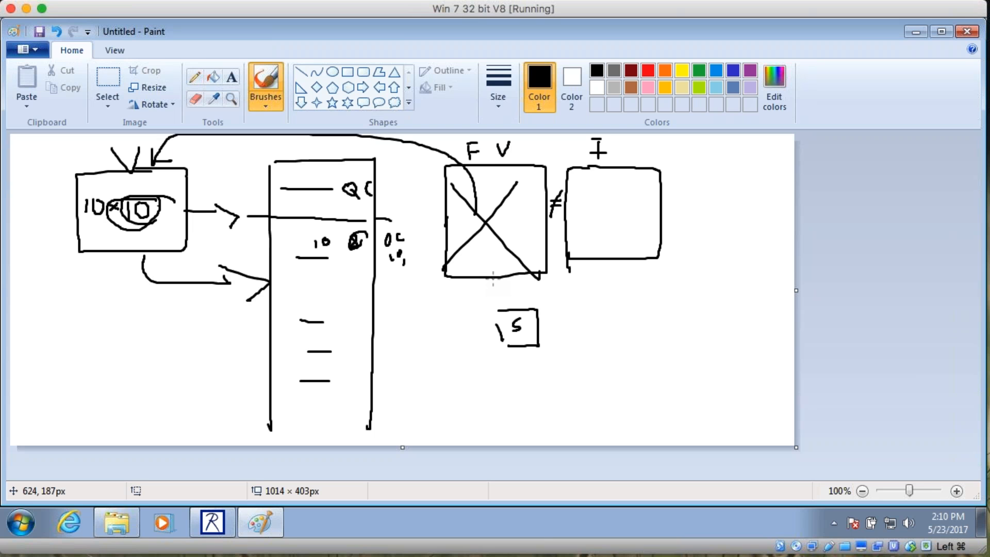
# Step: Circle the arrow beside the V box and trace a second pair of arrows along the FV-to-V-to-column path
pyautogui.moveTo(200, 189)
pyautogui.mouseDown()
pyautogui.moveTo(236, 210)
pyautogui.moveTo(236, 222)
pyautogui.moveTo(210, 194)
pyautogui.mouseUp()
pyautogui.moveTo(474, 199)
pyautogui.mouseDown()
pyautogui.moveTo(447, 160)
pyautogui.moveTo(204, 141)
pyautogui.moveTo(156, 149)
pyautogui.mouseUp()
pyautogui.moveTo(136, 267)
pyautogui.mouseDown()
pyautogui.moveTo(132, 279)
pyautogui.moveTo(210, 293)
pyautogui.moveTo(208, 309)
pyautogui.mouseUp()
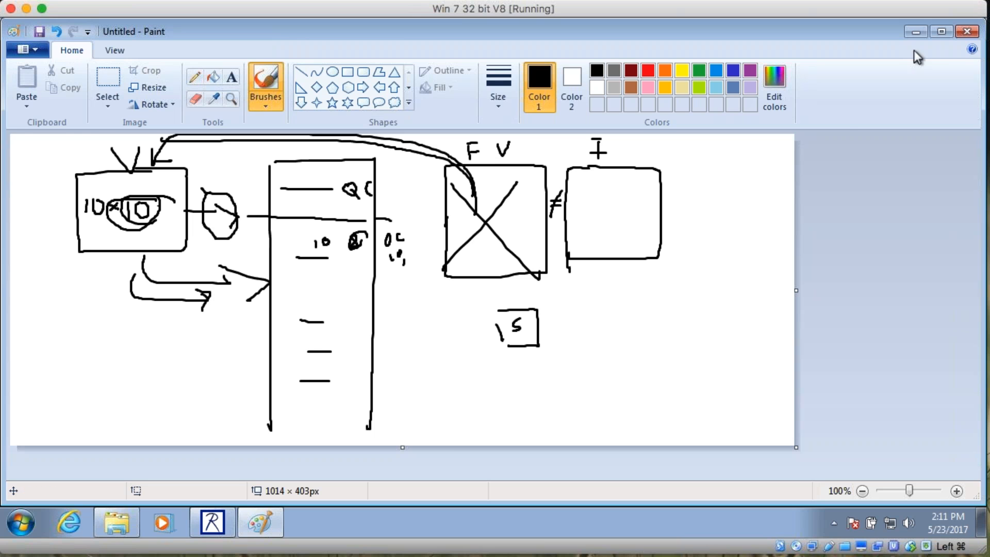
# Step: Return to Retail Pro, decline saving the edit, and cancel the changes to the voucher
pyautogui.click(916, 32)
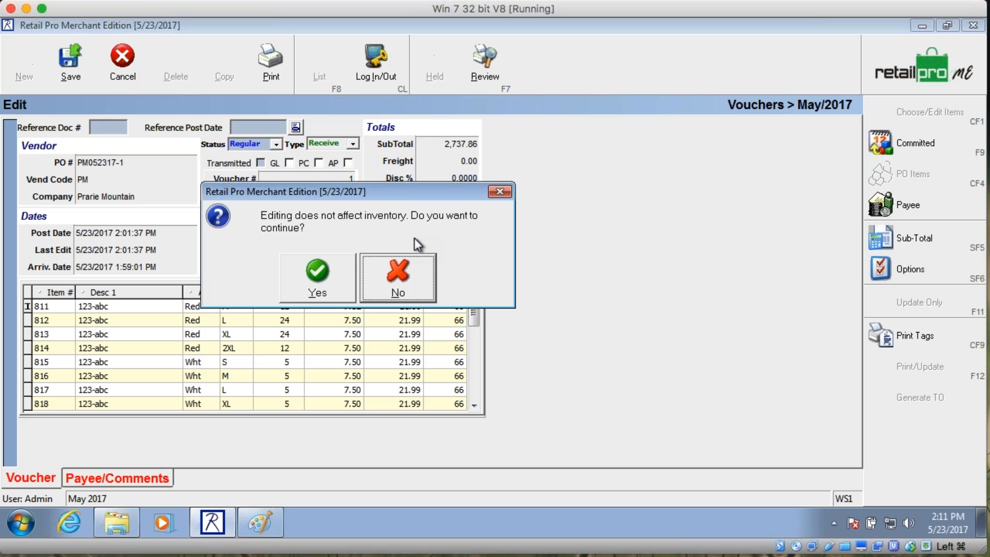
pyautogui.click(398, 274)
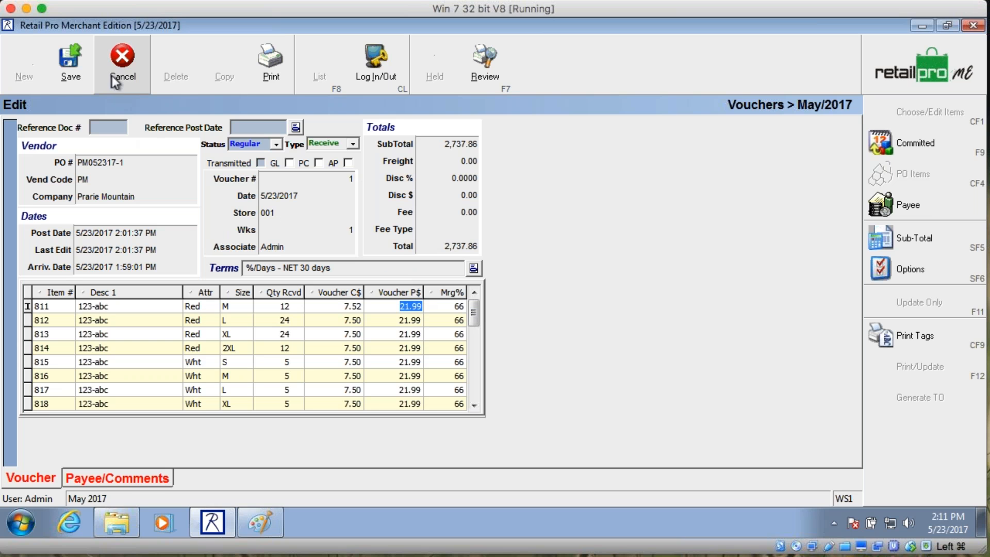
pyautogui.click(115, 81)
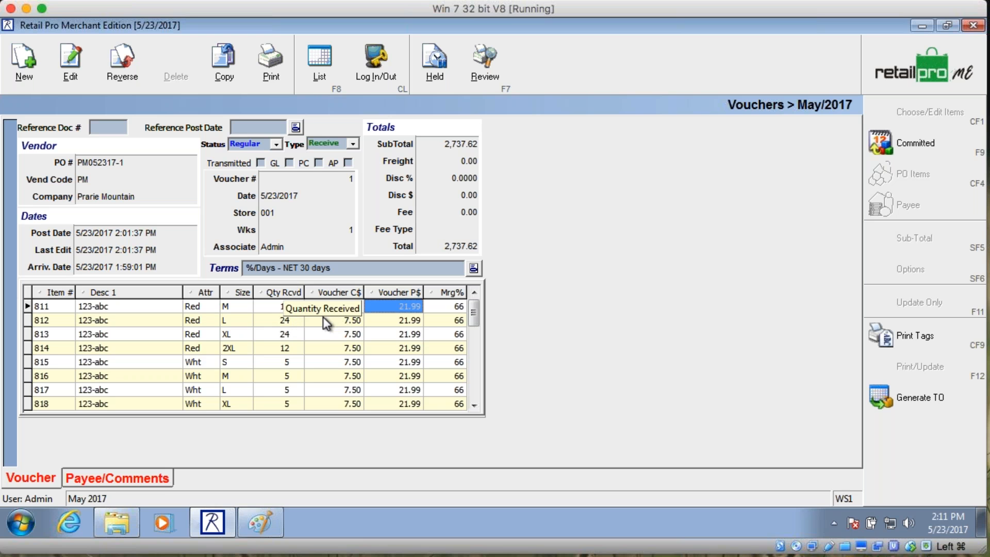
# Step: Copy the original voucher, set the copy's type to Return, and update it without printing
pyautogui.click(221, 70)
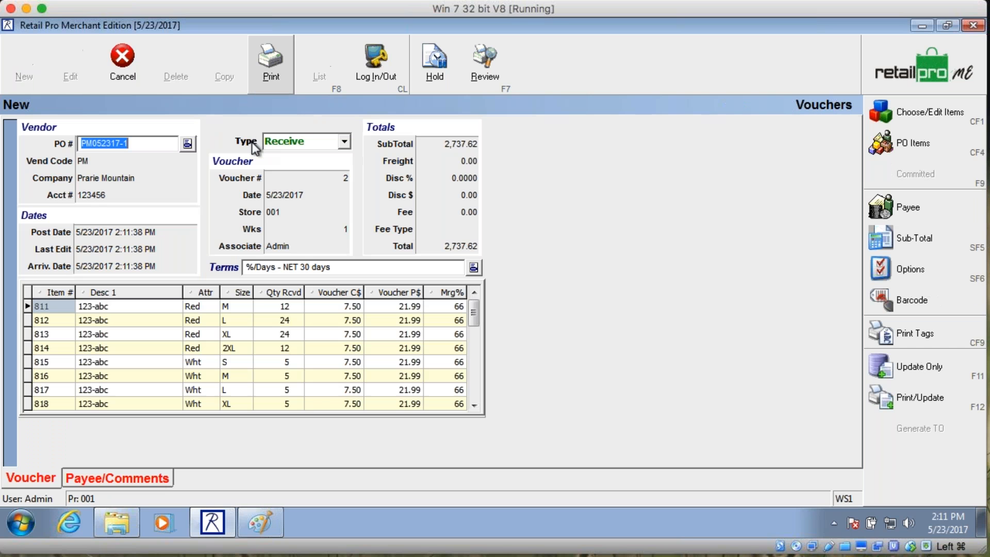
pyautogui.click(344, 141)
pyautogui.click(309, 169)
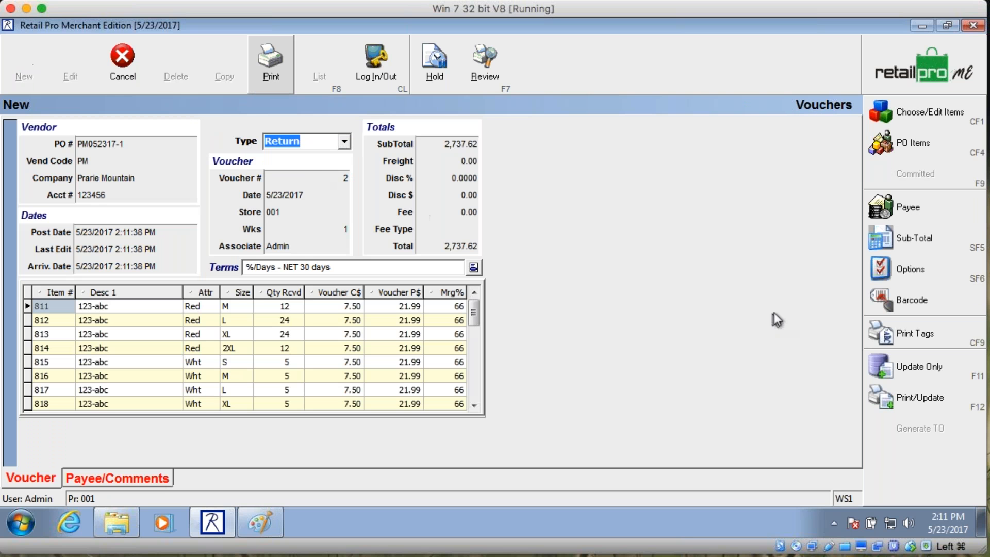
pyautogui.click(927, 361)
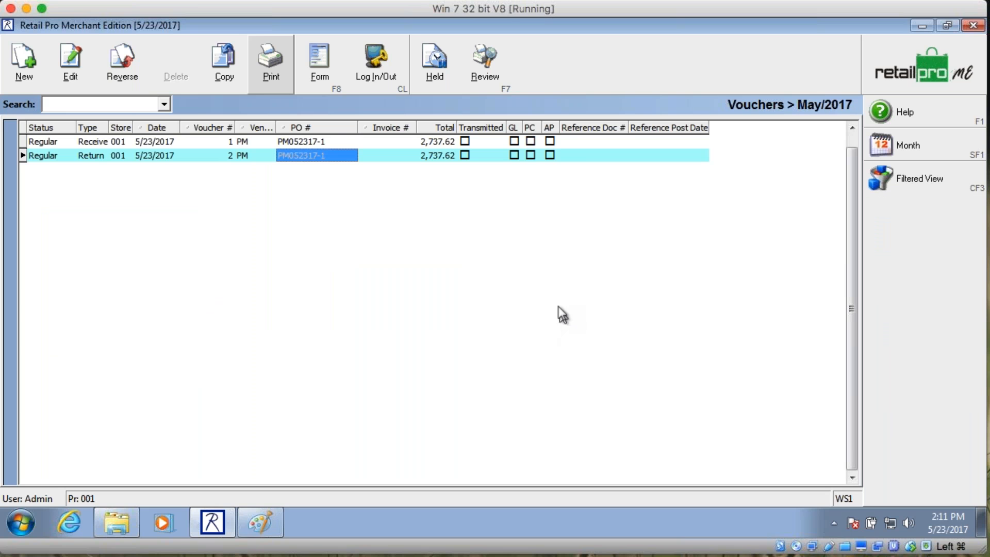
# Step: Copy the return voucher and set the new copy's type to Receive
pyautogui.click(212, 68)
pyautogui.click(343, 141)
pyautogui.click(305, 156)
# Step: Set the voucher cost of items 811 and 812 to 7.51
pyautogui.click(344, 308)
pyautogui.write('7.51')
pyautogui.press('Return')
pyautogui.press('Down')
pyautogui.write('7.51')
pyautogui.press('Return')
pyautogui.press('Down')
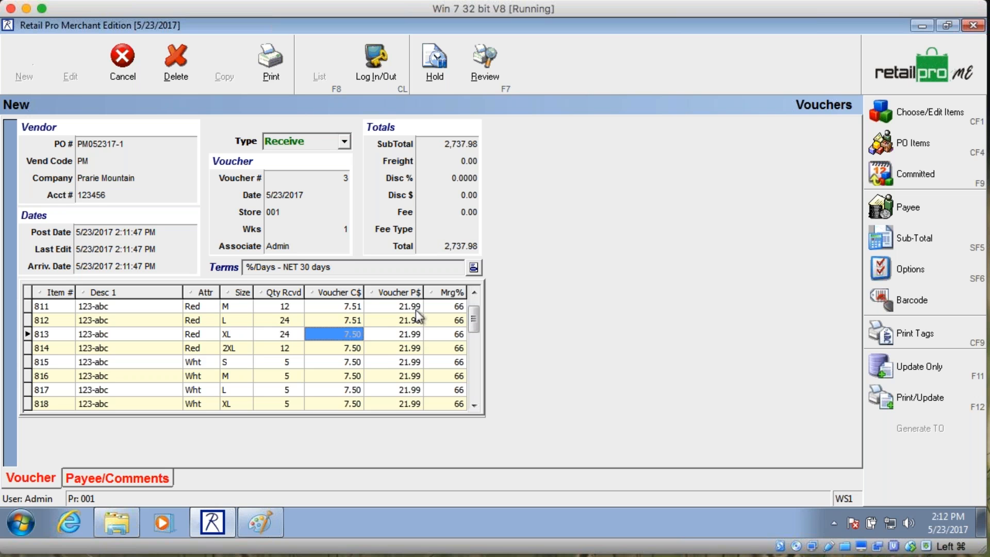
# Step: Review the editable cost, quantity, freight and fee fields on the new receiving voucher
pyautogui.click(356, 334)
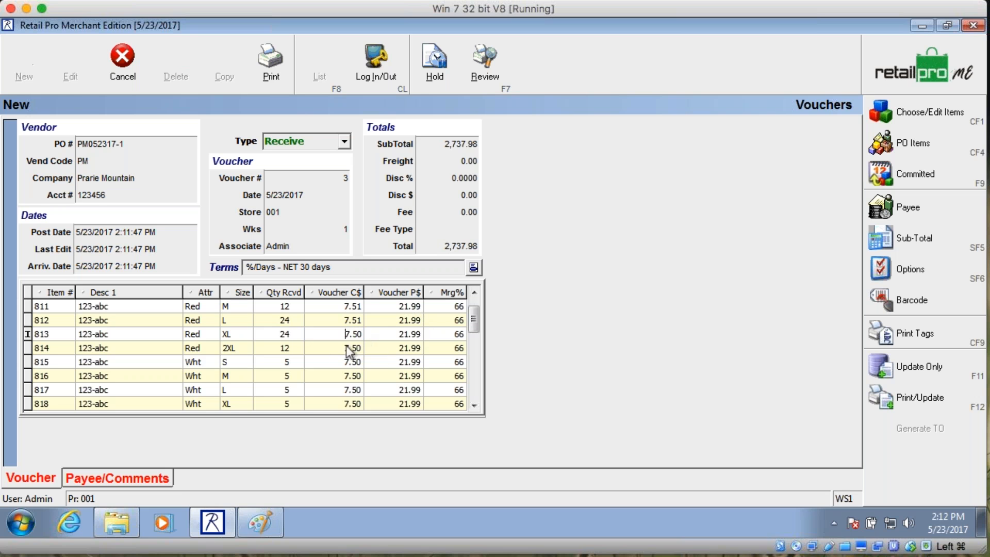
pyautogui.click(284, 348)
pyautogui.click(454, 140)
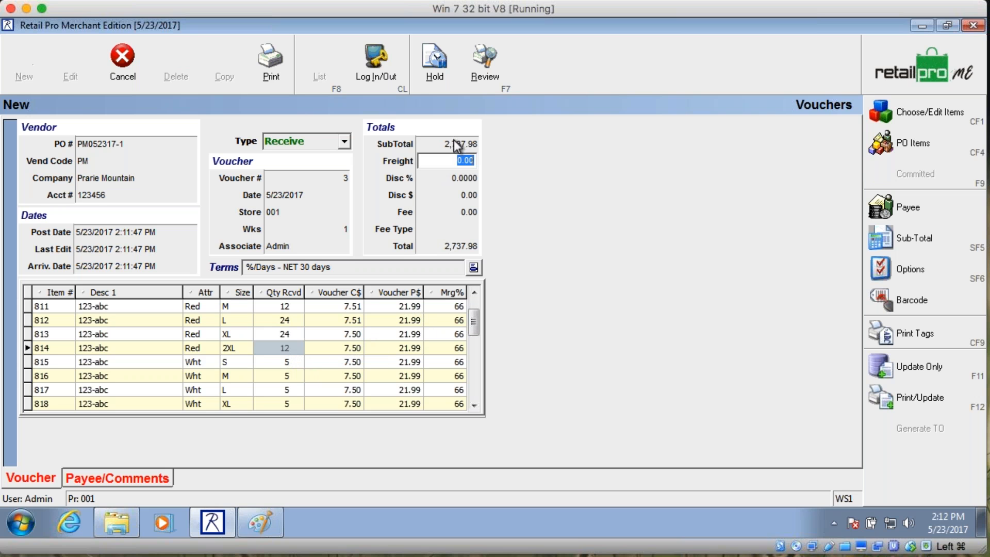
pyautogui.click(462, 212)
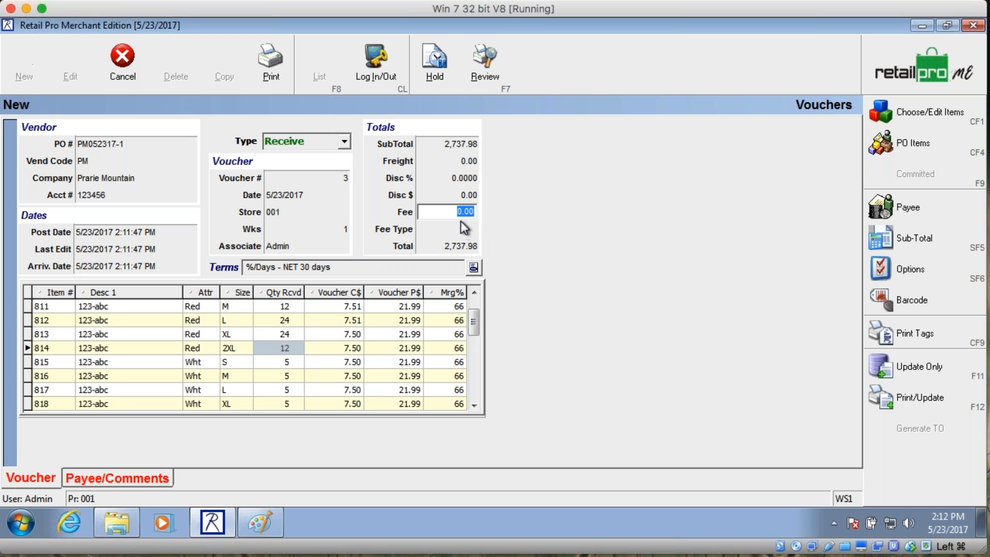
# Step: Set the receiving voucher's freight to 25
pyautogui.click(462, 162)
pyautogui.write('25')
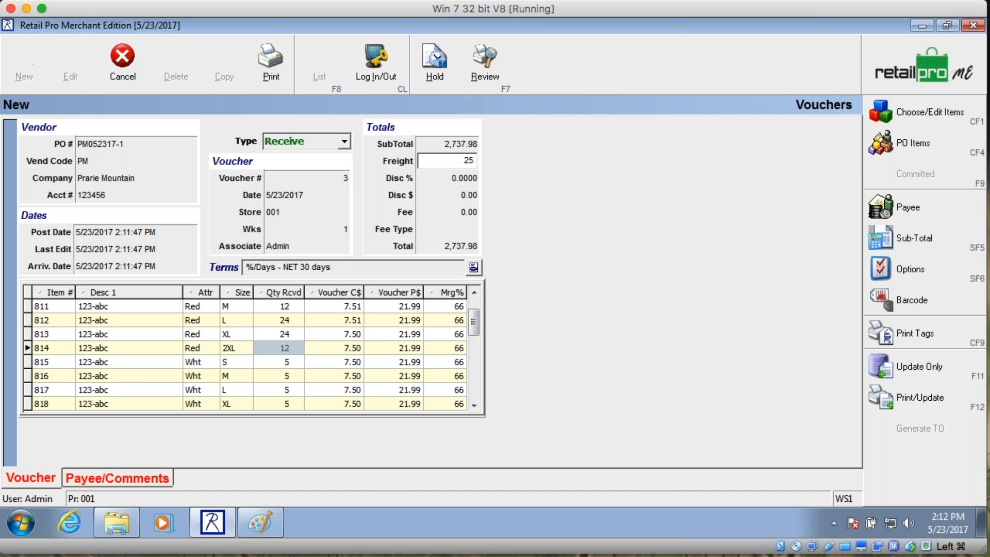
pyautogui.press('Tab')
pyautogui.press('Tab')
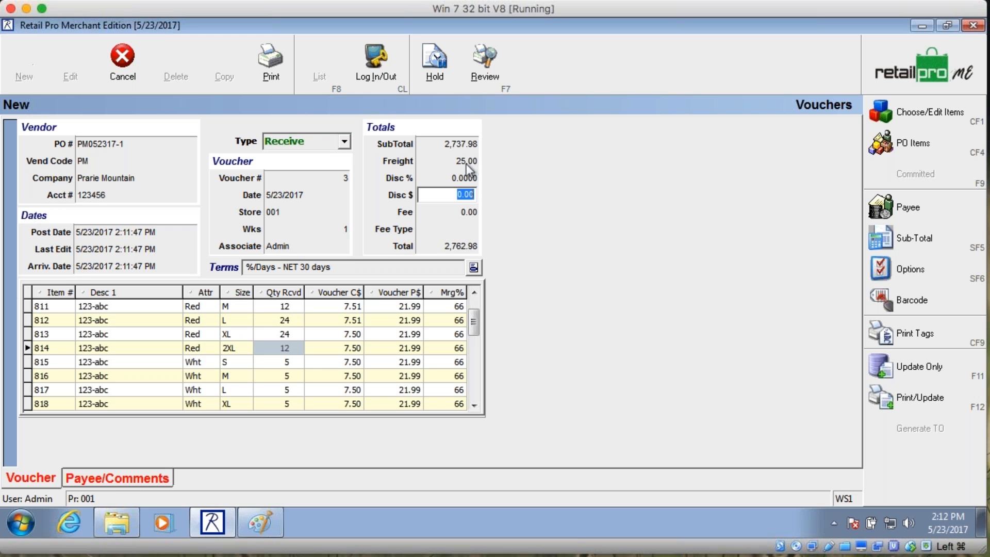
pyautogui.press('Tab')
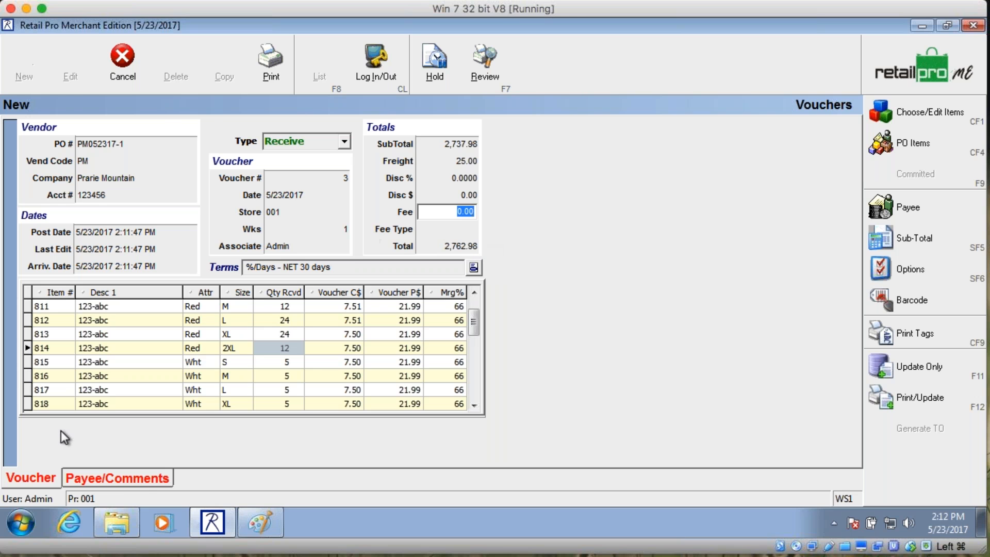
# Step: Enter the vendor's invoice number in the payee details and set the invoice date to 5/16/2017
pyautogui.click(142, 479)
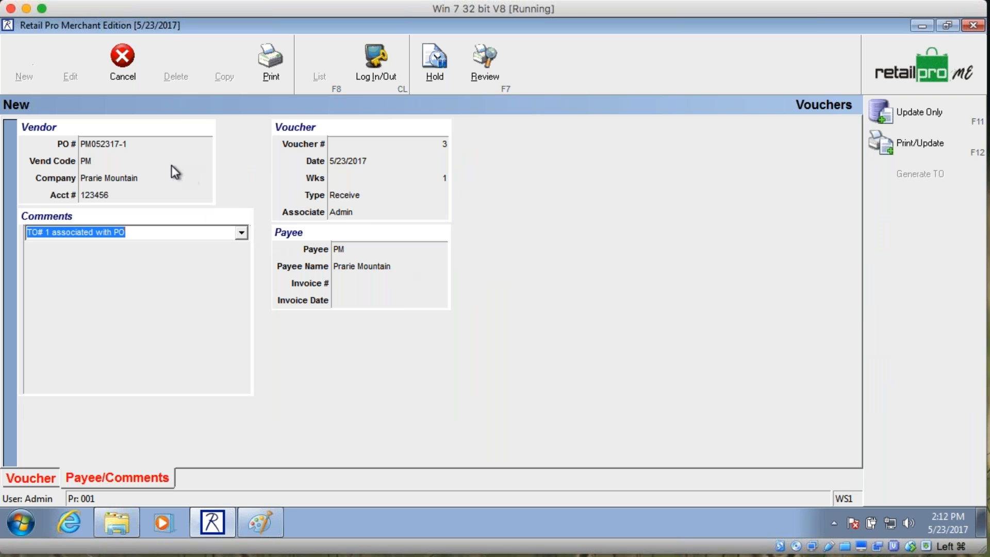
pyautogui.click(377, 284)
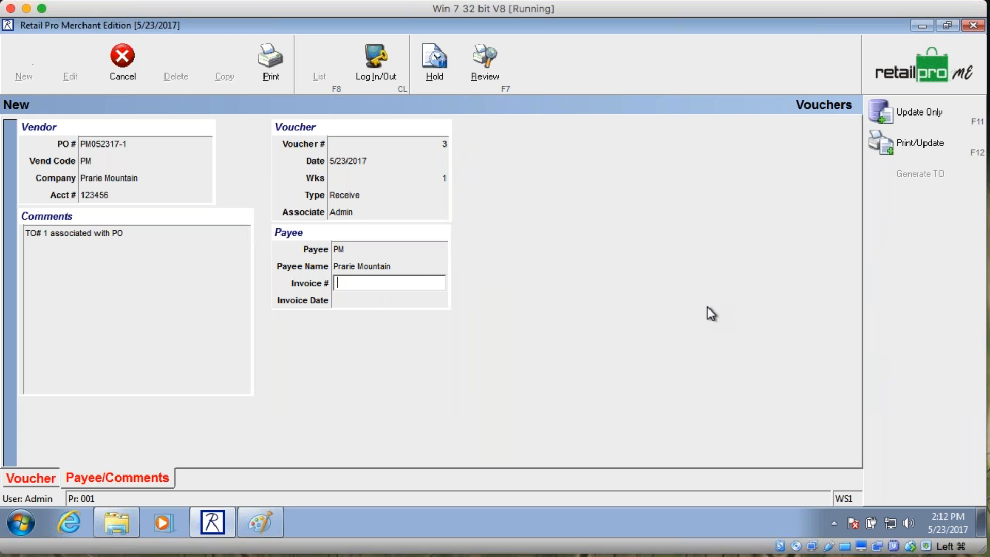
pyautogui.write('123456789')
pyautogui.press('Tab')
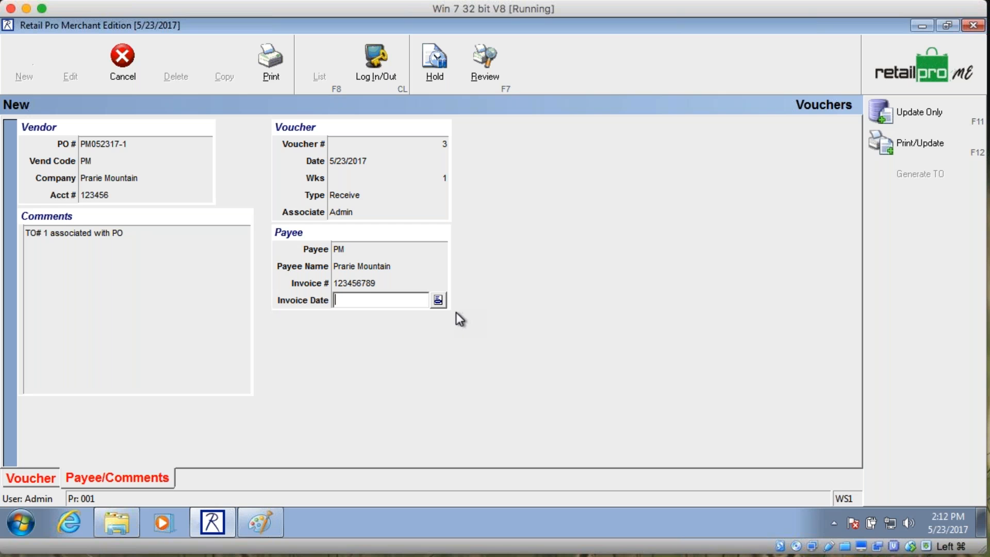
pyautogui.write('t')
pyautogui.click(439, 303)
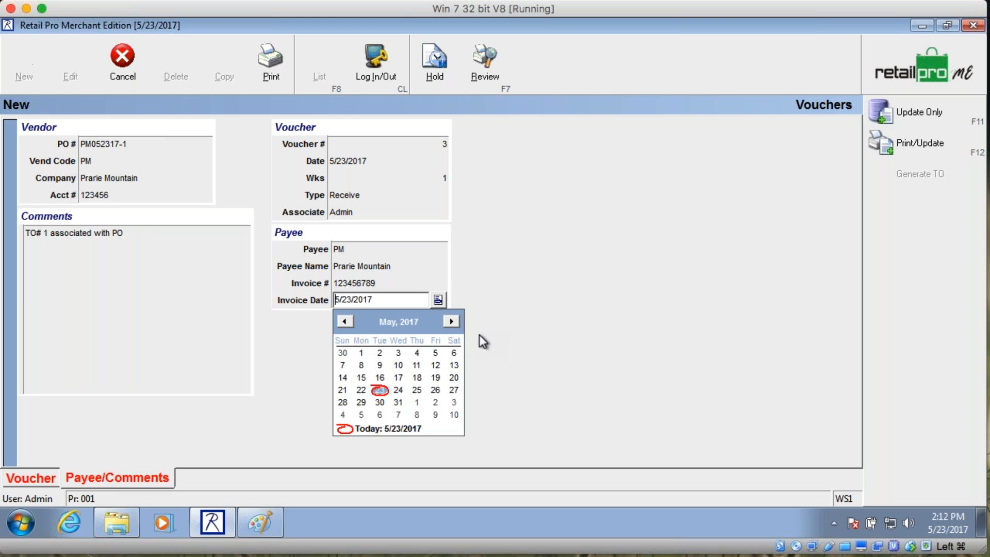
pyautogui.click(381, 377)
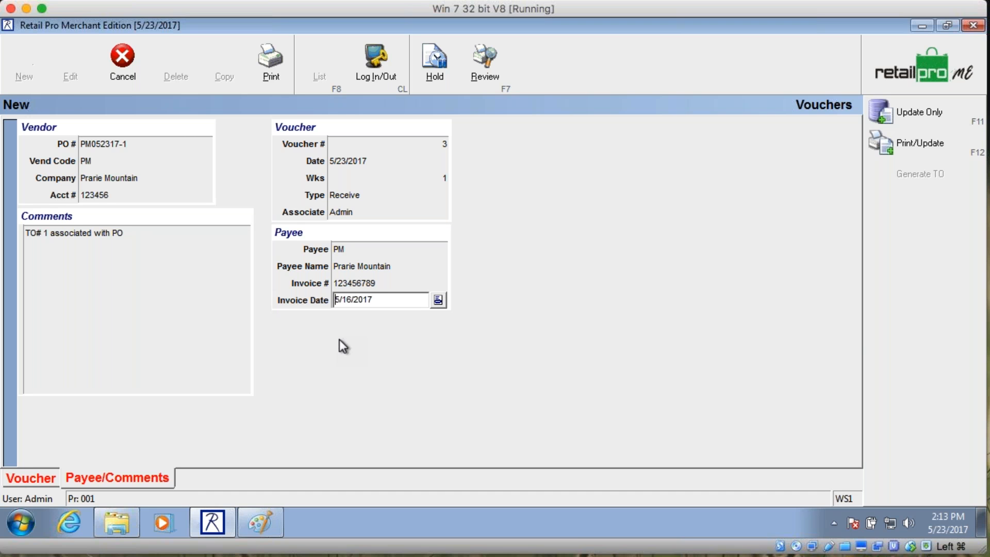
# Step: Spread the freight charge across the voucher's item costs and check item 814's voucher cost
pyautogui.click(47, 476)
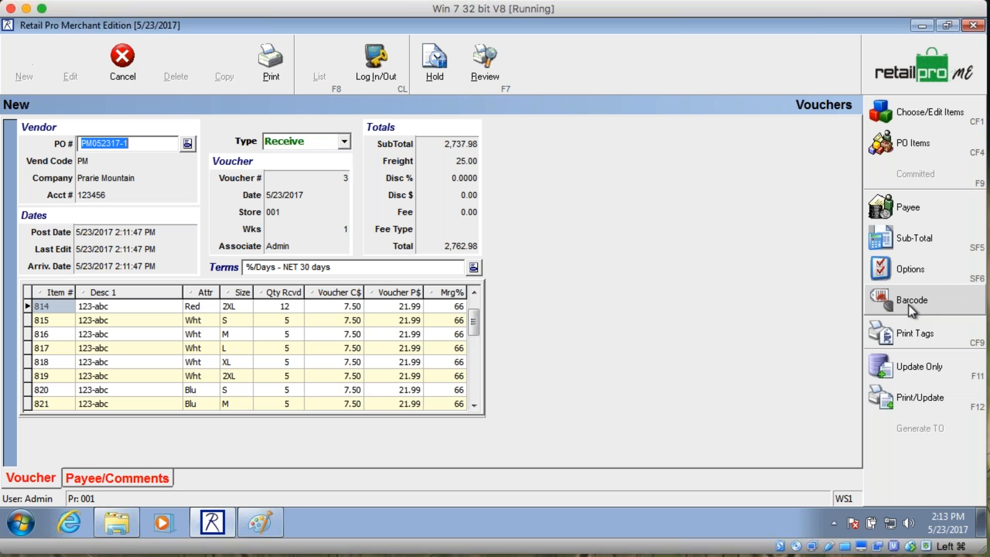
pyautogui.click(916, 273)
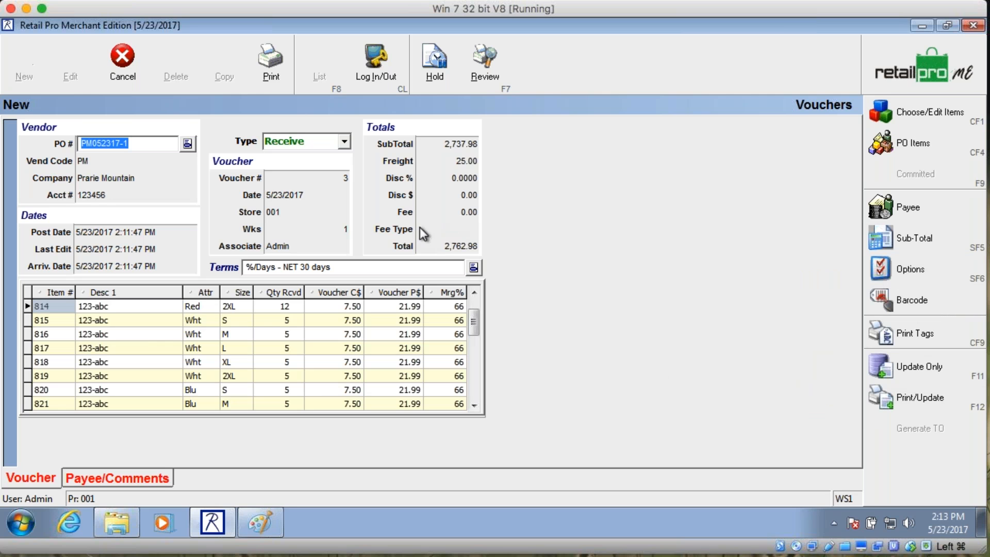
pyautogui.click(464, 161)
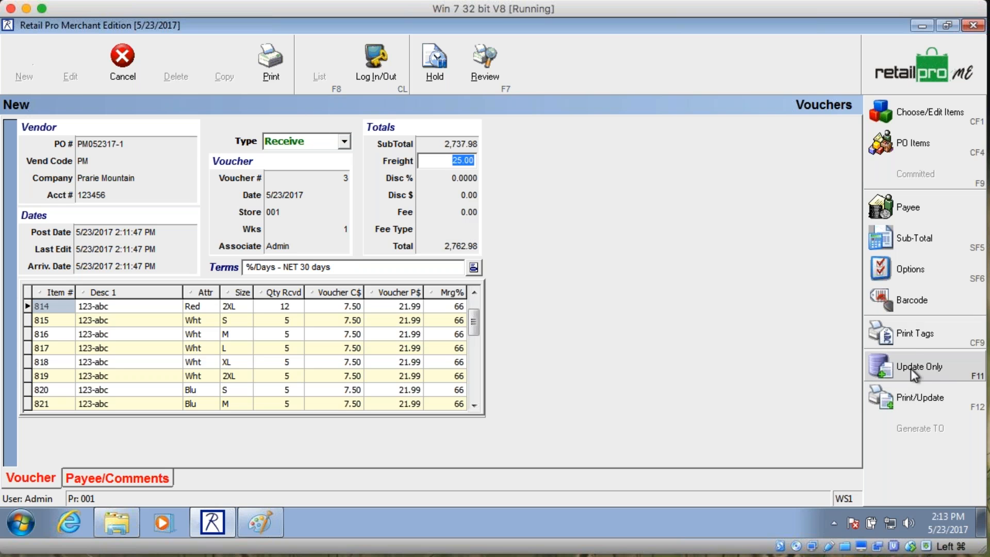
pyautogui.click(915, 270)
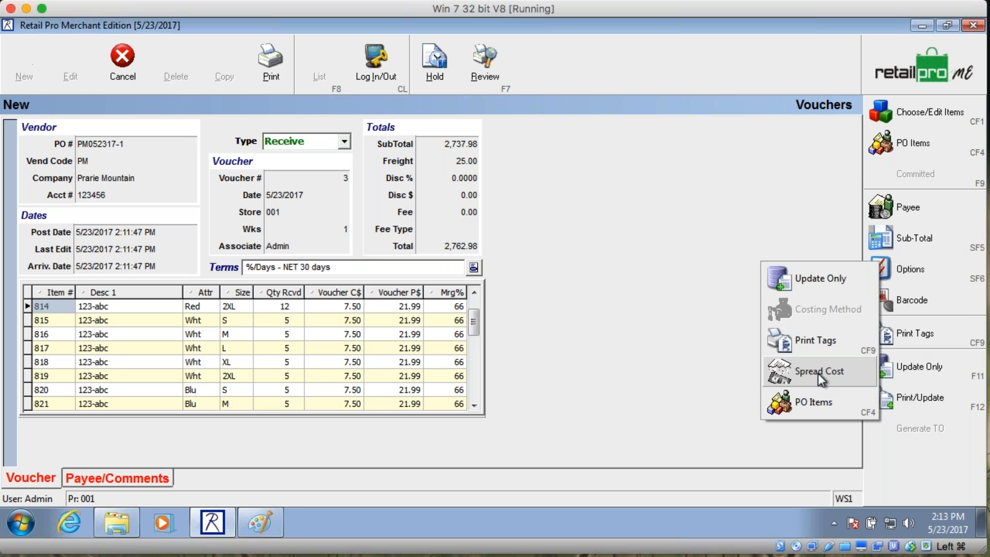
pyautogui.click(818, 373)
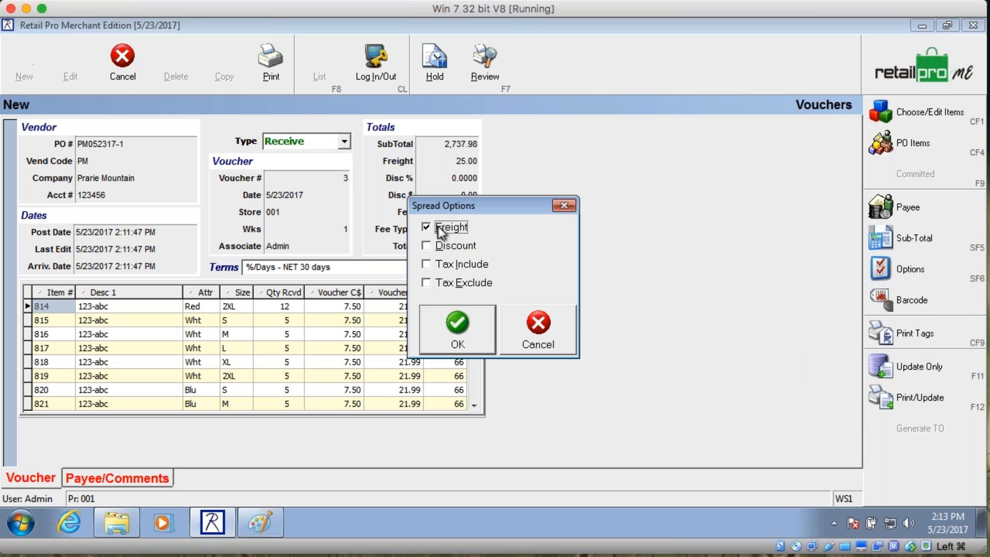
pyautogui.moveTo(476, 213); pyautogui.dragTo(615, 210)
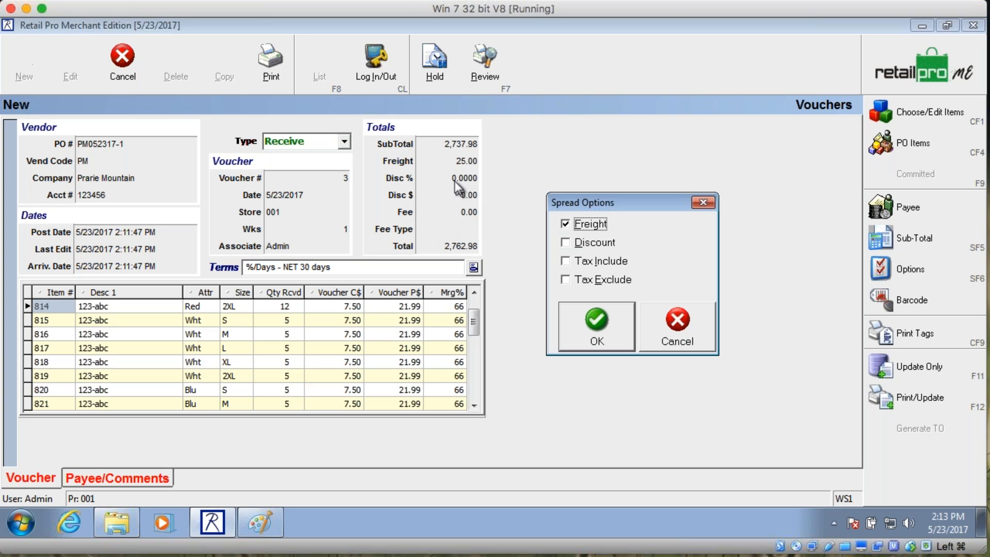
pyautogui.click(606, 315)
pyautogui.click(542, 327)
pyautogui.click(351, 305)
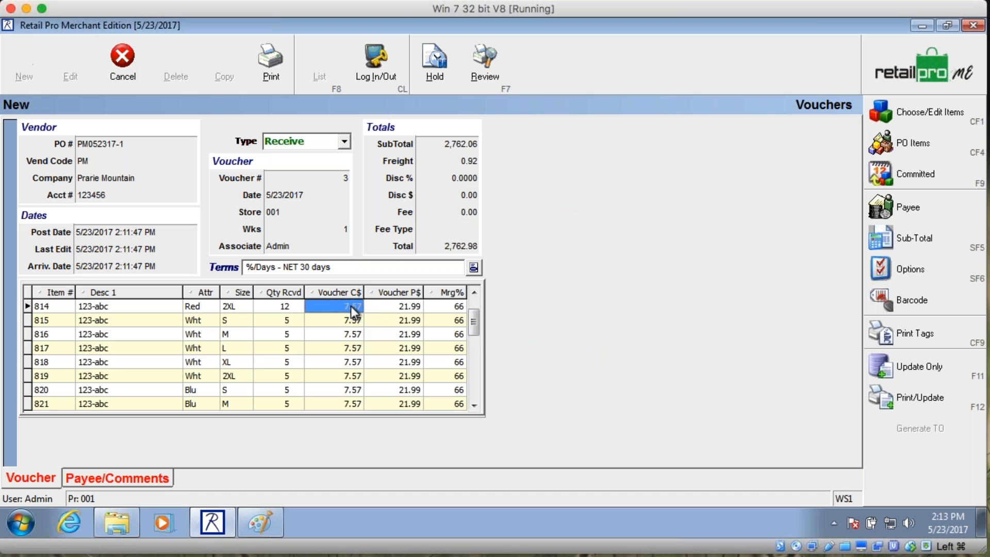
# Step: Unspread the freight from the voucher's item costs
pyautogui.click(599, 220)
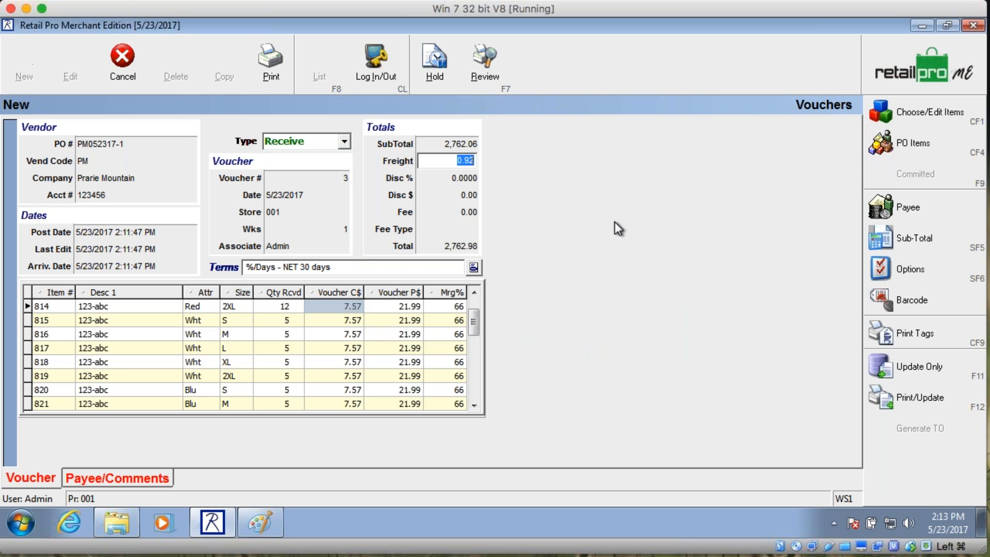
pyautogui.click(914, 271)
pyautogui.click(804, 371)
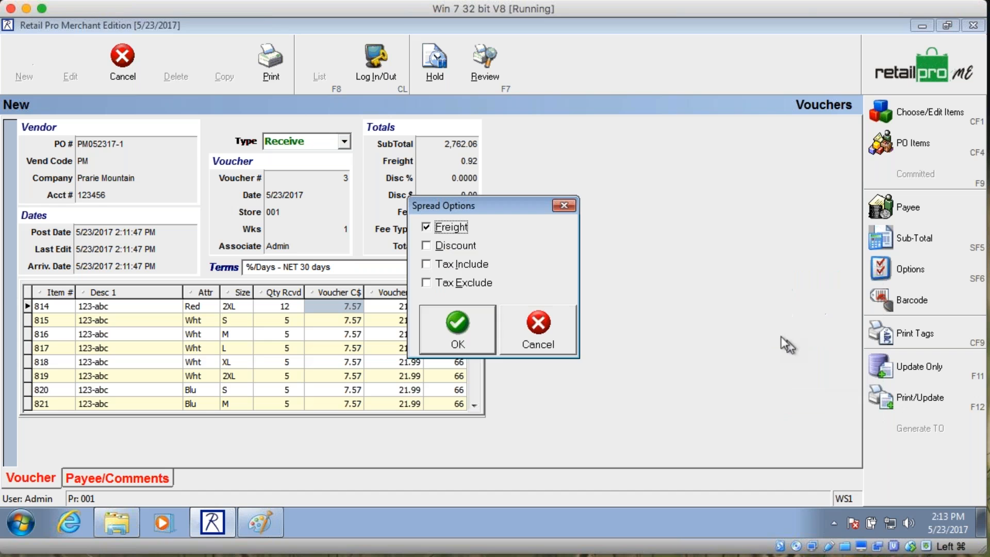
pyautogui.click(432, 228)
pyautogui.click(457, 326)
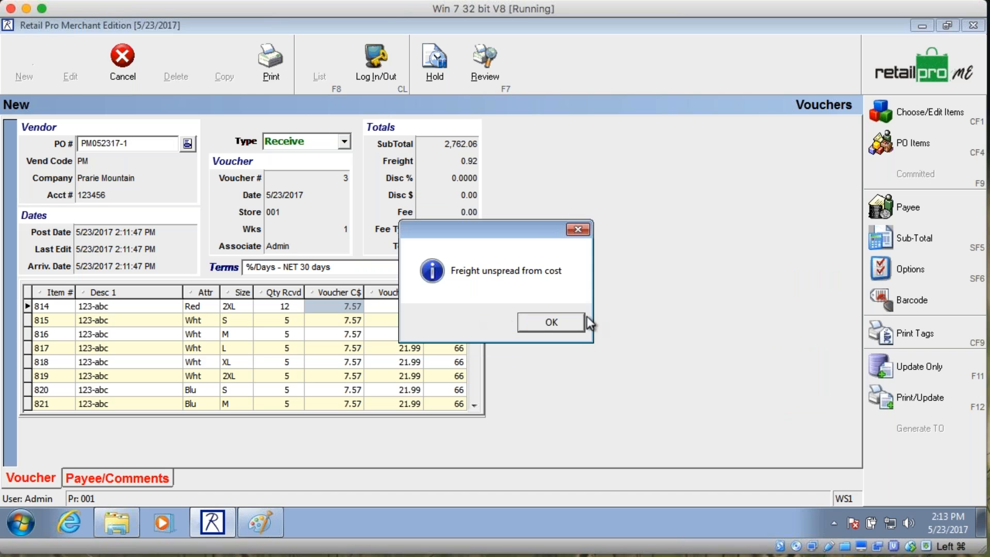
pyautogui.click(566, 324)
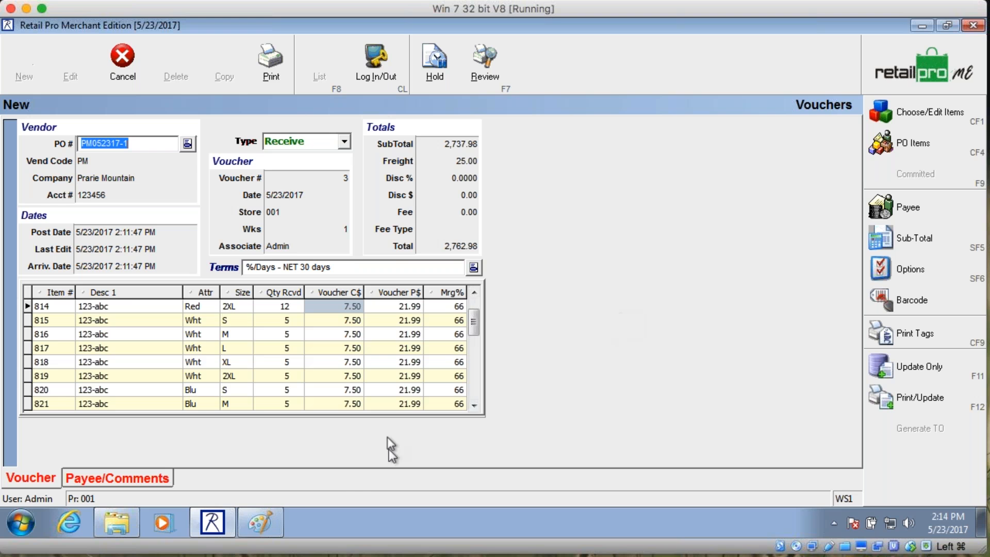
# Step: Switch to Paint and start a new blank drawing, discarding the existing sketch
pyautogui.click(262, 522)
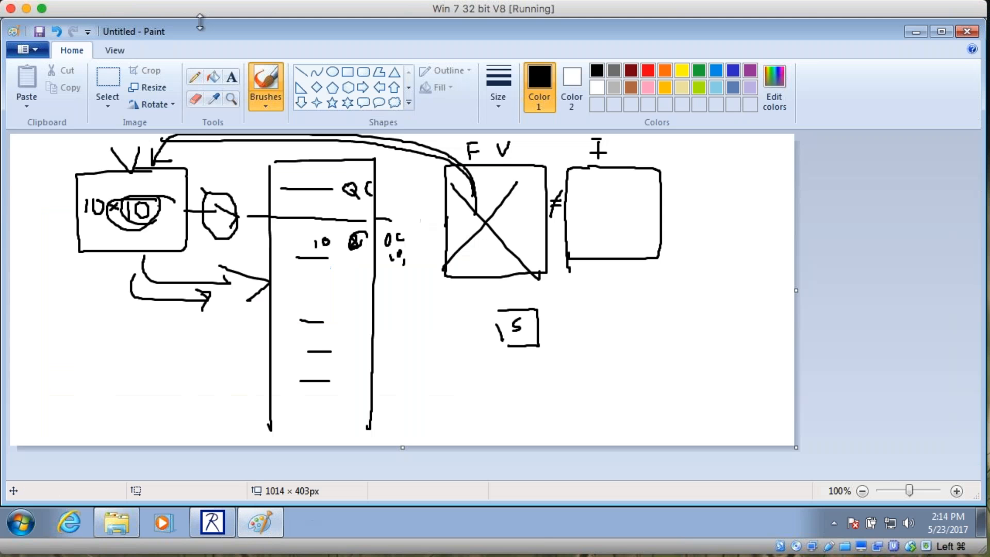
pyautogui.click(24, 52)
pyautogui.click(57, 79)
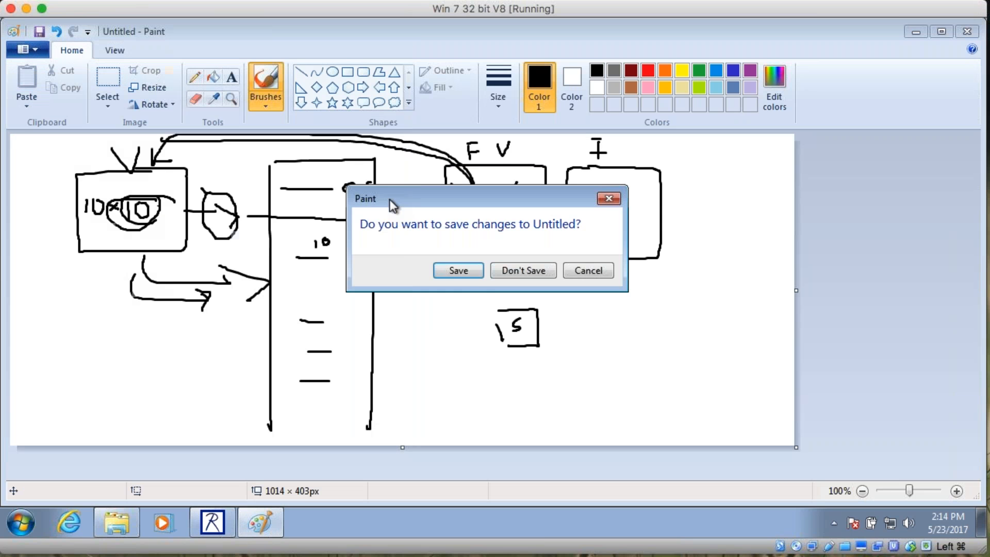
pyautogui.click(518, 275)
# Step: Sketch a vertical divider with R on one side, A on the other, and an arrow crossing from R to A
pyautogui.moveTo(348, 167); pyautogui.dragTo(344, 332)
pyautogui.moveTo(171, 153)
pyautogui.mouseDown()
pyautogui.moveTo(174, 173)
pyautogui.moveTo(185, 162)
pyautogui.moveTo(203, 175)
pyautogui.mouseUp()
pyautogui.moveTo(282, 225); pyautogui.dragTo(342, 232)
pyautogui.moveTo(328, 221)
pyautogui.mouseDown()
pyautogui.moveTo(350, 236)
pyautogui.moveTo(352, 252)
pyautogui.mouseUp()
pyautogui.moveTo(482, 155)
pyautogui.mouseDown()
pyautogui.moveTo(484, 143)
pyautogui.moveTo(509, 164)
pyautogui.mouseUp()
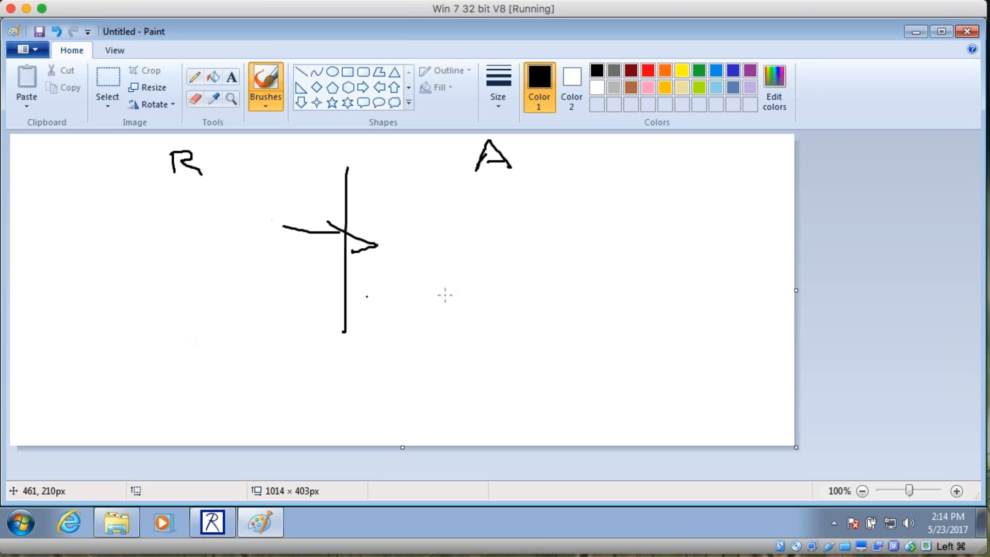
# Step: Draw a box marked F beneath each letter, circle the R, and add a dollar sign beside both letters
pyautogui.moveTo(508, 217)
pyautogui.mouseDown()
pyautogui.moveTo(513, 247)
pyautogui.moveTo(525, 214)
pyautogui.mouseUp()
pyautogui.moveTo(515, 233)
pyautogui.mouseDown()
pyautogui.moveTo(557, 212)
pyautogui.moveTo(464, 199)
pyautogui.moveTo(468, 272)
pyautogui.moveTo(546, 260)
pyautogui.mouseUp()
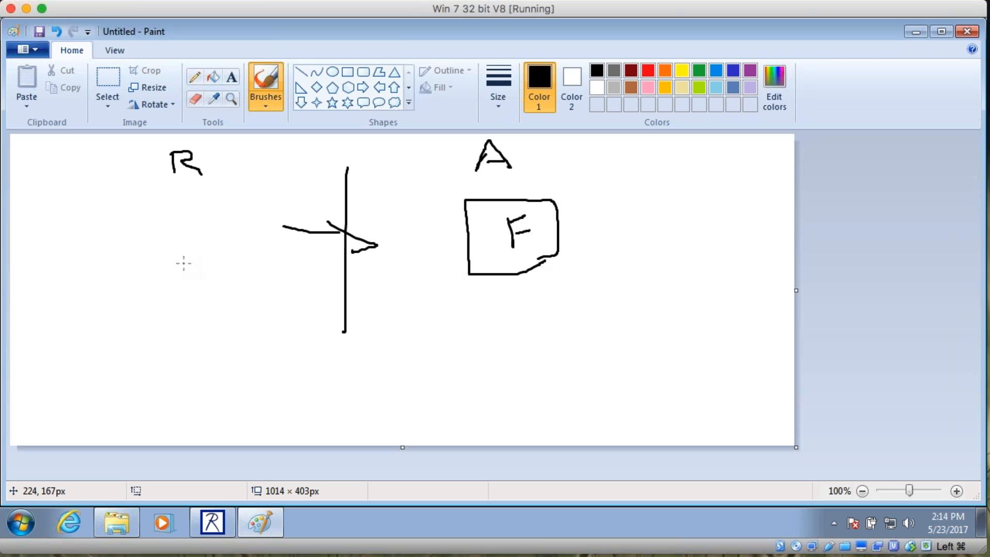
pyautogui.moveTo(210, 263)
pyautogui.mouseDown()
pyautogui.moveTo(166, 266)
pyautogui.moveTo(216, 298)
pyautogui.moveTo(230, 272)
pyautogui.moveTo(195, 285)
pyautogui.moveTo(205, 279)
pyautogui.mouseUp()
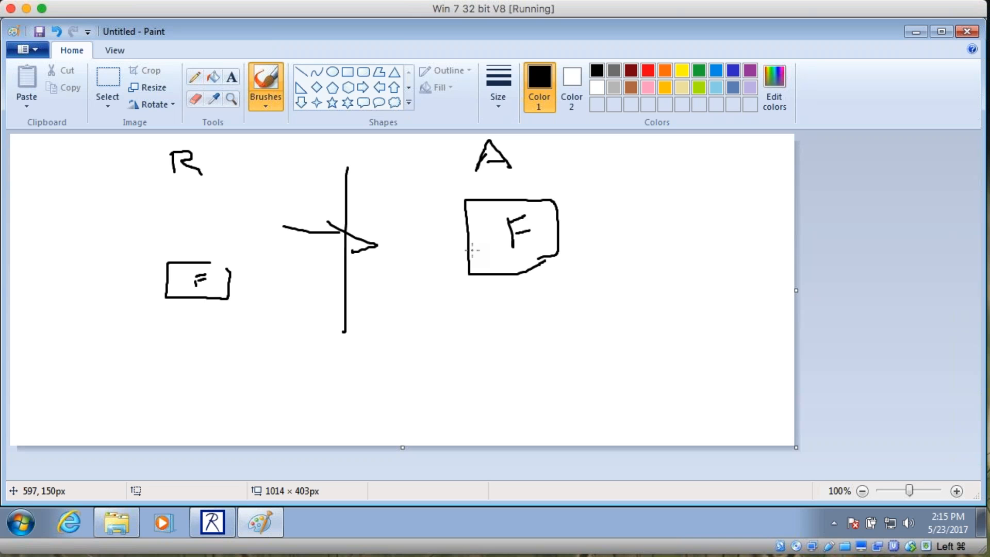
pyautogui.moveTo(207, 186)
pyautogui.mouseDown()
pyautogui.moveTo(212, 164)
pyautogui.moveTo(145, 169)
pyautogui.moveTo(166, 181)
pyautogui.mouseUp()
pyautogui.moveTo(101, 184)
pyautogui.mouseDown()
pyautogui.moveTo(103, 205)
pyautogui.moveTo(89, 213)
pyautogui.mouseUp()
pyautogui.moveTo(639, 162); pyautogui.dragTo(619, 196)
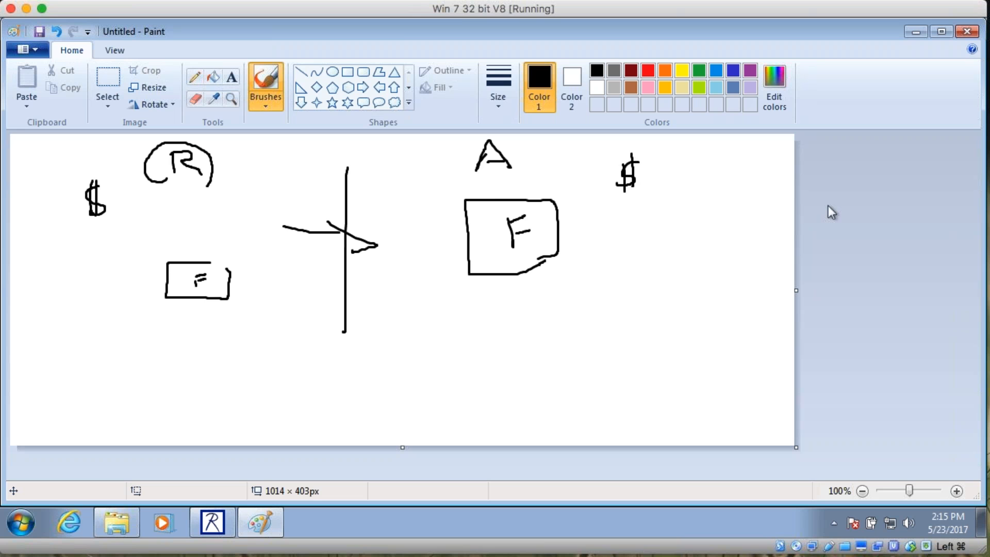
# Step: Cross out the F box under A, and draw a curved arrow from the other F box plus a small box below the divider
pyautogui.moveTo(478, 193); pyautogui.dragTo(576, 267)
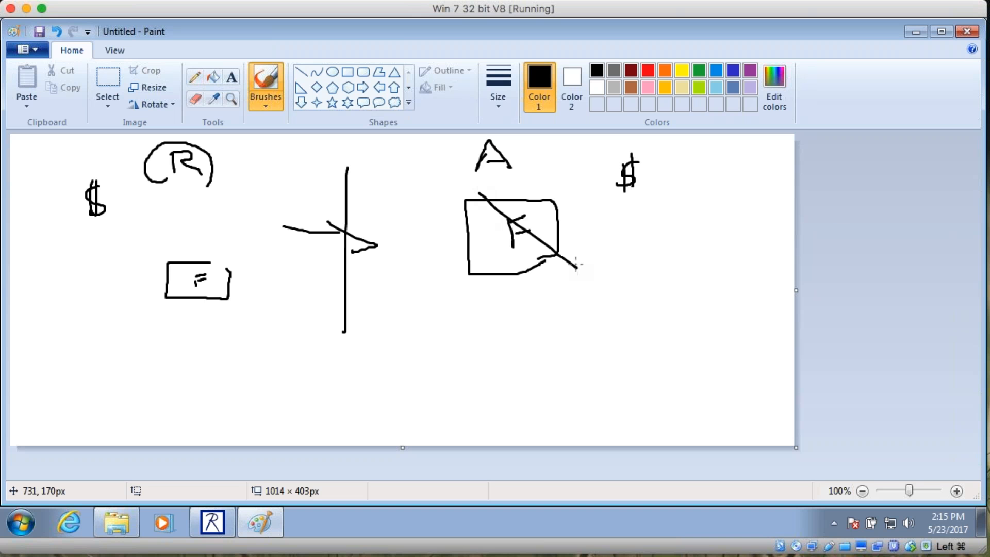
pyautogui.moveTo(553, 199); pyautogui.dragTo(498, 263)
pyautogui.moveTo(214, 293)
pyautogui.mouseDown()
pyautogui.moveTo(180, 236)
pyautogui.moveTo(166, 233)
pyautogui.moveTo(181, 246)
pyautogui.mouseUp()
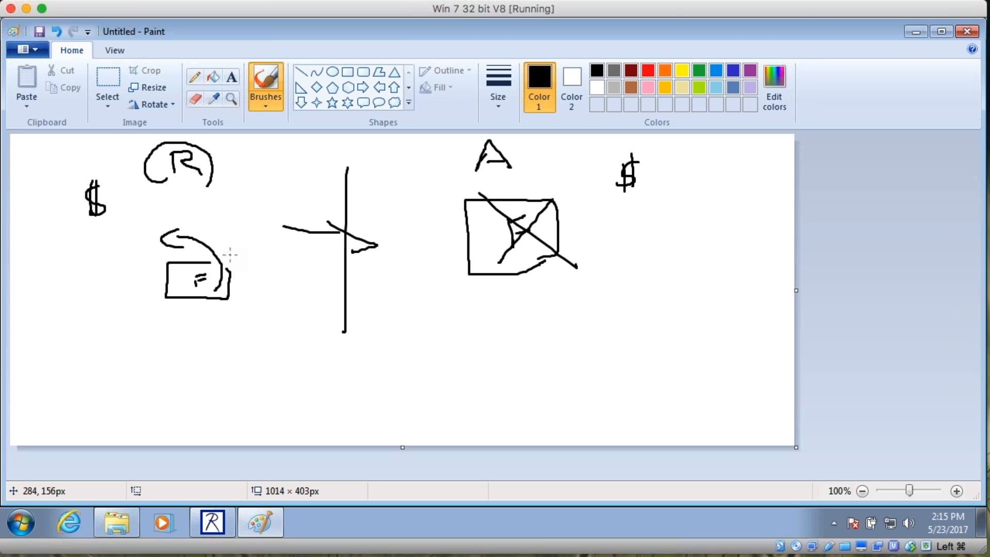
pyautogui.moveTo(340, 366)
pyautogui.mouseDown()
pyautogui.moveTo(310, 365)
pyautogui.moveTo(341, 384)
pyautogui.mouseUp()
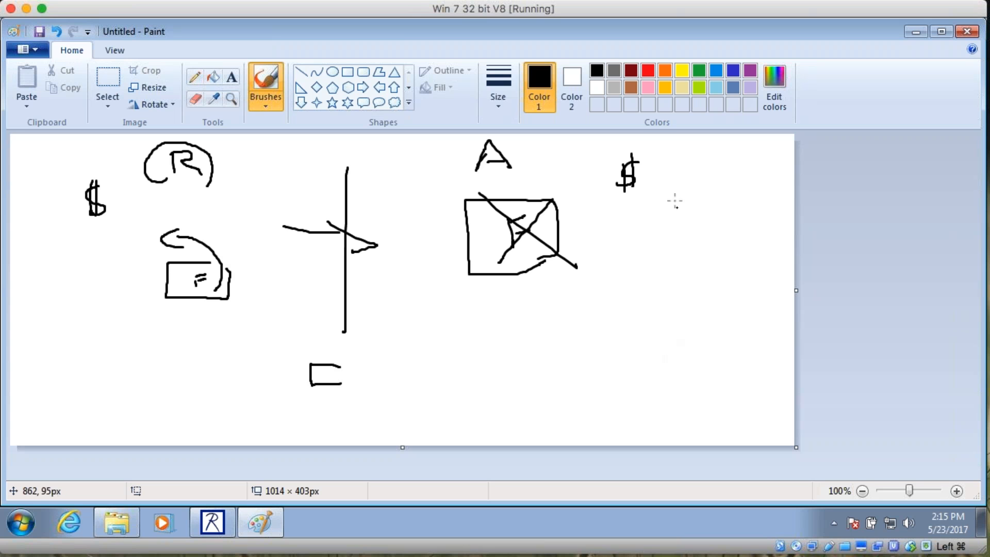
# Step: Draw a long slanted divider beside the crossed-out box with two stacks of boxes on its far side
pyautogui.moveTo(652, 151)
pyautogui.mouseDown()
pyautogui.moveTo(593, 366)
pyautogui.moveTo(594, 402)
pyautogui.mouseUp()
pyautogui.moveTo(711, 345)
pyautogui.mouseDown()
pyautogui.moveTo(675, 343)
pyautogui.moveTo(687, 364)
pyautogui.moveTo(719, 364)
pyautogui.moveTo(715, 320)
pyautogui.moveTo(677, 320)
pyautogui.moveTo(676, 348)
pyautogui.mouseUp()
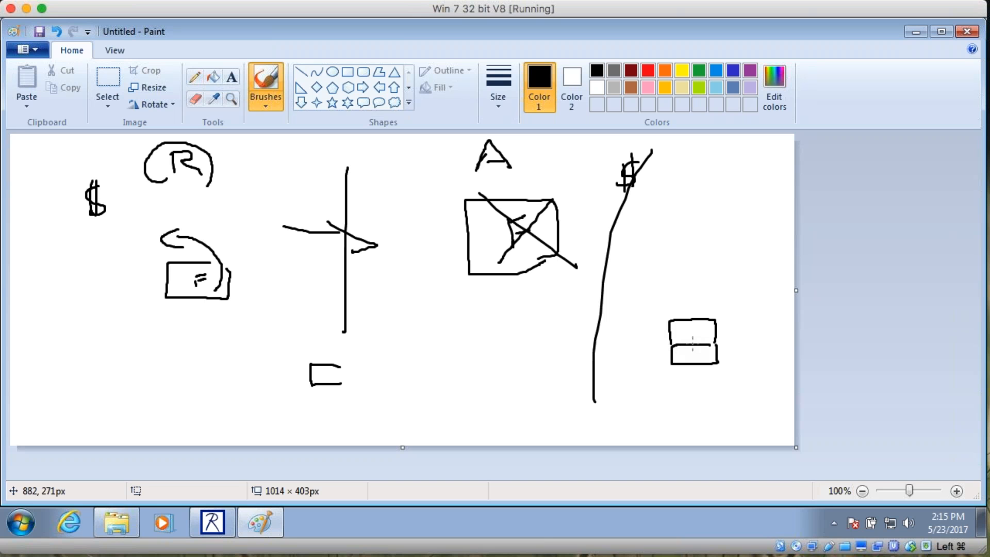
pyautogui.moveTo(715, 312); pyautogui.dragTo(674, 321)
pyautogui.moveTo(661, 363)
pyautogui.mouseDown()
pyautogui.moveTo(629, 363)
pyautogui.moveTo(628, 348)
pyautogui.moveTo(661, 344)
pyautogui.moveTo(663, 364)
pyautogui.moveTo(661, 322)
pyautogui.moveTo(641, 318)
pyautogui.moveTo(632, 344)
pyautogui.mouseUp()
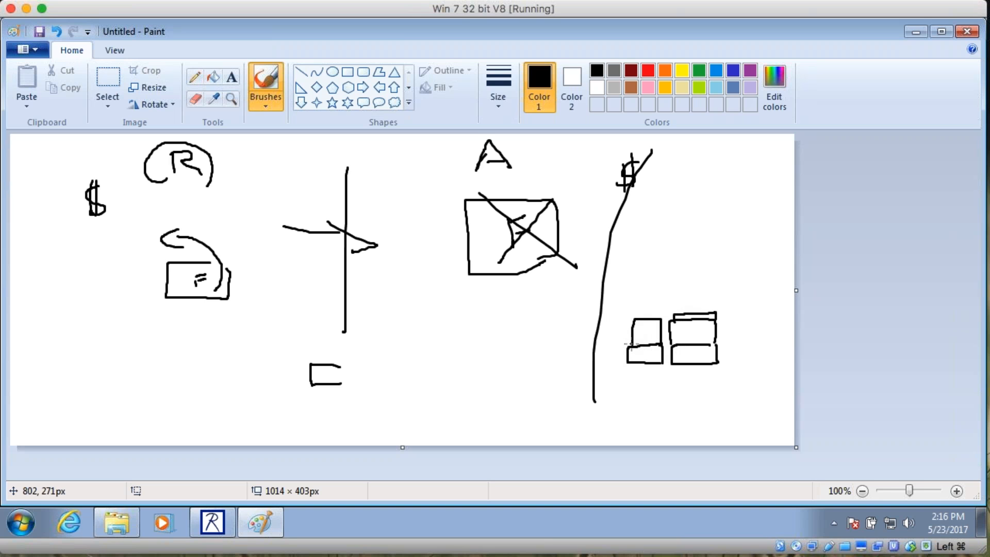
# Step: Add arrows pointing to the taller stack and the crossed-out box, including one from the small F box across the divider
pyautogui.moveTo(743, 272)
pyautogui.mouseDown()
pyautogui.moveTo(743, 299)
pyautogui.moveTo(721, 318)
pyautogui.moveTo(734, 312)
pyautogui.mouseUp()
pyautogui.moveTo(497, 281)
pyautogui.mouseDown()
pyautogui.moveTo(500, 321)
pyautogui.moveTo(490, 292)
pyautogui.moveTo(507, 292)
pyautogui.mouseUp()
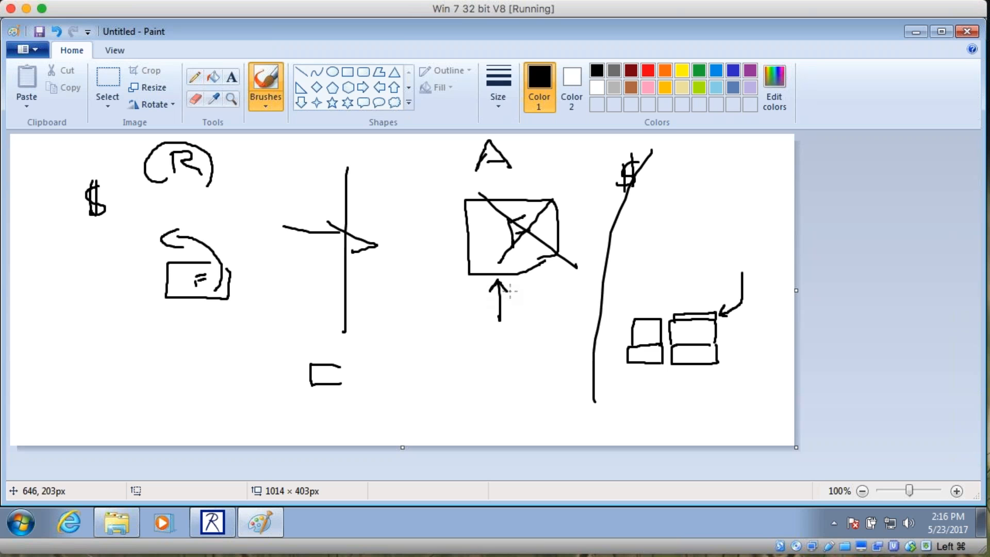
pyautogui.moveTo(242, 288)
pyautogui.mouseDown()
pyautogui.moveTo(475, 284)
pyautogui.moveTo(469, 300)
pyautogui.mouseUp()
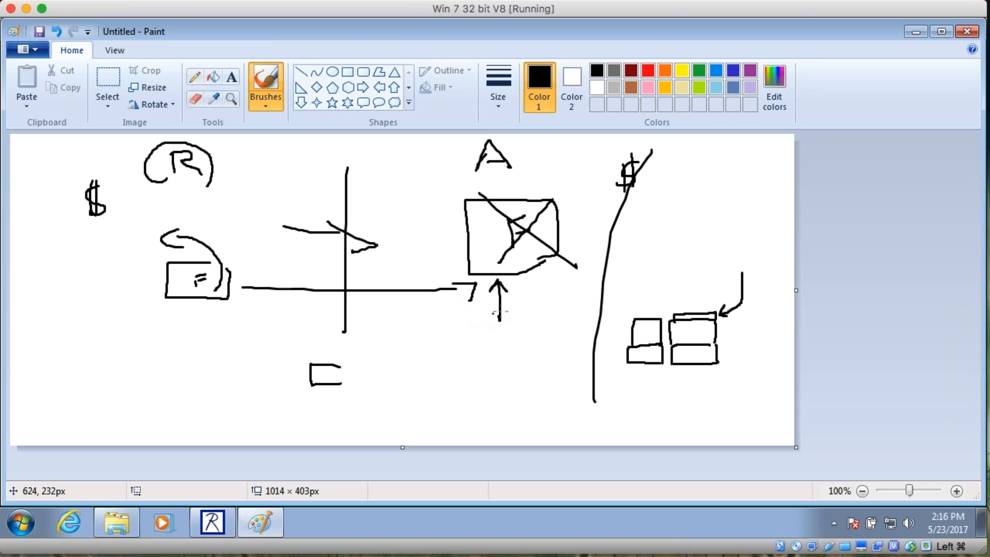
# Step: Close Paint without saving the sketch, update the receiving voucher without printing, and select its invoice number in the voucher list
pyautogui.click(967, 32)
pyautogui.click(536, 279)
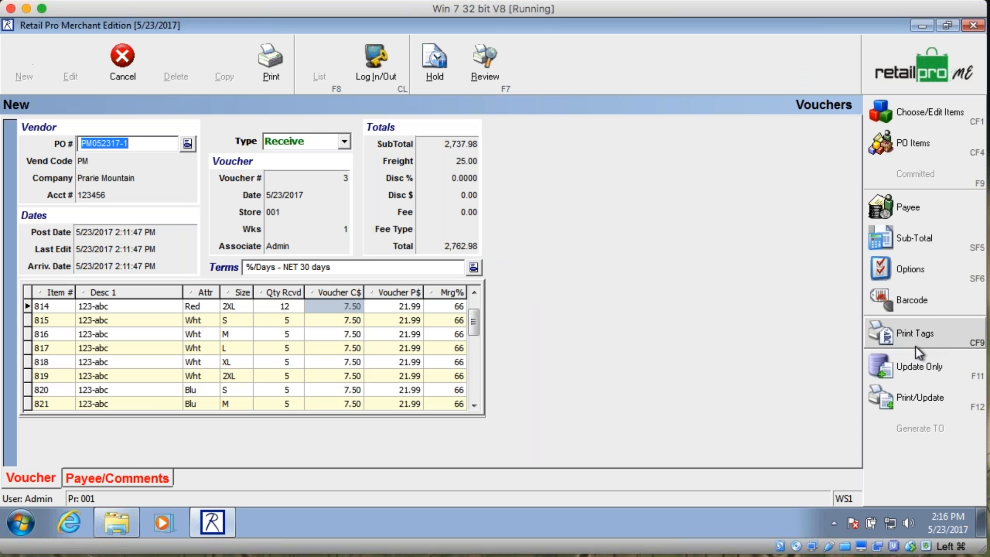
pyautogui.click(917, 366)
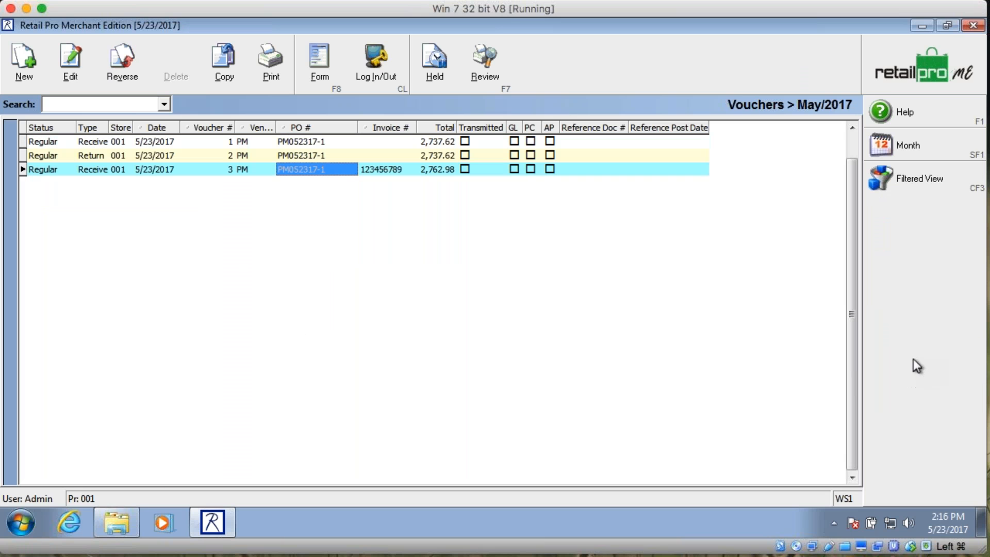
pyautogui.click(395, 170)
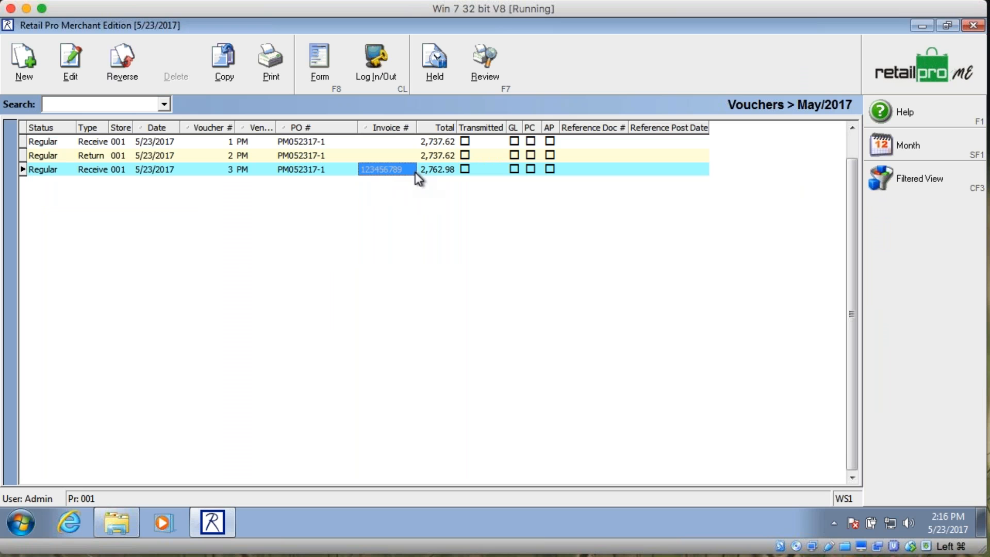
# Step: Compare the invoice number fields of vouchers 1, 2 and 3 in the voucher list
pyautogui.click(395, 140)
pyautogui.click(389, 156)
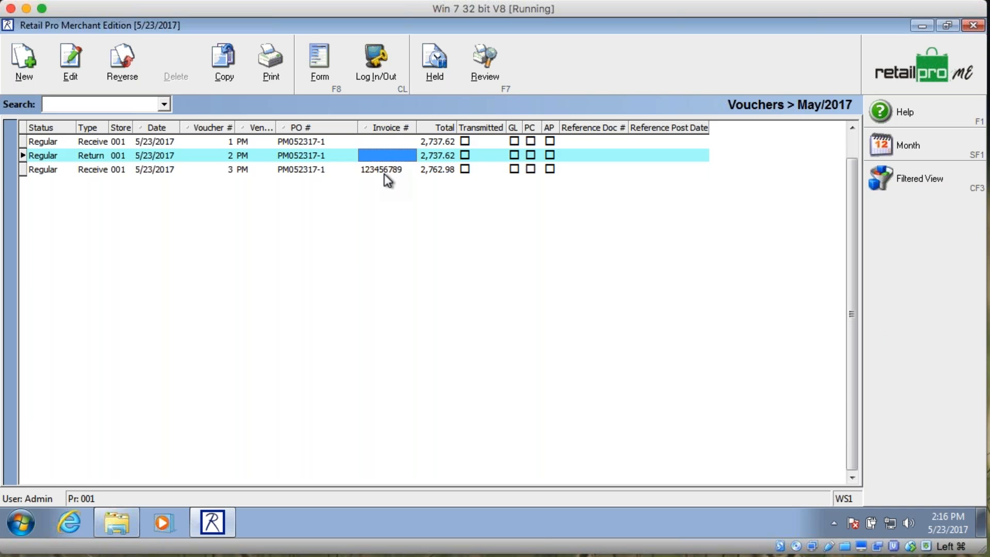
pyautogui.click(386, 170)
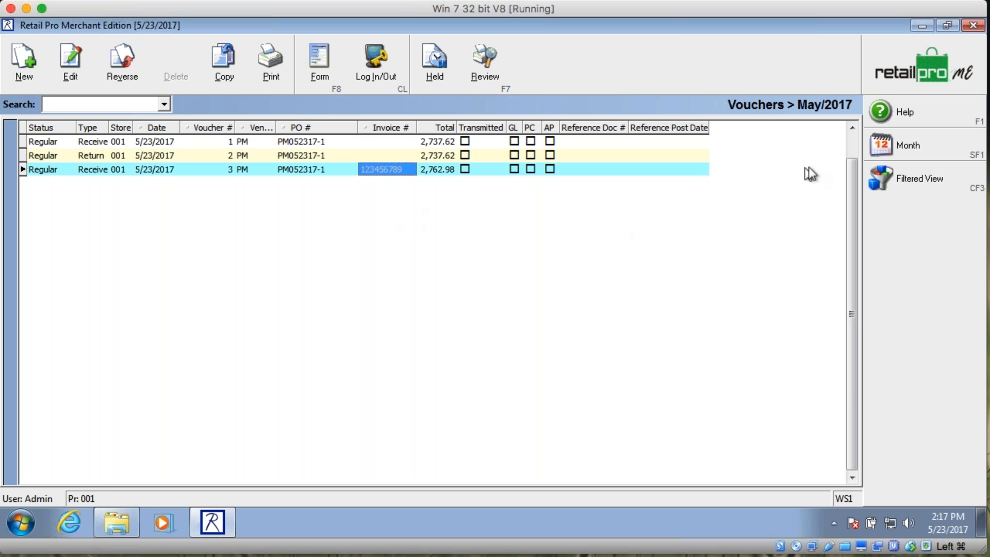
# Step: Return to the home page and highlight the Clean House heading in the training outline
pyautogui.click(898, 67)
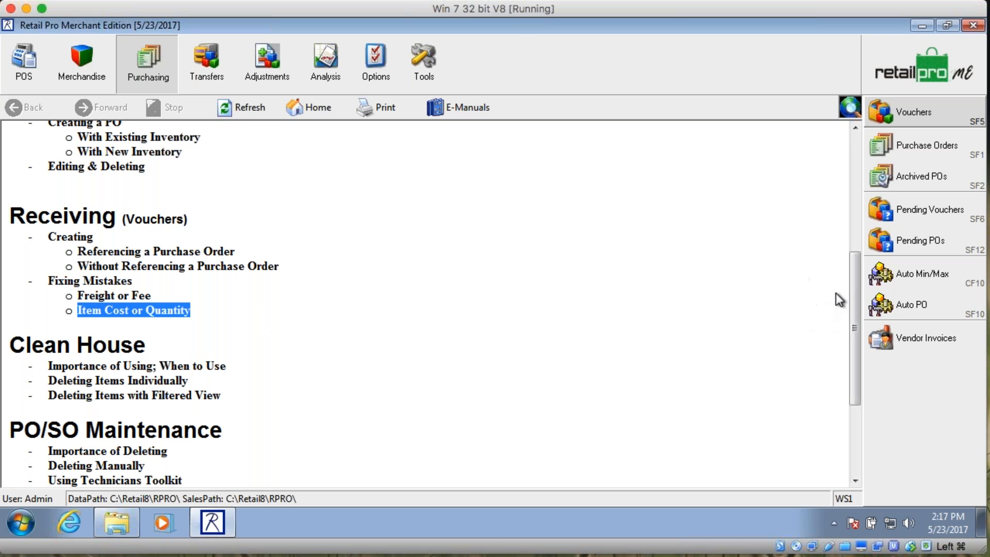
pyautogui.moveTo(856, 293); pyautogui.dragTo(859, 320)
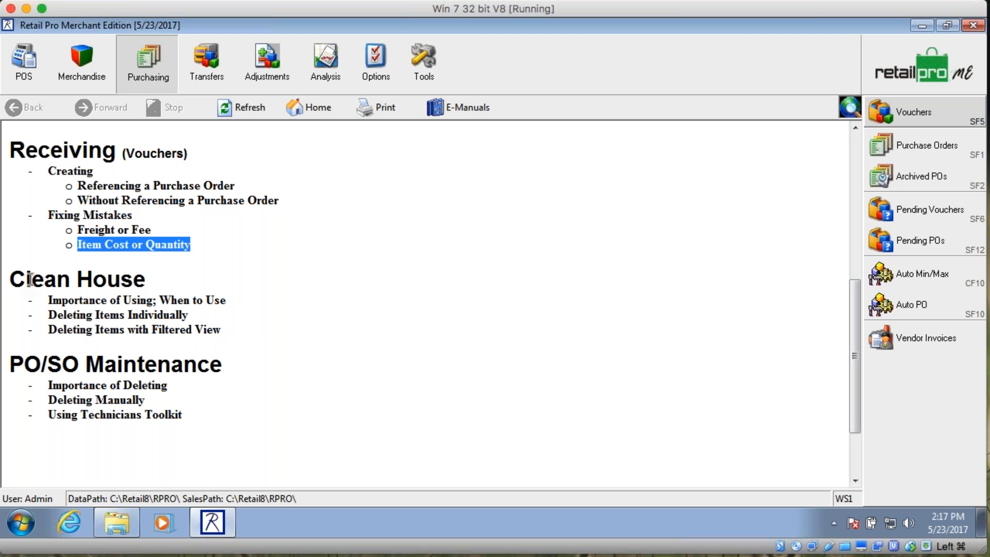
pyautogui.moveTo(9, 279); pyautogui.dragTo(136, 279)
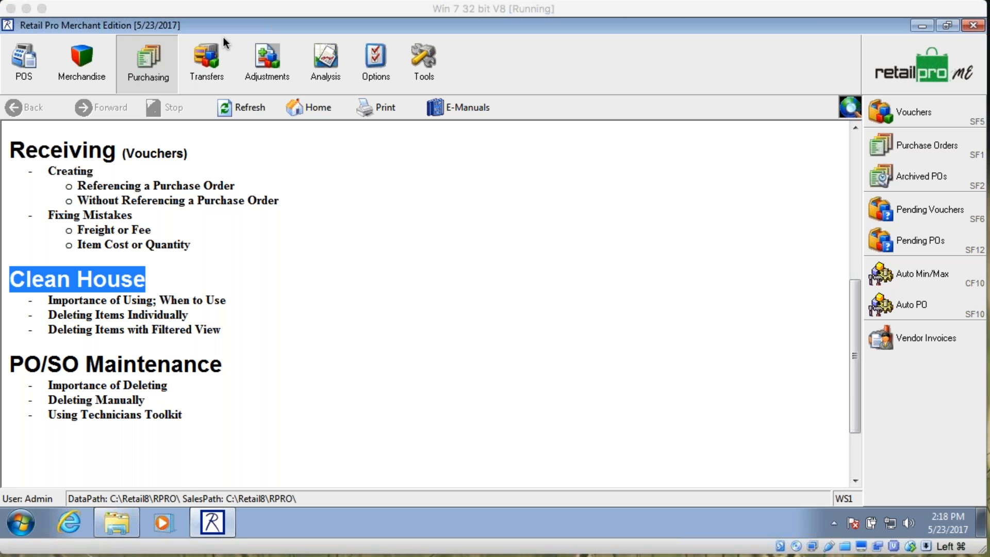
# Step: Open the merchandise inventory list and select item 825, the Blk 789-qwe T-shirt without a size
pyautogui.click(91, 75)
pyautogui.click(916, 111)
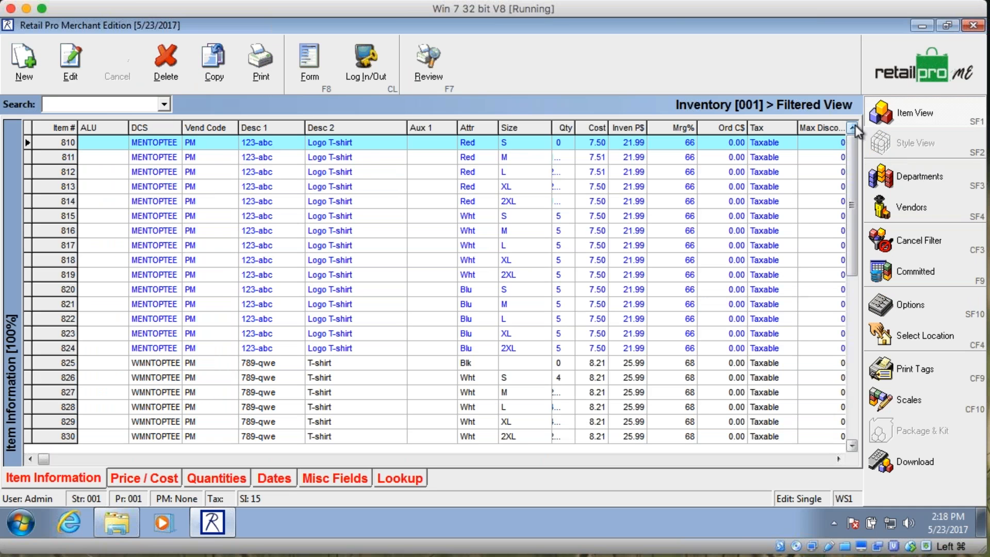
pyautogui.click(616, 375)
pyautogui.scroll(-9, 619, 375)
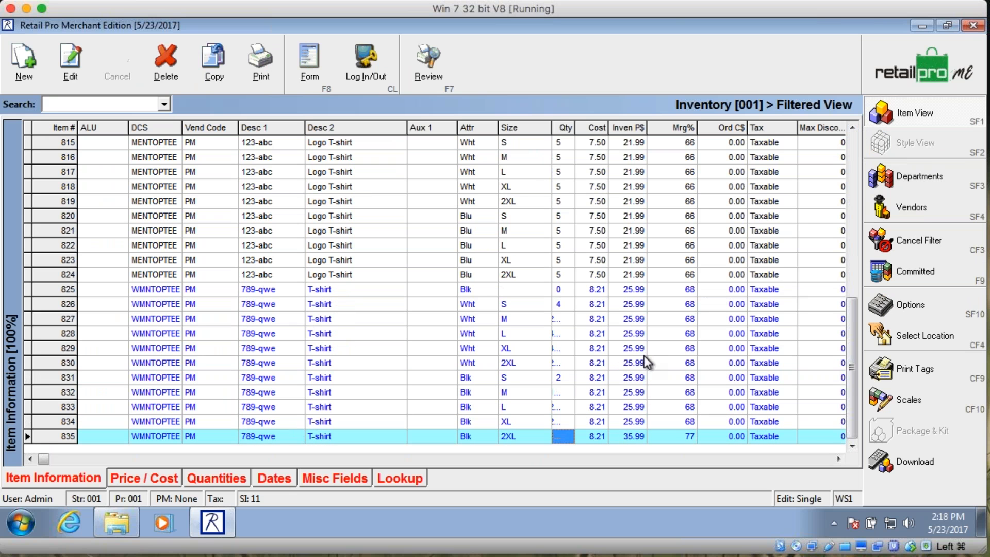
pyautogui.click(472, 288)
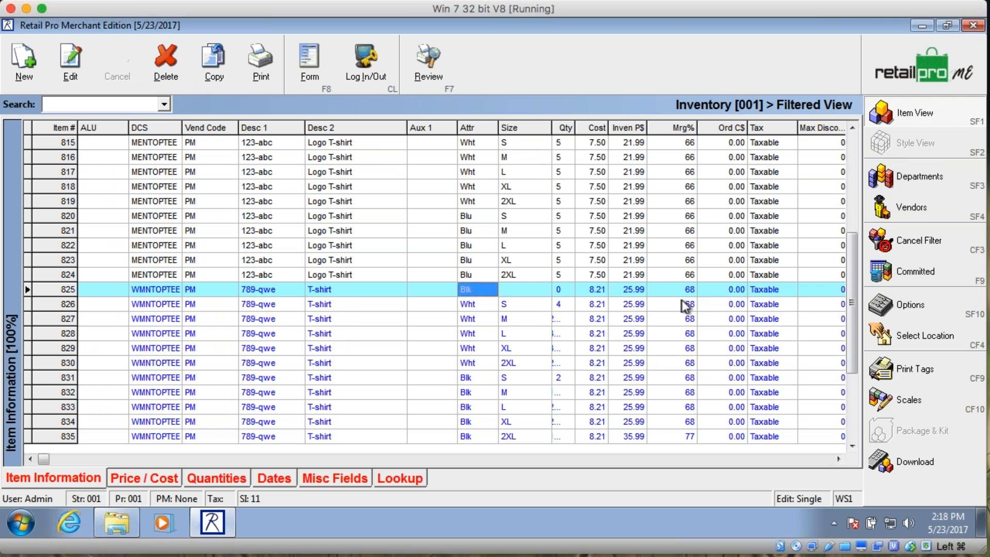
# Step: Bring up the deletion warning for item 825, read it, and dismiss it without deleting the item
pyautogui.click(166, 64)
pyautogui.moveTo(440, 223); pyautogui.dragTo(318, 126)
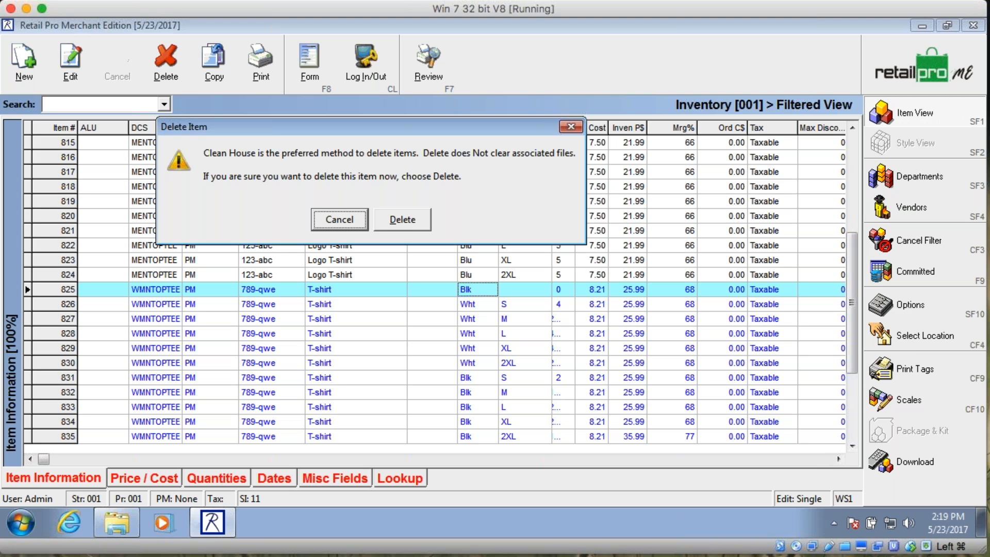
pyautogui.click(345, 219)
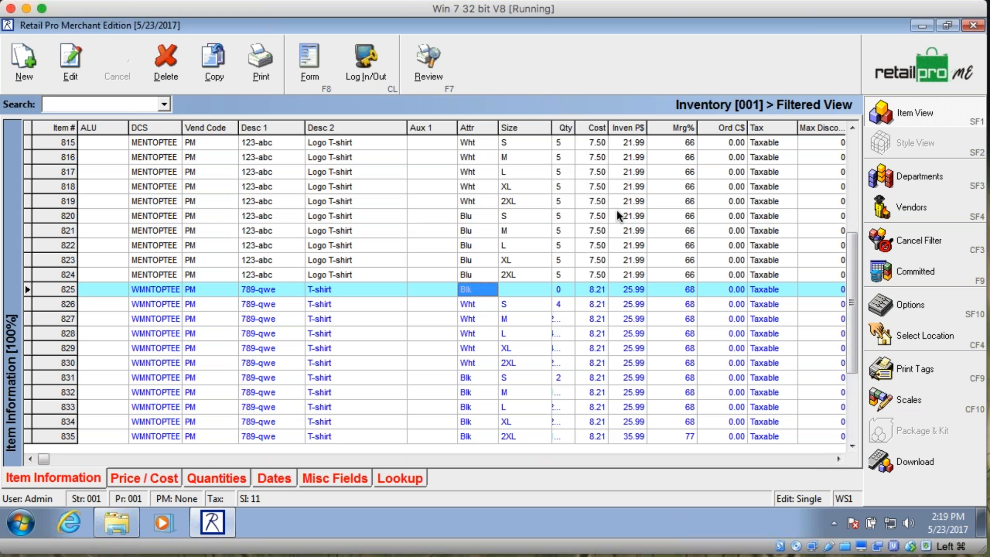
# Step: Open the page layout for the Item Information columns and move Style SID directly below Item SID
pyautogui.rightClick(535, 138)
pyautogui.moveTo(599, 137)
pyautogui.click(661, 157)
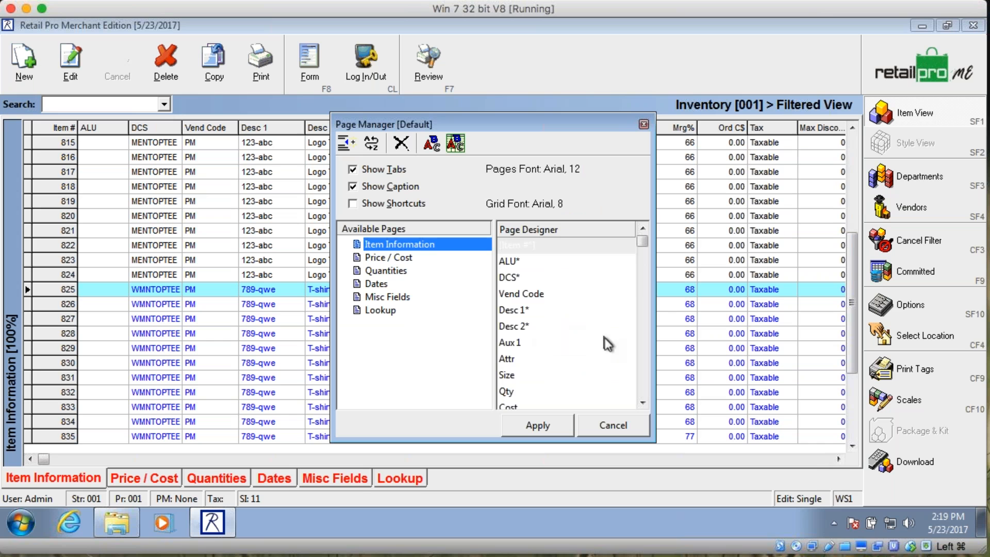
pyautogui.click(646, 387)
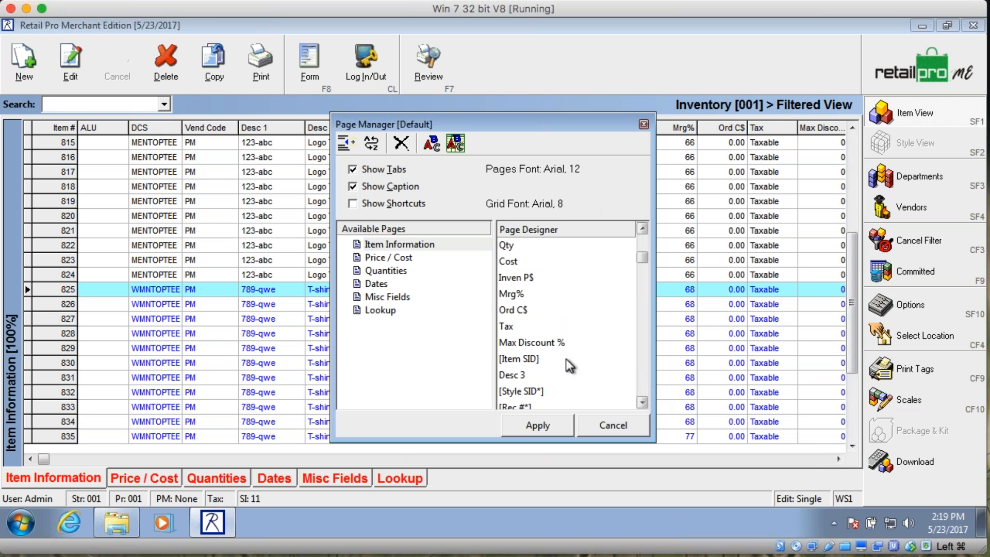
pyautogui.click(534, 361)
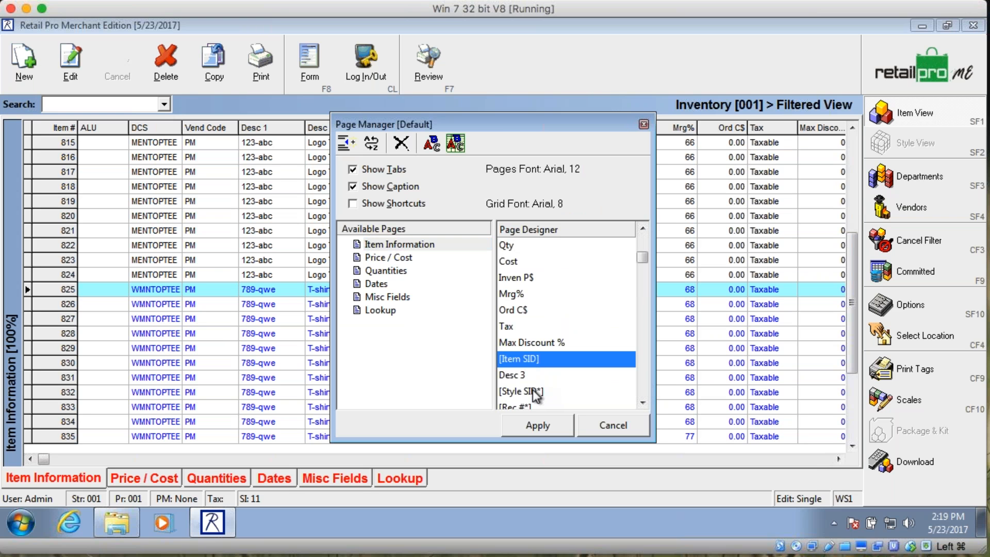
pyautogui.moveTo(536, 392); pyautogui.dragTo(539, 376)
# Step: Remove Max Discount %, Desc 3, Rec #, Non-Inventory, Serial and Tax from the displayed columns and apply the layout
pyautogui.doubleClick(553, 342)
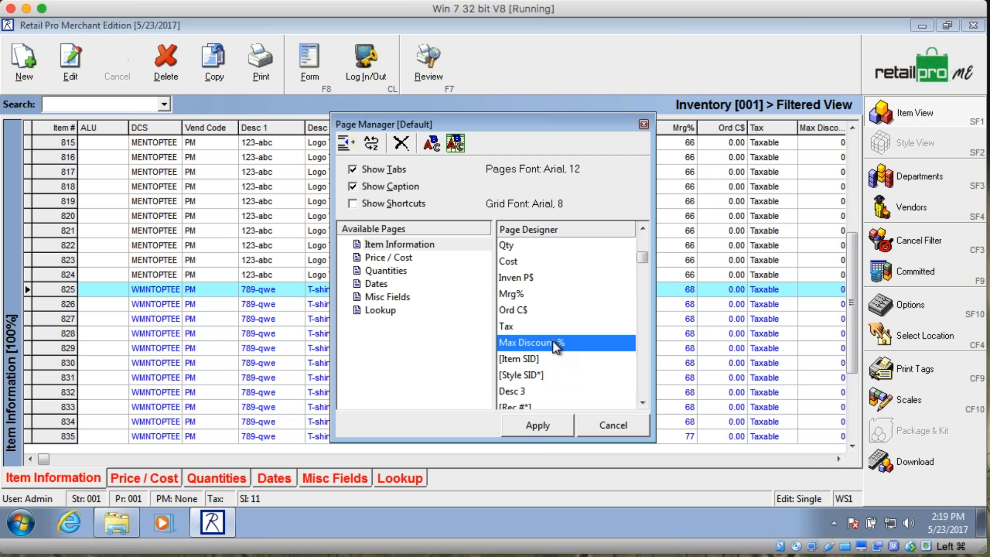
pyautogui.doubleClick(536, 377)
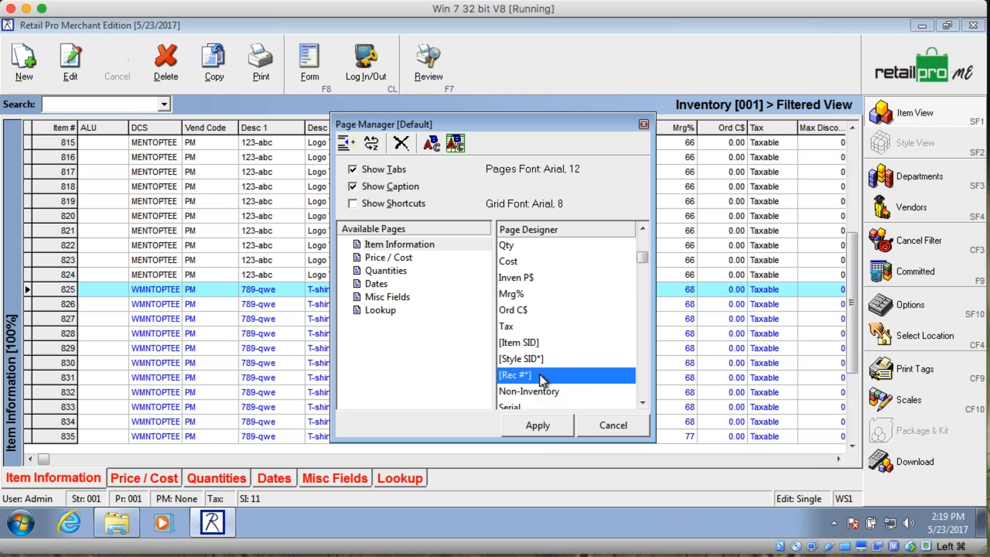
pyautogui.doubleClick(540, 373)
pyautogui.doubleClick(539, 377)
pyautogui.doubleClick(539, 378)
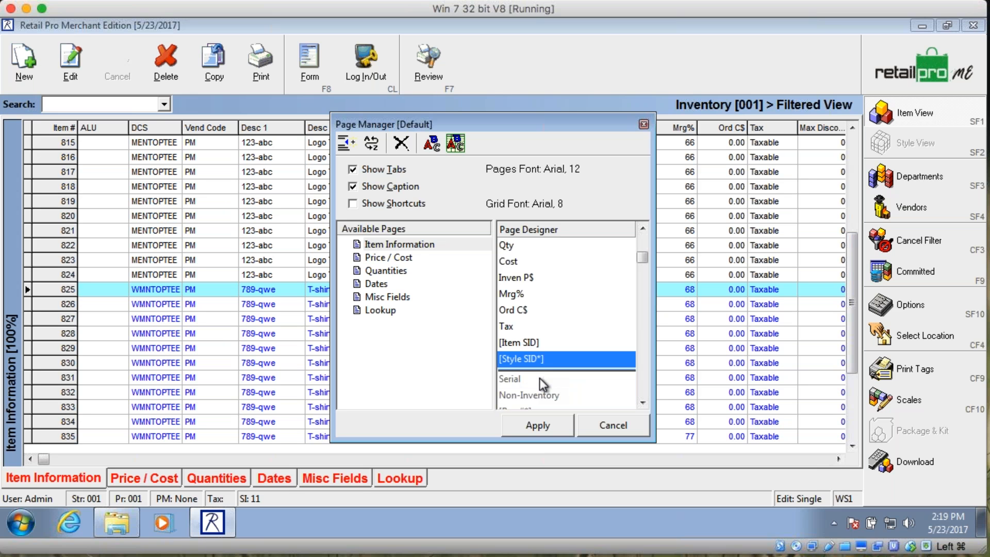
pyautogui.doubleClick(537, 329)
pyautogui.click(542, 424)
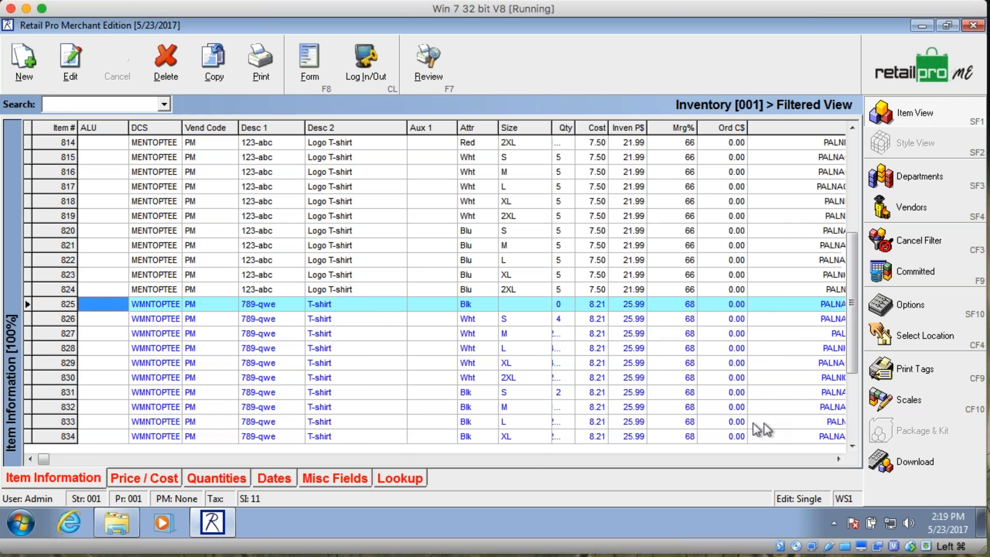
# Step: Select the Item SID of item 825 and narrow the Item SID column
pyautogui.click(815, 457)
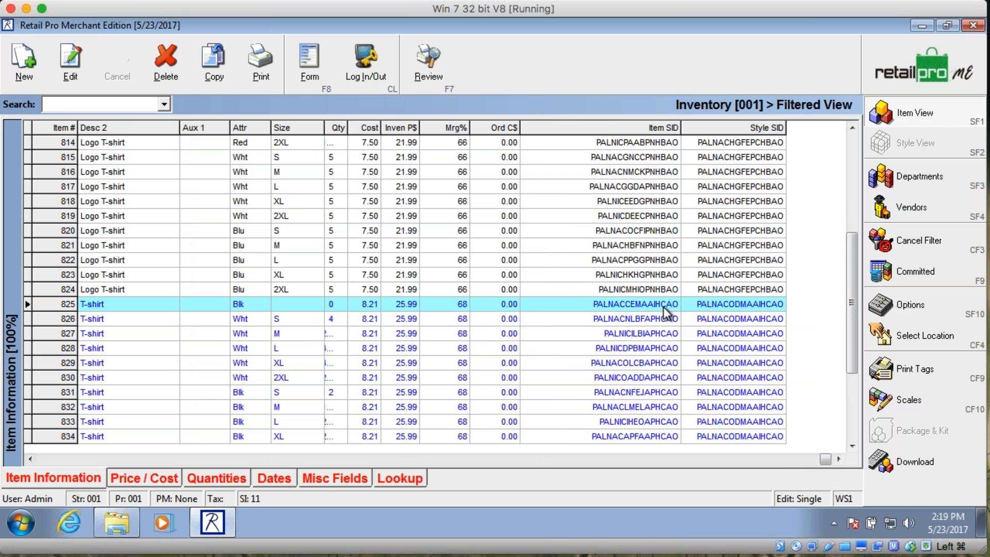
pyautogui.click(643, 305)
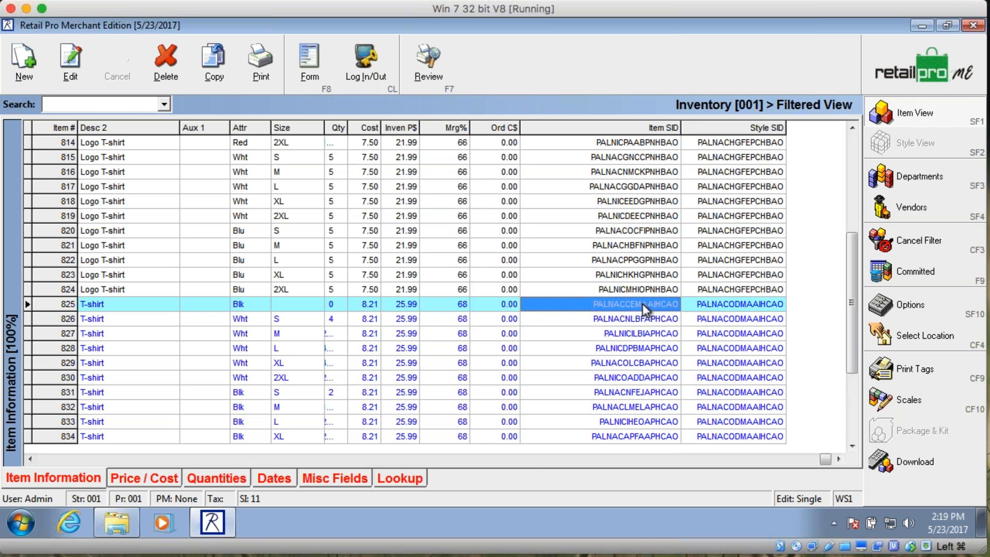
pyautogui.moveTo(681, 127); pyautogui.dragTo(646, 123)
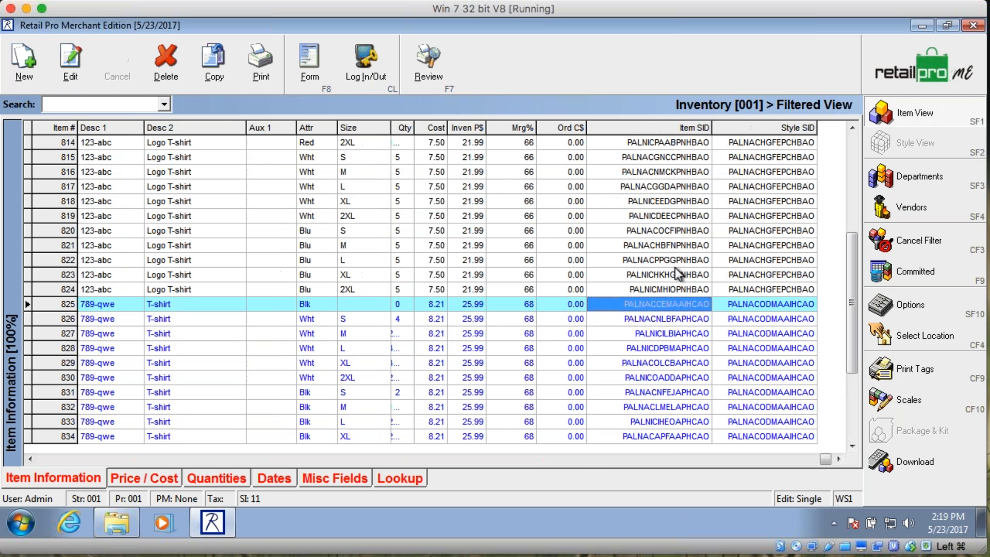
# Step: Compare the Item SIDs of items 825 to 827
pyautogui.click(676, 317)
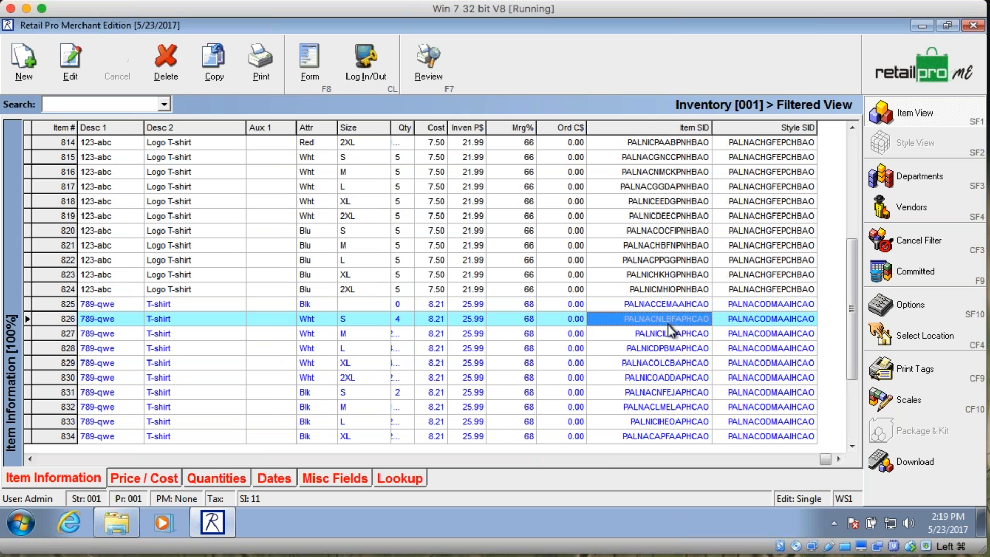
pyautogui.click(666, 334)
pyautogui.click(668, 318)
pyautogui.click(670, 303)
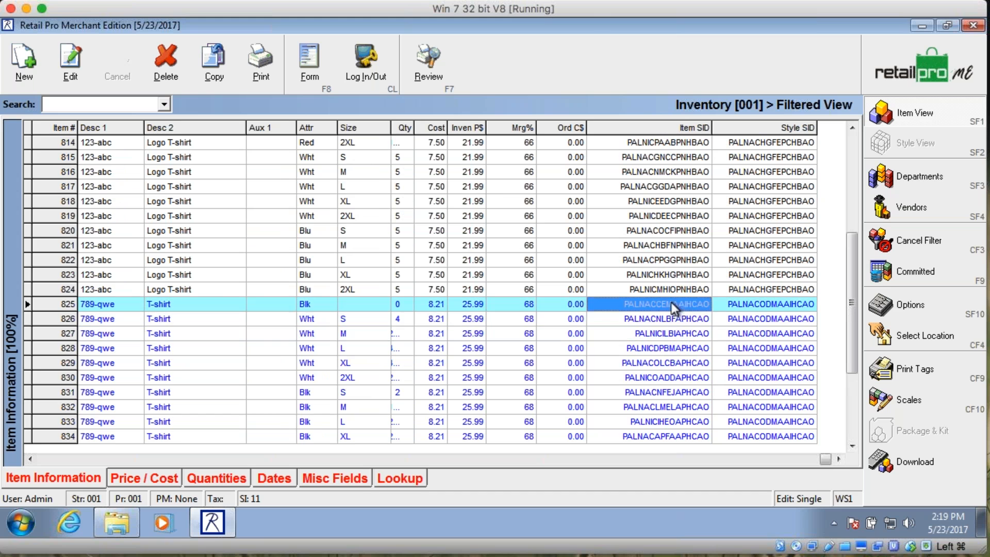
# Step: Compare the Style SIDs of the 789-qwe T-shirts from item 825 to item 829
pyautogui.click(756, 302)
pyautogui.click(763, 318)
pyautogui.click(763, 345)
pyautogui.click(763, 359)
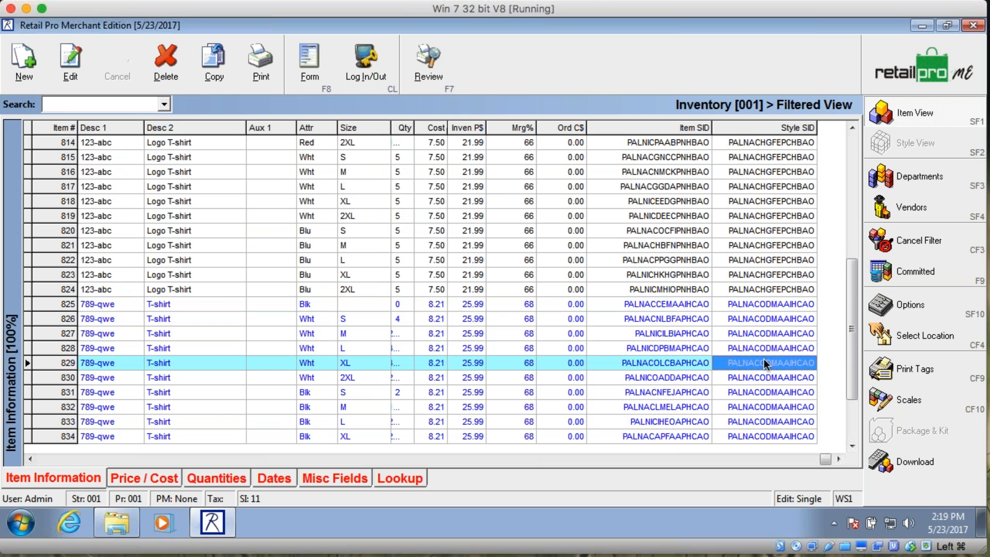
pyautogui.click(765, 318)
pyautogui.click(766, 304)
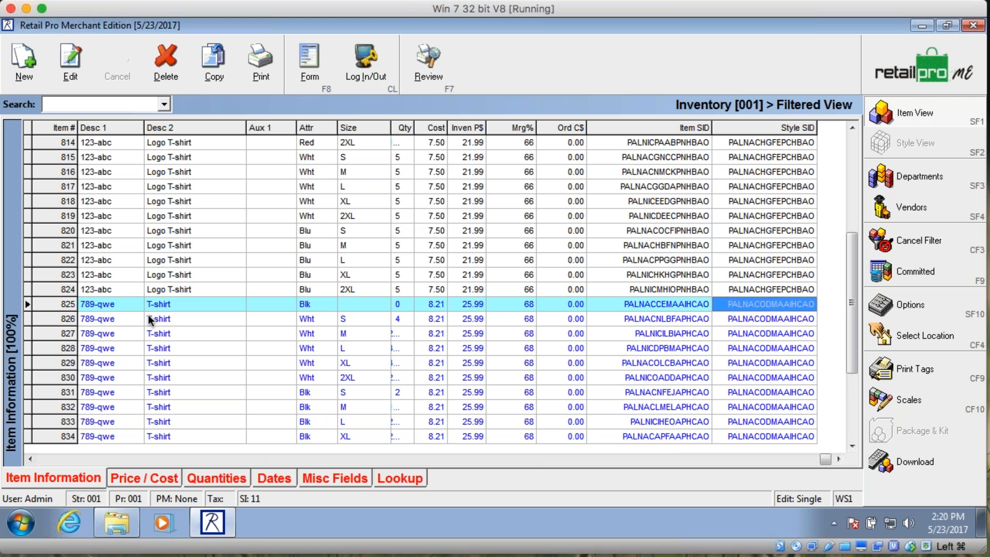
# Step: Delete item 825 directly from the inventory list and confirm the deletion
pyautogui.click(157, 62)
pyautogui.click(530, 317)
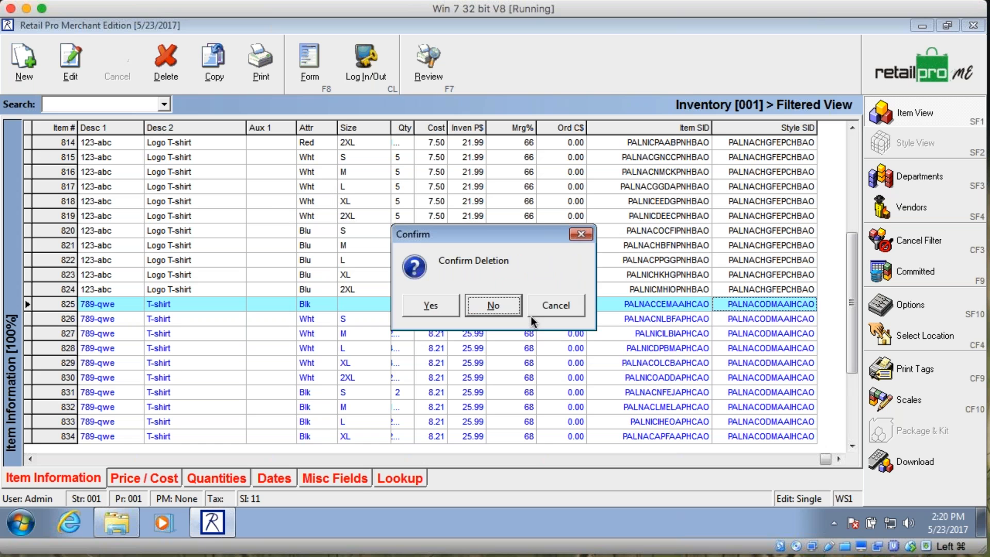
pyautogui.click(431, 300)
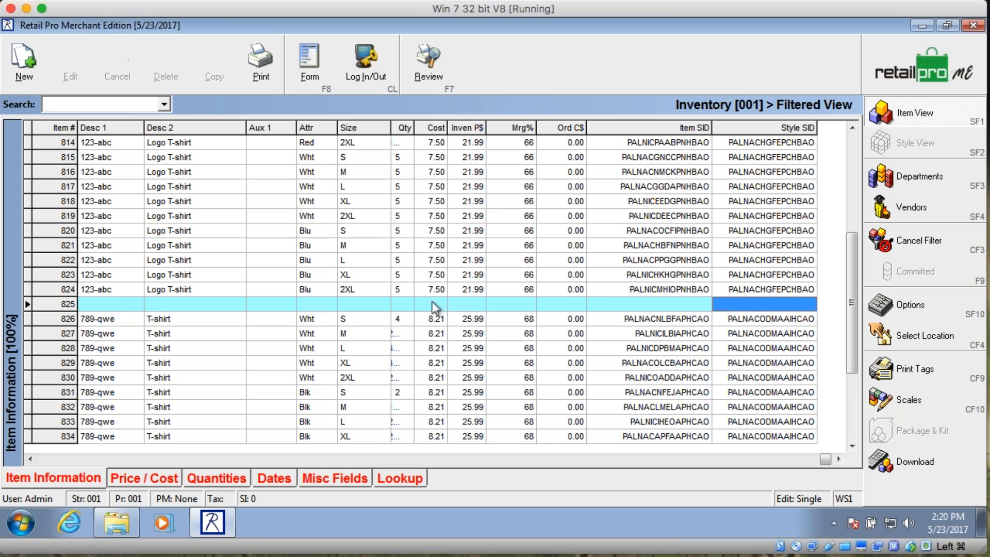
# Step: Examine the Desc 1, Item SID and Style SID fields in the row of deleted item 825
pyautogui.click(104, 304)
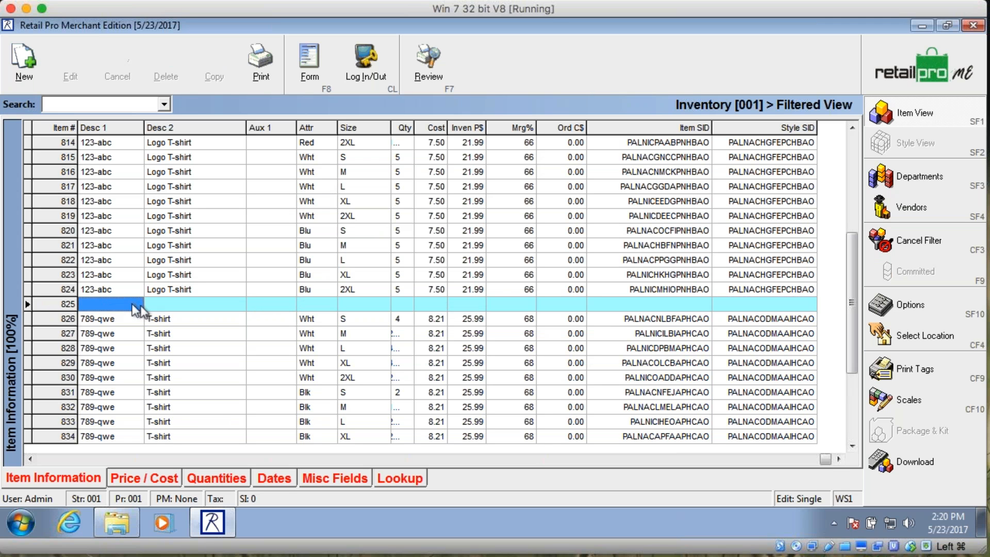
pyautogui.click(671, 302)
pyautogui.click(732, 305)
pyautogui.click(686, 302)
pyautogui.click(732, 304)
pyautogui.click(691, 304)
pyautogui.click(742, 305)
pyautogui.click(675, 302)
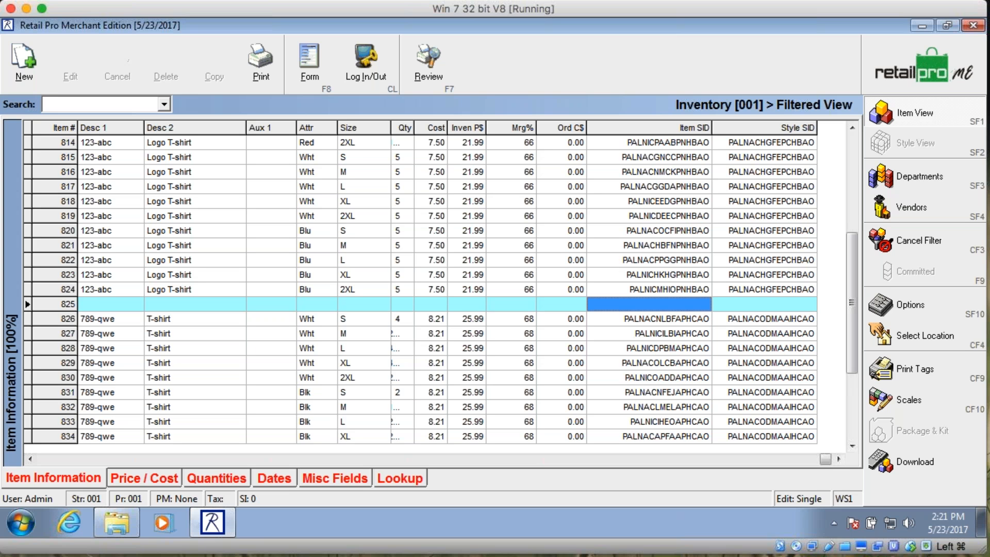
# Step: Leave the inventory list and open the Clean House item list at items 652 to 676
pyautogui.click(940, 66)
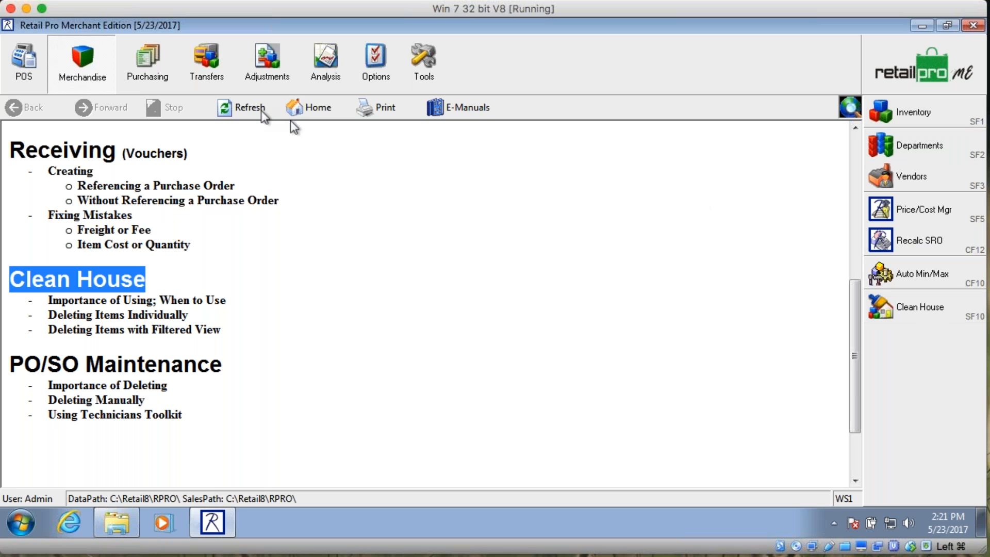
pyautogui.click(937, 309)
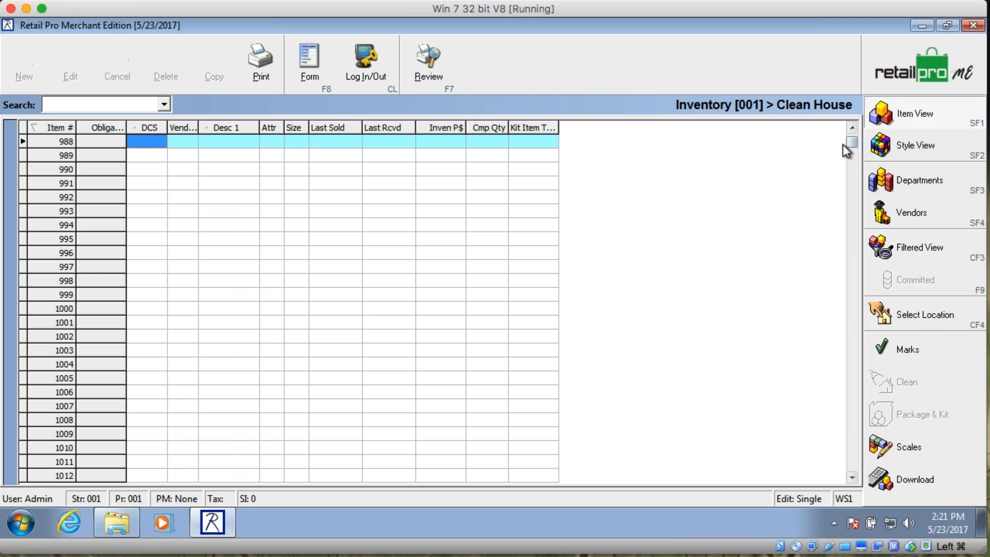
pyautogui.click(853, 450)
pyautogui.click(853, 450)
pyautogui.moveTo(852, 450); pyautogui.dragTo(852, 450)
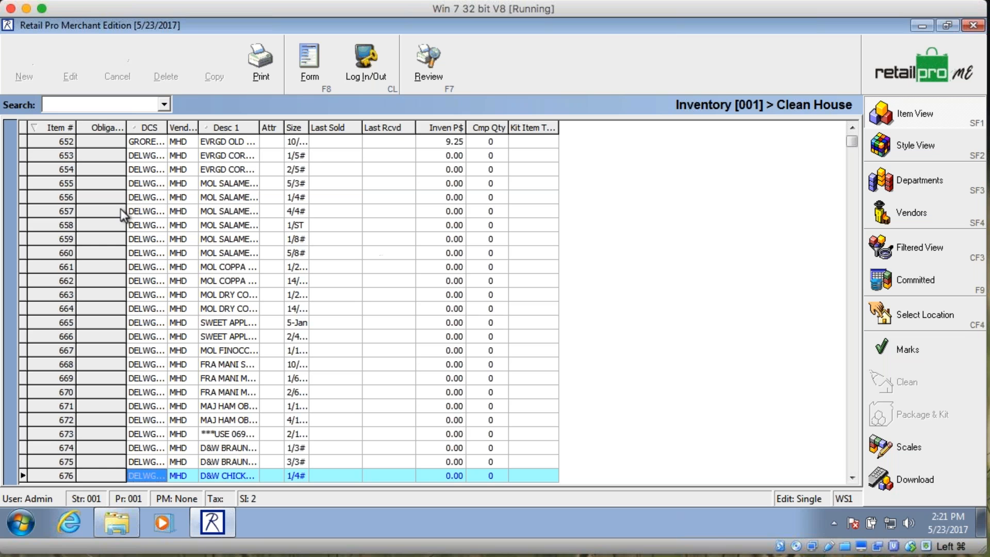
# Step: Mark items 657 and 658 and permanently delete them with Clean
pyautogui.click(85, 212)
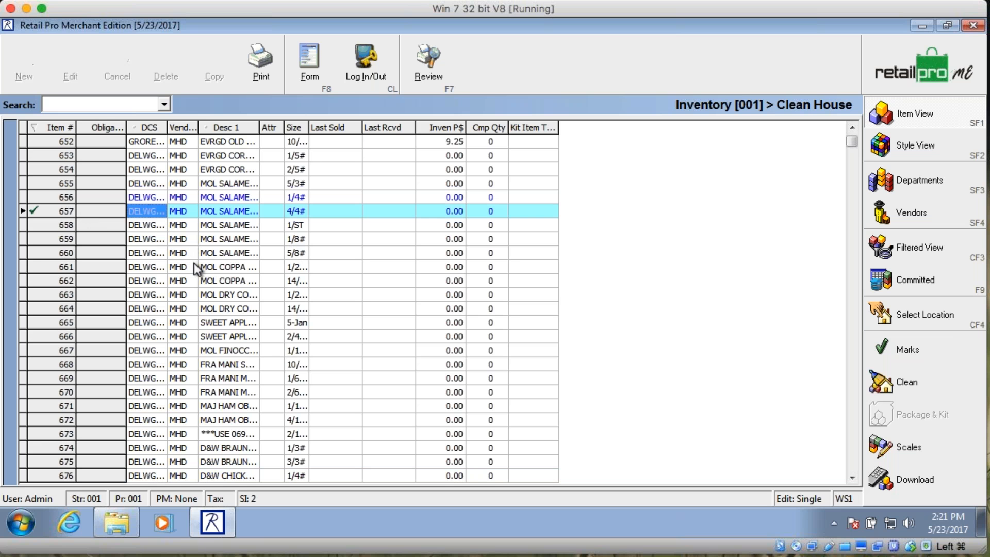
pyautogui.click(105, 225)
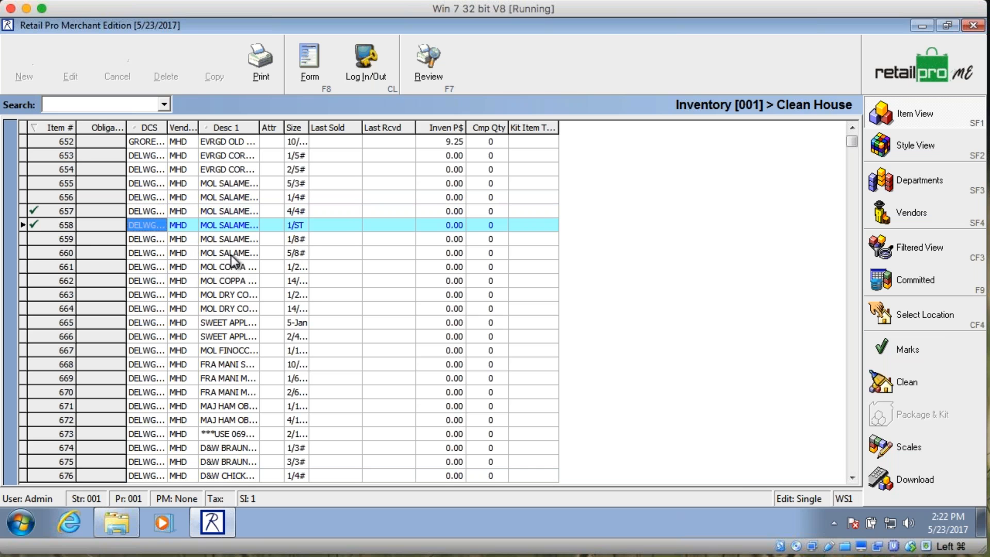
pyautogui.click(918, 377)
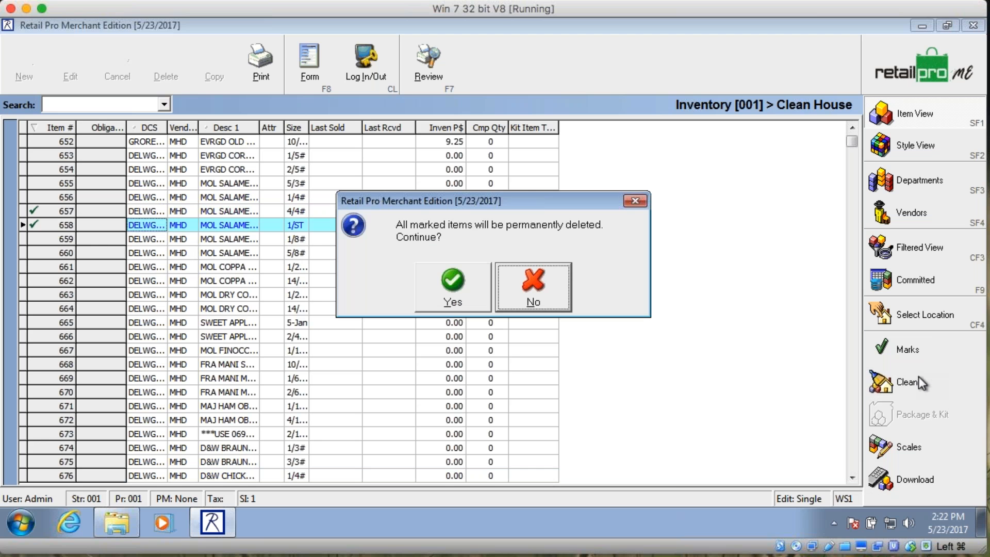
pyautogui.click(472, 298)
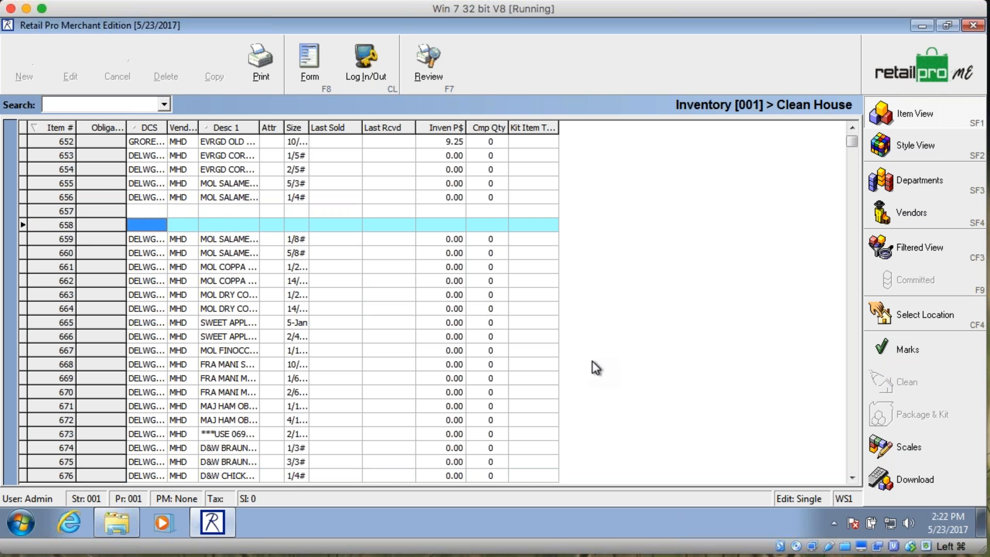
# Step: Find deleted item 825 in the Clean House item list and examine its row
pyautogui.click(849, 453)
pyautogui.click(849, 453)
pyautogui.click(849, 453)
pyautogui.click(849, 453)
pyautogui.click(849, 453)
pyautogui.click(849, 453)
pyautogui.click(849, 453)
pyautogui.click(849, 453)
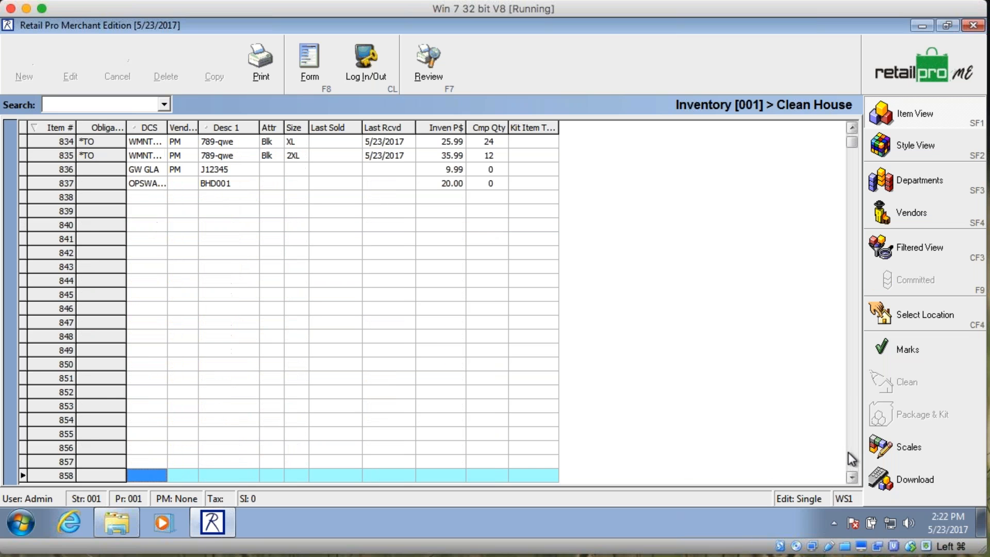
pyautogui.click(852, 128)
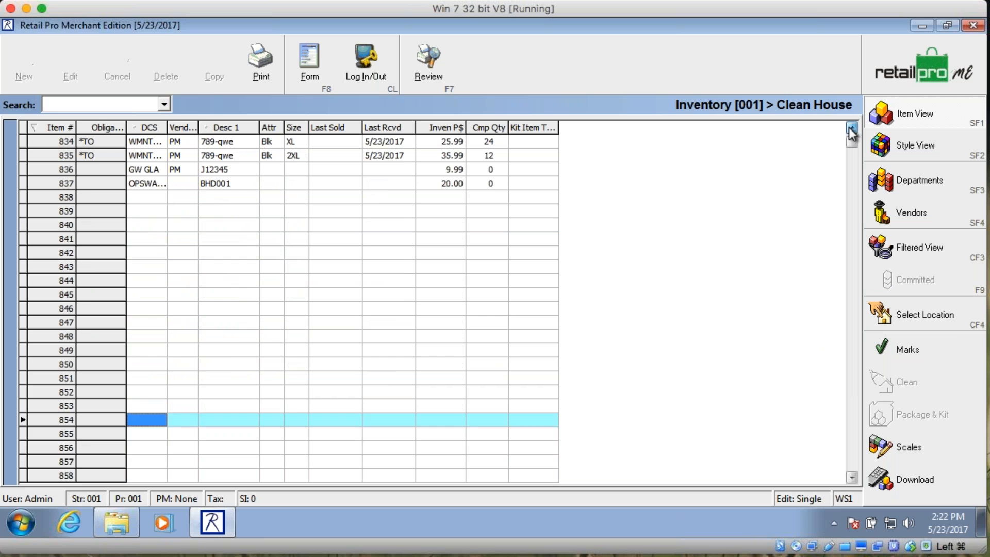
pyautogui.click(849, 128)
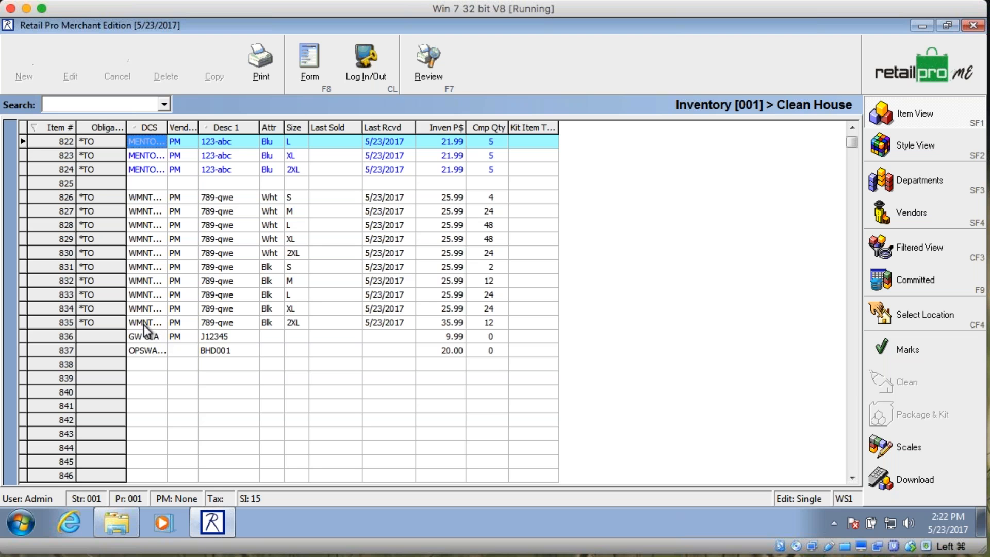
pyautogui.click(100, 183)
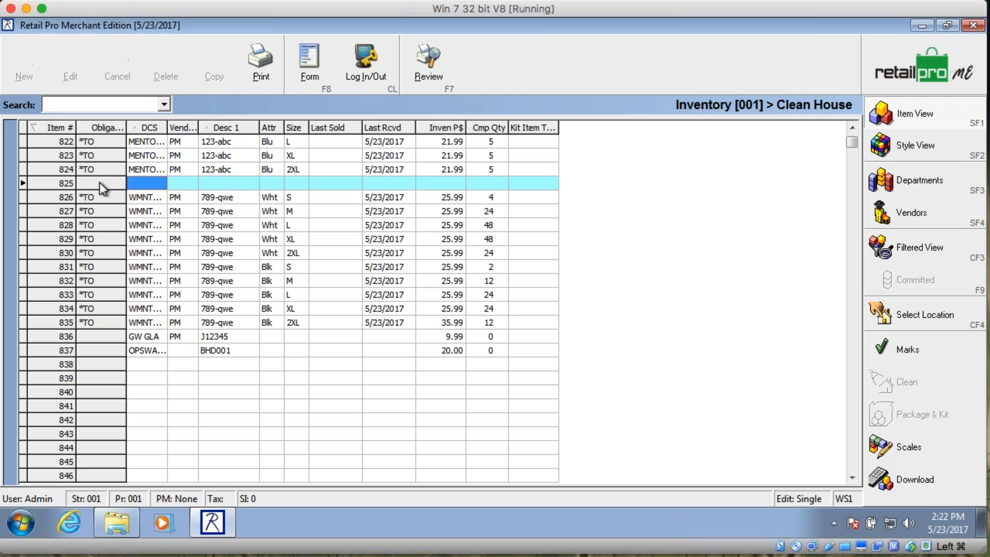
# Step: In Paint, sketch a tall bracket labelled 50K with a double-ended arrow across it, and close the drawing without saving
pyautogui.click(20, 530)
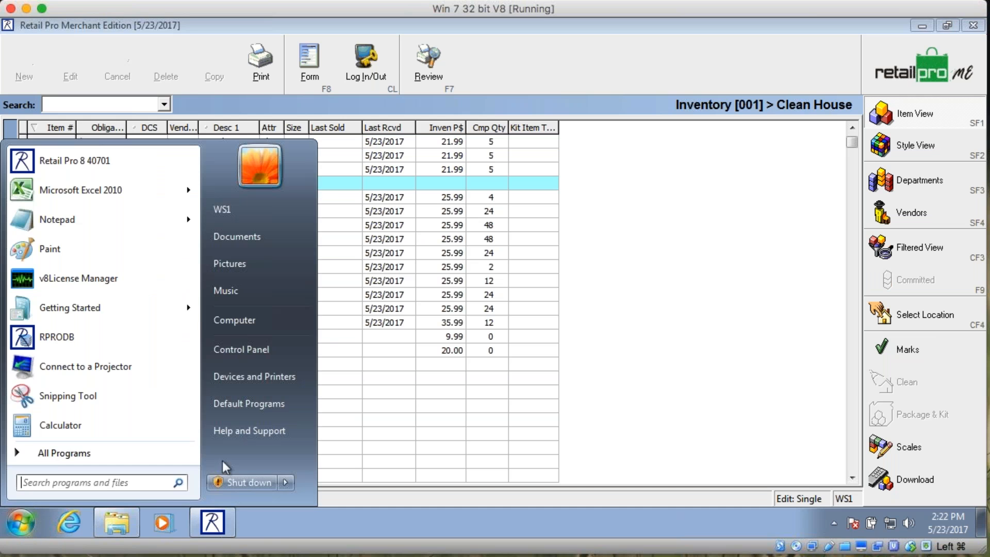
pyautogui.click(131, 258)
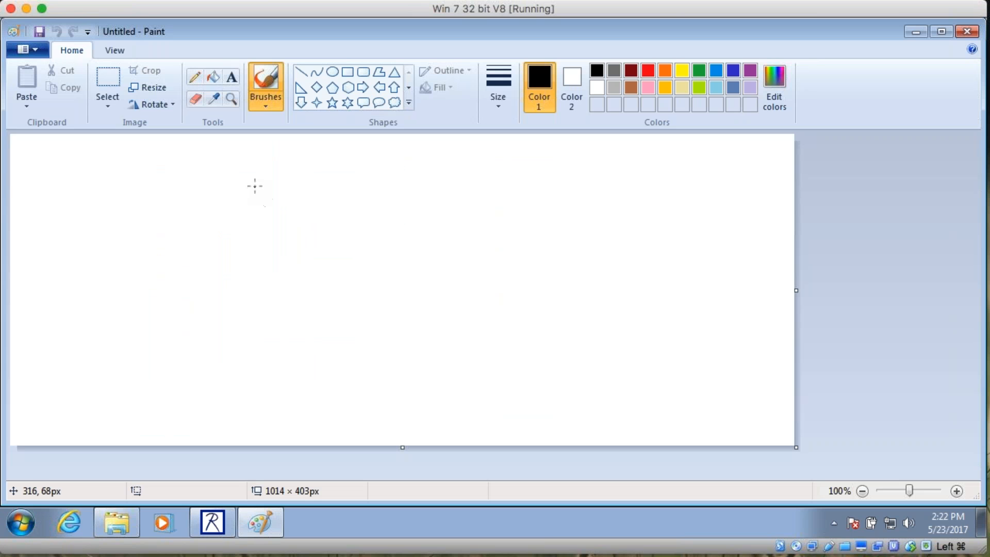
pyautogui.moveTo(269, 168)
pyautogui.mouseDown()
pyautogui.moveTo(199, 167)
pyautogui.moveTo(196, 397)
pyautogui.moveTo(356, 404)
pyautogui.mouseUp()
pyautogui.moveTo(262, 166); pyautogui.dragTo(286, 167)
pyautogui.moveTo(136, 249)
pyautogui.mouseDown()
pyautogui.moveTo(148, 261)
pyautogui.moveTo(138, 264)
pyautogui.moveTo(166, 245)
pyautogui.mouseUp()
pyautogui.moveTo(173, 230); pyautogui.dragTo(183, 239)
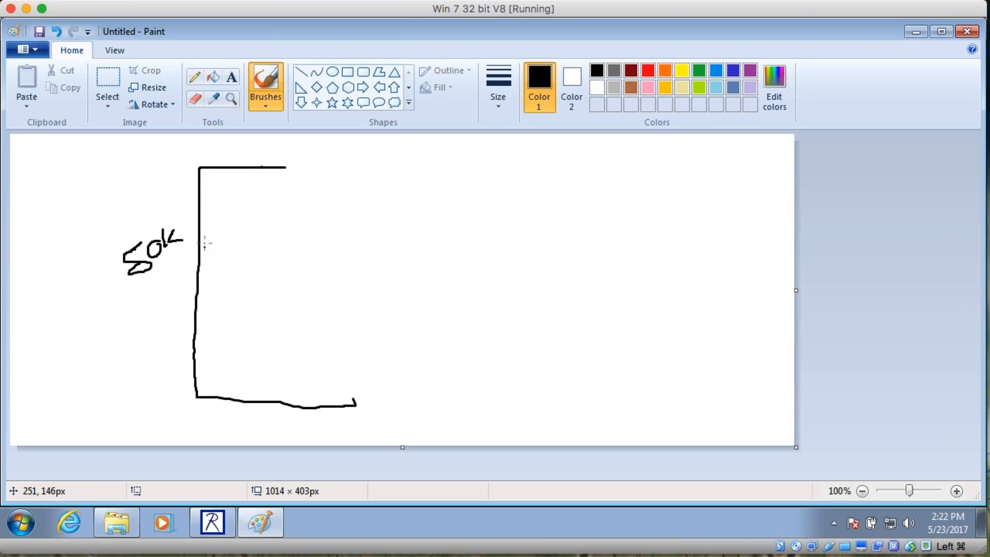
pyautogui.moveTo(197, 169); pyautogui.dragTo(176, 169)
pyautogui.moveTo(191, 398); pyautogui.dragTo(169, 397)
pyautogui.moveTo(163, 224)
pyautogui.mouseDown()
pyautogui.moveTo(238, 210)
pyautogui.moveTo(54, 213)
pyautogui.moveTo(81, 223)
pyautogui.moveTo(270, 206)
pyautogui.moveTo(271, 223)
pyautogui.moveTo(68, 208)
pyautogui.moveTo(65, 219)
pyautogui.moveTo(84, 225)
pyautogui.mouseUp()
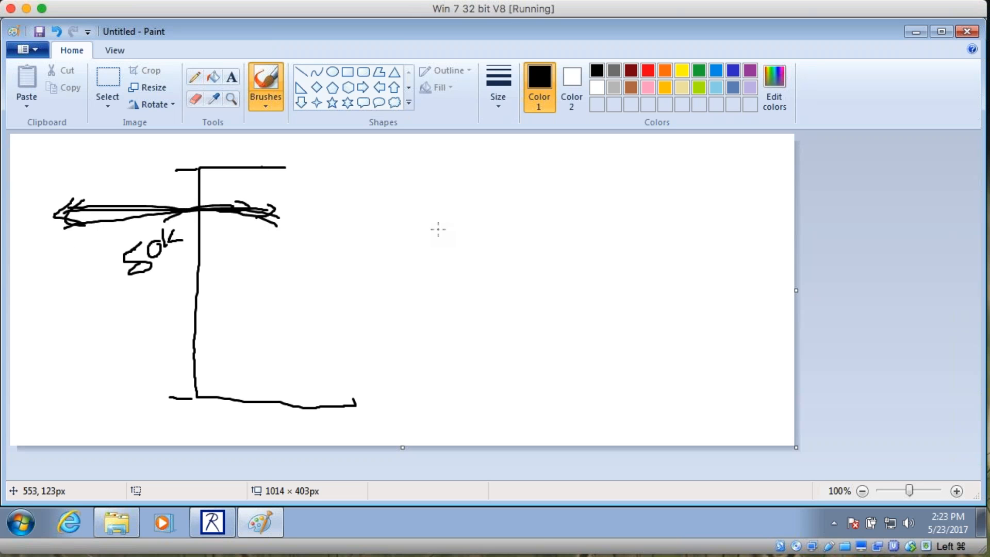
pyautogui.click(967, 34)
pyautogui.click(528, 272)
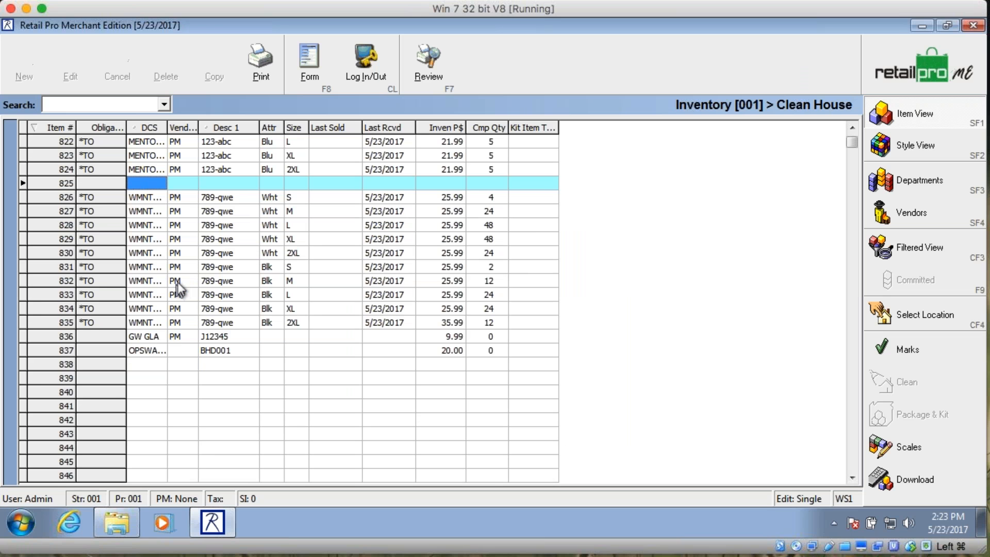
# Step: Mark unobligated items 837 and 836 for cleaning in the Clean House list
pyautogui.click(149, 252)
pyautogui.click(436, 254)
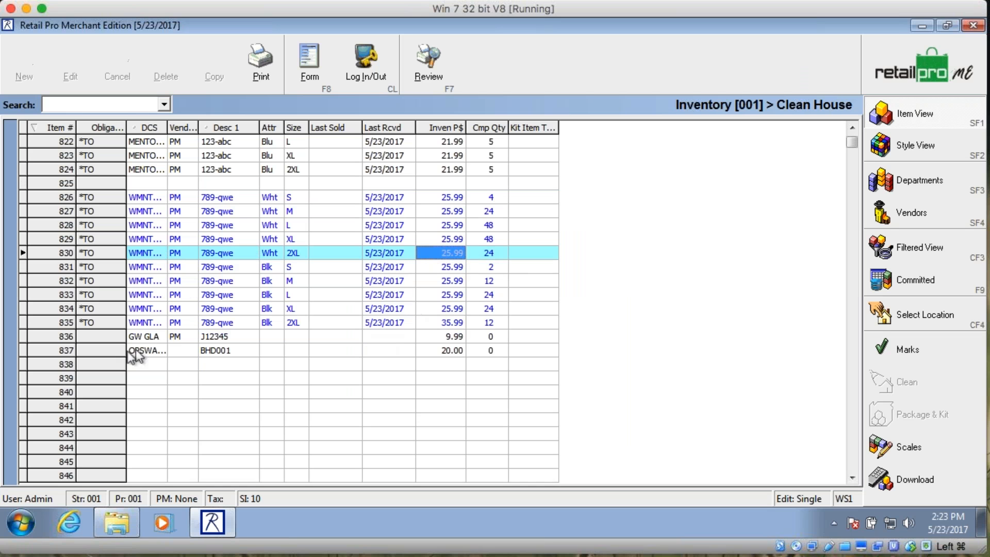
pyautogui.click(39, 350)
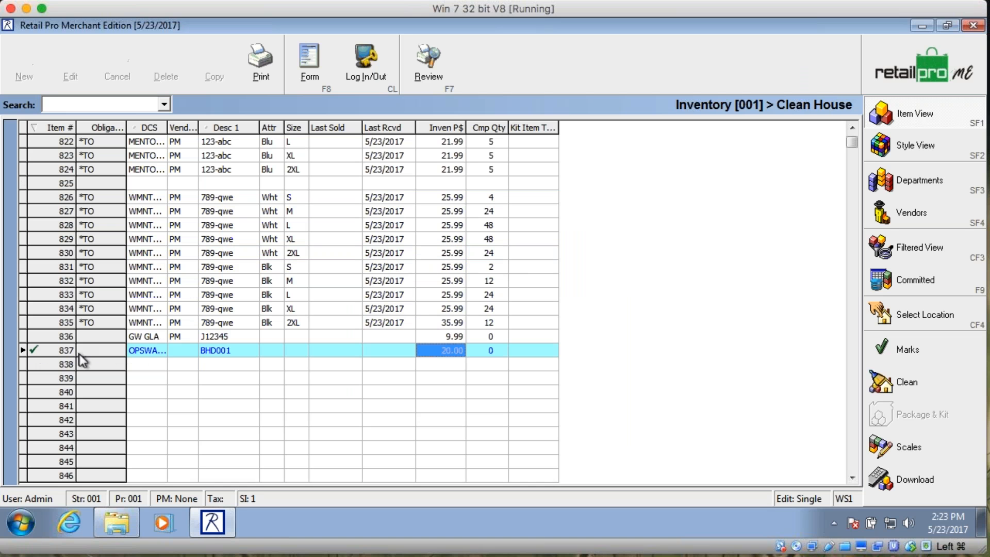
pyautogui.click(94, 339)
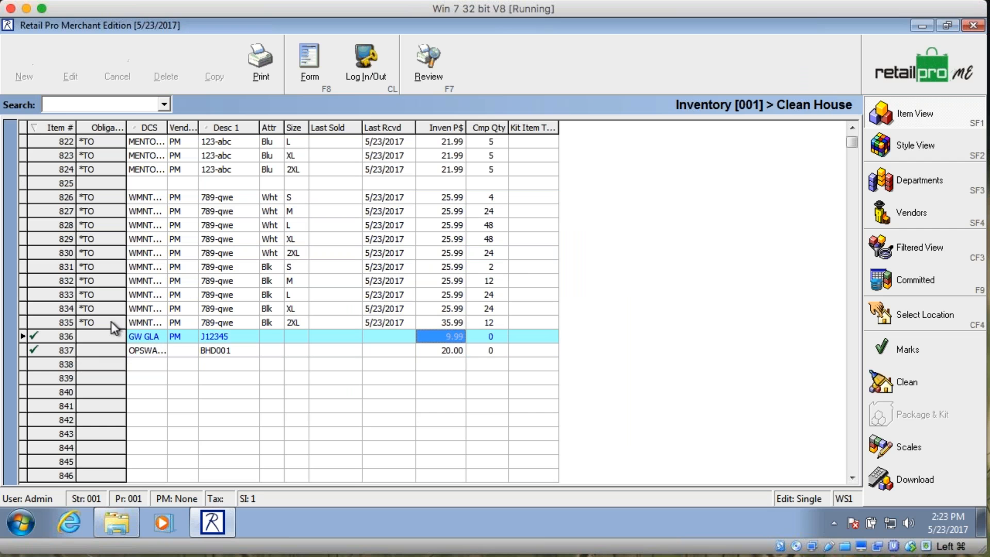
# Step: Try to mark the obligated items 835 up to 829 for cleaning
pyautogui.click(108, 319)
pyautogui.click(110, 309)
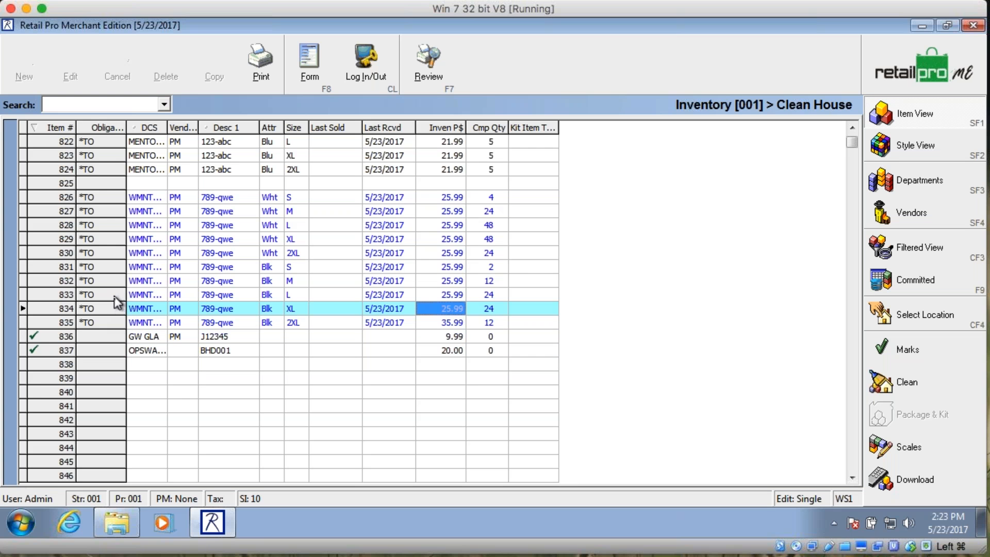
pyautogui.click(112, 296)
pyautogui.click(110, 278)
pyautogui.click(113, 262)
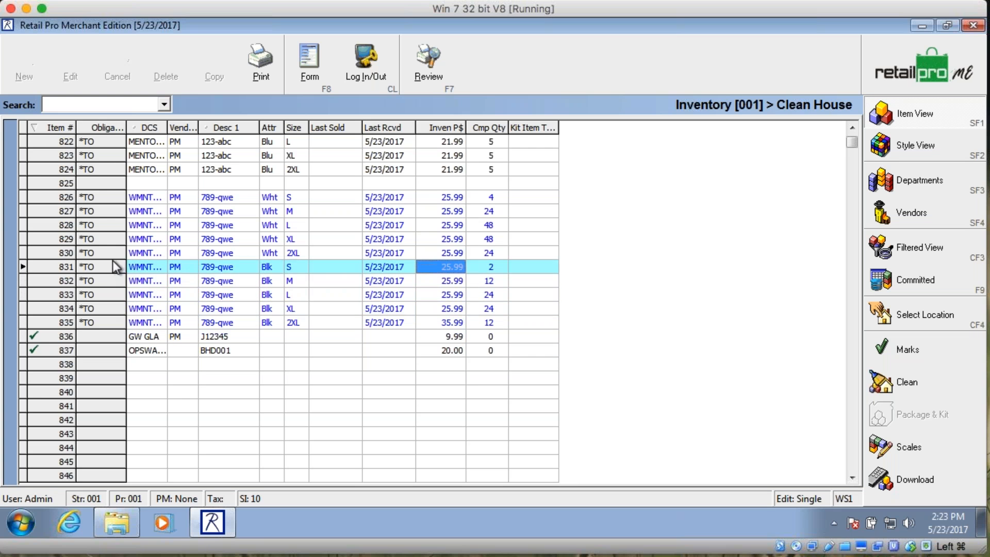
pyautogui.click(114, 251)
pyautogui.click(119, 239)
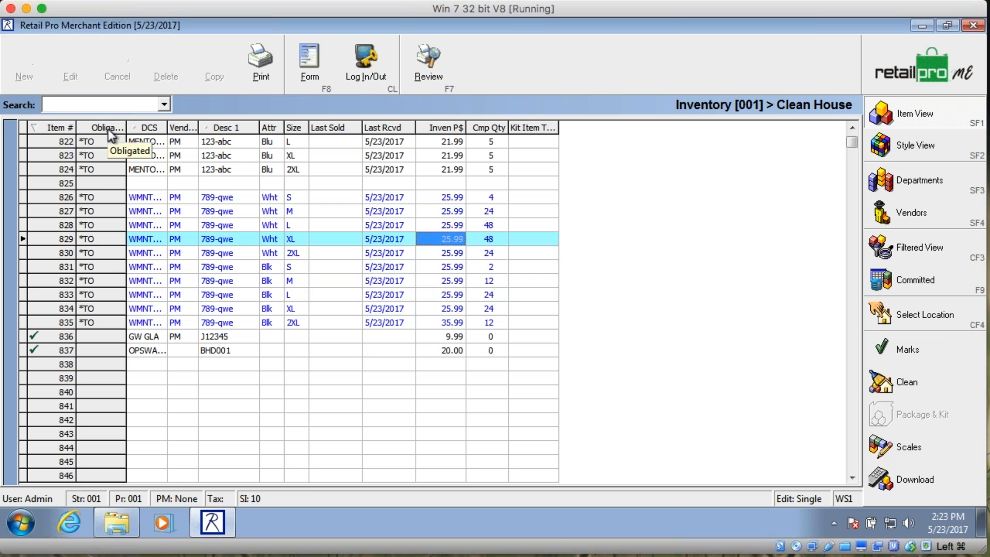
# Step: Examine the Obligated and Cmp Qty columns of the 123-abc items, especially items 810 and 811
pyautogui.press('Down')
pyautogui.press('Down')
pyautogui.press('Down')
pyautogui.press('Down')
pyautogui.press('Down')
pyautogui.press('Down')
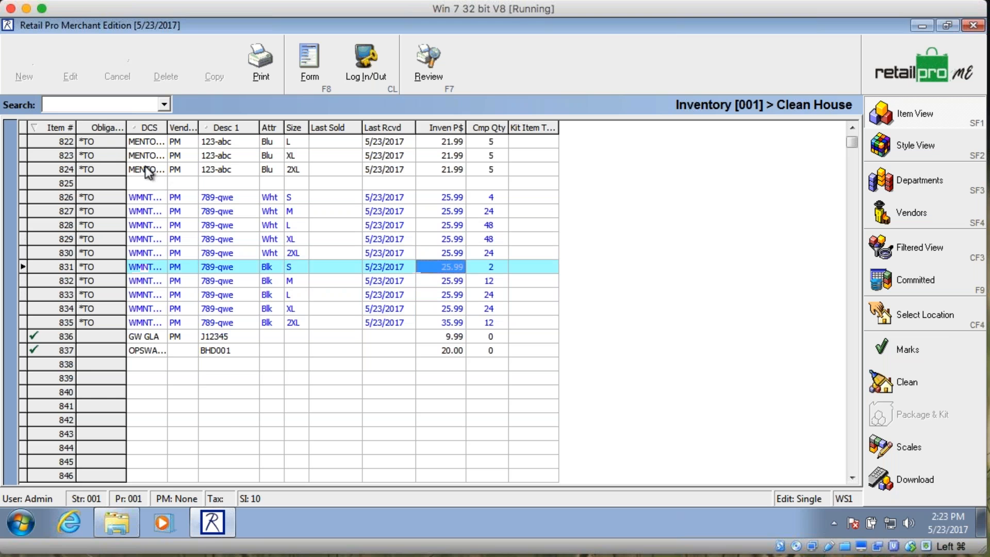
pyautogui.press('Up')
pyautogui.press('Up')
pyautogui.press('Up')
pyautogui.press('Up')
pyautogui.press('Up')
pyautogui.press('Up')
pyautogui.press('Up')
pyautogui.press('Up')
pyautogui.press('Up')
pyautogui.press('Up')
pyautogui.press('Up')
pyautogui.press('Up')
pyautogui.press('Up')
pyautogui.press('Up')
pyautogui.press('Up')
pyautogui.press('Up')
pyautogui.press('Up')
pyautogui.press('Up')
pyautogui.press('Up')
pyautogui.press('Up')
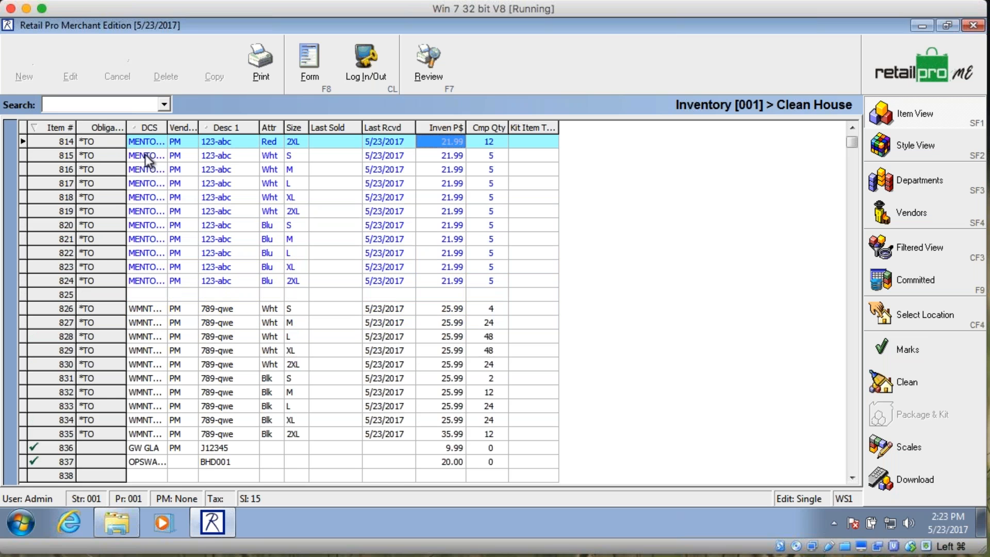
pyautogui.click(88, 158)
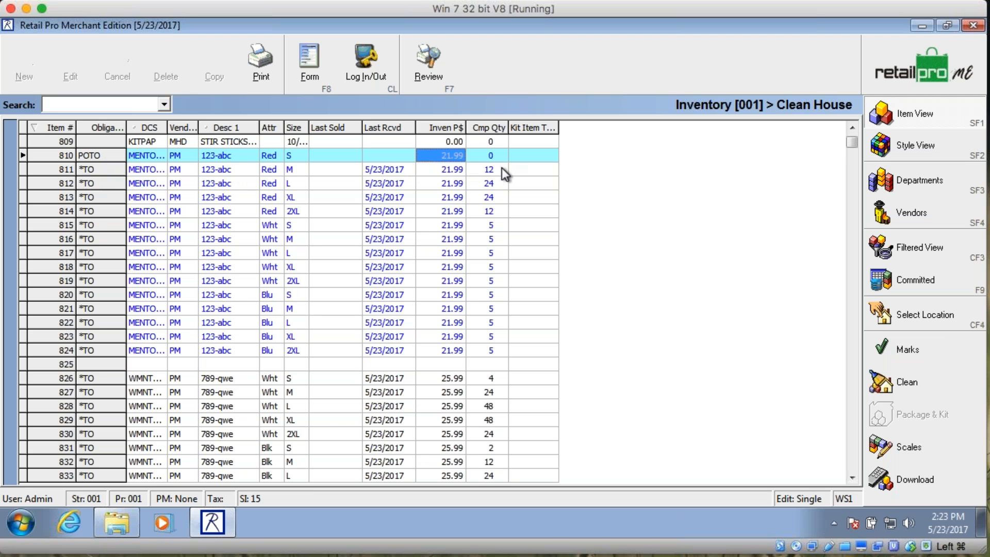
pyautogui.click(485, 169)
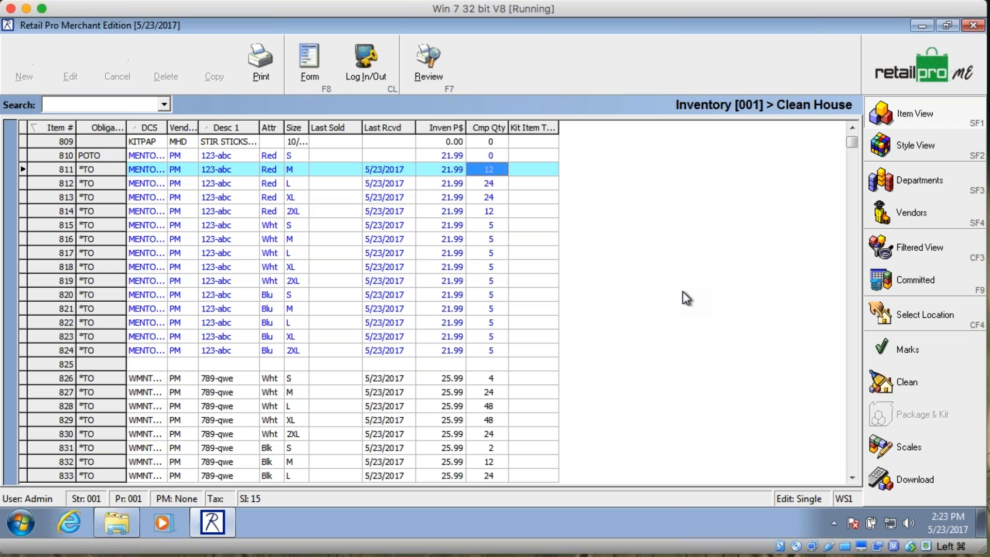
# Step: Mark items 809 and 808 as well and permanently delete all marked items with Clean
pyautogui.click(109, 144)
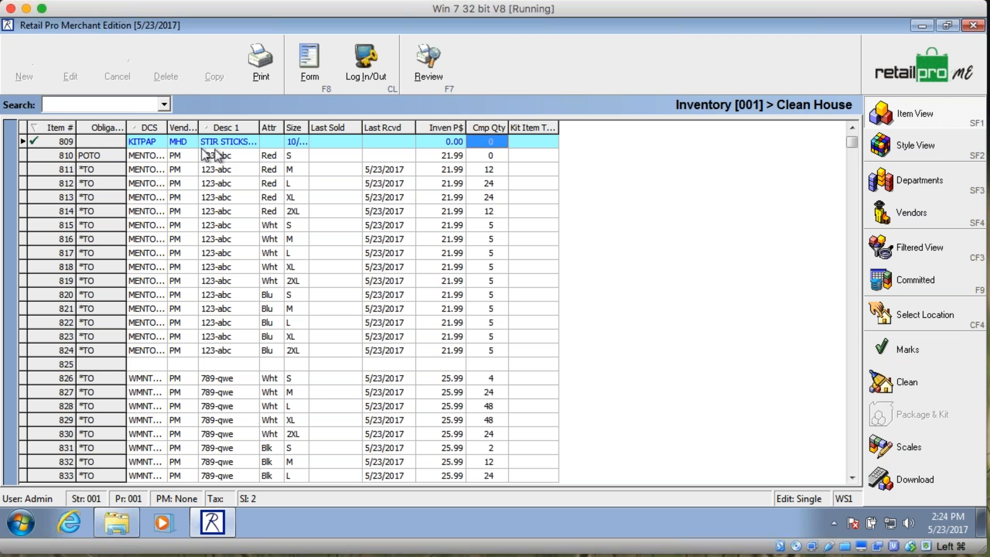
pyautogui.click(852, 128)
pyautogui.click(852, 128)
pyautogui.click(122, 156)
pyautogui.click(853, 127)
pyautogui.click(852, 127)
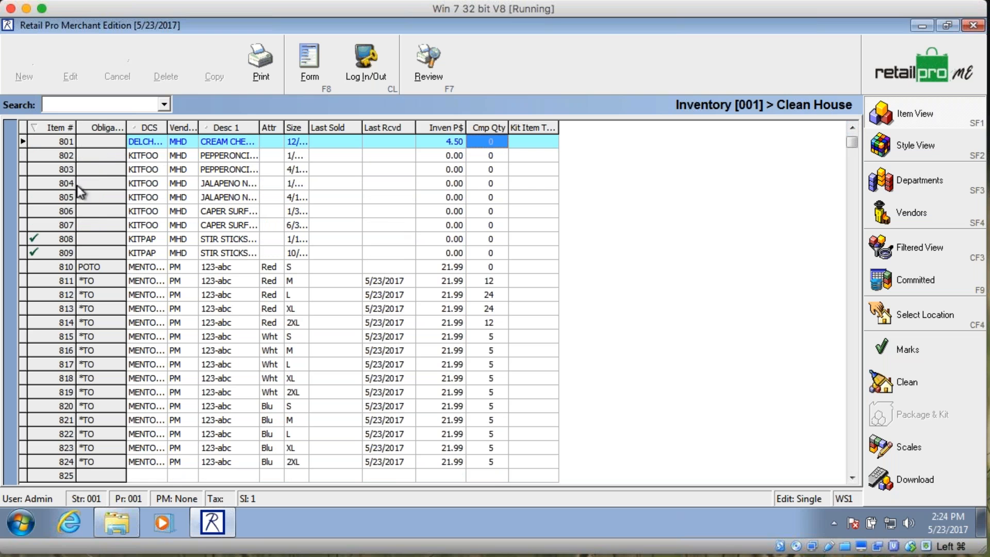
pyautogui.click(920, 381)
pyautogui.click(452, 287)
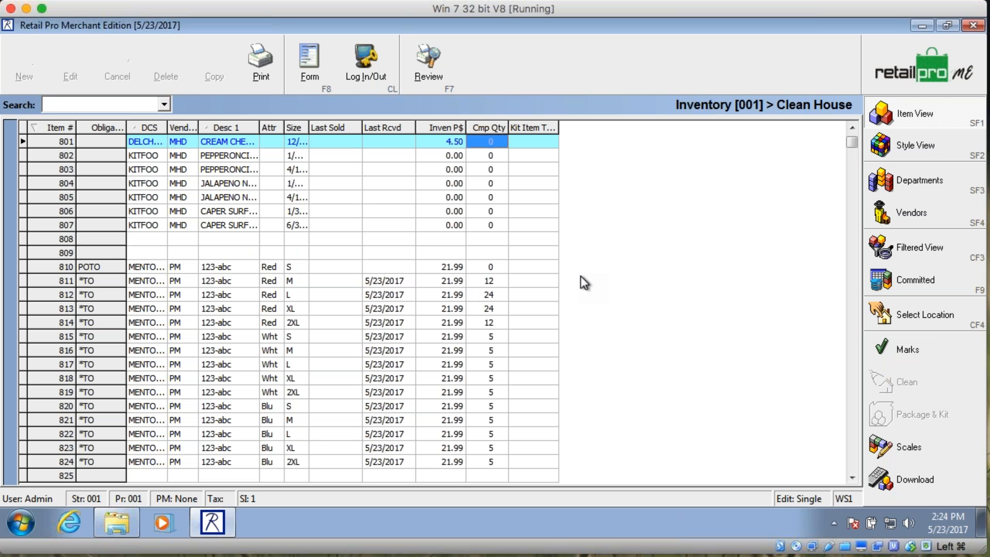
# Step: Leave Clean House and open the merchandise User-Defined fields in System Preferences
pyautogui.click(884, 71)
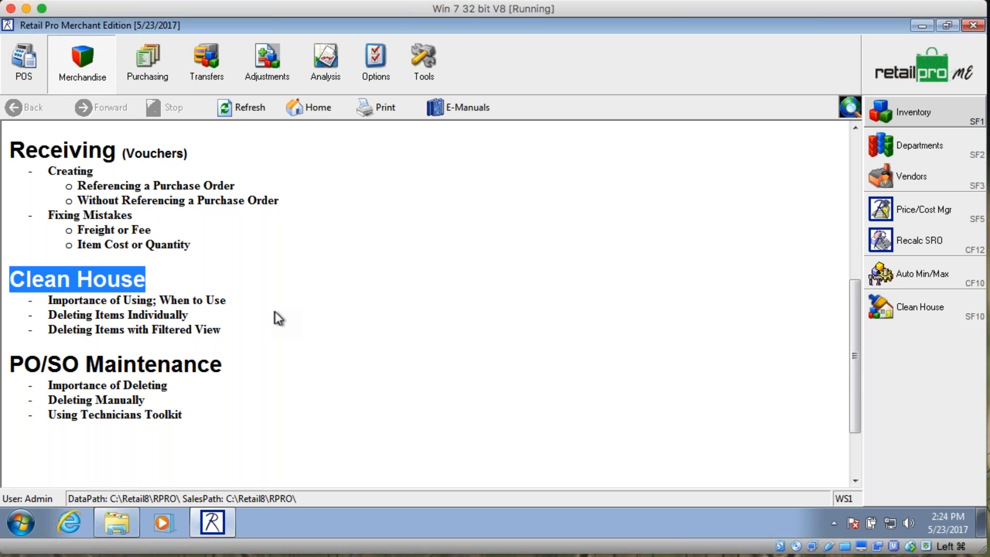
pyautogui.click(376, 62)
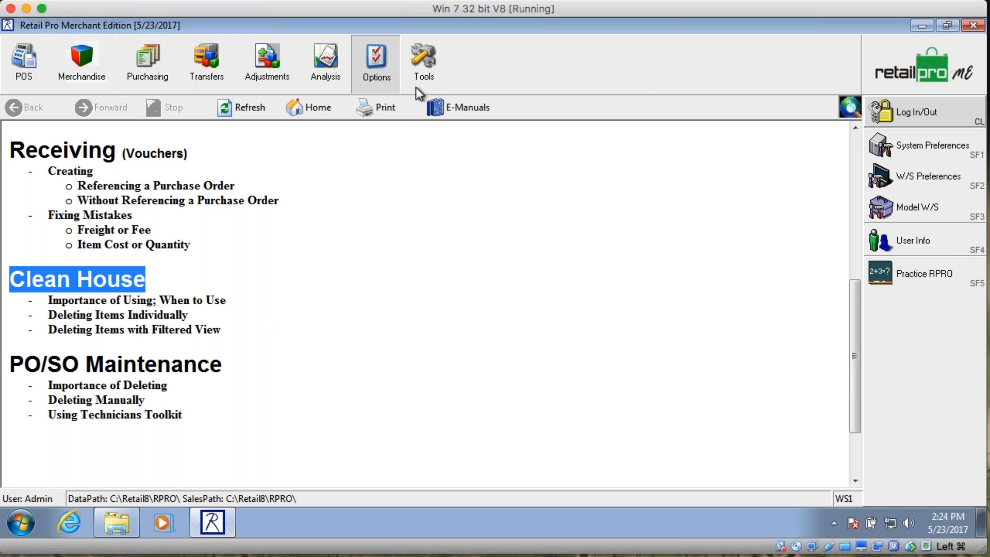
pyautogui.click(927, 155)
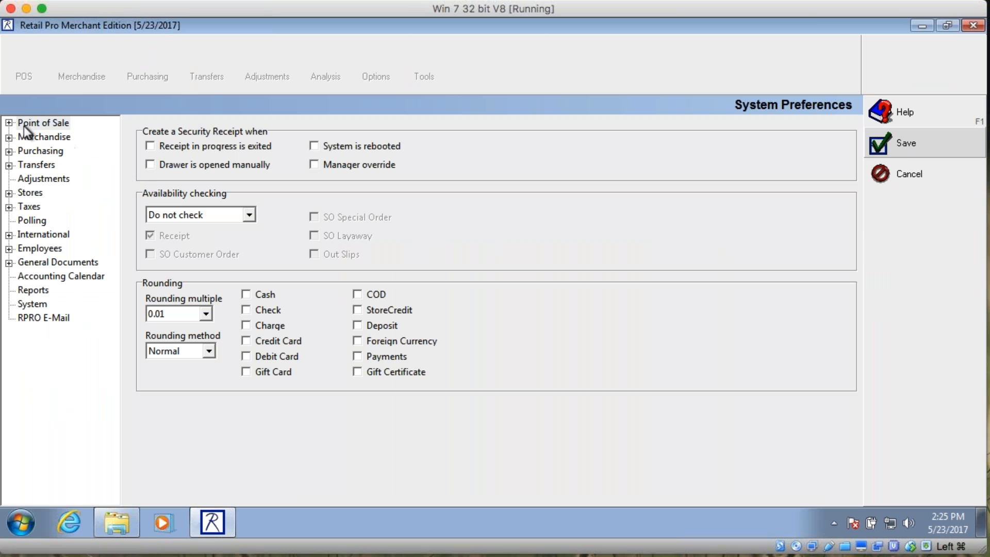
pyautogui.click(8, 122)
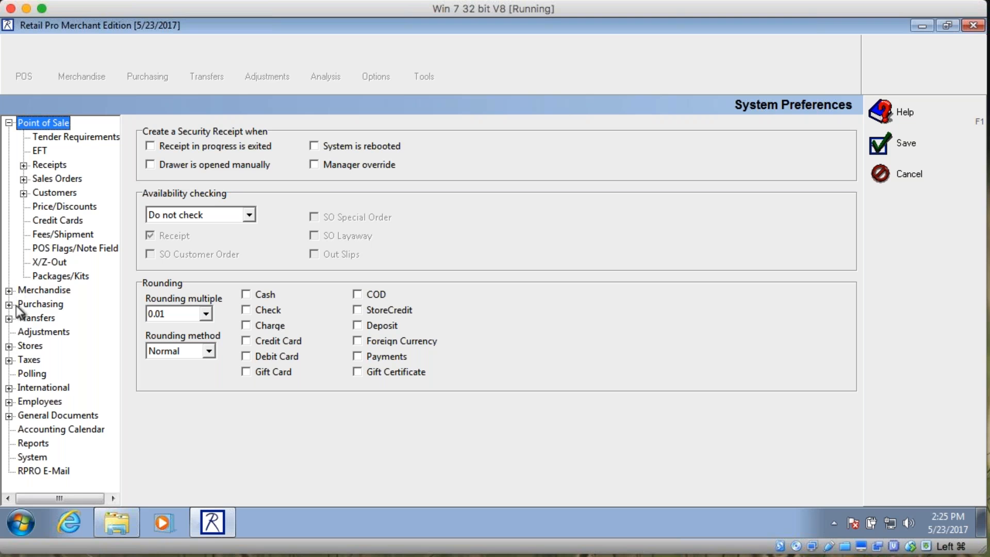
pyautogui.click(9, 290)
pyautogui.click(58, 331)
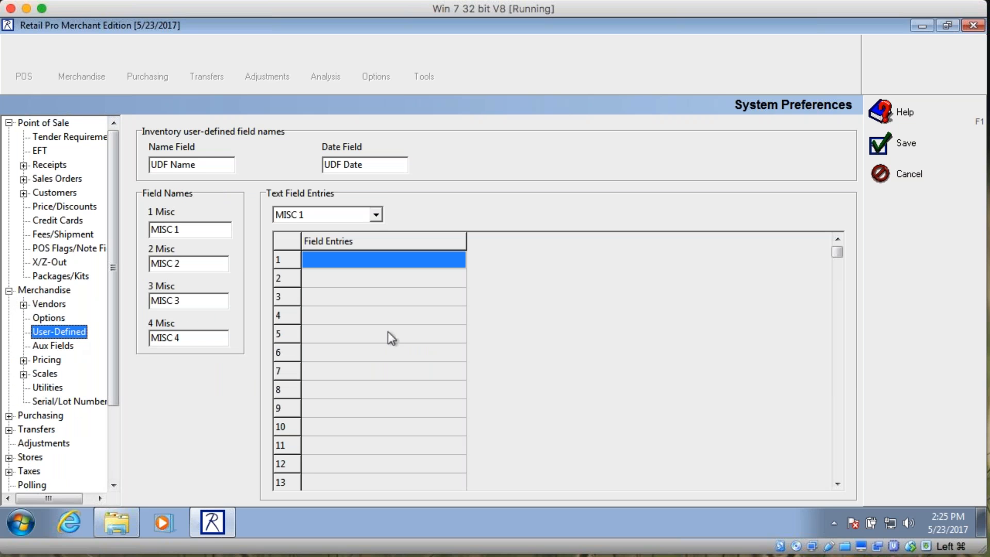
# Step: Rename the 1 Misc field to Delete, add Delete as its first field entry, and save the preferences
pyautogui.click(210, 234)
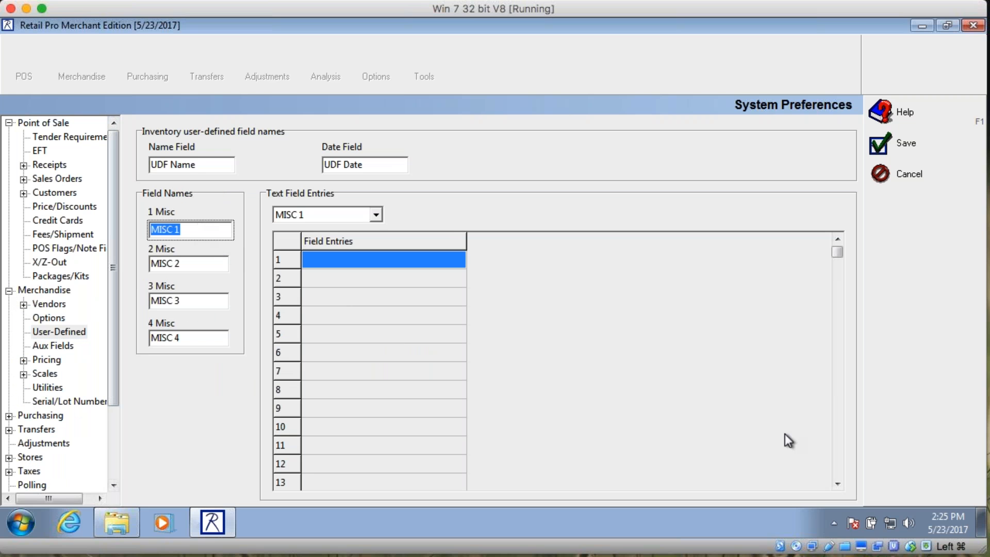
pyautogui.write('D')
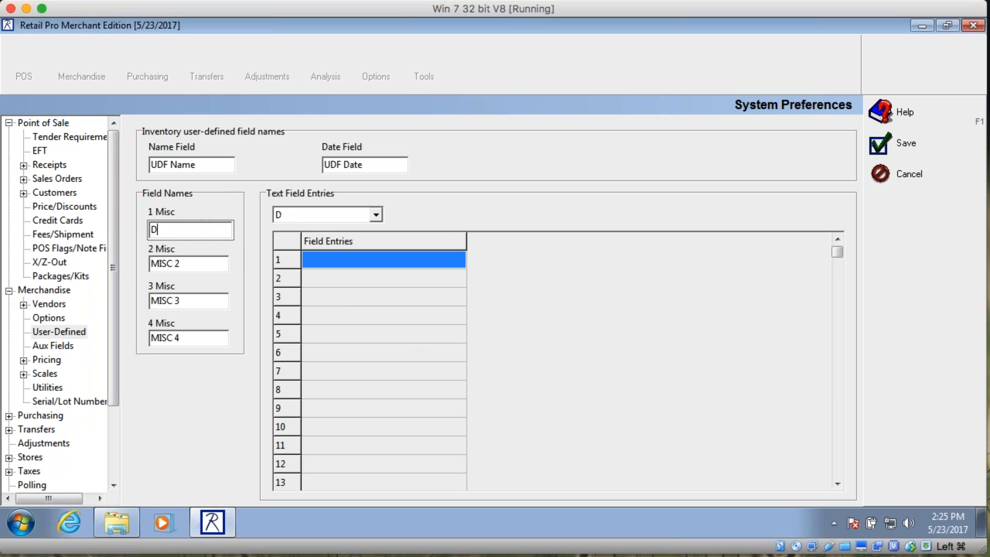
pyautogui.write('elete')
pyautogui.click(364, 264)
pyautogui.write('Delete')
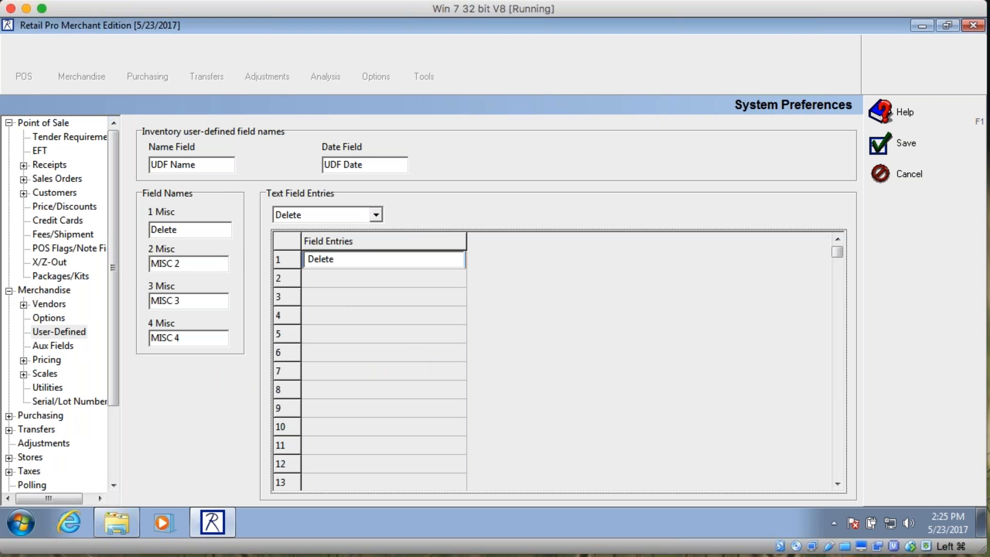
pyautogui.click(940, 138)
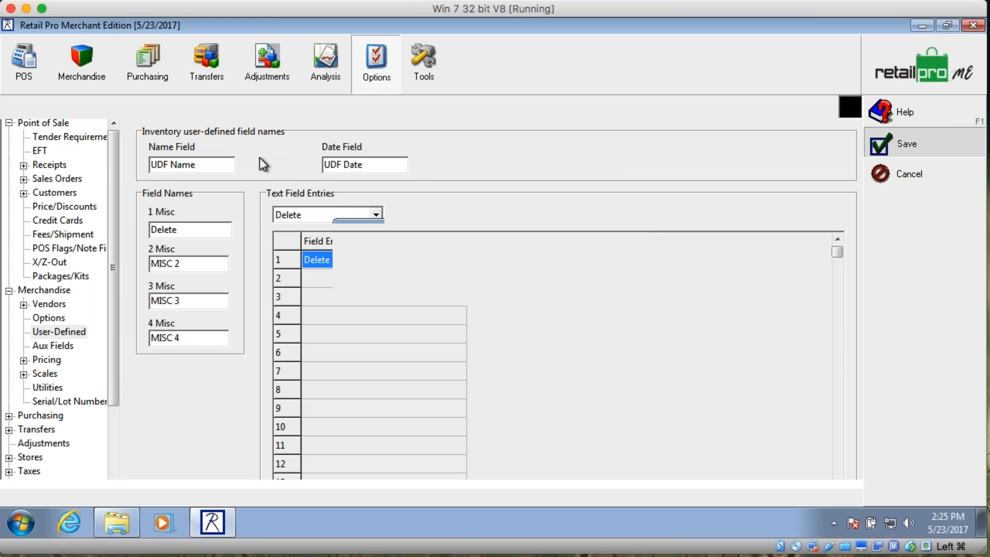
# Step: Open the merchandise inventory and add the Delete field to the Item Information page after Ord C$ with Page Manager
pyautogui.click(82, 66)
pyautogui.click(905, 106)
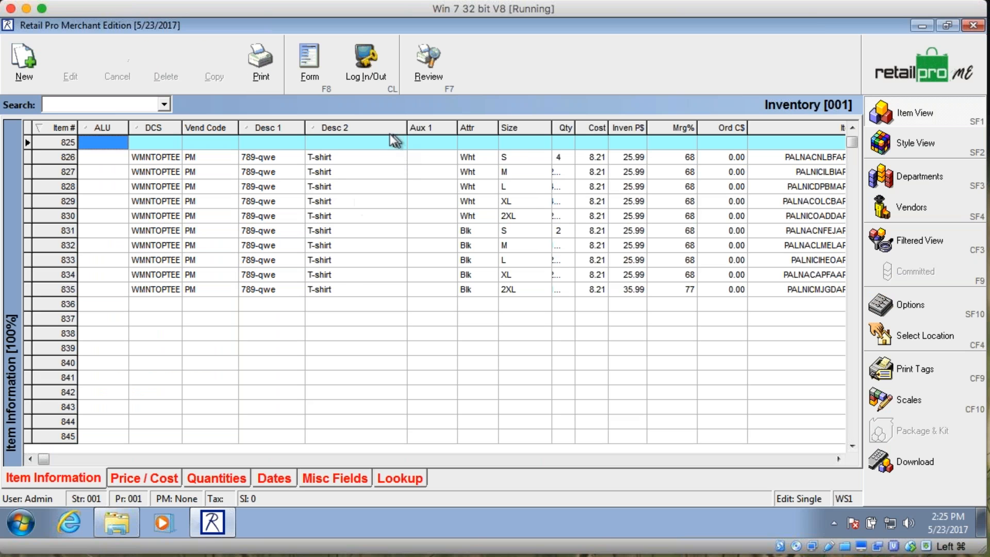
pyautogui.rightClick(364, 126)
pyautogui.moveTo(399, 136)
pyautogui.click(606, 153)
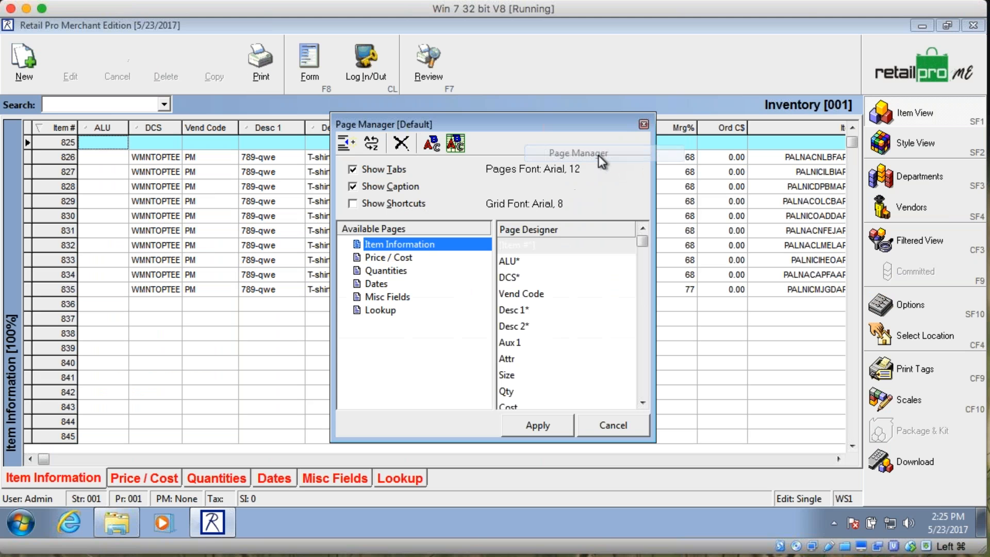
pyautogui.click(645, 389)
pyautogui.click(647, 390)
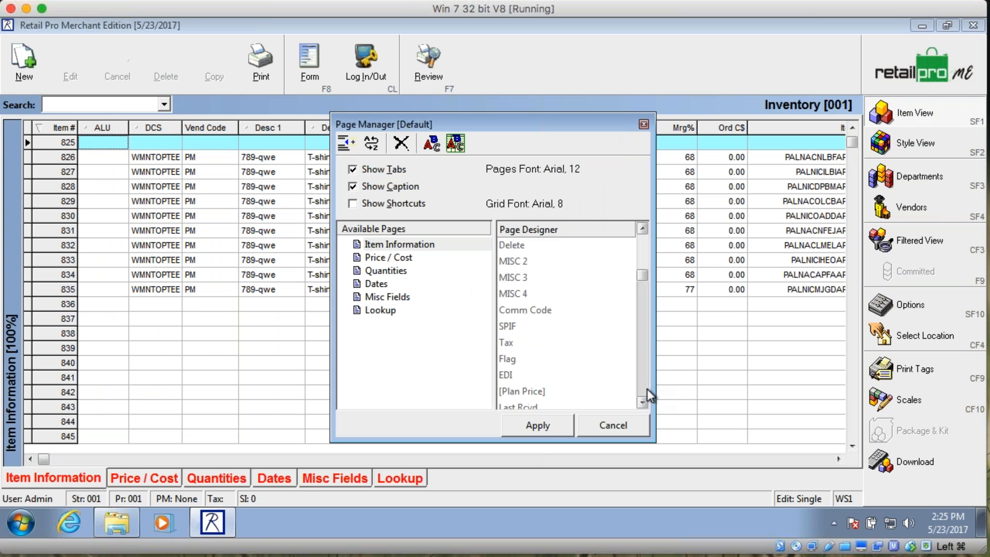
pyautogui.click(519, 247)
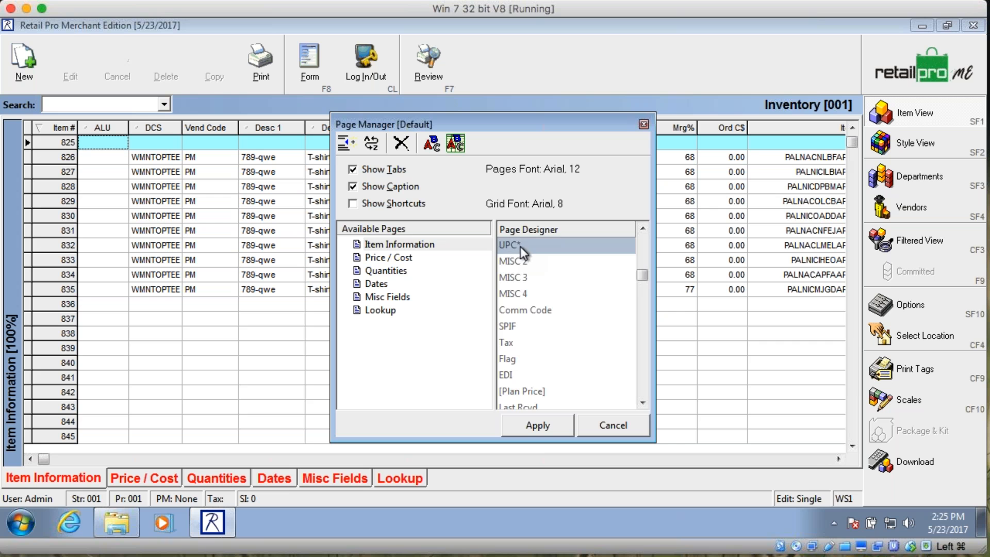
pyautogui.click(643, 243)
pyautogui.moveTo(550, 356)
pyautogui.mouseDown()
pyautogui.moveTo(544, 212)
pyautogui.moveTo(549, 404)
pyautogui.moveTo(556, 335)
pyautogui.moveTo(555, 354)
pyautogui.mouseUp()
pyautogui.click(565, 429)
# Step: Set the Delete field of item 786 in the inventory list to Delete and save the change
pyautogui.click(766, 155)
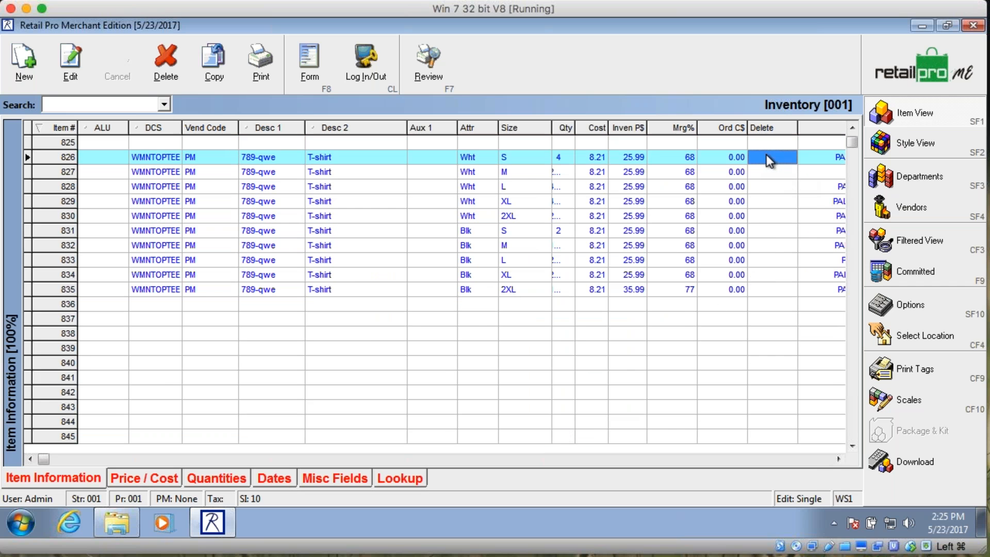
pyautogui.click(851, 129)
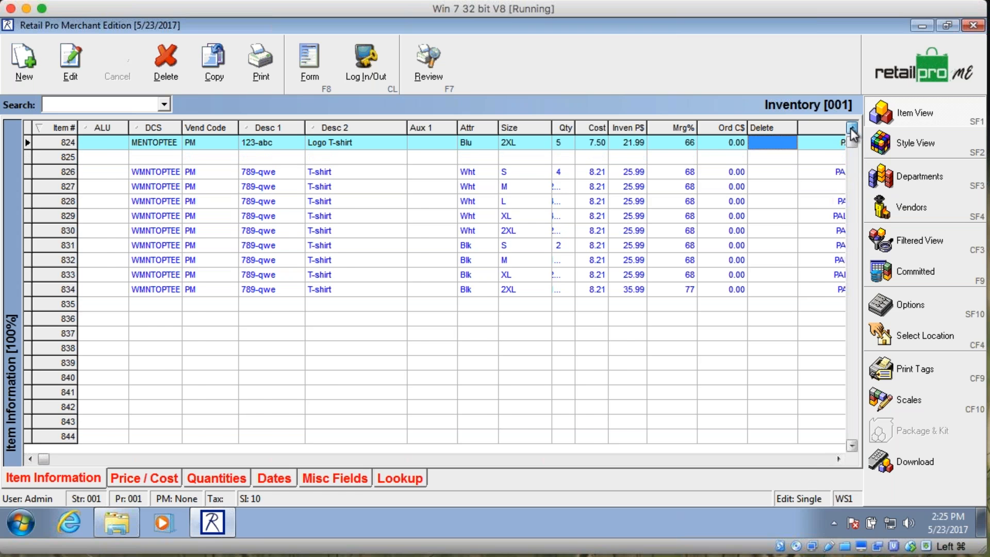
pyautogui.click(851, 129)
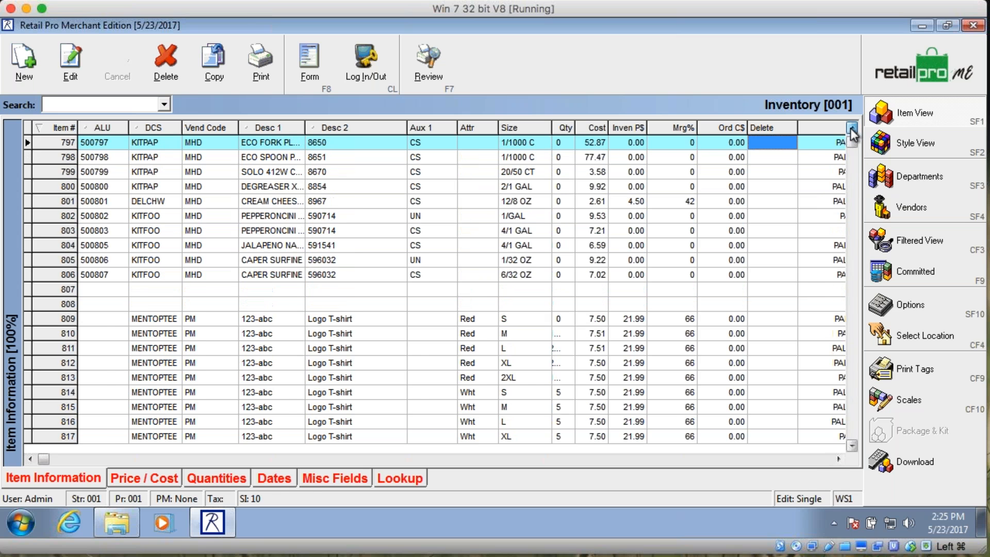
pyautogui.click(850, 128)
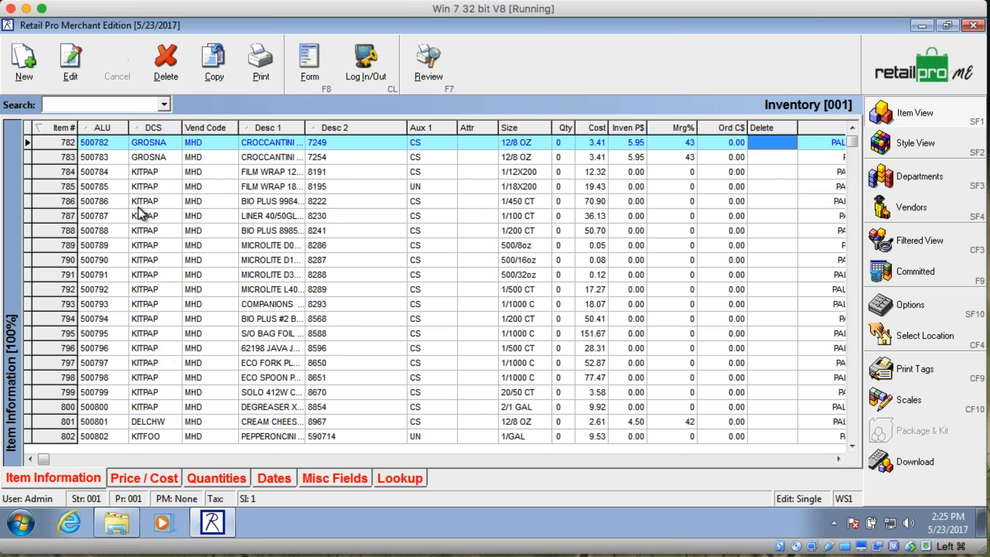
pyautogui.click(147, 201)
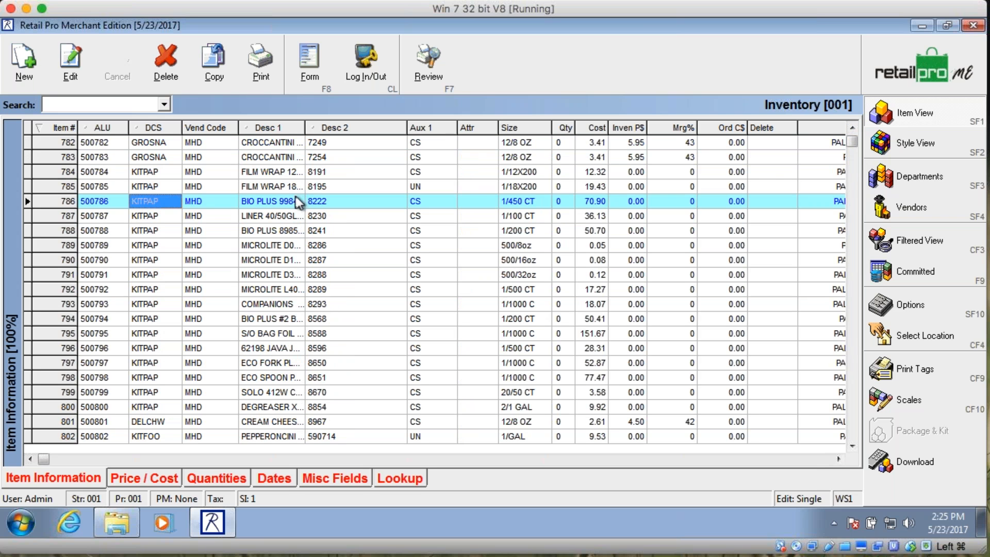
pyautogui.click(762, 201)
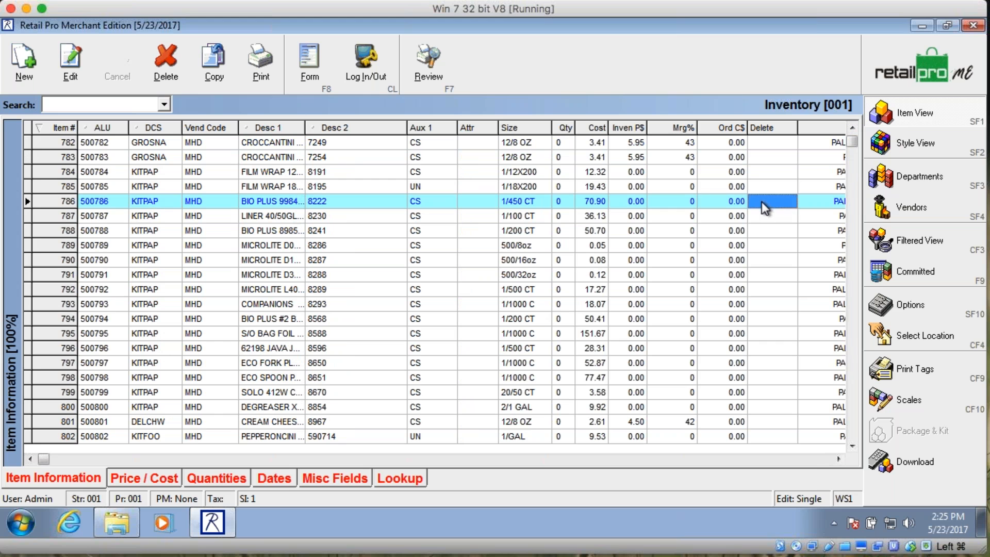
pyautogui.click(763, 202)
pyautogui.click(789, 201)
pyautogui.click(769, 223)
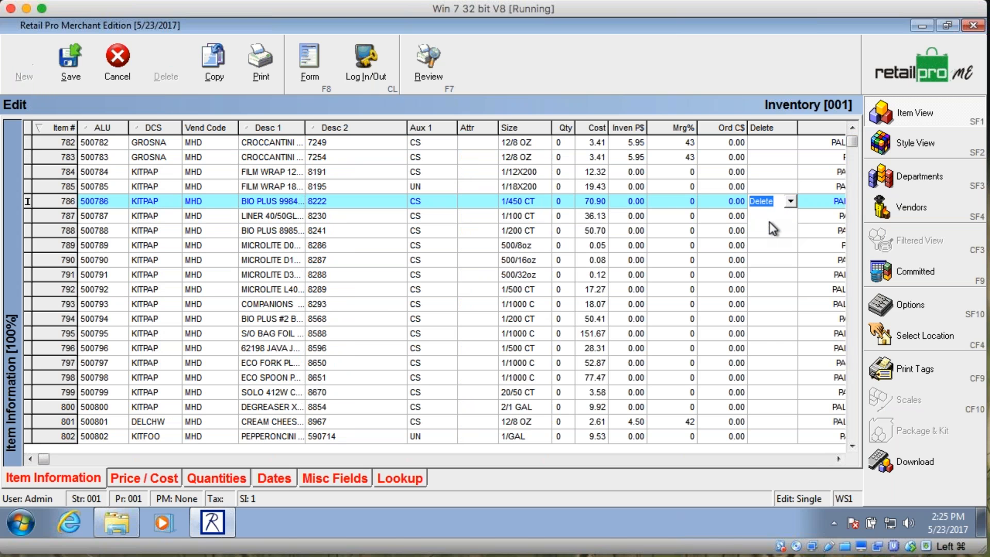
pyautogui.click(767, 236)
pyautogui.click(436, 305)
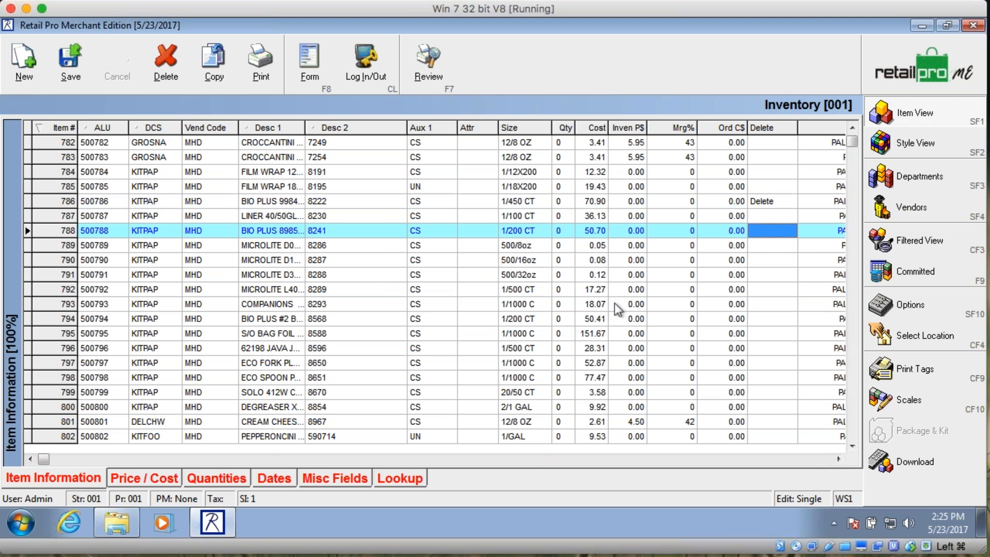
# Step: Set the Delete field of items 788 and 789 to Delete, saving each change
pyautogui.click(782, 230)
pyautogui.click(790, 231)
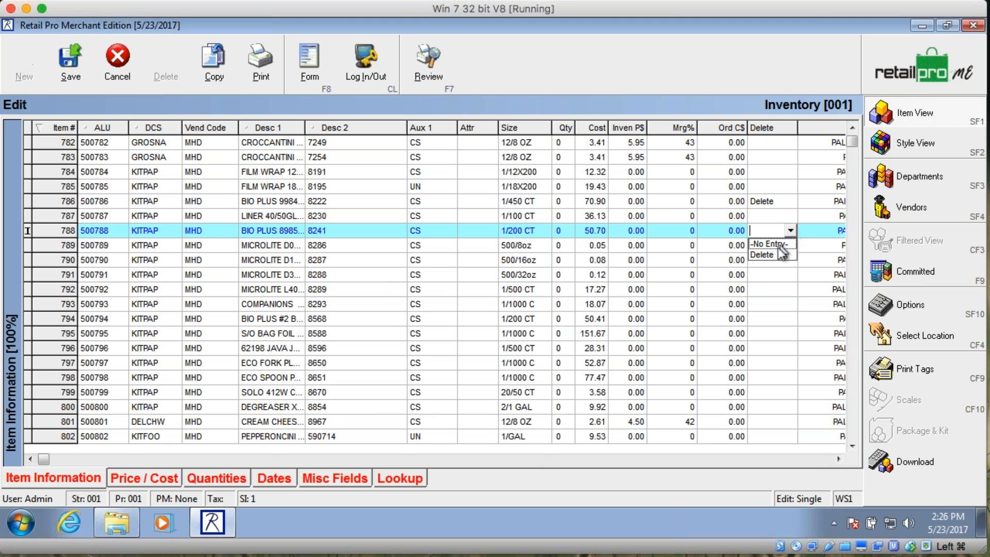
pyautogui.click(766, 257)
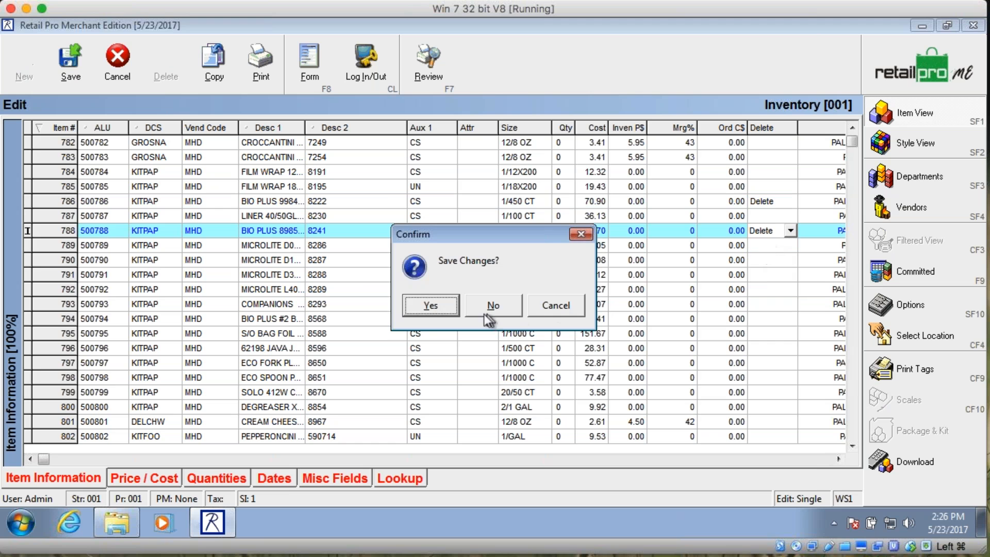
pyautogui.click(432, 305)
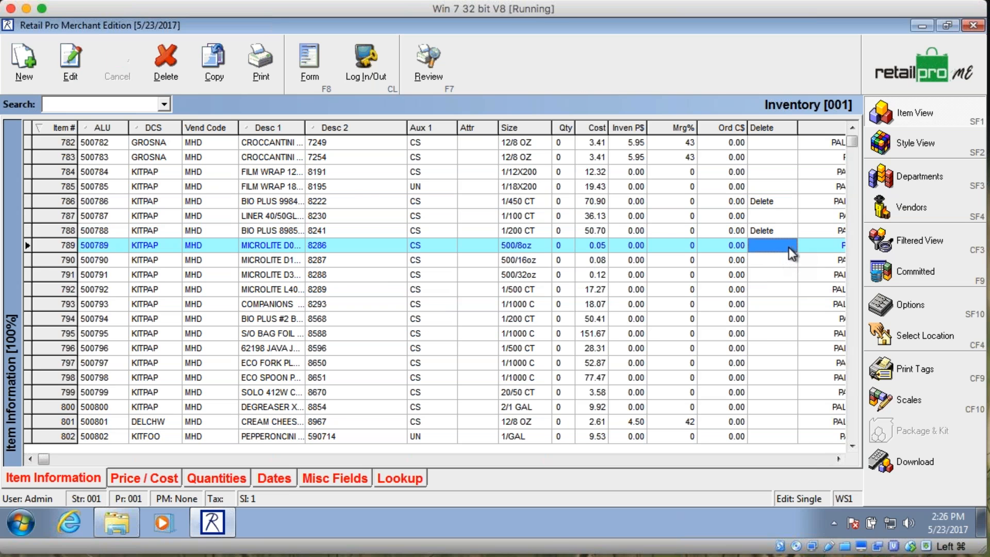
pyautogui.click(788, 247)
pyautogui.click(789, 246)
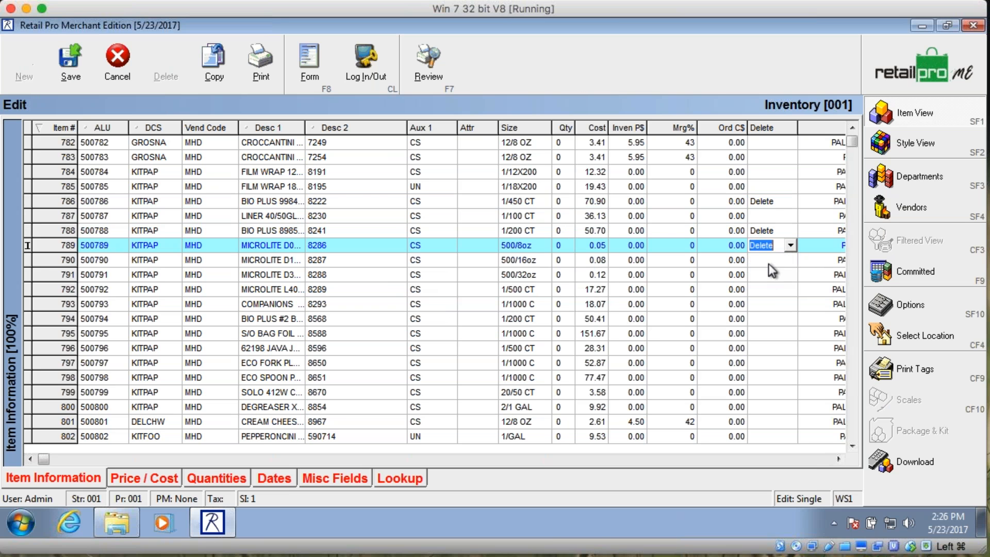
pyautogui.click(429, 305)
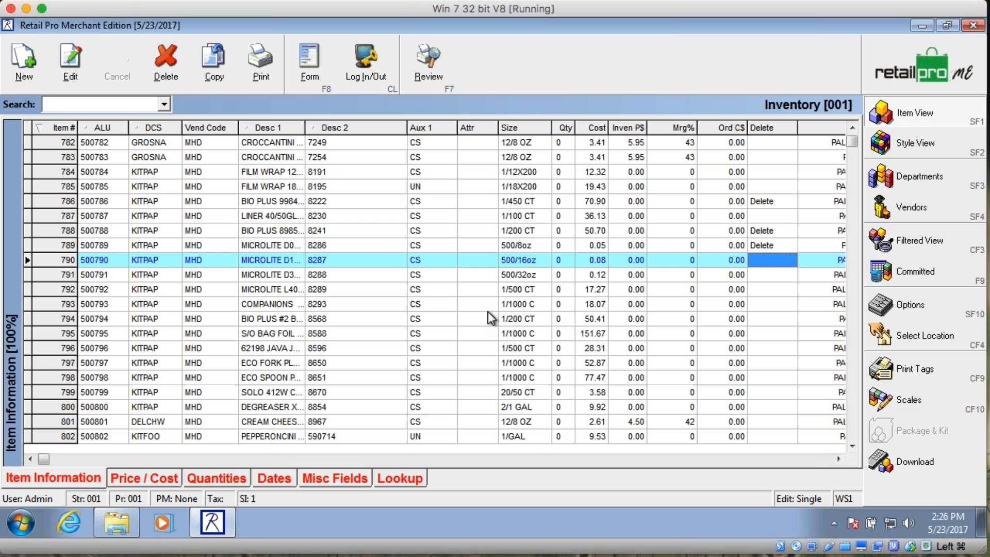
pyautogui.click(781, 245)
pyautogui.click(774, 226)
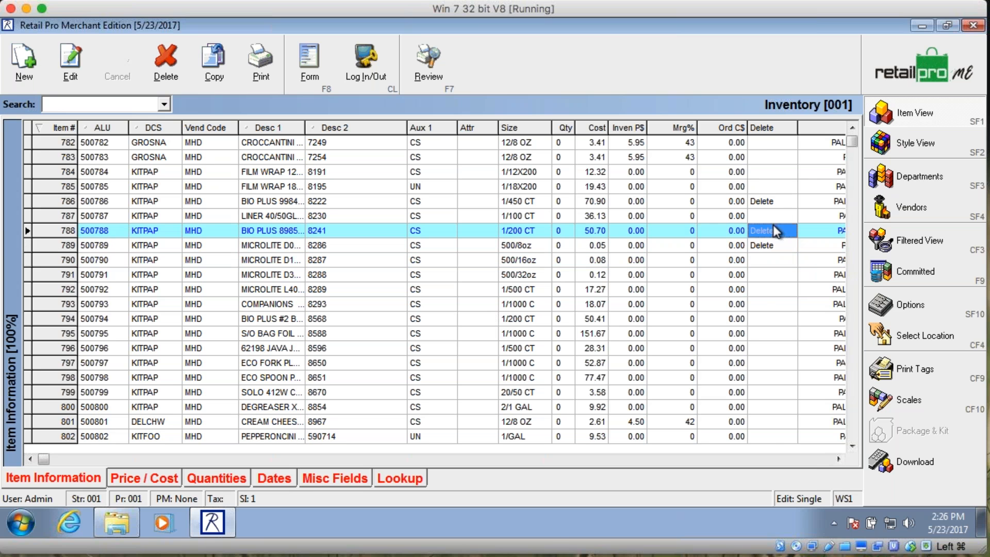
# Step: Open Clean House and add Delete as a filter element in the Filtered View design, then return to its criteria
pyautogui.click(904, 76)
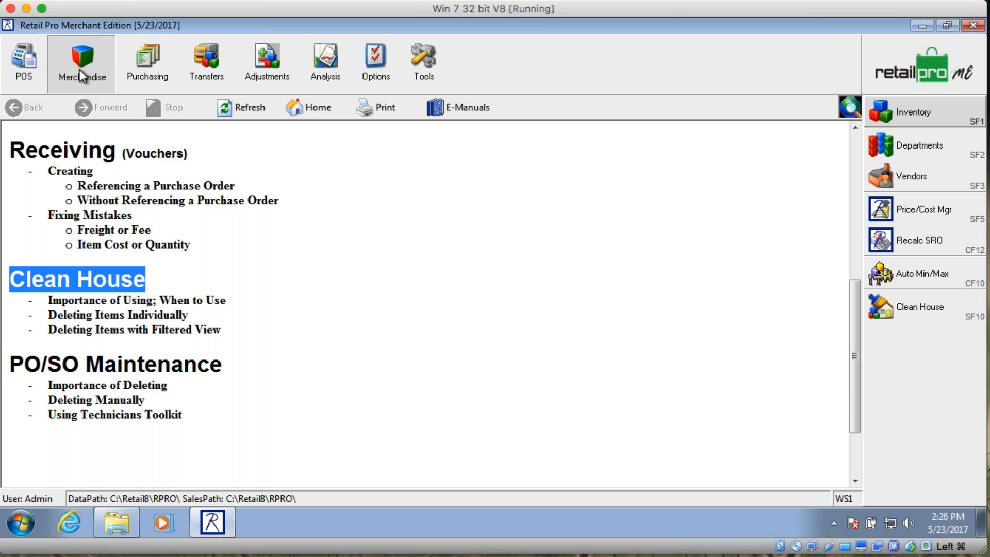
pyautogui.click(896, 306)
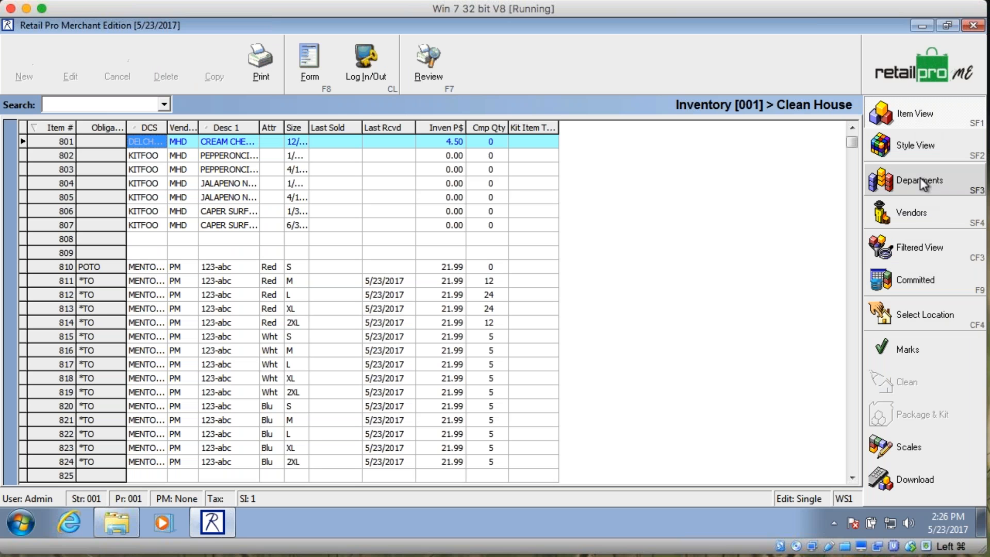
pyautogui.click(920, 255)
pyautogui.rightClick(599, 199)
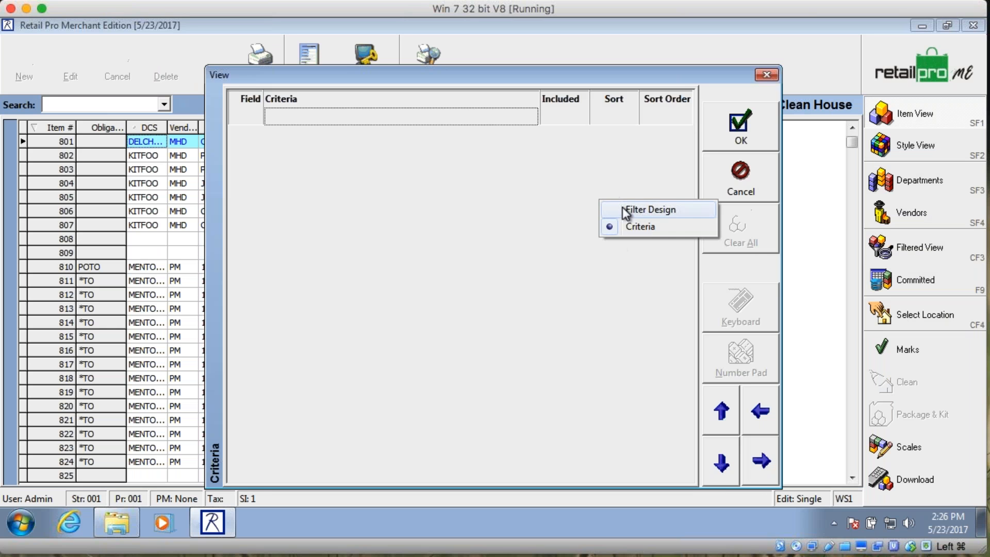
pyautogui.click(623, 206)
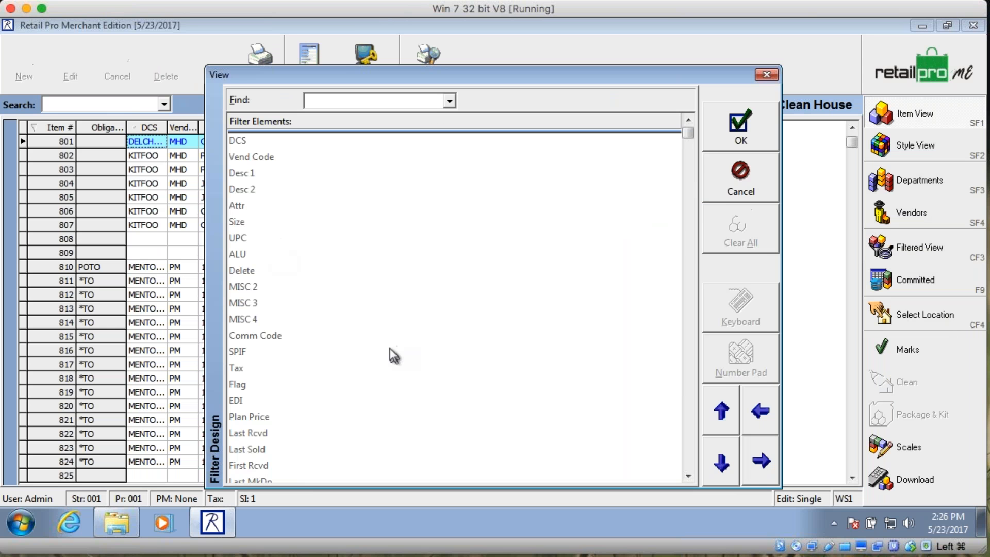
pyautogui.doubleClick(285, 272)
pyautogui.rightClick(322, 240)
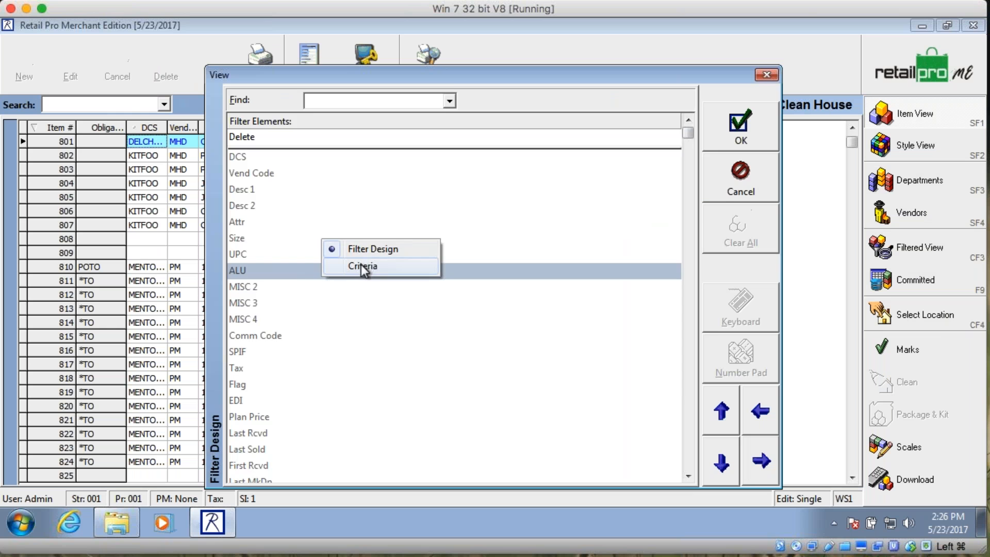
pyautogui.click(363, 266)
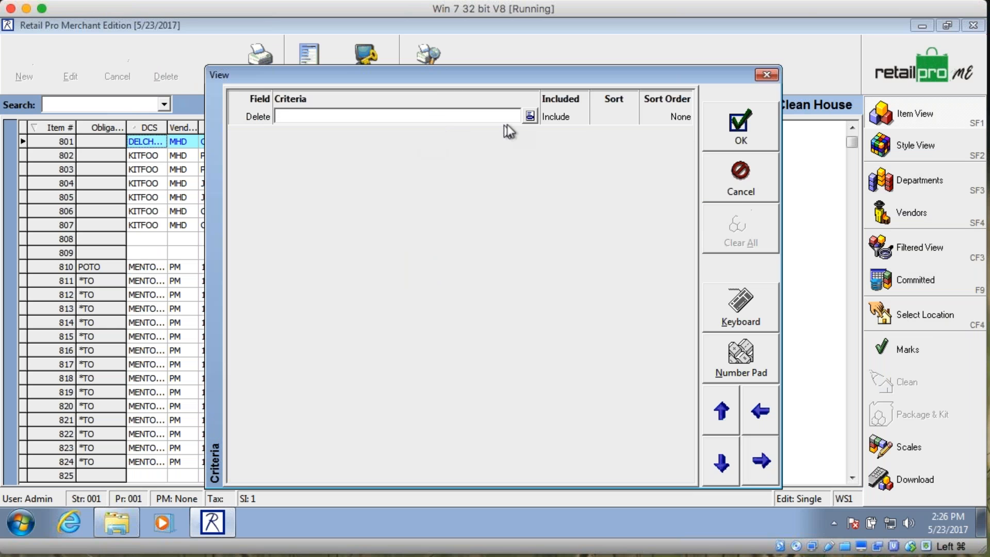
# Step: Filter the Clean House list by the Delete entry in the Delete field and mark all filtered items
pyautogui.click(529, 115)
pyautogui.click(392, 175)
pyautogui.click(518, 406)
pyautogui.click(749, 137)
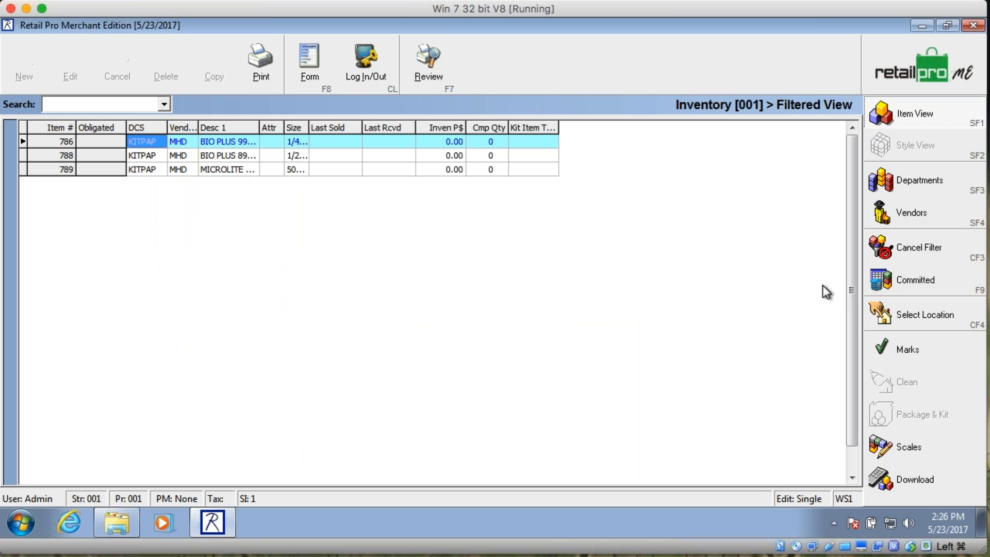
pyautogui.click(896, 343)
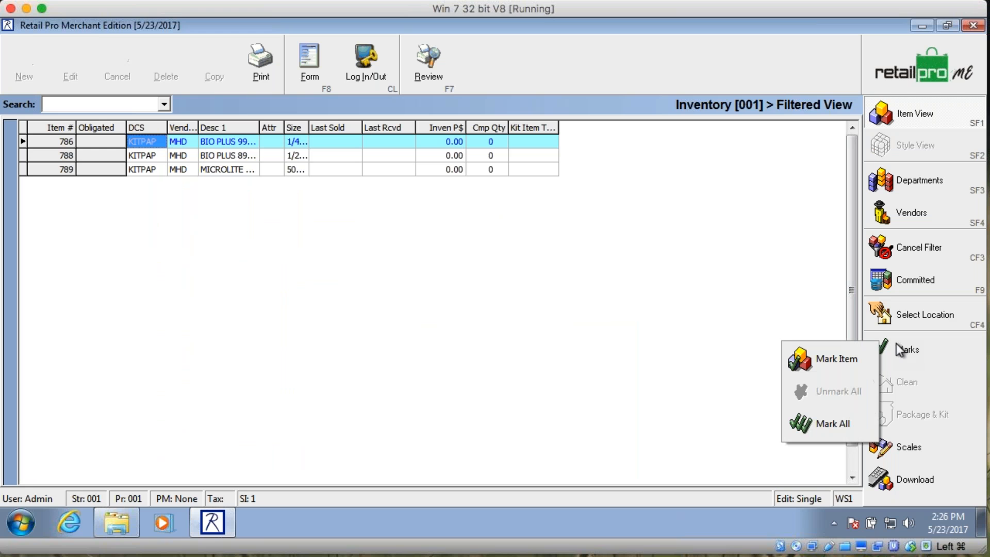
pyautogui.click(837, 419)
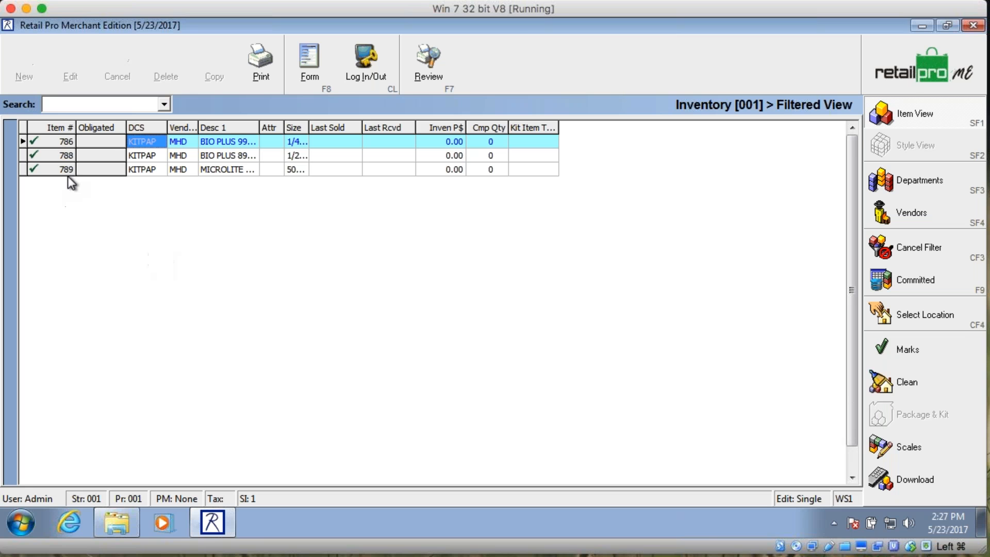
# Step: Return to the inventory list, set the Delete field of item 810 to Delete, and save the change
pyautogui.click(908, 85)
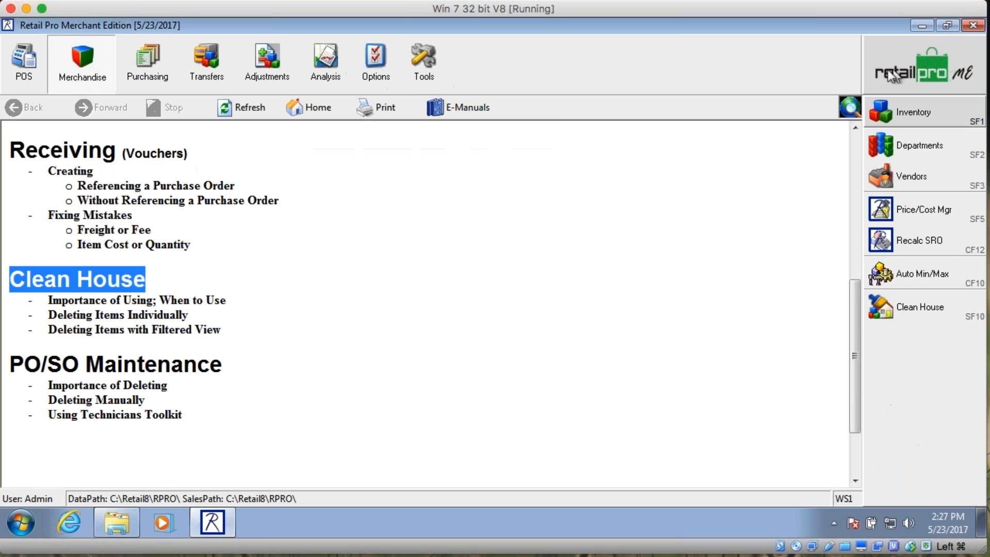
pyautogui.click(906, 119)
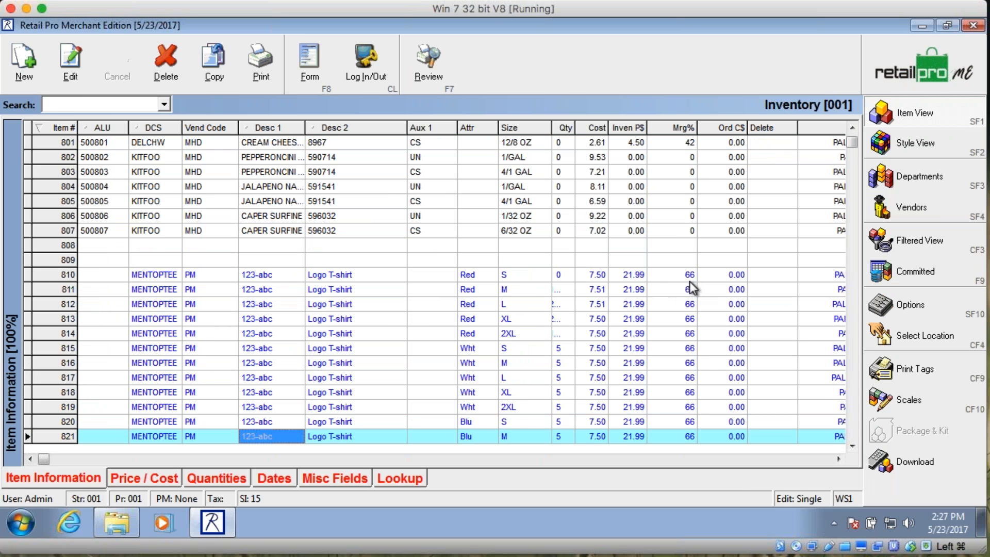
pyautogui.click(782, 279)
pyautogui.click(70, 64)
pyautogui.click(791, 274)
pyautogui.click(763, 303)
pyautogui.click(430, 306)
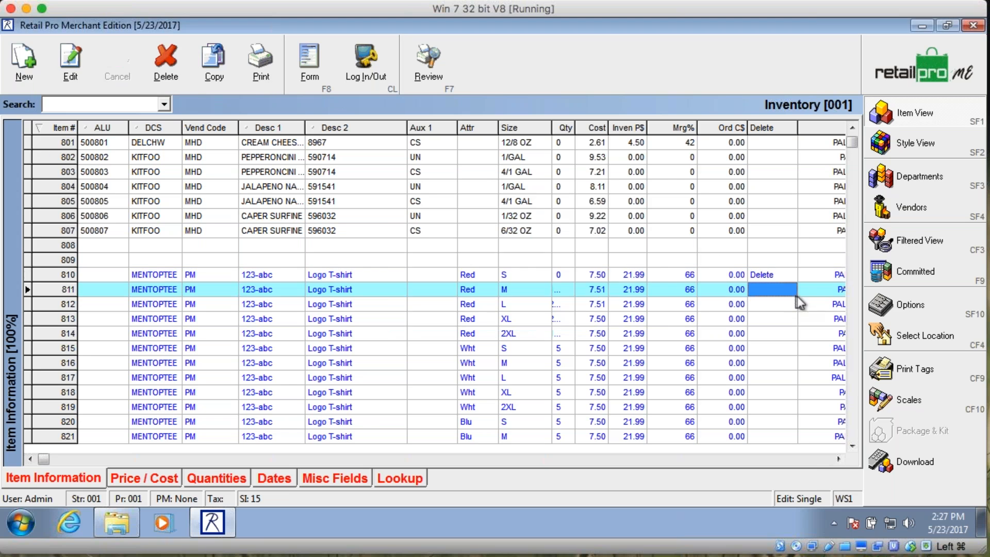
# Step: Flag item 811, the red size M Logo T-shirt, as Delete and save the change
pyautogui.doubleClick(764, 290)
pyautogui.click(791, 290)
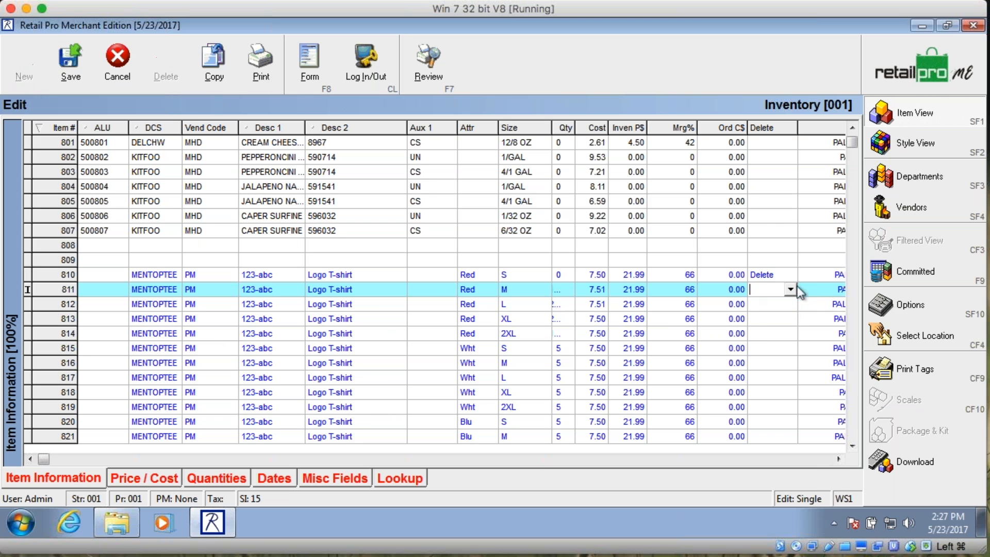
pyautogui.click(761, 314)
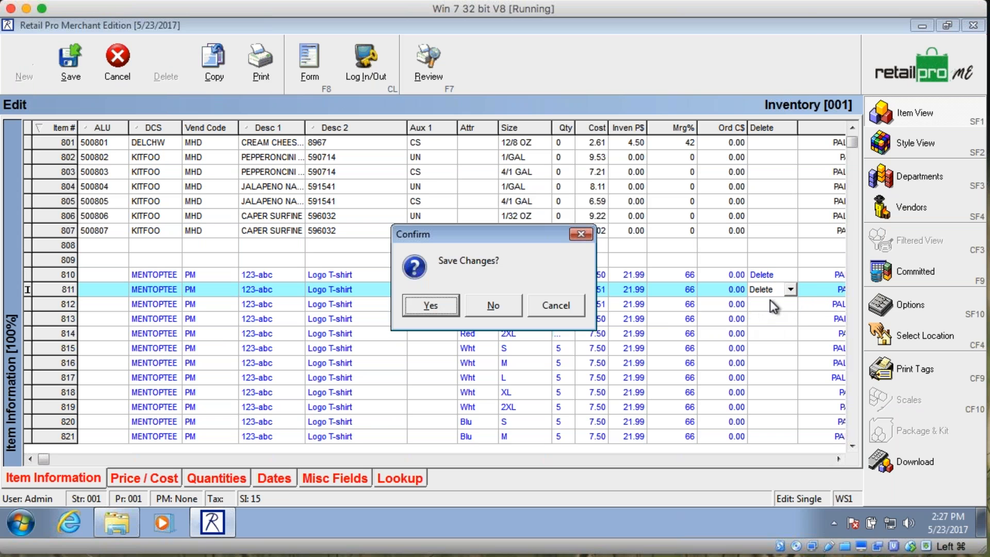
pyautogui.click(434, 308)
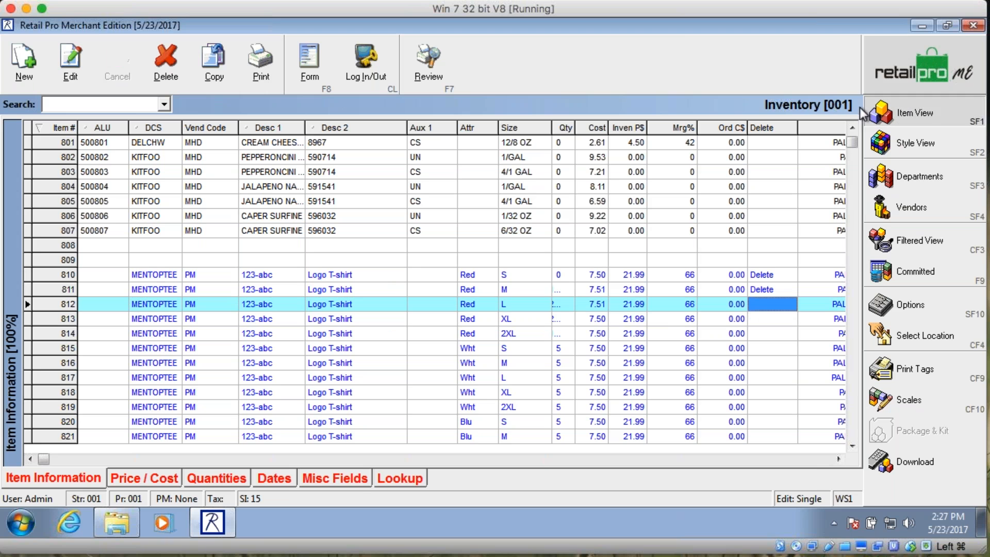
# Step: Reopen Clean House from the inventory list, filter it by Delete, and mark all the filtered items
pyautogui.click(933, 70)
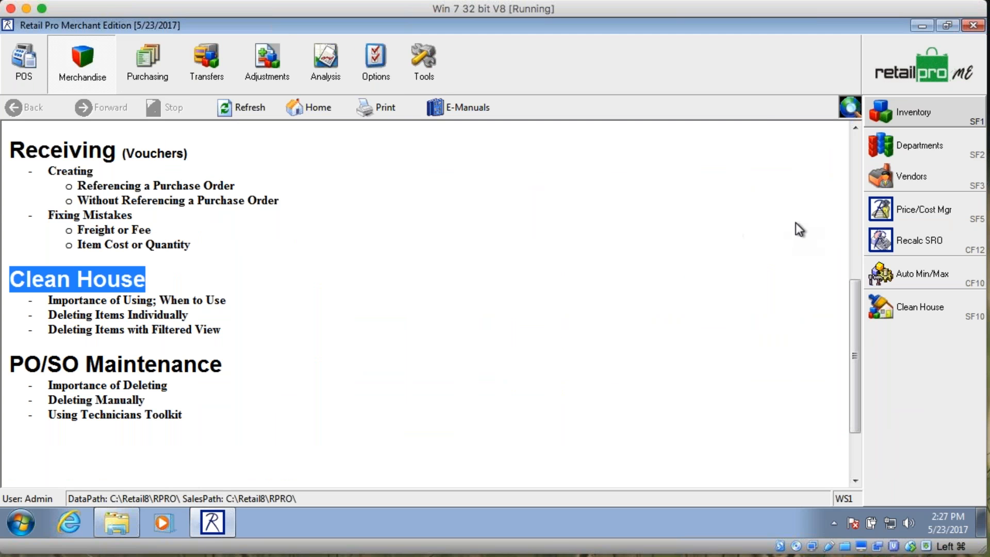
pyautogui.click(917, 306)
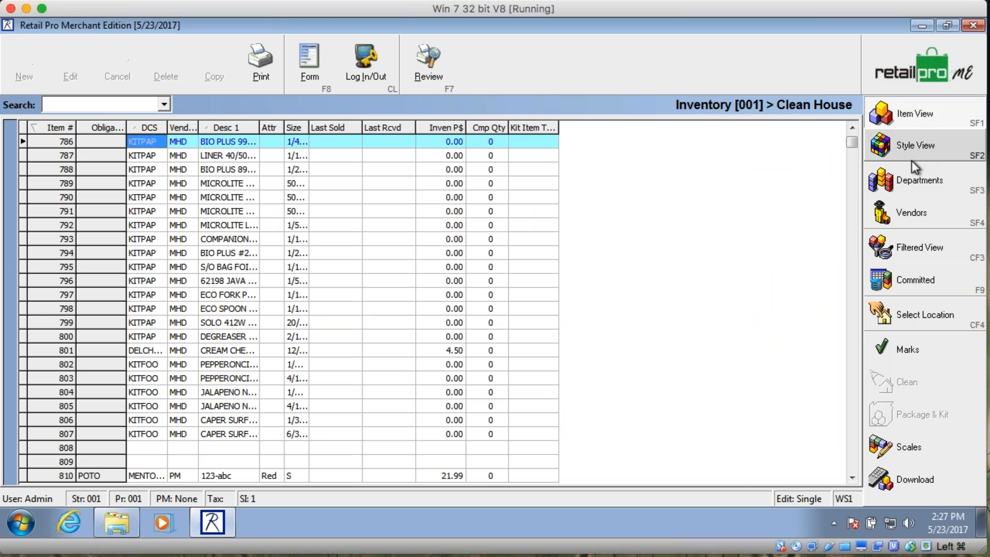
pyautogui.click(925, 247)
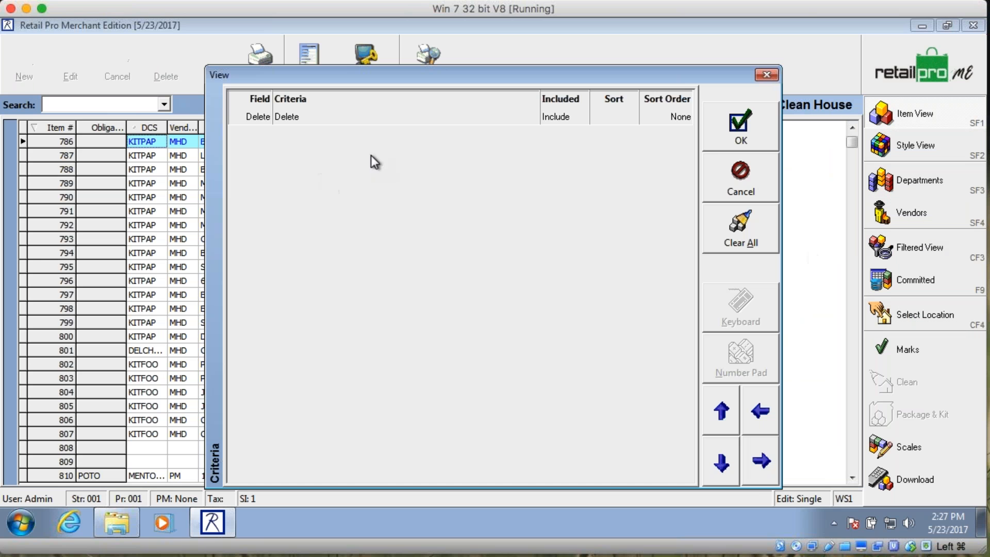
pyautogui.click(753, 136)
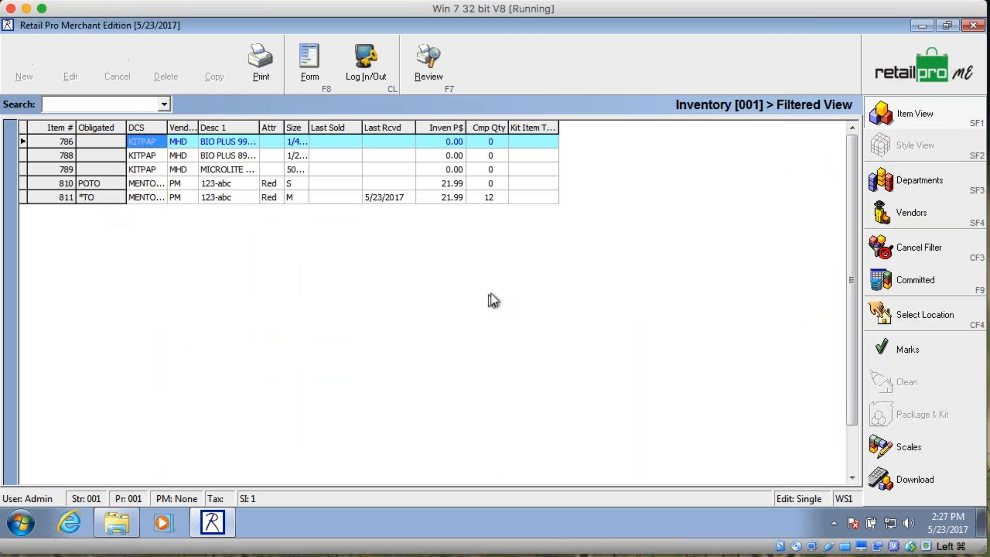
pyautogui.click(915, 355)
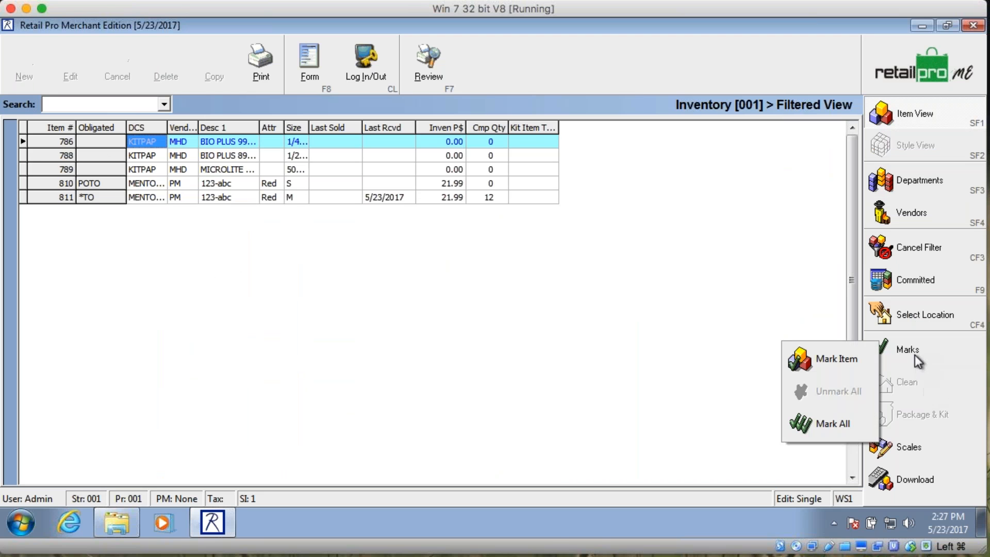
pyautogui.click(830, 422)
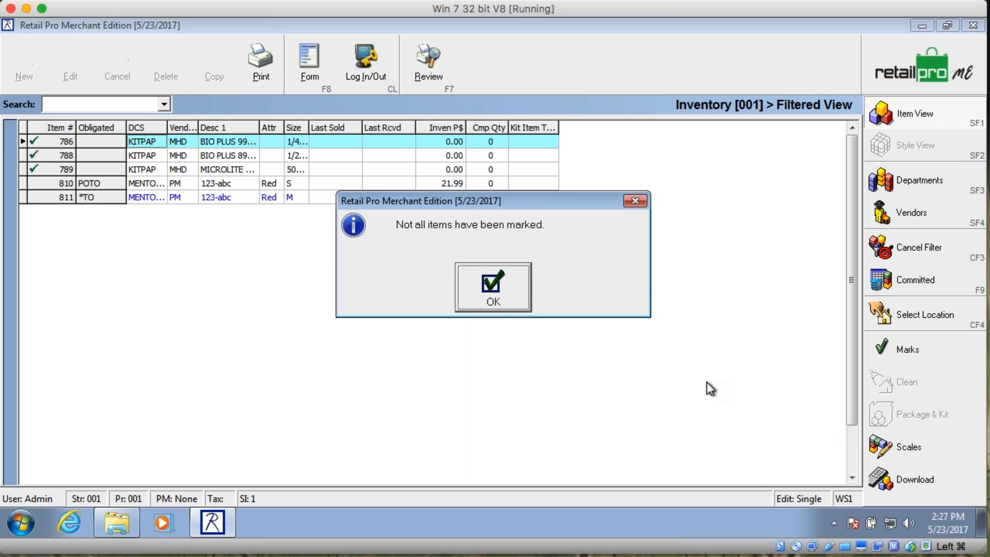
pyautogui.click(509, 306)
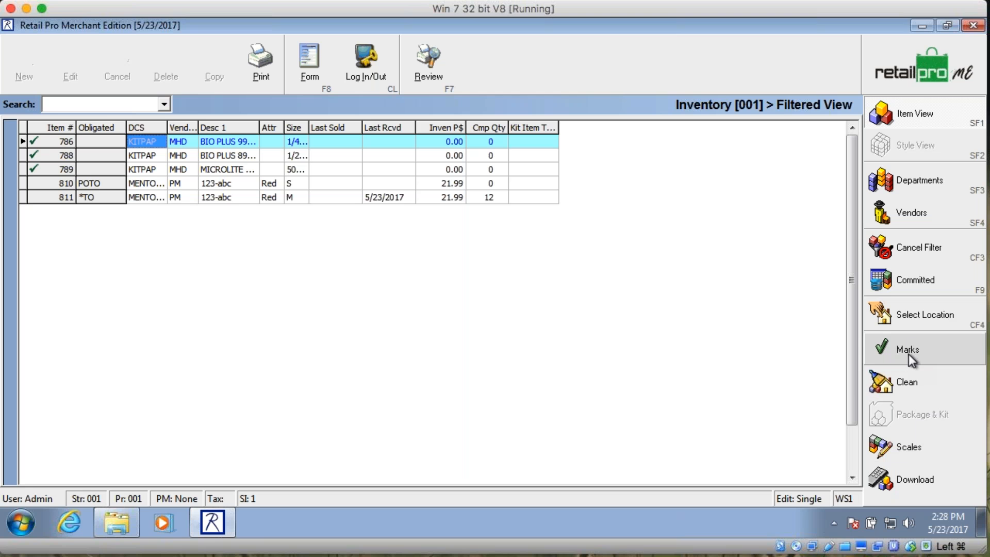
# Step: Clean the marked items out of the filtered Clean House list and confirm the deletion
pyautogui.click(313, 78)
pyautogui.click(314, 76)
pyautogui.click(897, 376)
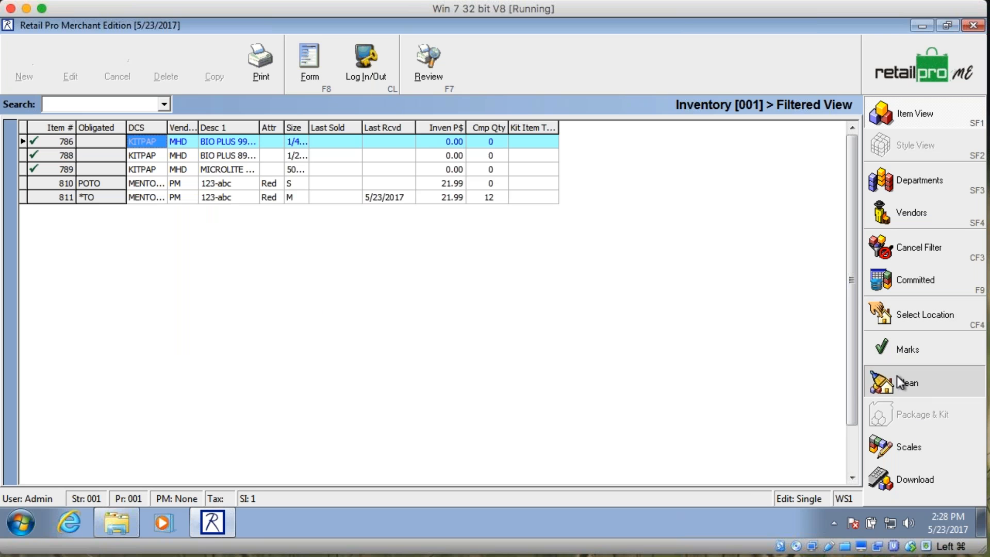
pyautogui.click(454, 283)
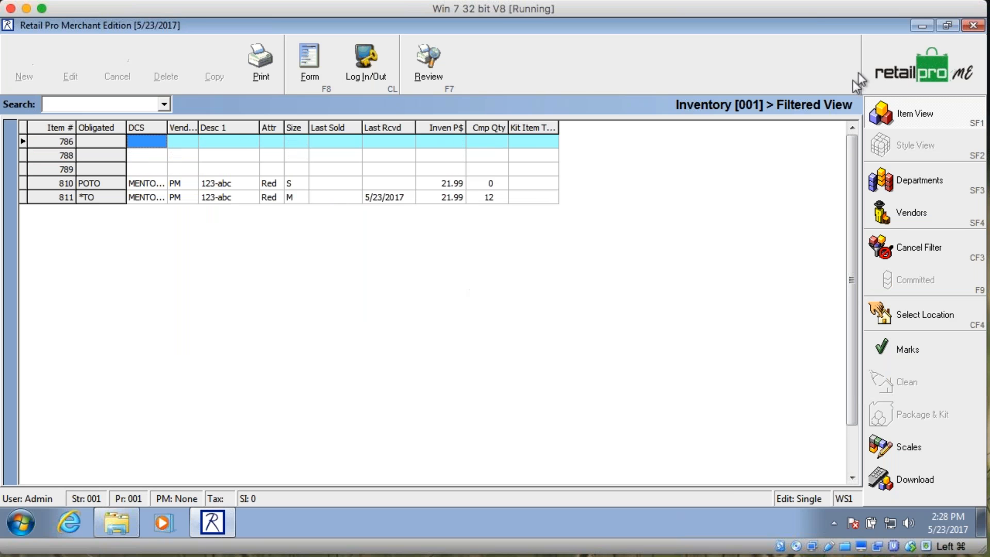
# Step: Open the active purchase orders, copy the existing PM vendor order, and save the copy with the 0.00% vendor discount applied
pyautogui.click(895, 73)
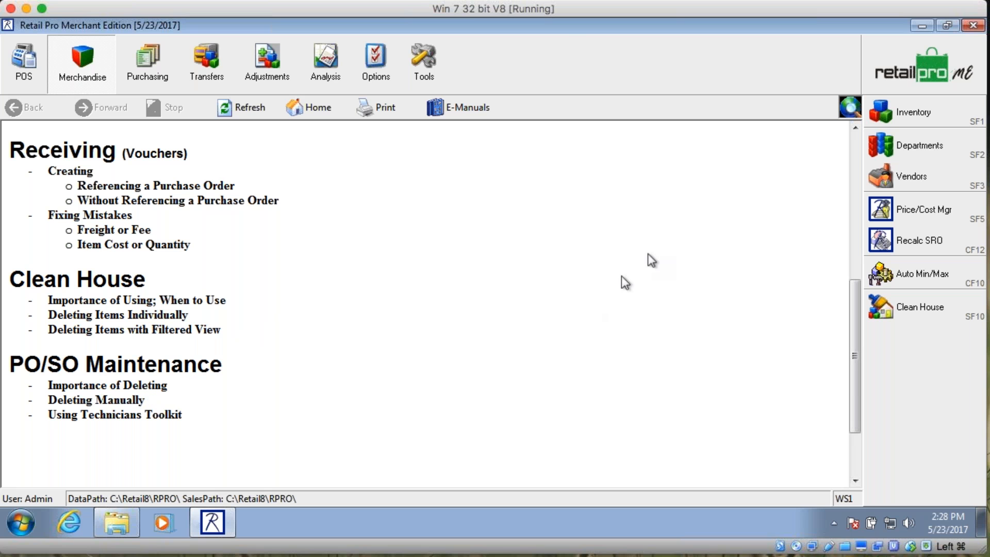
pyautogui.click(141, 59)
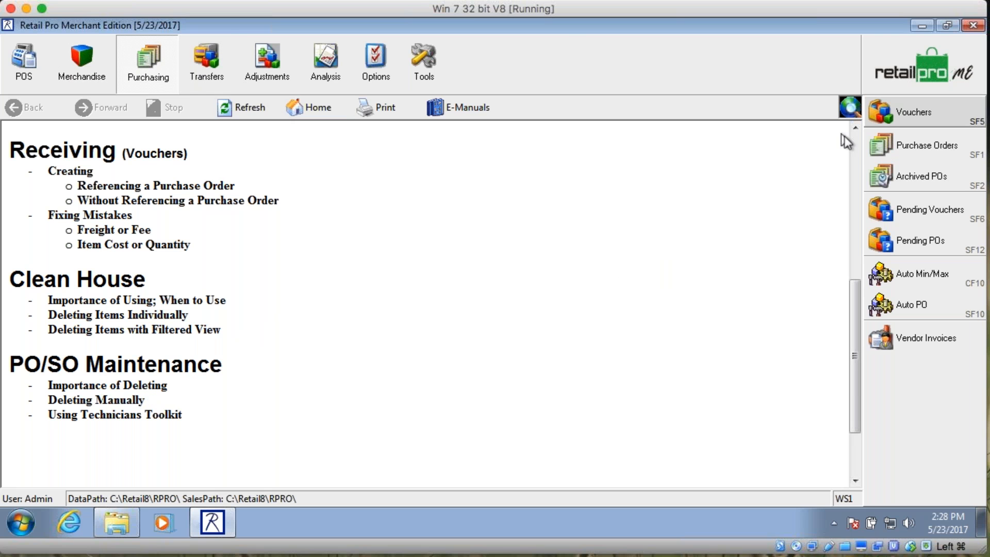
pyautogui.click(924, 140)
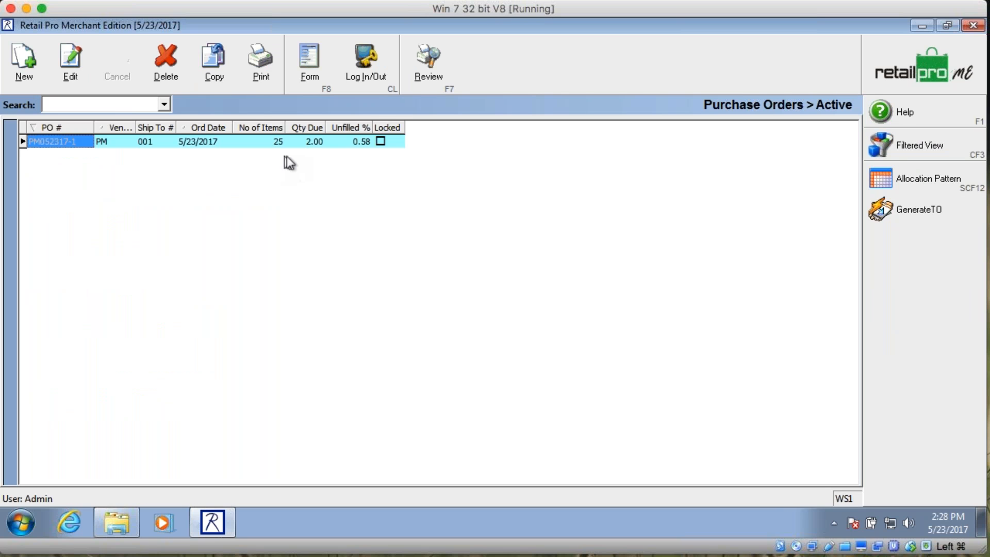
pyautogui.click(218, 66)
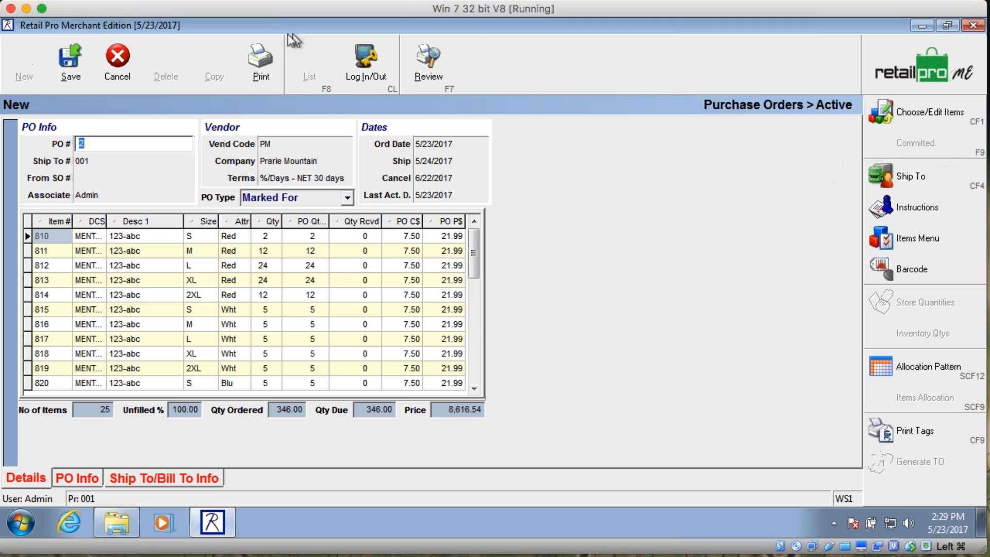
pyautogui.click(88, 75)
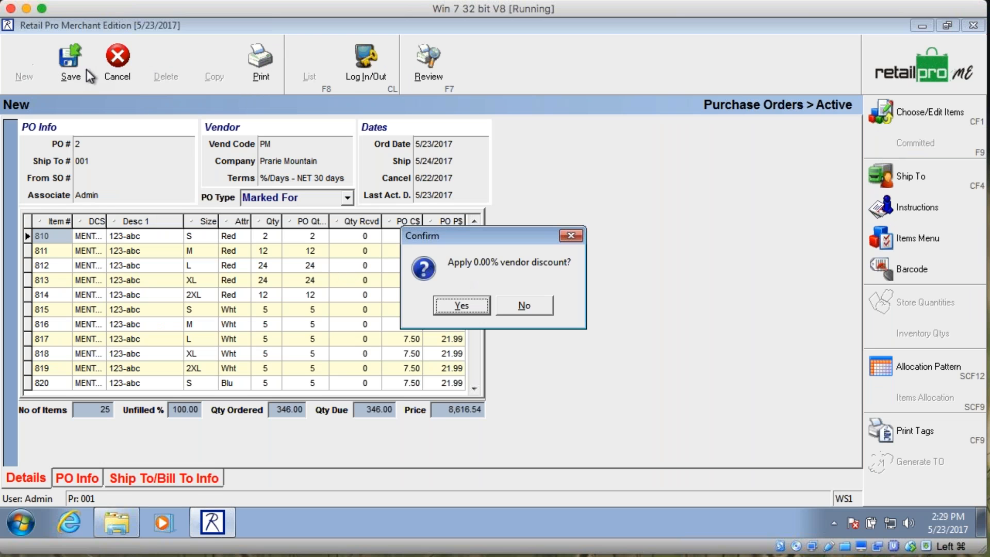
pyautogui.click(466, 304)
pyautogui.click(431, 304)
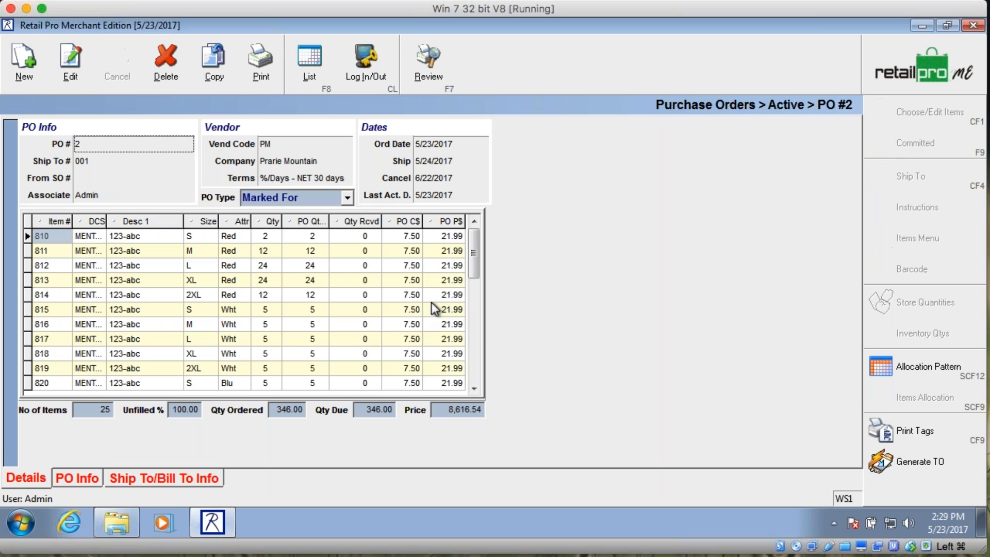
# Step: Make and save another copy of the new purchase order, then return to the purchase order list
pyautogui.click(228, 63)
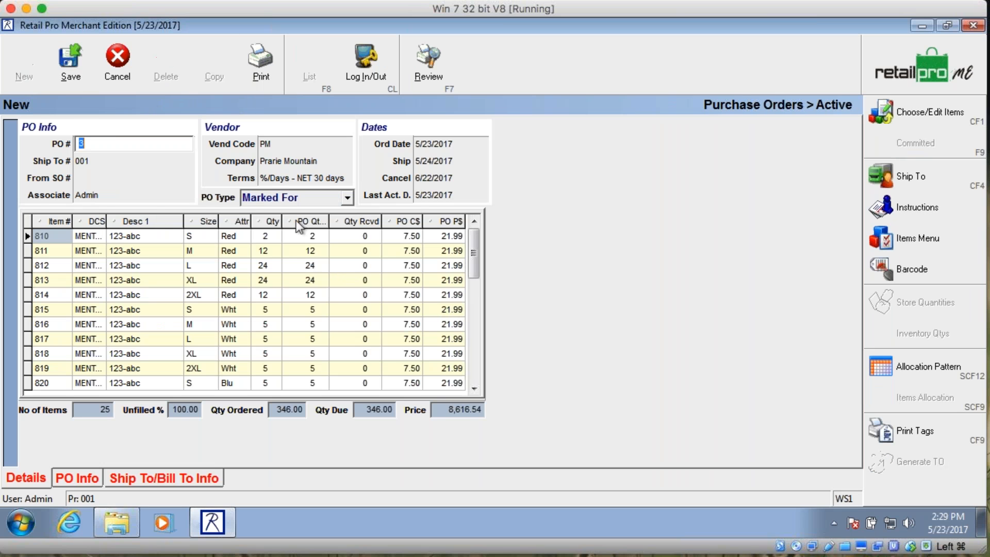
pyautogui.click(78, 74)
pyautogui.click(463, 307)
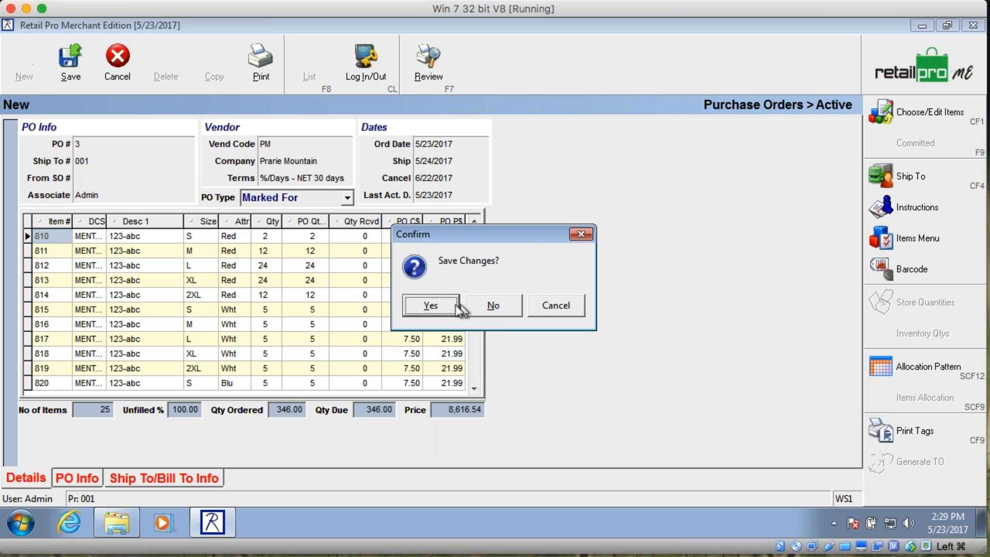
pyautogui.press('Return')
pyautogui.click(317, 70)
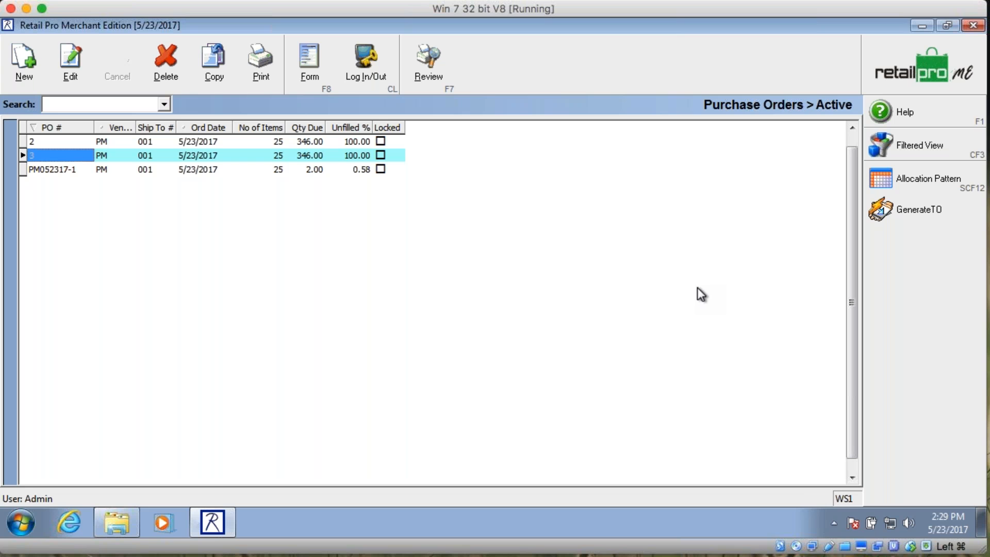
# Step: Filter the active purchase orders to those with an Unfilled % of 0 to 10
pyautogui.click(915, 148)
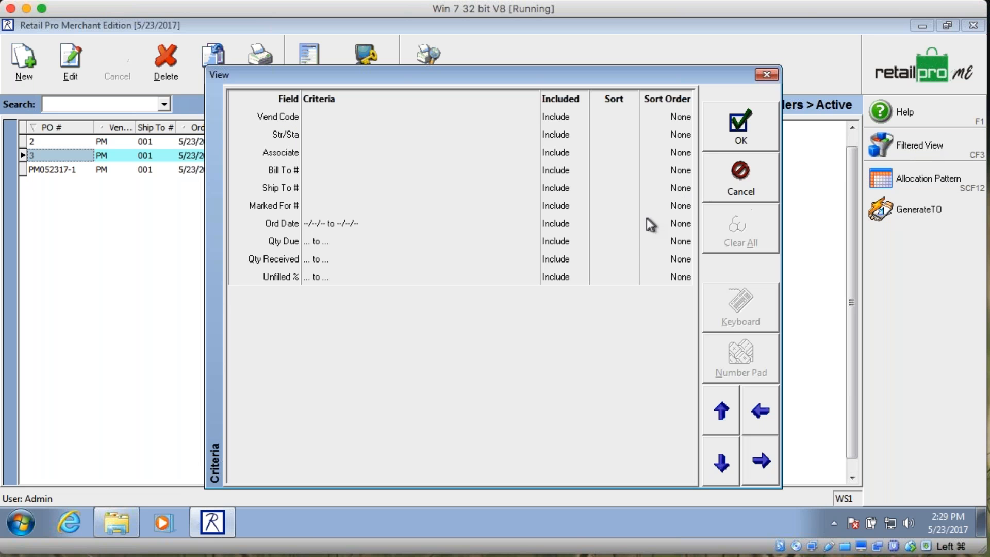
pyautogui.click(344, 153)
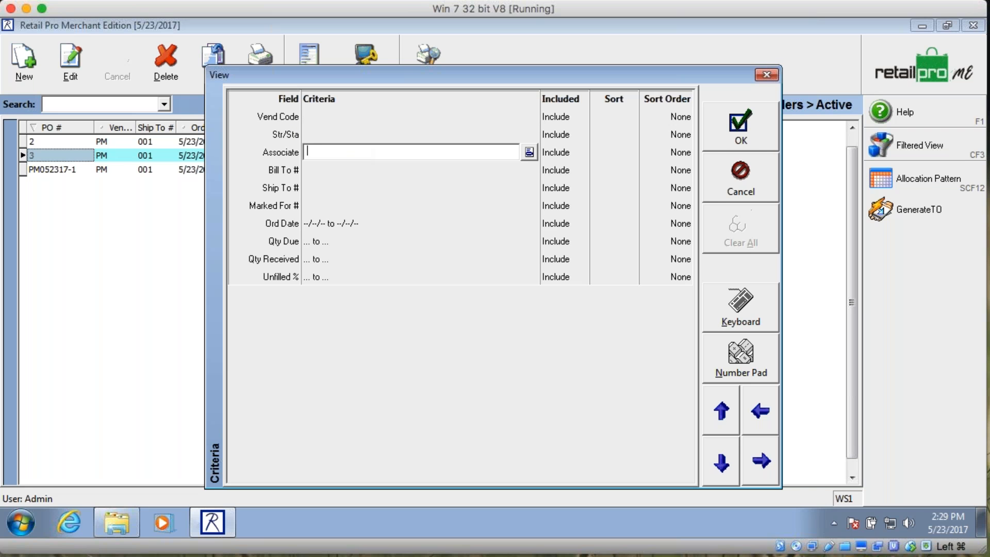
pyautogui.click(345, 121)
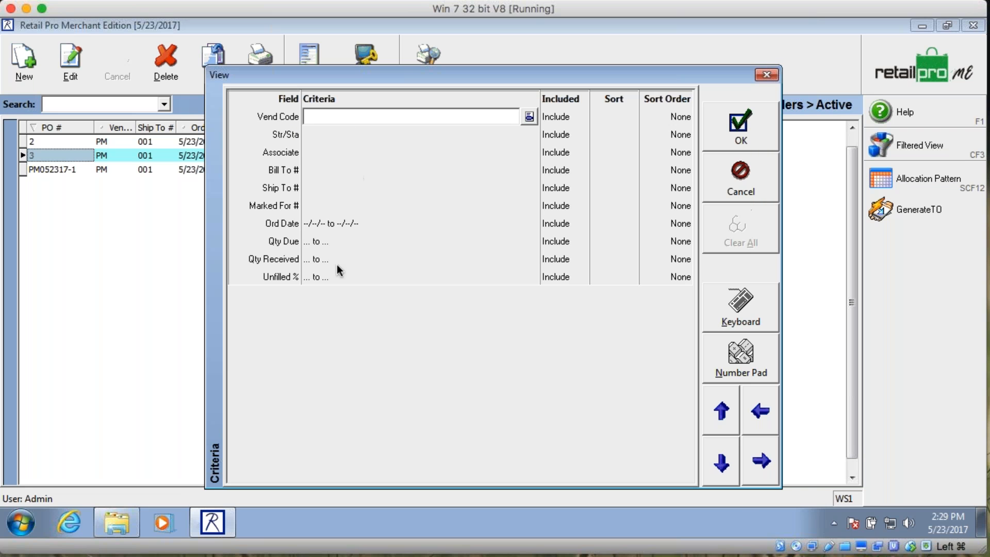
pyautogui.click(335, 277)
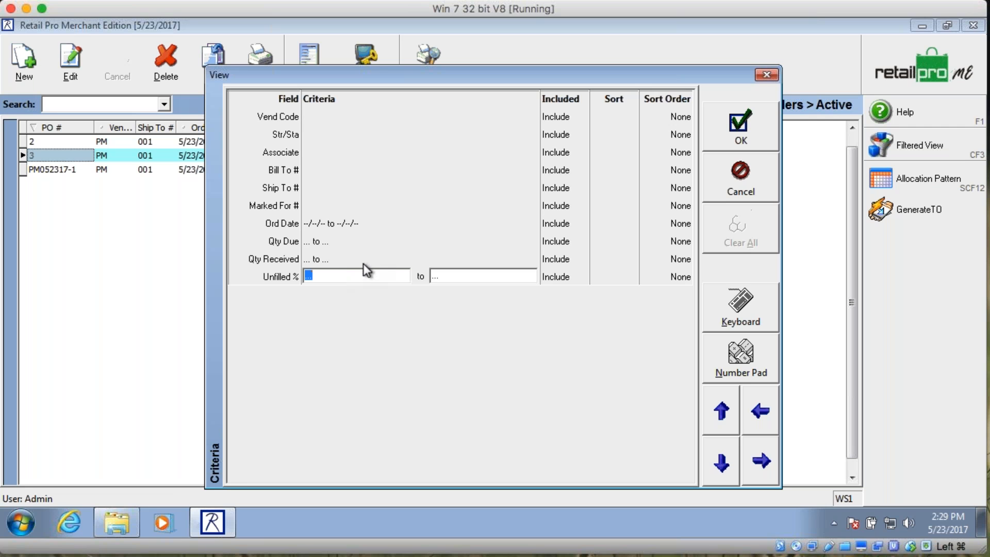
pyautogui.click(333, 152)
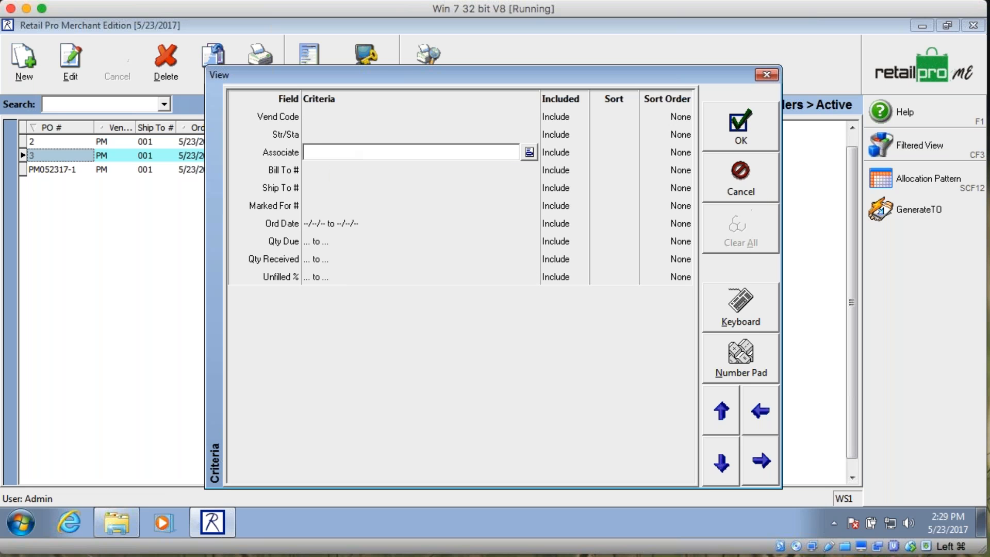
pyautogui.click(341, 277)
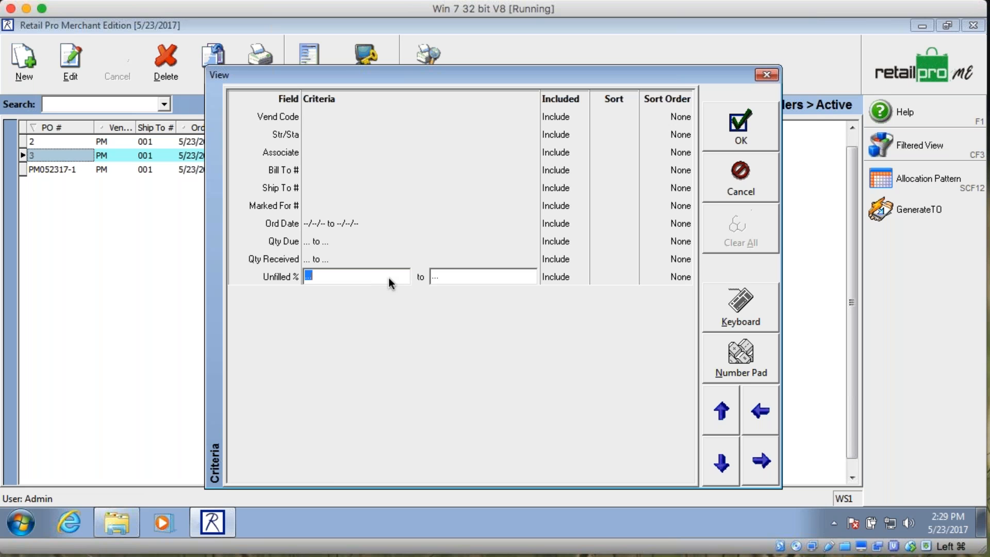
pyautogui.write('0')
pyautogui.press('Tab')
pyautogui.write('0')
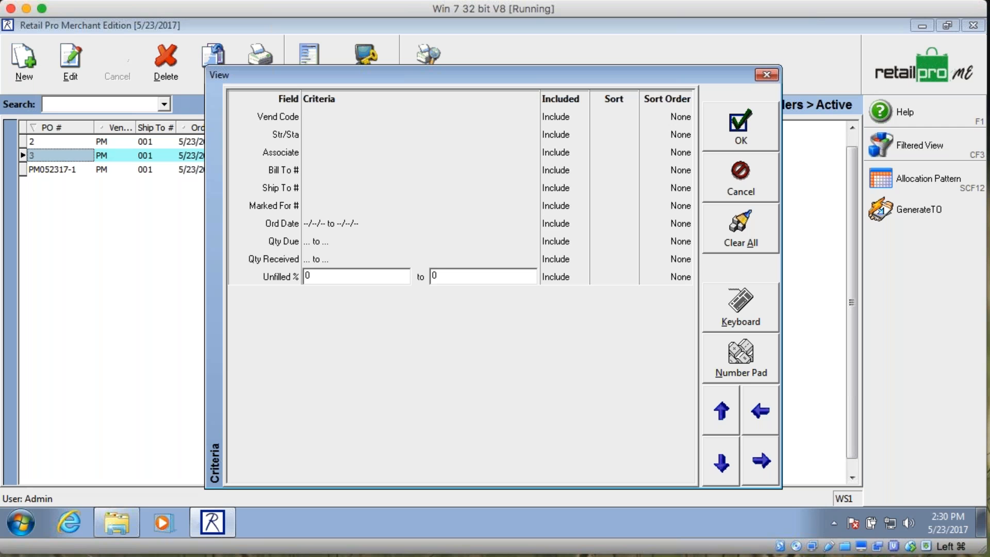
pyautogui.doubleClick(439, 274)
pyautogui.write('50')
pyautogui.click(739, 126)
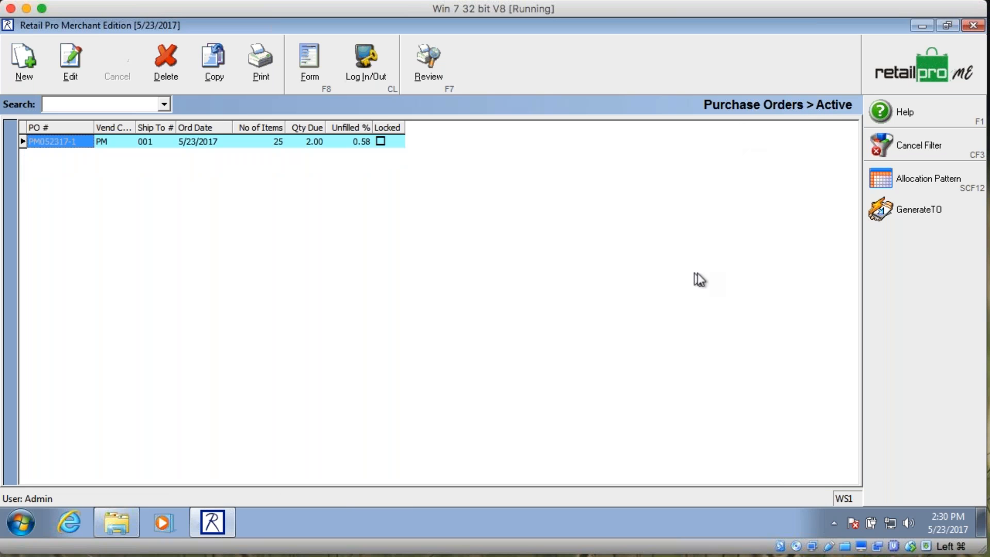
# Step: Inspect the filtered purchase order's details, then delete it from the active list and choose to archive it
pyautogui.click(353, 147)
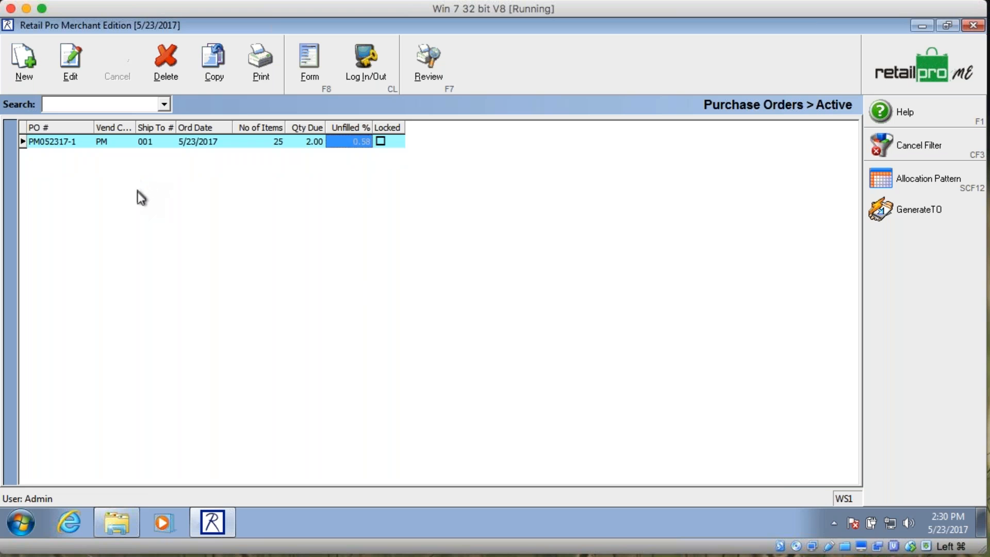
pyautogui.click(72, 142)
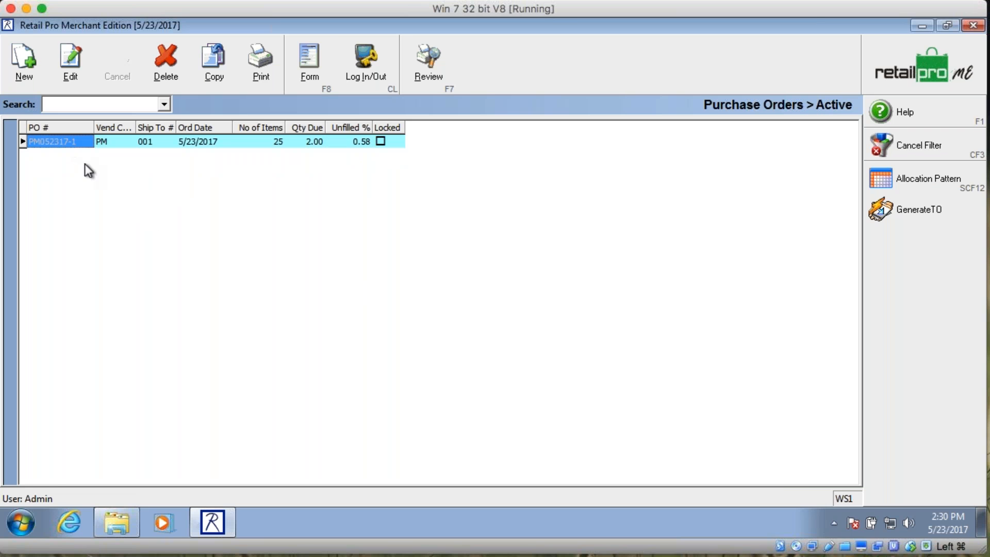
pyautogui.click(304, 66)
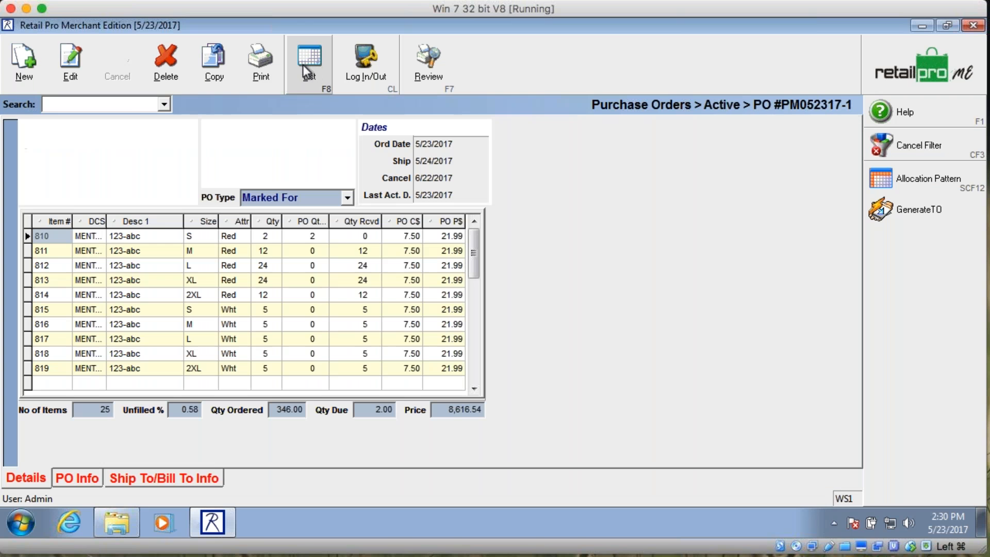
pyautogui.click(303, 64)
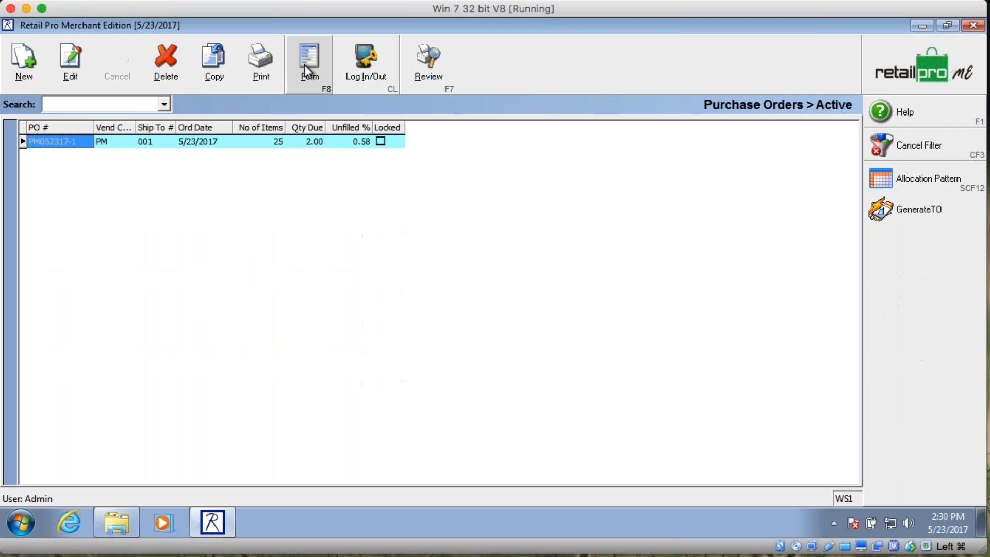
pyautogui.click(157, 70)
pyautogui.click(420, 306)
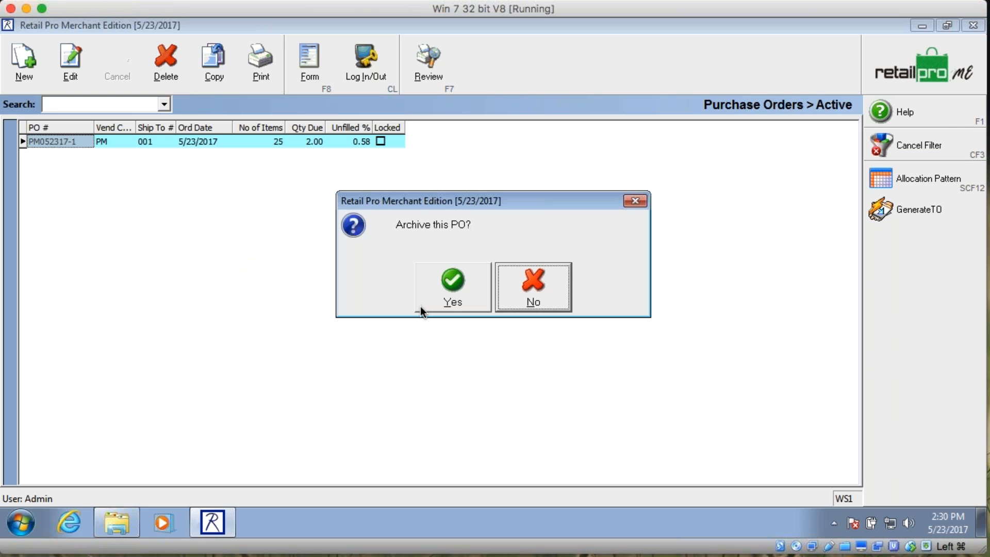
pyautogui.click(420, 305)
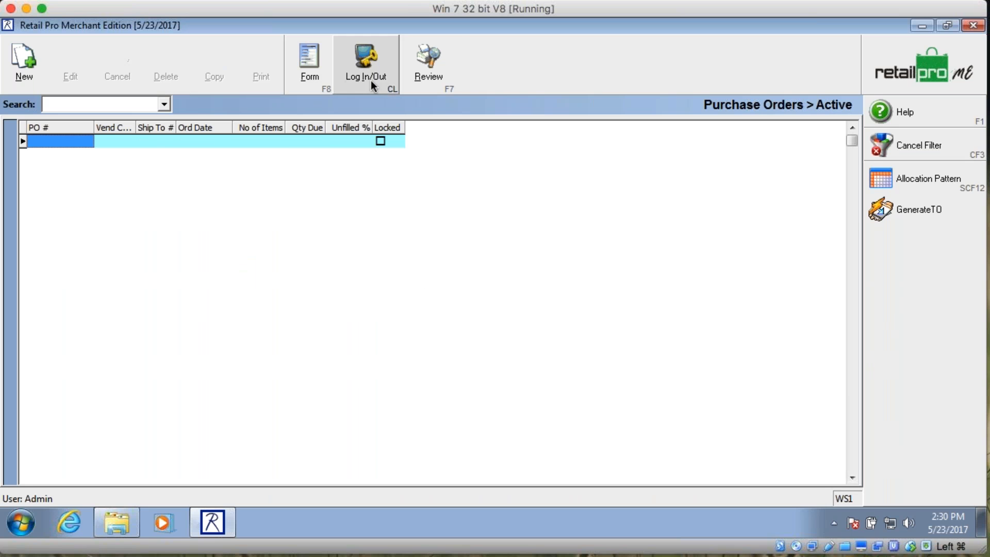
# Step: Cancel the purchase order filter, clear all Filtered View criteria, and open the Filter Design
pyautogui.click(908, 146)
pyautogui.click(909, 145)
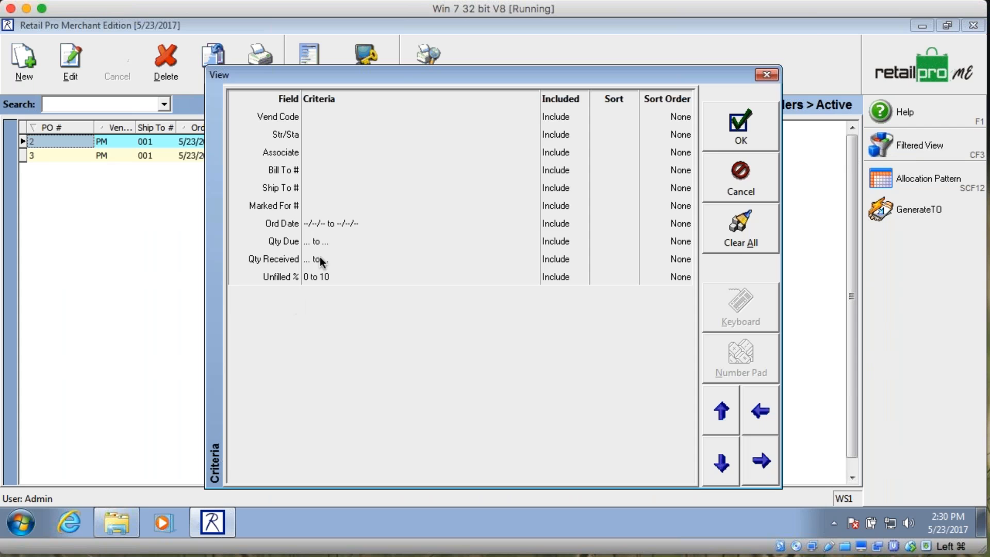
pyautogui.click(719, 236)
pyautogui.rightClick(391, 227)
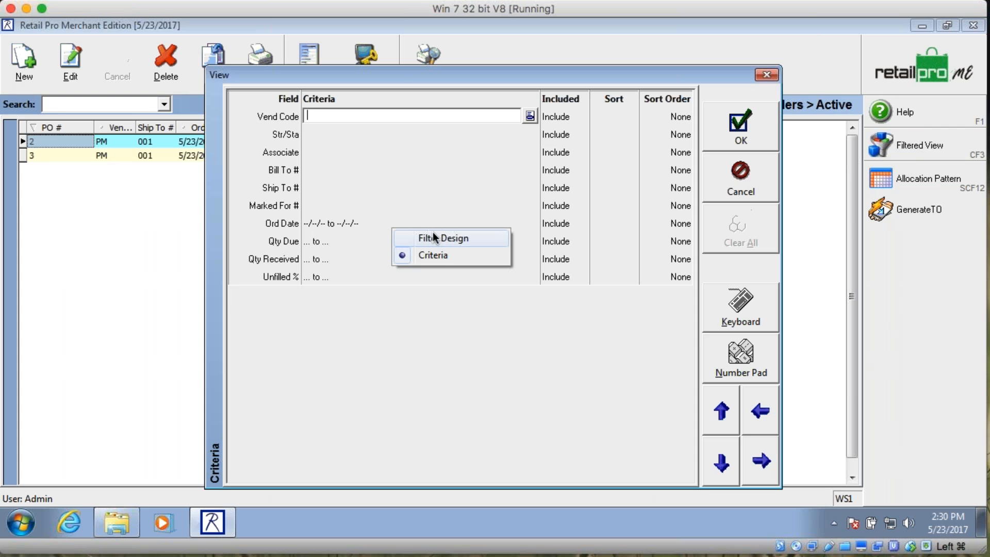
pyautogui.click(447, 236)
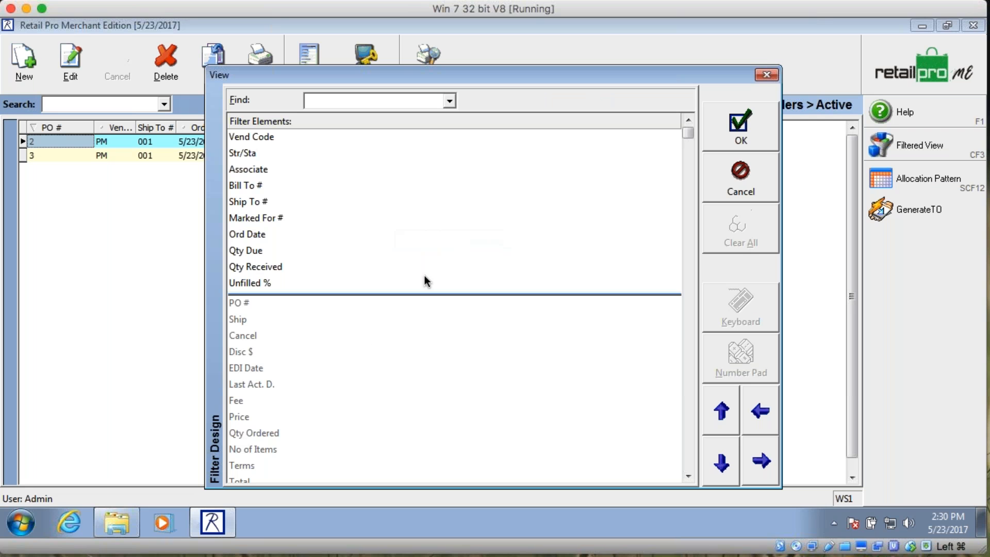
# Step: Add Ship and Cancel to the active filter elements and display the filter criteria
pyautogui.moveTo(258, 320); pyautogui.dragTo(264, 254)
pyautogui.moveTo(252, 335); pyautogui.dragTo(264, 271)
pyautogui.rightClick(352, 303)
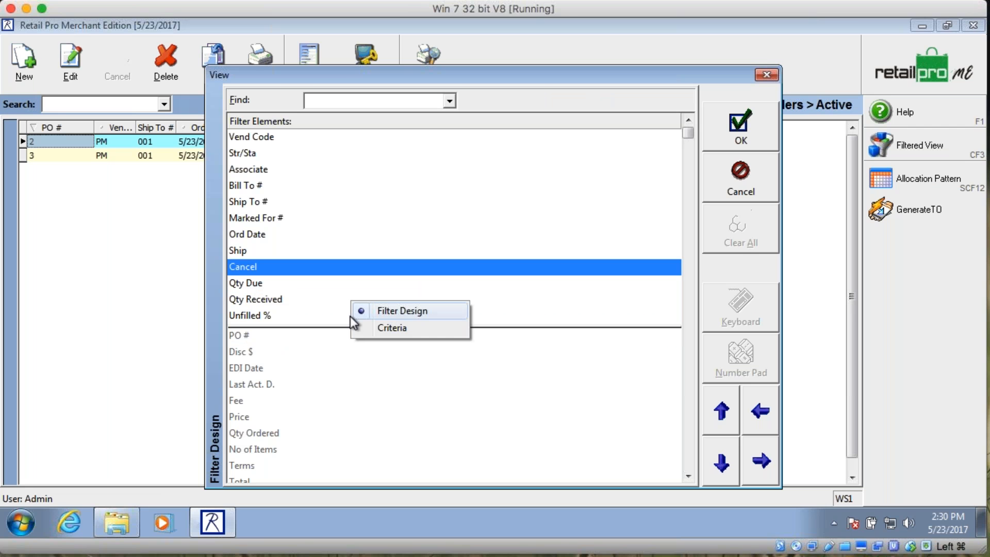
pyautogui.click(383, 328)
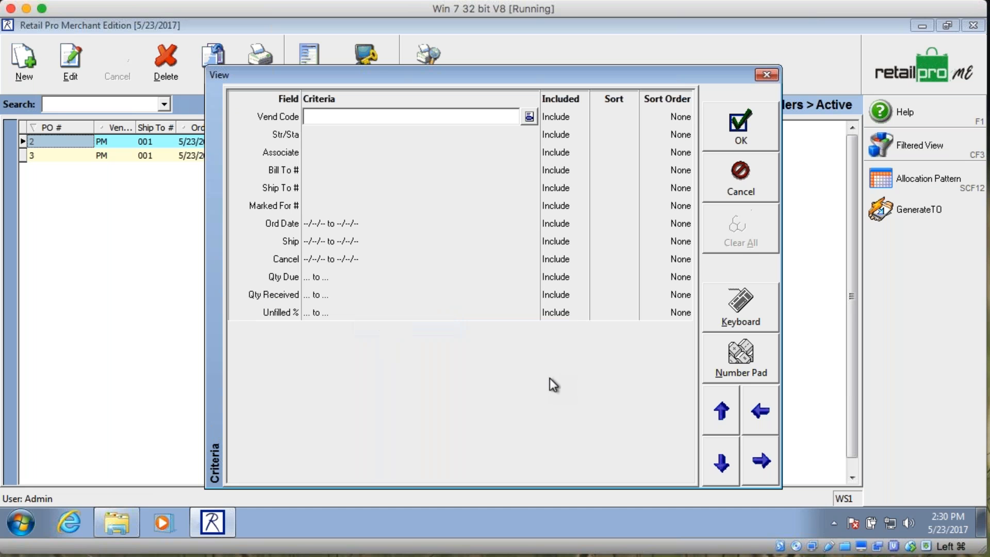
# Step: Filter the active purchase orders to Ship dates from 1/1/2001 to 5/23/2017 and dismiss the resulting notice
pyautogui.click(346, 241)
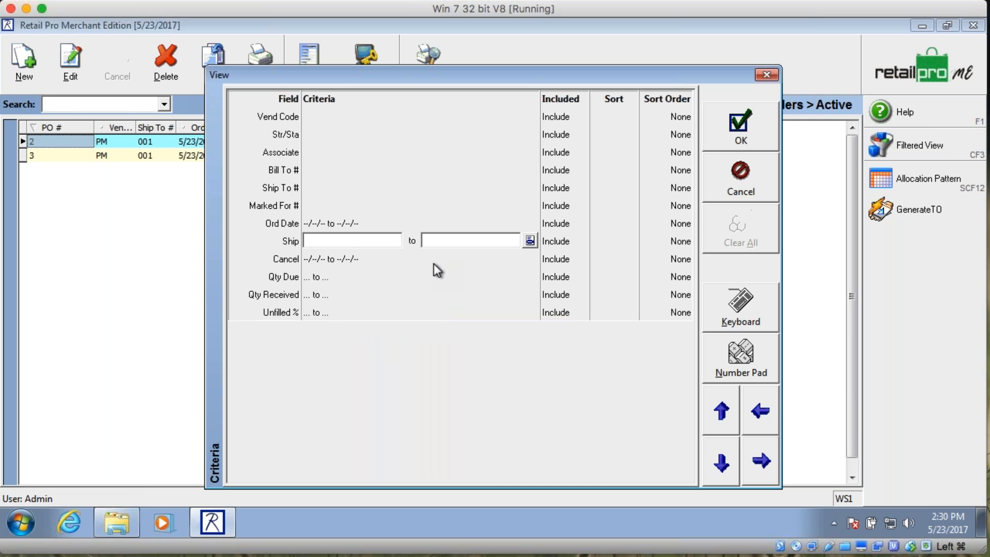
pyautogui.write('010101')
pyautogui.press('Tab')
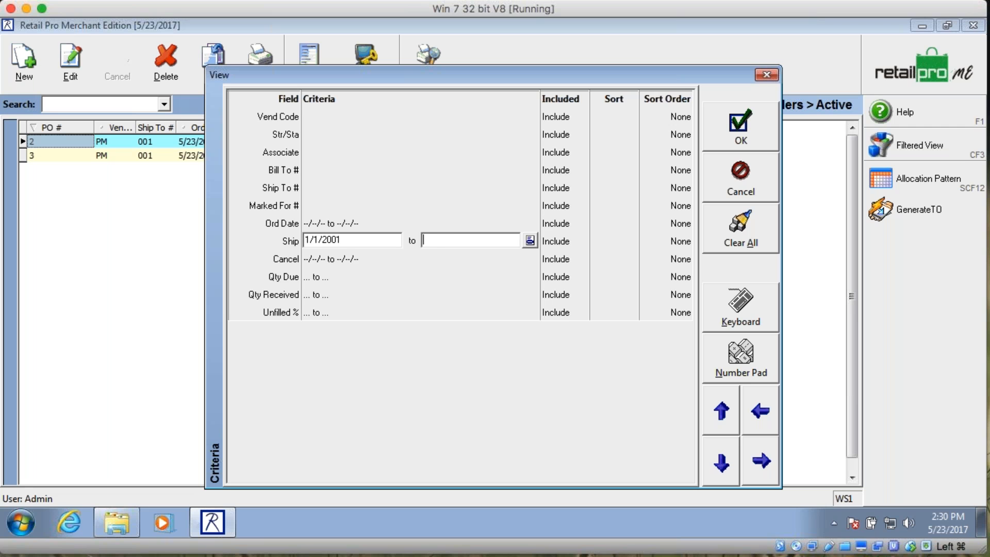
pyautogui.write('t')
pyautogui.click(741, 127)
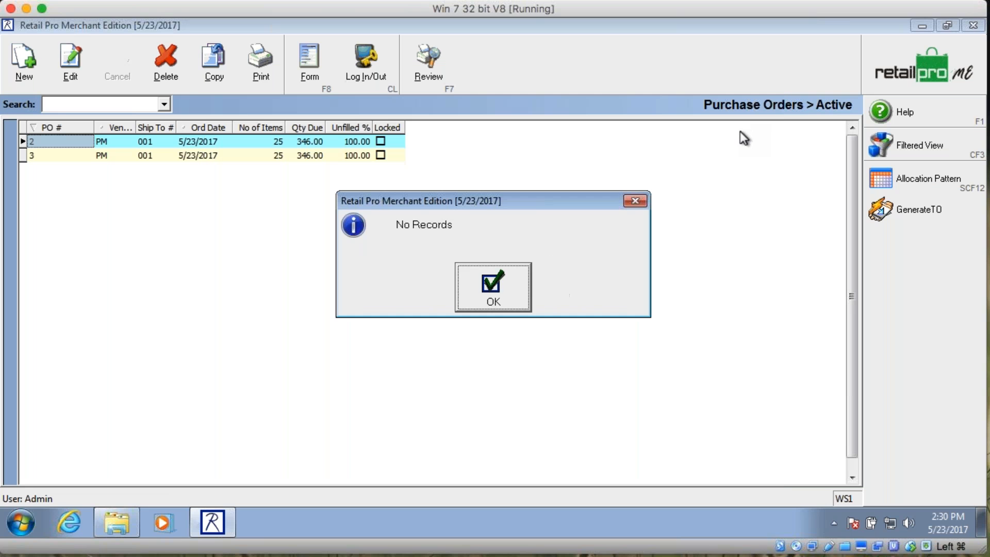
pyautogui.click(485, 293)
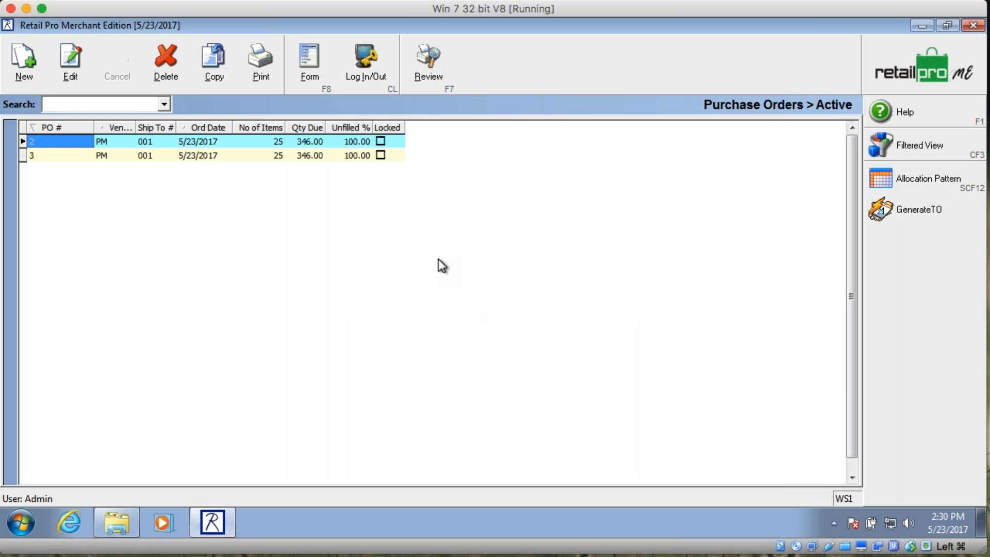
pyautogui.click(206, 142)
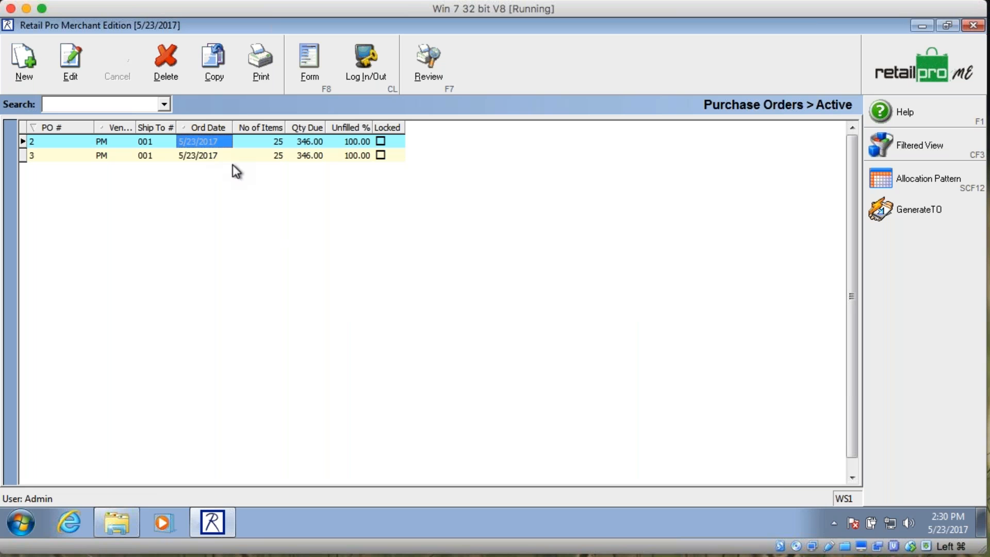
# Step: Reopen the Filtered View of the active purchase orders and clear the Ship date criteria
pyautogui.click(897, 144)
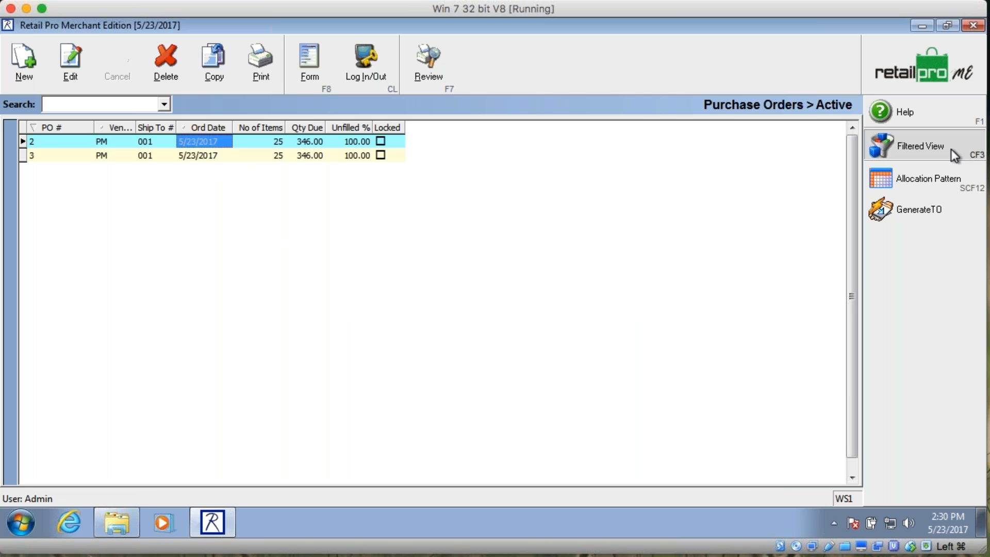
pyautogui.click(358, 237)
pyautogui.click(360, 240)
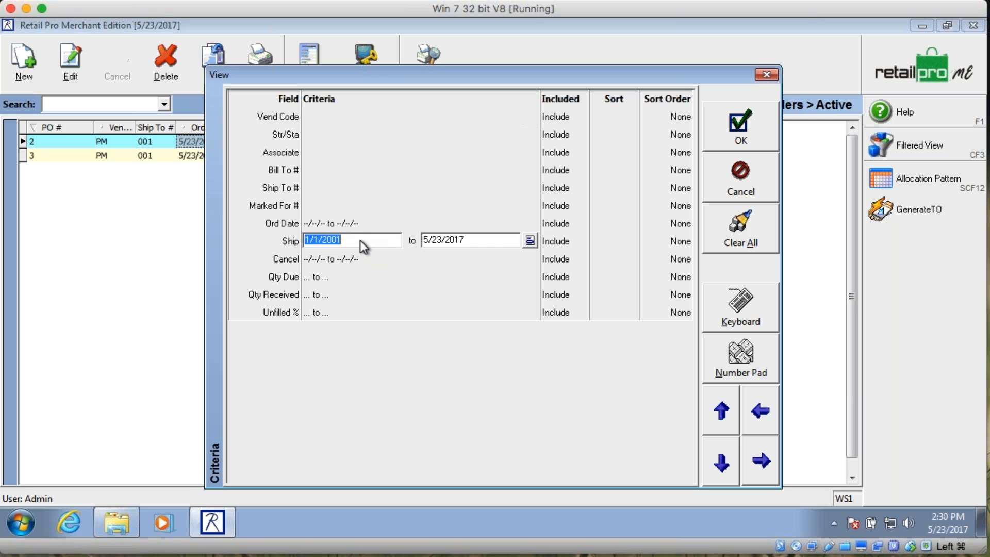
pyautogui.click(351, 259)
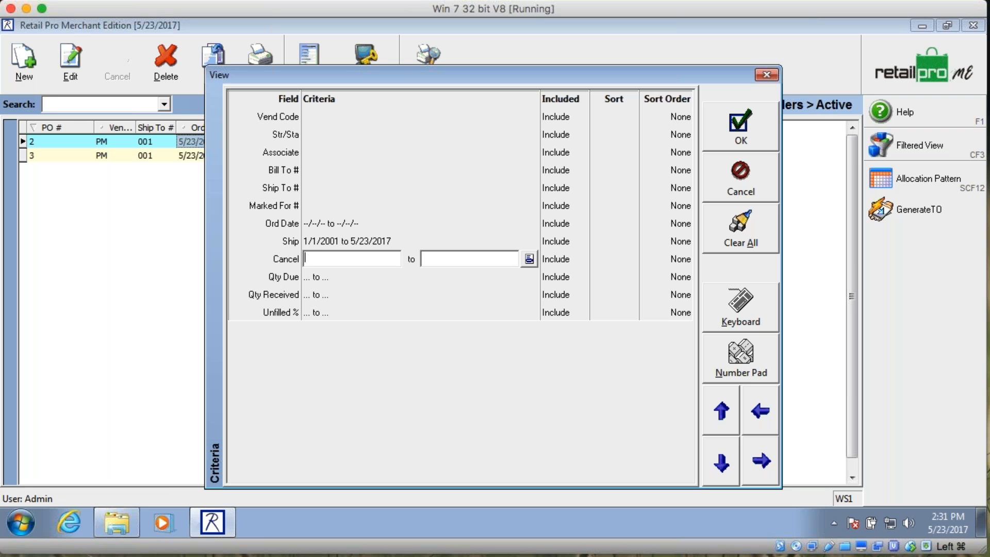
pyautogui.click(738, 227)
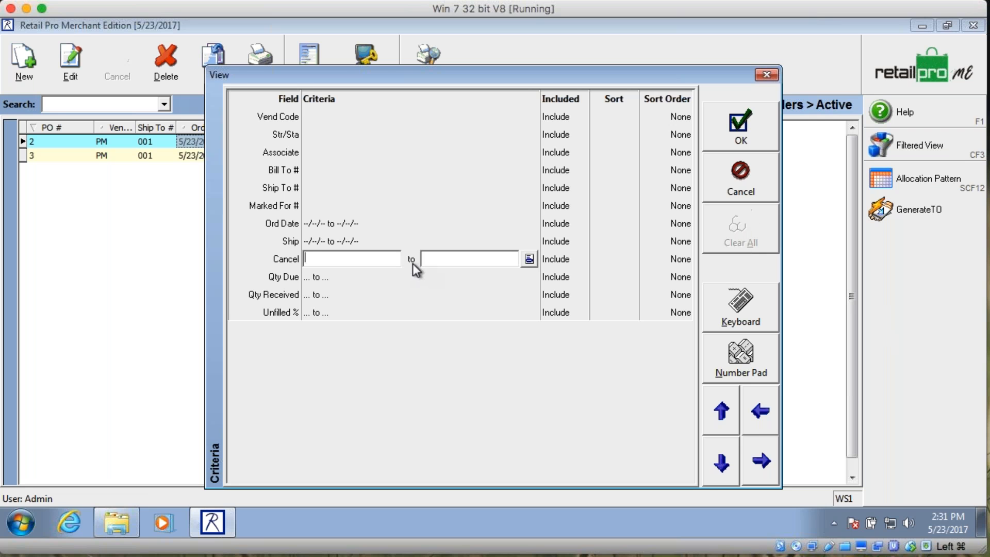
# Step: Enter a Cancel date range of 1/1/2001 to 5/23/2017 in the filter criteria, then cancel the filter
pyautogui.write('0101')
pyautogui.write('2001')
pyautogui.press('Tab')
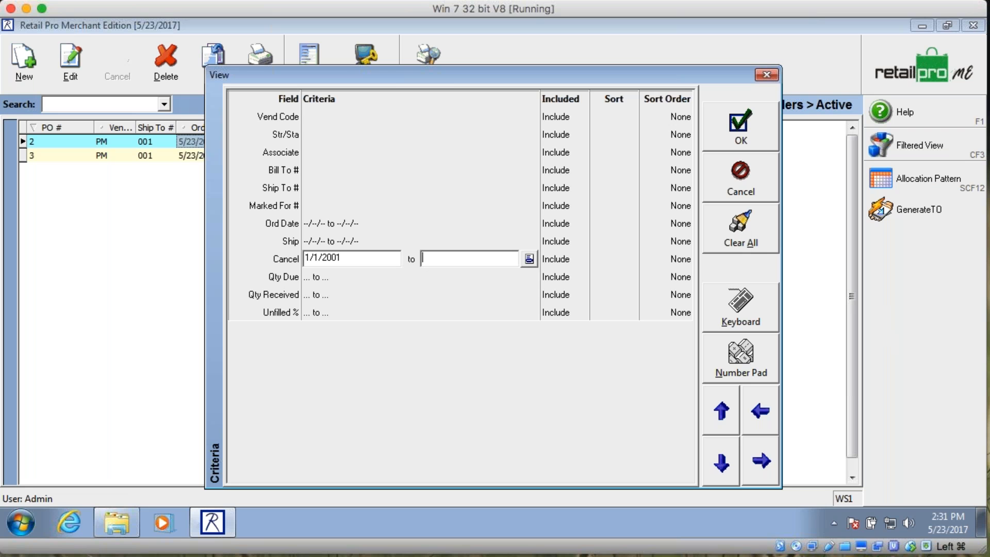
pyautogui.write('05232017')
pyautogui.moveTo(464, 258); pyautogui.dragTo(390, 259)
pyautogui.press('BackSpace')
pyautogui.write('05232017')
pyautogui.click(736, 187)
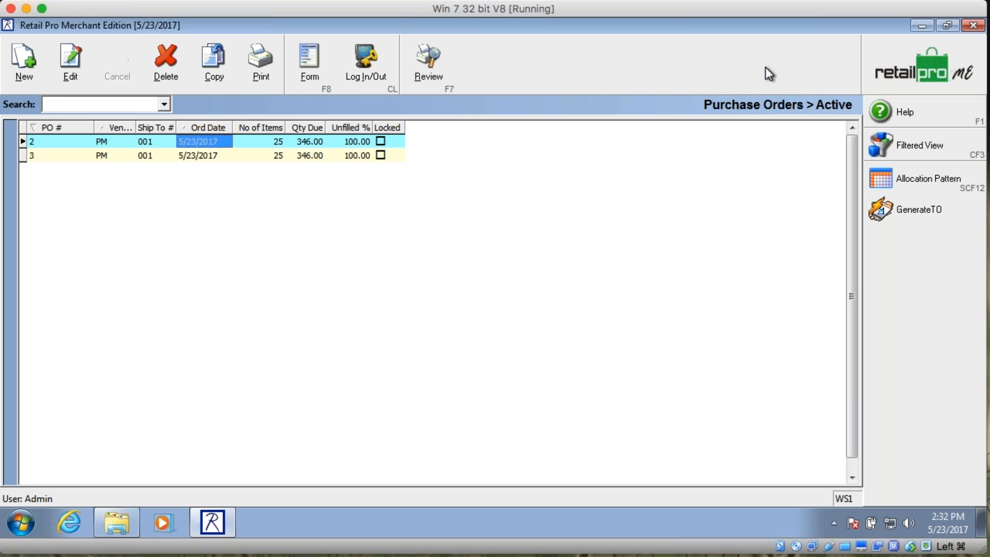
# Step: Open the archived purchase orders and purge the archived documents older than the chosen cutoff date
pyautogui.click(900, 60)
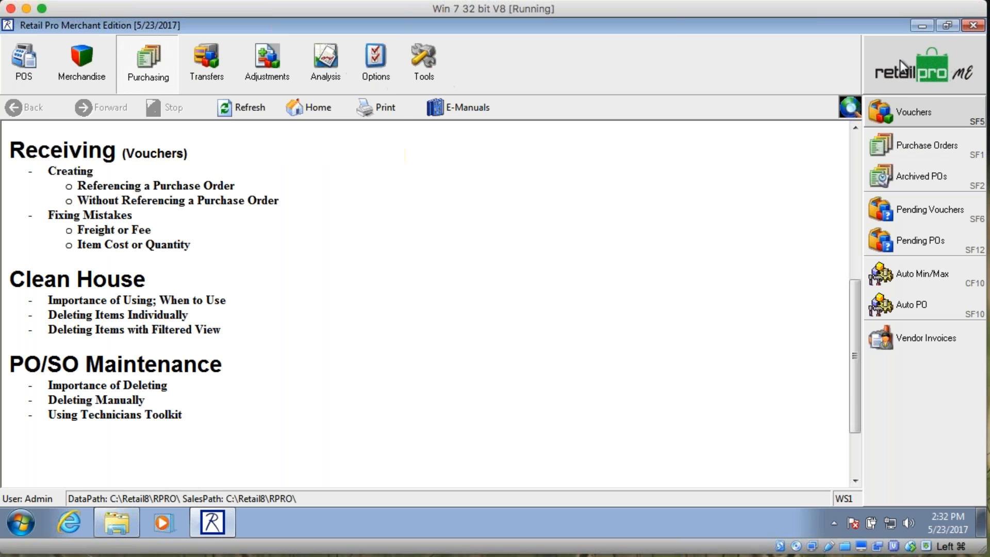
pyautogui.click(914, 176)
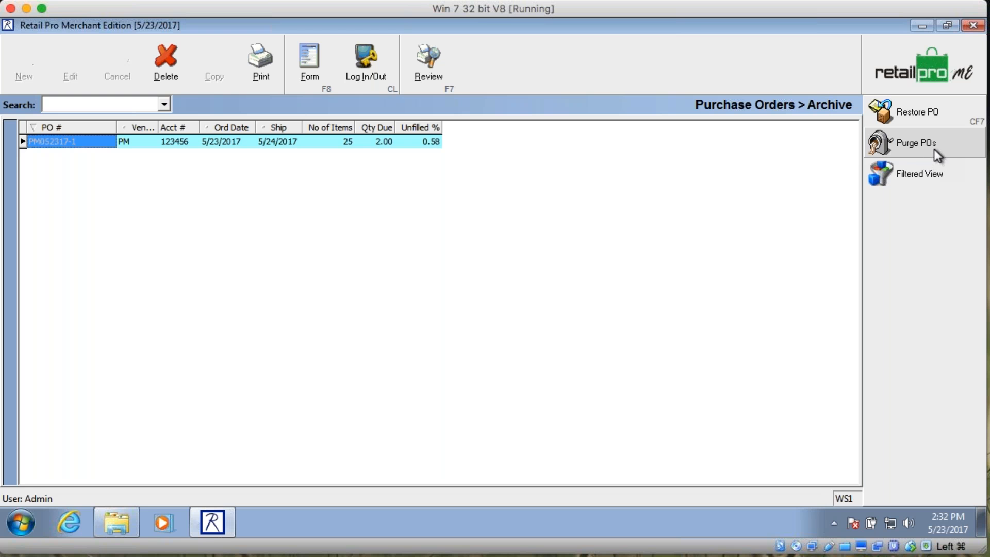
pyautogui.click(914, 144)
pyautogui.click(559, 268)
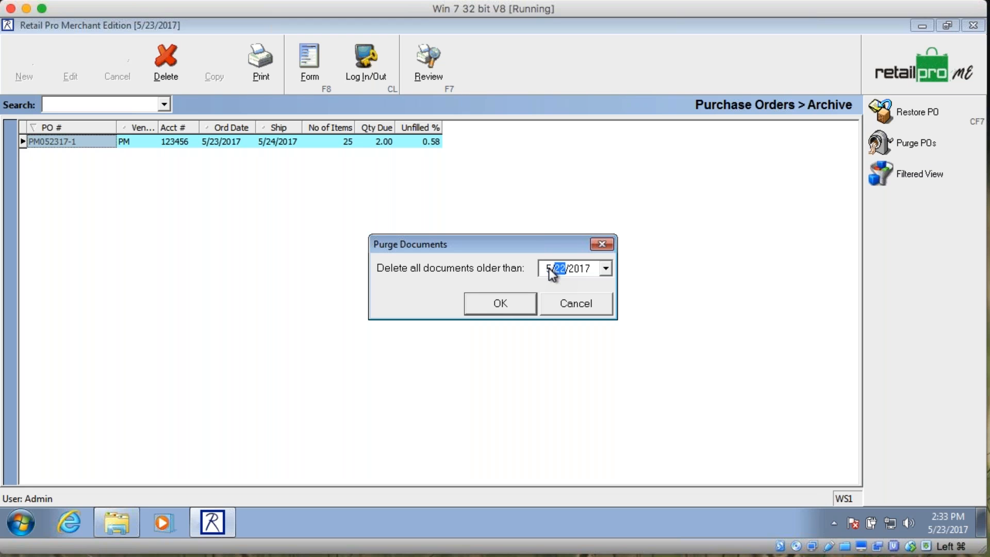
pyautogui.click(497, 303)
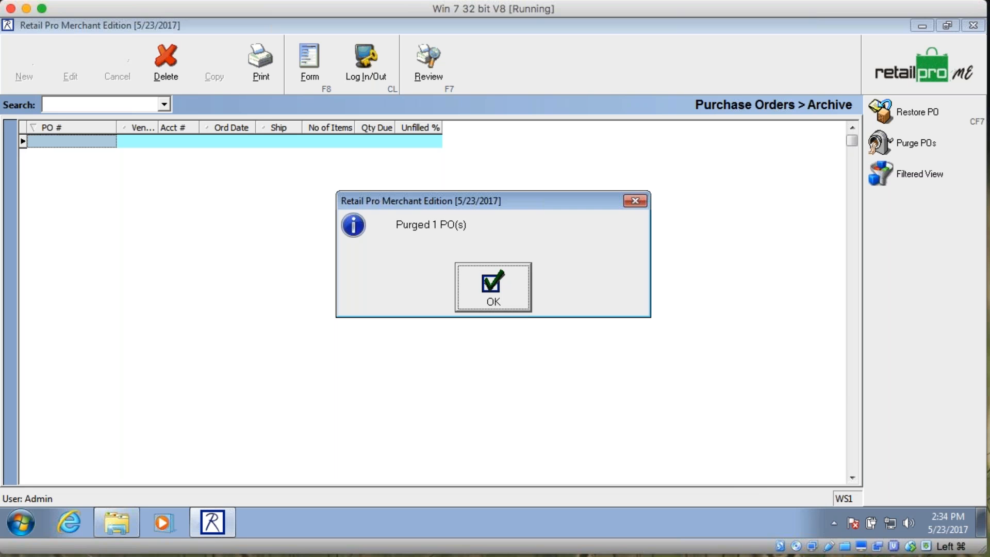
pyautogui.press('Return')
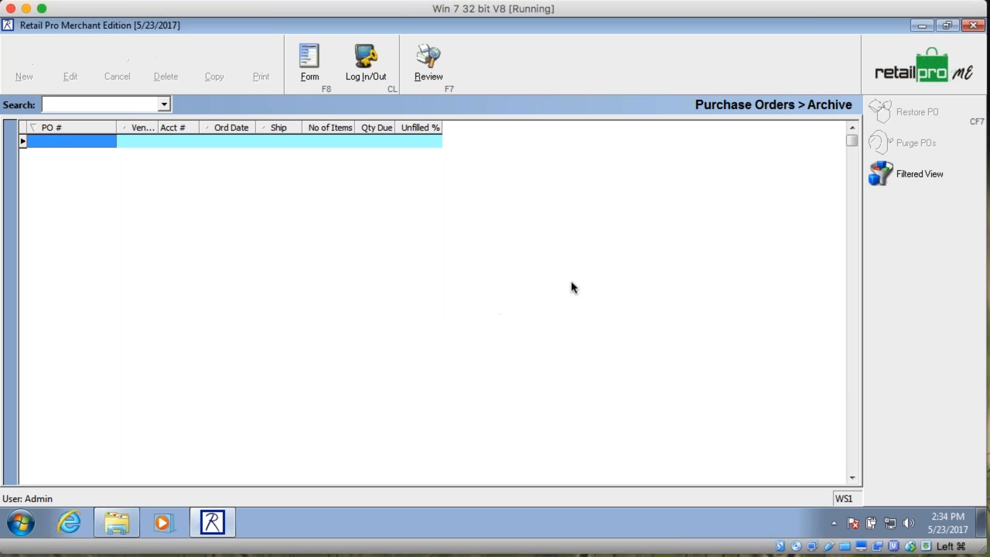
# Step: Leave the archive, view the May 2017 vouchers list, and return to the main Purchasing screen
pyautogui.click(881, 76)
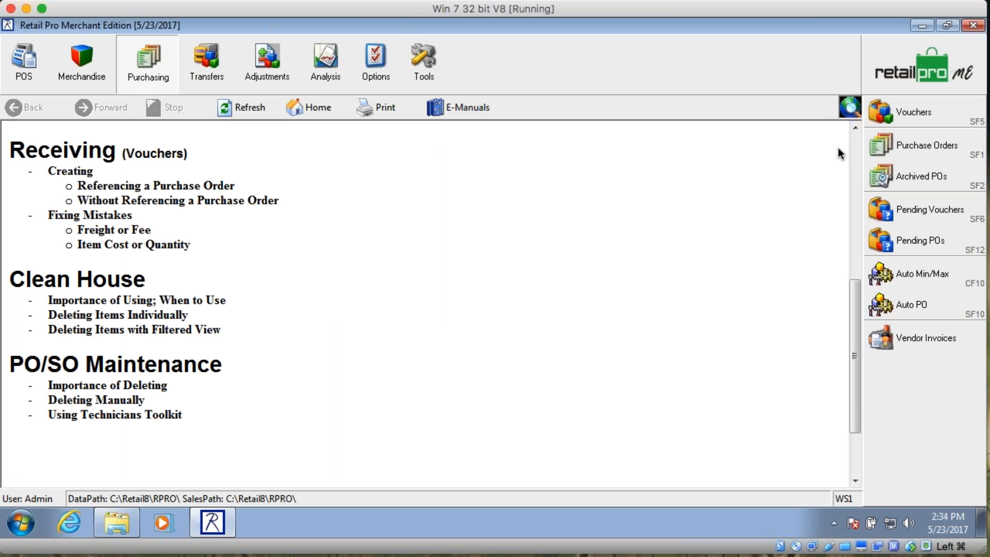
pyautogui.click(891, 110)
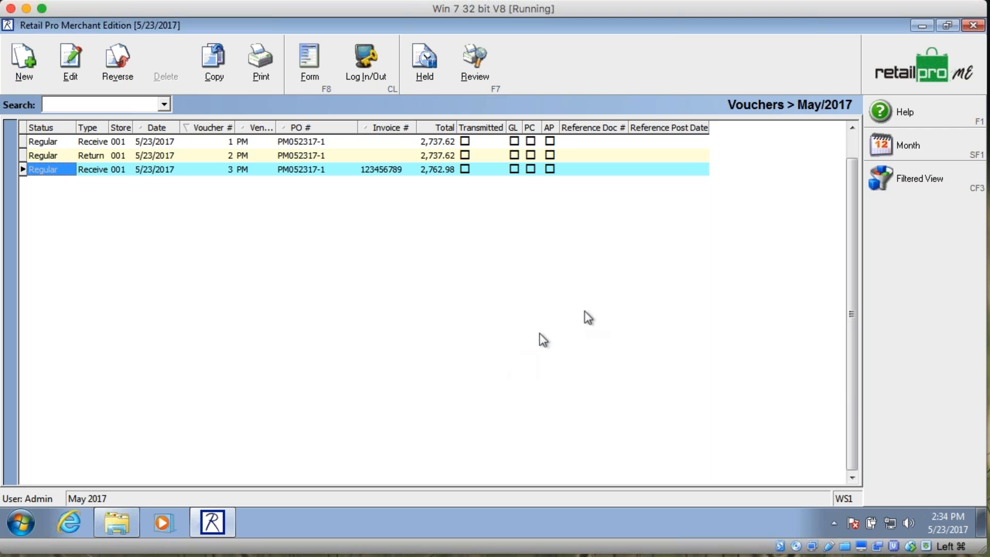
pyautogui.click(893, 78)
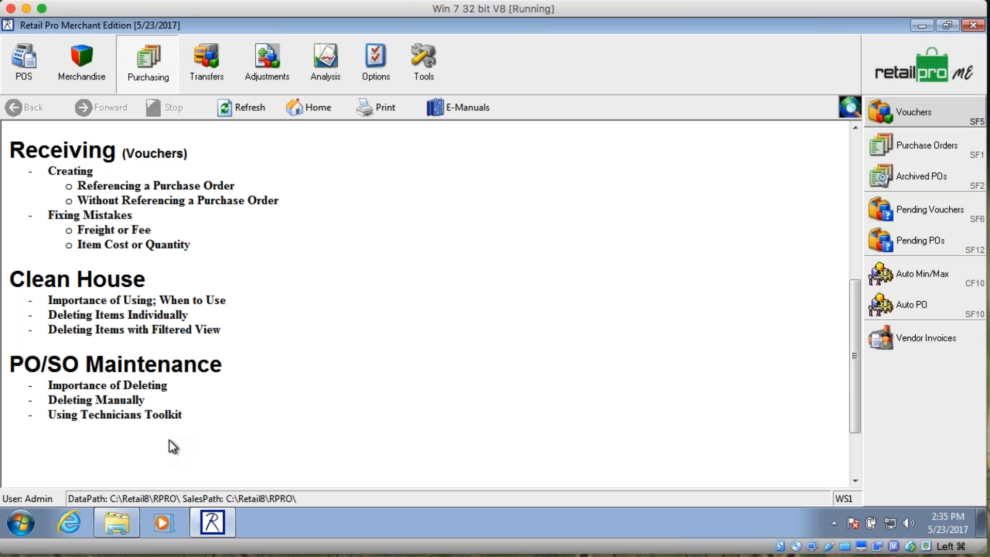
# Step: Launch the Data Verification System from the additional tools
pyautogui.moveTo(184, 414); pyautogui.dragTo(33, 415)
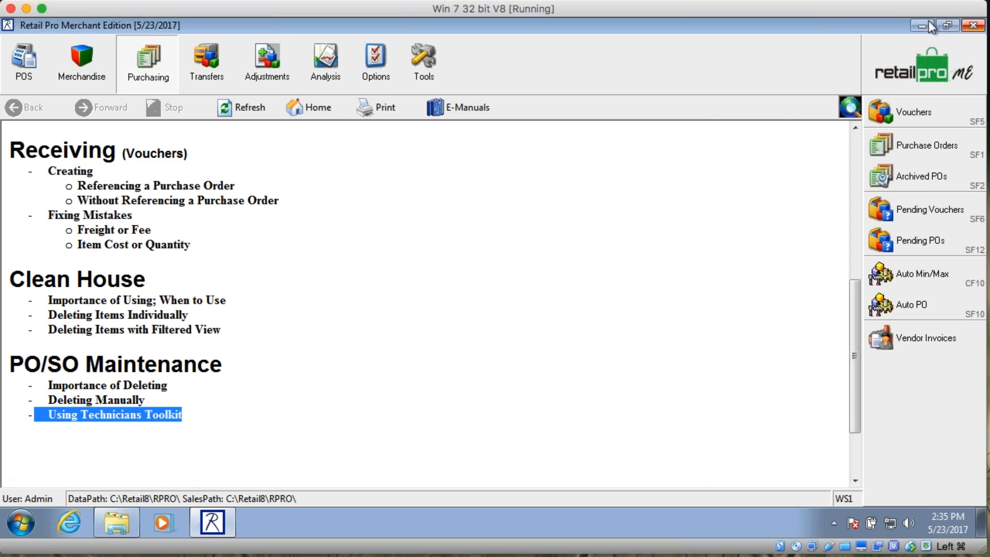
pyautogui.click(430, 71)
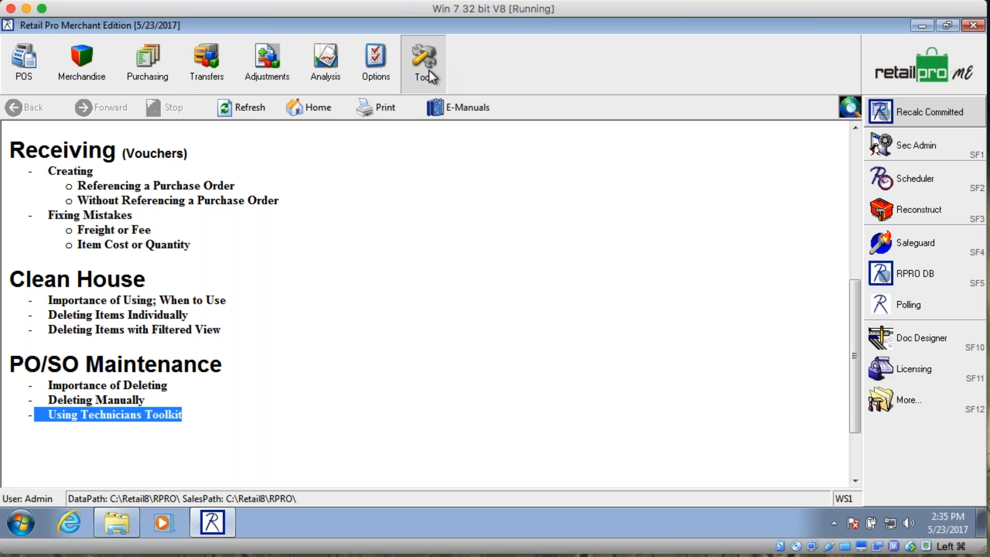
pyautogui.click(898, 397)
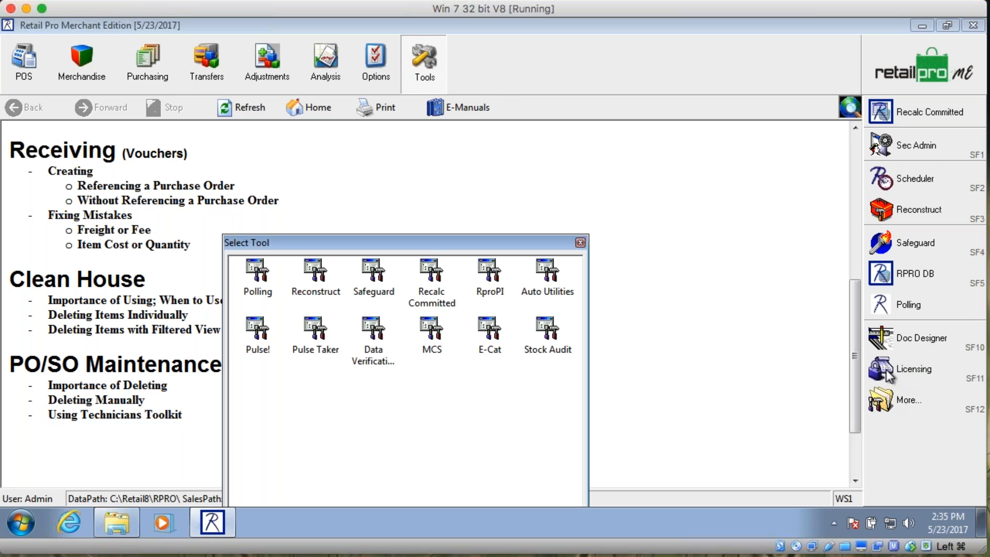
pyautogui.click(375, 351)
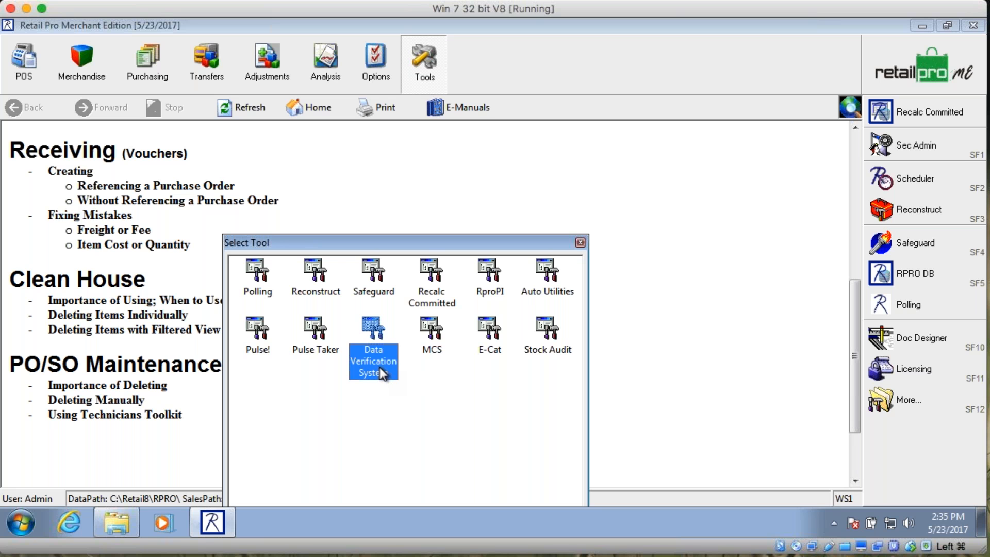
pyautogui.doubleClick(370, 338)
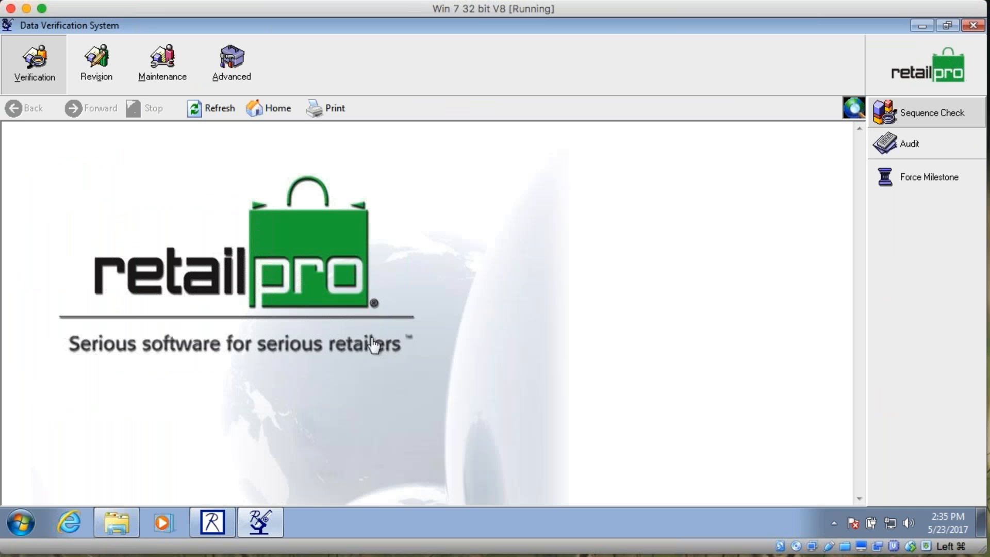
# Step: Open the Purge POs maintenance options, targeting Active POs with Archive Deleted POs enabled
pyautogui.click(168, 75)
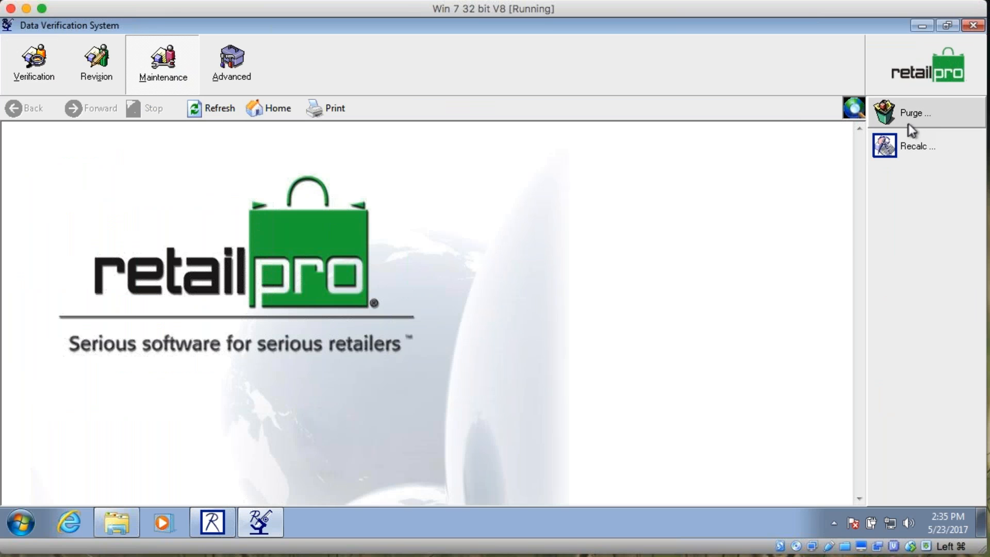
pyautogui.click(911, 113)
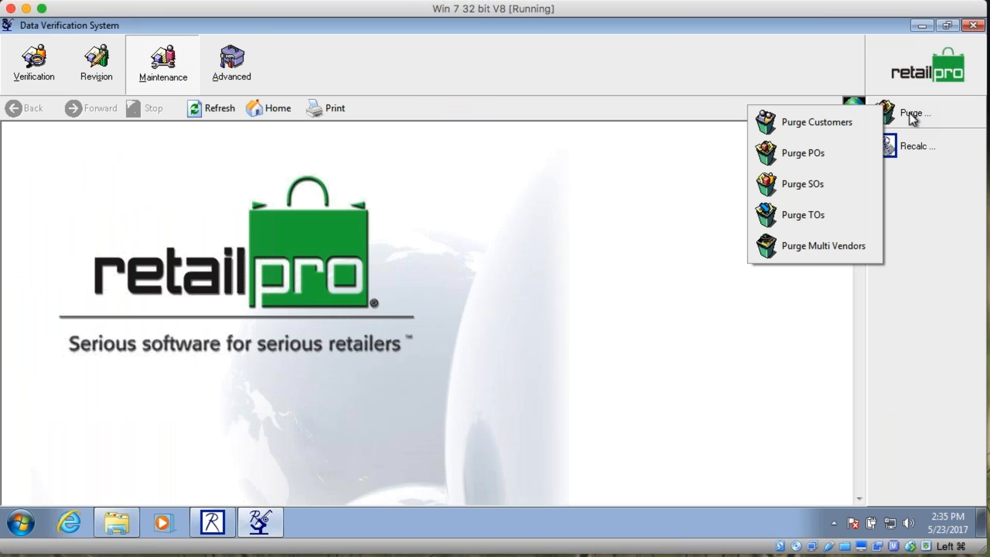
pyautogui.click(806, 162)
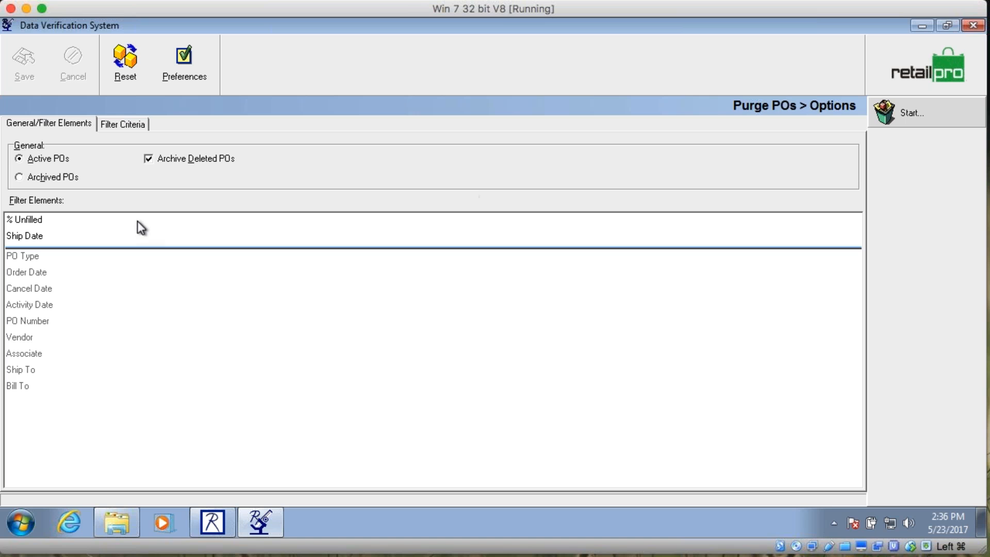
pyautogui.click(36, 157)
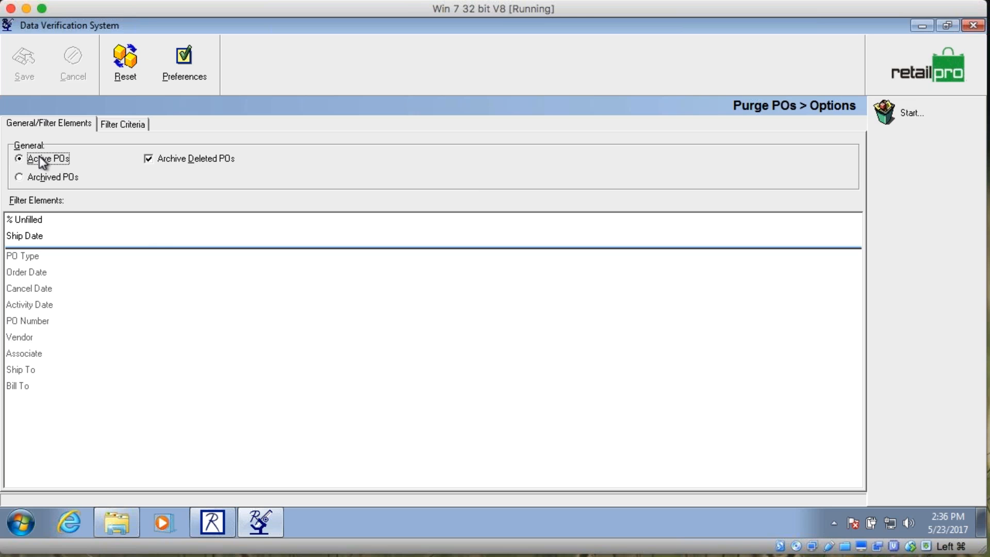
pyautogui.click(188, 155)
pyautogui.click(187, 157)
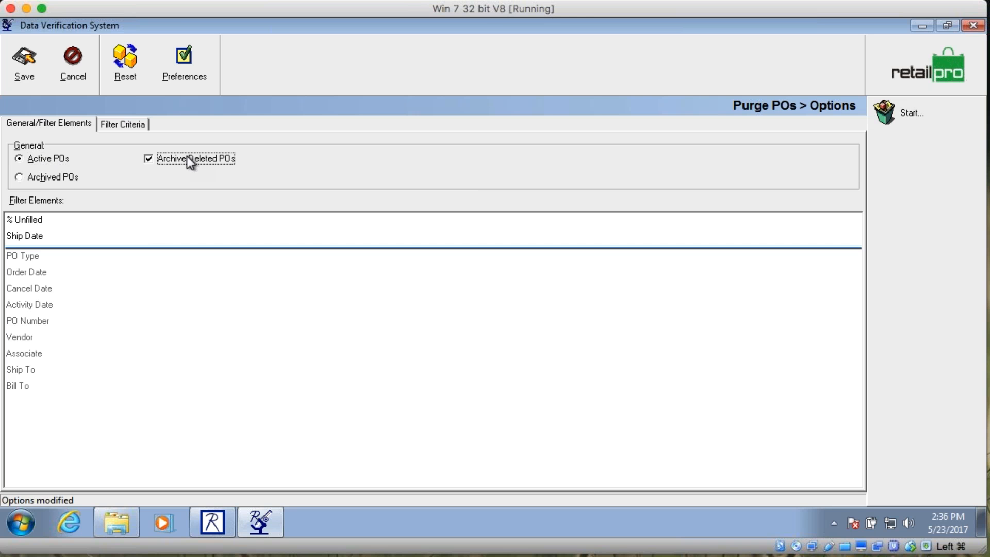
# Step: Add Order Date to the active filter elements alongside % Unfilled and Ship Date
pyautogui.moveTo(36, 279); pyautogui.dragTo(49, 339)
pyautogui.click(65, 220)
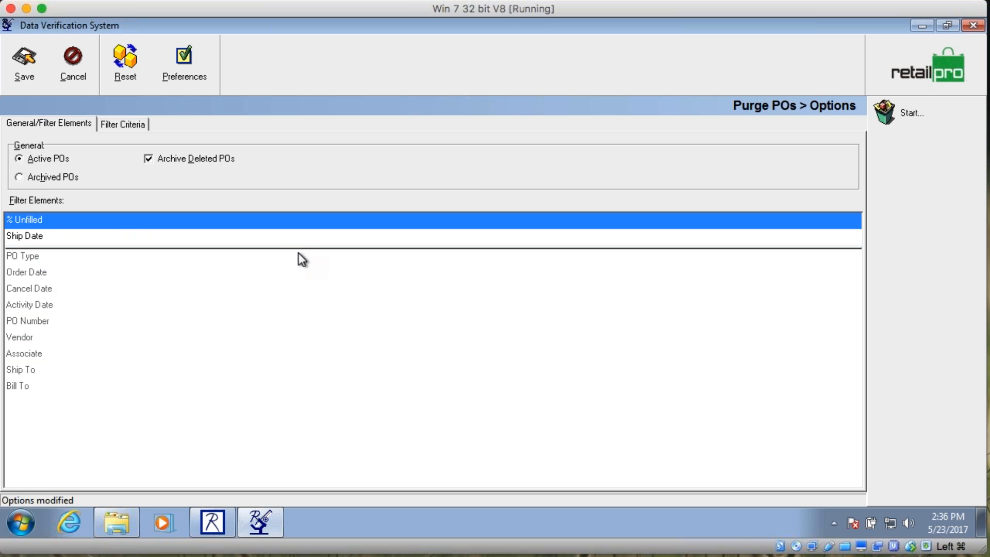
pyautogui.moveTo(47, 272); pyautogui.dragTo(72, 257)
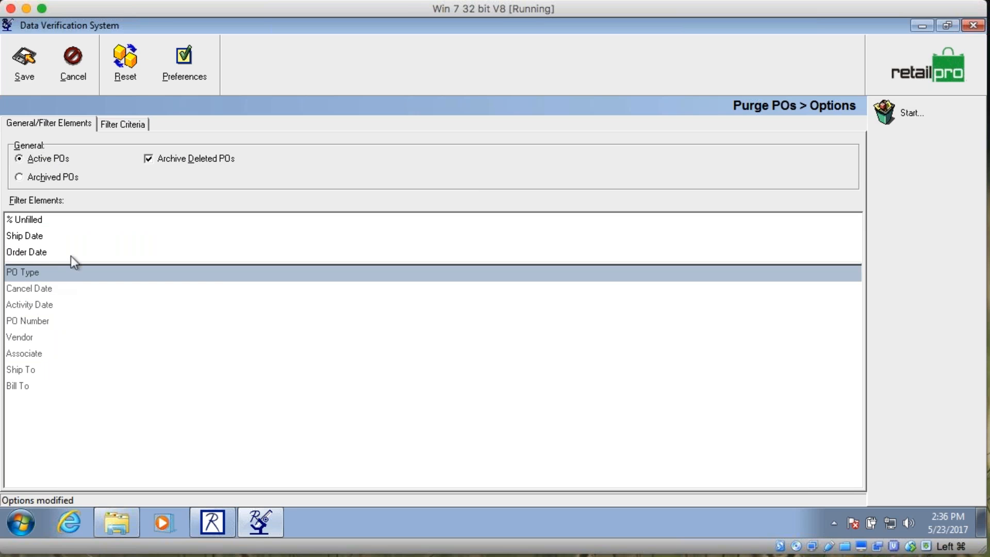
pyautogui.click(48, 220)
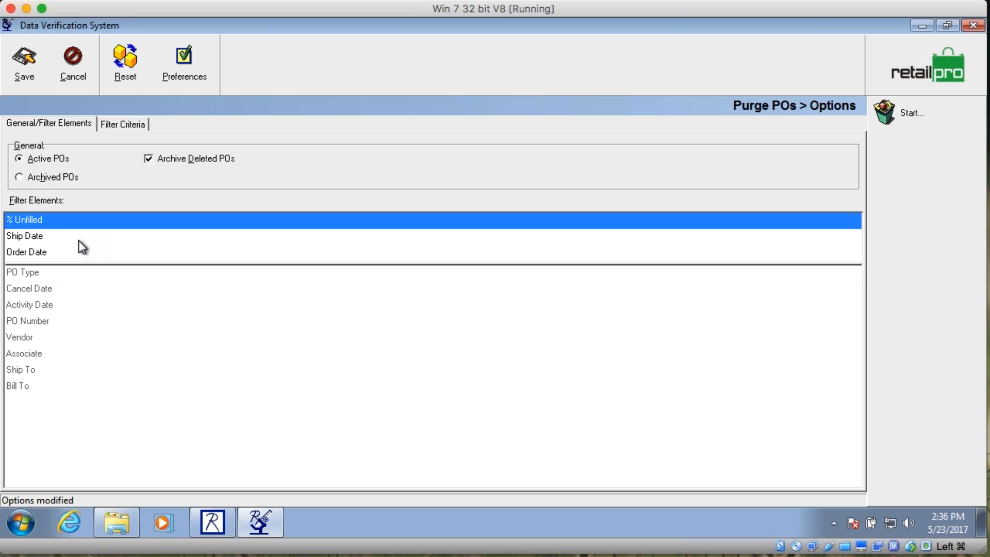
pyautogui.click(48, 253)
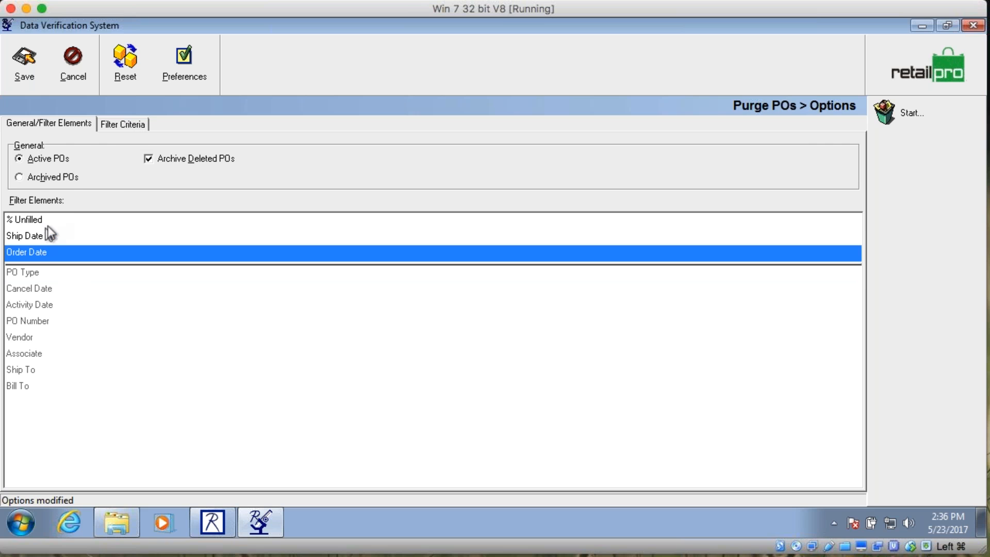
# Step: Clear the Ship Date range in the purge filter criteria
pyautogui.click(134, 128)
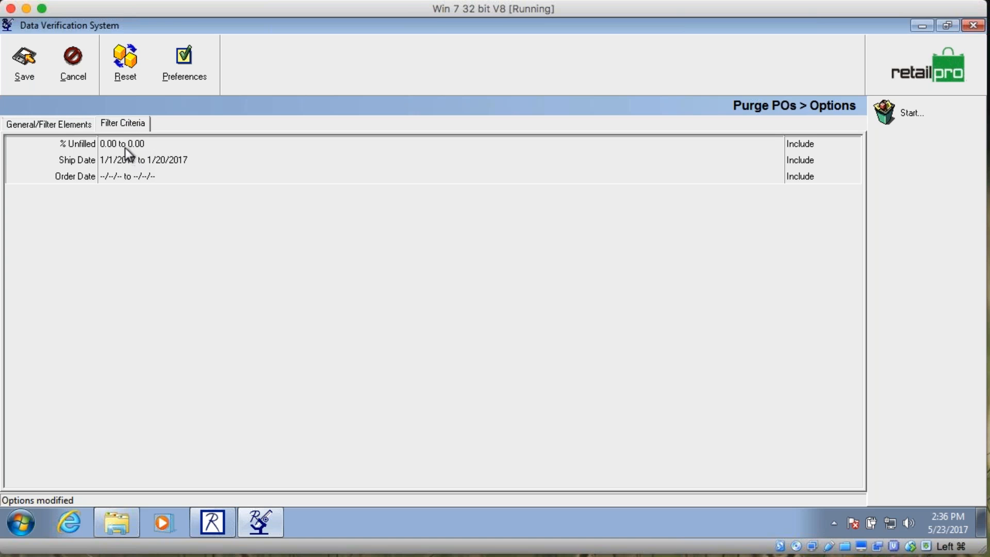
pyautogui.click(125, 145)
pyautogui.click(129, 160)
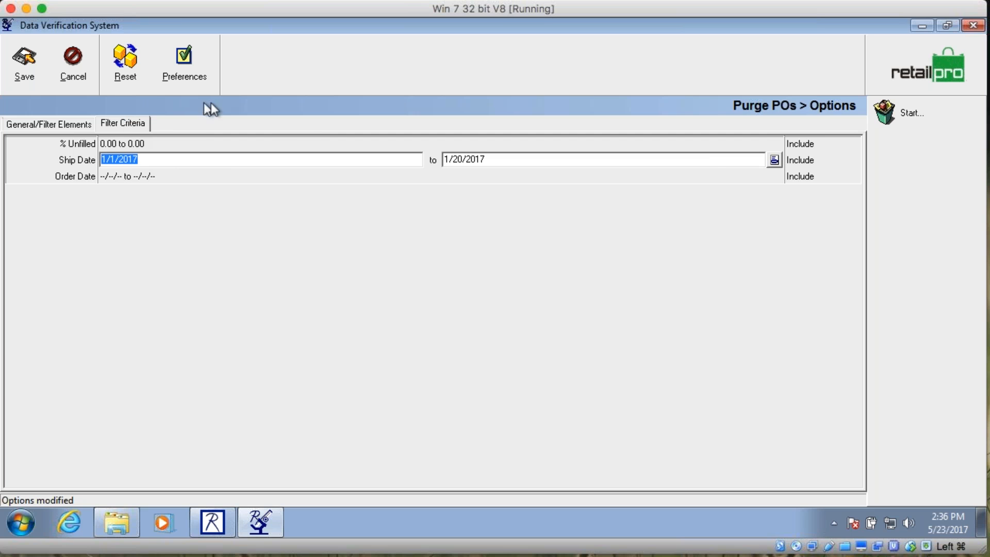
pyautogui.click(774, 160)
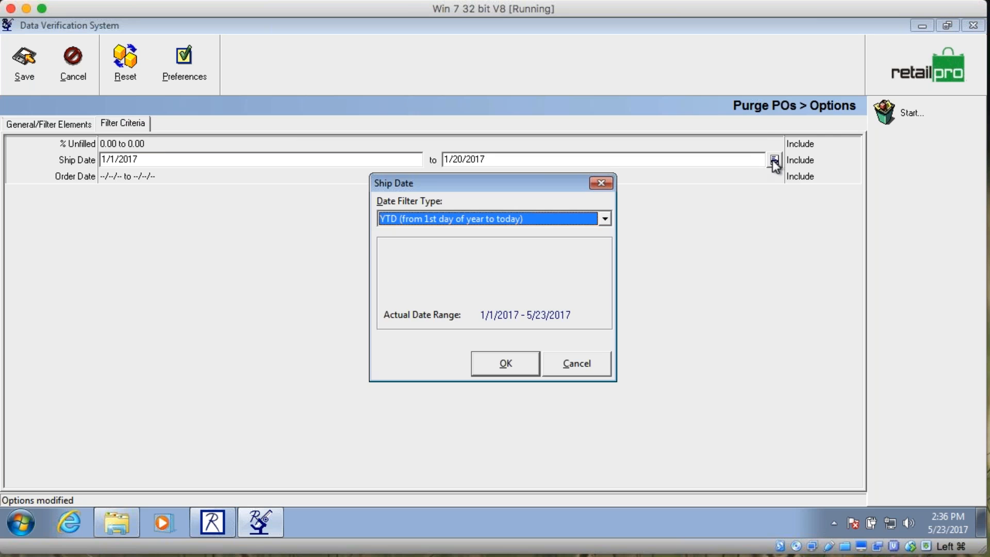
pyautogui.click(605, 219)
pyautogui.click(504, 315)
pyautogui.click(507, 372)
# Step: Clear both the lower and upper limits of the % Unfilled filter criterion
pyautogui.click(175, 144)
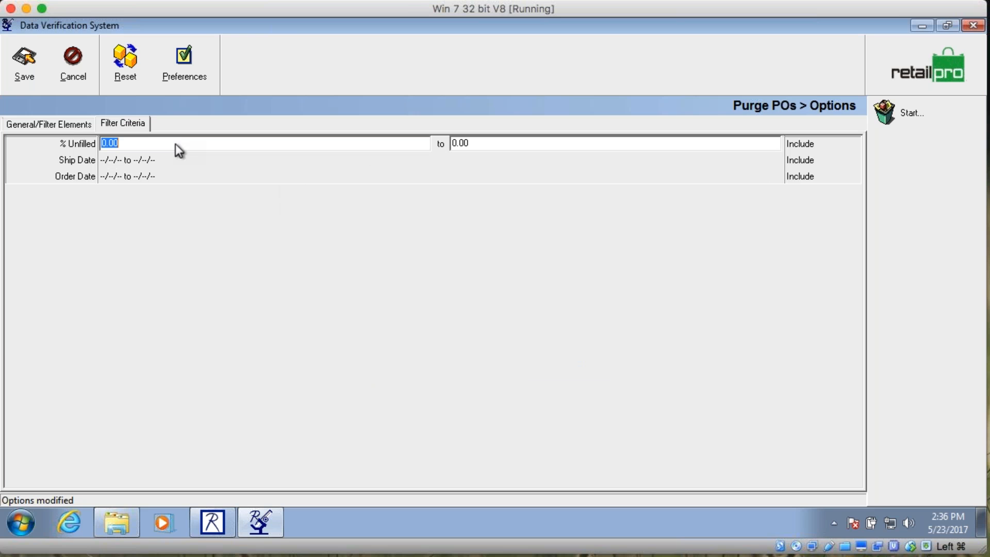
pyautogui.press('BackSpace')
pyautogui.press('Tab')
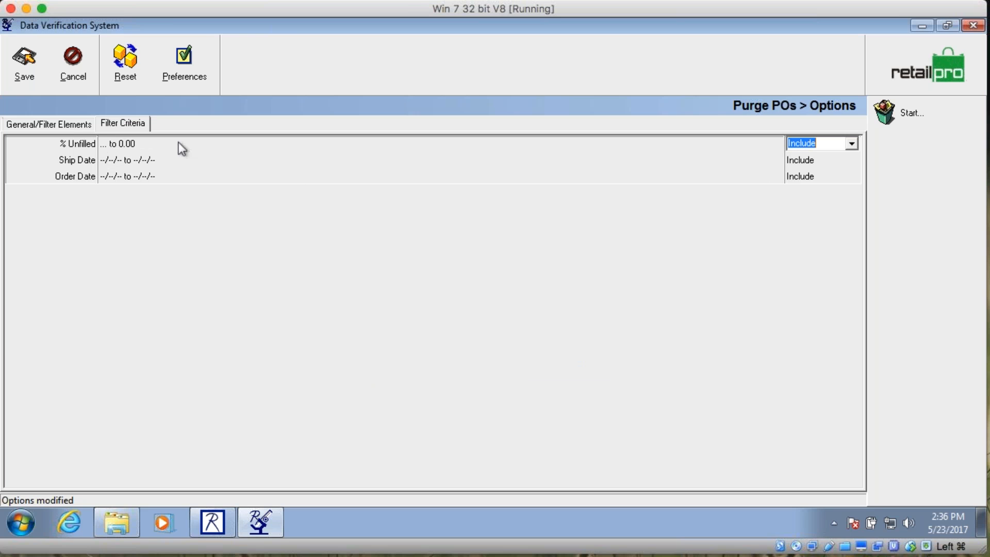
pyautogui.click(178, 143)
pyautogui.press('Tab')
pyautogui.press('BackSpace')
# Step: Set the Order Date filter criterion to the Today date filter type
pyautogui.click(320, 176)
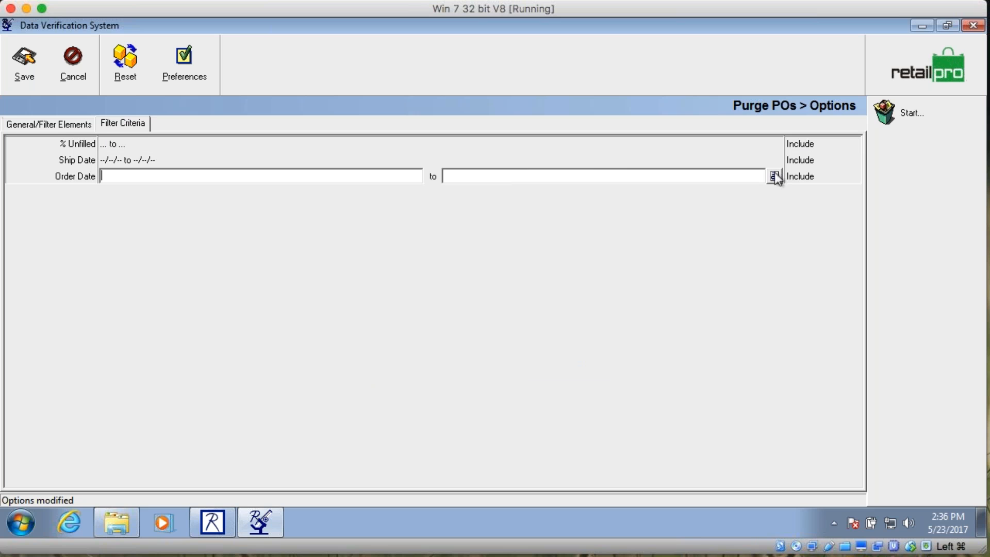
pyautogui.click(775, 176)
pyautogui.click(499, 222)
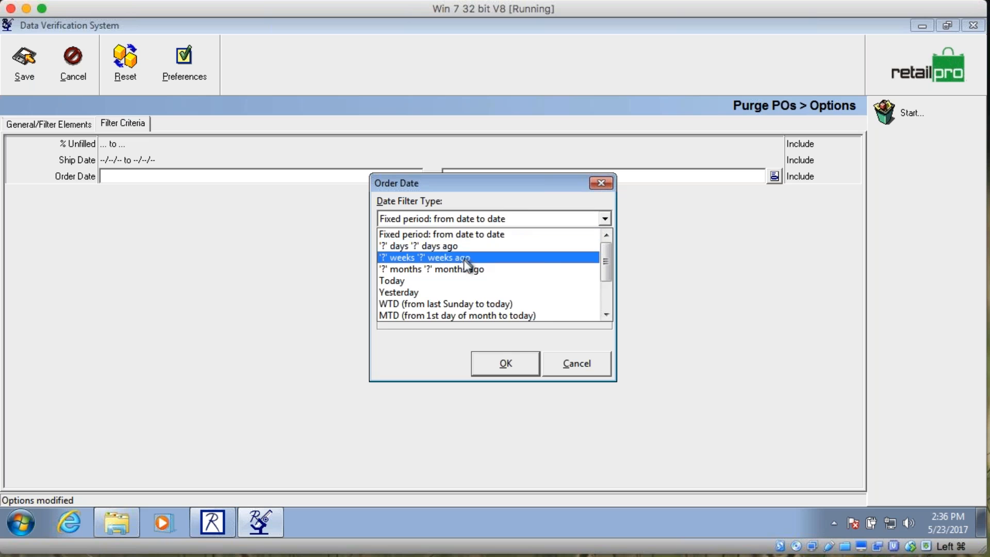
pyautogui.click(453, 279)
pyautogui.click(503, 370)
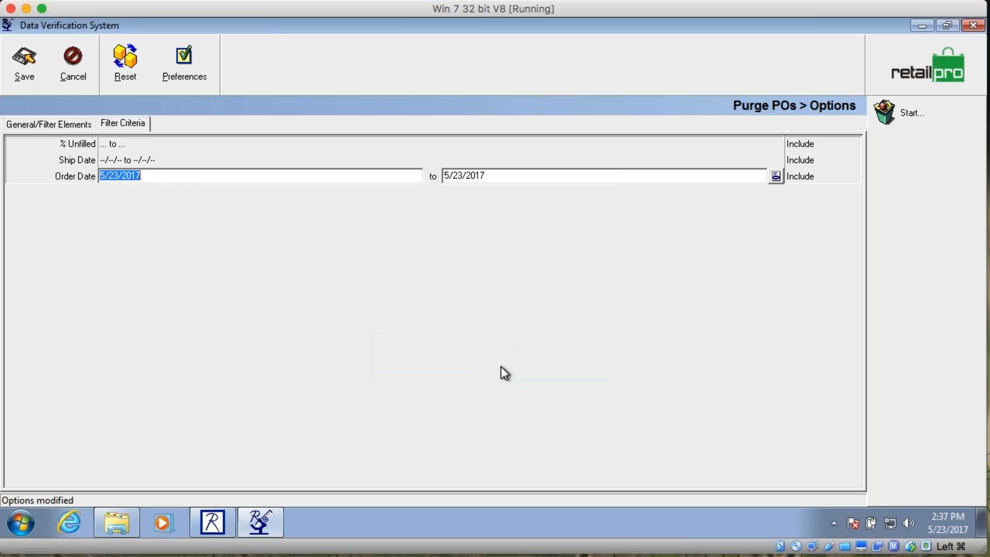
# Step: Review the cleared criteria and start the PO purge analysis, saving the changed options
pyautogui.click(165, 160)
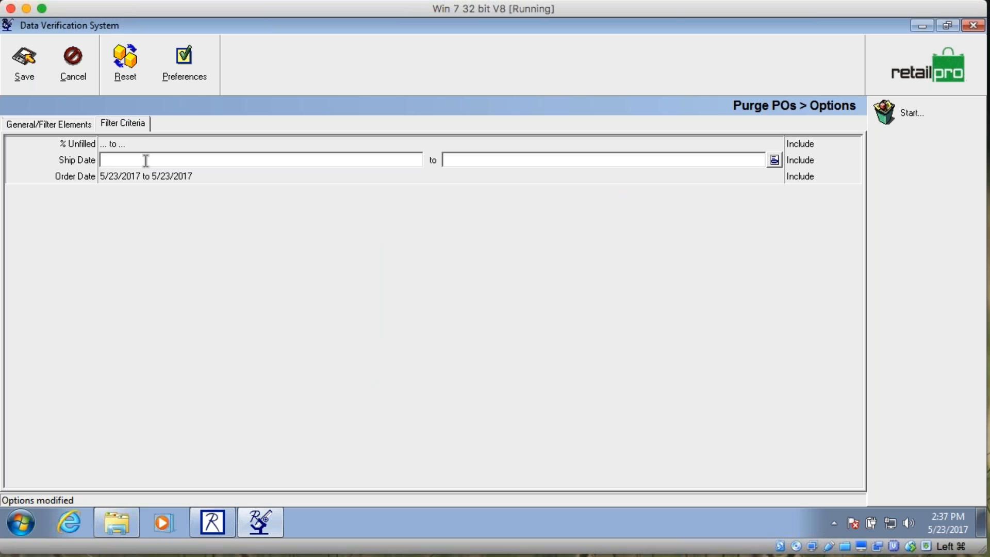
pyautogui.click(149, 144)
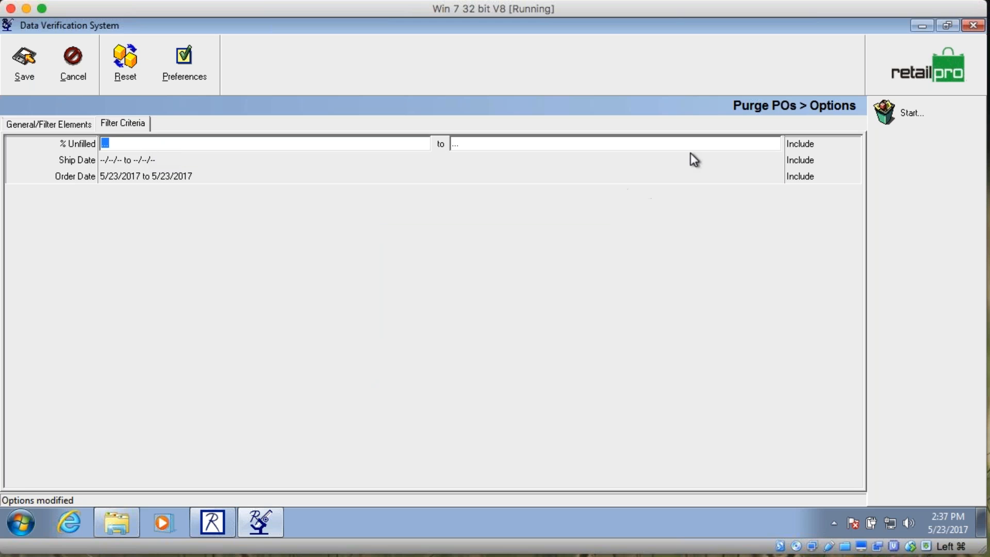
pyautogui.click(937, 123)
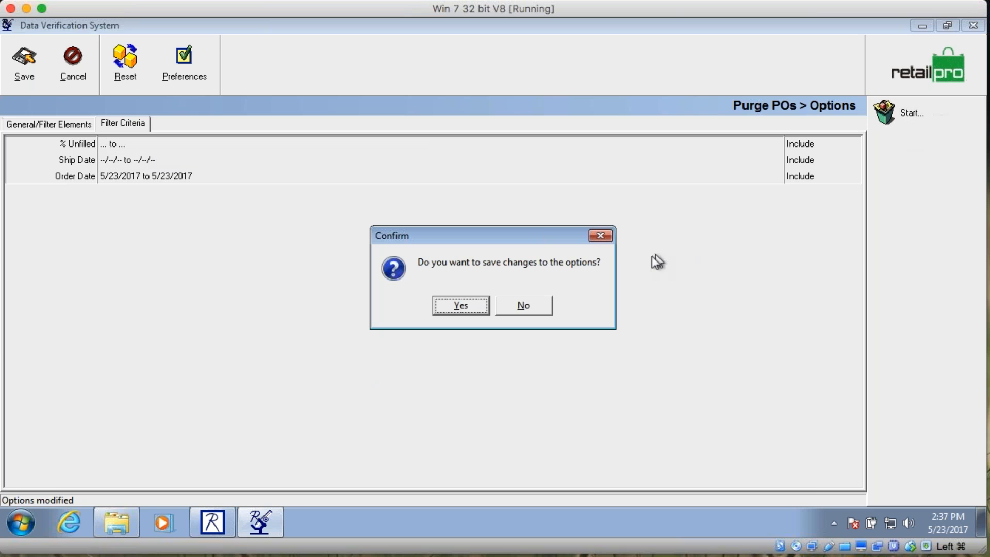
pyautogui.click(461, 305)
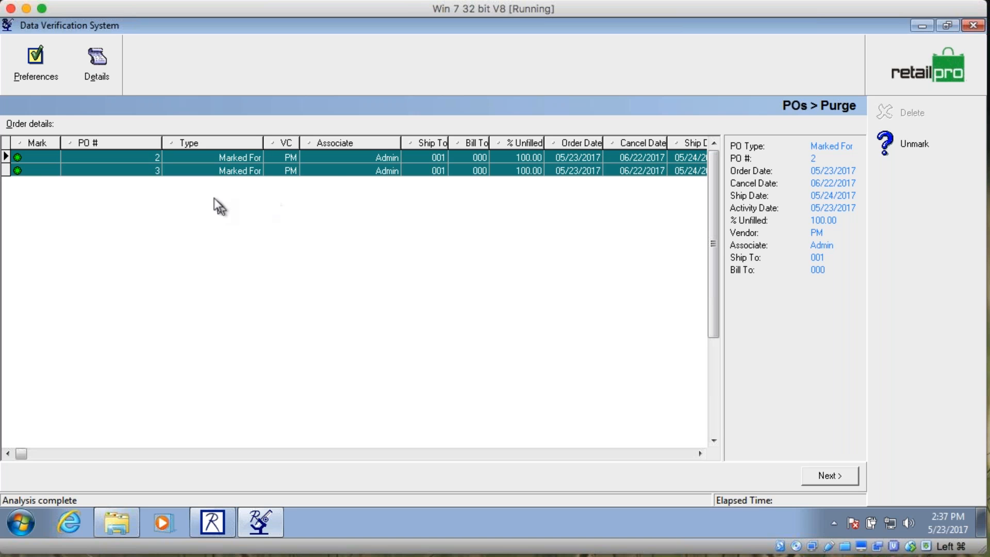
# Step: Unmark PO 3 in the purge list and mark it for deletion again
pyautogui.click(39, 169)
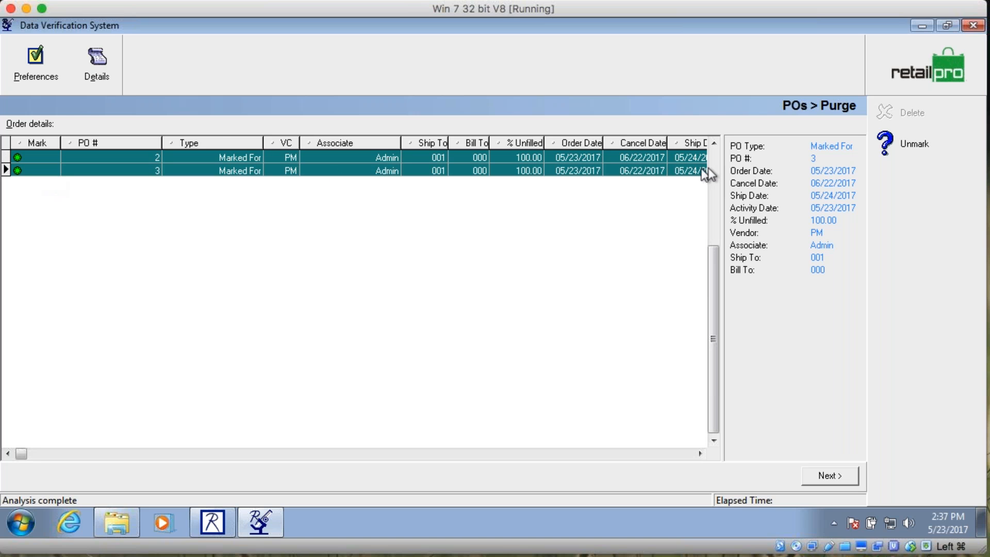
pyautogui.click(899, 151)
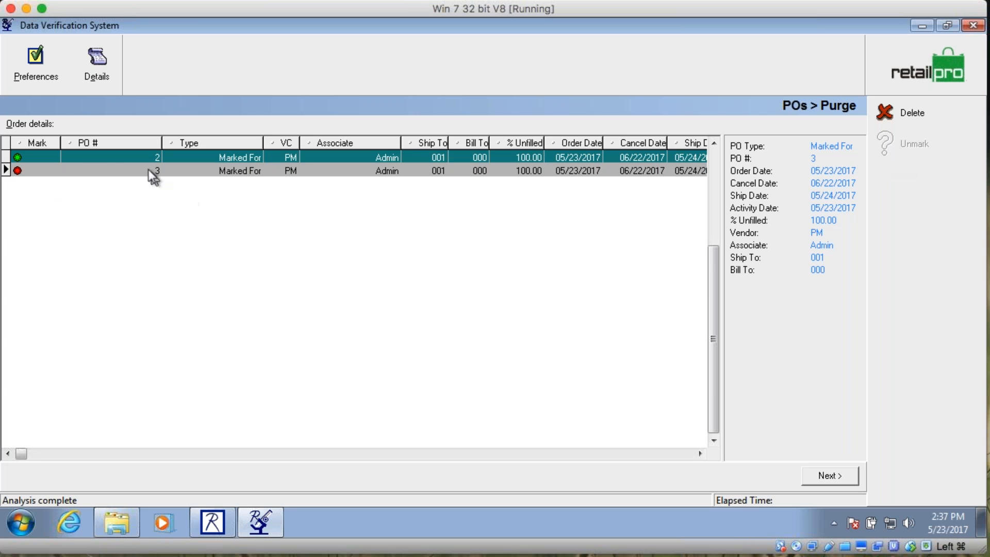
pyautogui.click(934, 120)
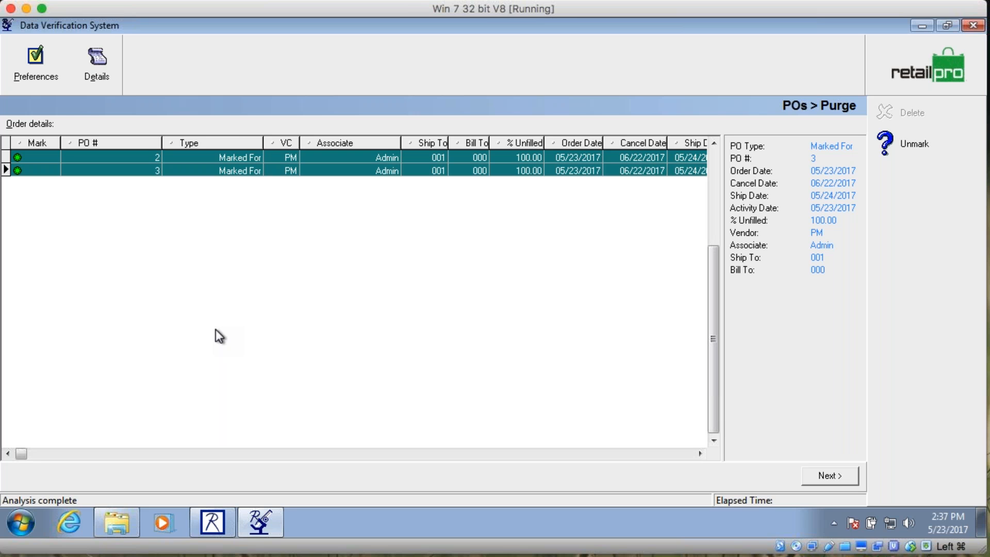
# Step: Write the purge of POs 2 and 3 back to the Retail Pro data and close the Data Verification System
pyautogui.click(830, 476)
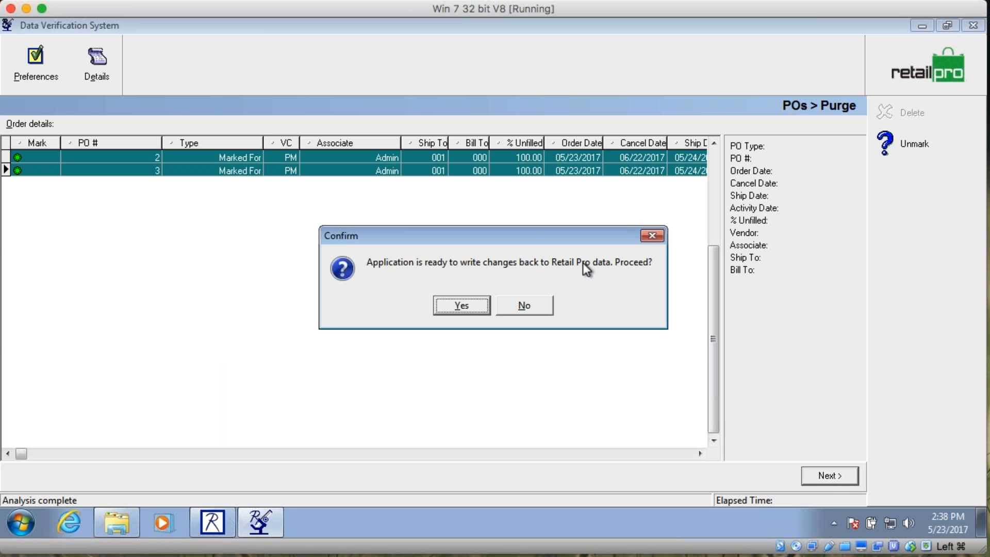
pyautogui.click(462, 306)
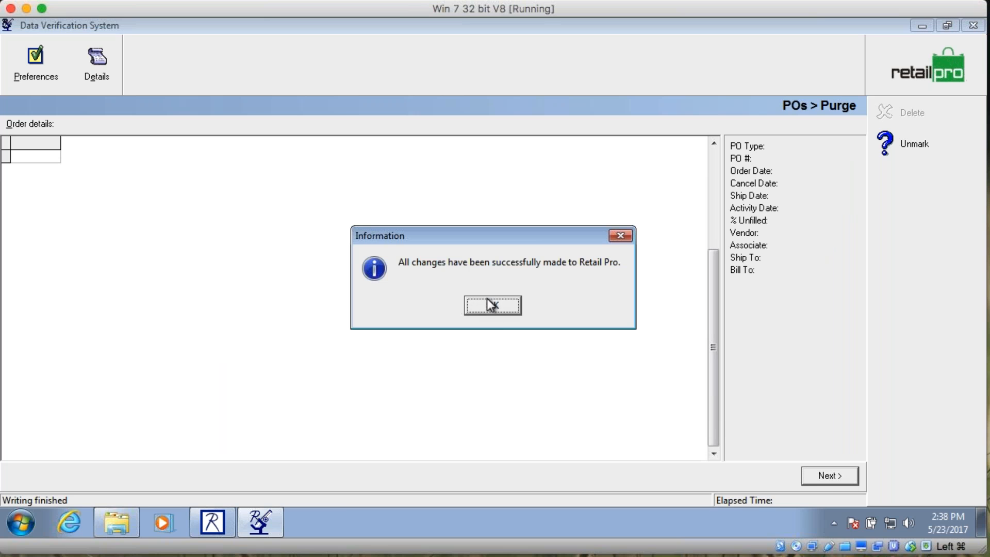
pyautogui.click(494, 305)
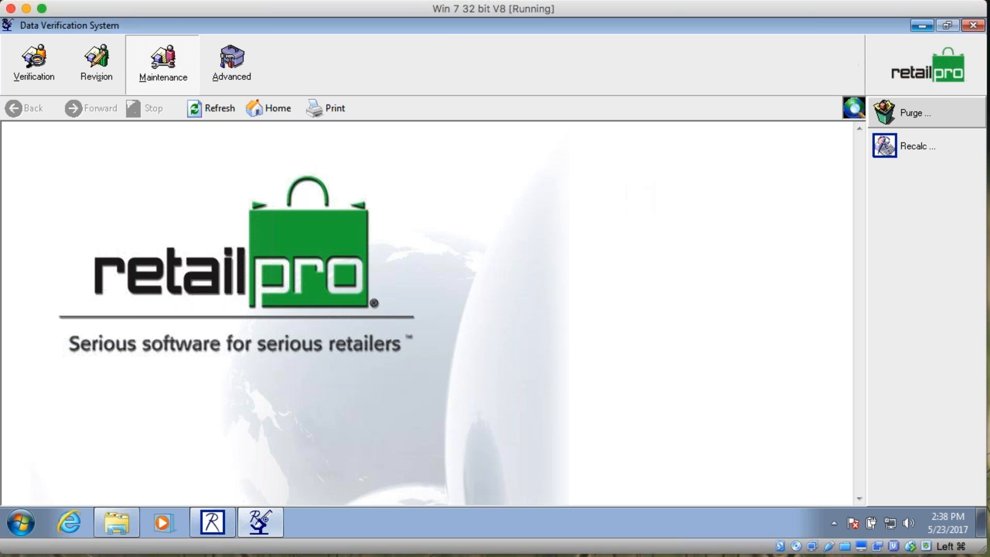
pyautogui.click(973, 25)
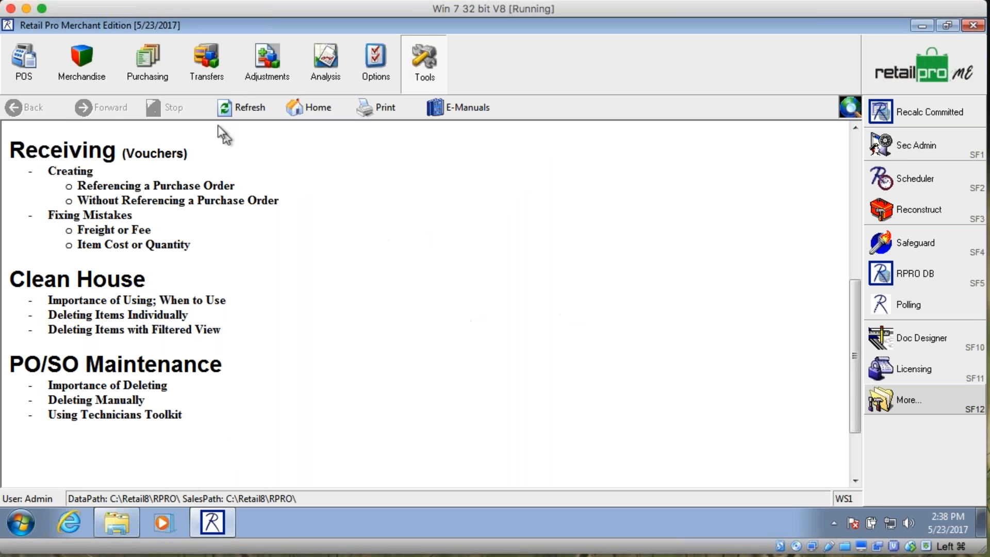
# Step: Check the active purchase orders list in Purchasing and return to the Purchasing screen
pyautogui.click(162, 66)
pyautogui.click(946, 140)
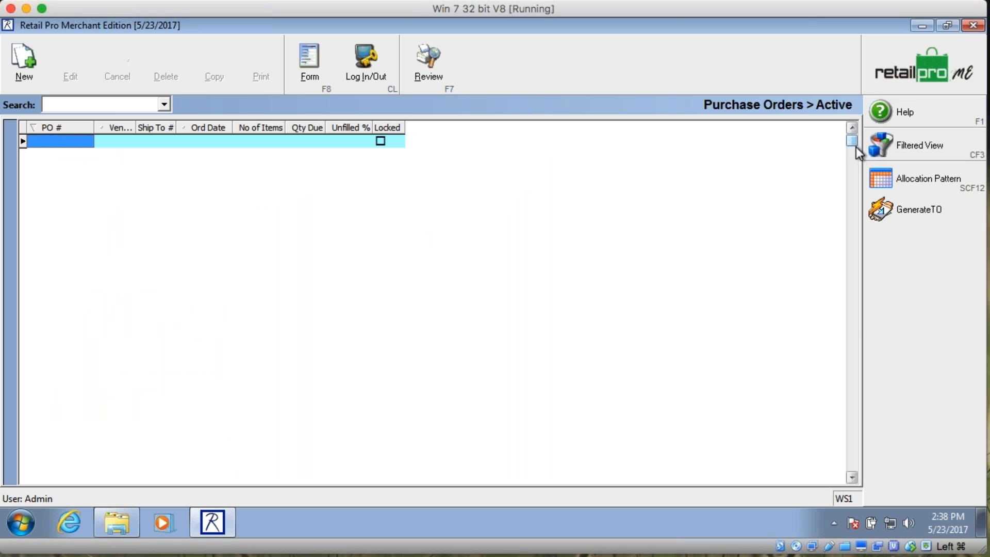
pyautogui.click(920, 68)
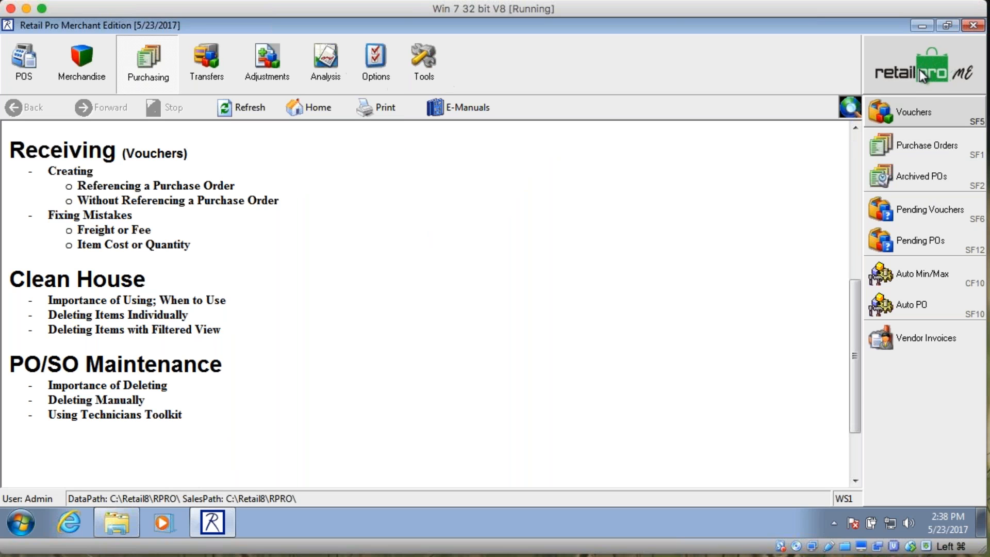
# Step: Restore POs 2 and 3 from the archived POs and leave the archive
pyautogui.click(924, 178)
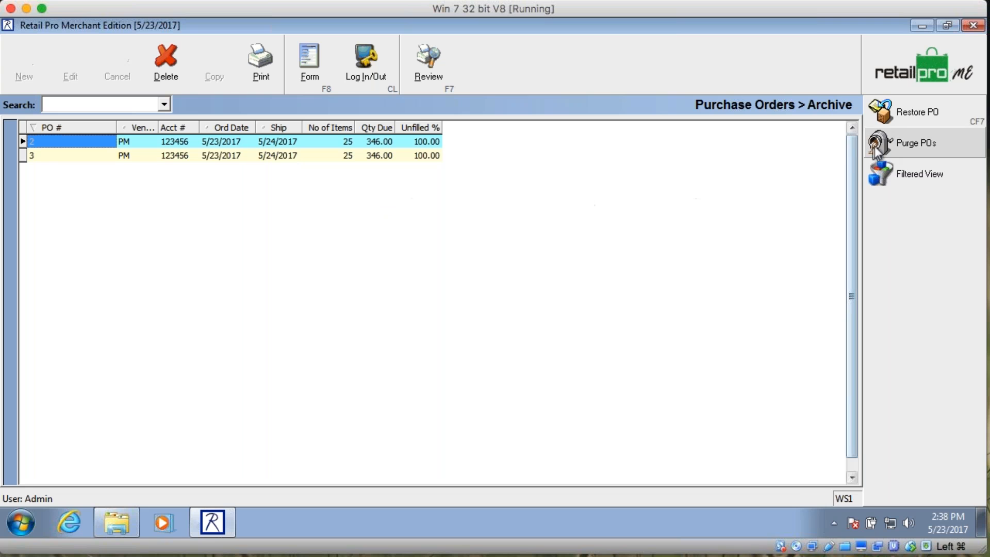
pyautogui.click(911, 114)
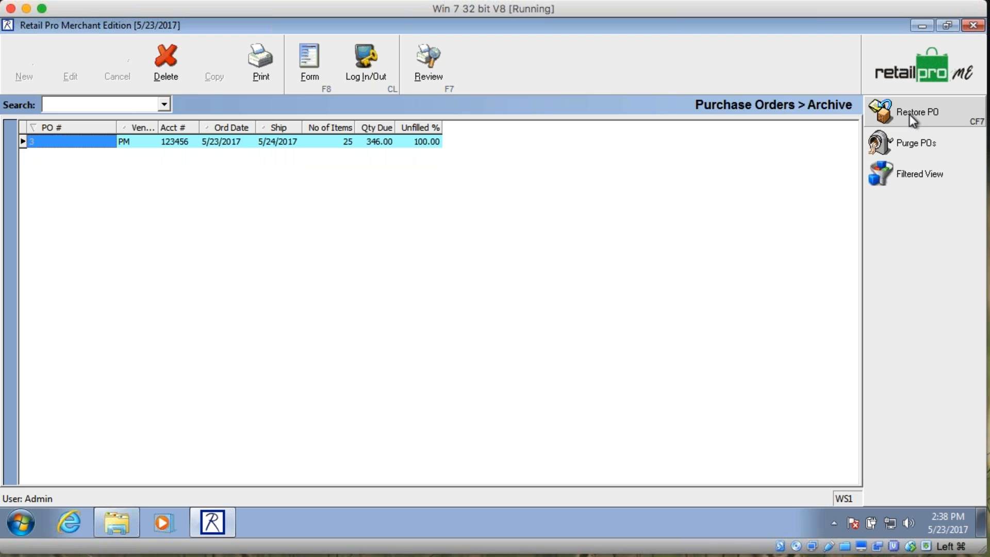
pyautogui.click(909, 110)
pyautogui.click(895, 77)
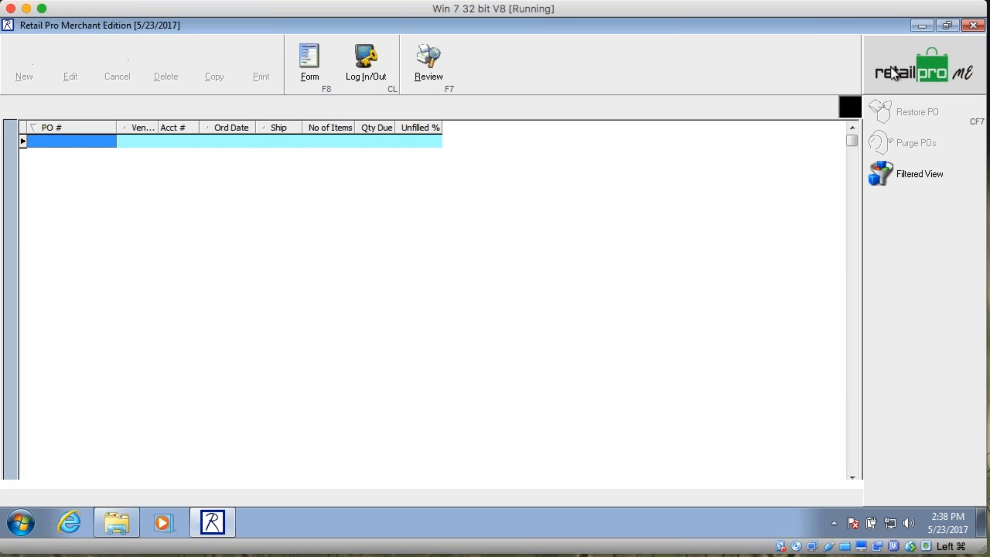
# Step: Check the active and archived purchase order lists for the restored POs and return to the Purchasing screen
pyautogui.click(918, 143)
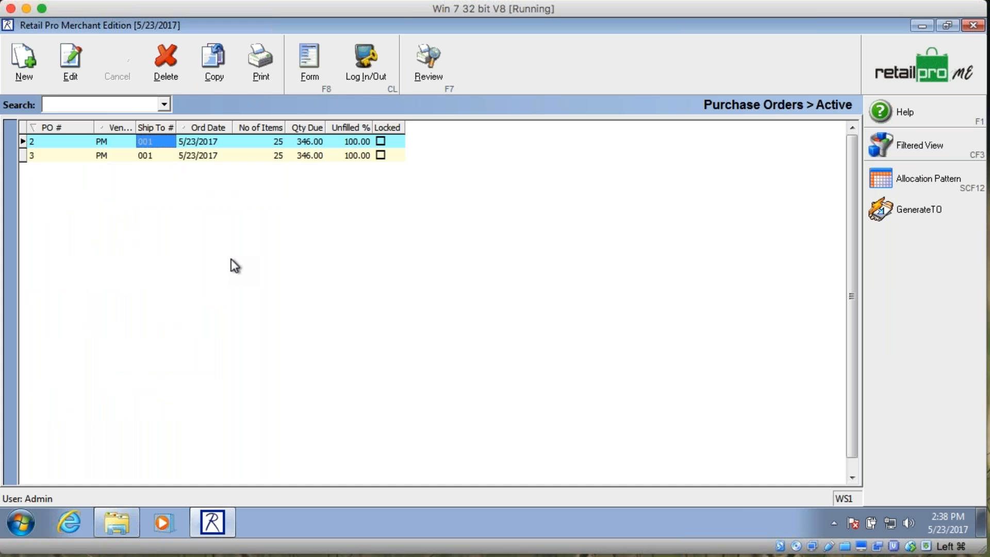
pyautogui.click(914, 51)
pyautogui.click(923, 177)
pyautogui.click(912, 83)
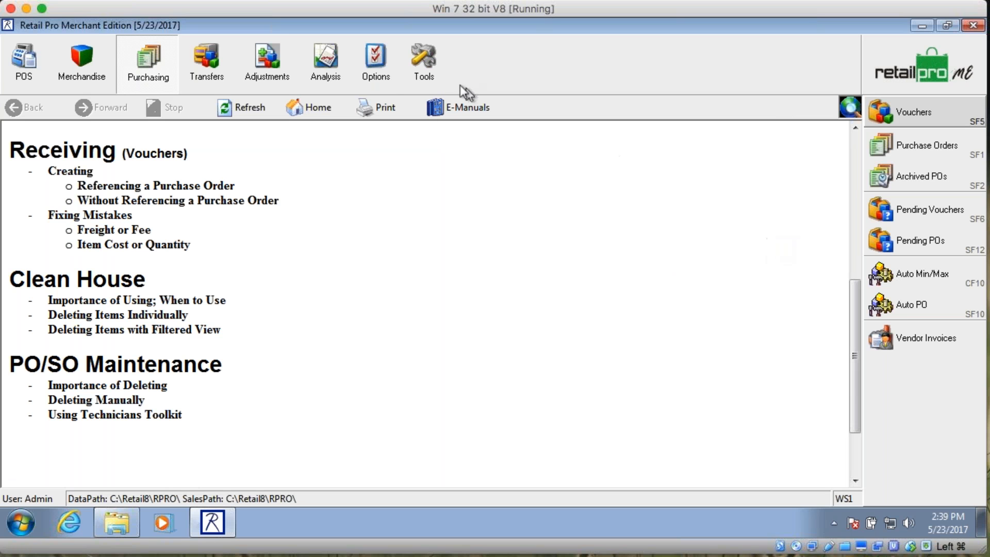
# Step: Run the Recalc Committed tool from the additional tools to rebuild the committed file
pyautogui.click(425, 63)
pyautogui.click(909, 398)
pyautogui.moveTo(425, 246); pyautogui.dragTo(429, 109)
pyautogui.click(433, 160)
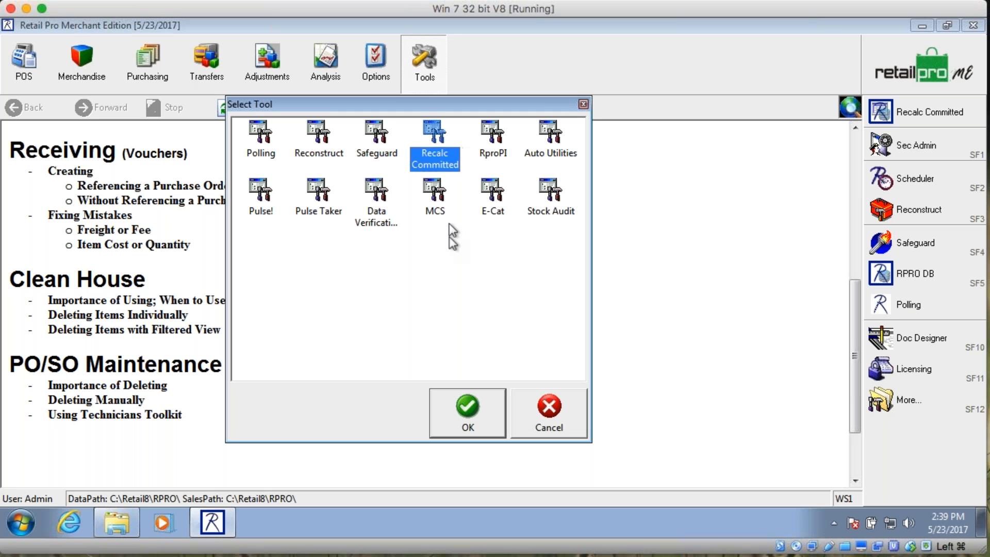
pyautogui.click(464, 421)
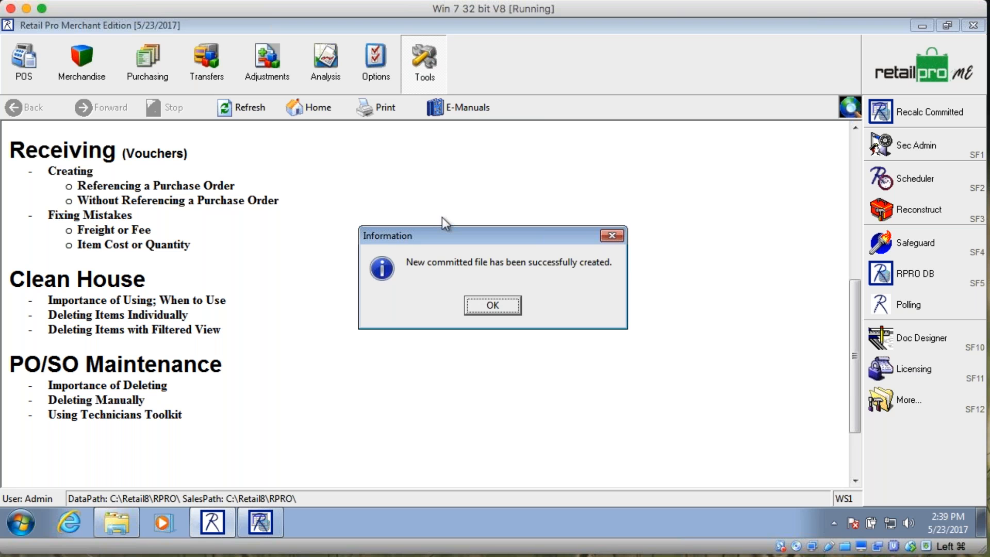
pyautogui.click(500, 306)
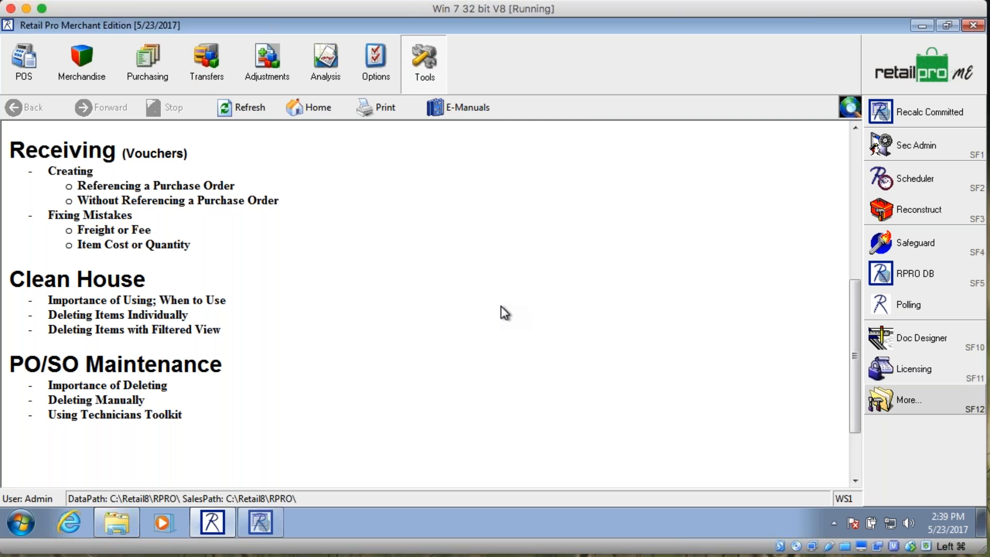
pyautogui.click(922, 403)
pyautogui.click(432, 148)
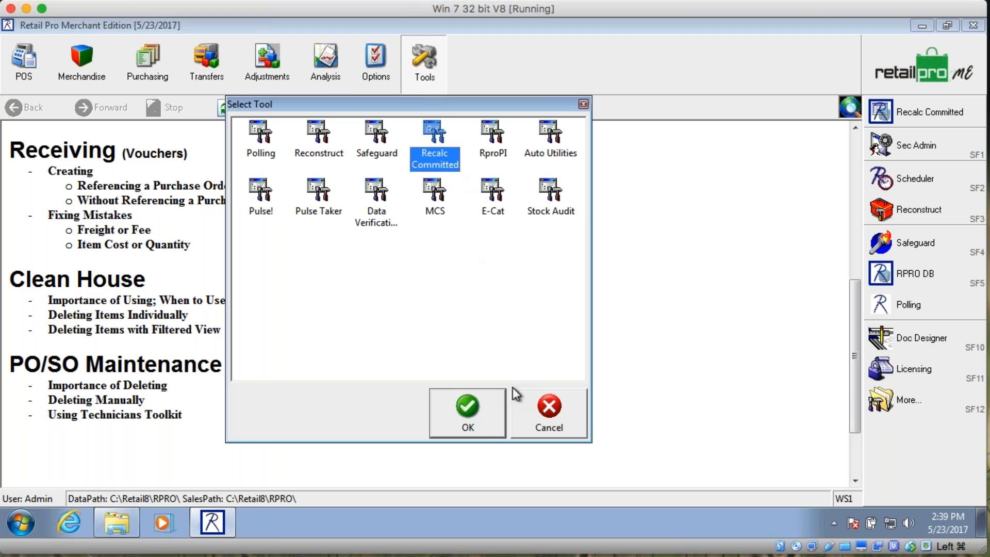
pyautogui.click(545, 422)
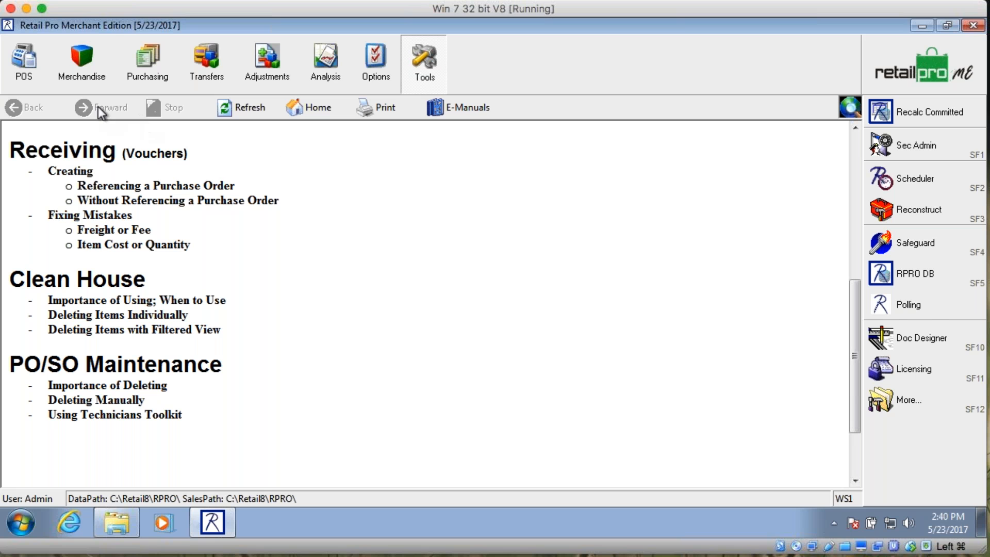
# Step: Open active PO 2 in form view from Purchasing and select item 811
pyautogui.click(10, 77)
pyautogui.click(148, 65)
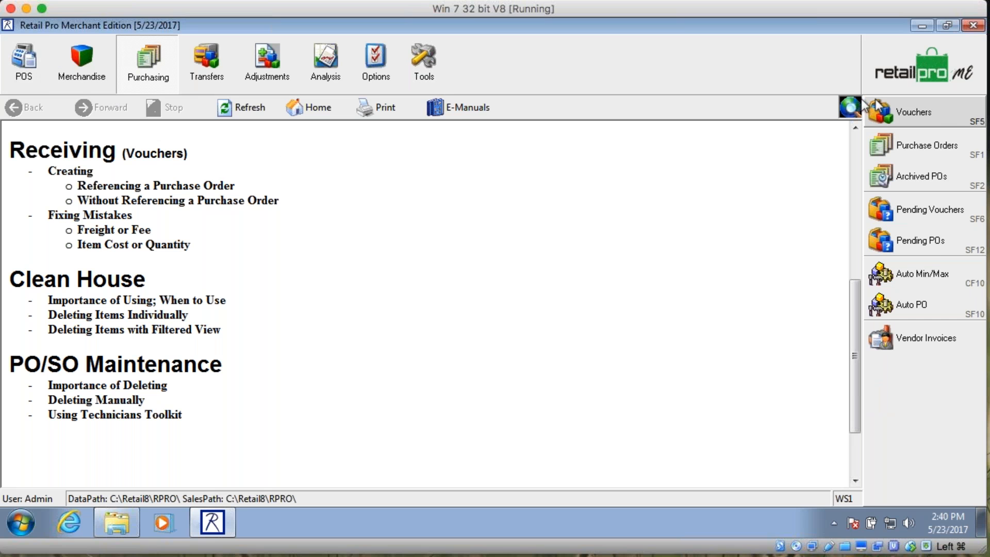
pyautogui.click(939, 145)
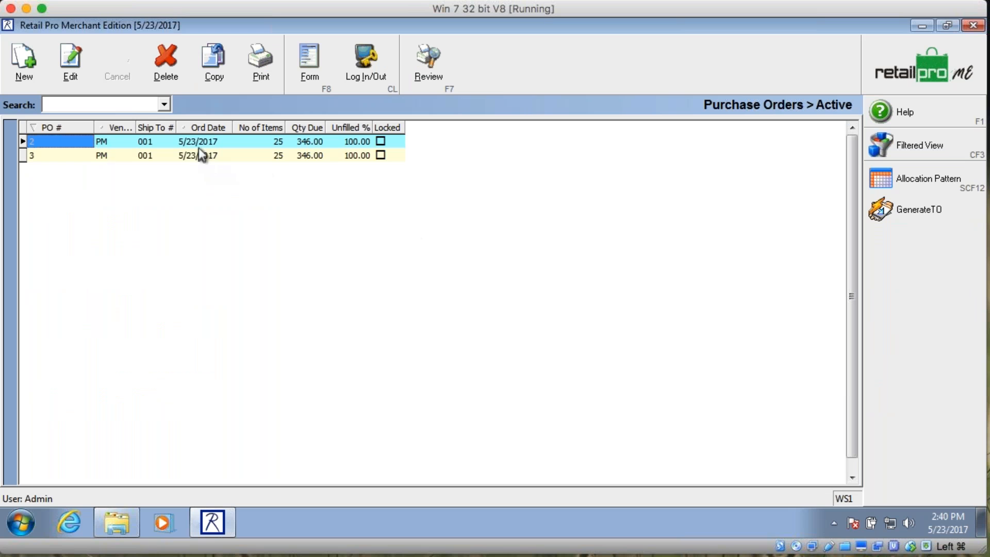
pyautogui.click(299, 69)
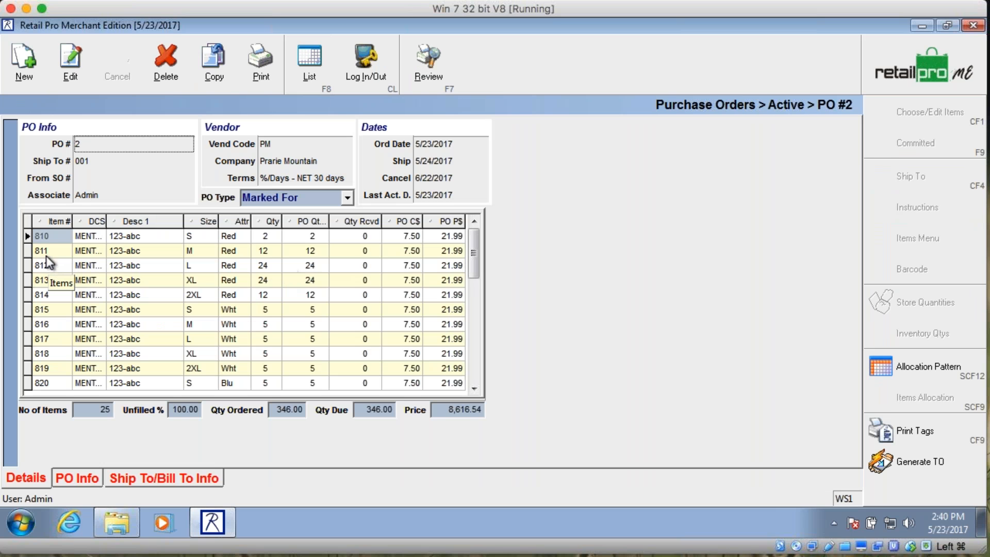
pyautogui.click(45, 254)
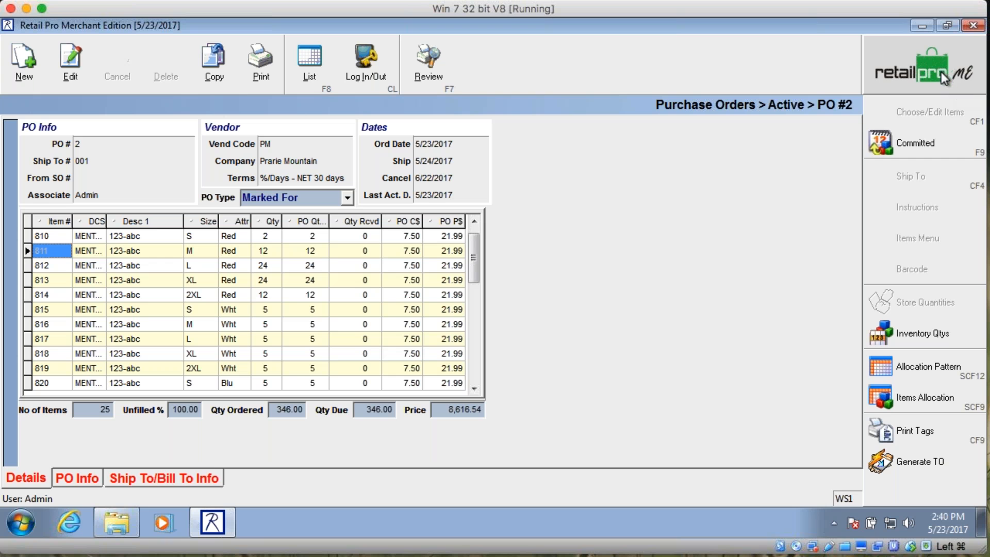
# Step: Check the Committed entry in the Actions Setup of the purchase order form and cancel the setup
pyautogui.rightClick(896, 239)
pyautogui.click(902, 267)
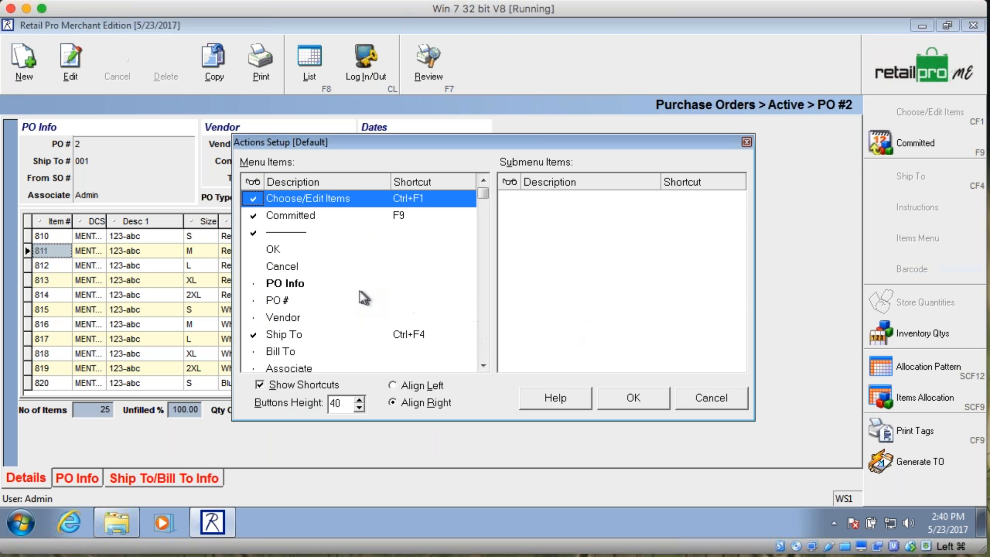
pyautogui.doubleClick(483, 364)
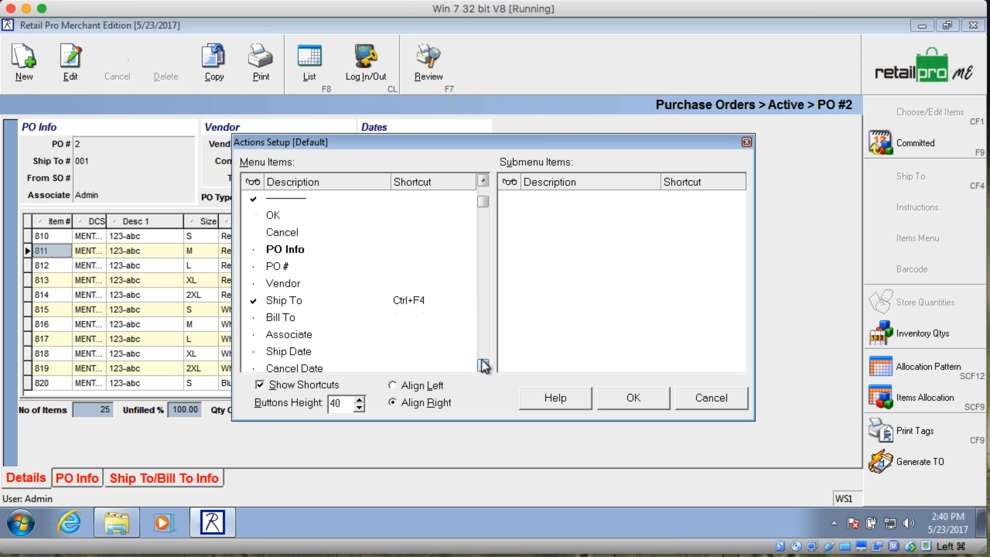
pyautogui.doubleClick(483, 180)
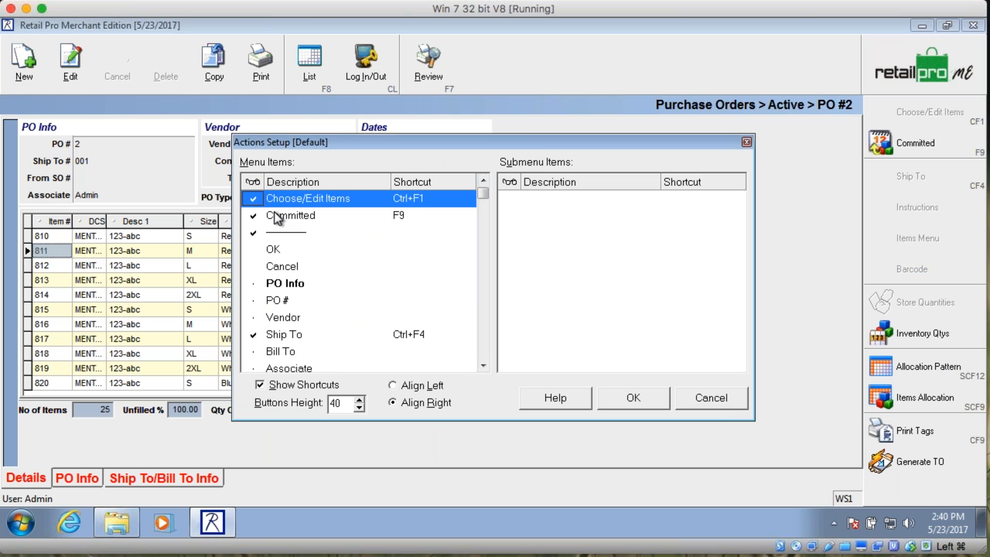
pyautogui.click(685, 402)
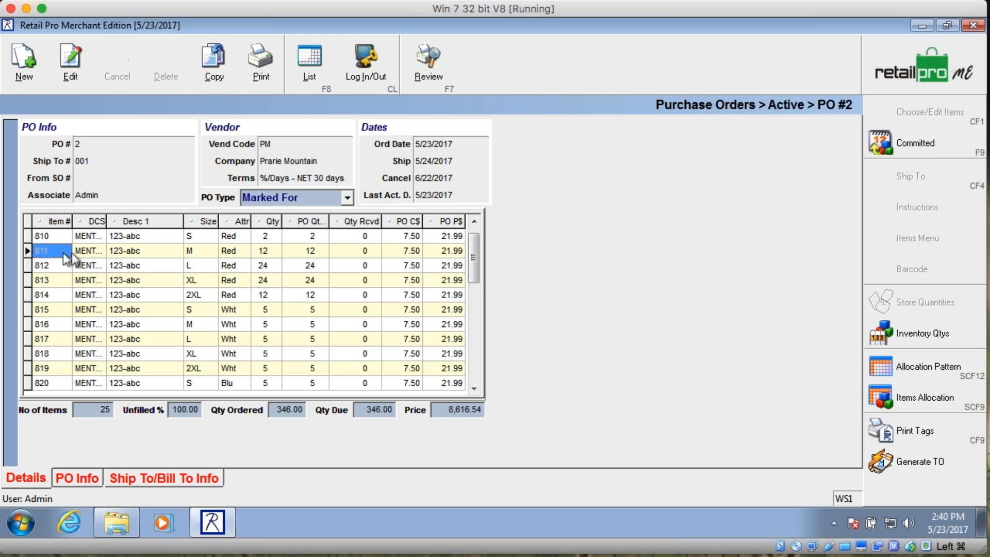
# Step: Review the committed transfer order and incoming purchase orders for item 811, closing the Committed window when done
pyautogui.click(933, 143)
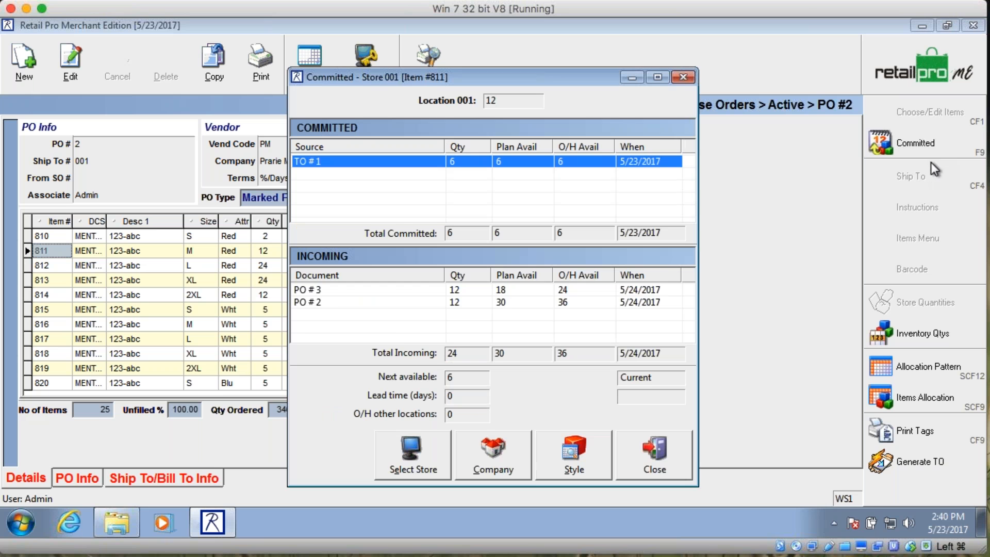
pyautogui.click(327, 299)
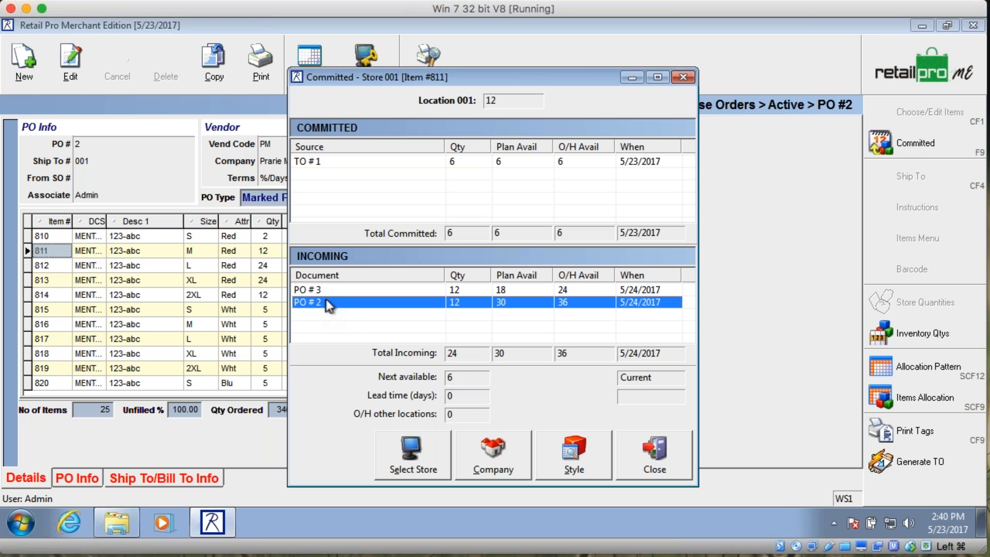
pyautogui.click(339, 165)
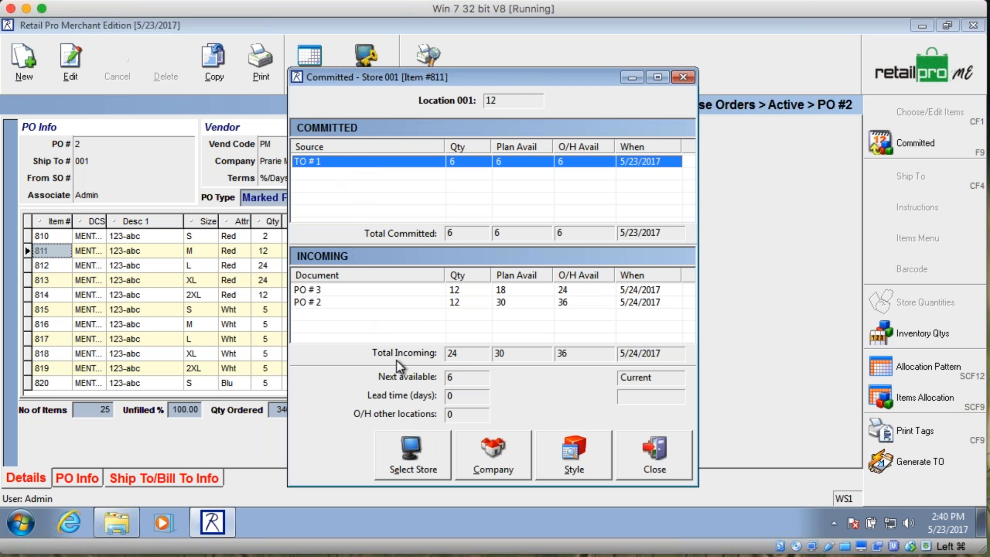
pyautogui.click(348, 303)
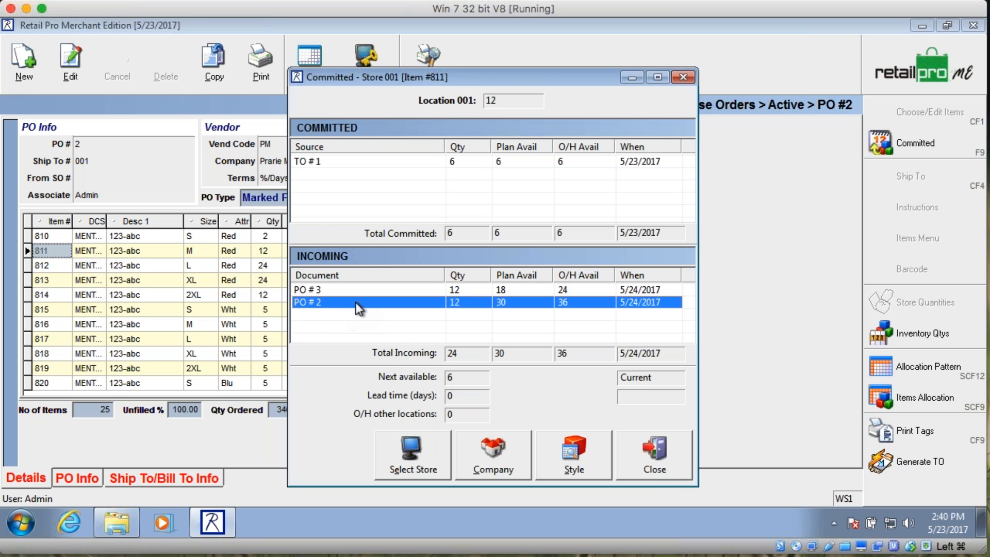
pyautogui.click(676, 469)
# Step: Leave PO 2 and open the inventory item list from Merchandise
pyautogui.click(928, 76)
pyautogui.click(915, 70)
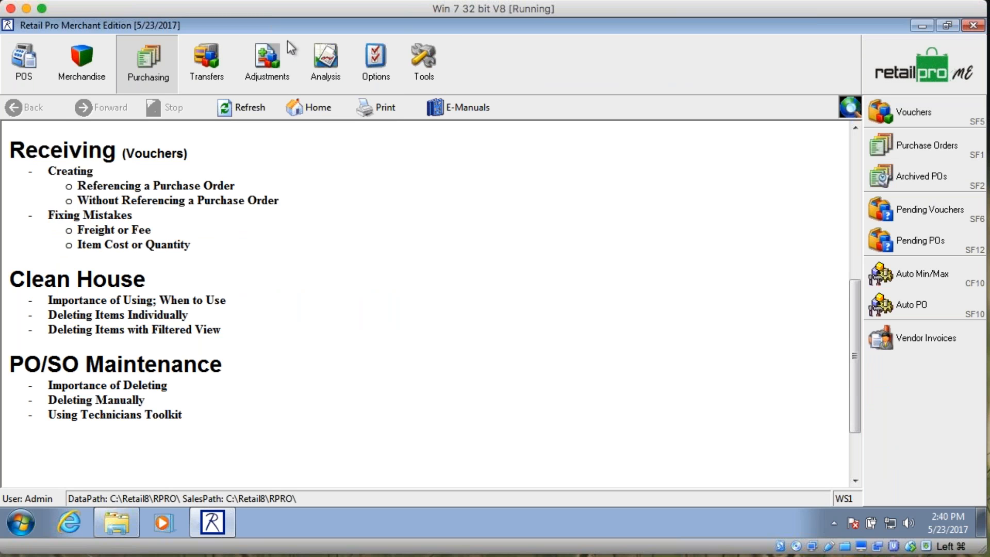
pyautogui.click(75, 69)
pyautogui.click(909, 112)
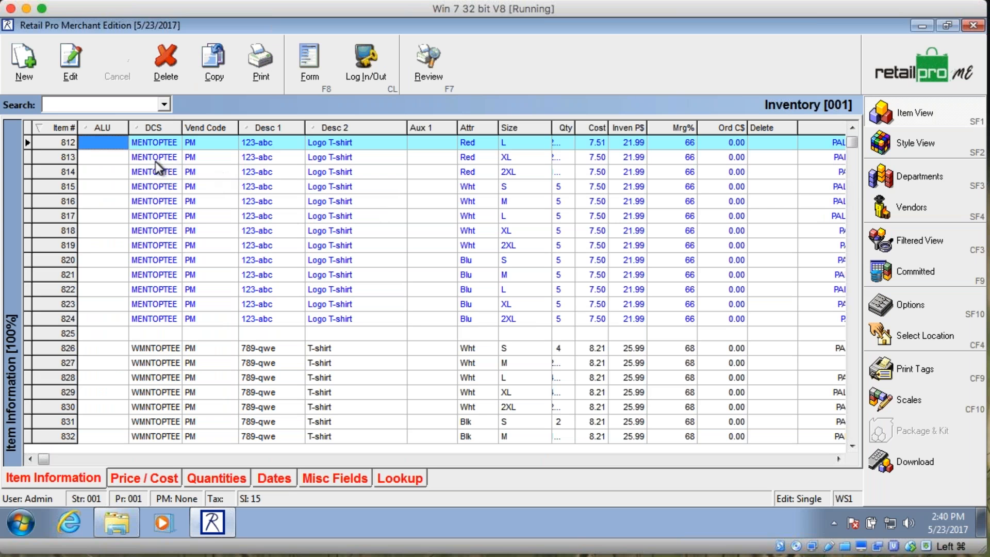
# Step: Review the committed quantities for item 812, view incoming PO 2 from there, and return to the inventory list
pyautogui.click(136, 146)
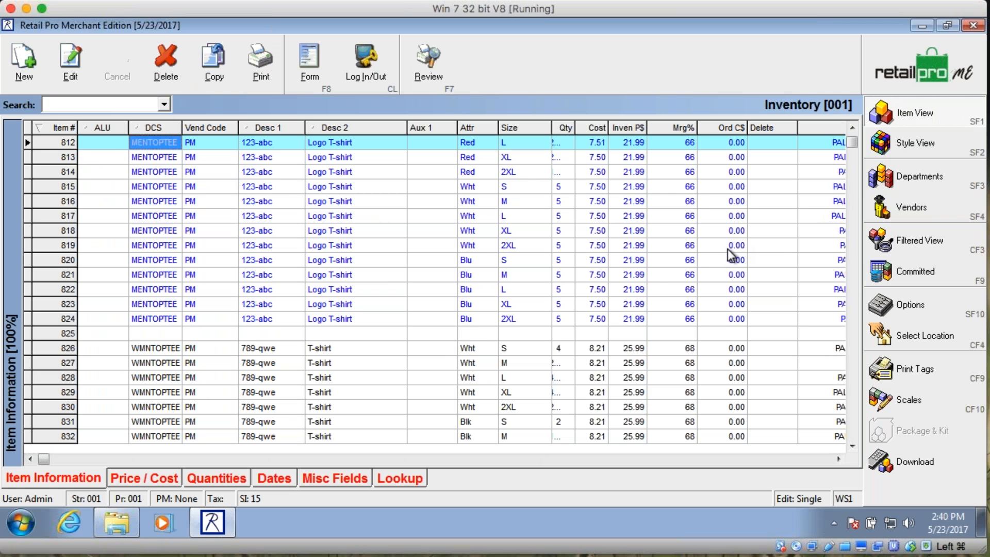
pyautogui.click(945, 273)
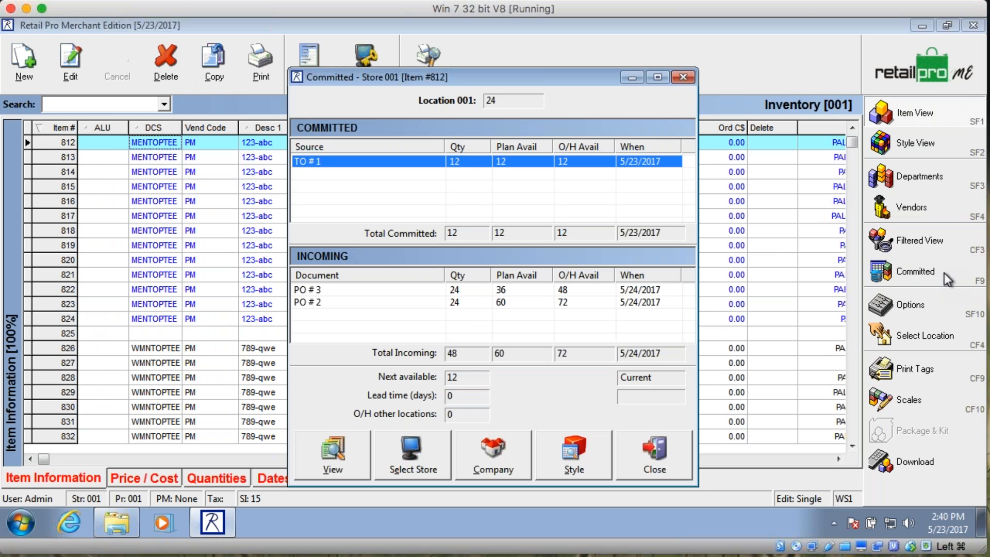
pyautogui.click(343, 304)
pyautogui.click(343, 292)
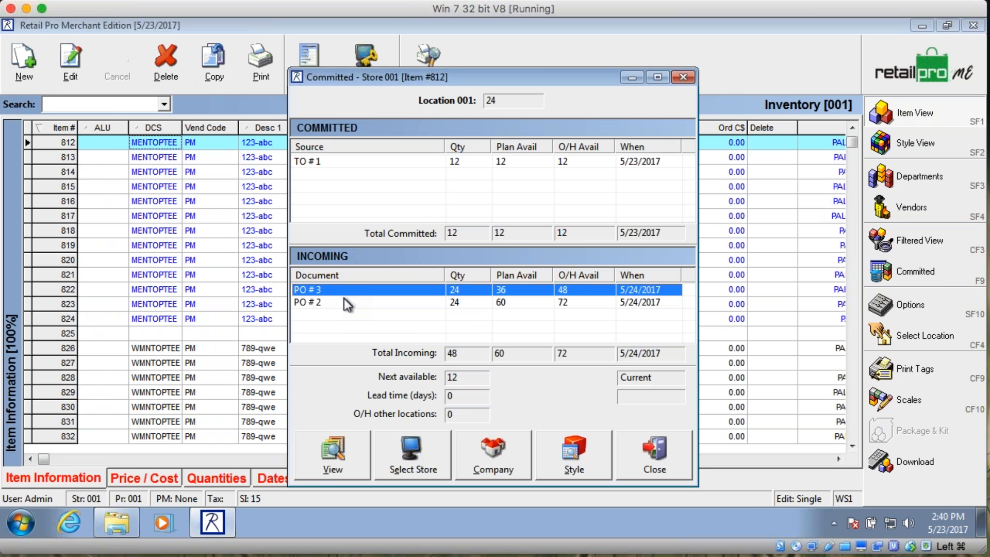
pyautogui.click(346, 303)
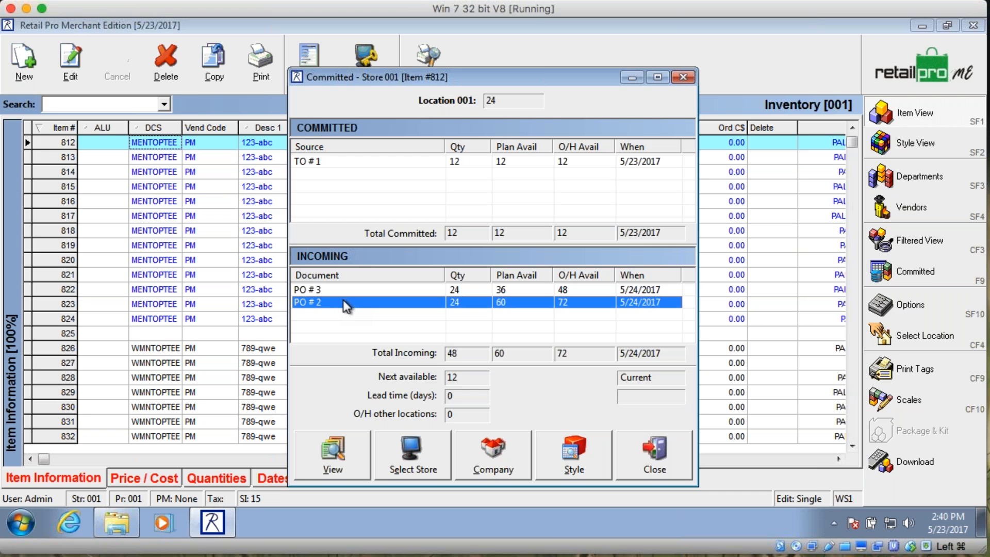
pyautogui.doubleClick(345, 302)
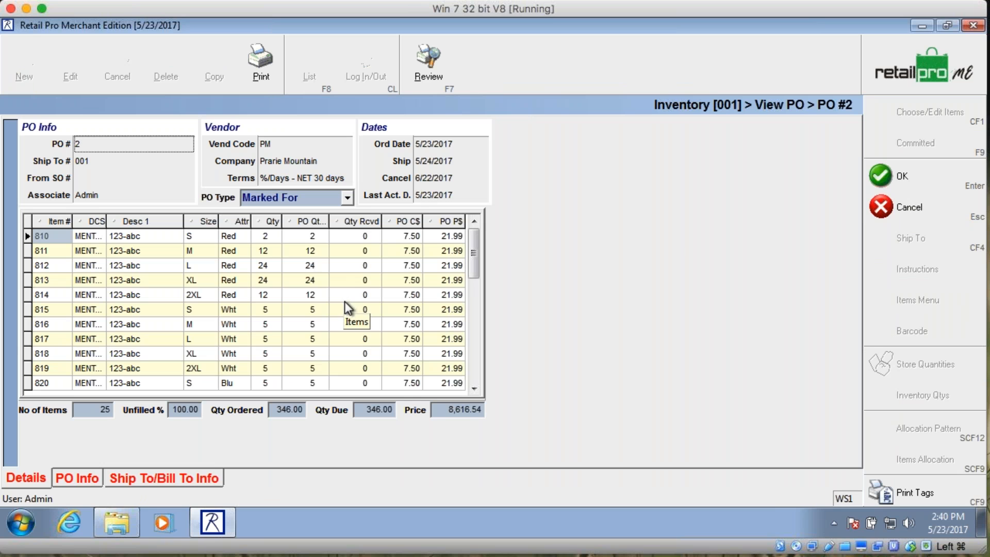
pyautogui.click(927, 181)
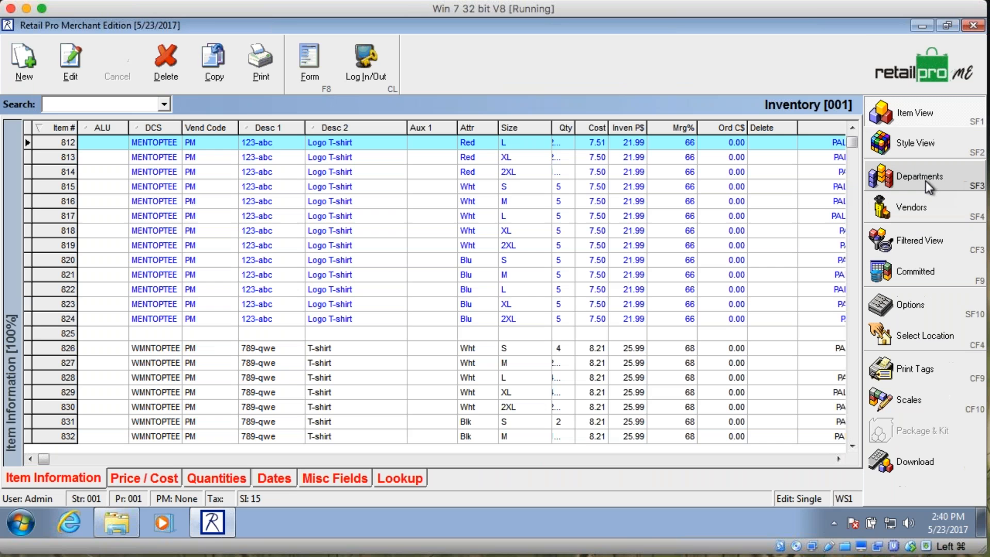
# Step: Review the committed quantities for item 814, view incoming PO 3 from there, and return to the inventory list
pyautogui.click(173, 171)
pyautogui.click(934, 274)
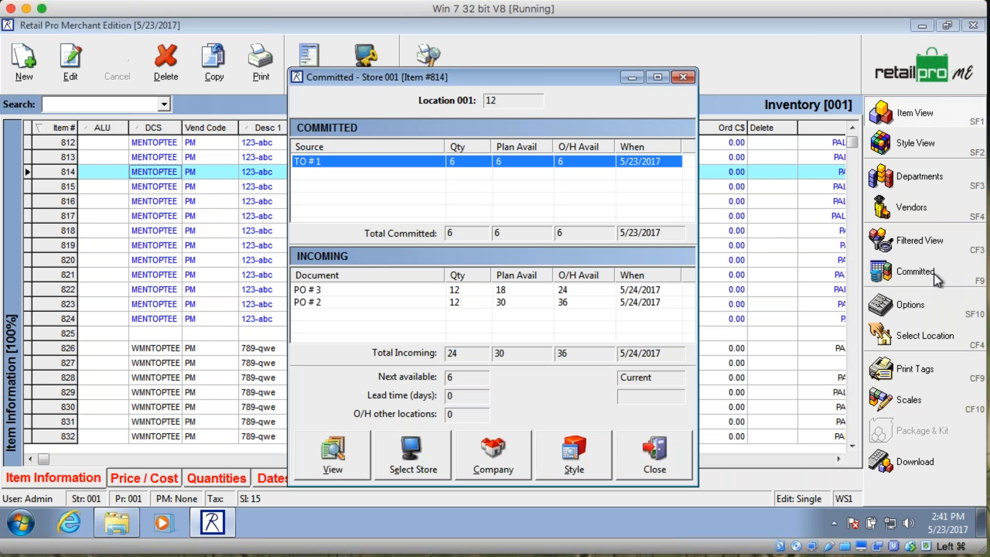
pyautogui.click(318, 294)
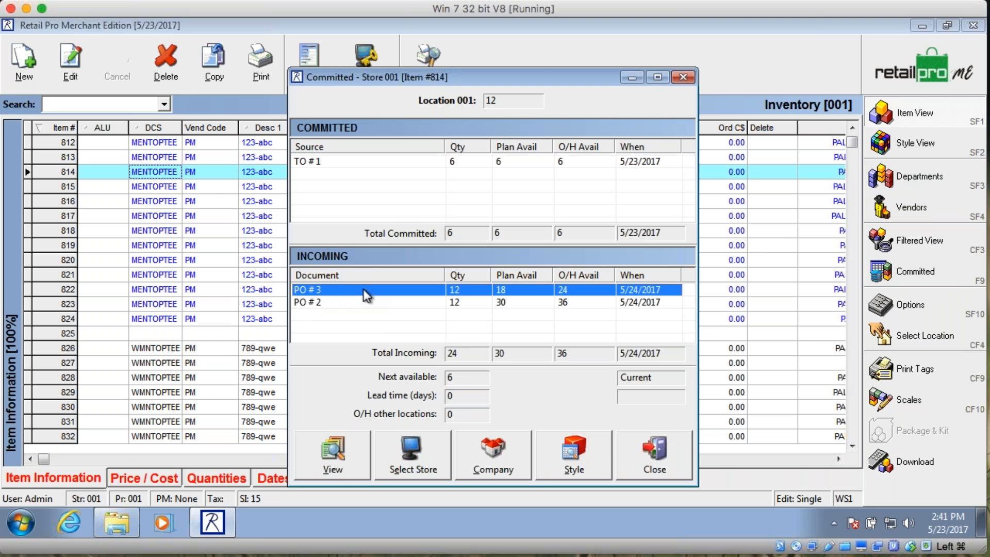
pyautogui.click(363, 163)
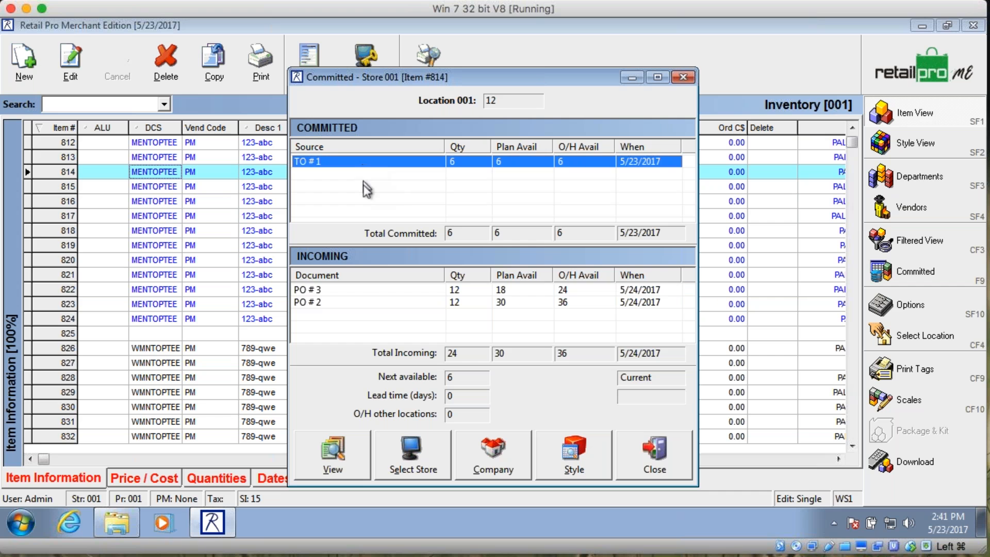
pyautogui.doubleClick(356, 288)
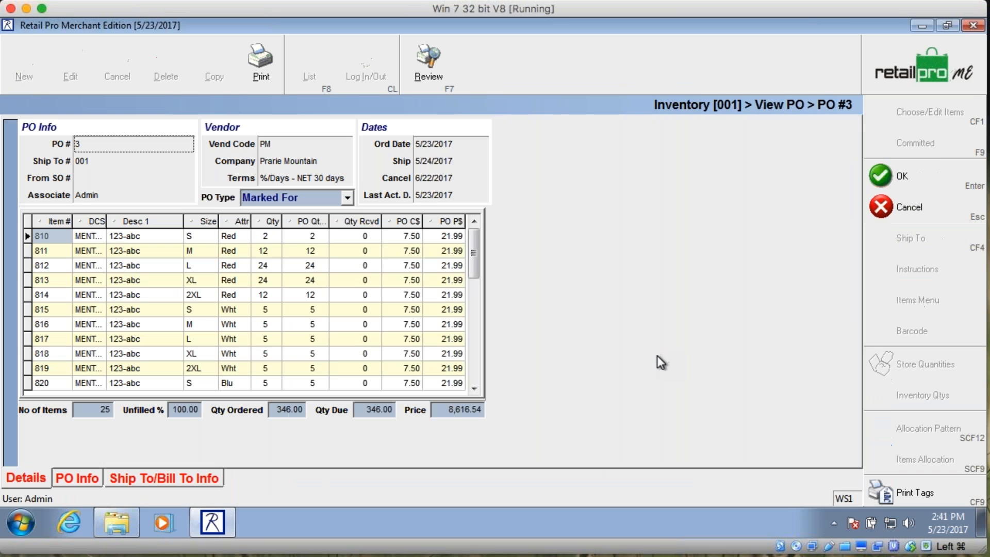
pyautogui.click(927, 181)
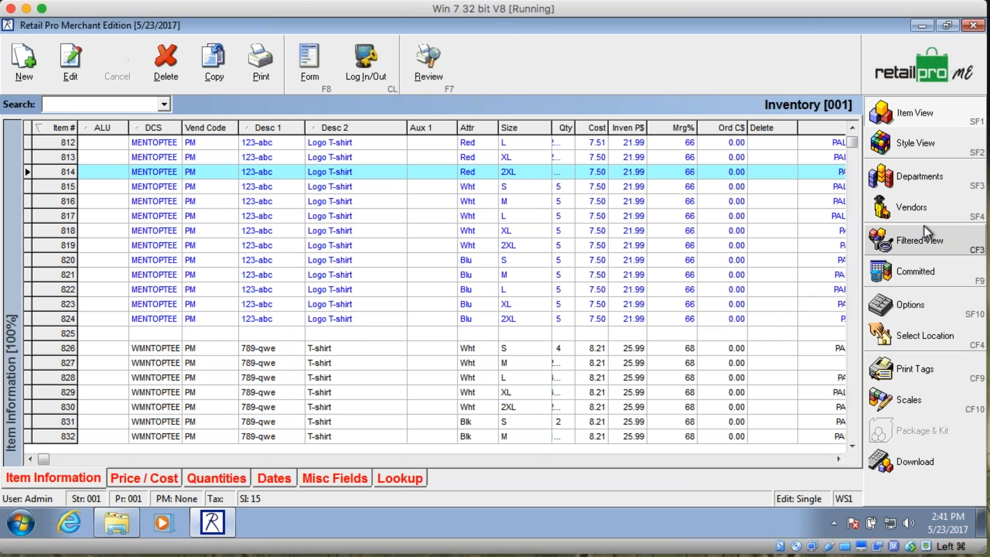
# Step: Reopen the committed quantities for item 814, view them company-wide, and check the selectable stores without changing the store
pyautogui.click(918, 271)
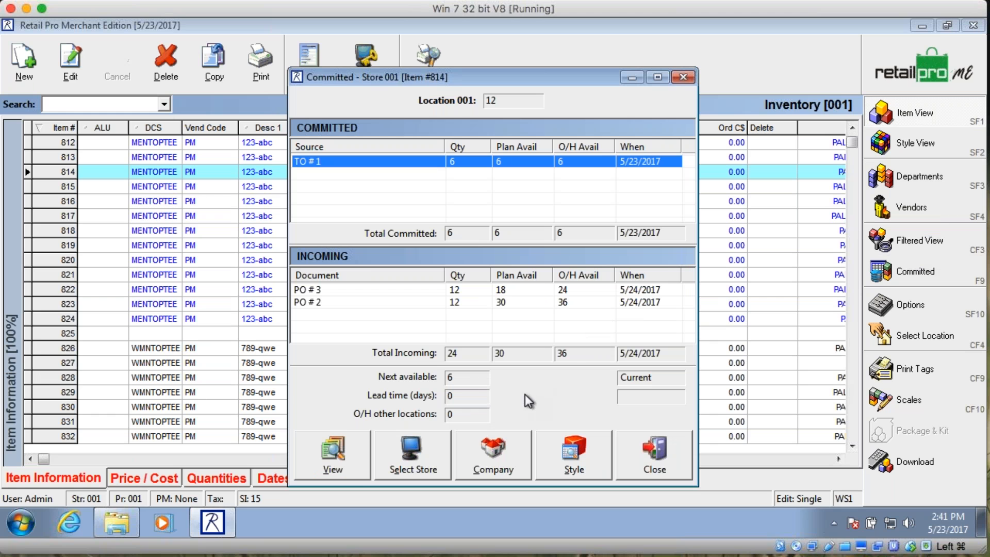
pyautogui.click(499, 453)
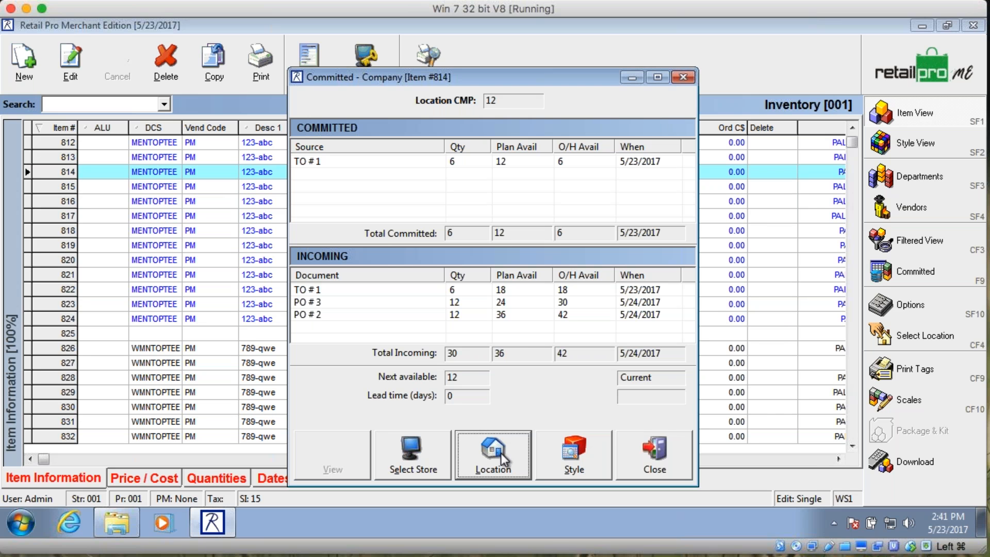
pyautogui.click(500, 453)
pyautogui.click(436, 466)
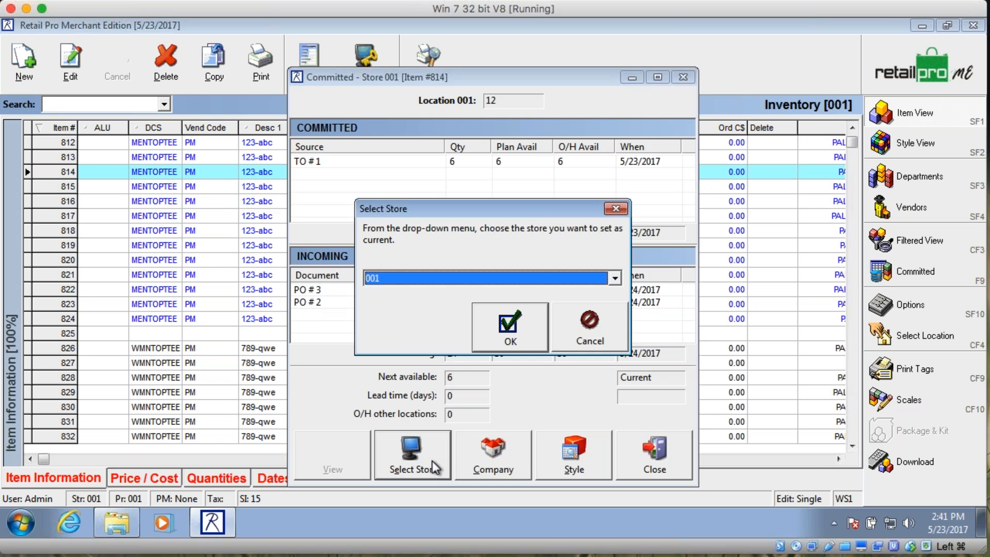
pyautogui.click(615, 278)
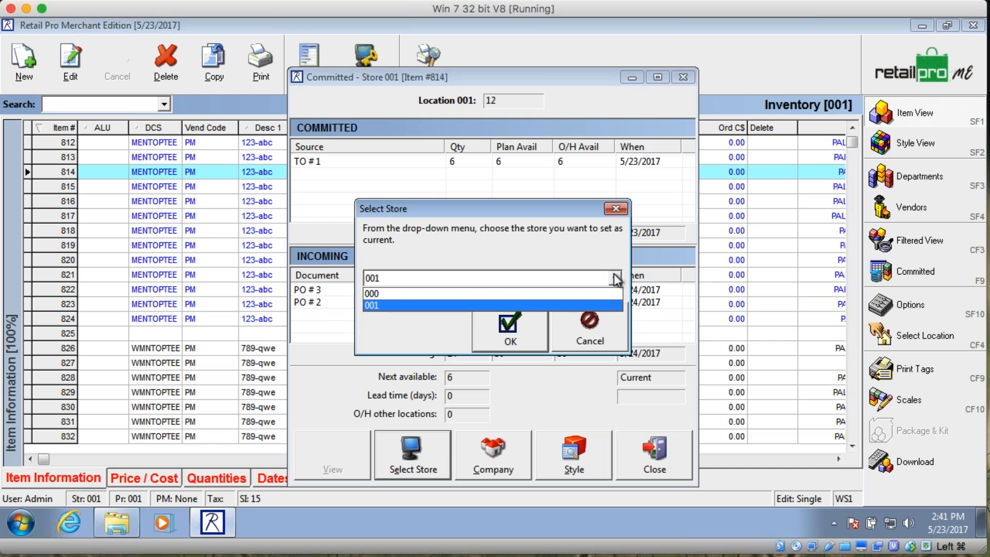
pyautogui.click(616, 279)
pyautogui.click(596, 328)
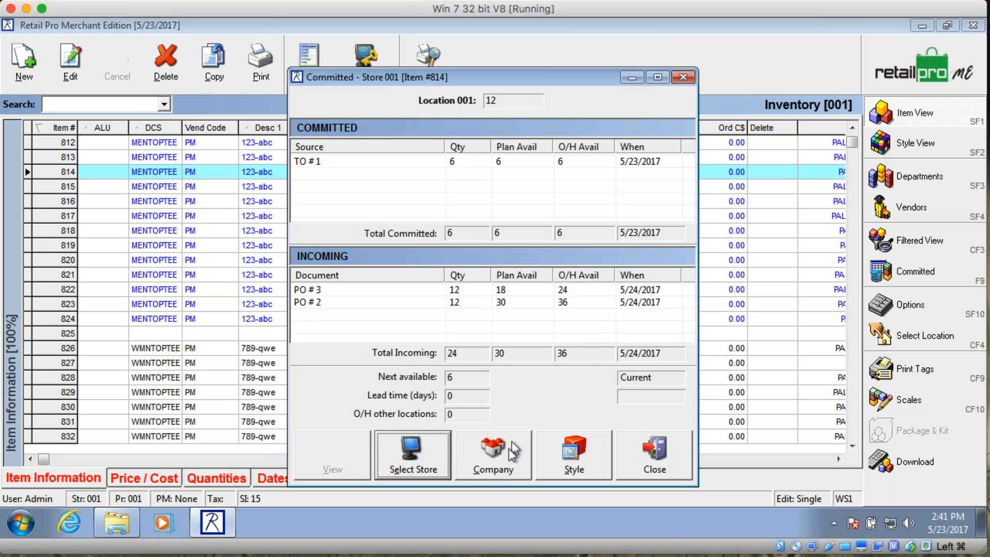
# Step: Compare item 814's company-wide committed and incoming quantities with those of store 001
pyautogui.click(488, 467)
pyautogui.click(490, 470)
pyautogui.click(490, 469)
pyautogui.click(487, 463)
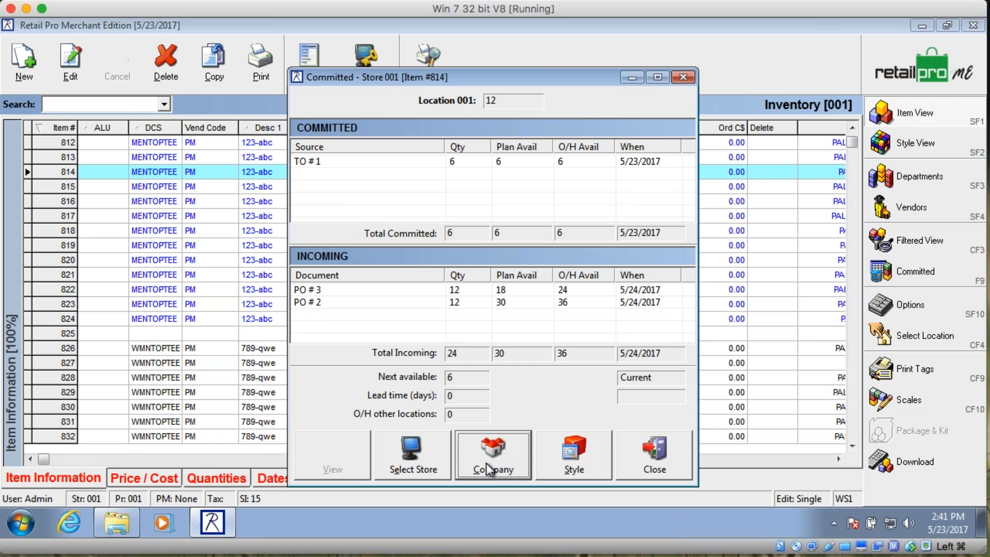
pyautogui.click(487, 463)
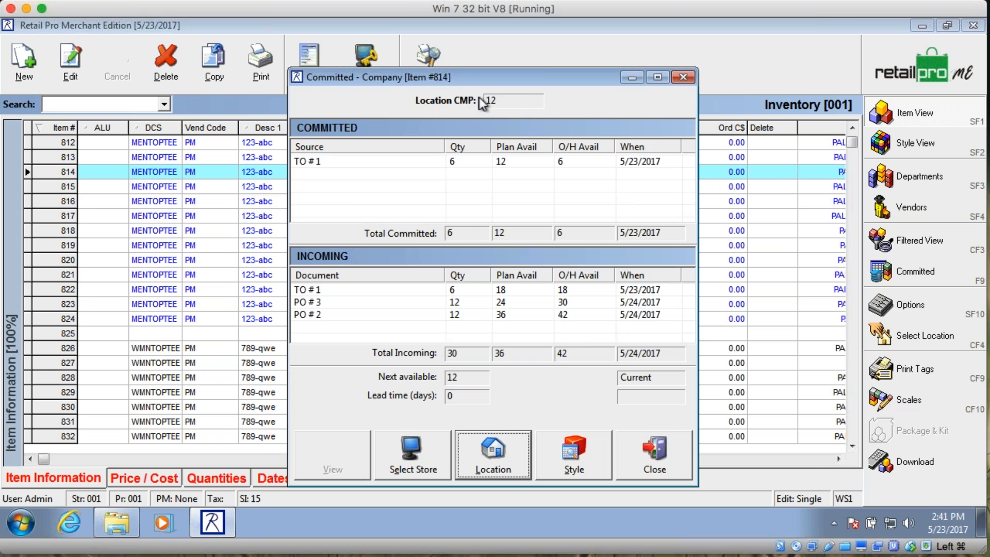
pyautogui.click(498, 449)
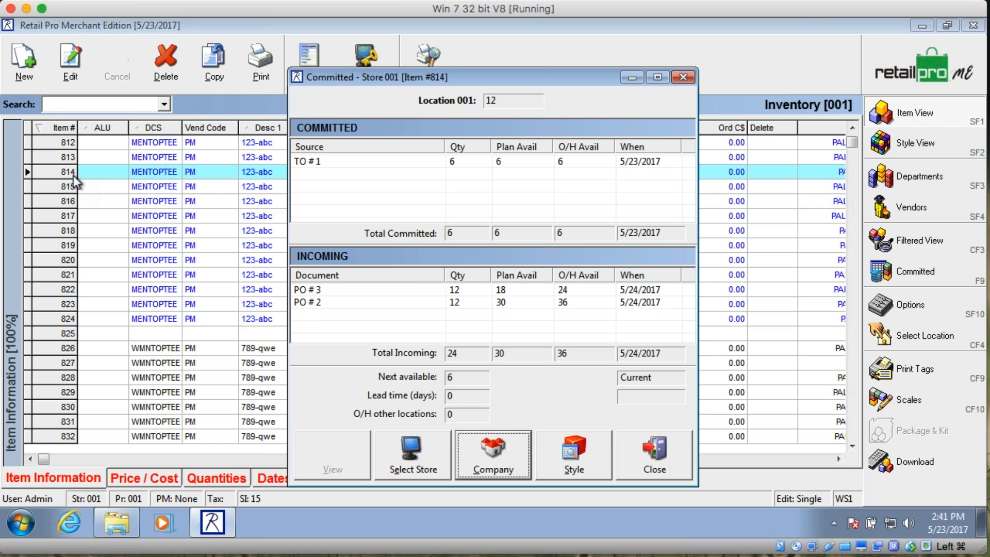
# Step: Compare the committed quantities of the whole style with those of item 814 and close the Committed window
pyautogui.click(583, 460)
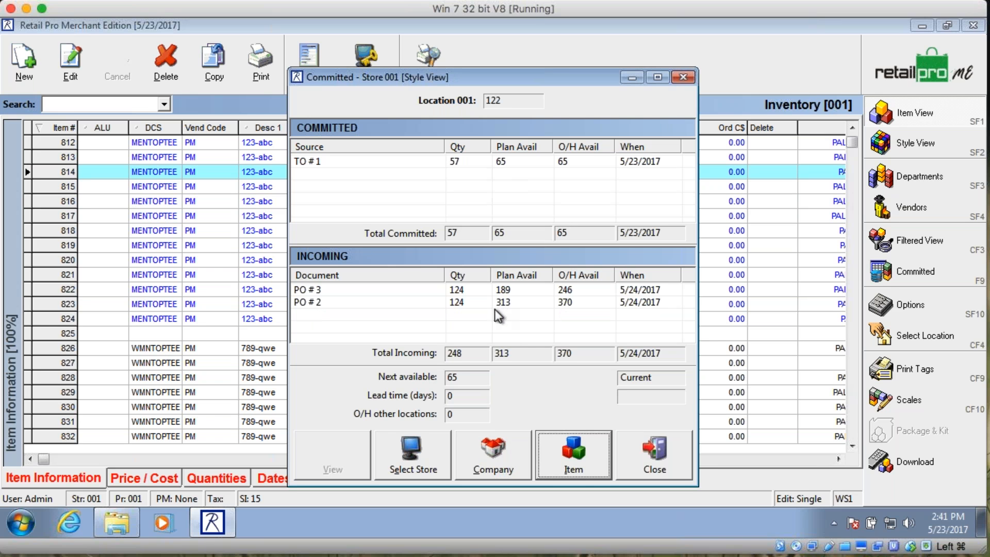
pyautogui.click(574, 458)
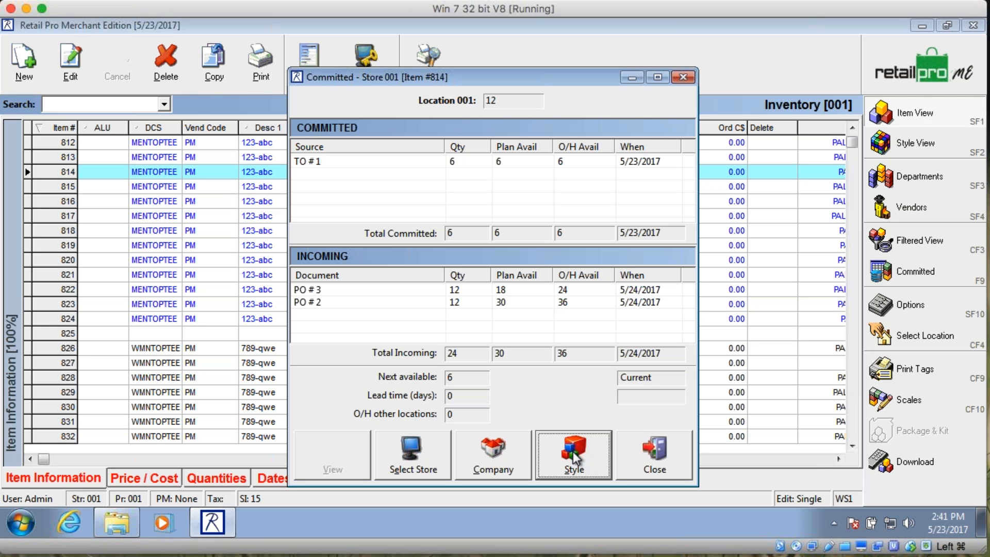
pyautogui.click(574, 457)
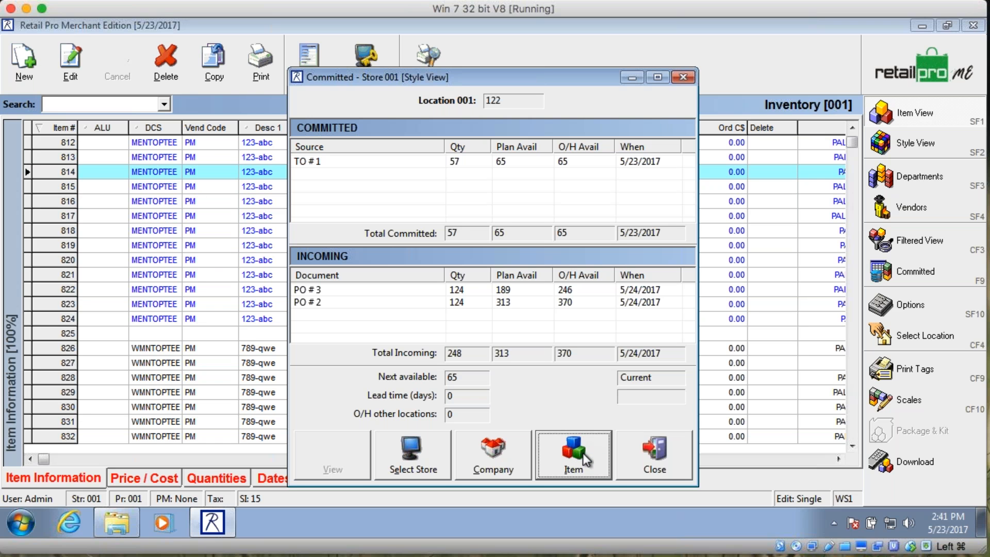
pyautogui.click(586, 452)
pyautogui.click(586, 452)
pyautogui.click(587, 455)
pyautogui.click(667, 454)
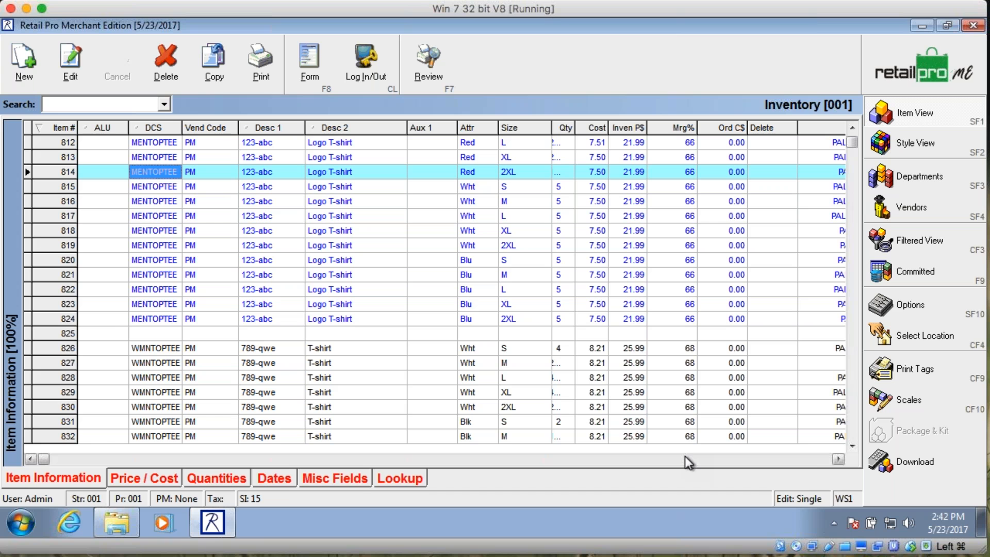
# Step: Start a new POS receipt containing item 814, review the item's committed and incoming quantities from it, and close the Committed window
pyautogui.click(930, 50)
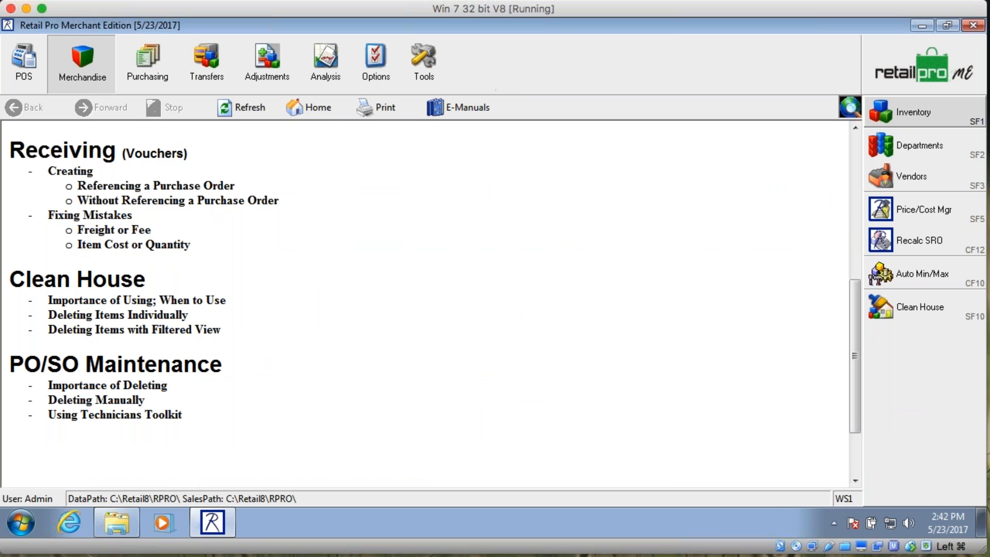
pyautogui.click(32, 65)
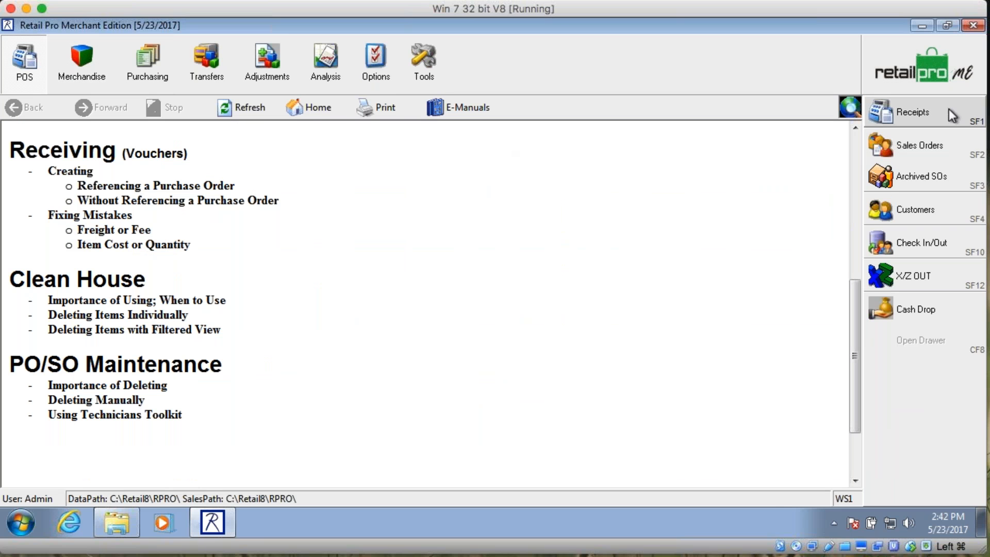
pyautogui.click(27, 63)
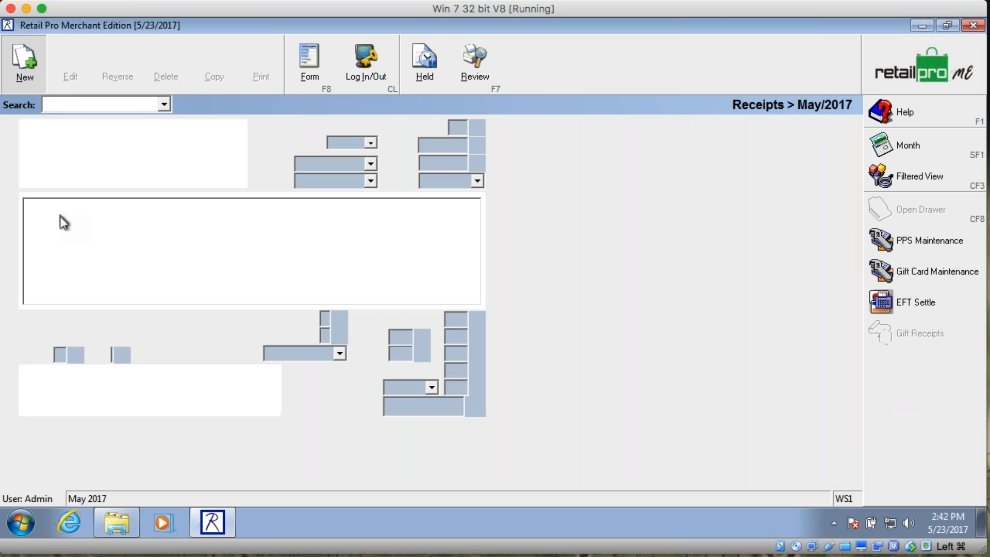
pyautogui.write('814')
pyautogui.press('Return')
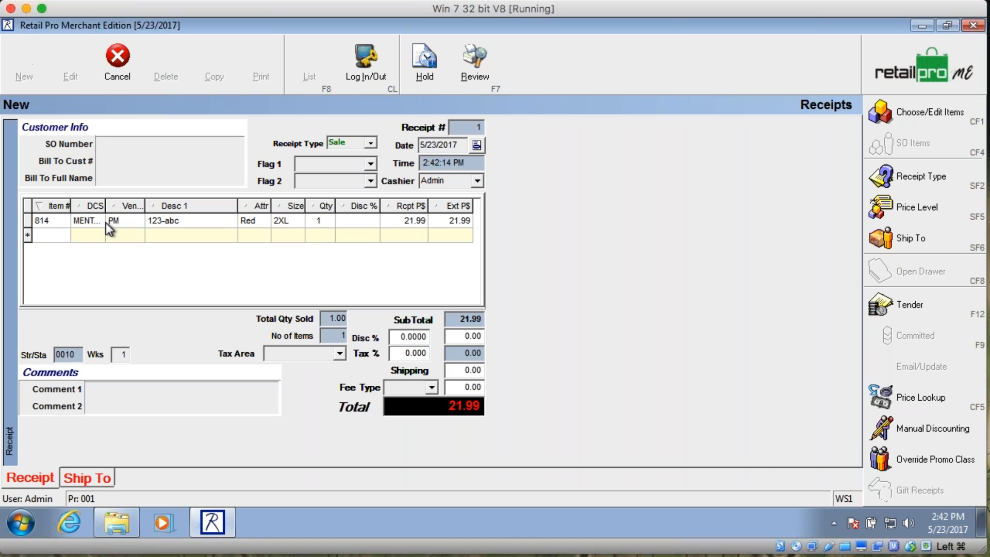
pyautogui.click(88, 220)
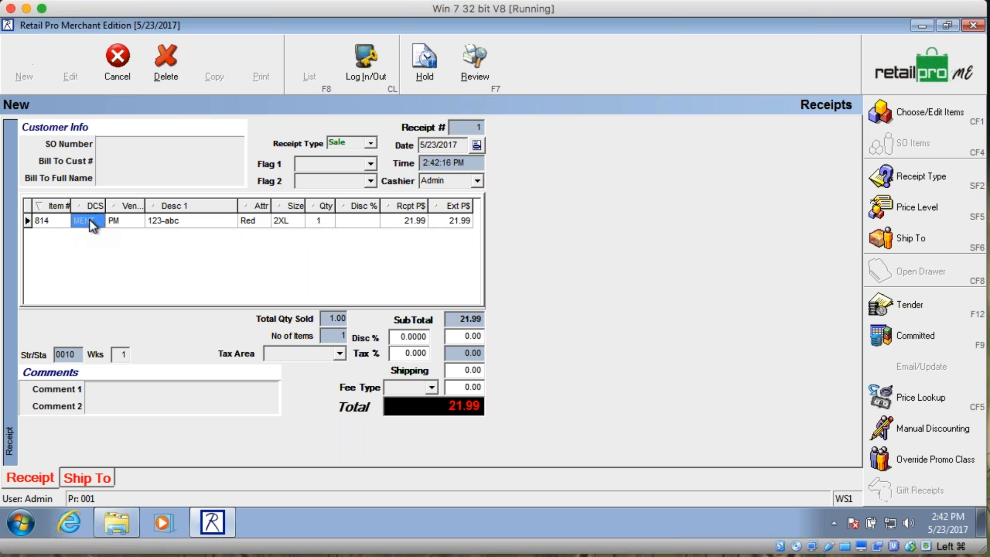
pyautogui.click(895, 342)
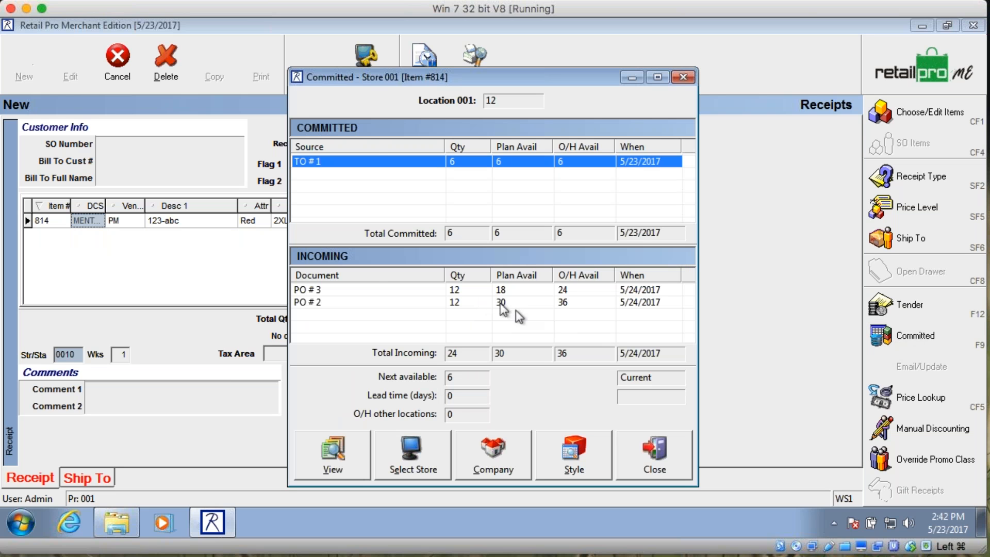
pyautogui.click(679, 454)
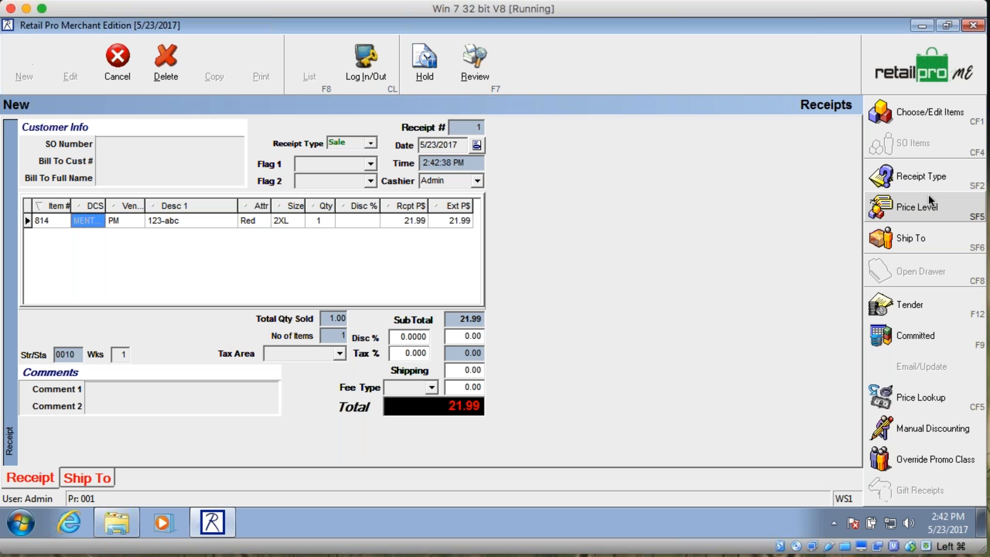
# Step: Open the Menu Designer for the receipt's action menu, make sure the Committed entry is enabled, and accept the setup
pyautogui.click(140, 224)
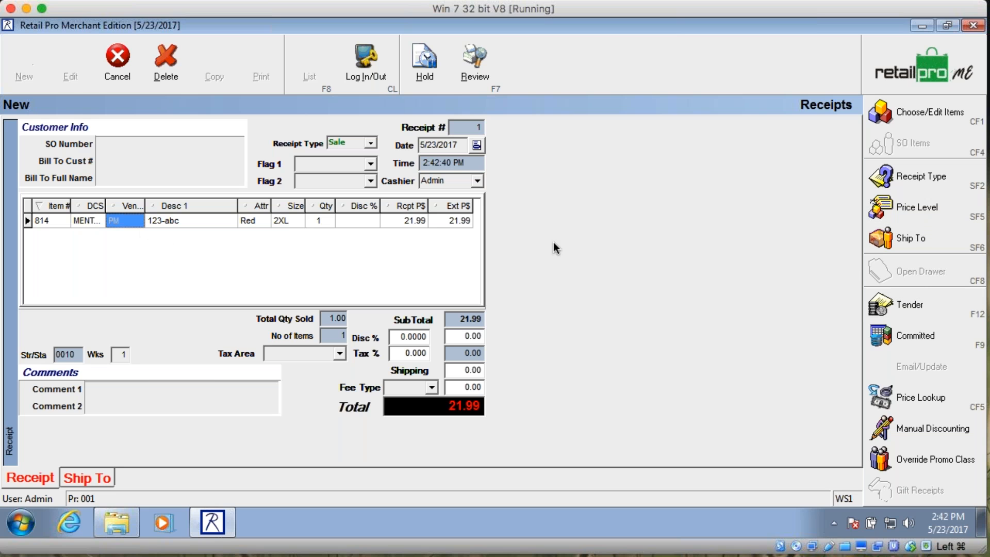
pyautogui.rightClick(934, 335)
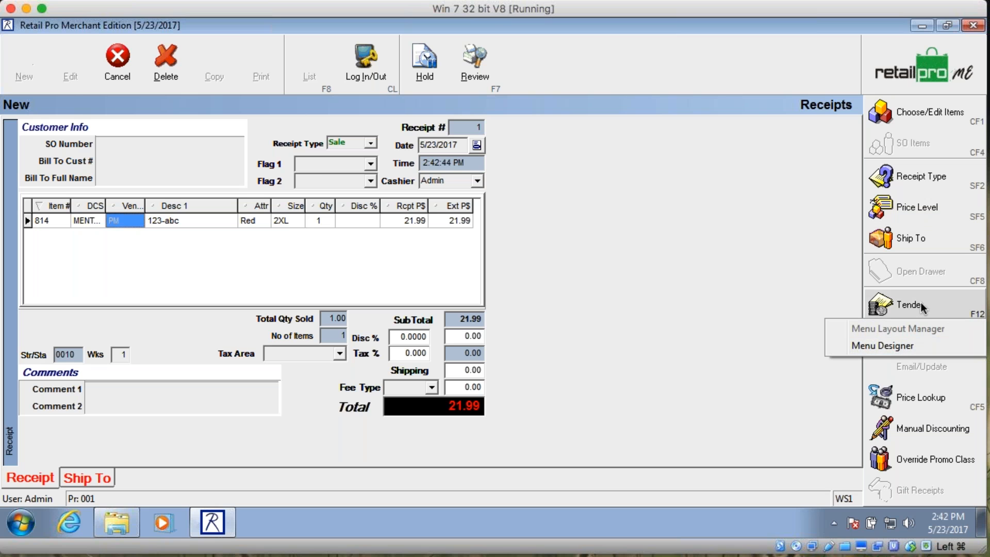
pyautogui.rightClick(924, 302)
pyautogui.click(917, 324)
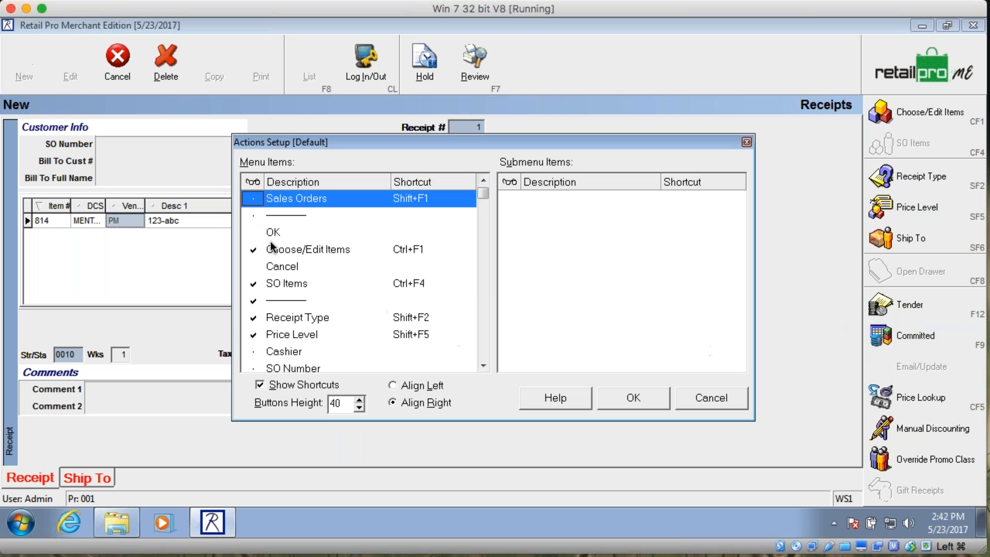
pyautogui.click(484, 366)
pyautogui.click(484, 367)
pyautogui.click(483, 366)
pyautogui.click(484, 366)
pyautogui.click(484, 366)
pyautogui.click(484, 366)
pyautogui.click(483, 367)
pyautogui.click(484, 367)
pyautogui.click(484, 366)
pyautogui.click(484, 366)
pyautogui.doubleClick(484, 366)
pyautogui.click(483, 366)
pyautogui.doubleClick(483, 366)
pyautogui.click(484, 367)
pyautogui.doubleClick(483, 367)
pyautogui.doubleClick(484, 366)
pyautogui.click(483, 366)
pyautogui.click(483, 366)
pyautogui.click(483, 366)
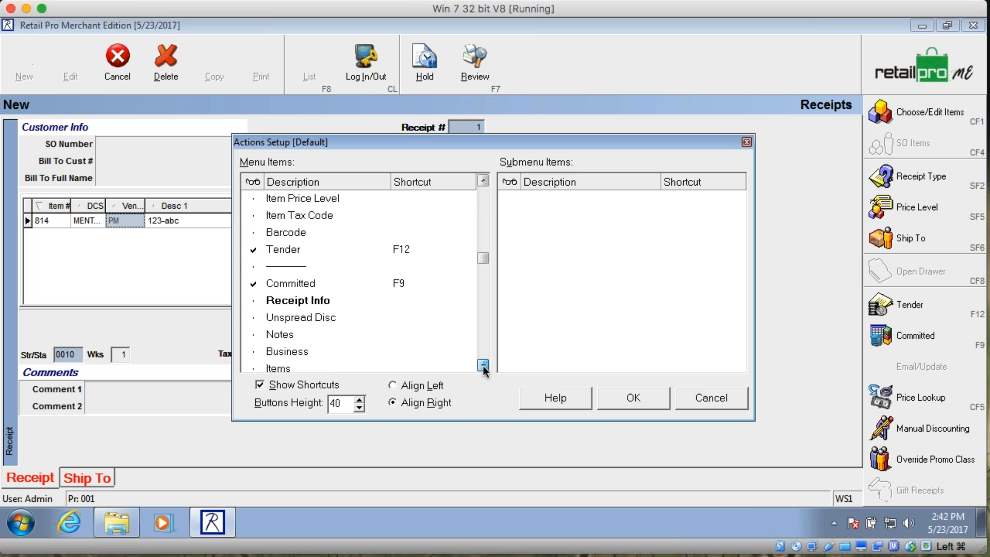
pyautogui.click(253, 283)
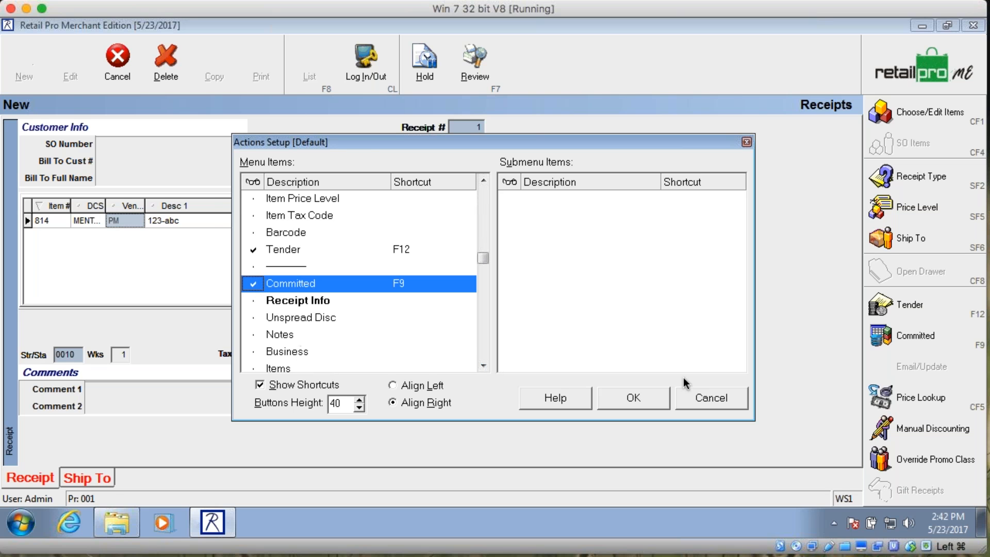
pyautogui.click(657, 392)
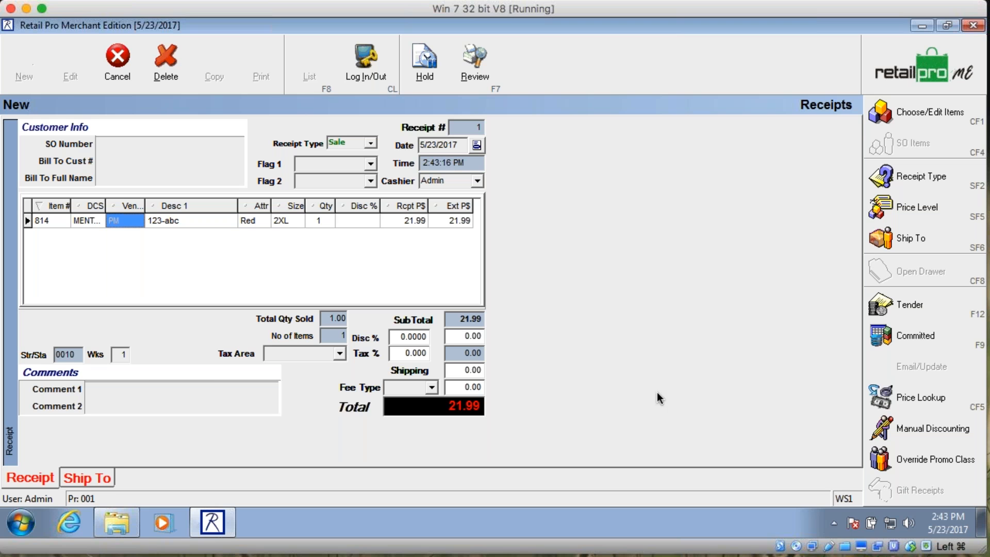
# Step: Discard the new receipt, return to the home page, and go back to the start of the training outline
pyautogui.click(927, 81)
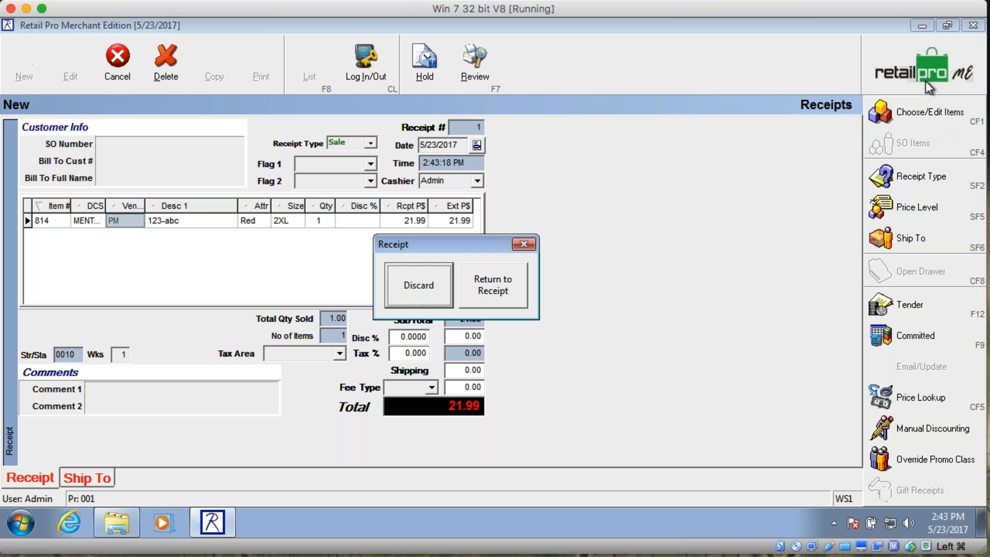
pyautogui.click(392, 281)
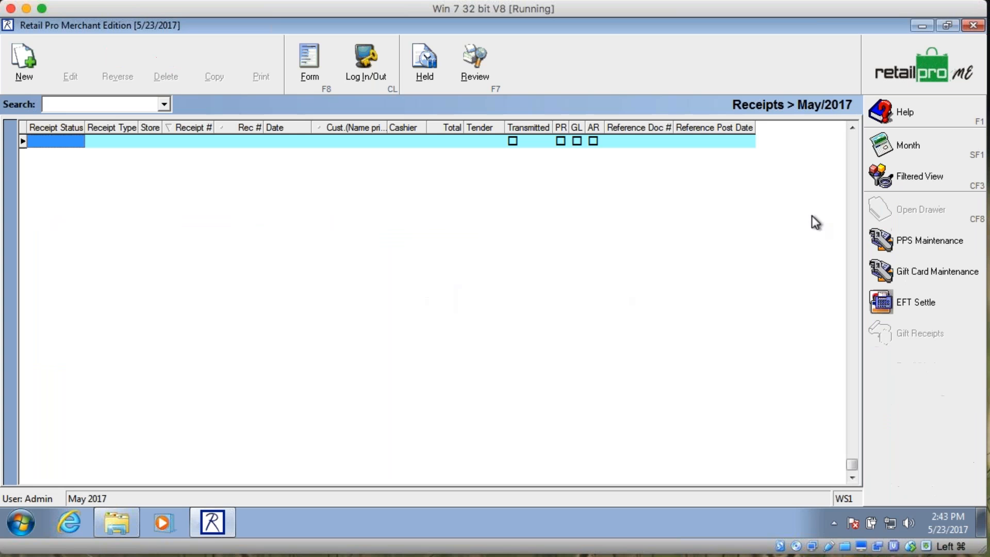
pyautogui.click(894, 81)
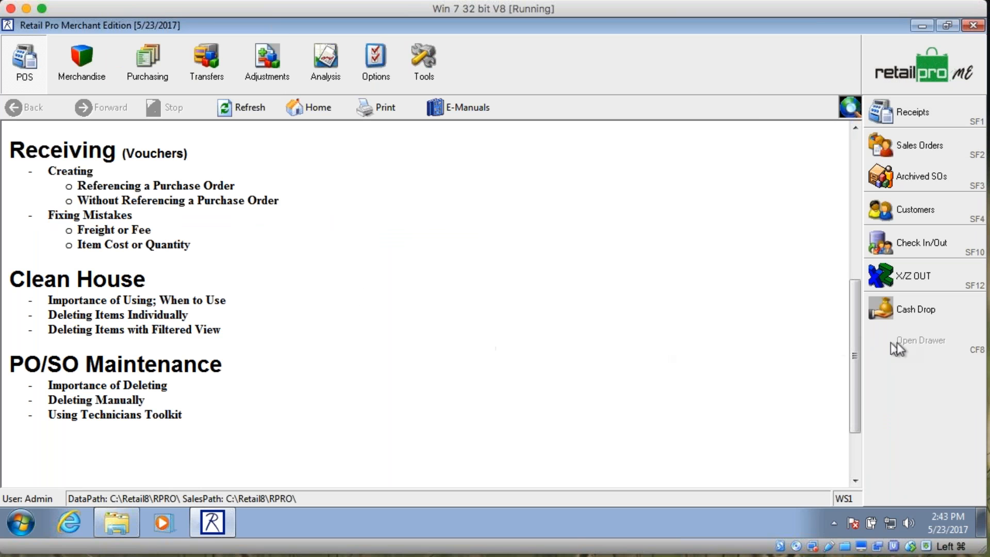
pyautogui.moveTo(855, 388); pyautogui.dragTo(859, 222)
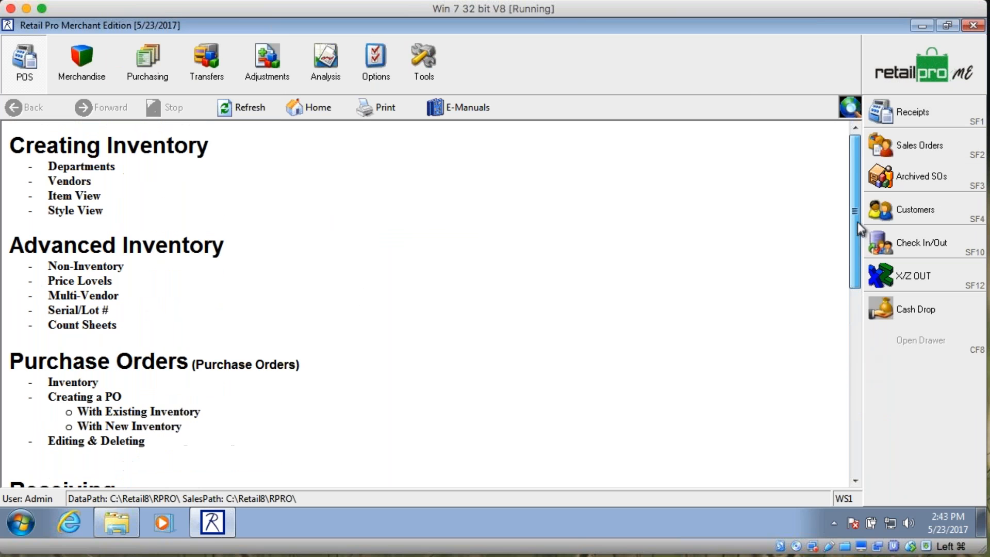